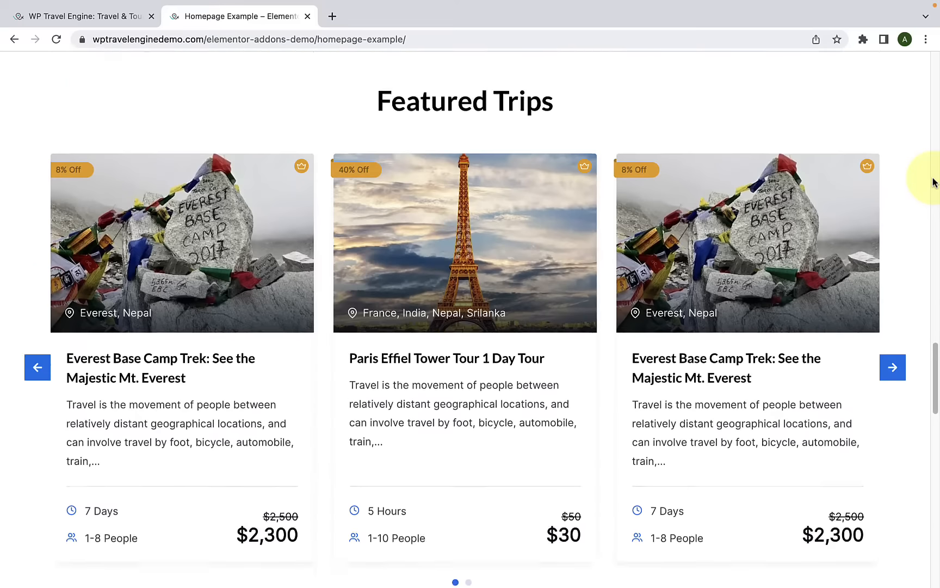
# Step: Look through the homepage example's trip search form, Popular Trips, Popular Destinations and Featured Trips sections
pyautogui.scroll(13, 933, 181)
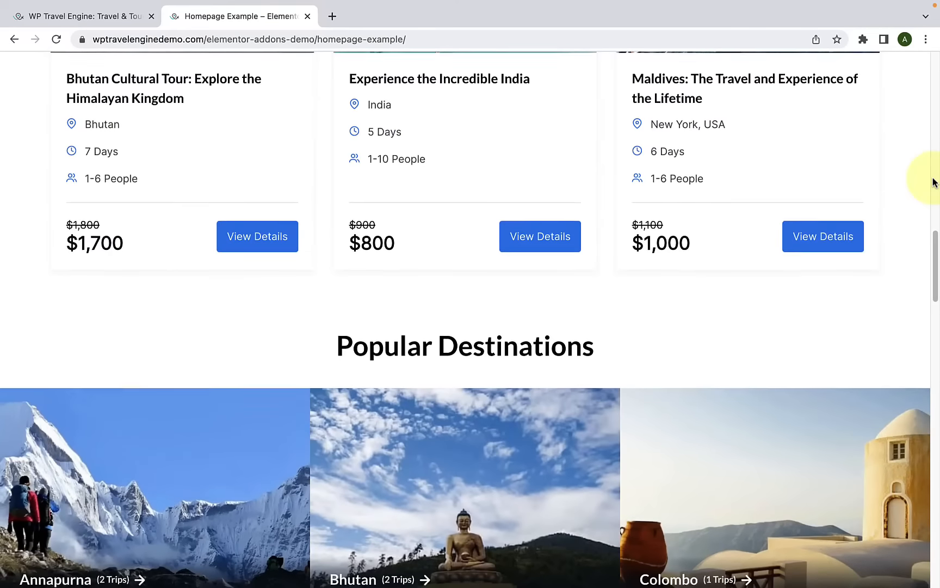
pyautogui.scroll(10, 932, 181)
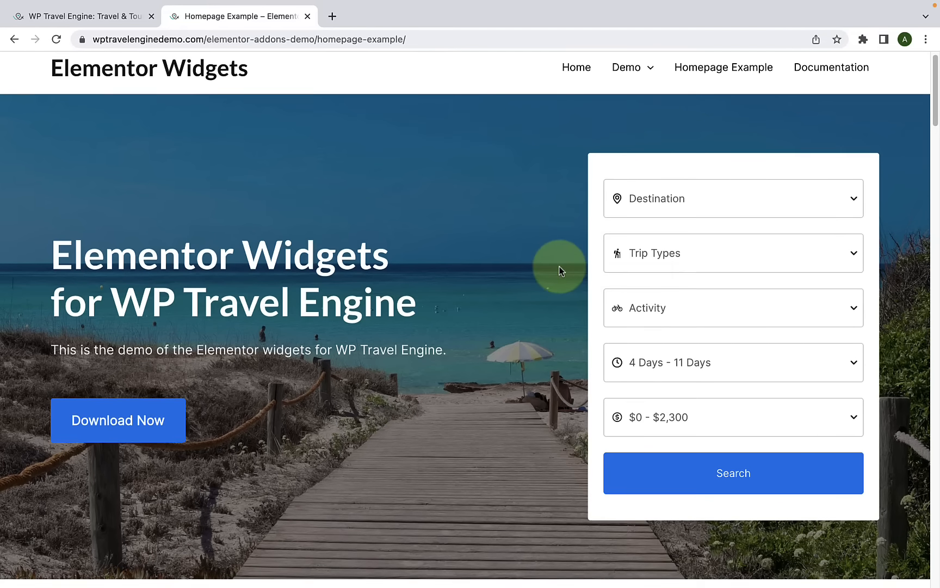
pyautogui.scroll(-15, 561, 266)
pyautogui.scroll(-10, 559, 270)
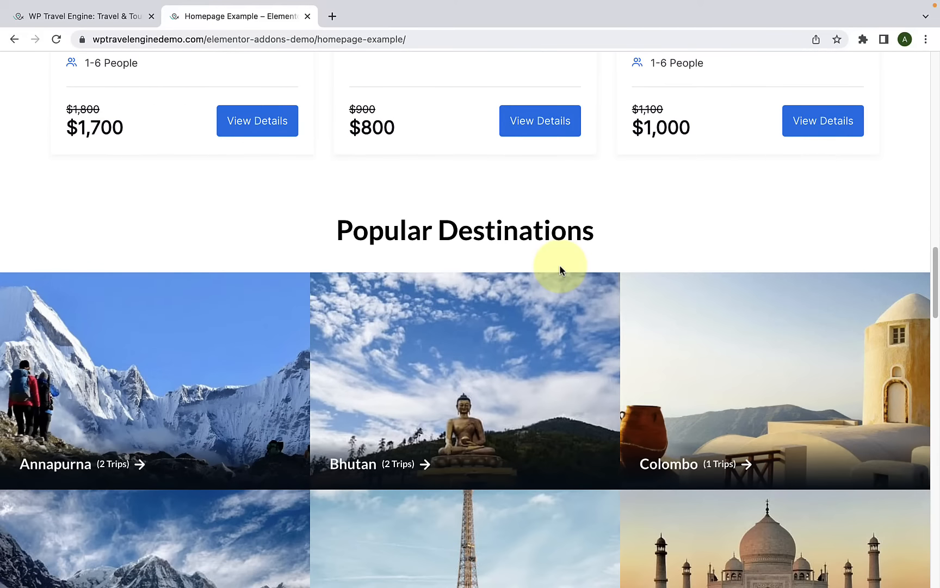
pyautogui.scroll(-7, 560, 271)
pyautogui.scroll(20, 561, 269)
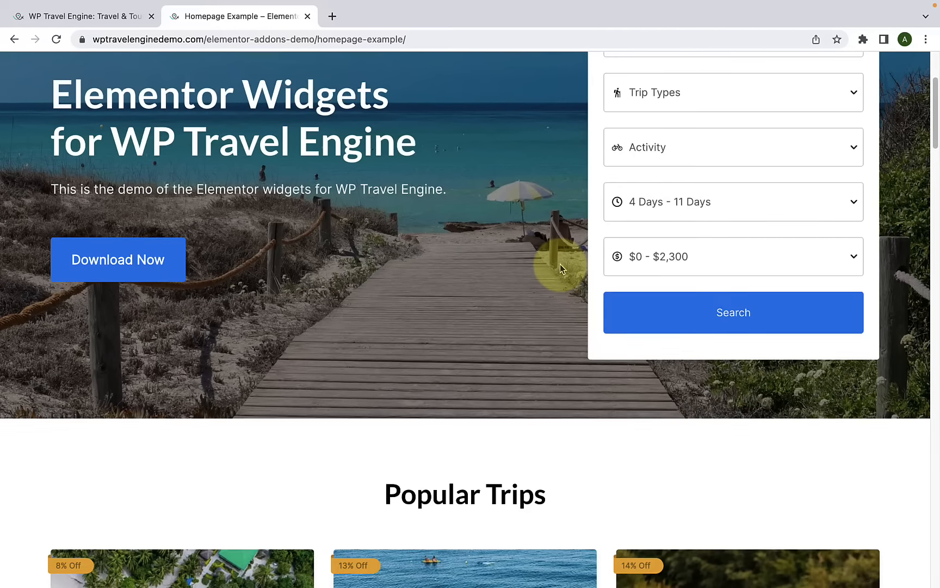
pyautogui.scroll(3, 560, 268)
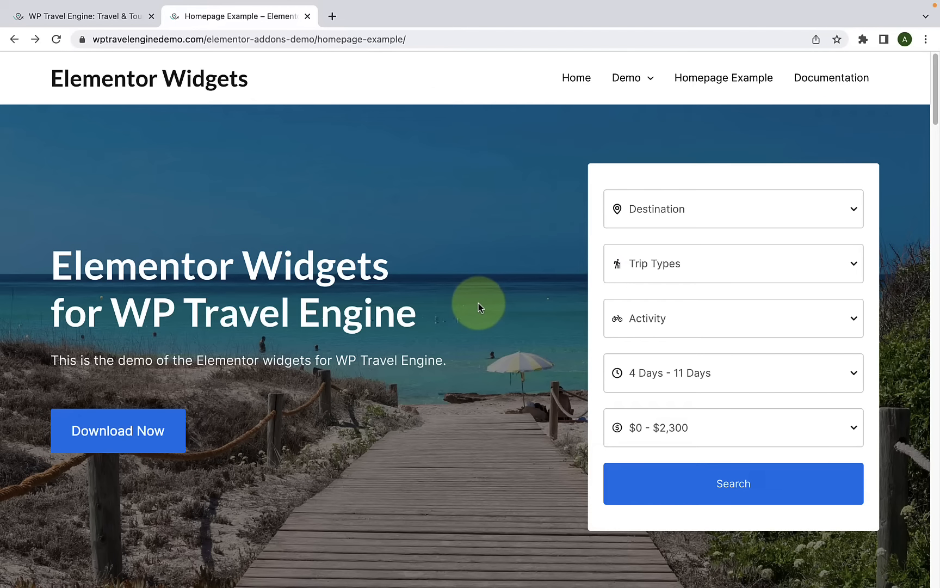
# Step: View the wptravelengine.com site's address and its Elementor Widgets Demo entry, and return to the homepage example
pyautogui.click(117, 18)
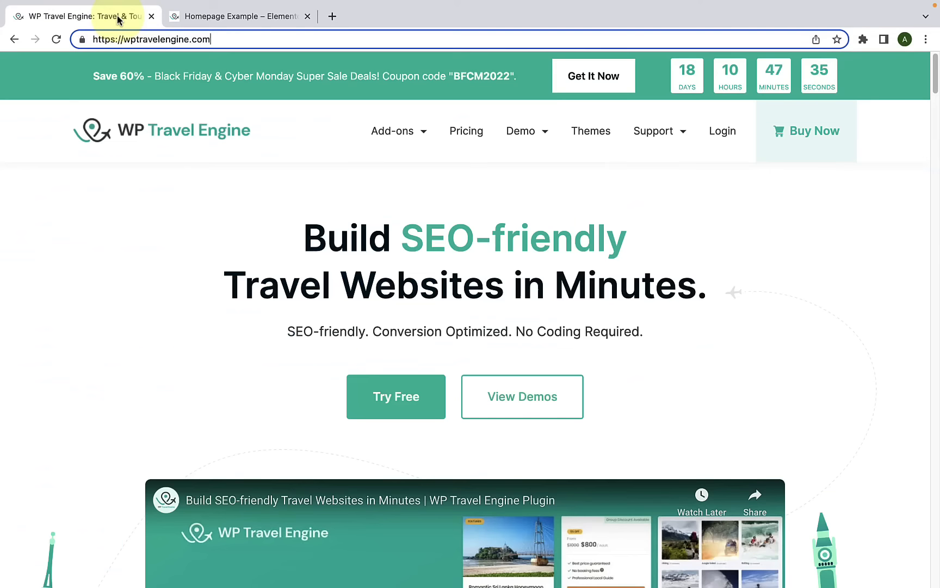
pyautogui.moveTo(217, 38); pyautogui.dragTo(95, 35)
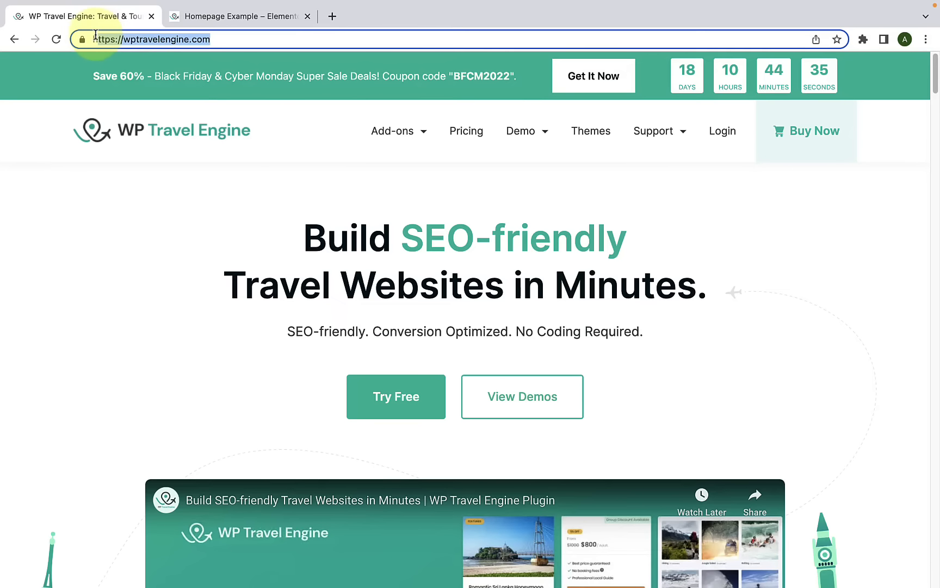
pyautogui.click(216, 39)
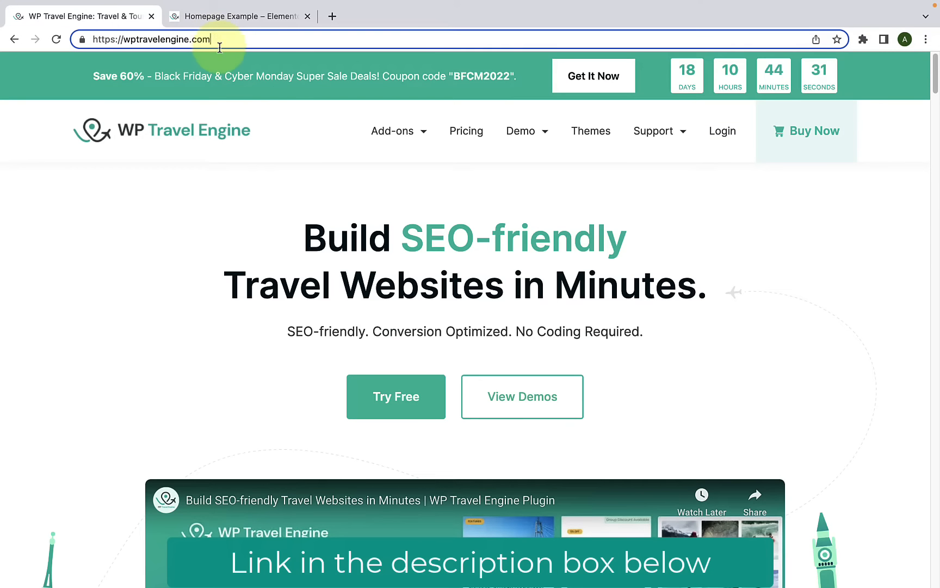
pyautogui.moveTo(522, 133)
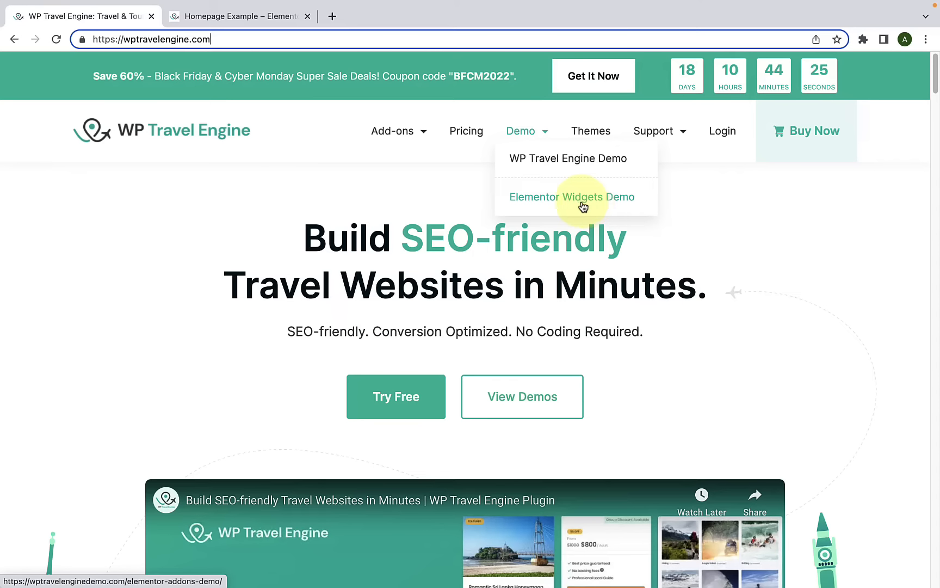
pyautogui.click(243, 17)
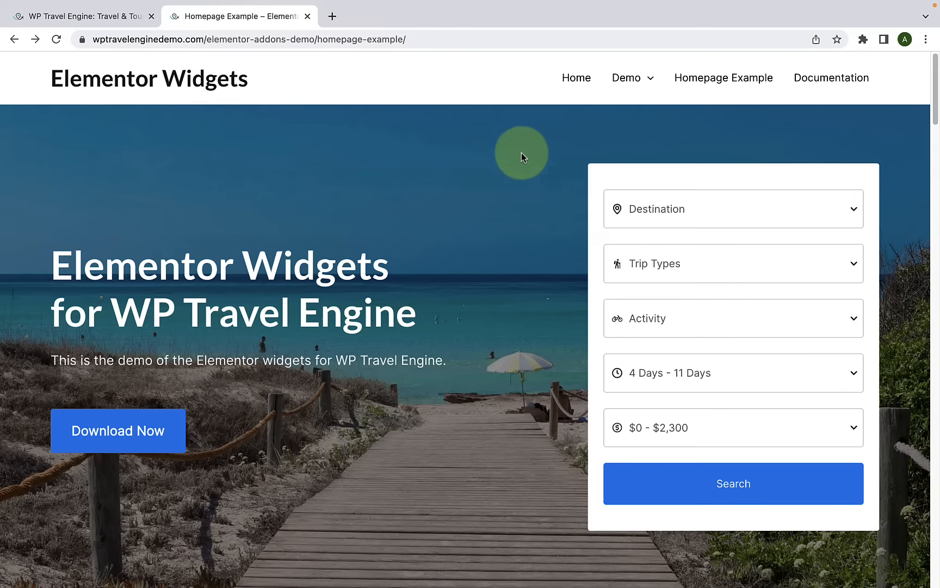
# Step: Open the Trips Widget demo and examine its trip layouts through to the end of the page
pyautogui.moveTo(615, 104)
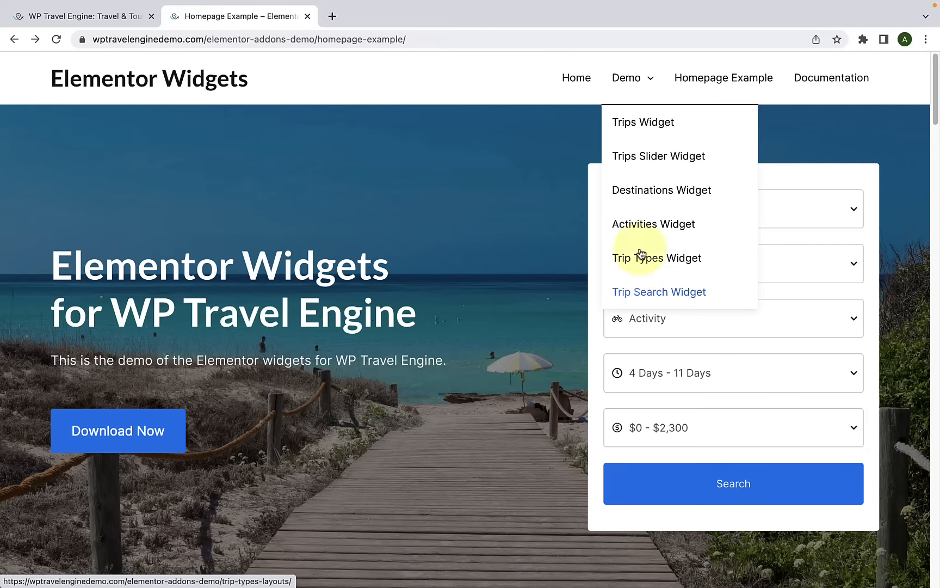
pyautogui.click(639, 127)
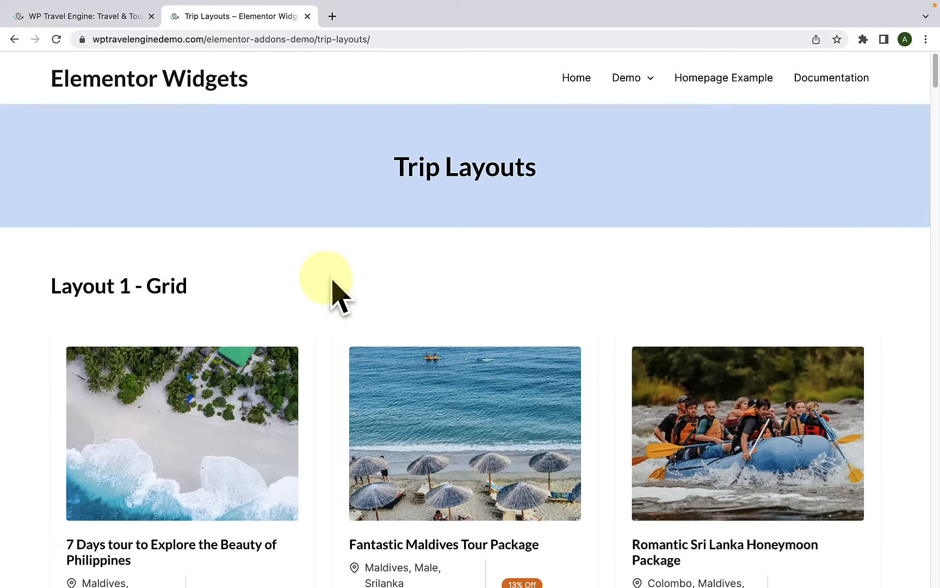
pyautogui.scroll(-15, 321, 278)
pyautogui.scroll(-10, 331, 289)
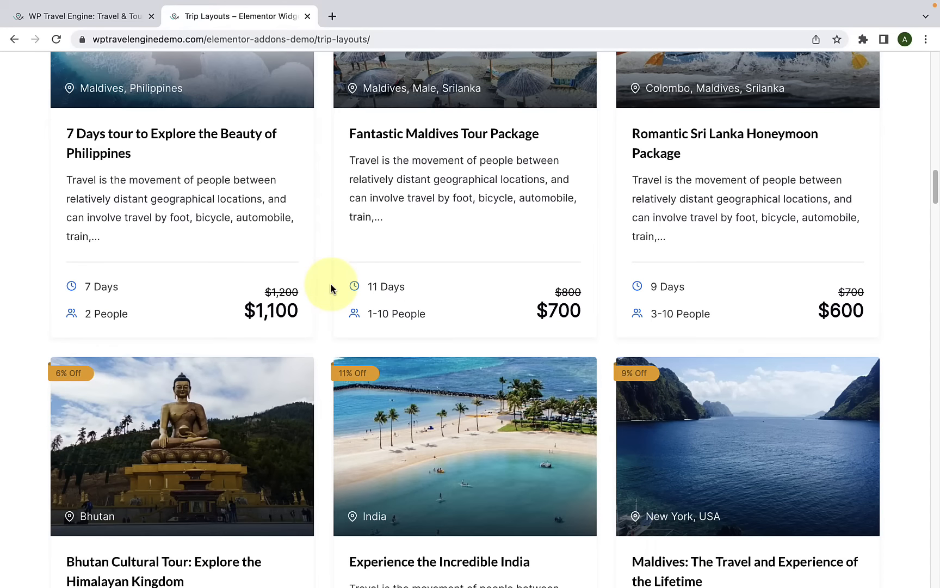
pyautogui.scroll(-12, 331, 288)
pyautogui.scroll(-15, 331, 284)
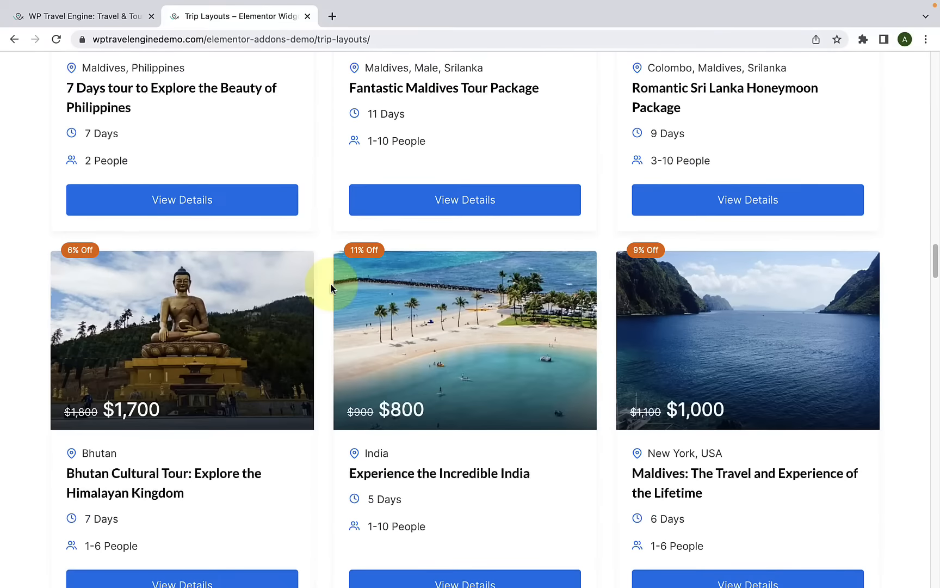
pyautogui.scroll(-15, 331, 288)
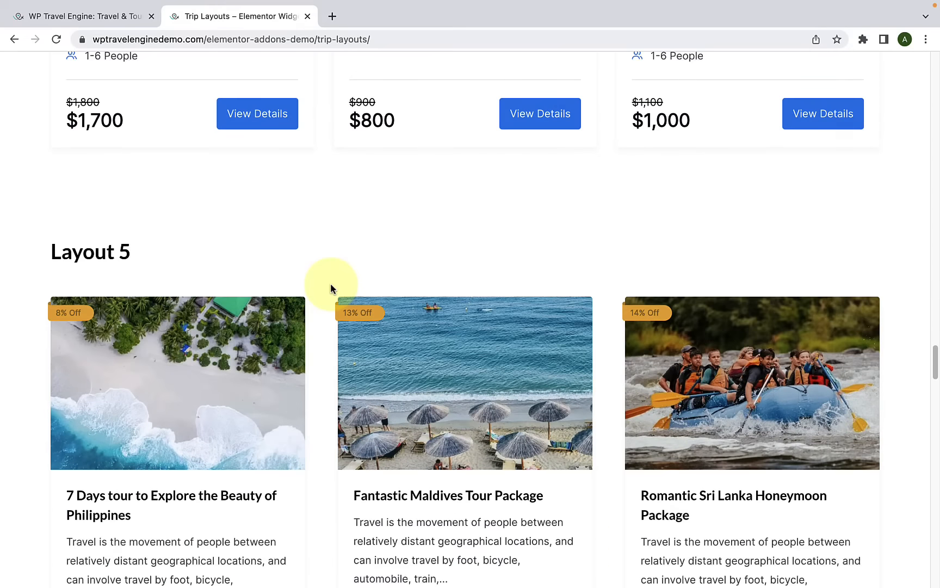
pyautogui.scroll(-20, 331, 288)
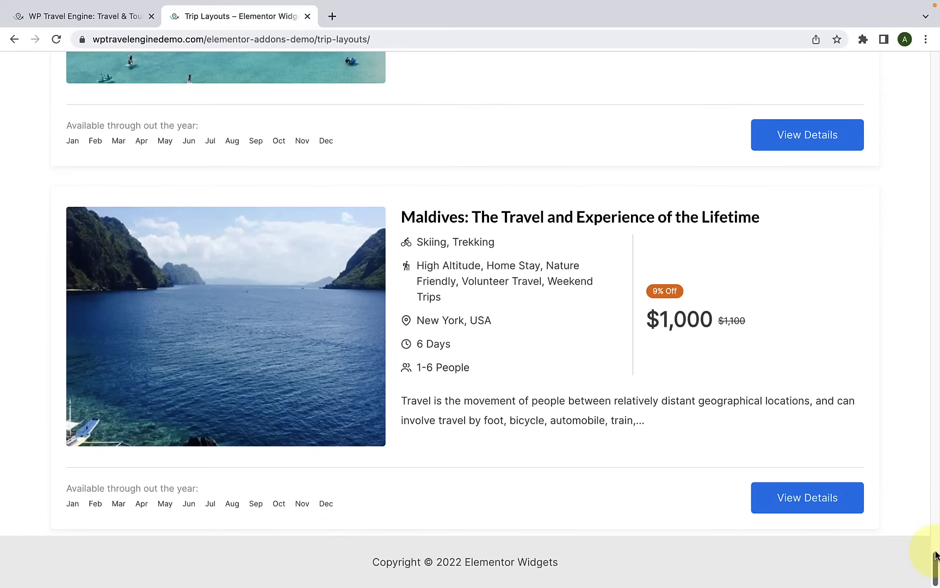
pyautogui.moveTo(936, 554); pyautogui.dragTo(878, 44)
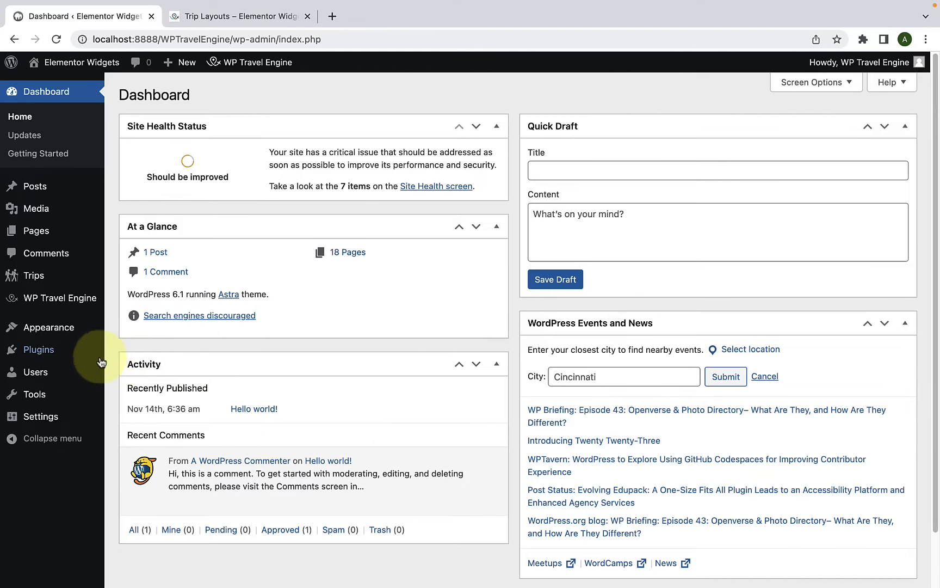
# Step: Search the plugin directory for "wte elementor", and install and activate the WP Travel Engine – Elementor Widgets plugin
pyautogui.moveTo(70, 357)
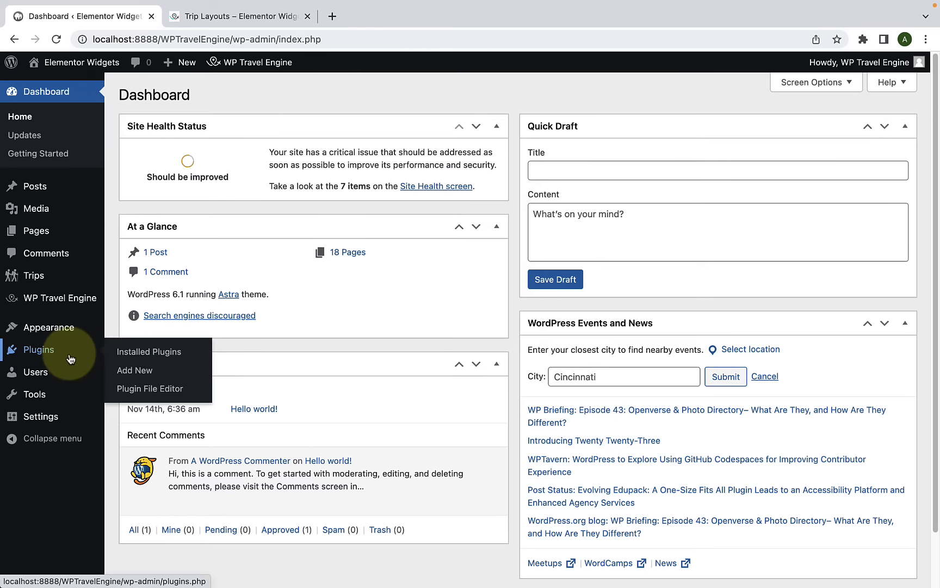
pyautogui.click(143, 372)
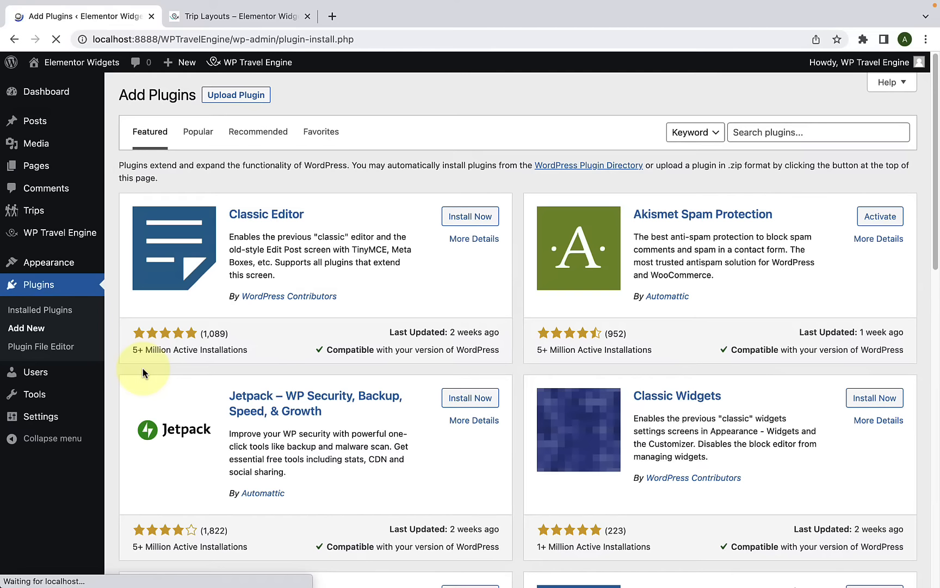
pyautogui.click(769, 128)
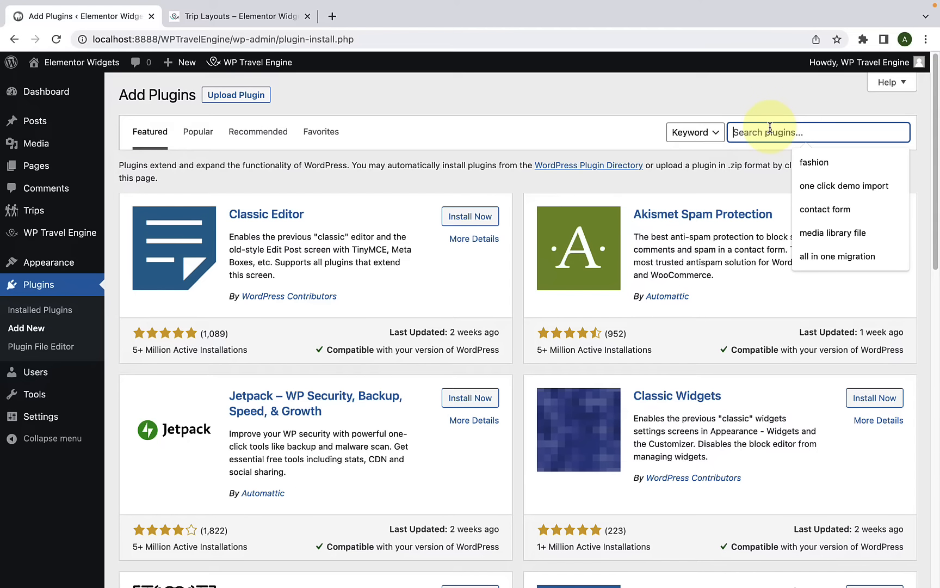
pyautogui.write('wte elementor')
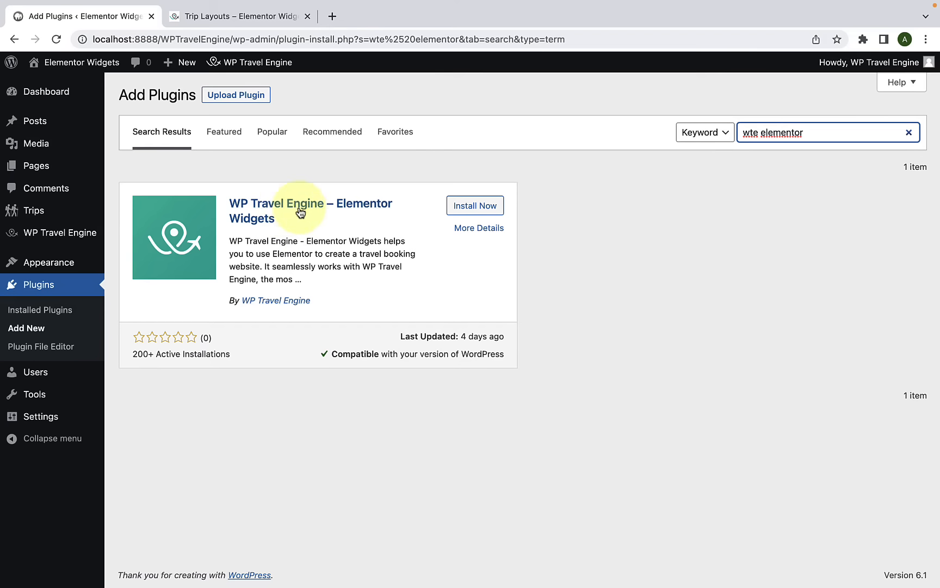
pyautogui.click(475, 206)
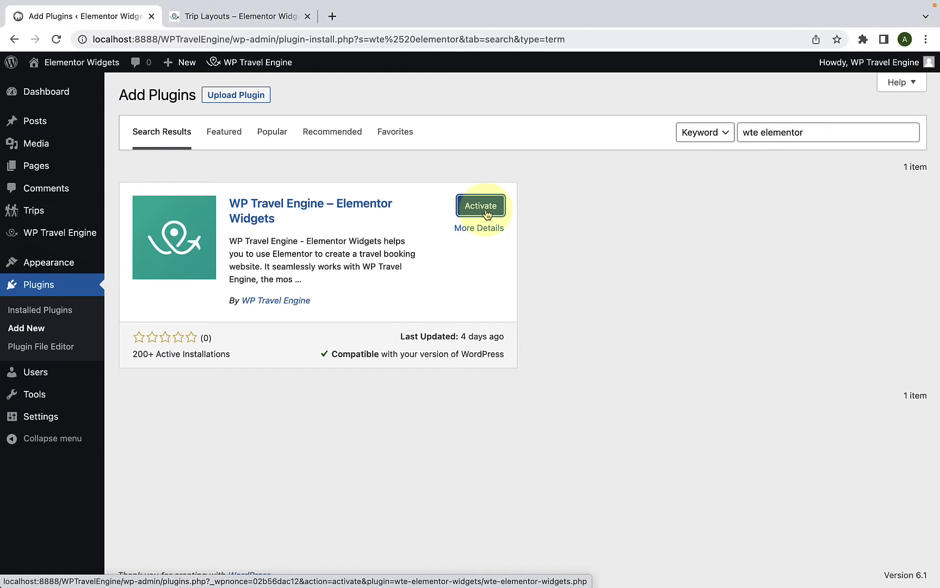
pyautogui.click(486, 209)
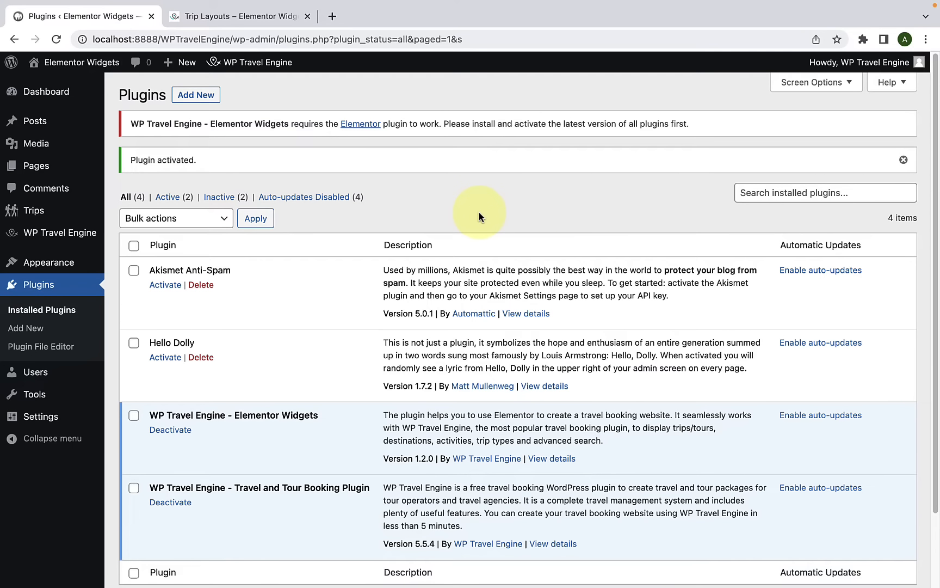
# Step: Install the Elementor Website Builder plugin that WP Travel Engine - Elementor Widgets requires
pyautogui.click(367, 128)
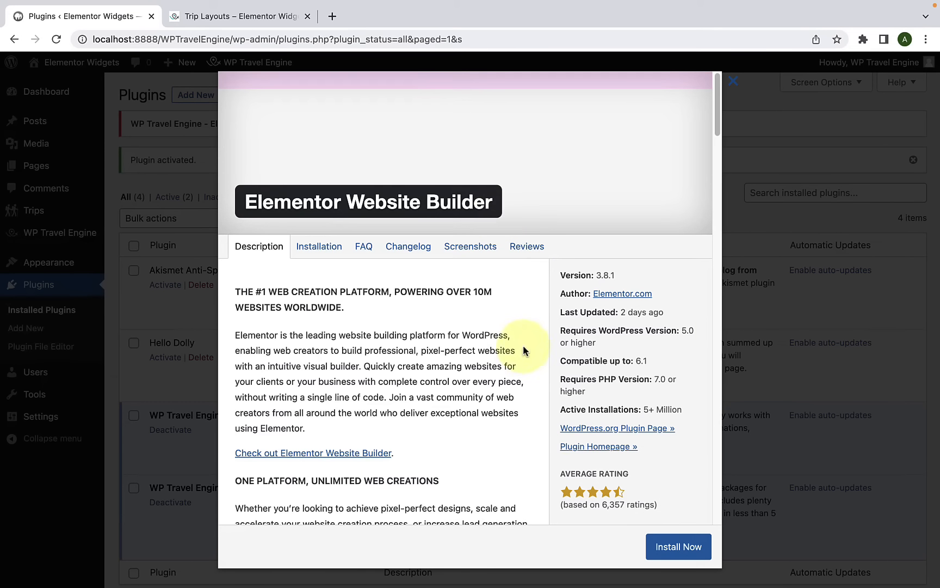
pyautogui.click(678, 546)
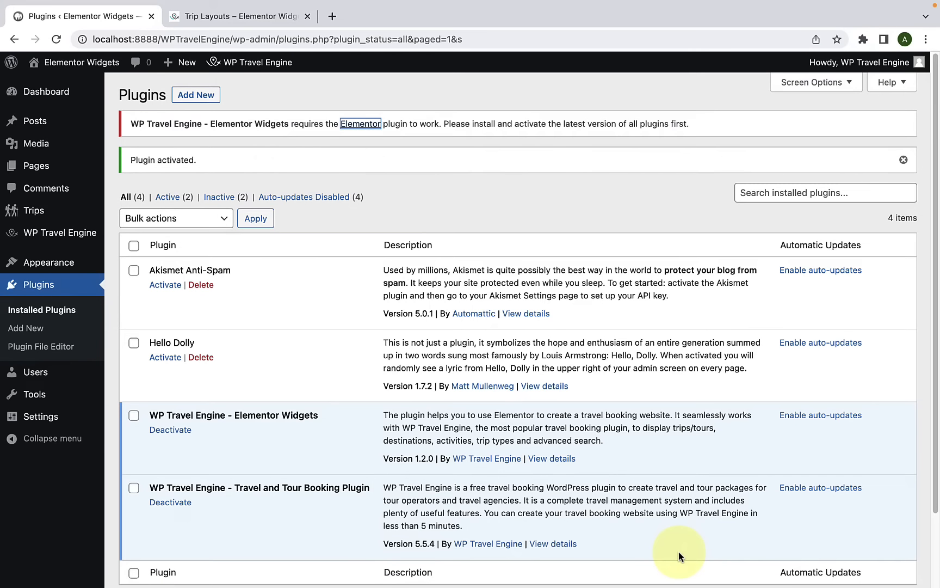
pyautogui.scroll(-3, 678, 552)
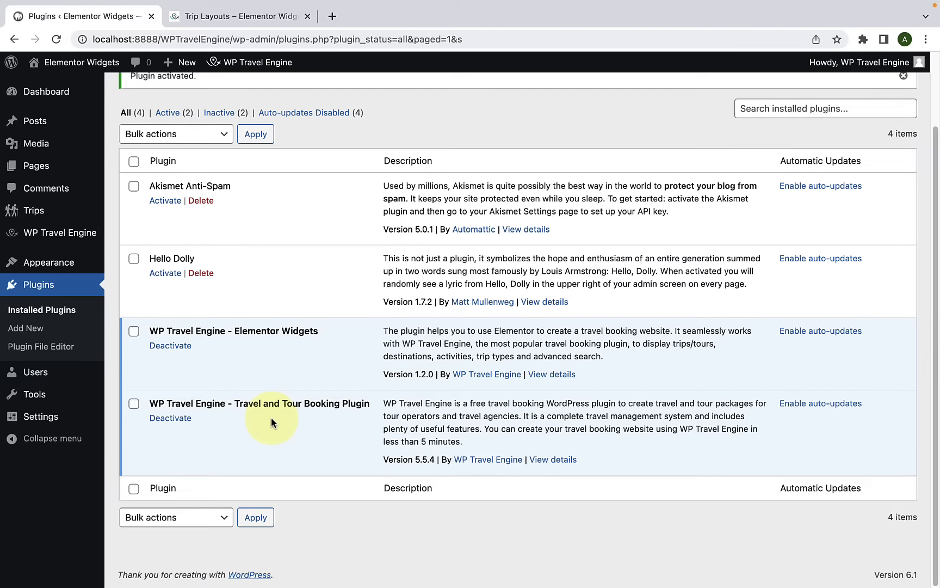
pyautogui.scroll(3, 270, 416)
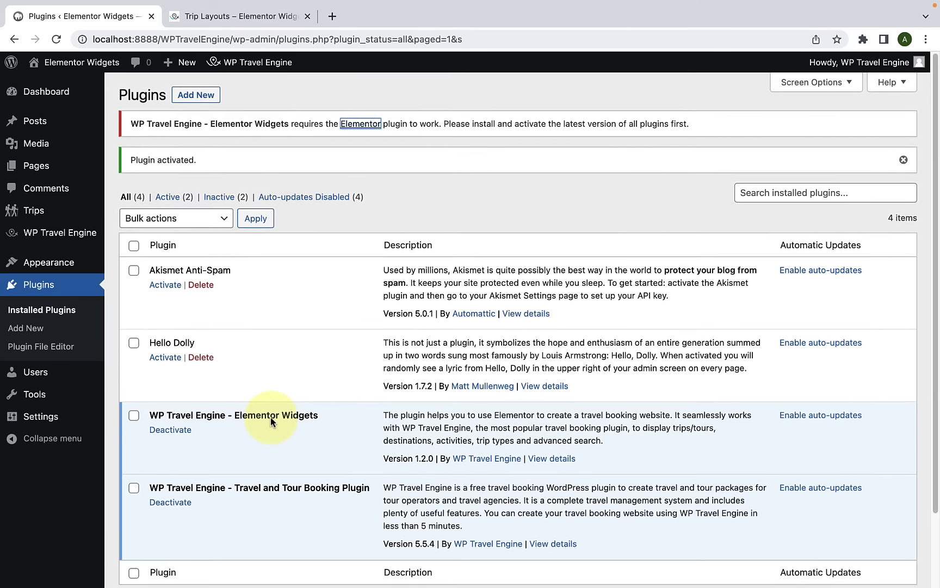
# Step: Reload the installed plugins page and activate the Elementor plugin
pyautogui.click(56, 41)
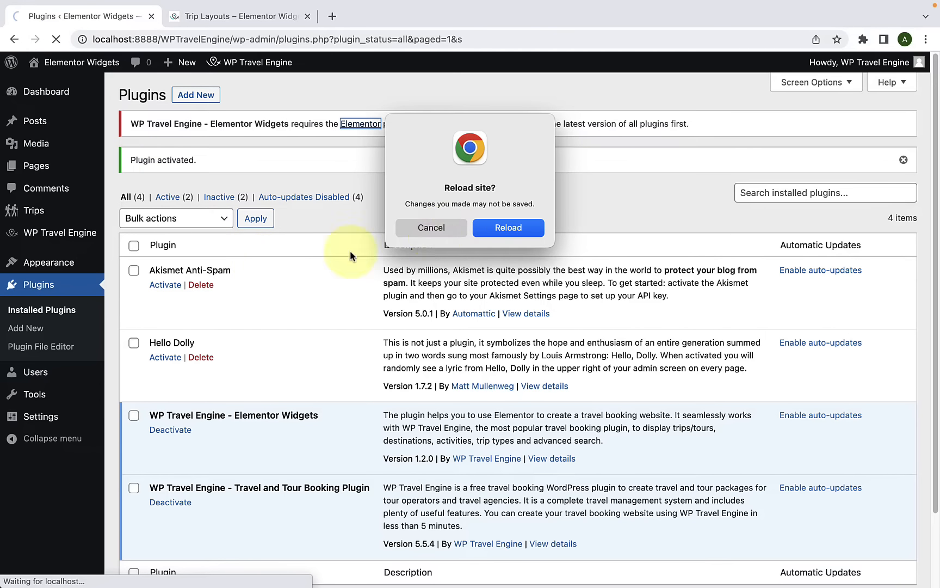
pyautogui.click(510, 225)
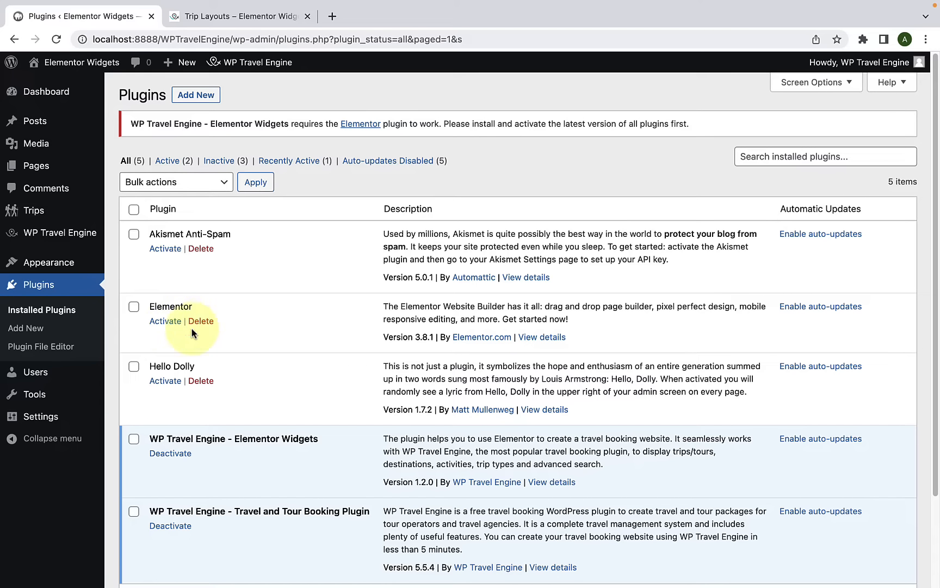
pyautogui.click(172, 322)
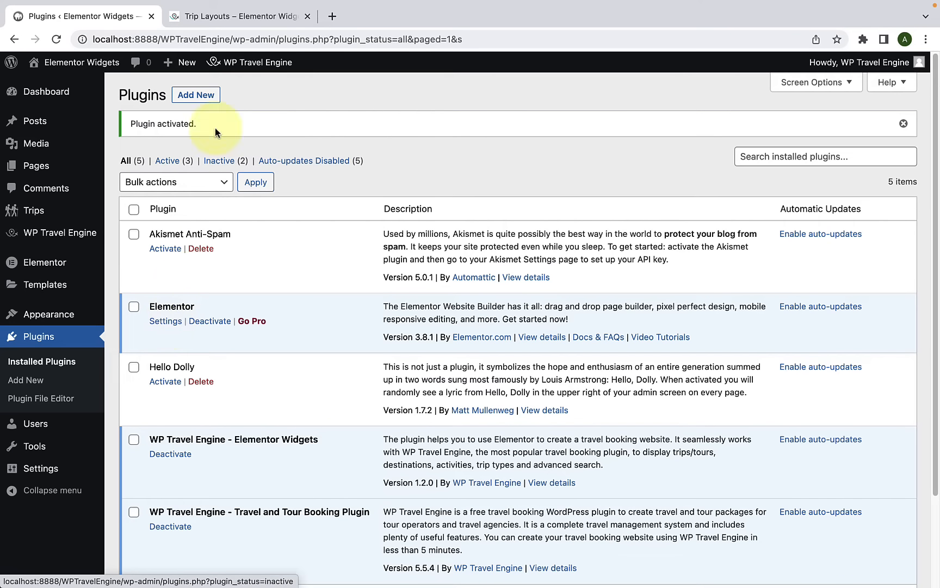
# Step: Review the available widget demos listed on the Elementor Widgets demo site
pyautogui.click(243, 26)
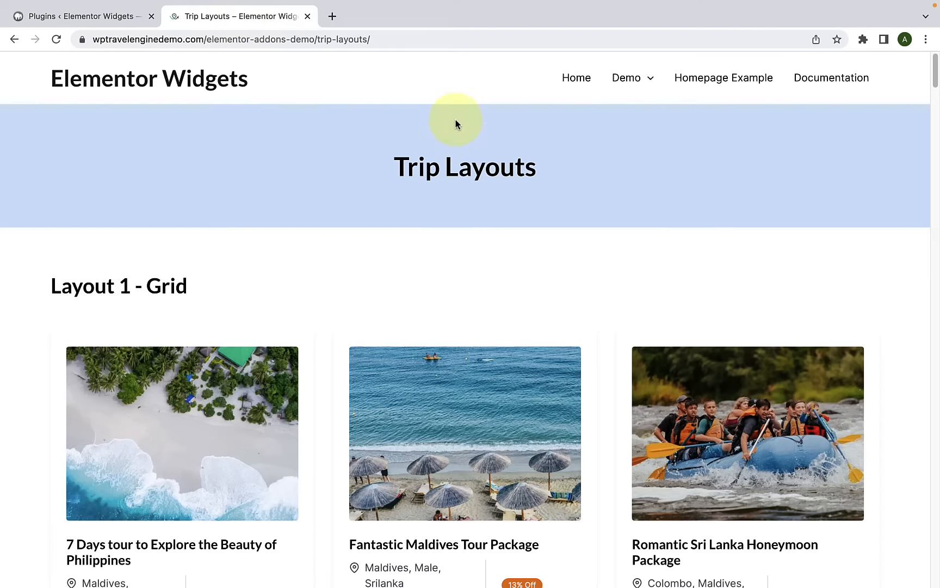
pyautogui.moveTo(617, 91)
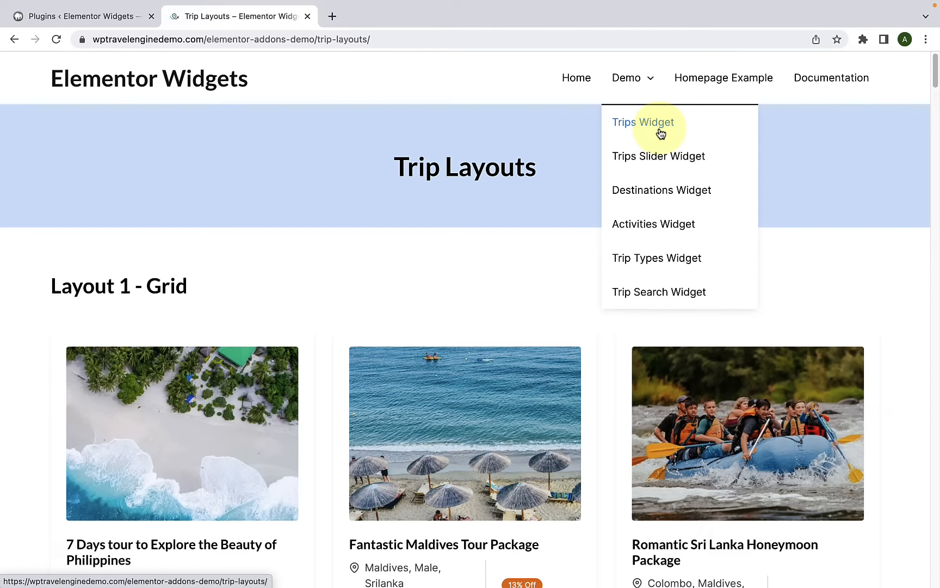
# Step: Return to the WordPress admin and create a new page
pyautogui.click(106, 22)
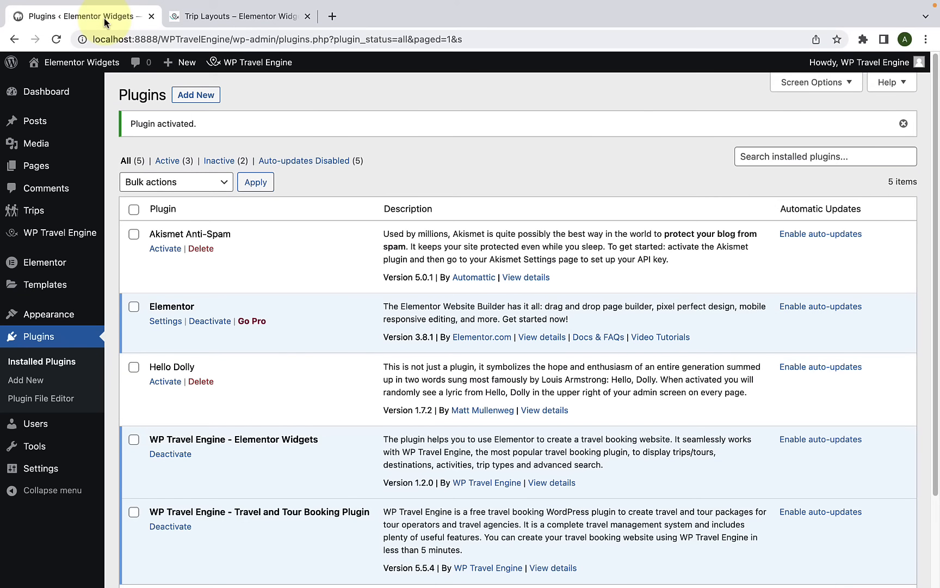
pyautogui.moveTo(65, 167)
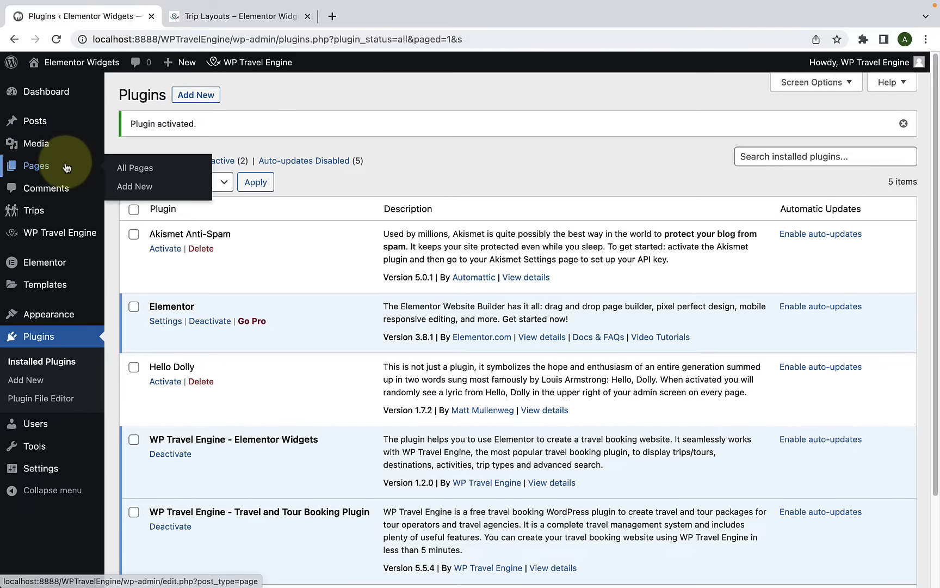
pyautogui.click(146, 187)
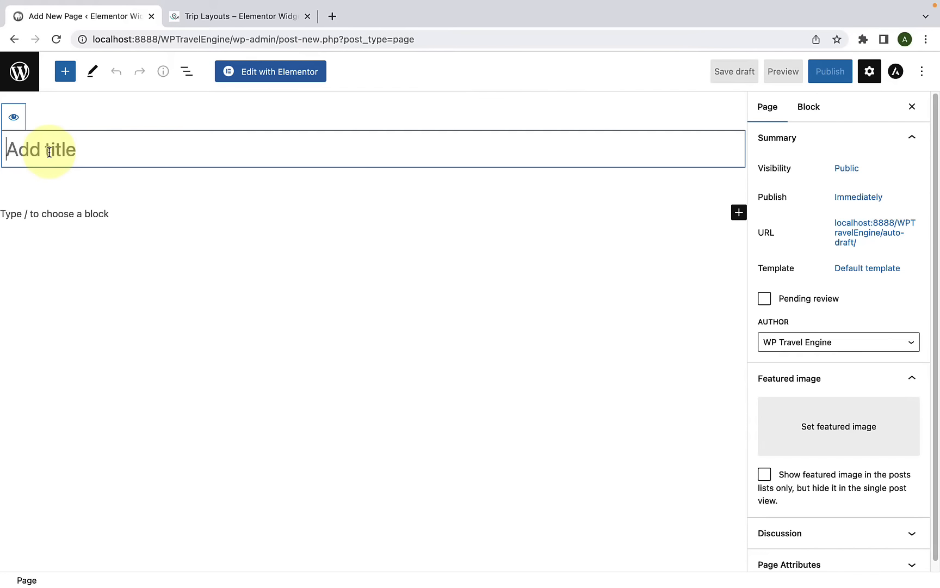
# Step: Title the new page "Trips" and publish it
pyautogui.write('Trips')
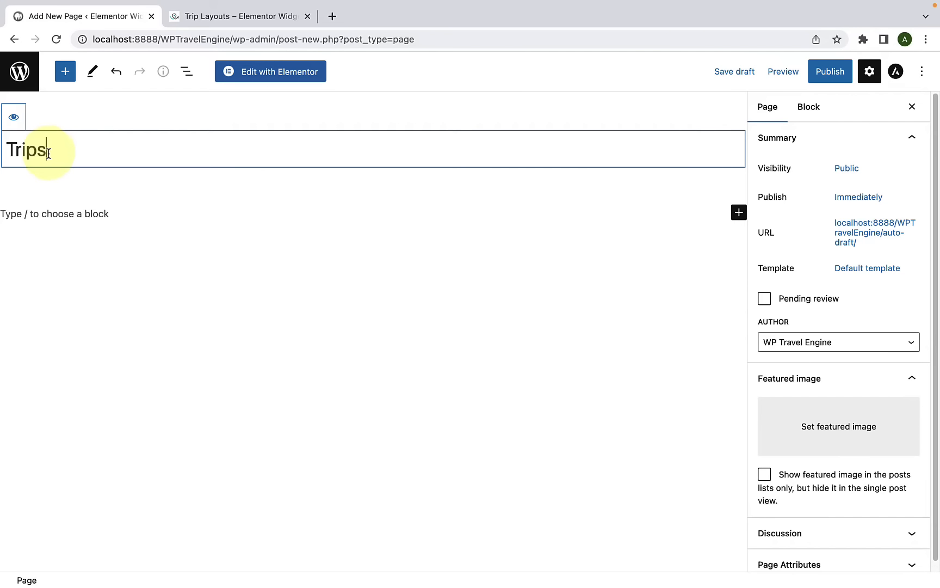
pyautogui.click(575, 86)
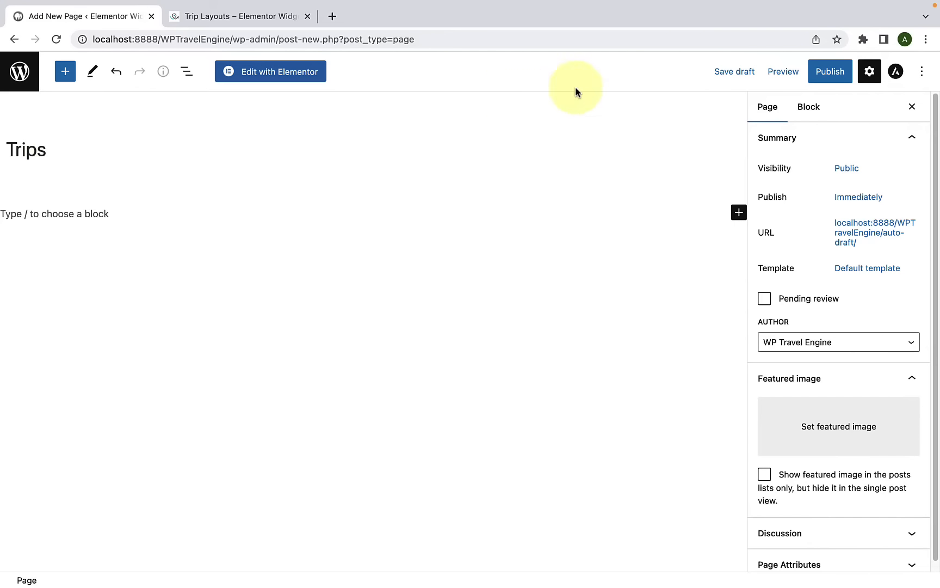
pyautogui.click(818, 76)
pyautogui.click(817, 73)
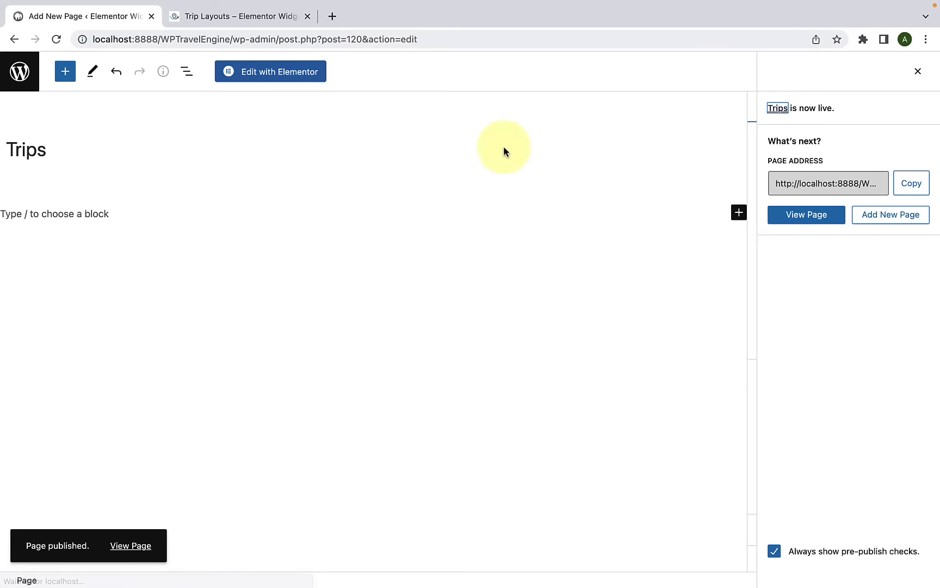
# Step: Open the published Trips page in a new browser tab and view it
pyautogui.rightClick(137, 548)
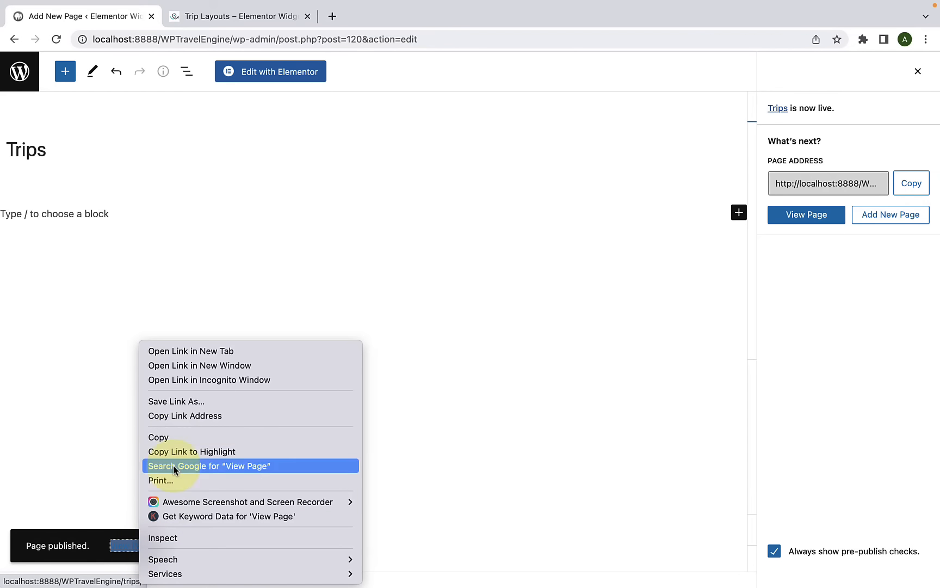
pyautogui.click(191, 351)
pyautogui.click(249, 22)
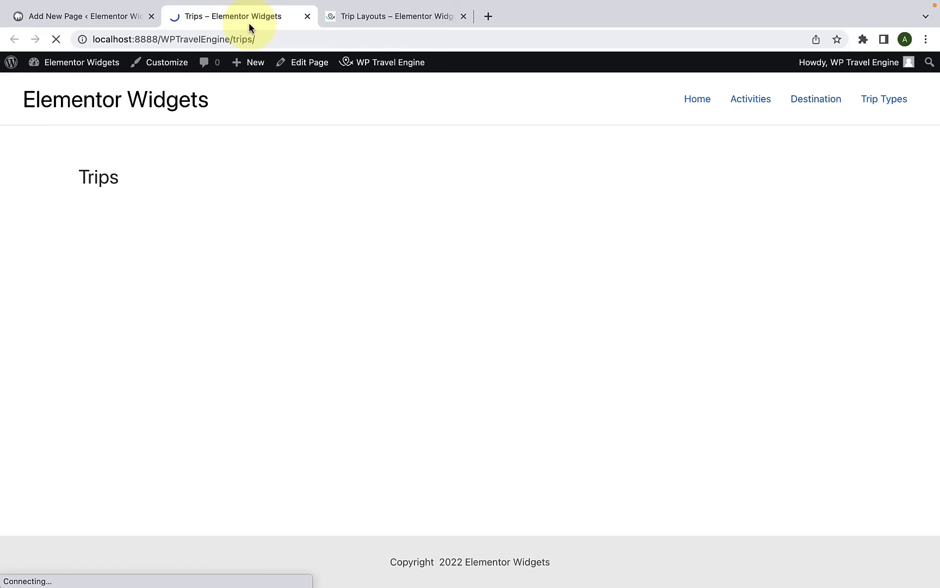
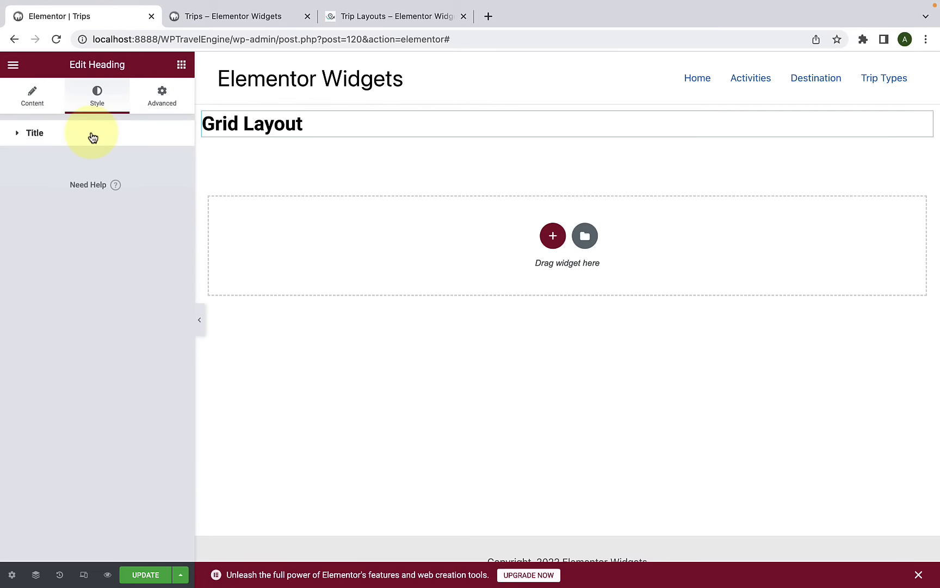
# Step: Add the WP Travel Engine Trips widget in the empty section below the Grid Layout heading and look over its trip cards
pyautogui.click(182, 65)
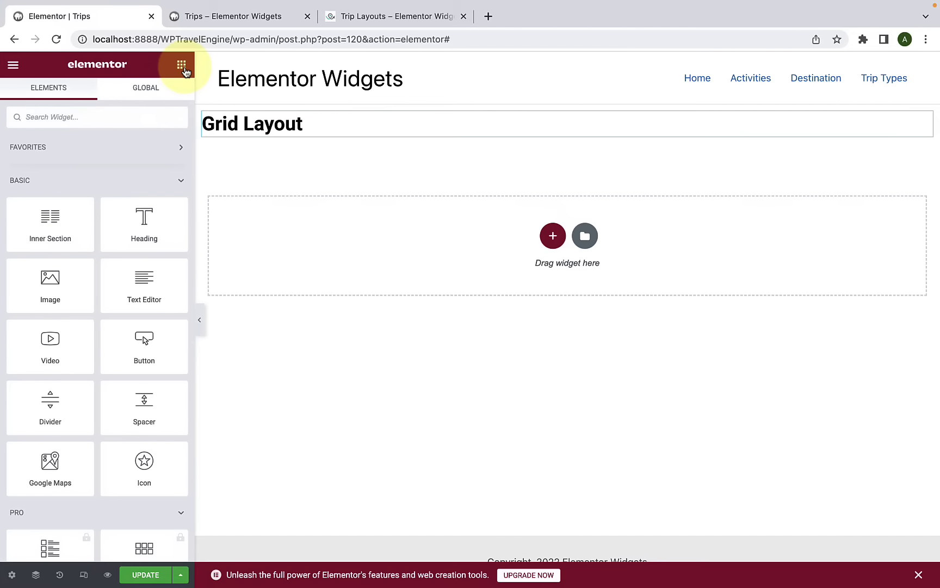
pyautogui.scroll(-20, 162, 170)
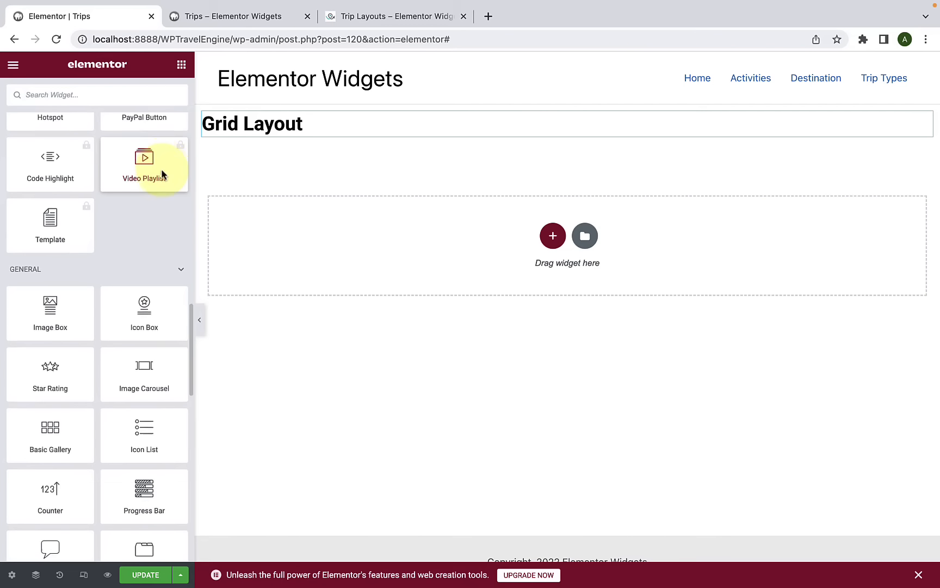
pyautogui.scroll(-15, 162, 174)
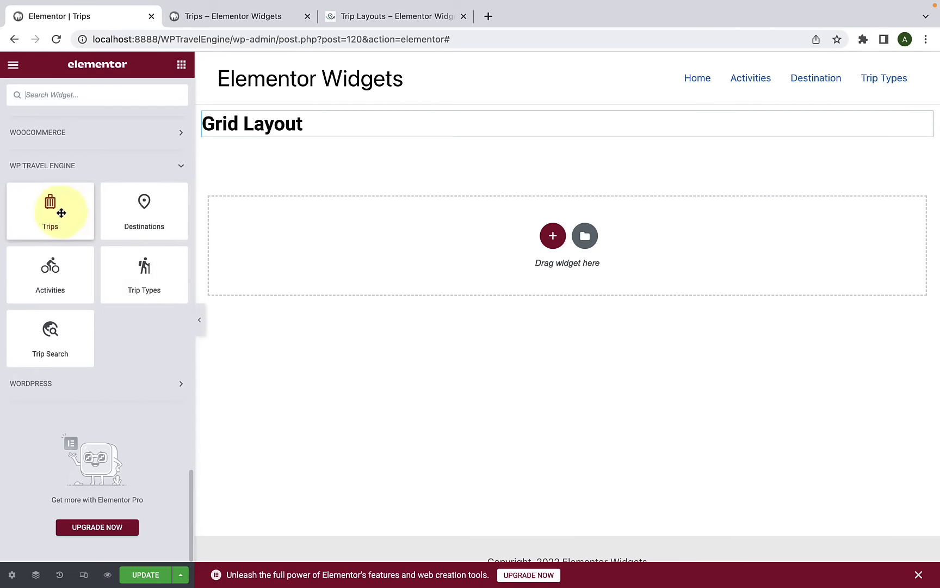
pyautogui.moveTo(50, 216); pyautogui.dragTo(513, 229)
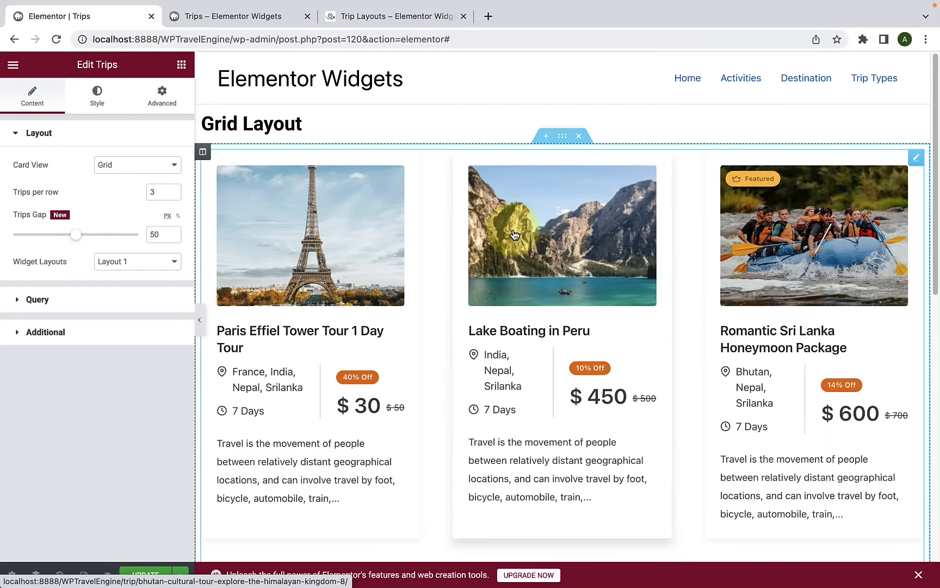
pyautogui.scroll(-9, 769, 311)
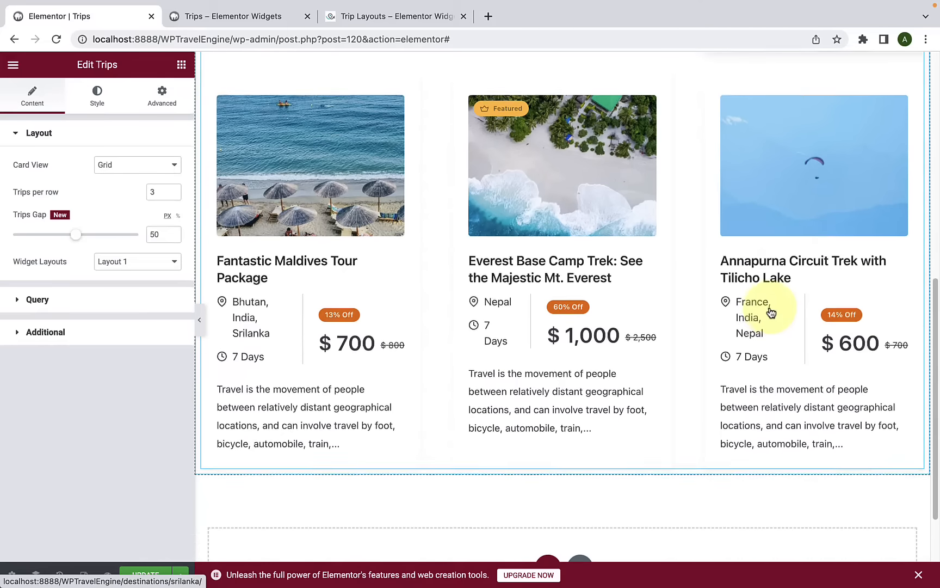
pyautogui.scroll(6, 408, 275)
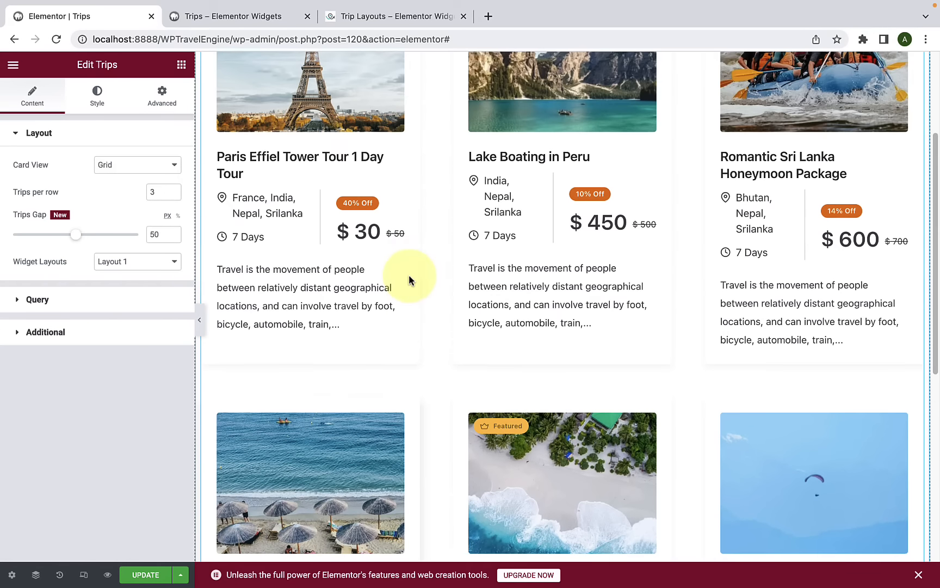
pyautogui.scroll(3, 404, 245)
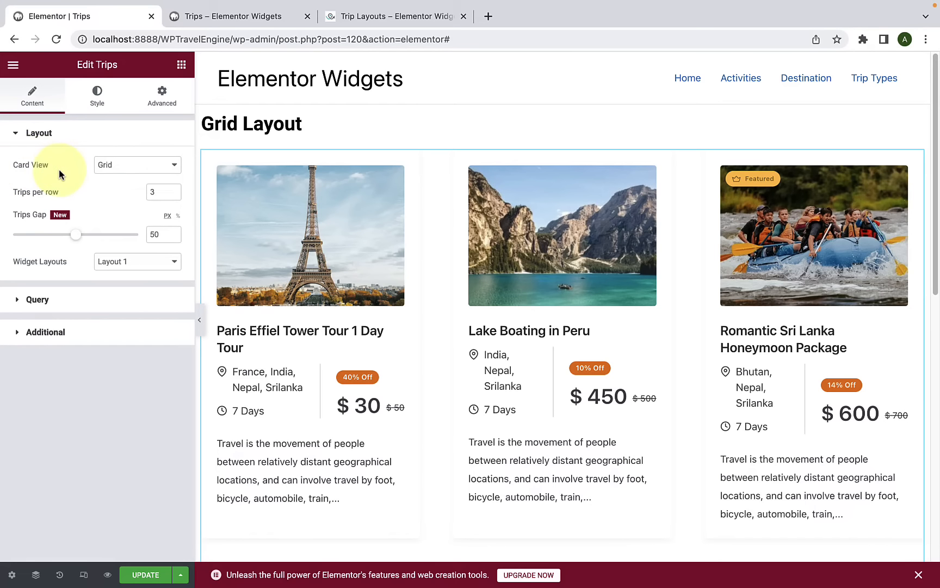
# Step: Switch the Trips widget's card view to List and look through the listed trips
pyautogui.click(137, 165)
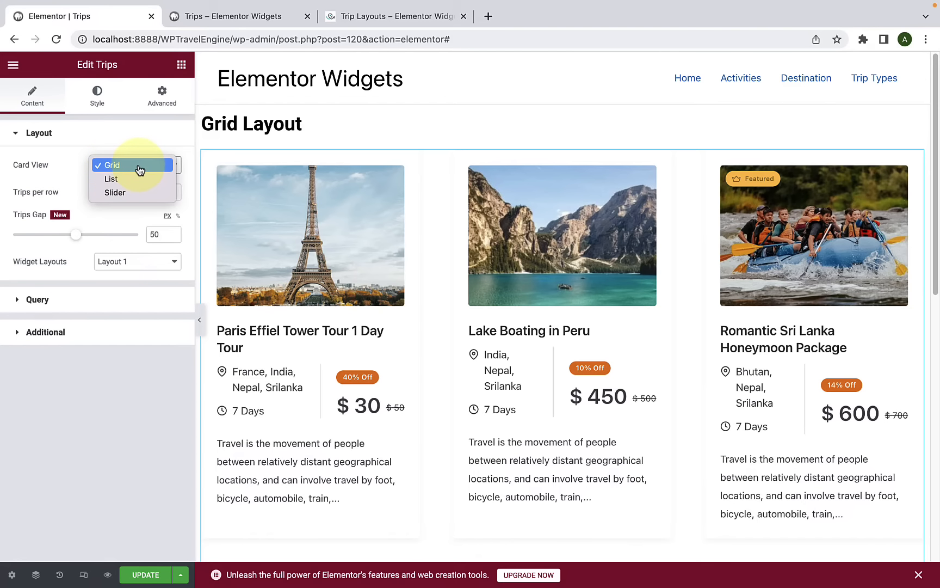
pyautogui.click(133, 179)
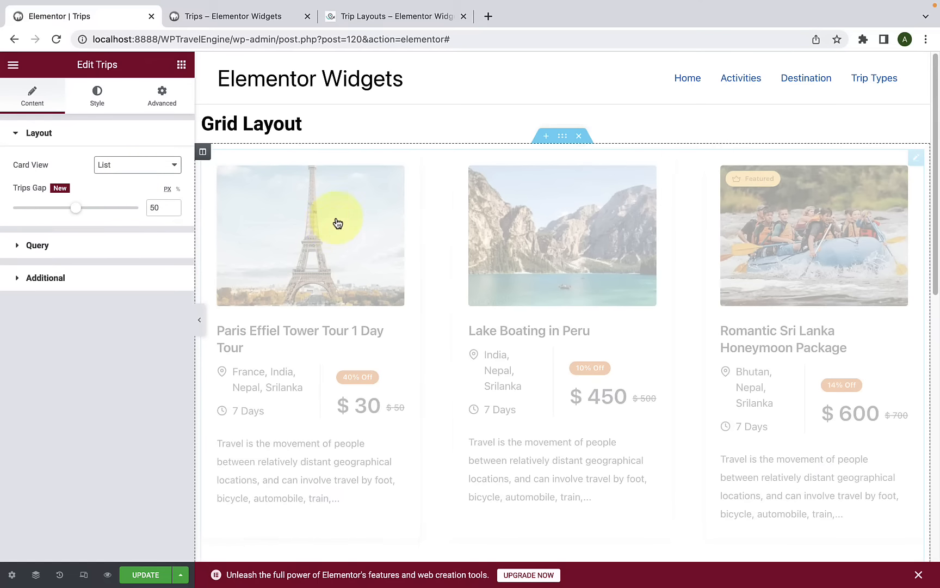
pyautogui.scroll(-4, 353, 294)
pyautogui.scroll(-5, 366, 329)
pyautogui.scroll(10, 365, 324)
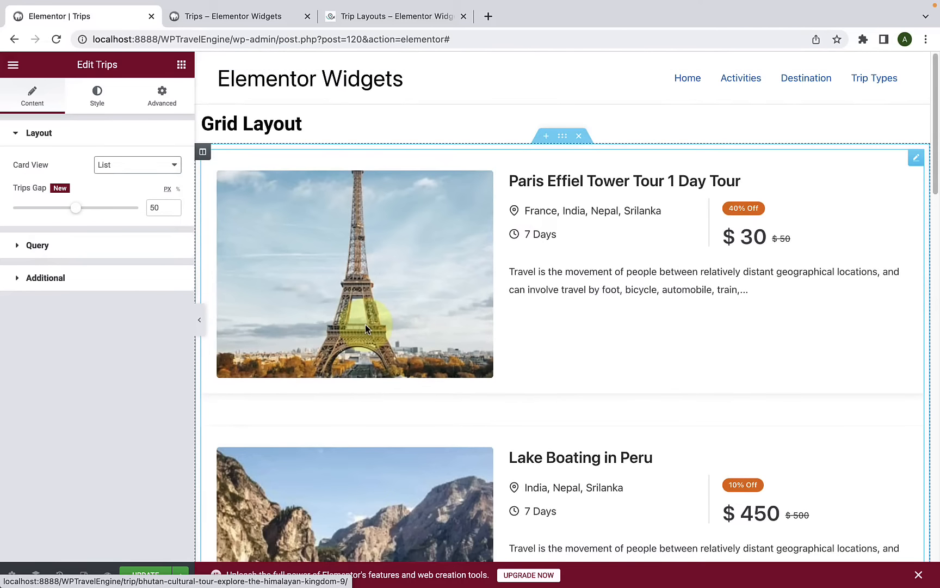
# Step: Switch the Trips widget's card view to Slider and advance the slider two slides in the full-width preview
pyautogui.click(142, 176)
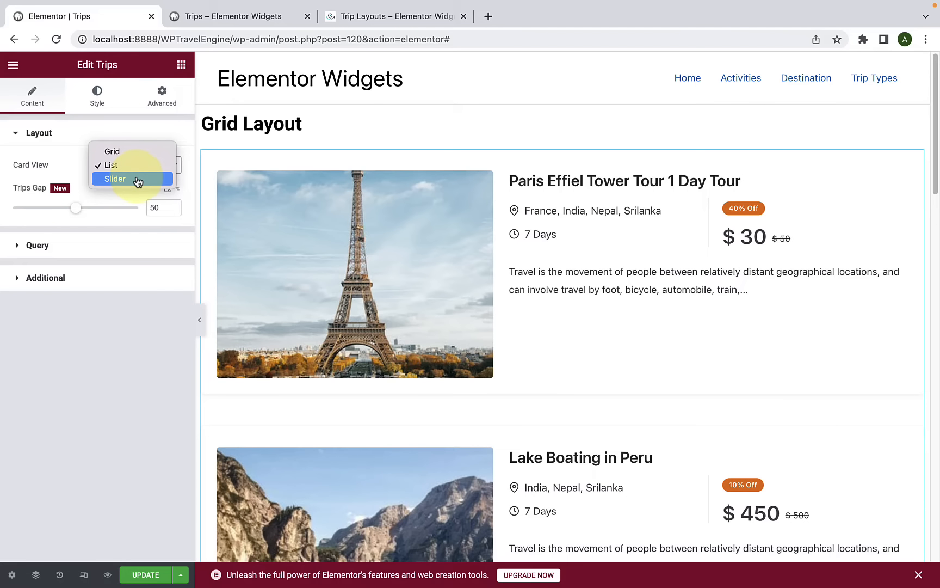
pyautogui.click(138, 180)
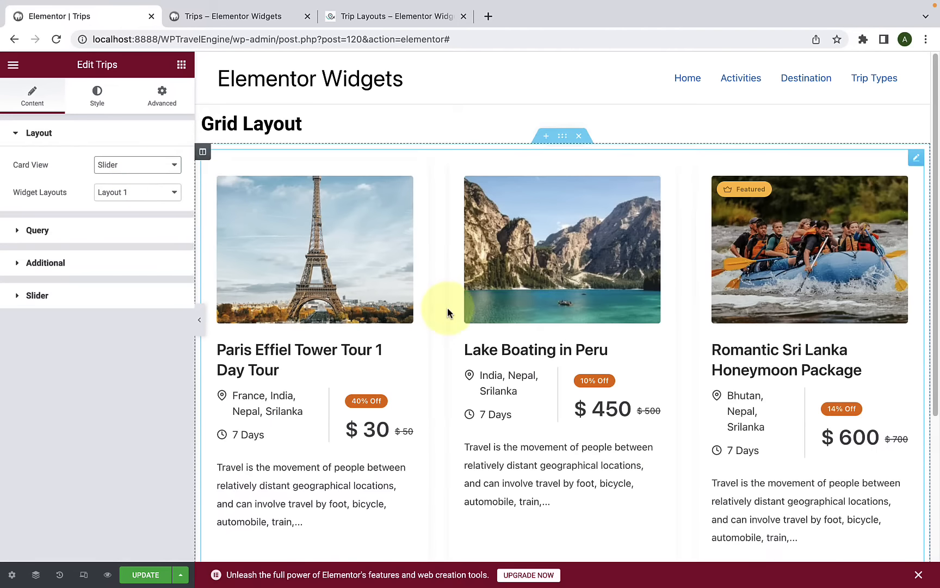
pyautogui.scroll(-4, 448, 310)
pyautogui.scroll(2, 448, 308)
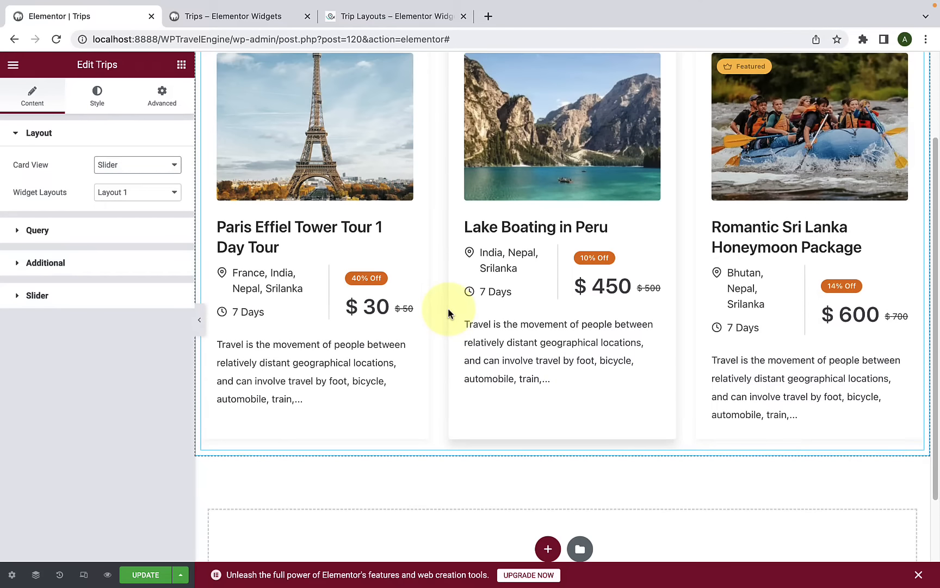
pyautogui.click(199, 319)
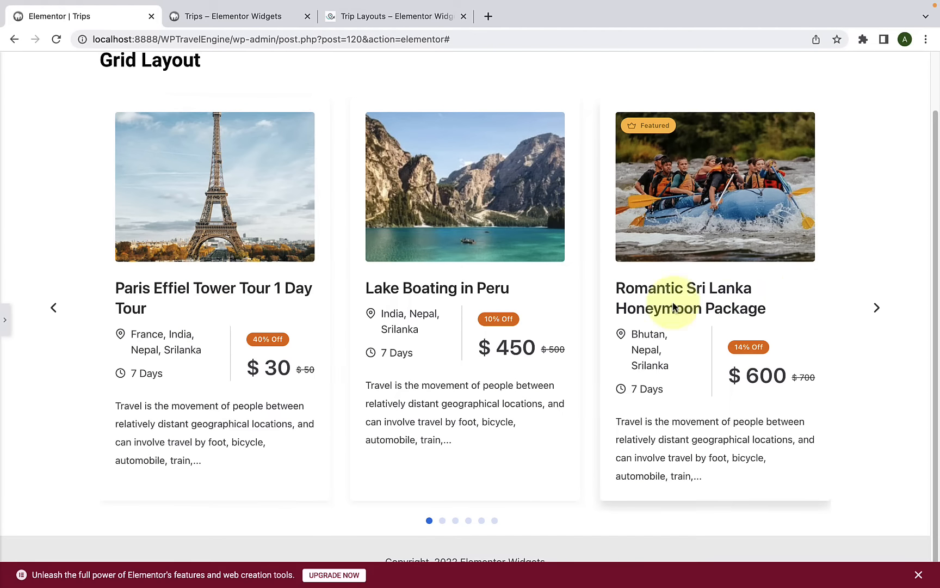
pyautogui.click(877, 308)
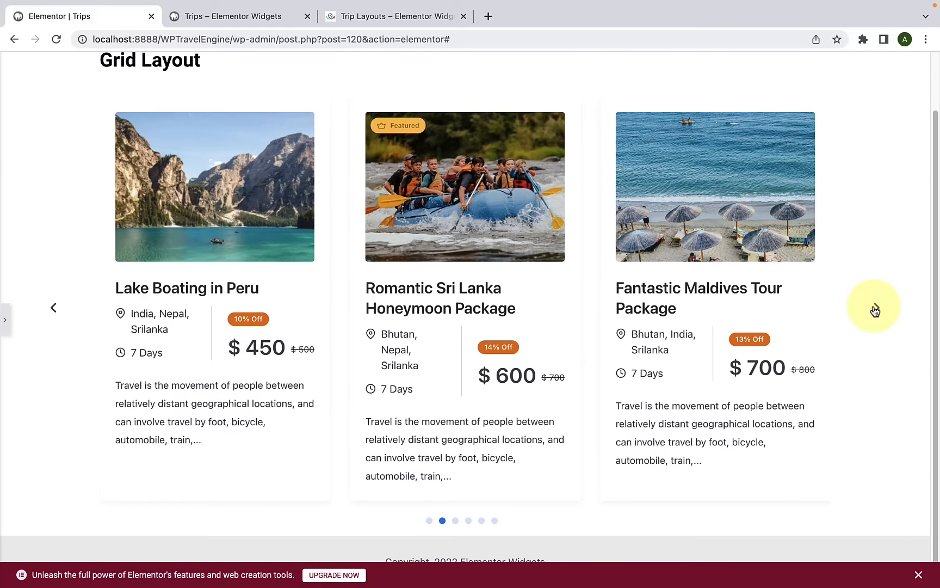
pyautogui.click(875, 310)
pyautogui.click(5, 319)
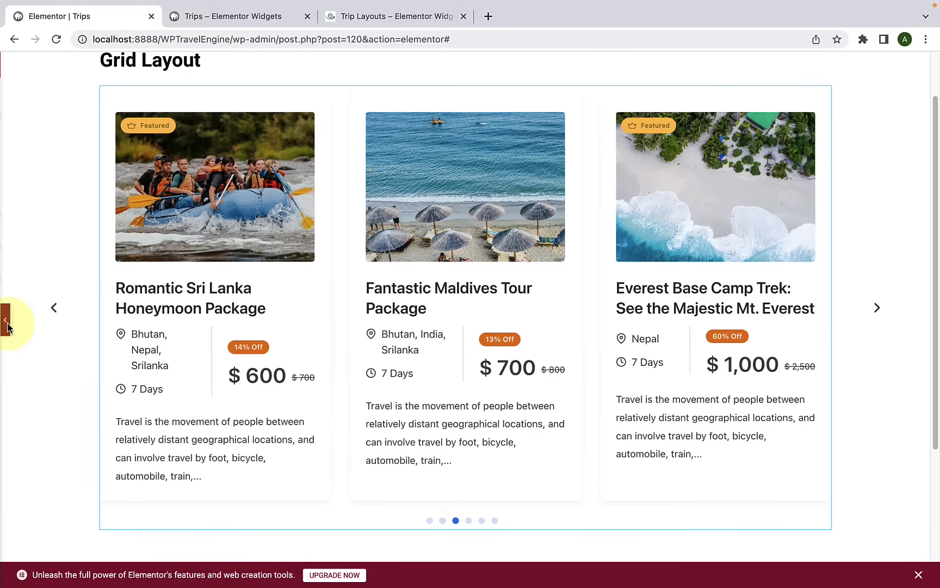
# Step: Return the Trips widget's card view to Grid and apply widget Layout 2
pyautogui.click(162, 172)
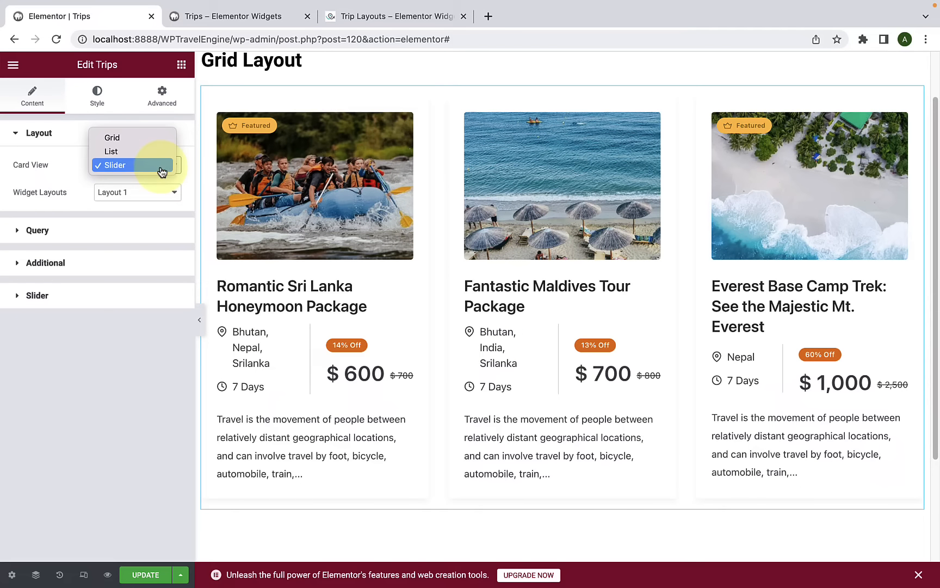
pyautogui.click(137, 143)
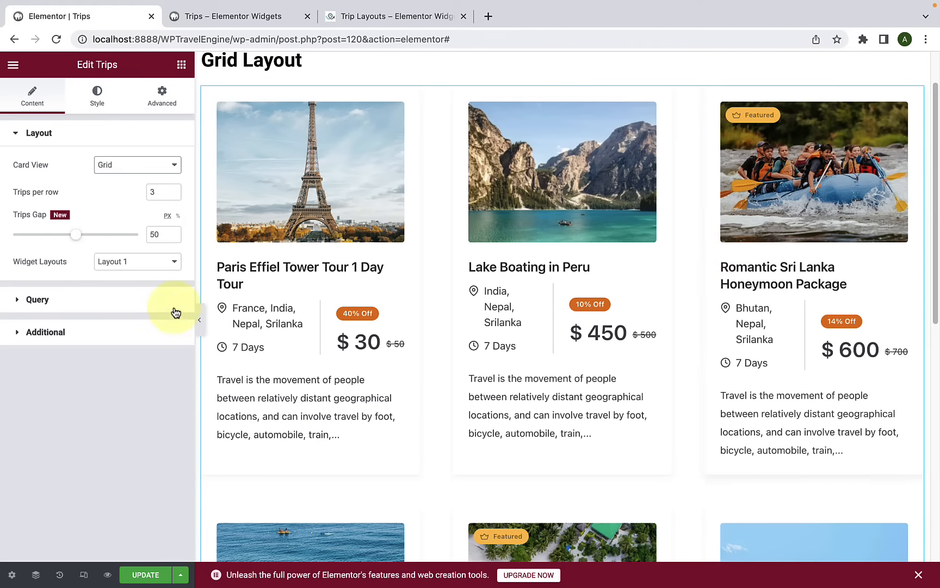
pyautogui.click(128, 271)
pyautogui.click(127, 278)
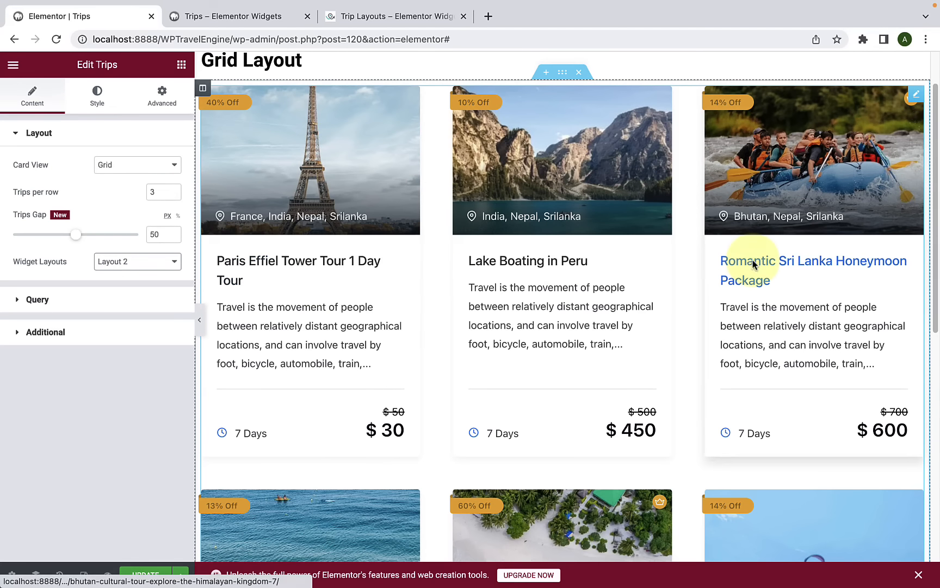
# Step: Apply widget Layout 3 to the Trips grid and look over both rows of cards
pyautogui.click(132, 265)
pyautogui.click(130, 278)
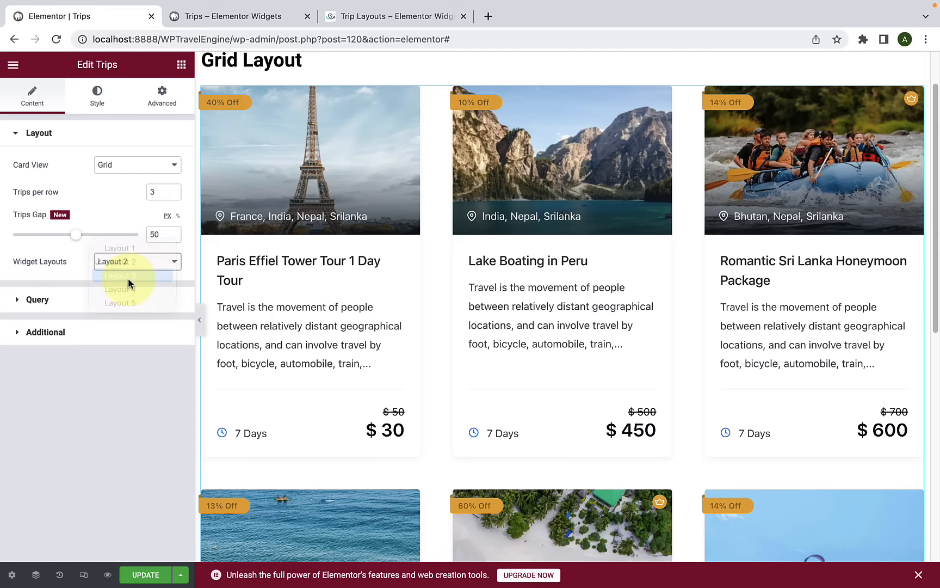
pyautogui.scroll(-4, 667, 348)
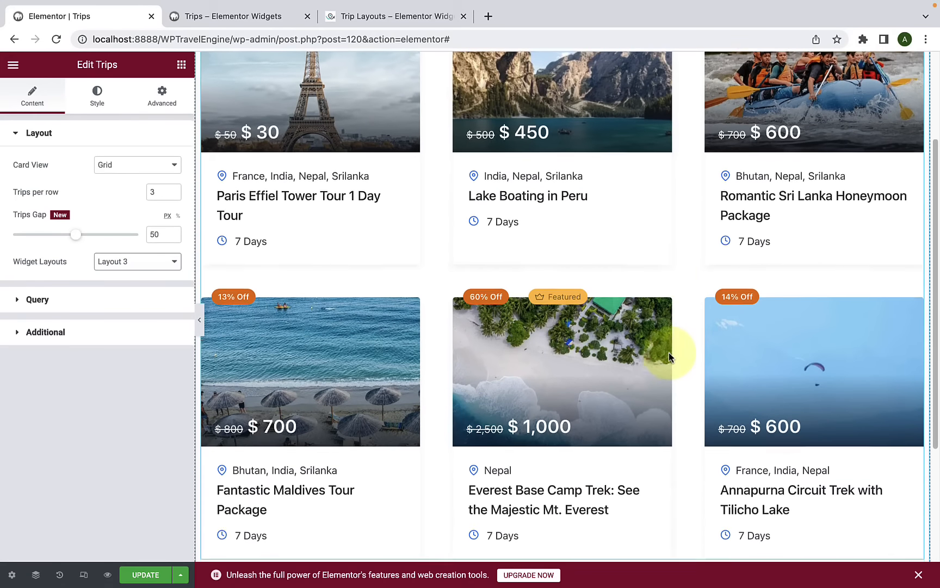
pyautogui.scroll(5, 667, 356)
# Step: Apply widget Layout 4 to the Trips grid and look over the resulting cards
pyautogui.click(165, 265)
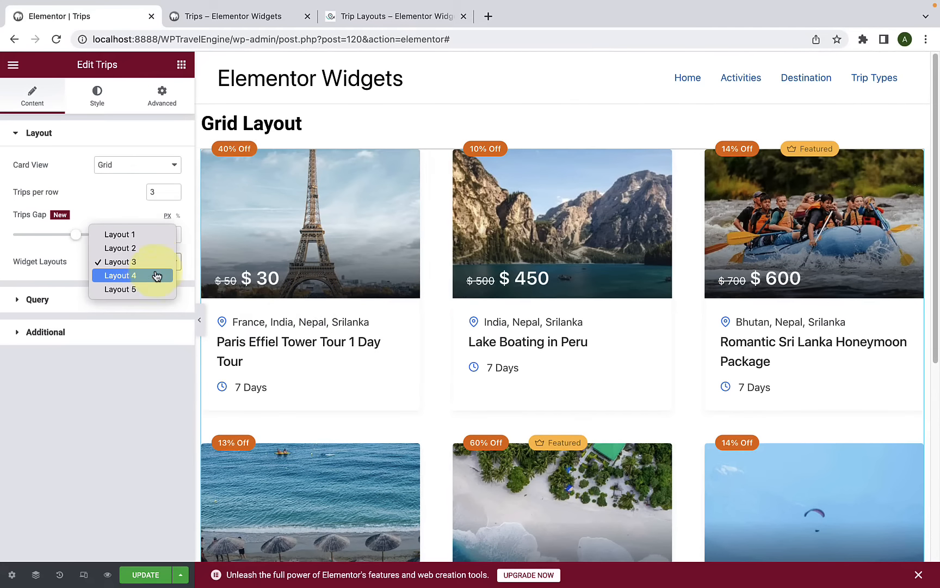
pyautogui.click(151, 281)
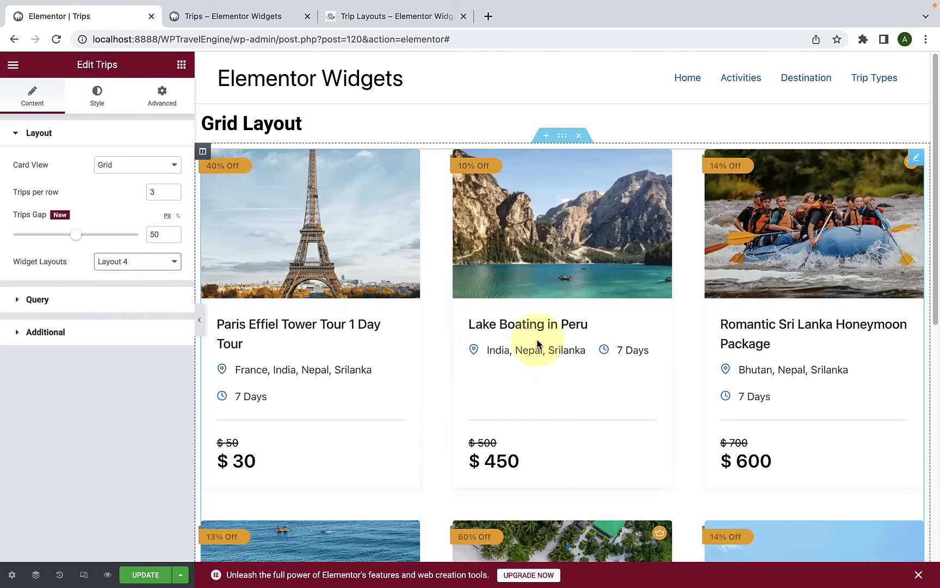
pyautogui.scroll(-5, 549, 361)
# Step: Apply widget Layout 5 to the Trips grid and review the cards in both rows
pyautogui.click(136, 257)
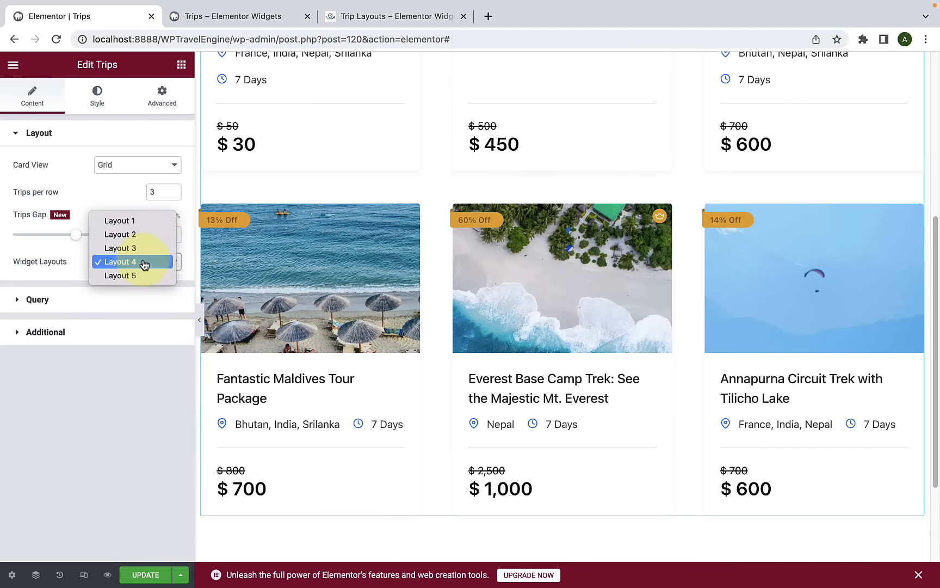
pyautogui.click(134, 275)
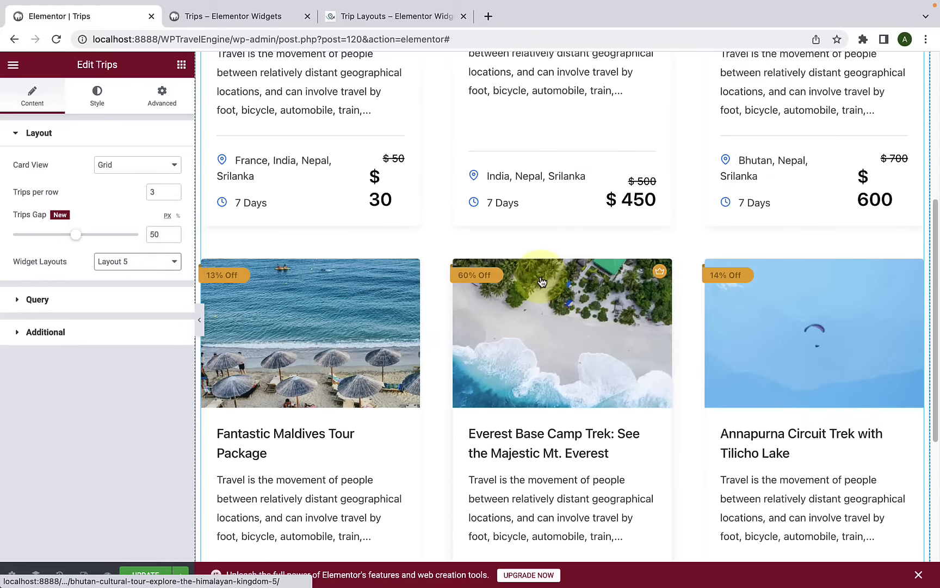
pyautogui.scroll(5, 542, 288)
pyautogui.scroll(2, 542, 296)
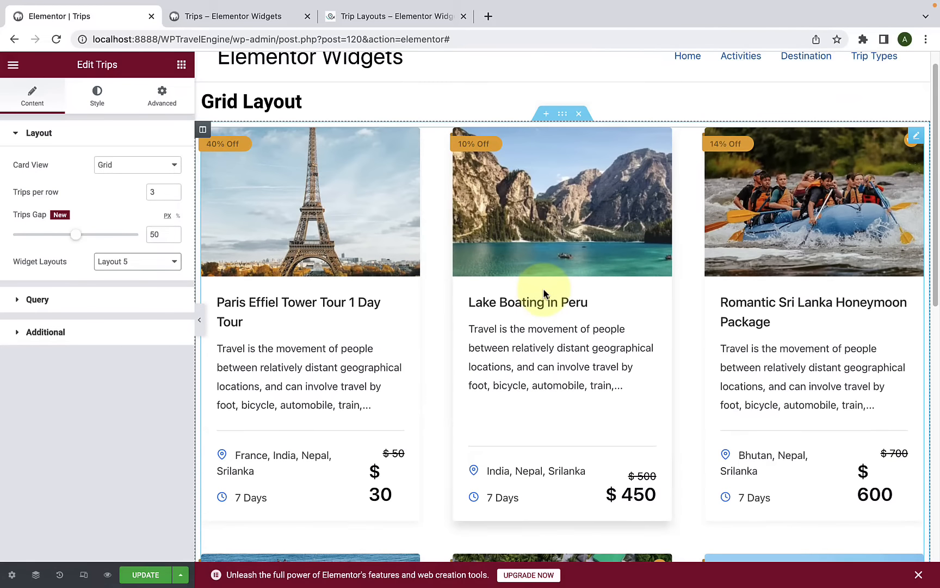
pyautogui.scroll(-3, 734, 312)
pyautogui.scroll(-2, 734, 308)
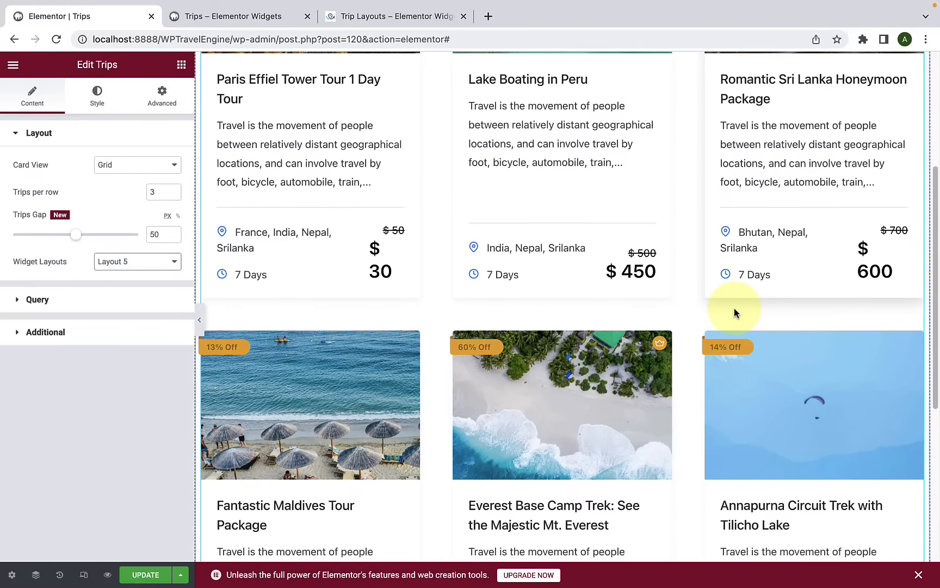
pyautogui.scroll(-3, 734, 308)
pyautogui.scroll(-2, 736, 311)
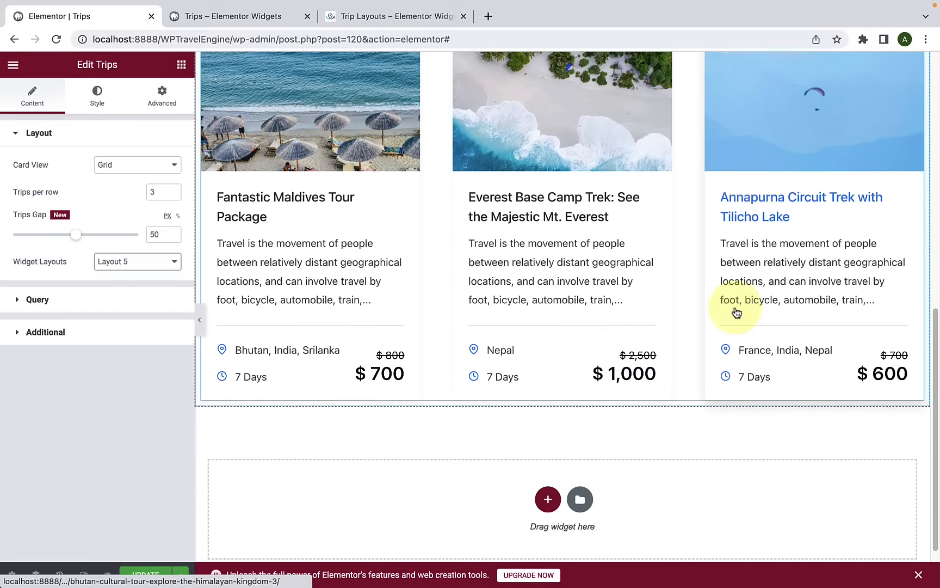
pyautogui.scroll(8, 736, 312)
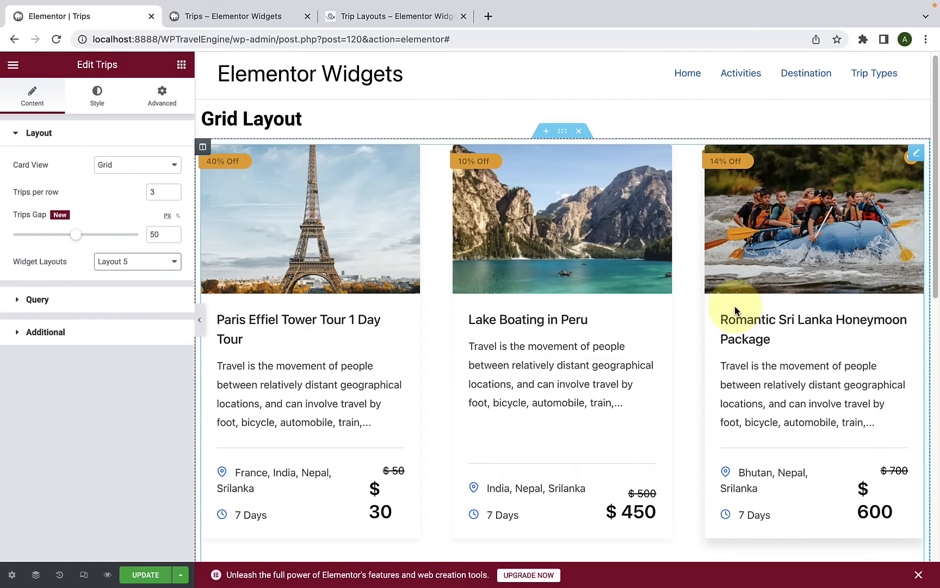
# Step: Apply widget Layout 1 to the Trips grid and look over both rows of cards
pyautogui.click(151, 267)
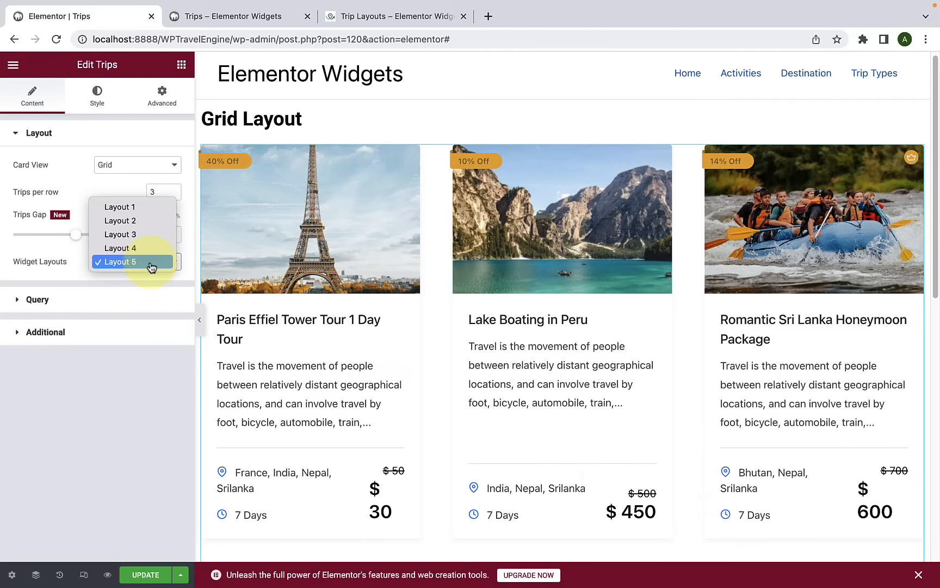
pyautogui.click(145, 207)
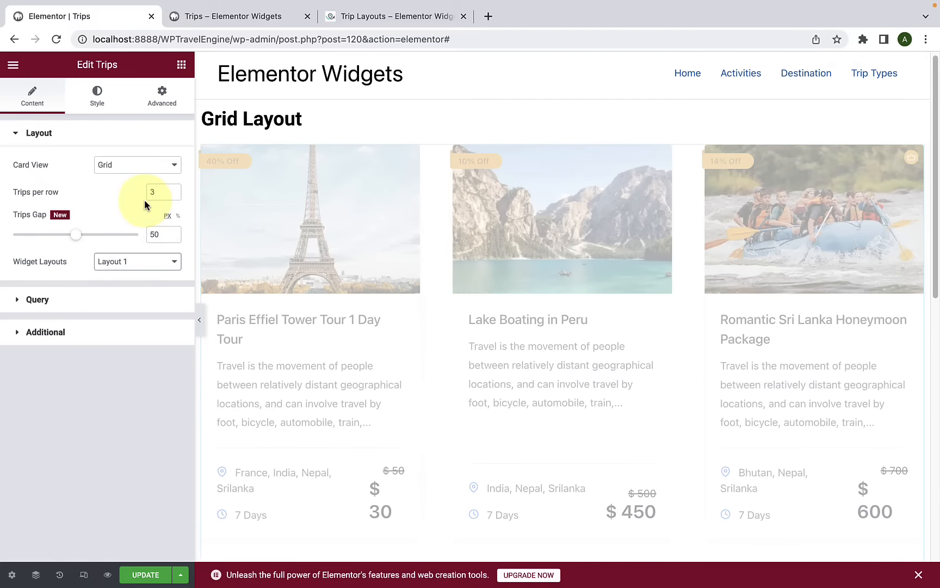
pyautogui.scroll(-5, 746, 315)
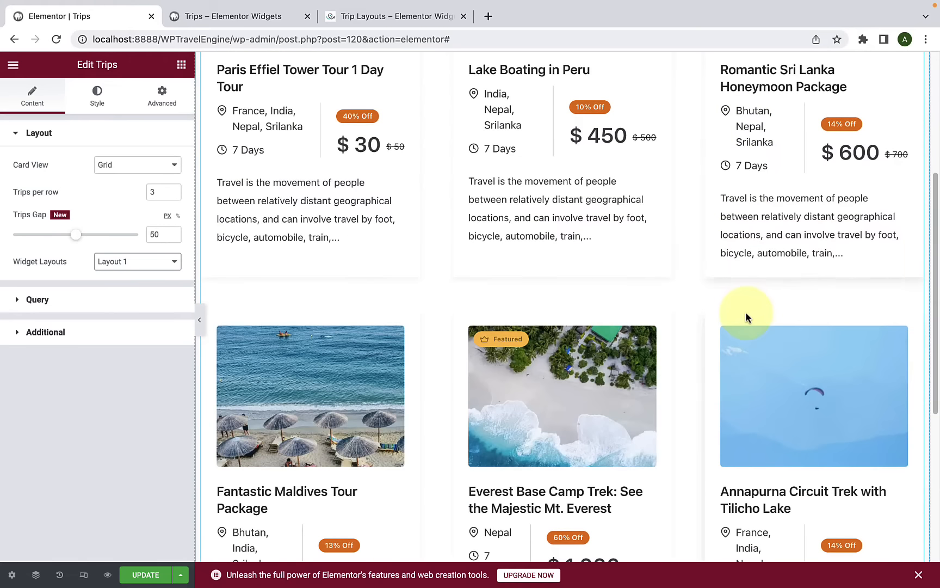
pyautogui.scroll(5, 746, 316)
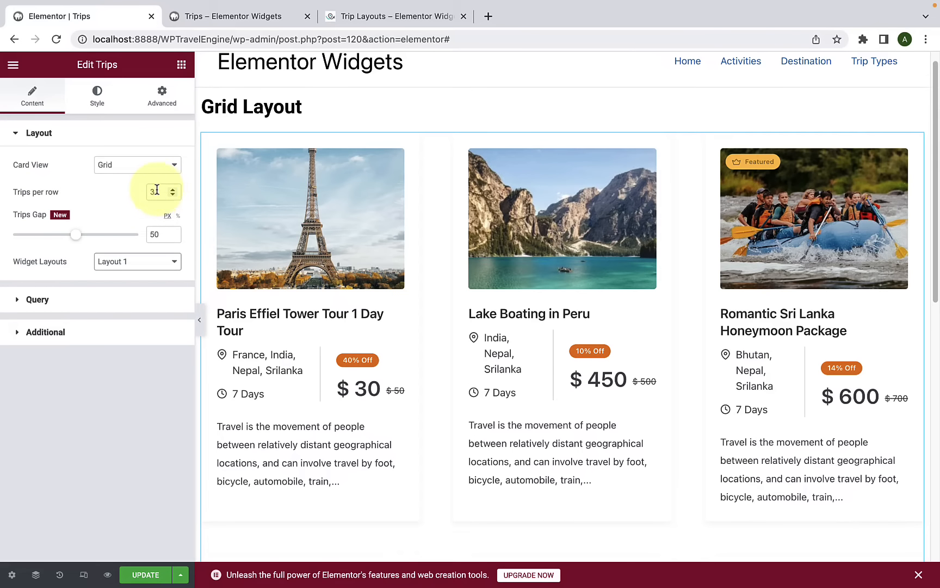
# Step: Try 2 trips per row in the grid, look over the larger cards, and return the setting to 3
pyautogui.scroll(-5, 644, 296)
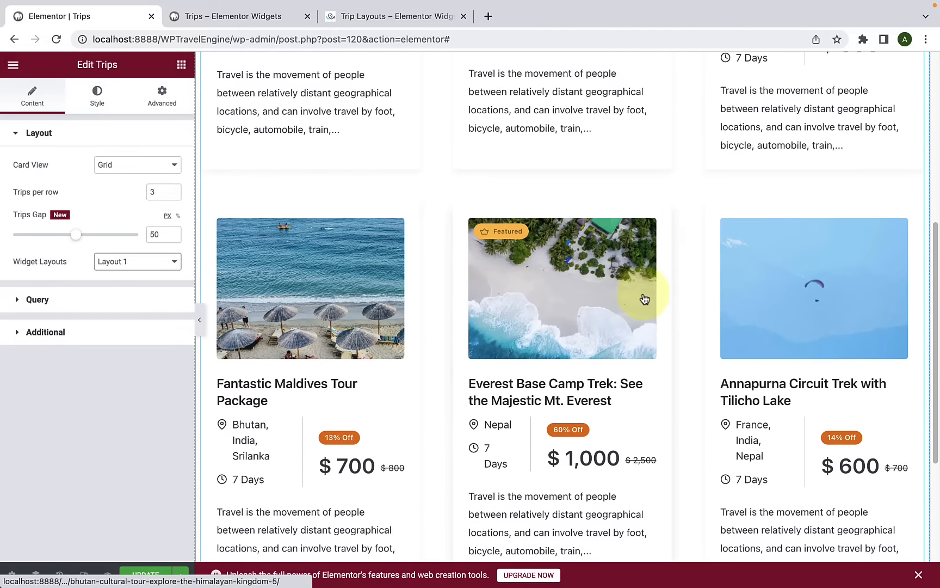
pyautogui.click(172, 196)
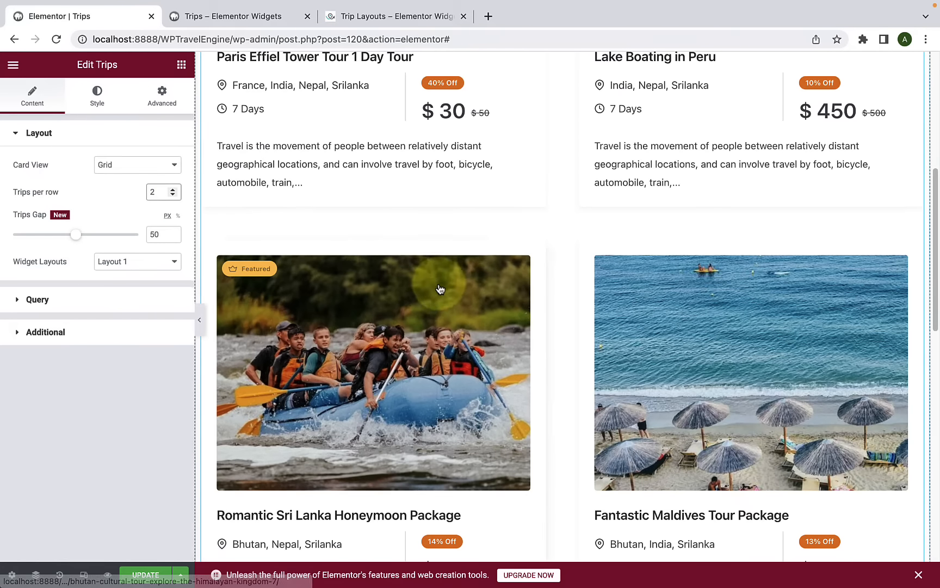
pyautogui.scroll(5, 438, 296)
pyautogui.scroll(-12, 612, 324)
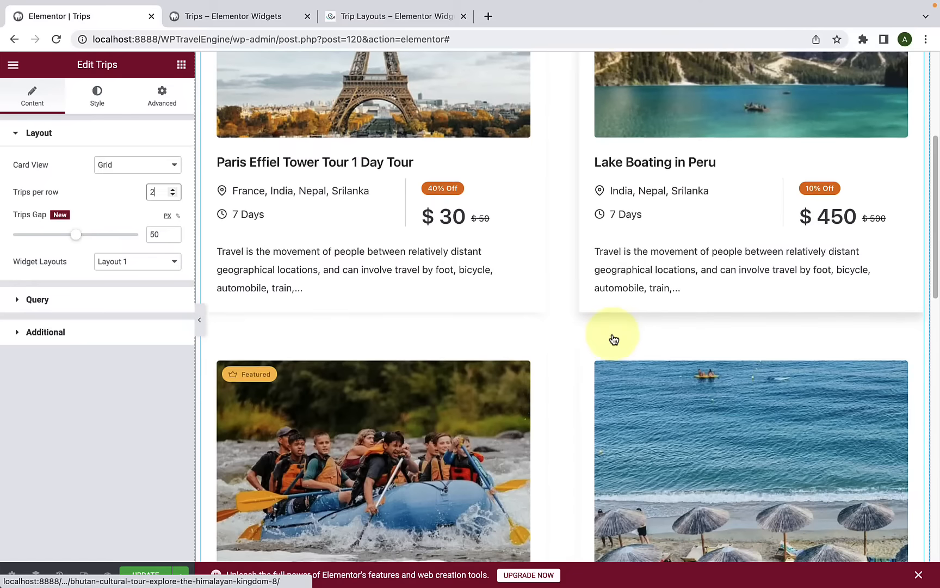
pyautogui.scroll(15, 613, 339)
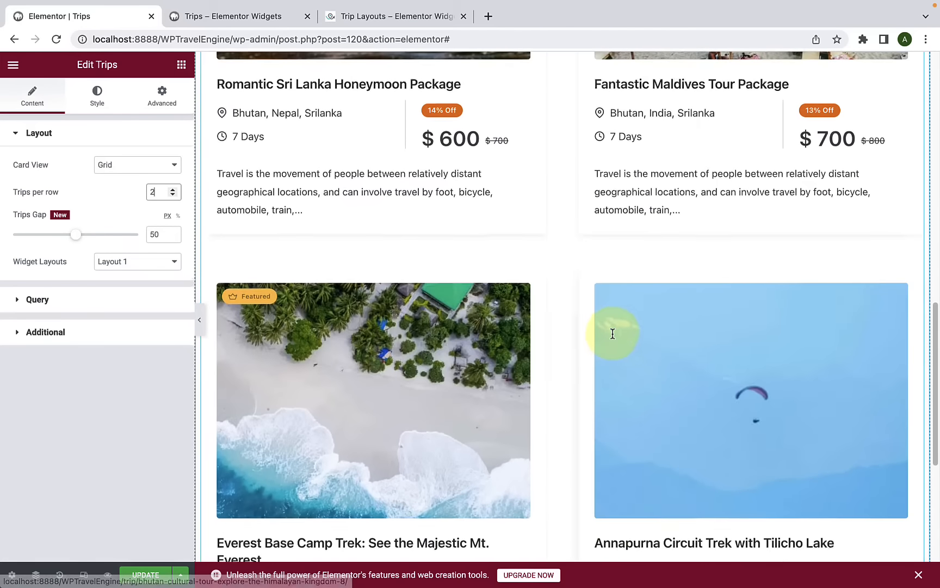
pyautogui.scroll(2, 612, 331)
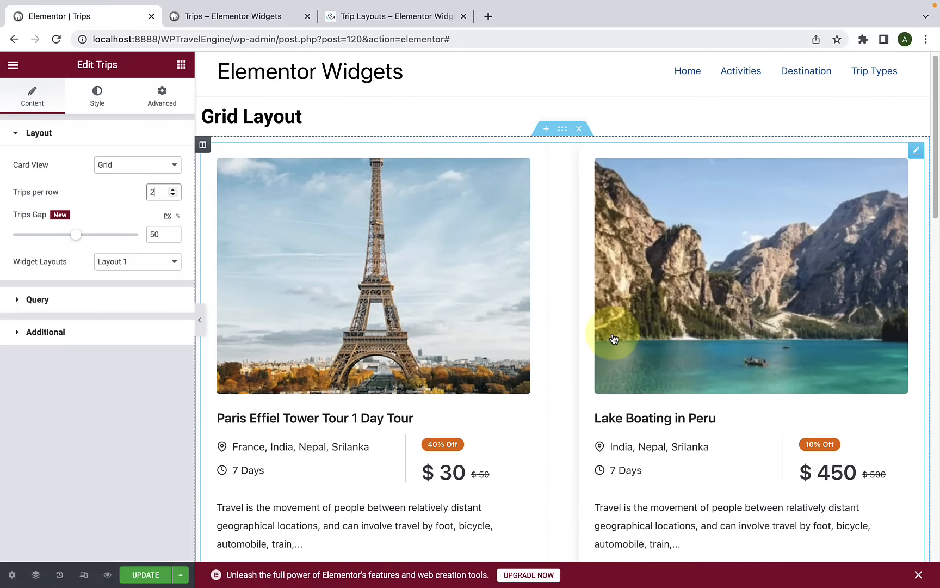
pyautogui.click(172, 191)
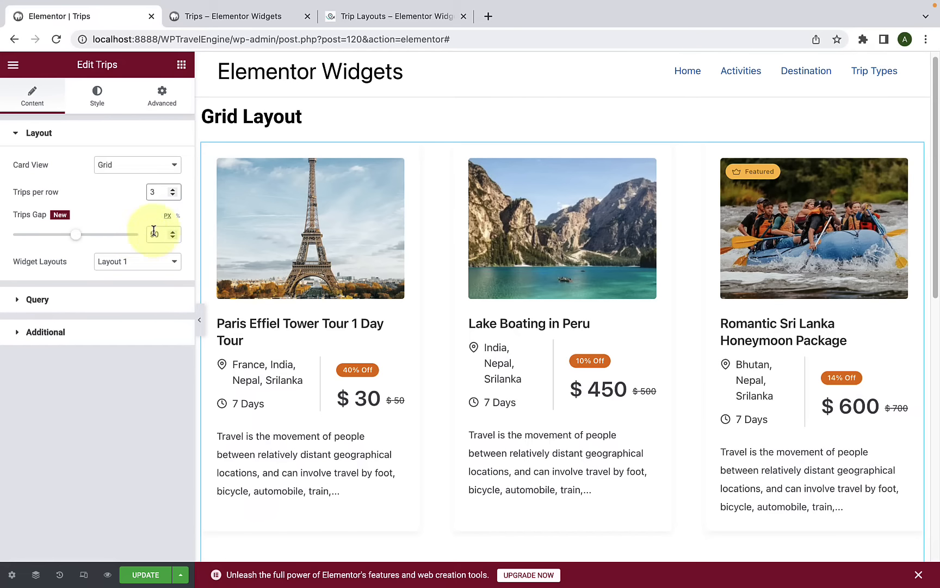
pyautogui.moveTo(78, 241)
pyautogui.mouseDown()
pyautogui.moveTo(93, 242)
pyautogui.moveTo(40, 246)
pyautogui.moveTo(75, 237)
pyautogui.mouseUp()
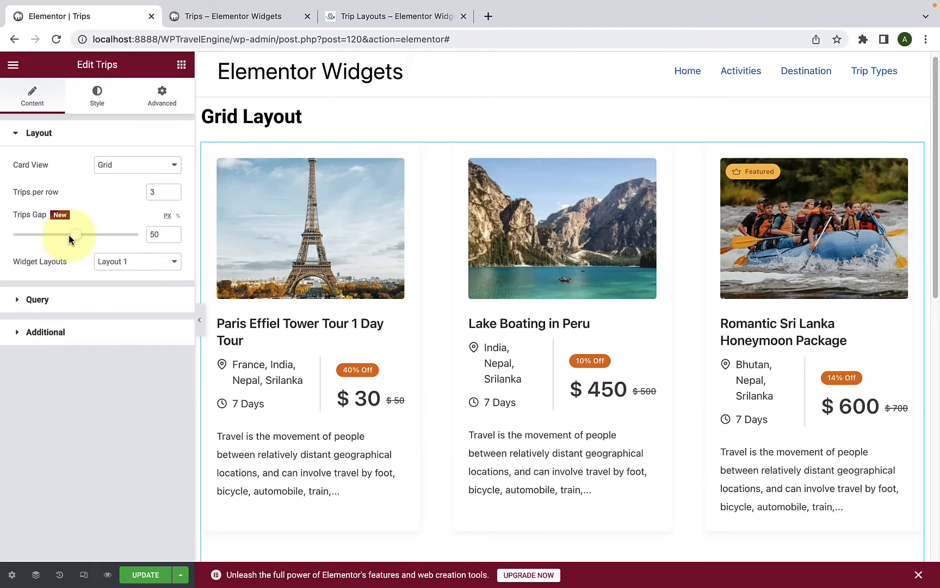
# Step: Set the Trips widget's query to show Featured trips and look over the resulting cards
pyautogui.click(71, 298)
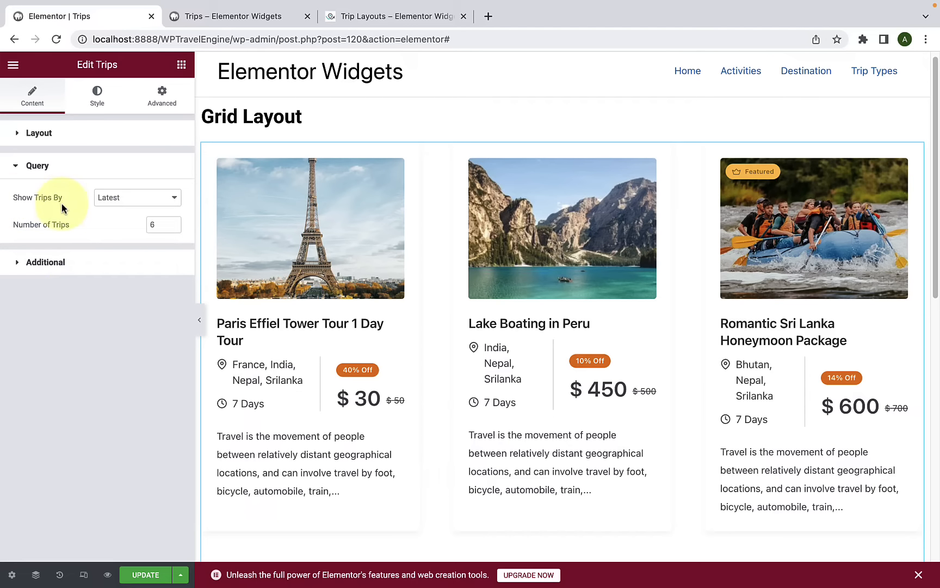
pyautogui.click(130, 200)
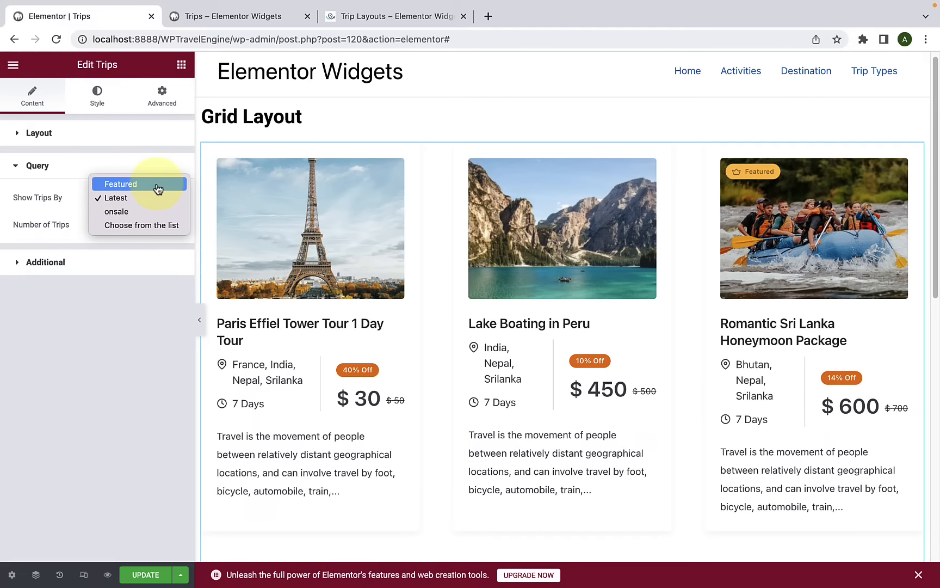
pyautogui.click(121, 184)
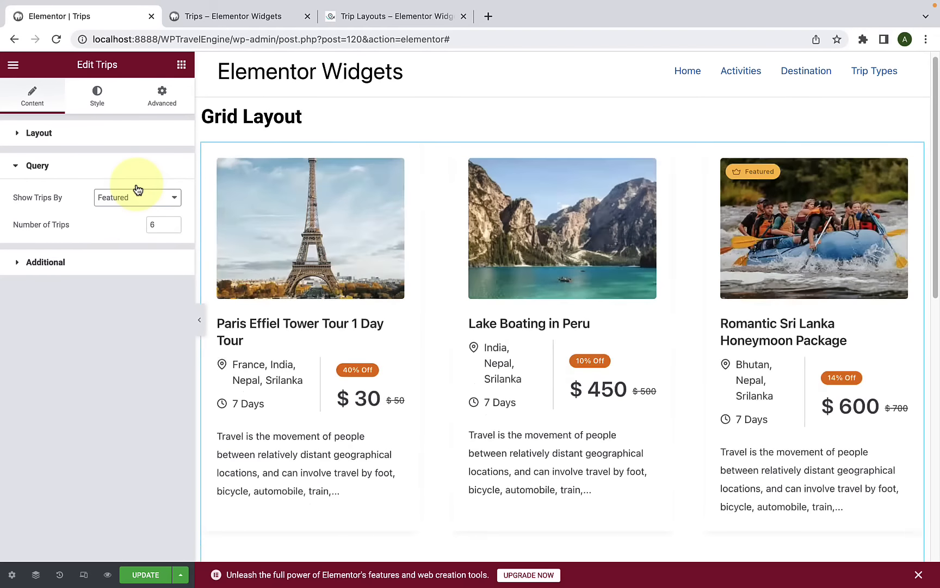
pyautogui.scroll(-1, 725, 253)
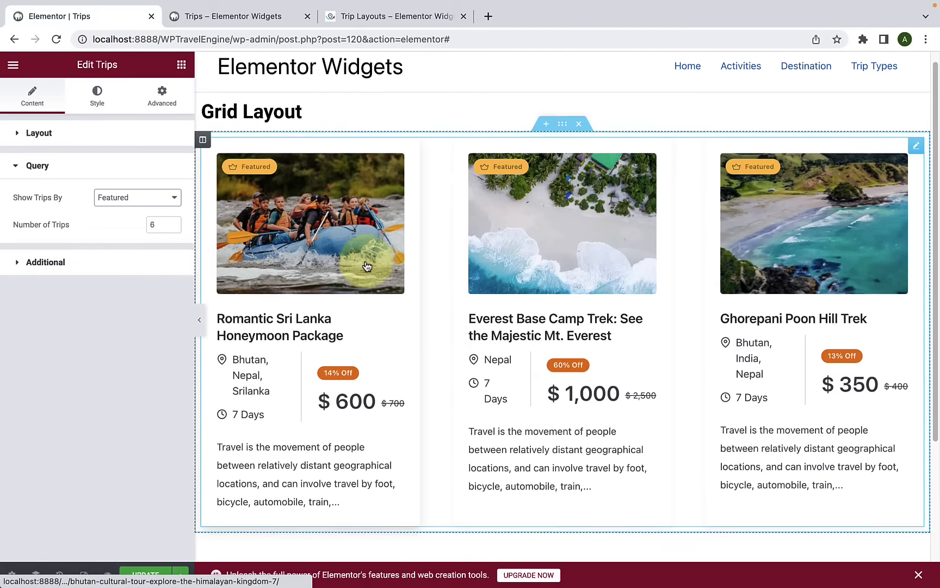
pyautogui.scroll(2, 367, 265)
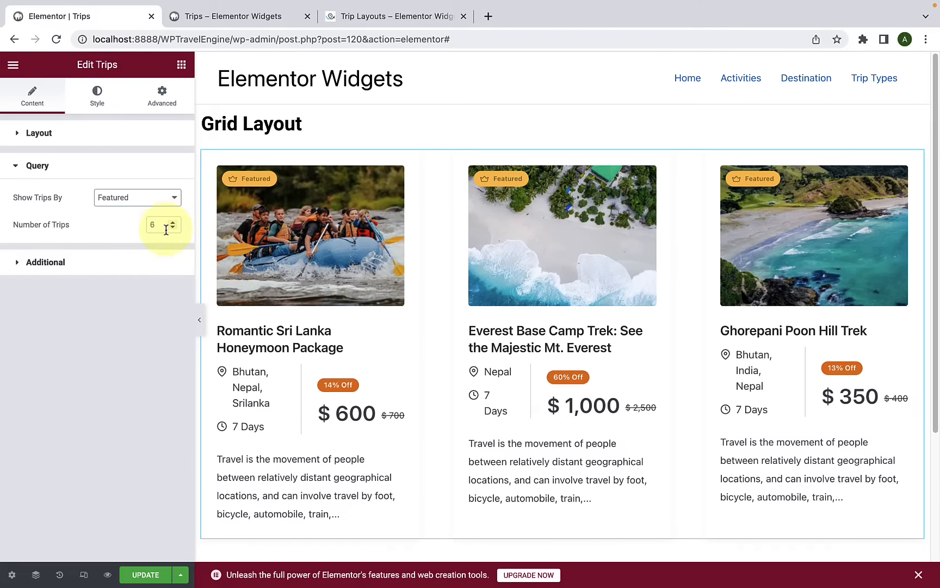
# Step: Set the query to show Latest trips and look over both rows of cards
pyautogui.click(179, 206)
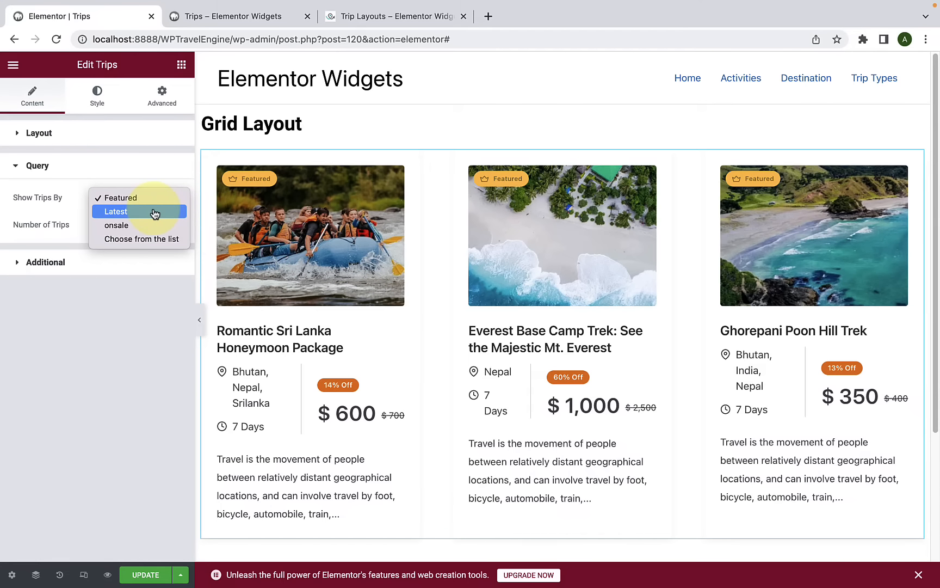
pyautogui.click(154, 212)
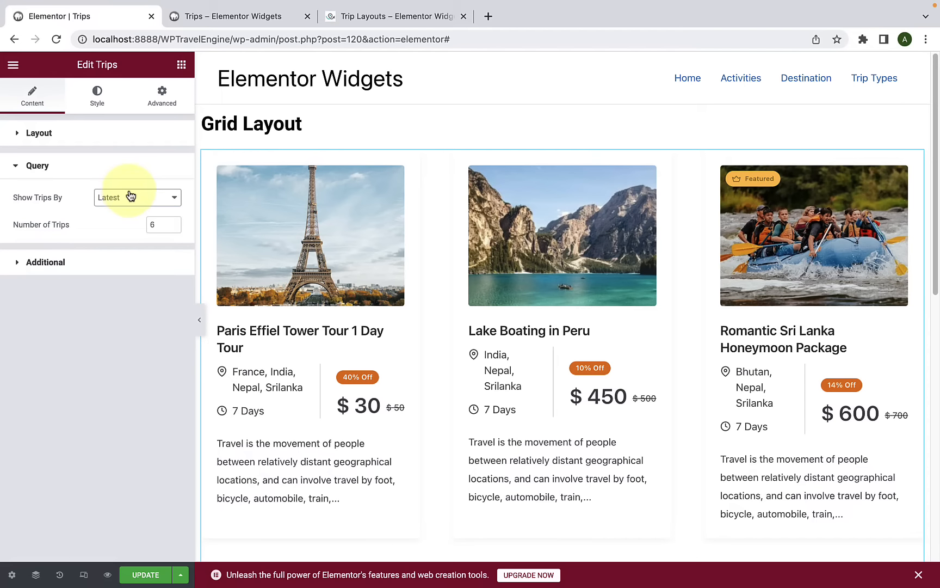
pyautogui.scroll(-9, 683, 289)
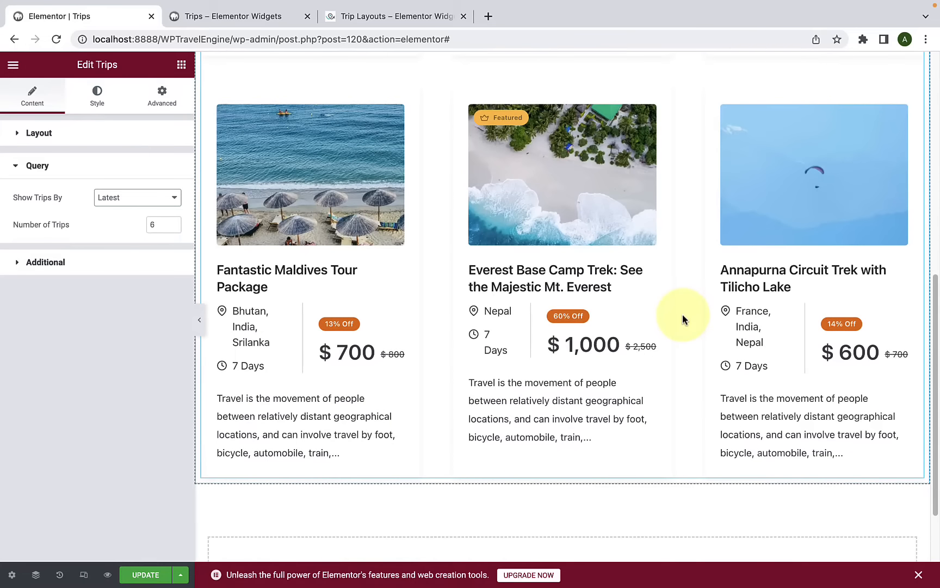
pyautogui.scroll(8, 378, 294)
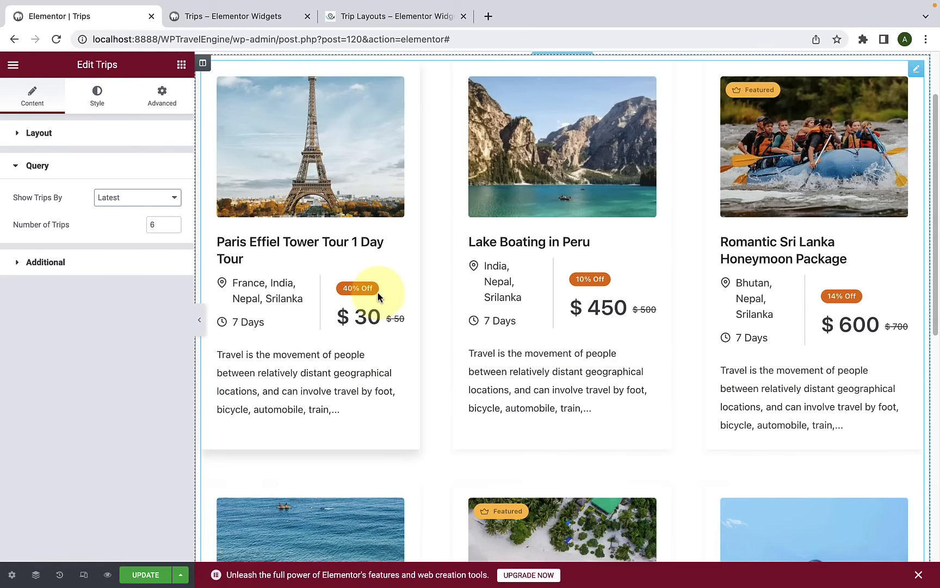
# Step: Set the query to show onsale trips and check the discounted trips in the grid
pyautogui.click(146, 200)
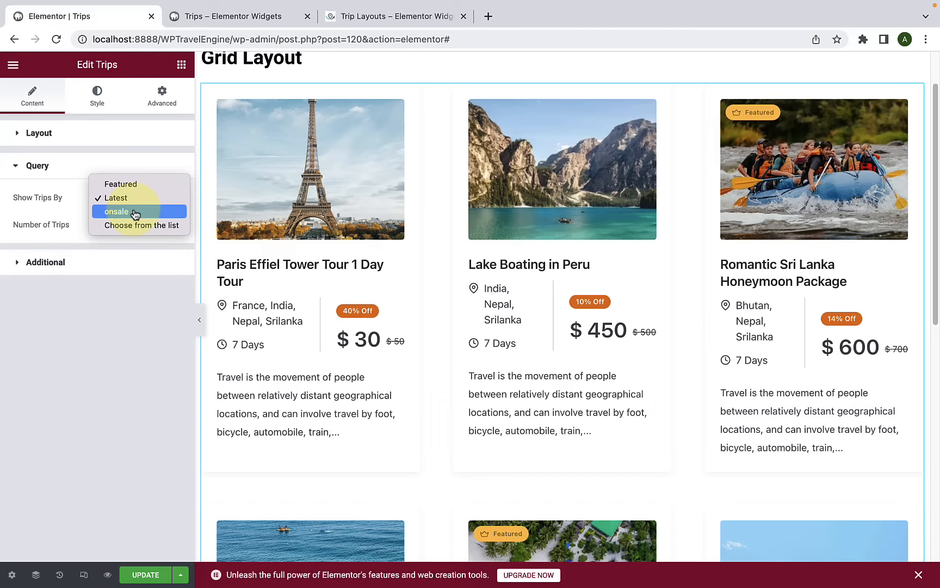
pyautogui.click(135, 213)
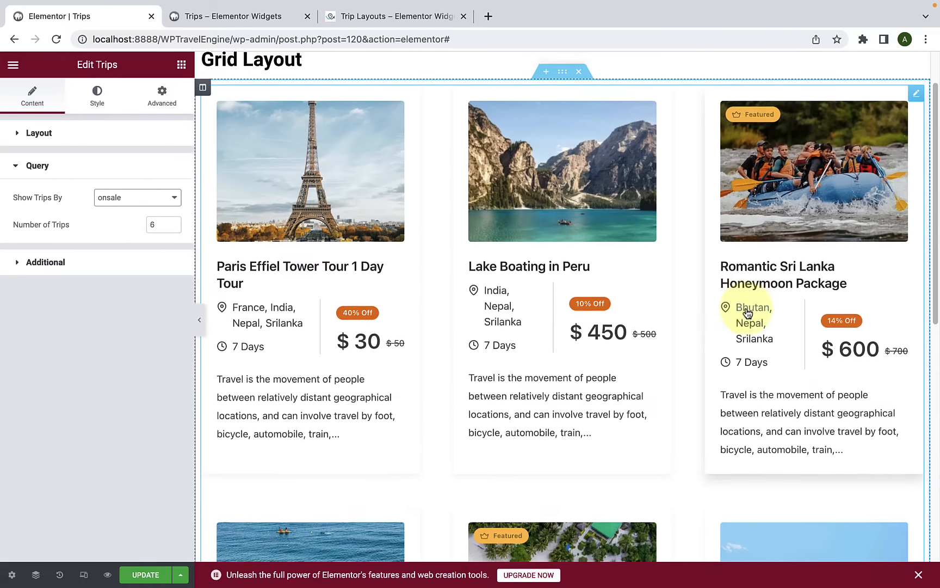
pyautogui.scroll(-8, 748, 313)
pyautogui.scroll(5, 359, 308)
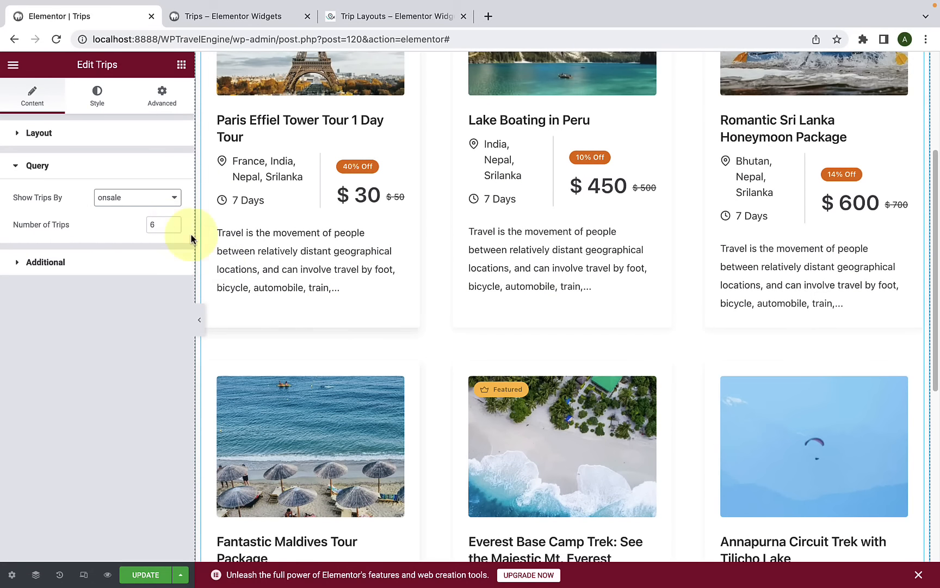
# Step: Show trips by Choose from the list, selecting Paris Effiel Tower Tour 1 Day Tour, Ghorepani Poon Hill Trek and Bhutan Cultural Tour
pyautogui.click(123, 202)
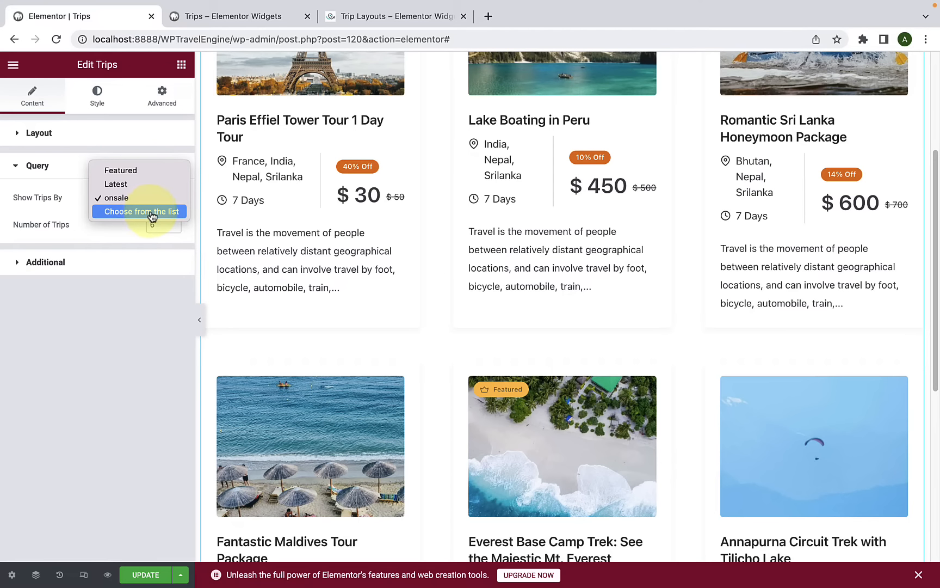
pyautogui.click(153, 212)
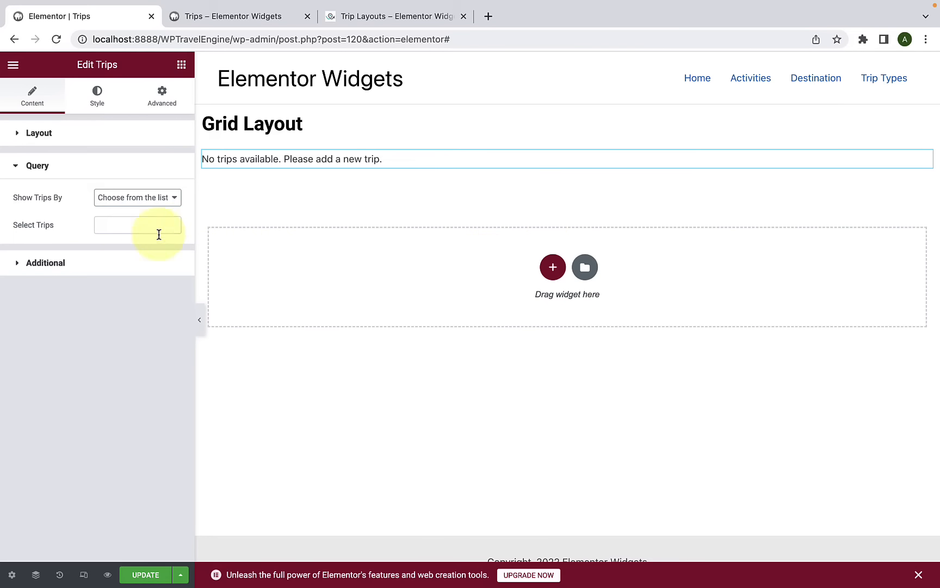
pyautogui.click(104, 224)
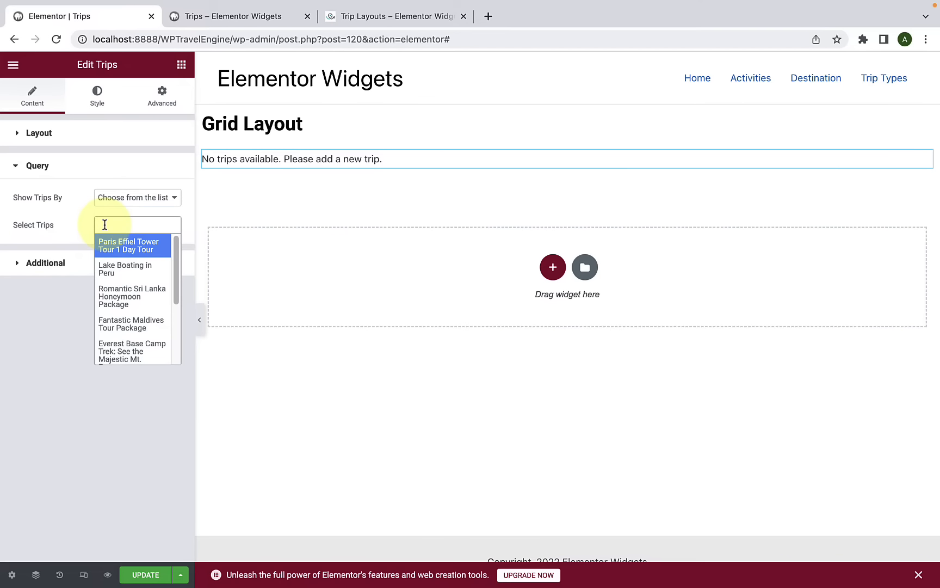
pyautogui.scroll(-3, 131, 321)
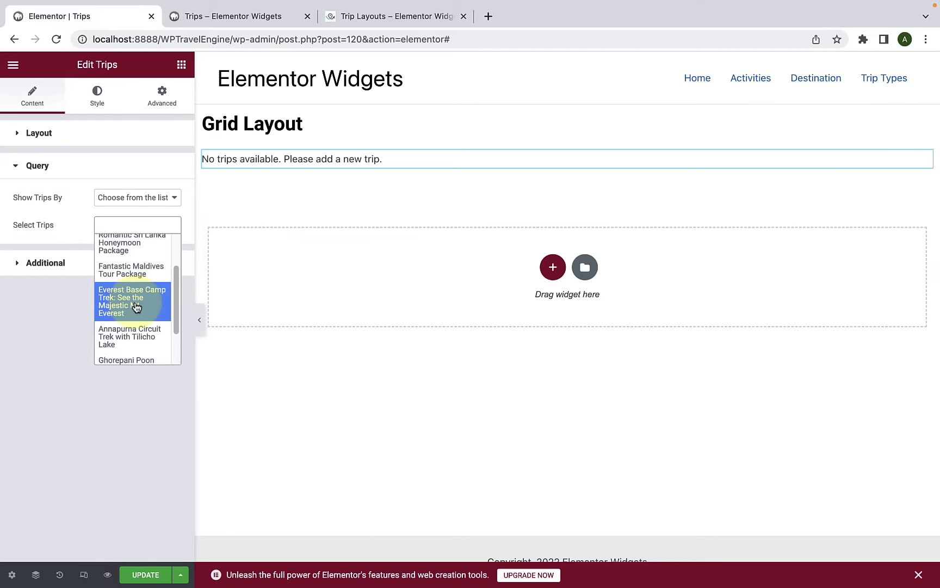
pyautogui.scroll(2, 134, 309)
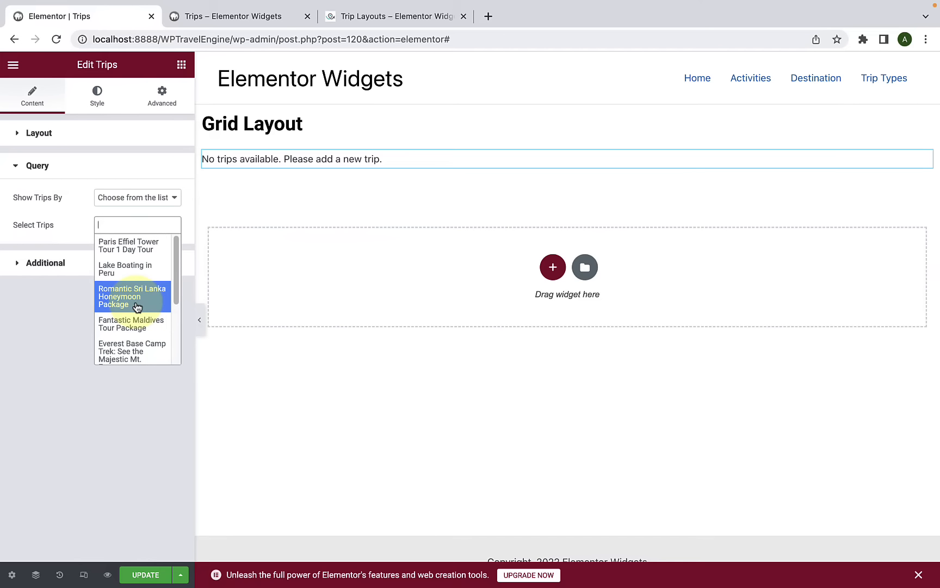
pyautogui.click(147, 250)
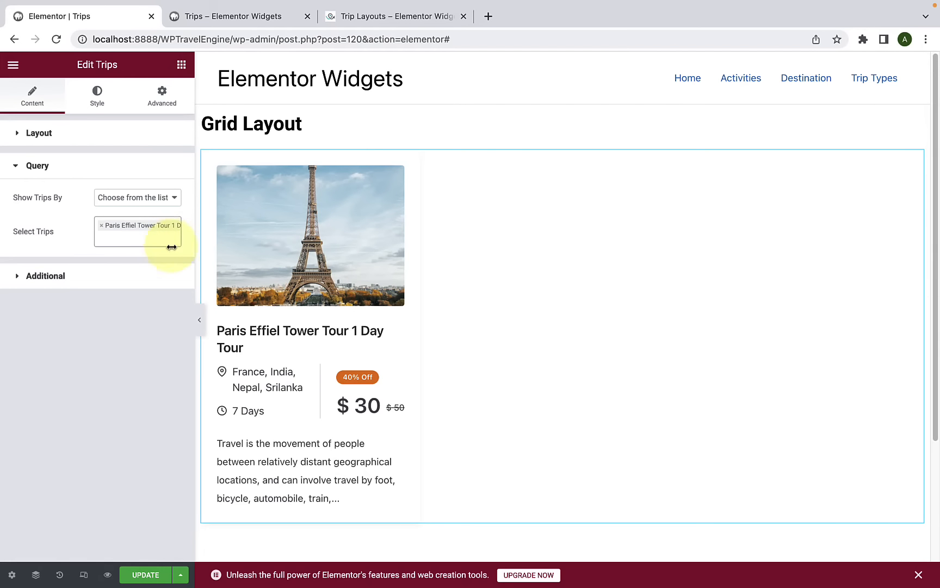
pyautogui.click(153, 239)
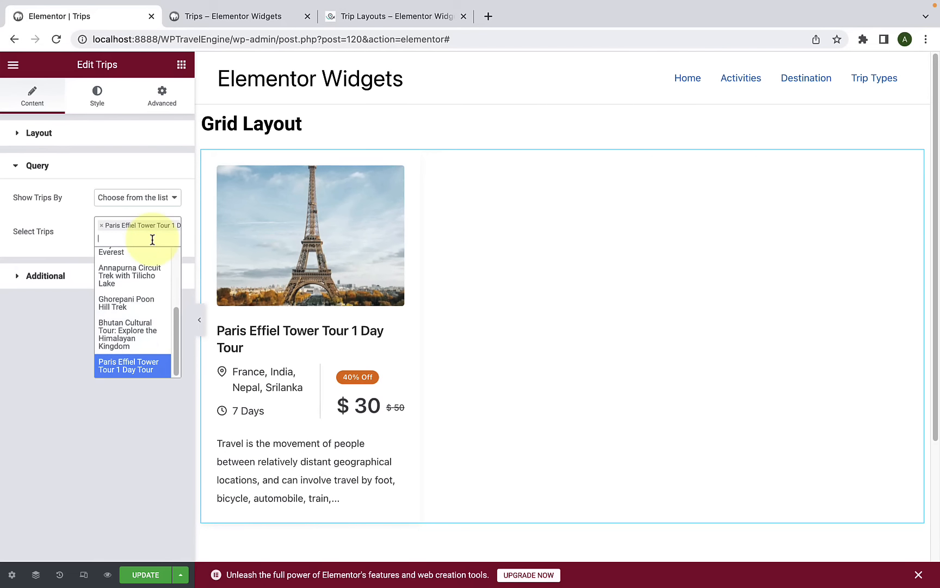
pyautogui.click(146, 304)
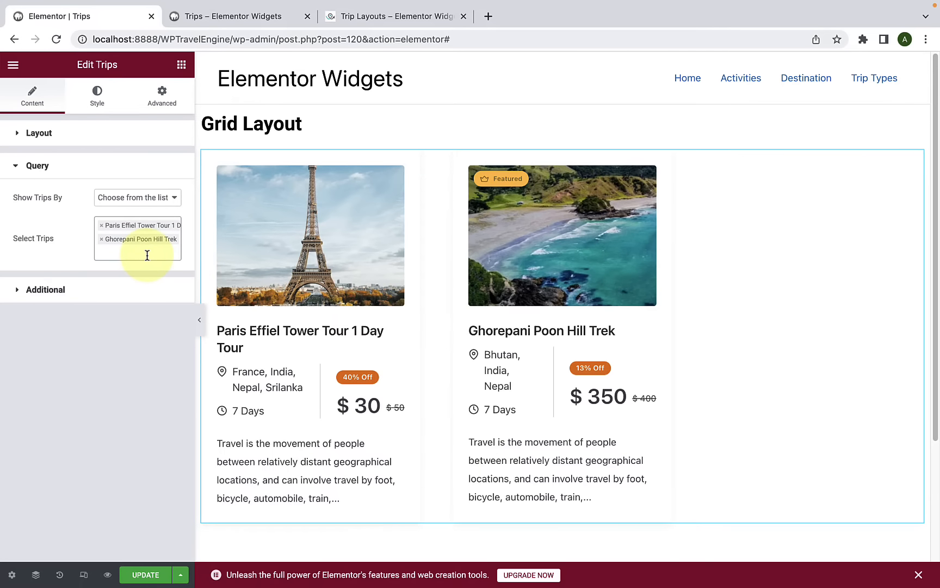
pyautogui.click(147, 255)
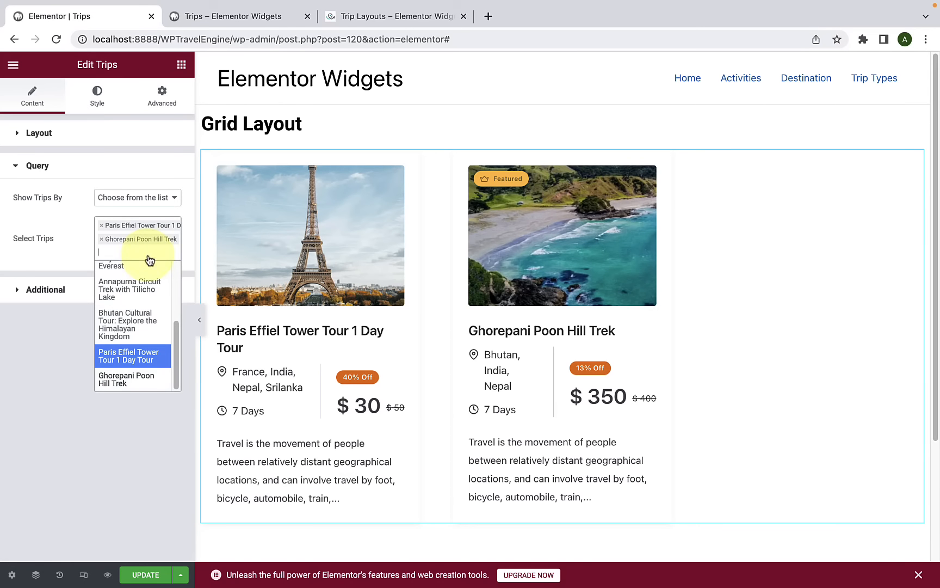
pyautogui.click(142, 343)
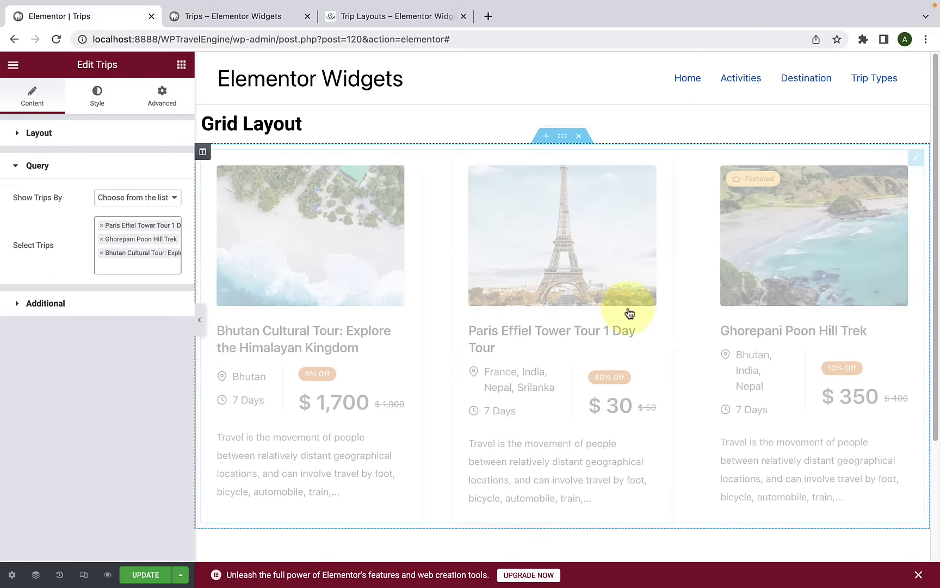
# Step: Return the query to Latest trips and open the Trips widget's Additional settings
pyautogui.click(157, 197)
pyautogui.click(141, 170)
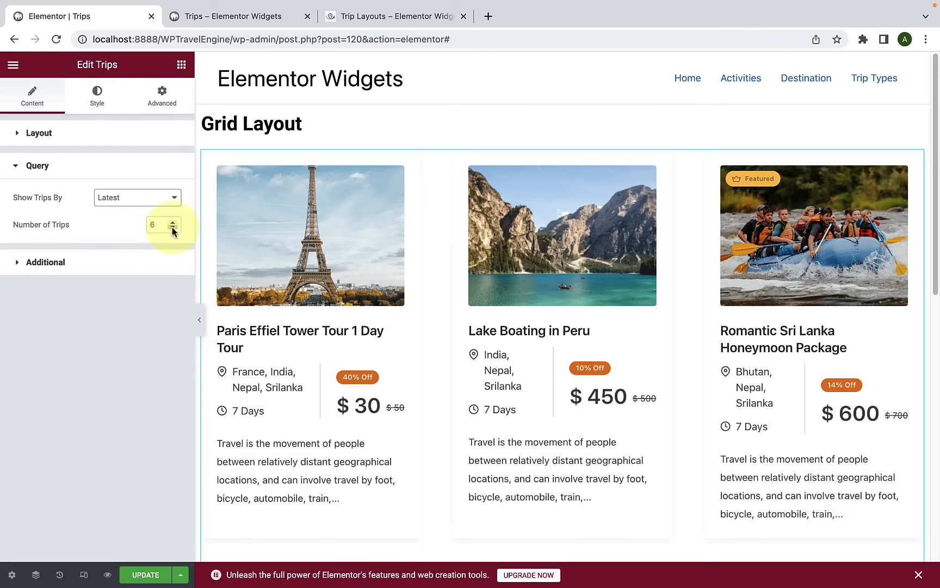
pyautogui.click(75, 264)
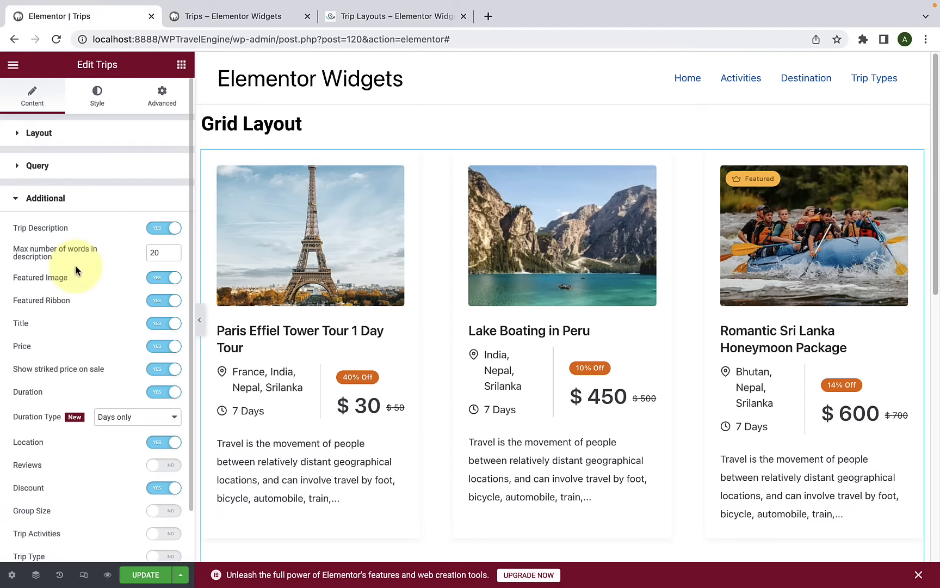
# Step: Examine the Additional display options of the Trips widget and compare them with the details on both rows of trip cards
pyautogui.scroll(-1, 84, 298)
pyautogui.scroll(1, 77, 483)
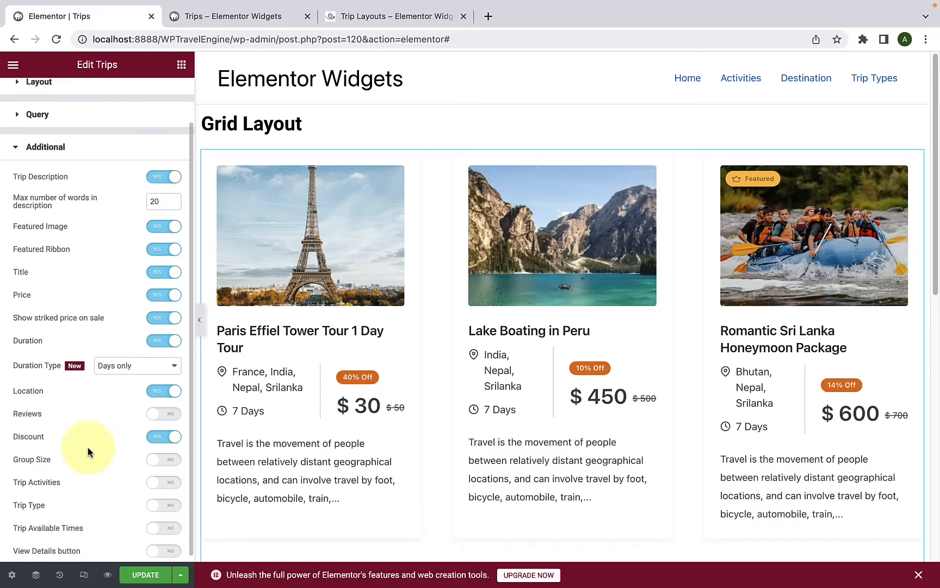
pyautogui.scroll(1, 101, 350)
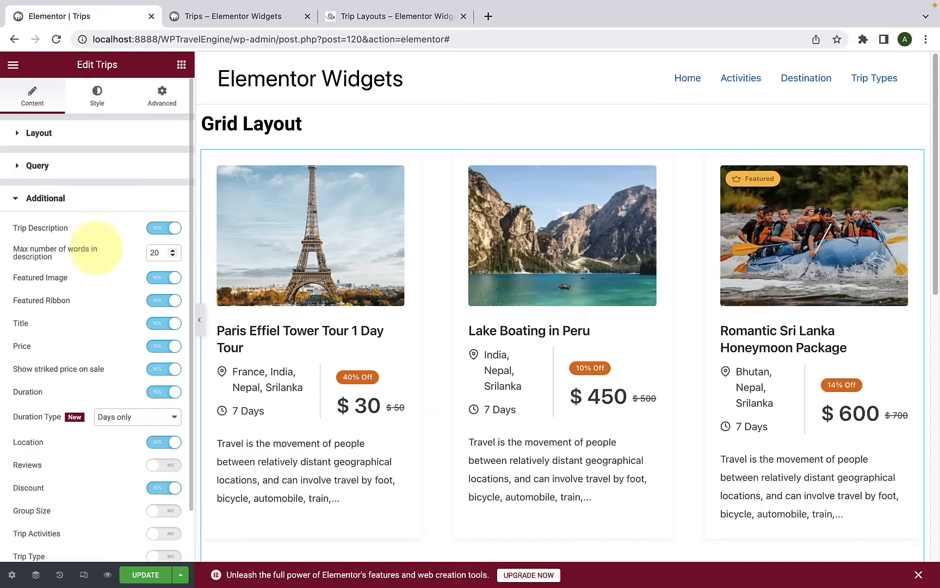
pyautogui.scroll(-1, 90, 406)
pyautogui.scroll(1, 88, 415)
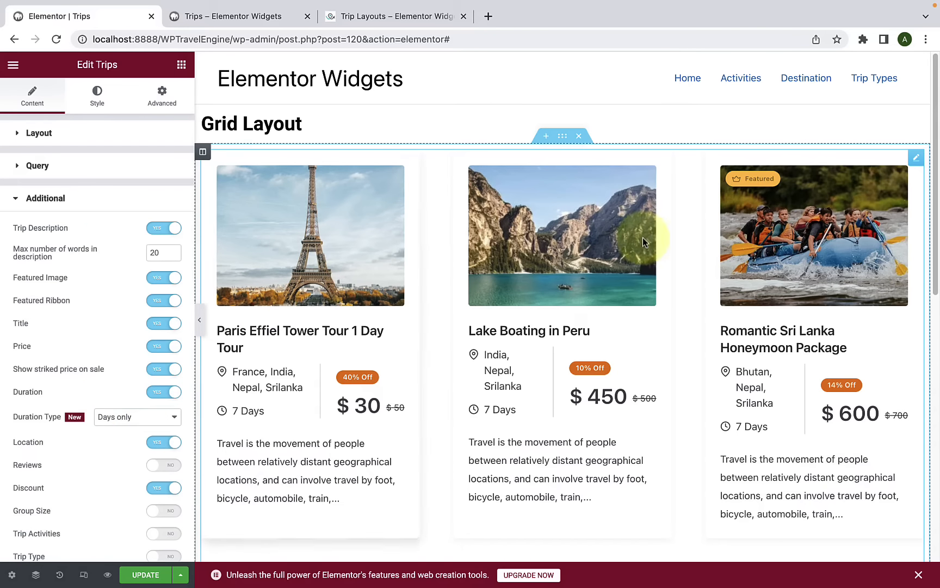
pyautogui.scroll(-2, 740, 325)
pyautogui.scroll(-4, 741, 325)
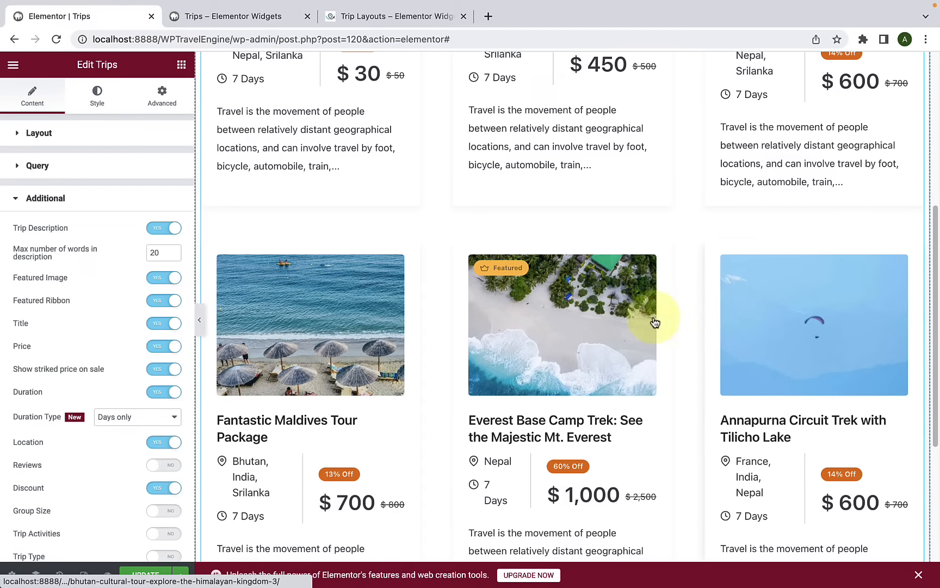
pyautogui.scroll(-1, 98, 262)
pyautogui.scroll(1, 99, 256)
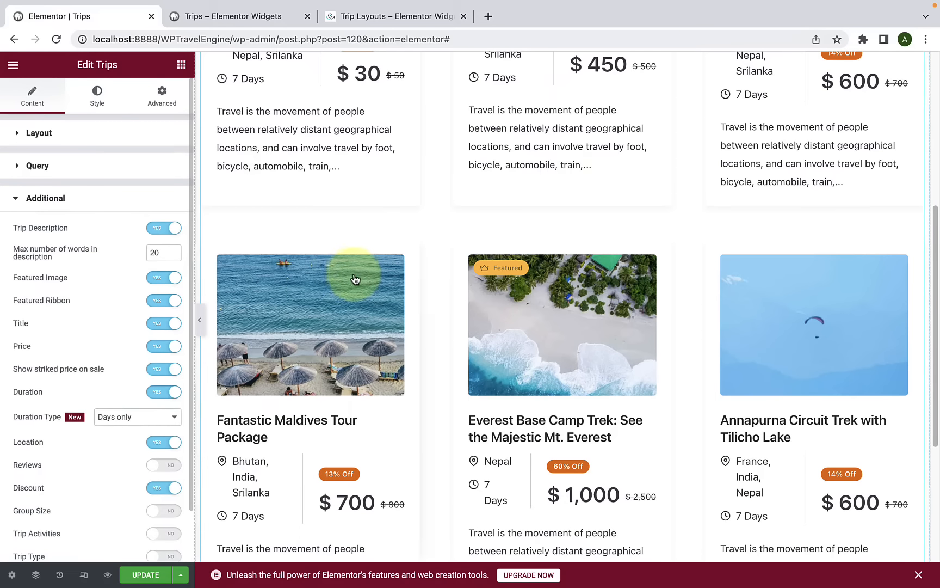
pyautogui.scroll(6, 354, 280)
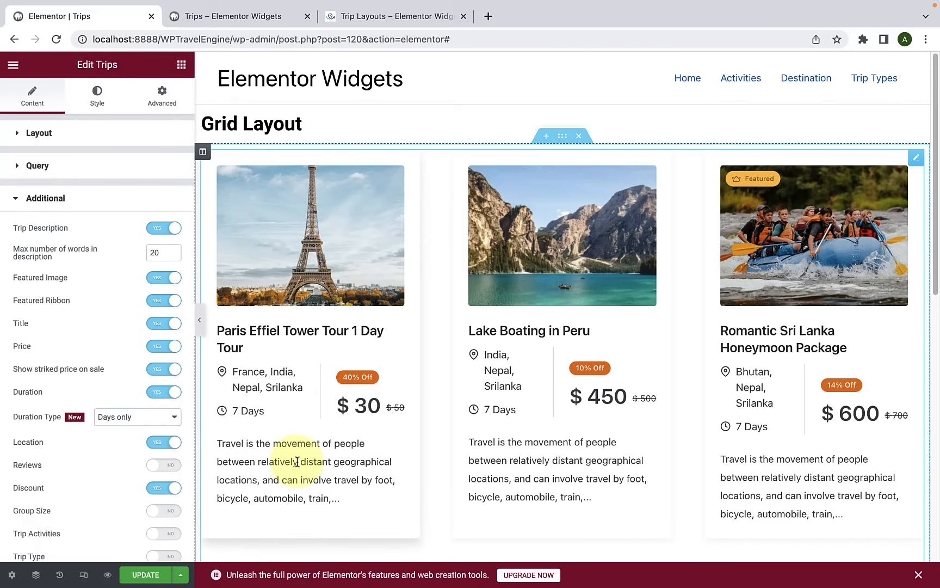
pyautogui.scroll(-2, 522, 363)
pyautogui.scroll(-2, 522, 364)
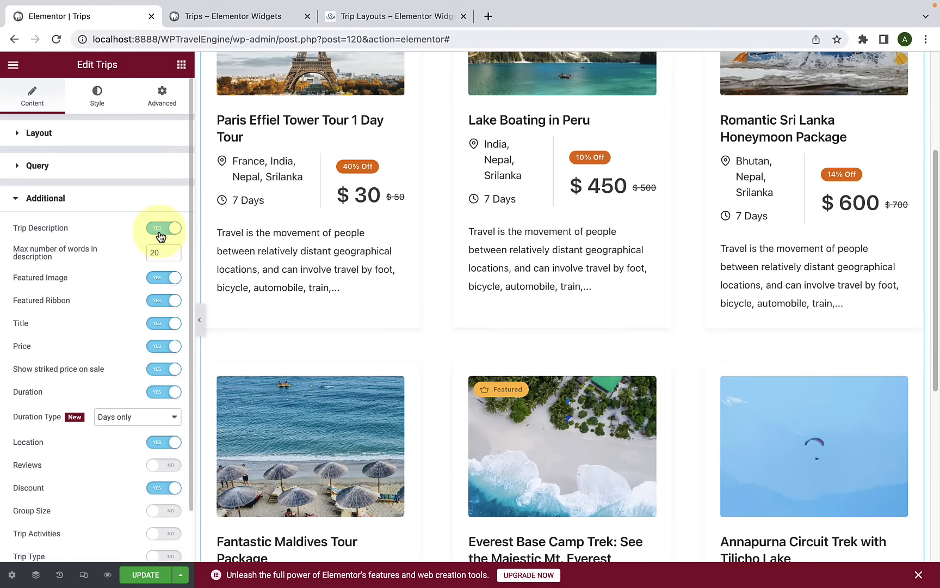
# Step: Hide the trip description and featured image, check the reduced cards, and turn both options back on
pyautogui.click(160, 234)
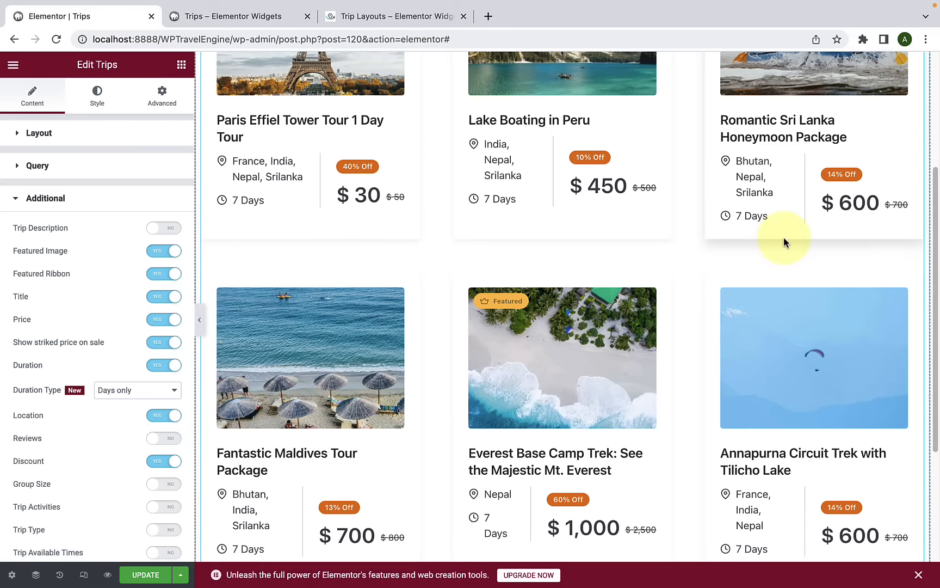
pyautogui.scroll(3, 384, 256)
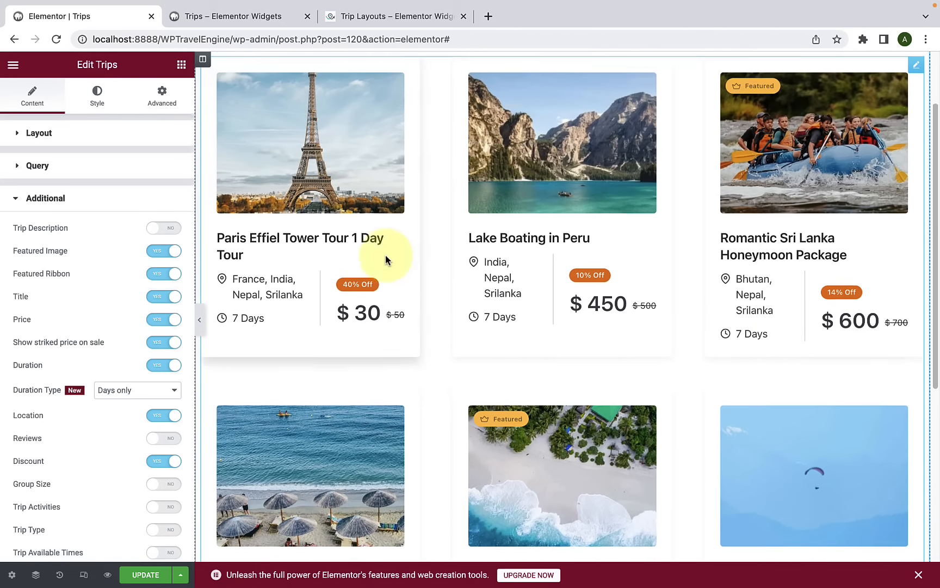
pyautogui.click(164, 252)
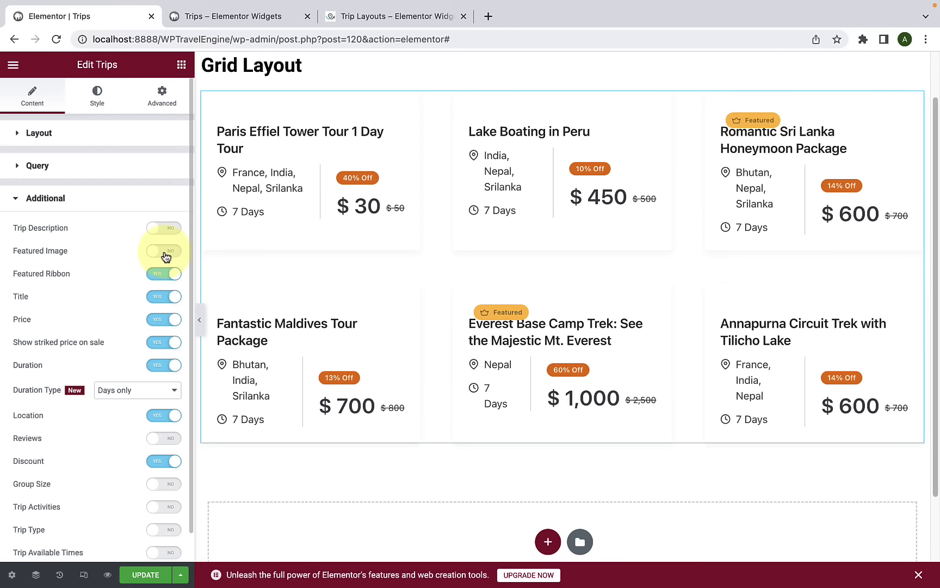
pyautogui.scroll(1, 745, 279)
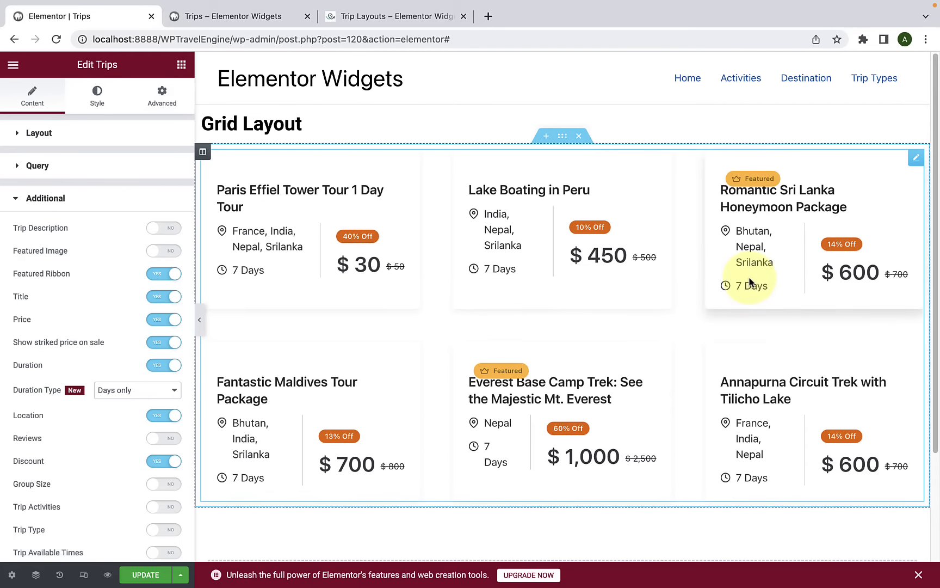
pyautogui.scroll(-2, 374, 279)
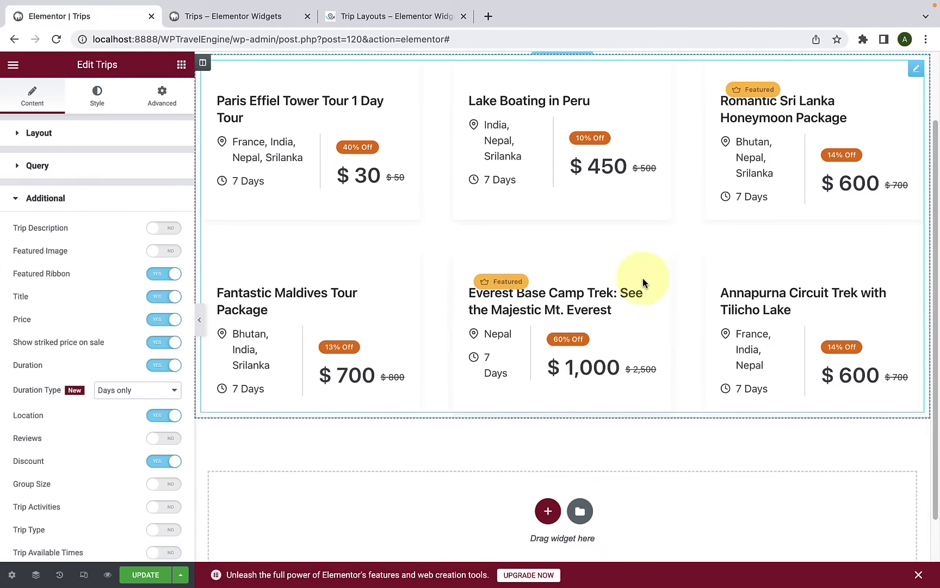
pyautogui.click(171, 231)
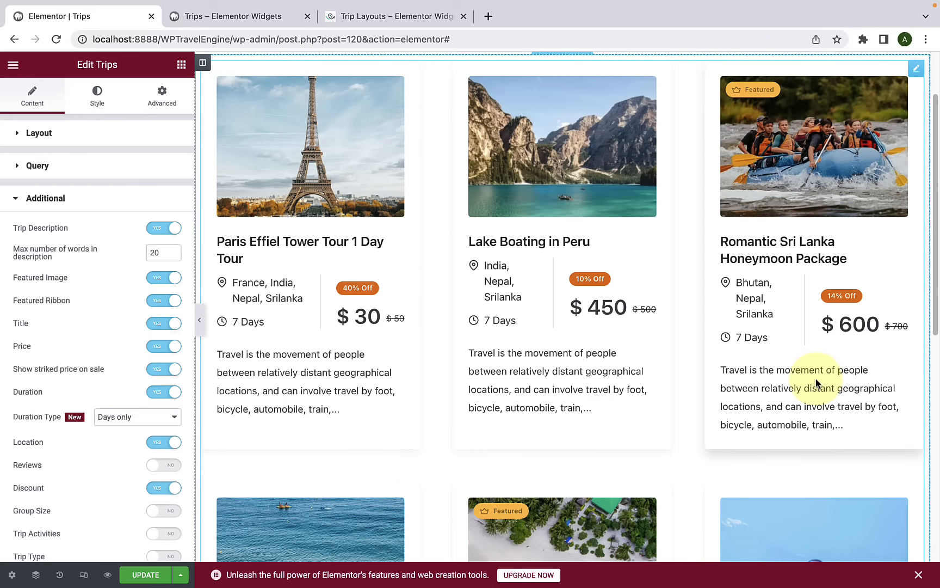
# Step: Set the maximum number of words in the trip description to 30 and check the text on both rows of cards
pyautogui.click(172, 249)
pyautogui.click(172, 249)
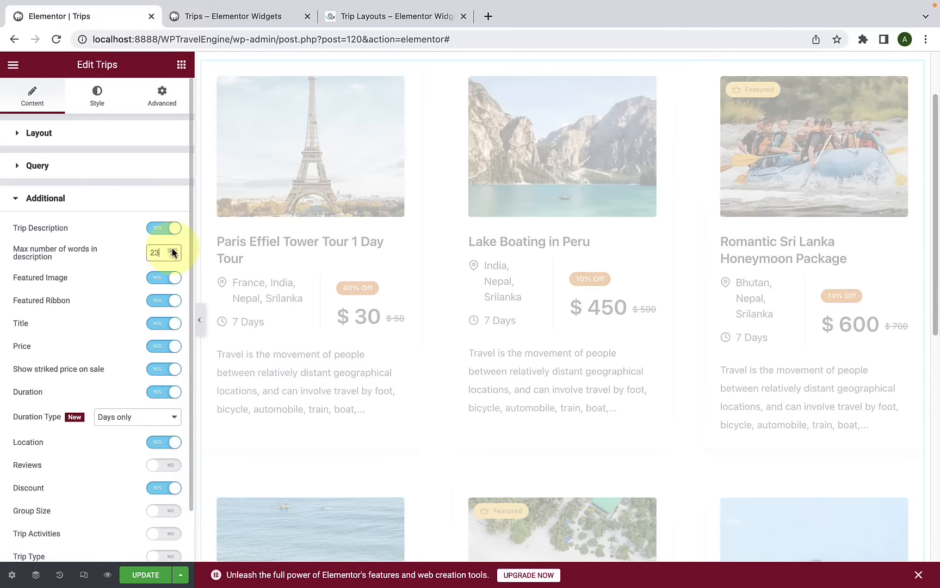
pyautogui.click(173, 251)
pyautogui.click(173, 251)
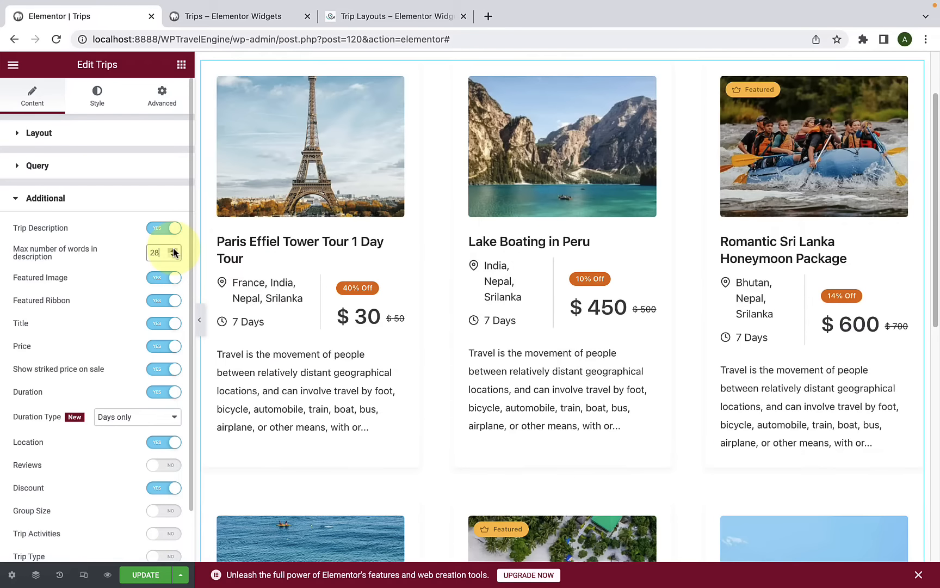
pyautogui.scroll(-6, 791, 400)
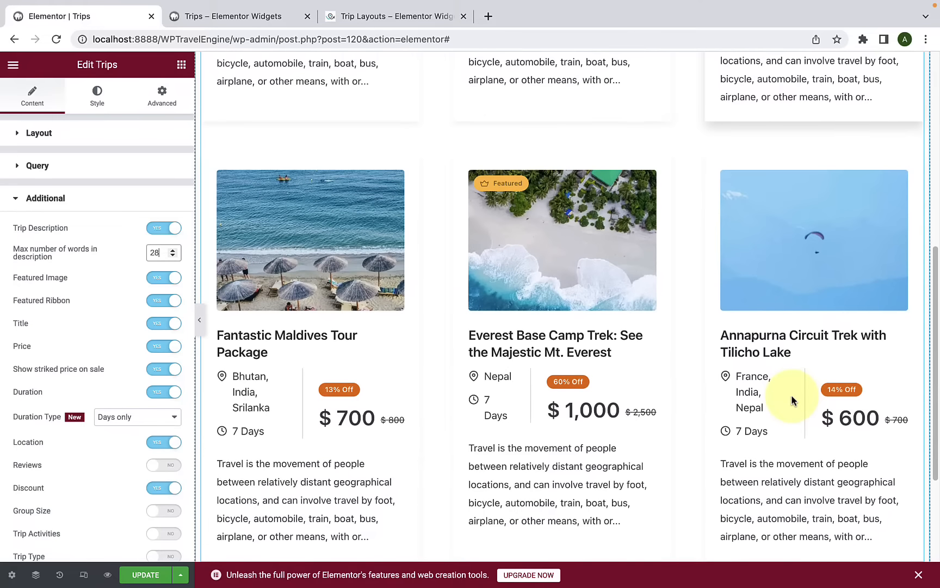
pyautogui.scroll(-2, 791, 396)
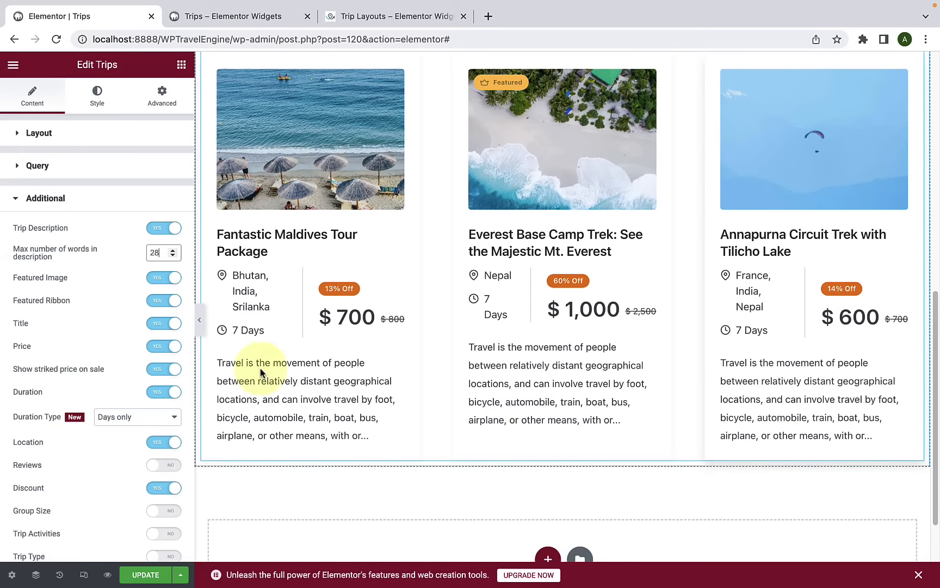
pyautogui.click(173, 250)
pyautogui.click(174, 250)
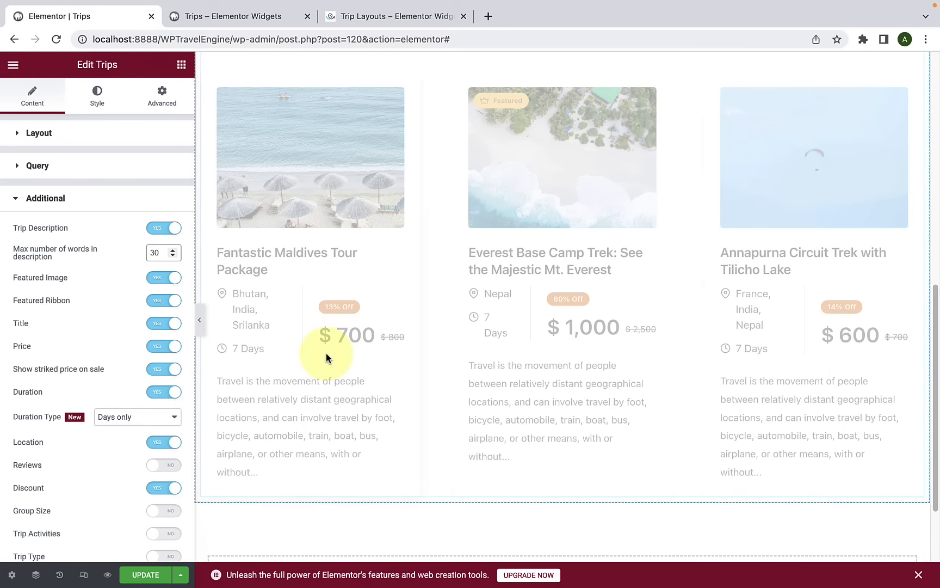
pyautogui.scroll(8, 777, 398)
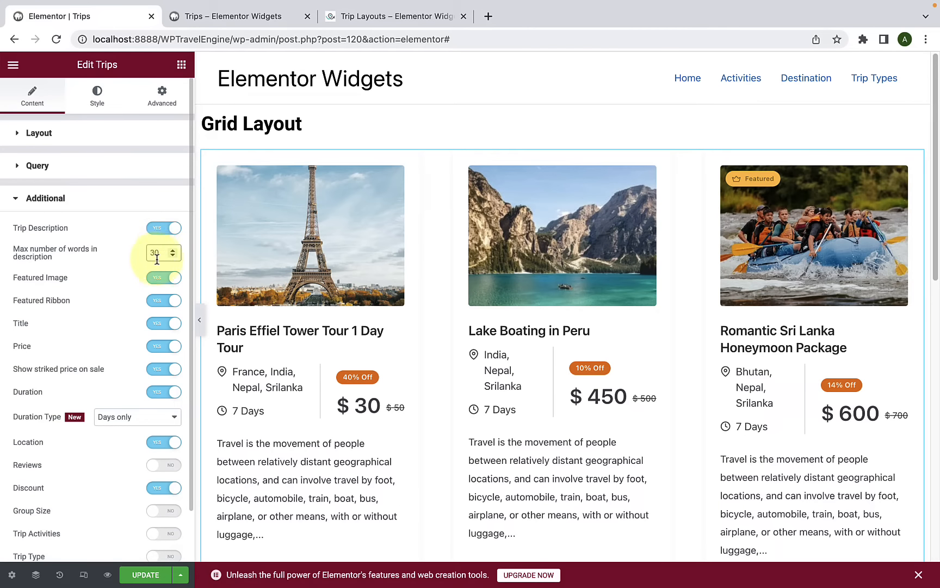
pyautogui.scroll(-3, 259, 400)
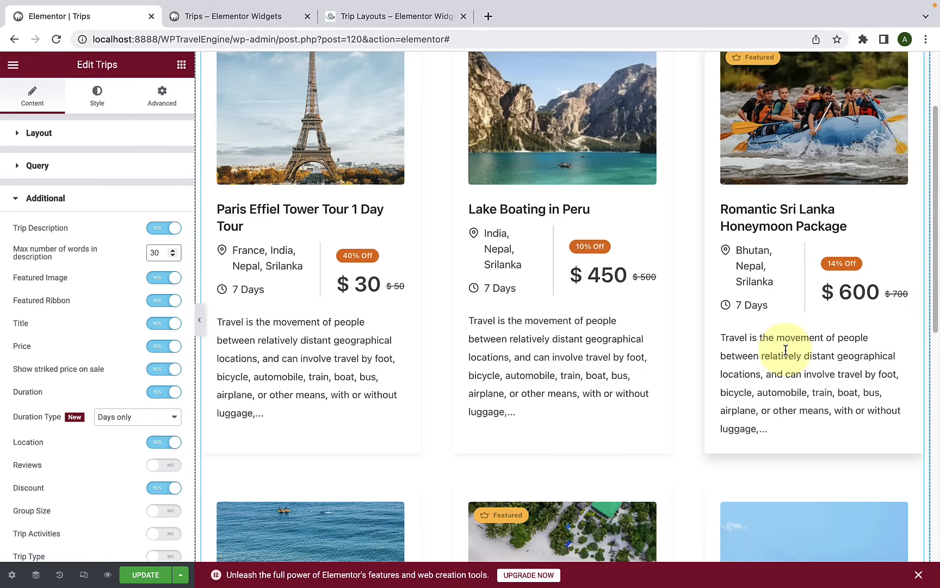
pyautogui.scroll(2, 784, 350)
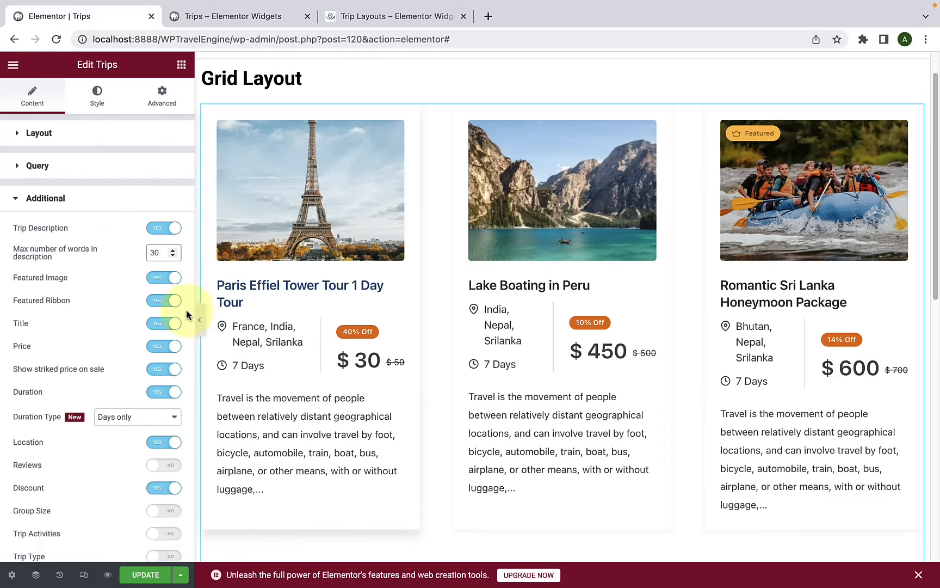
# Step: Switch the featured ribbon, title and price off and back on to see their effect on the cards
pyautogui.click(166, 304)
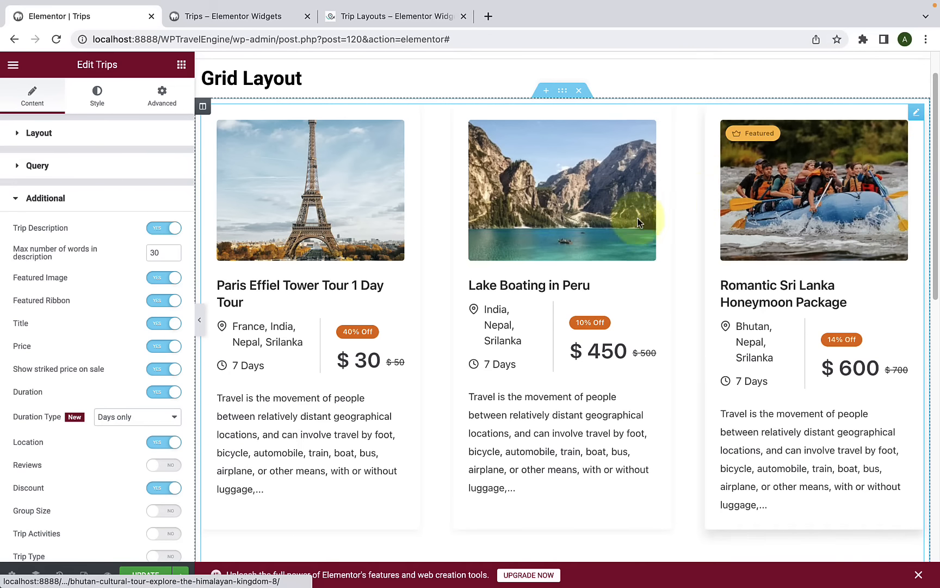
pyautogui.scroll(-1, 112, 337)
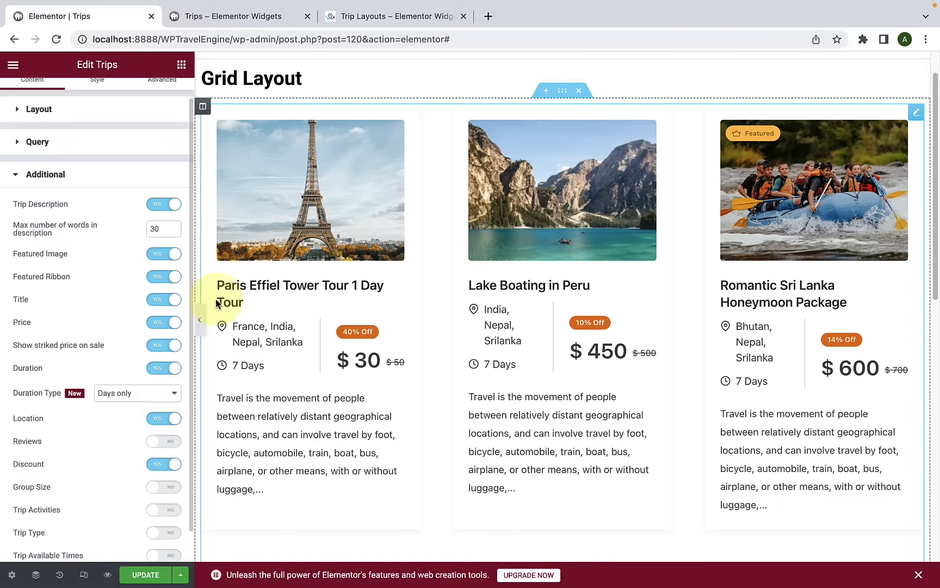
pyautogui.click(165, 305)
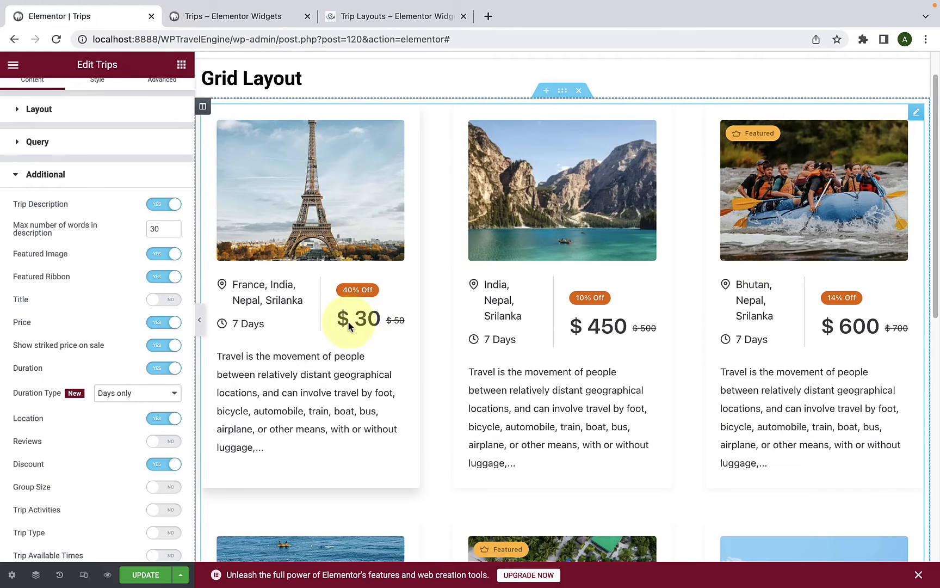
pyautogui.click(163, 324)
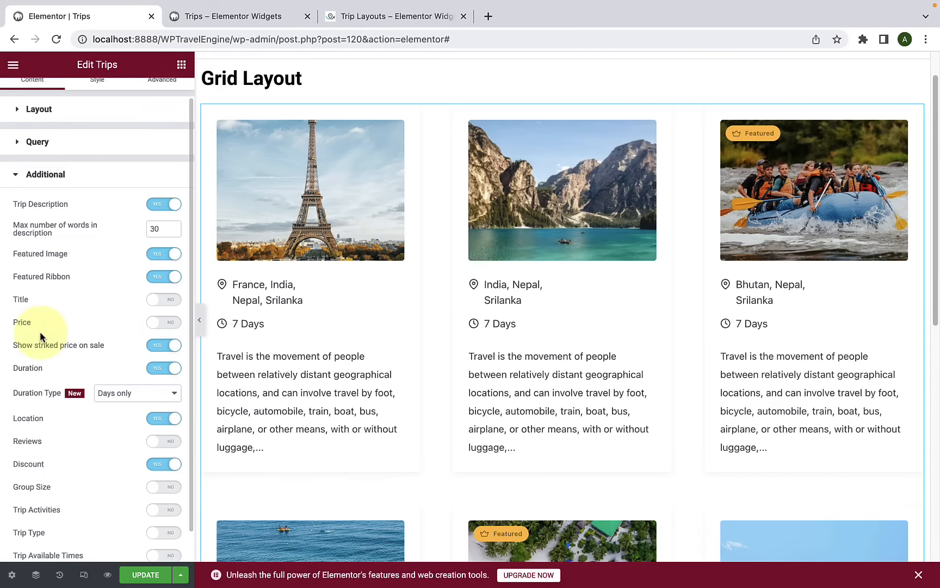
pyautogui.click(164, 323)
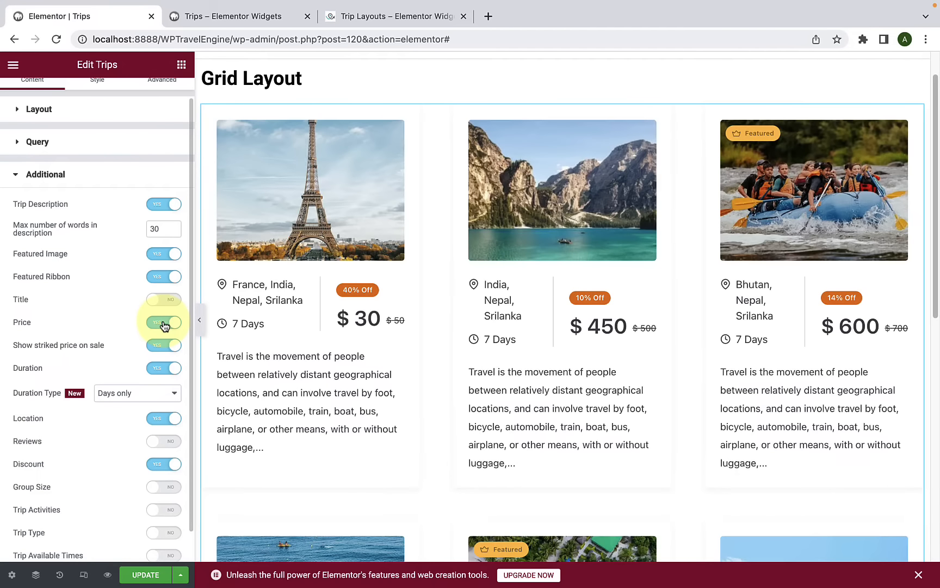
pyautogui.click(170, 305)
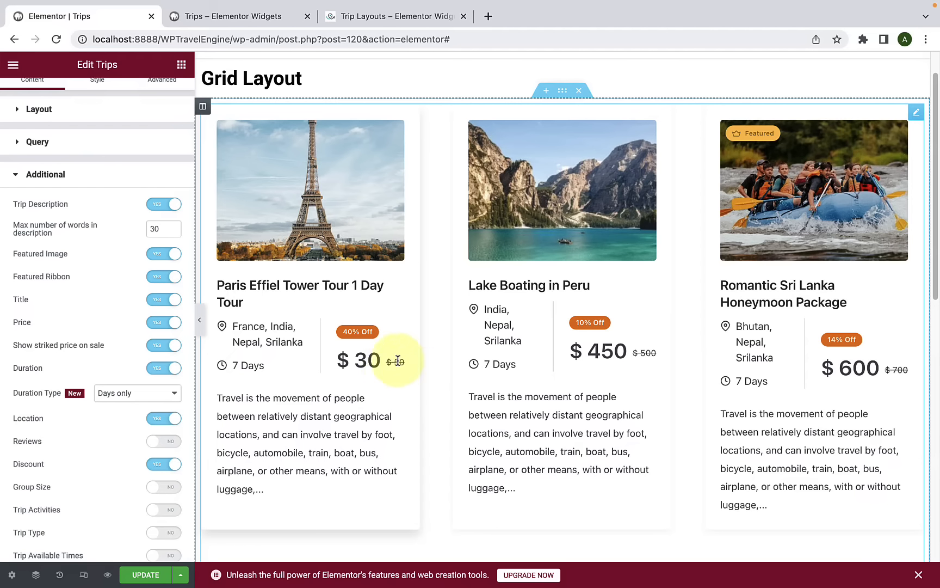
# Step: Switch the striked sale price and the duration off and back on to compare the cards
pyautogui.click(161, 351)
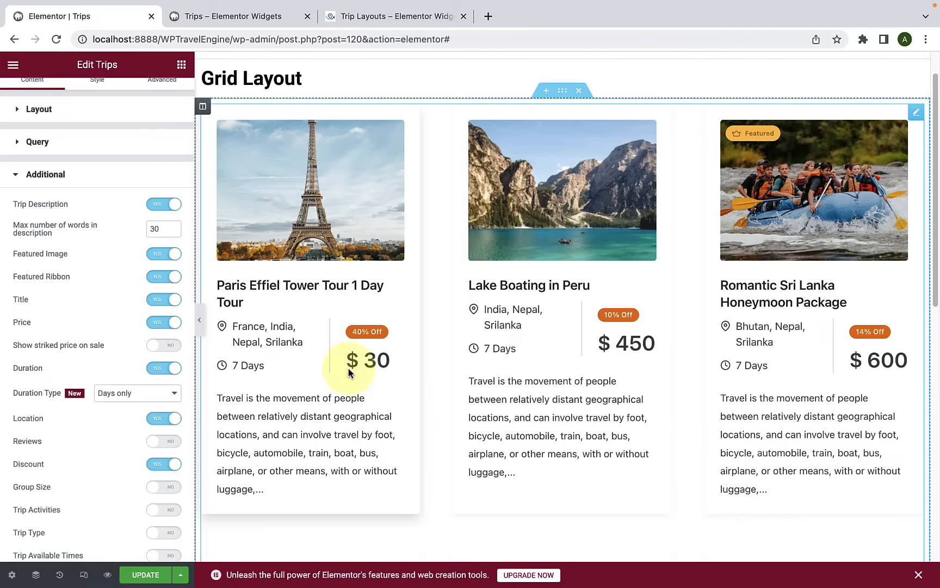
pyautogui.click(163, 350)
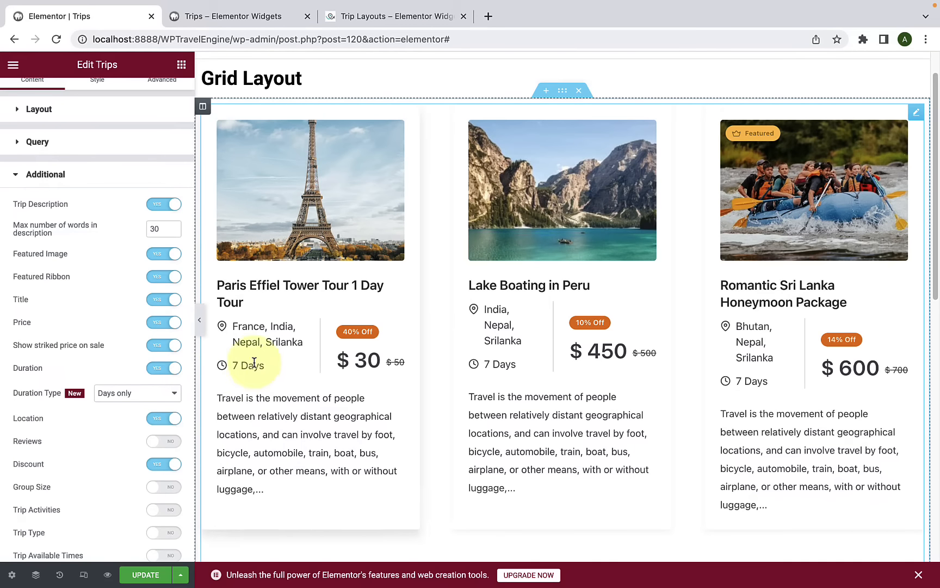
pyautogui.click(162, 369)
pyautogui.click(173, 370)
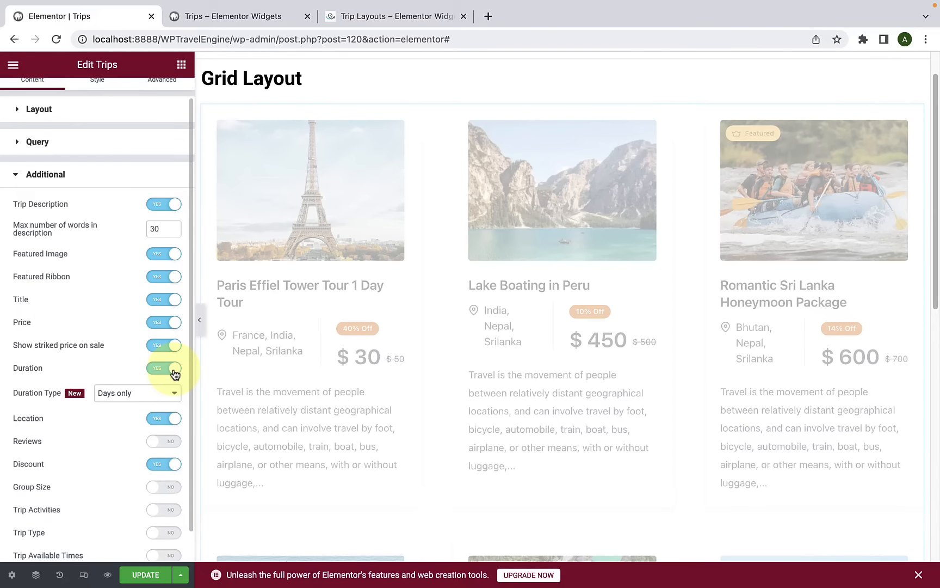
# Step: Look at the available Duration Type options and keep Days only
pyautogui.scroll(-1, 73, 406)
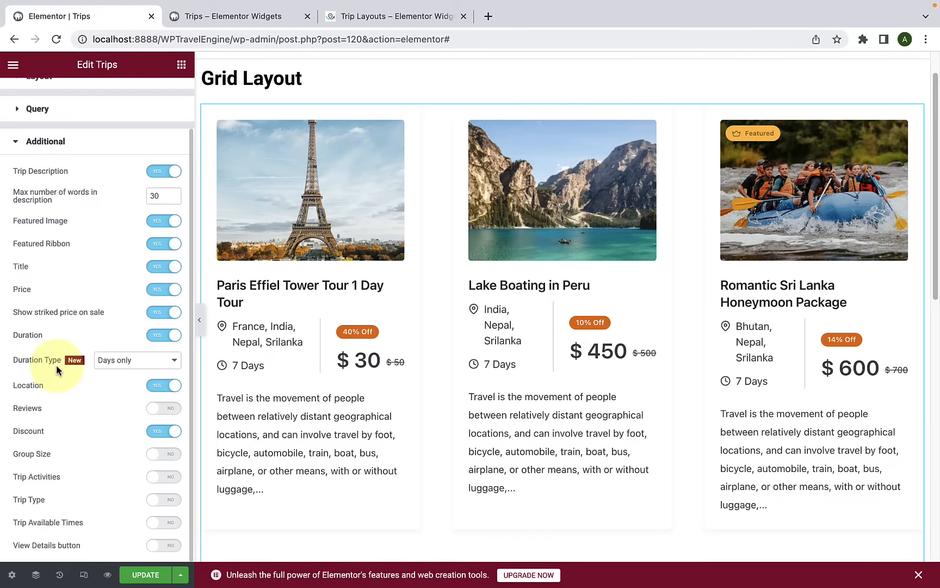
pyautogui.click(130, 362)
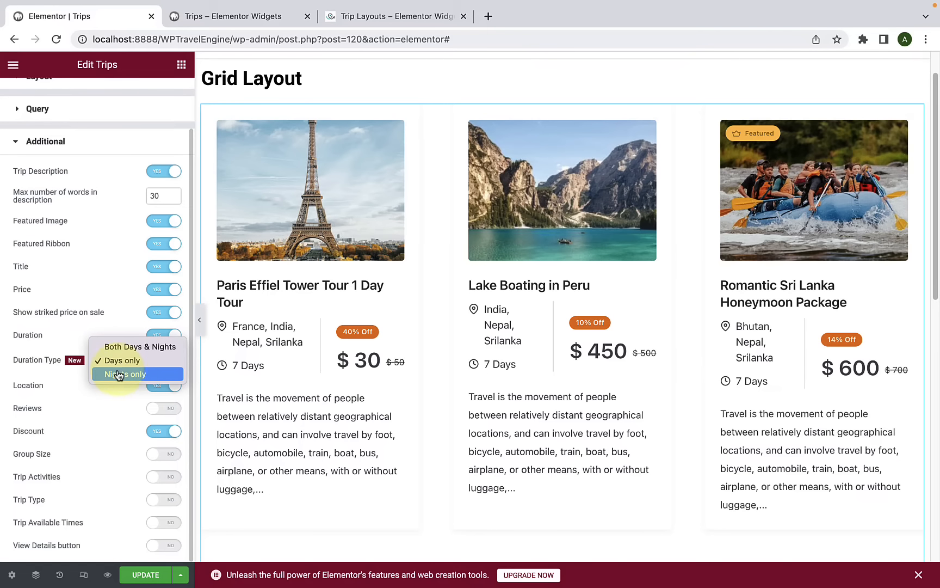
pyautogui.click(143, 366)
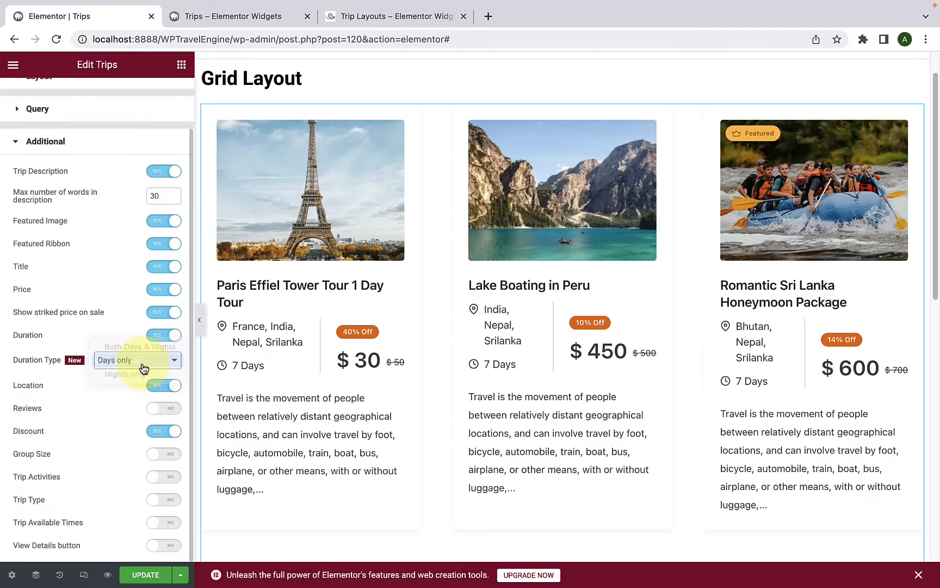
# Step: Switch the location off and back on, and check the location details on the second row of cards
pyautogui.click(166, 386)
pyautogui.click(173, 388)
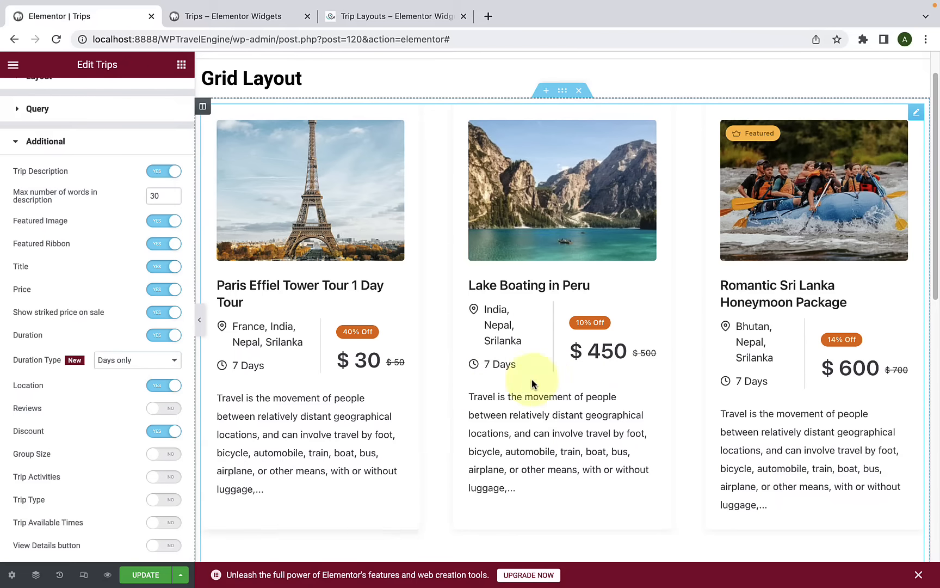
pyautogui.scroll(-5, 703, 393)
pyautogui.scroll(-3, 702, 394)
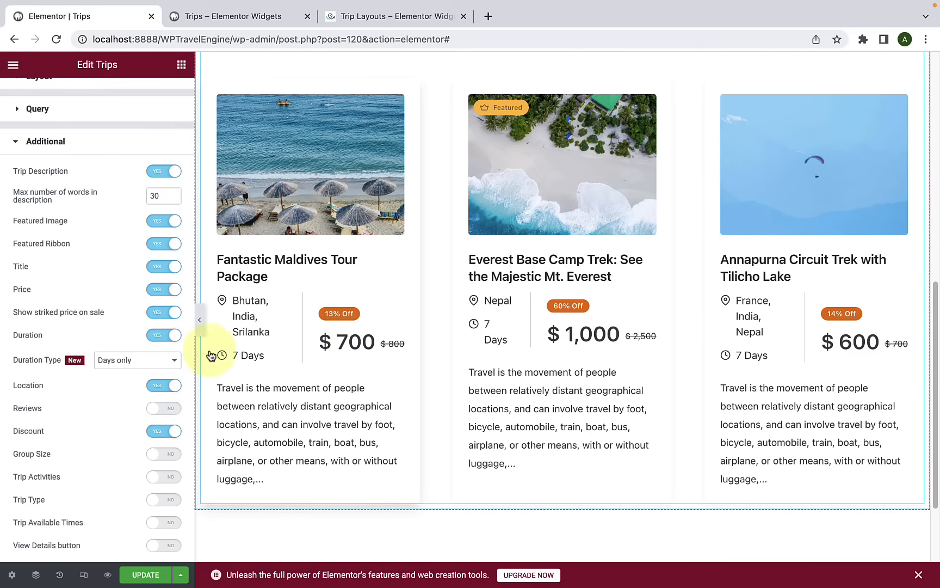
# Step: Turn on Group Size, Trip Activities, Trip Type and Trip Available Times to see their effect on the trip cards
pyautogui.click(168, 433)
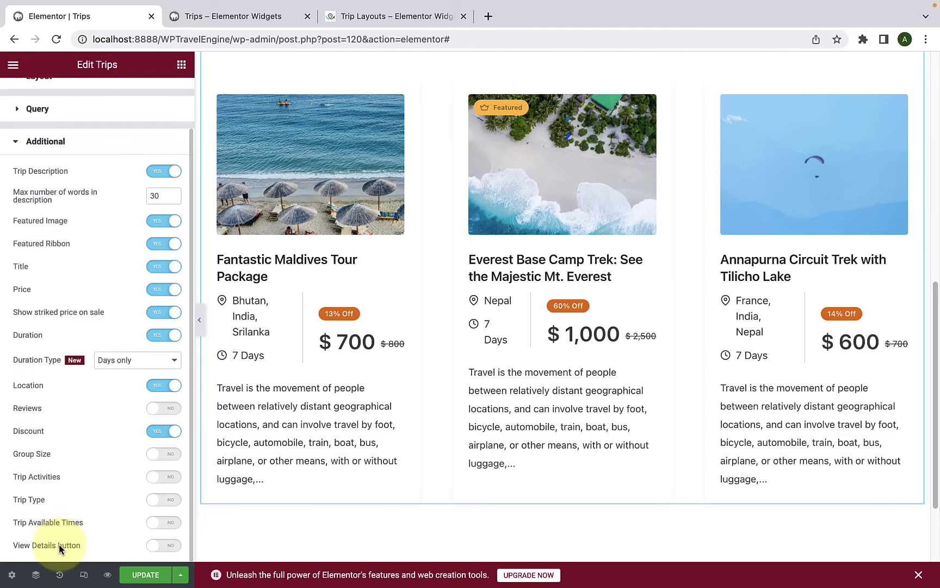
pyautogui.click(165, 453)
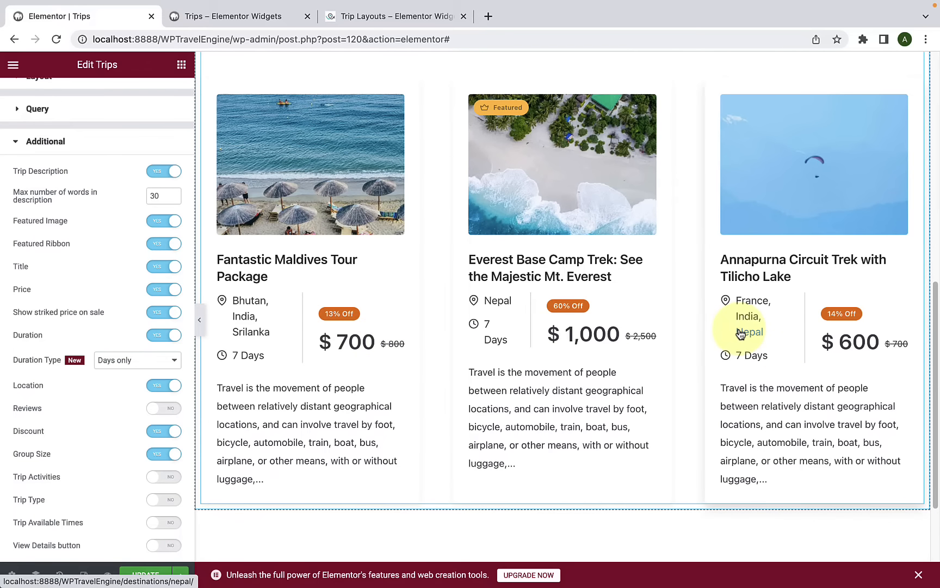
pyautogui.click(164, 477)
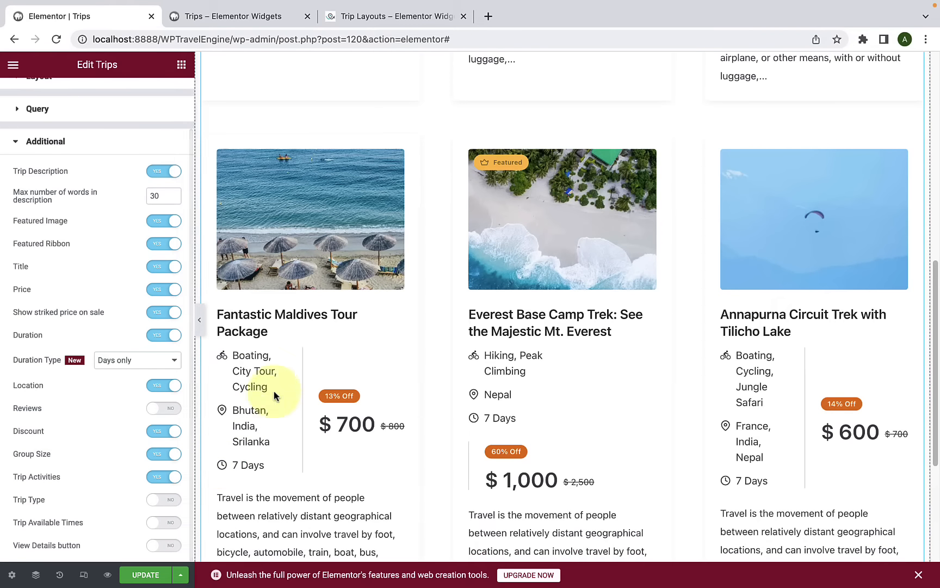
pyautogui.click(165, 506)
pyautogui.scroll(-5, 273, 472)
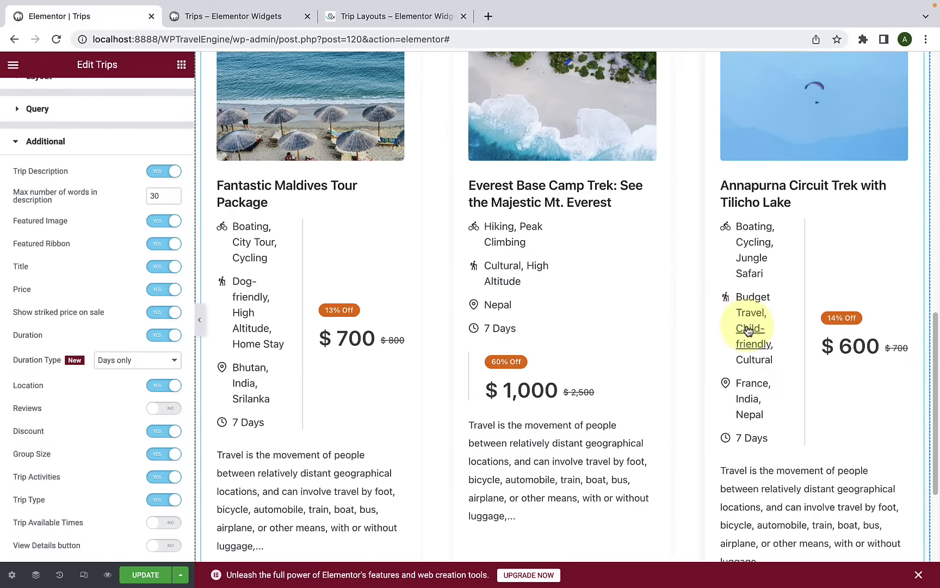
pyautogui.click(162, 523)
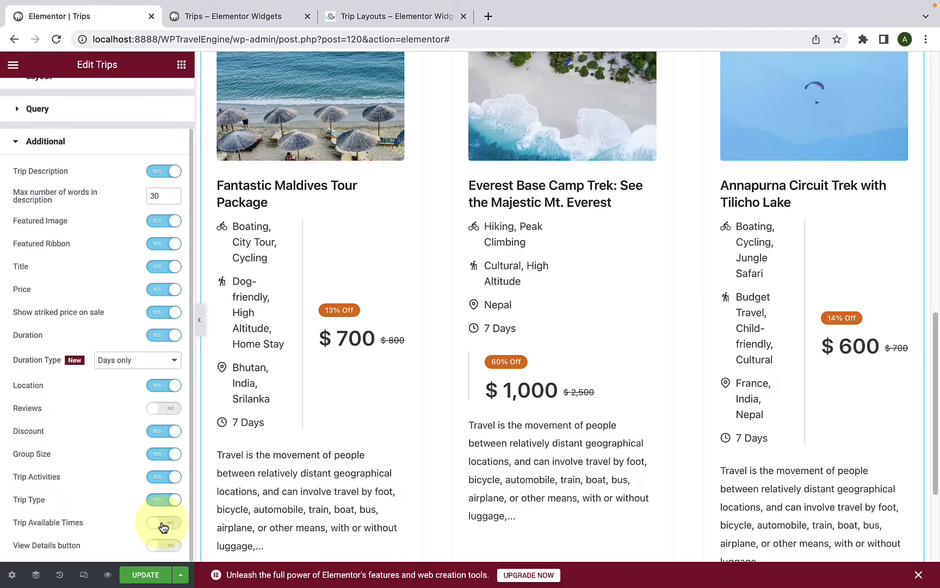
pyautogui.scroll(-4, 281, 479)
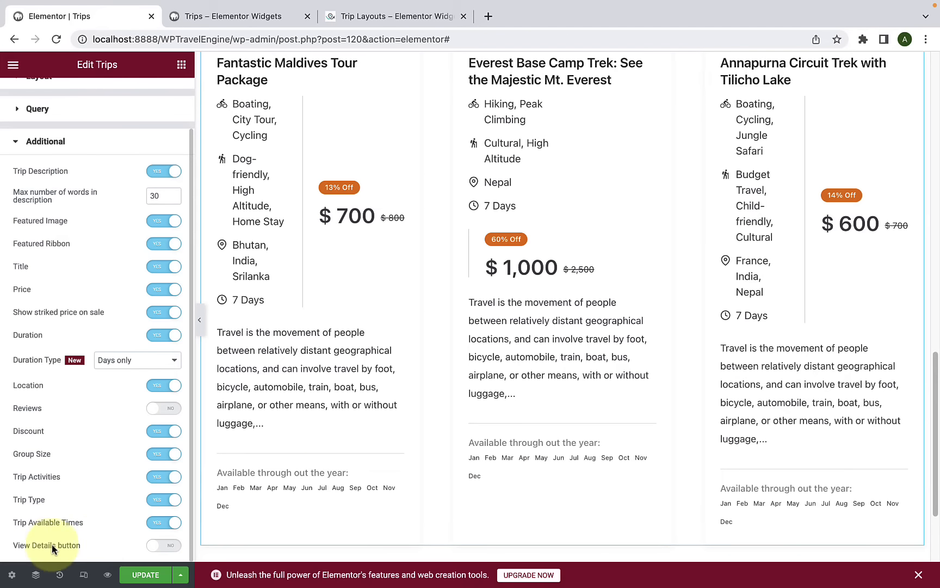
# Step: Turn on the View Details button for the trip cards and check how it looks
pyautogui.click(163, 545)
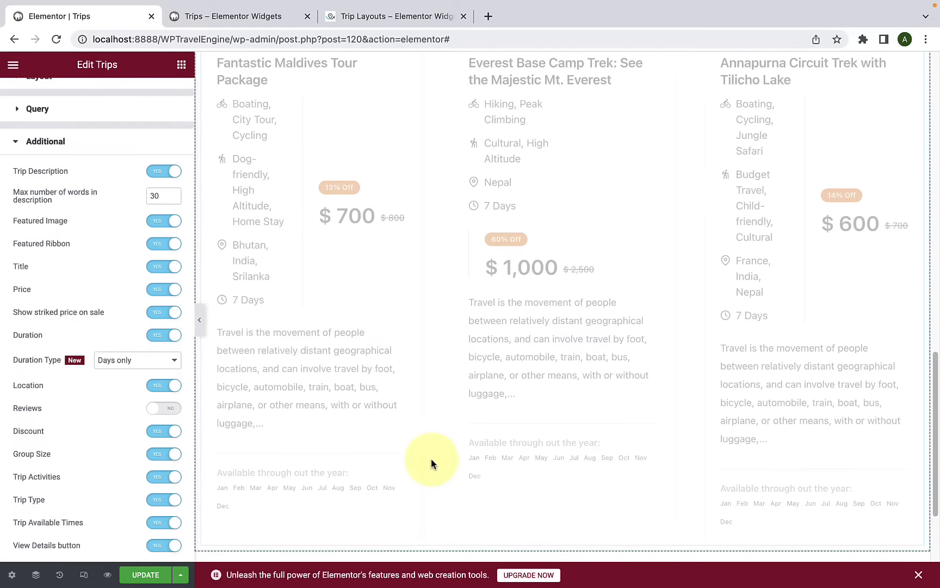
pyautogui.scroll(-1, 414, 476)
pyautogui.scroll(-1, 824, 496)
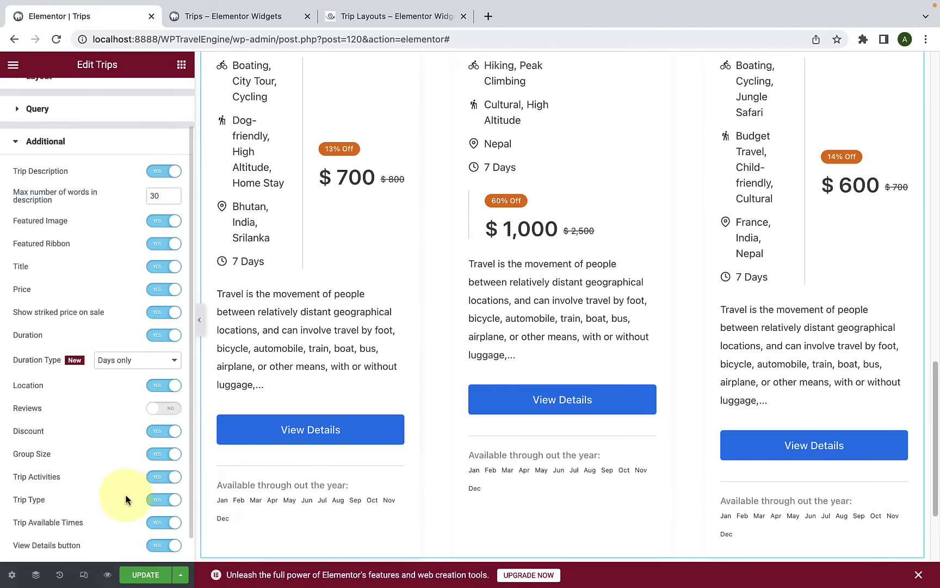
pyautogui.scroll(1, 131, 506)
pyautogui.scroll(-2, 134, 491)
pyautogui.scroll(3, 313, 412)
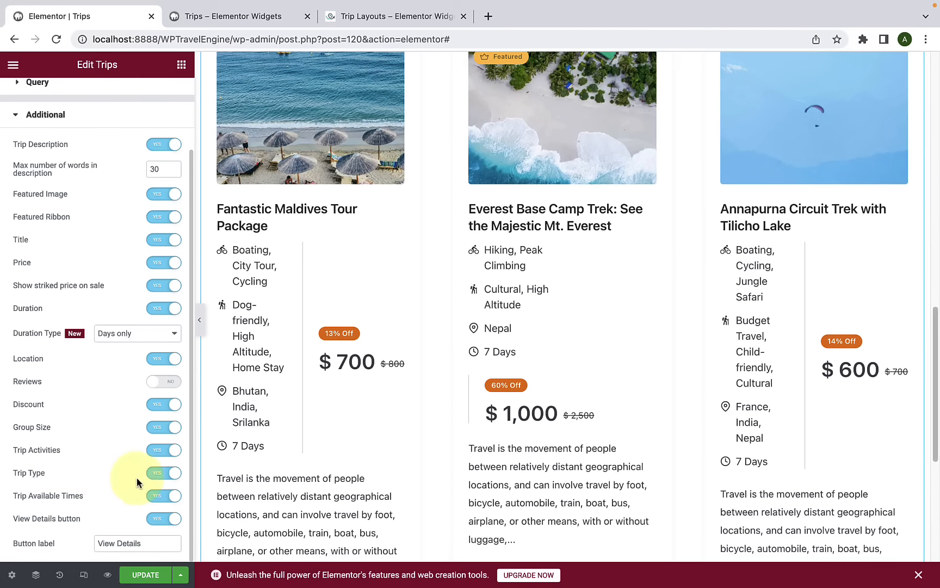
# Step: Turn off Trip Type, Trip Activities, Group Size and Trip Available Times again
pyautogui.click(154, 477)
pyautogui.click(155, 449)
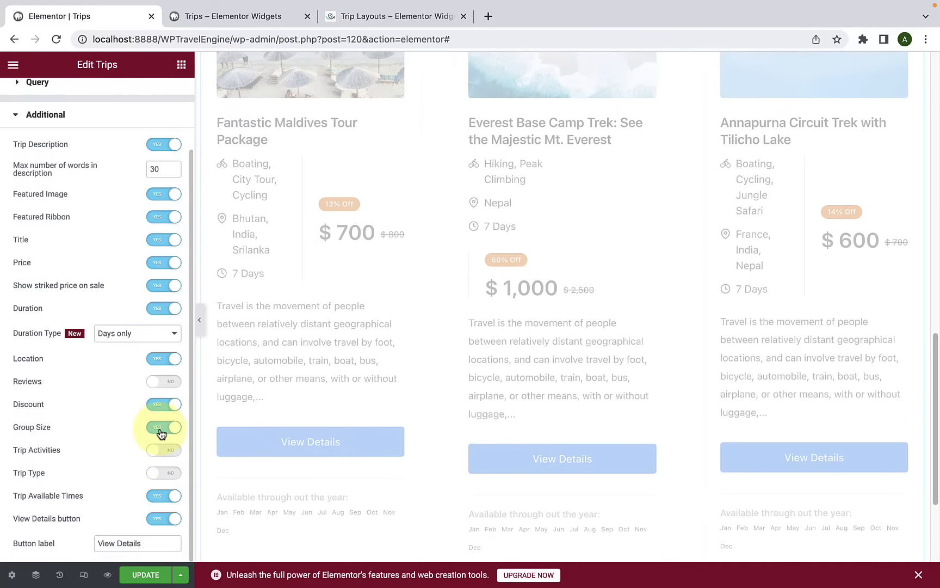
pyautogui.click(157, 428)
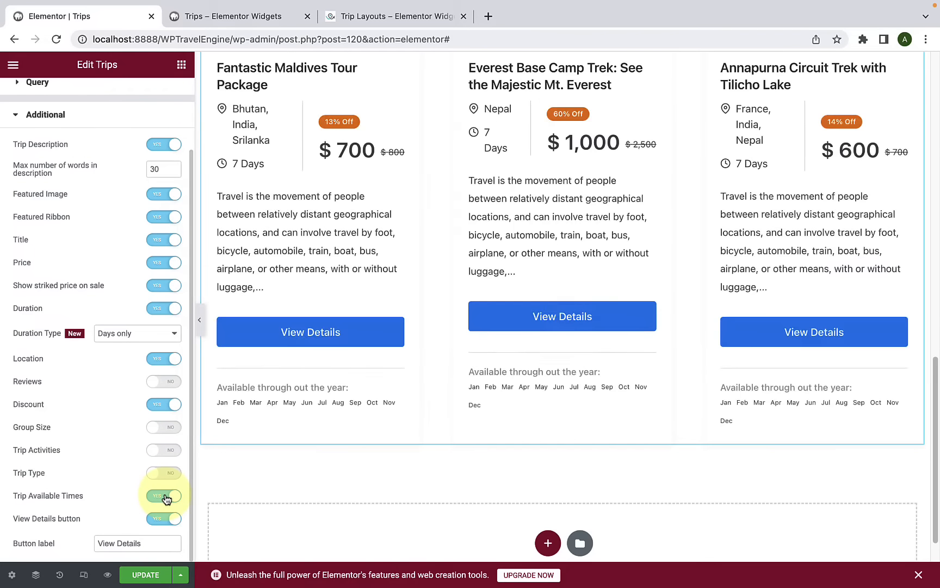
pyautogui.click(166, 496)
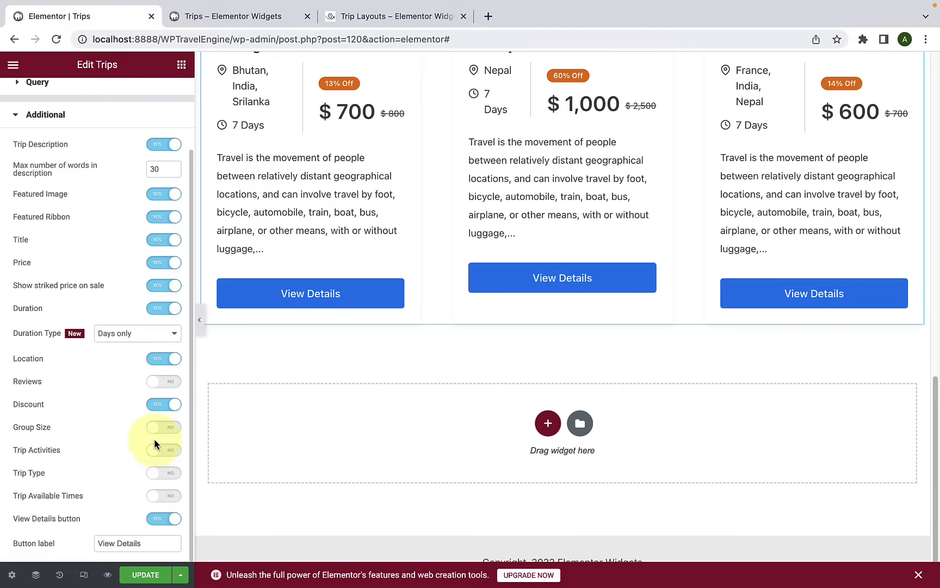
# Step: Check the View Details button on both rows of trip cards and look at its button label setting
pyautogui.scroll(5, 302, 438)
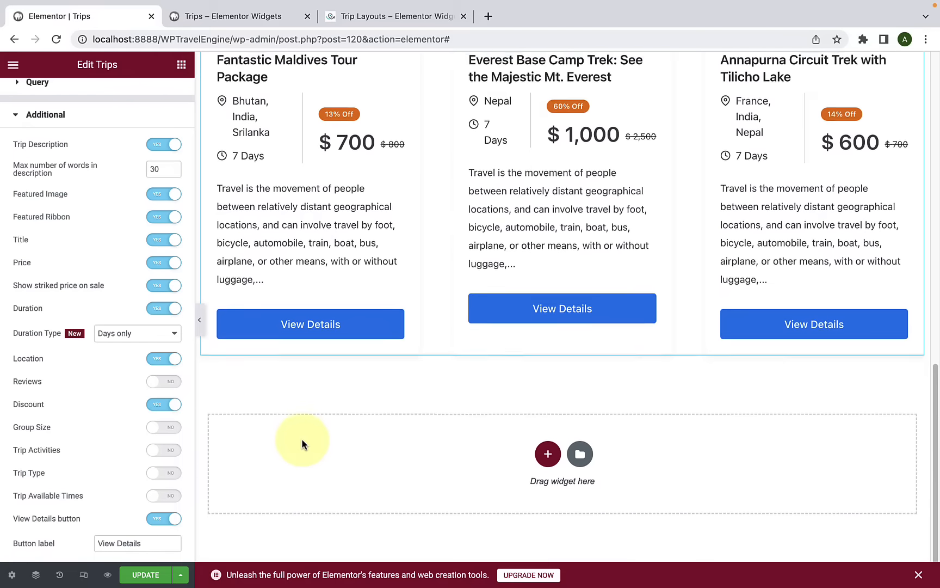
pyautogui.scroll(2, 302, 438)
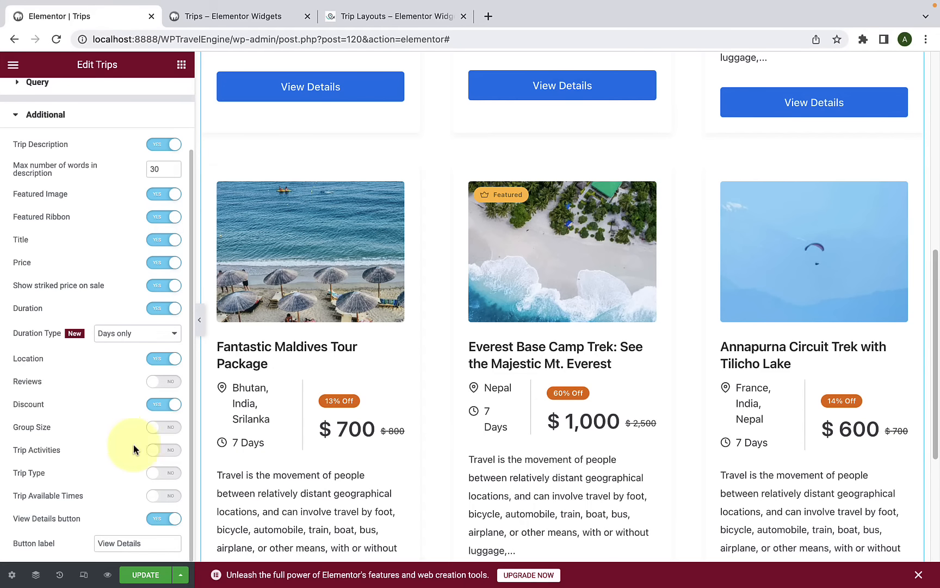
pyautogui.scroll(5, 311, 441)
pyautogui.scroll(4, 311, 445)
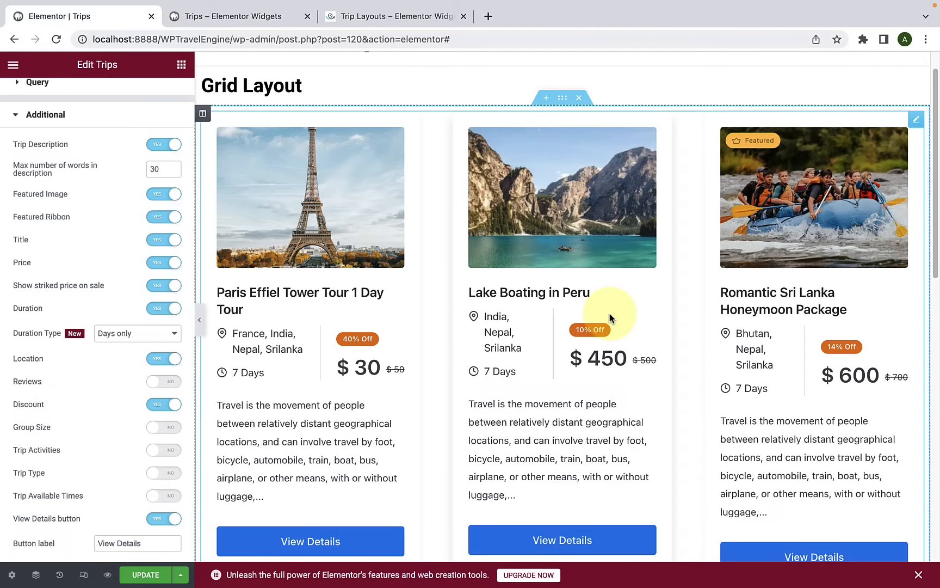
pyautogui.moveTo(97, 542)
pyautogui.mouseDown()
pyautogui.moveTo(147, 541)
pyautogui.moveTo(99, 543)
pyautogui.mouseUp()
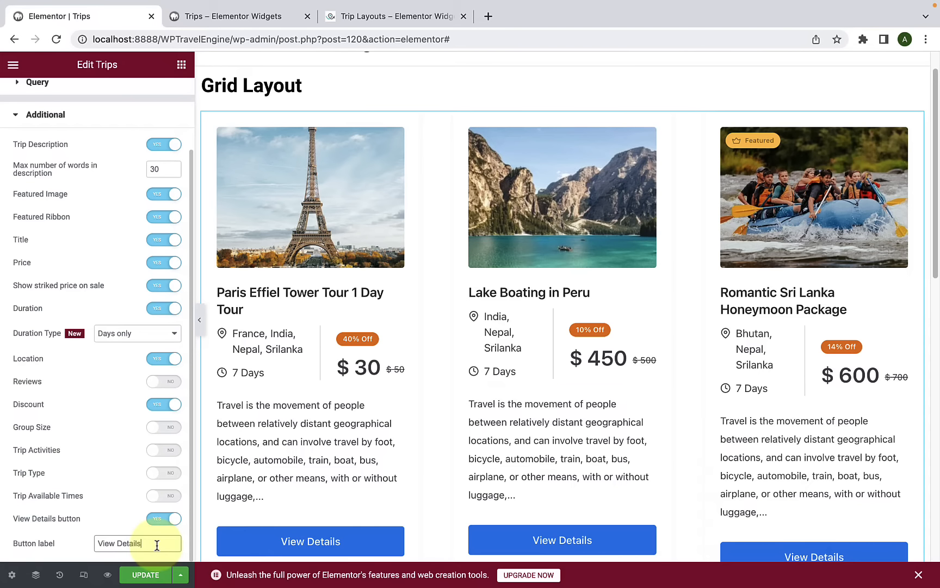
pyautogui.scroll(2, 157, 543)
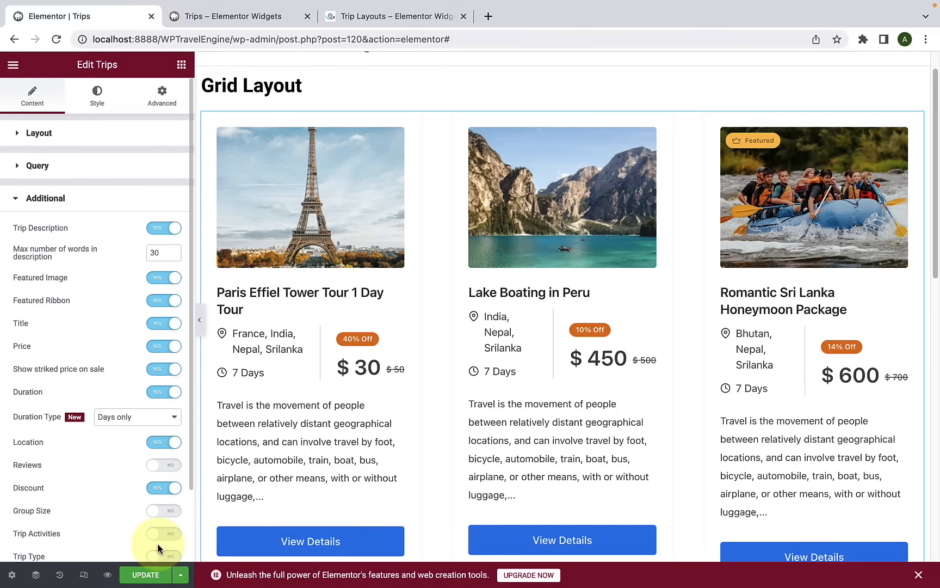
# Step: Look over the Trips widget's style sections and compare the General settings for the normal and hover states
pyautogui.click(105, 99)
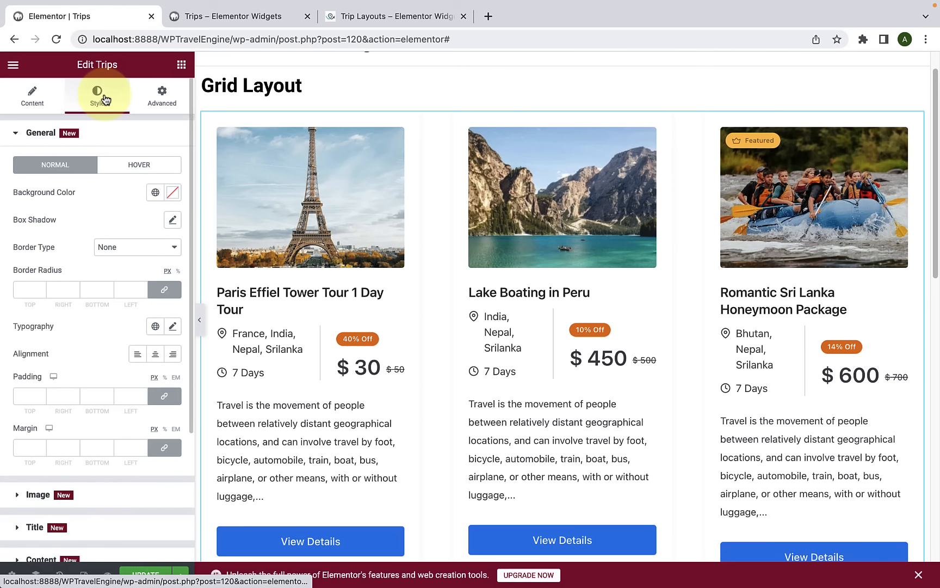
pyautogui.click(82, 135)
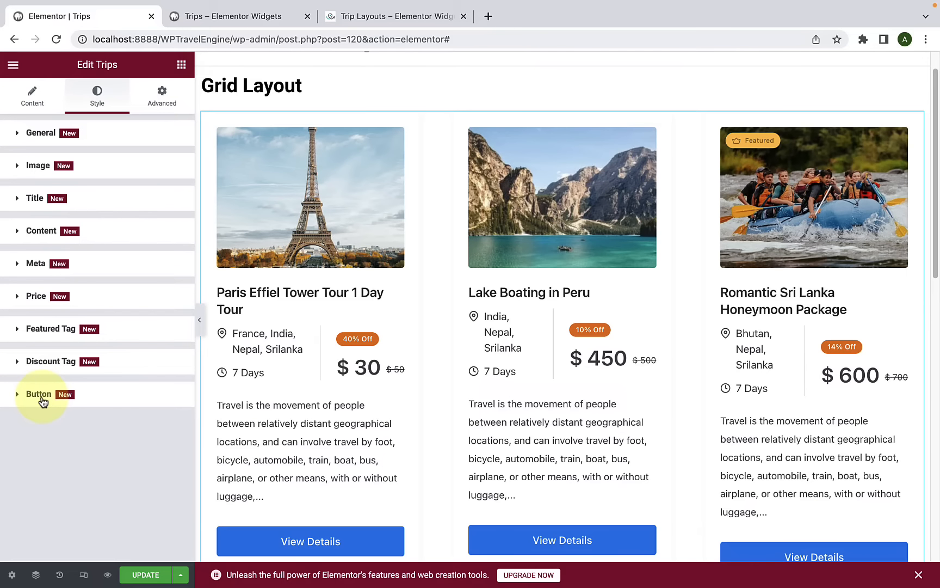
pyautogui.click(56, 140)
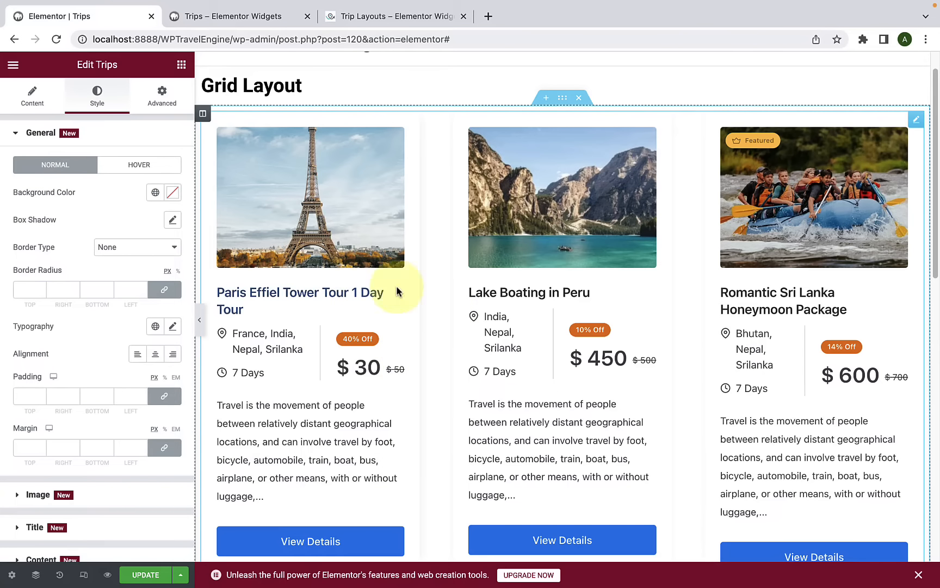
pyautogui.click(170, 167)
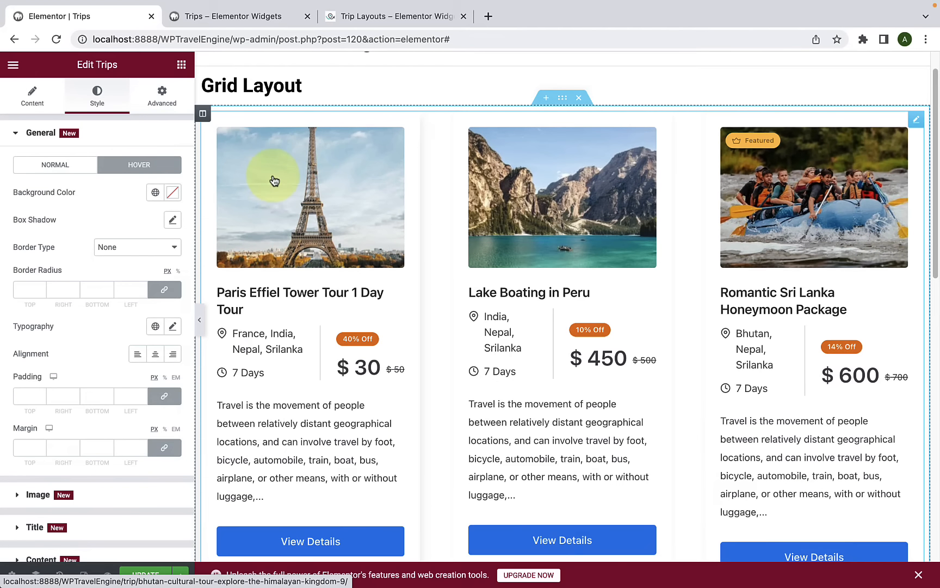
pyautogui.click(46, 172)
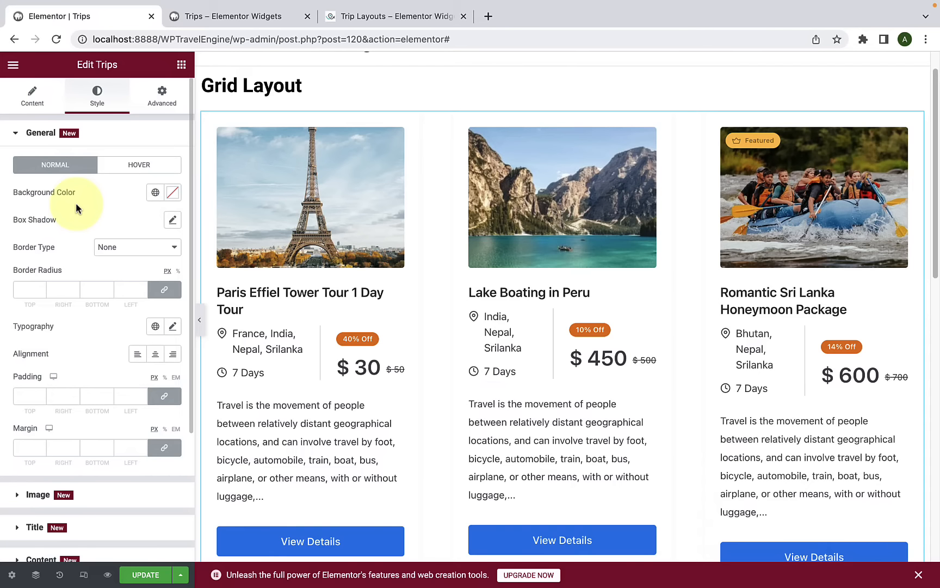
# Step: Try light pink #FFEAEA, light blue #EAF2FF and white #FFFFFF as the trip cards' normal background color
pyautogui.click(172, 193)
pyautogui.moveTo(50, 253); pyautogui.dragTo(34, 241)
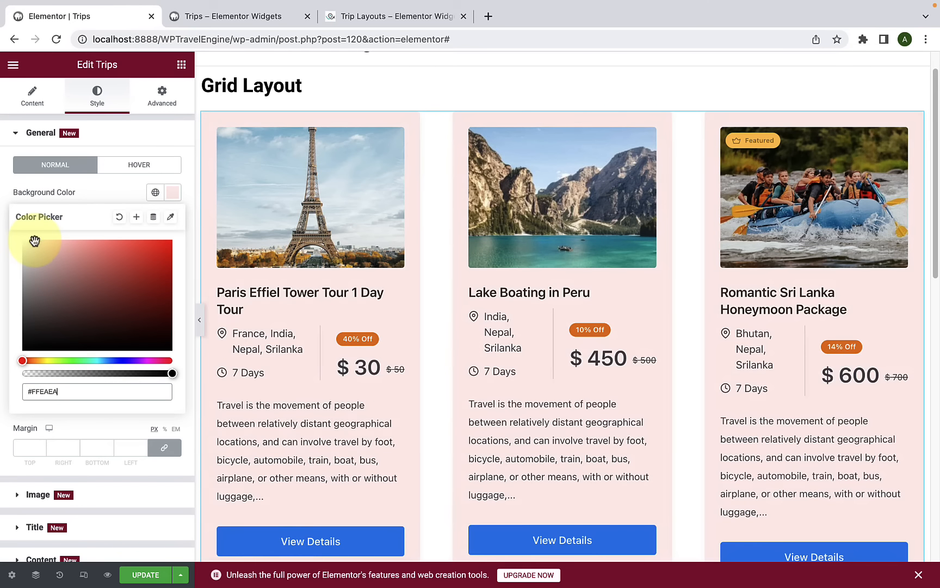
pyautogui.moveTo(31, 361); pyautogui.dragTo(113, 359)
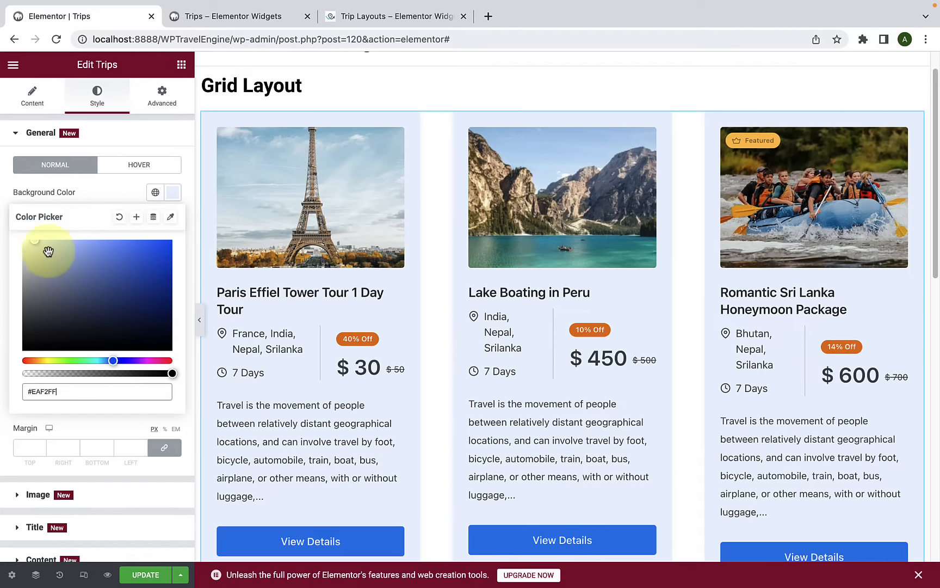
pyautogui.moveTo(26, 245); pyautogui.dragTo(20, 243)
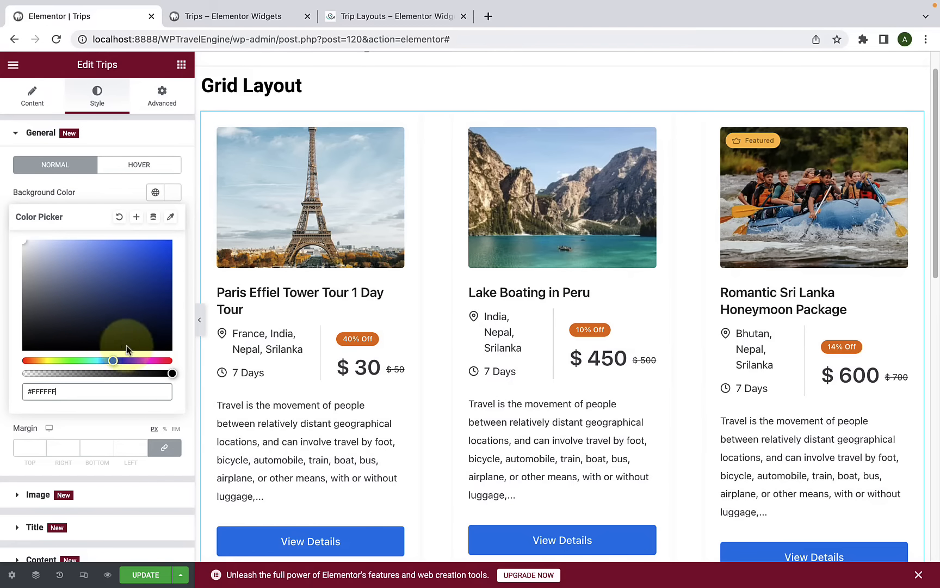
# Step: Try the semi-transparent light blue #D4E4FF2B as the card background and check it on both rows
pyautogui.moveTo(172, 373); pyautogui.dragTo(48, 373)
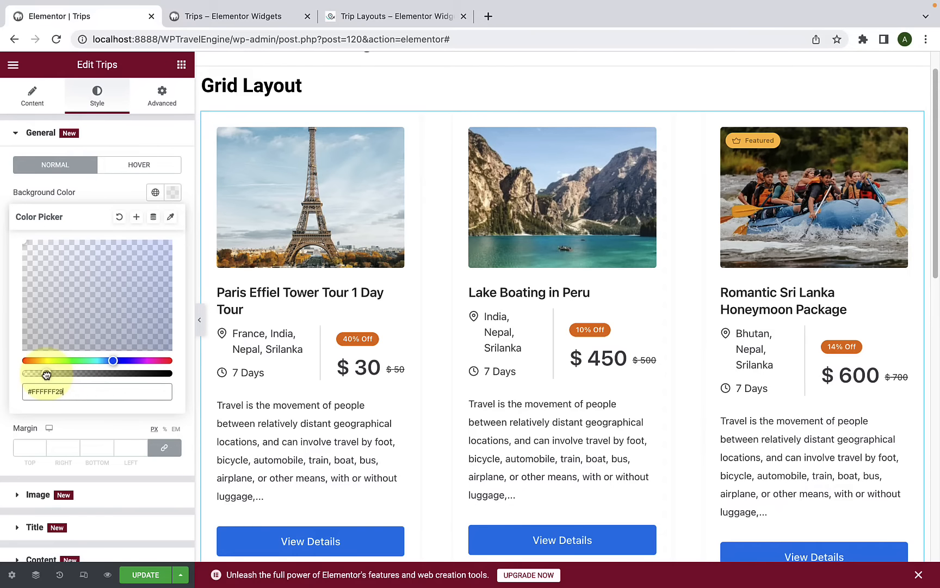
pyautogui.click(76, 284)
pyautogui.moveTo(76, 284); pyautogui.dragTo(52, 245)
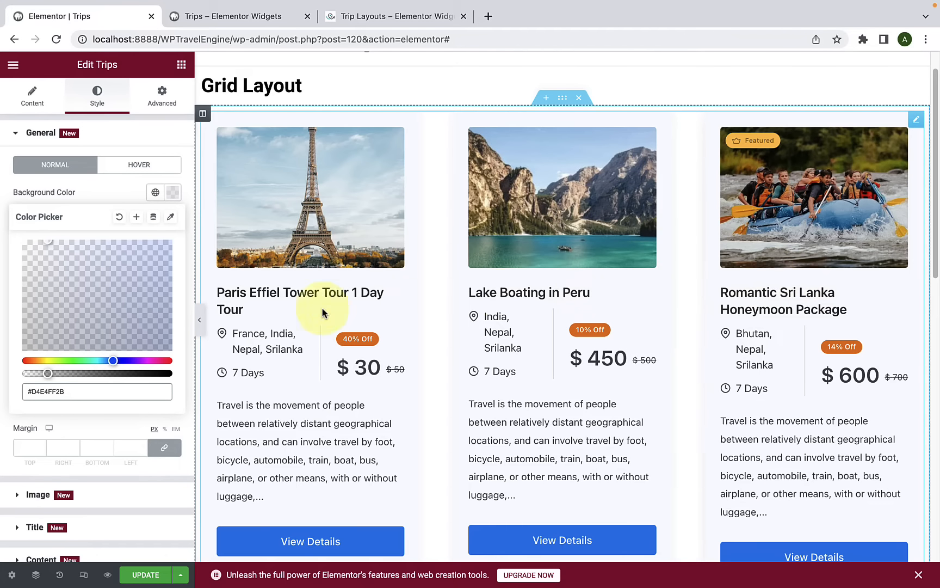
pyautogui.scroll(-10, 766, 335)
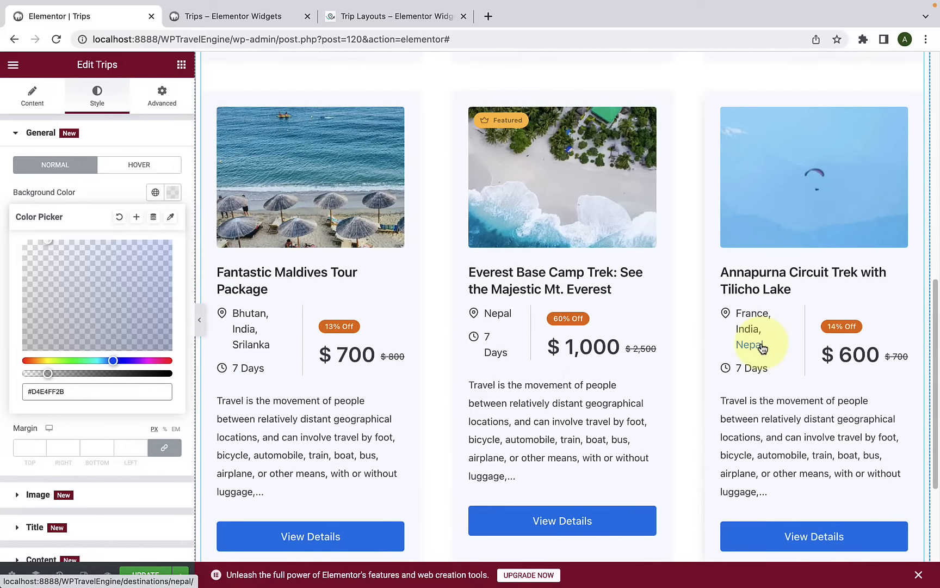
pyautogui.moveTo(64, 391); pyautogui.dragTo(31, 393)
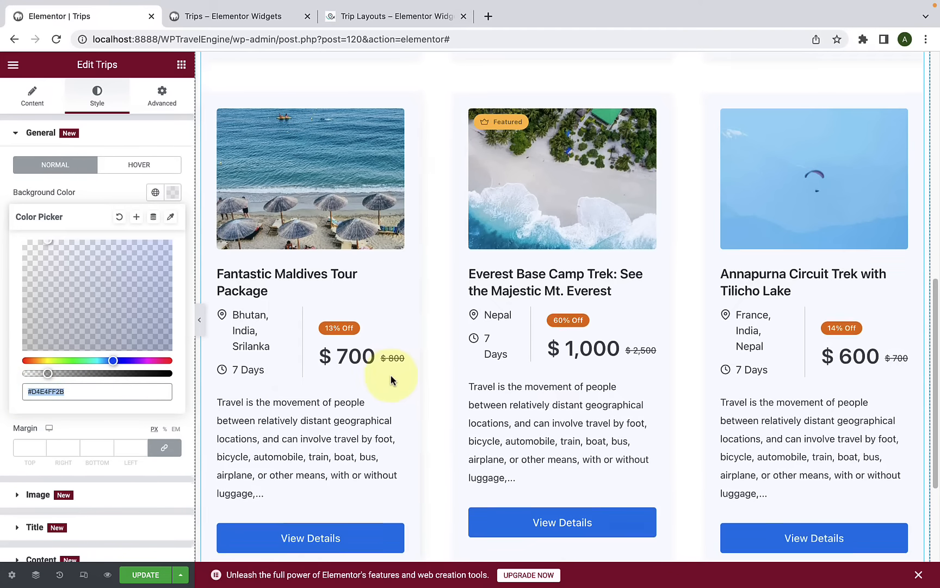
pyautogui.scroll(10, 390, 375)
pyautogui.scroll(1, 389, 376)
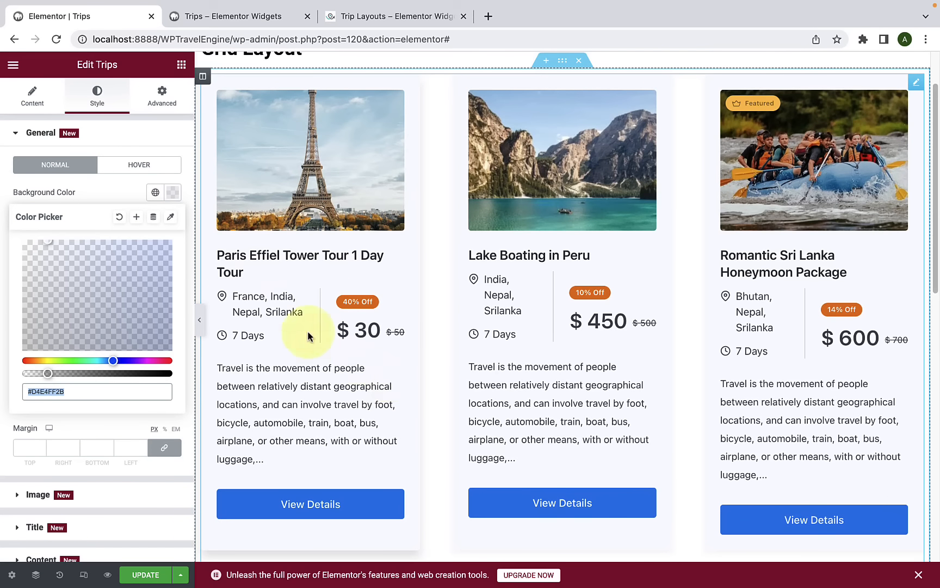
# Step: Reset the trip cards' background color to its default and review the cards
pyautogui.click(121, 218)
pyautogui.click(121, 194)
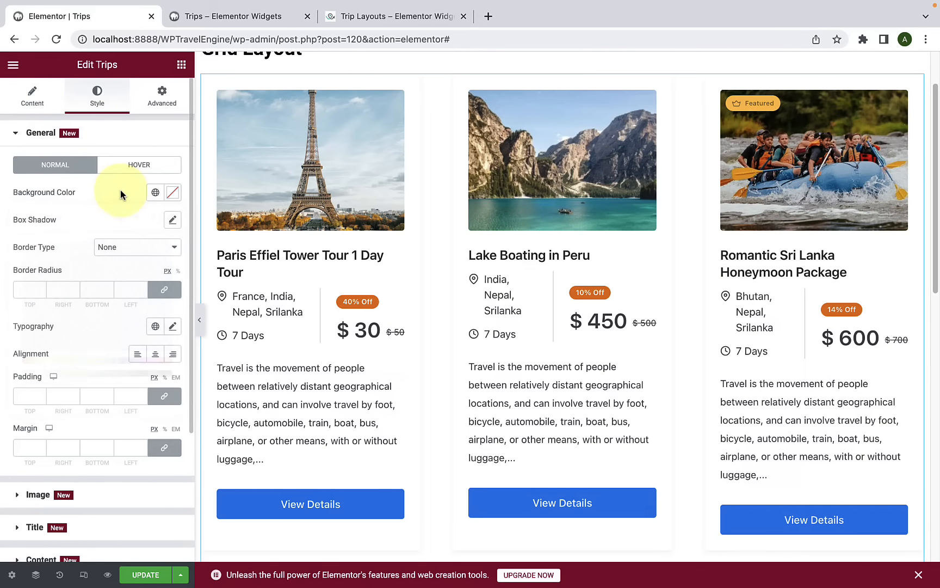
pyautogui.scroll(3, 537, 270)
pyautogui.scroll(-3, 710, 353)
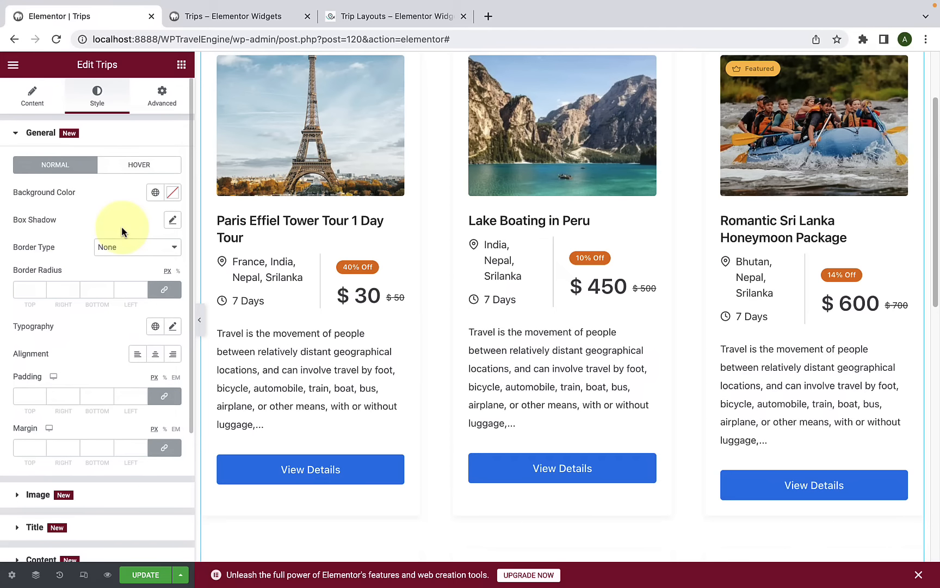
# Step: Add a box shadow to the trip cards in light blue, rgba(208, 223, 255, 0.5)
pyautogui.click(171, 223)
pyautogui.click(163, 254)
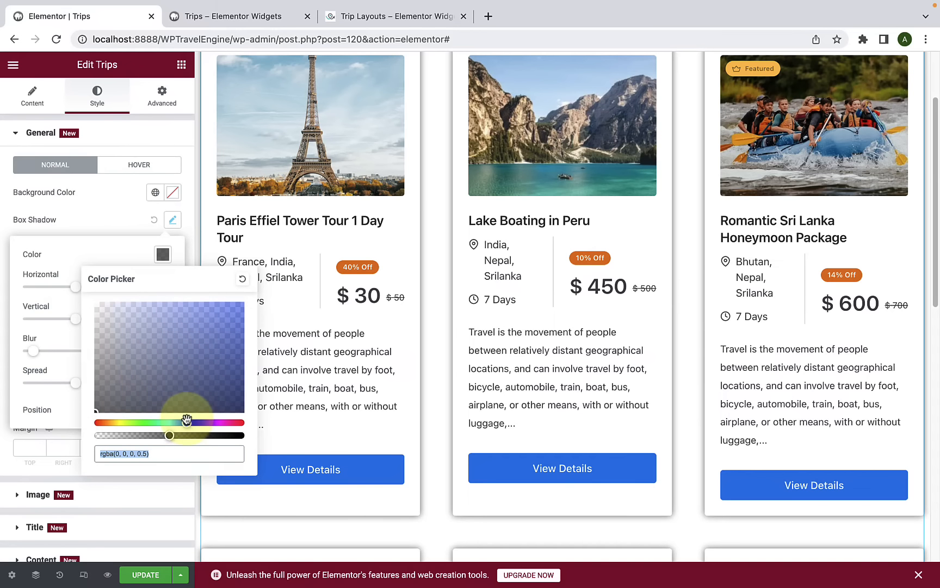
pyautogui.moveTo(116, 316)
pyautogui.mouseDown()
pyautogui.moveTo(141, 311)
pyautogui.moveTo(110, 306)
pyautogui.mouseUp()
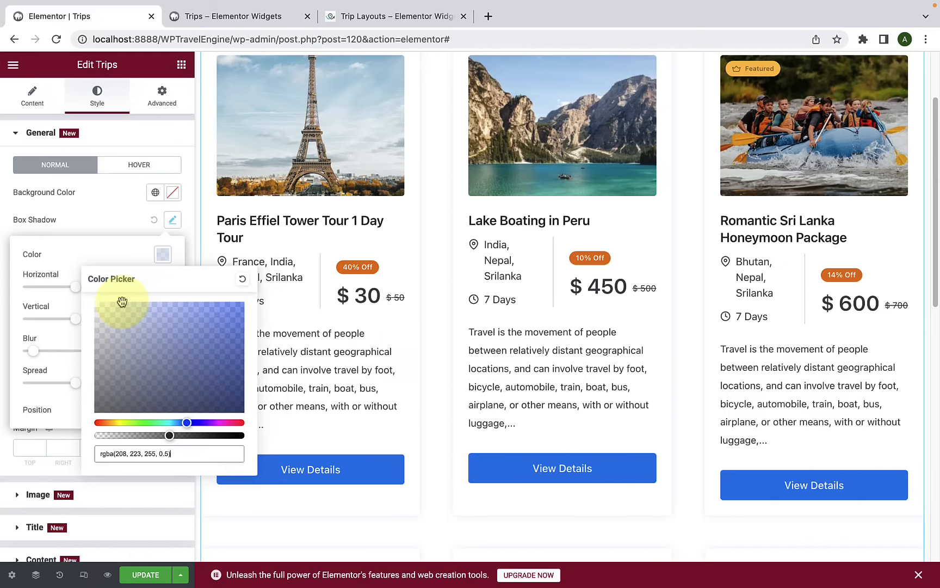
pyautogui.click(82, 249)
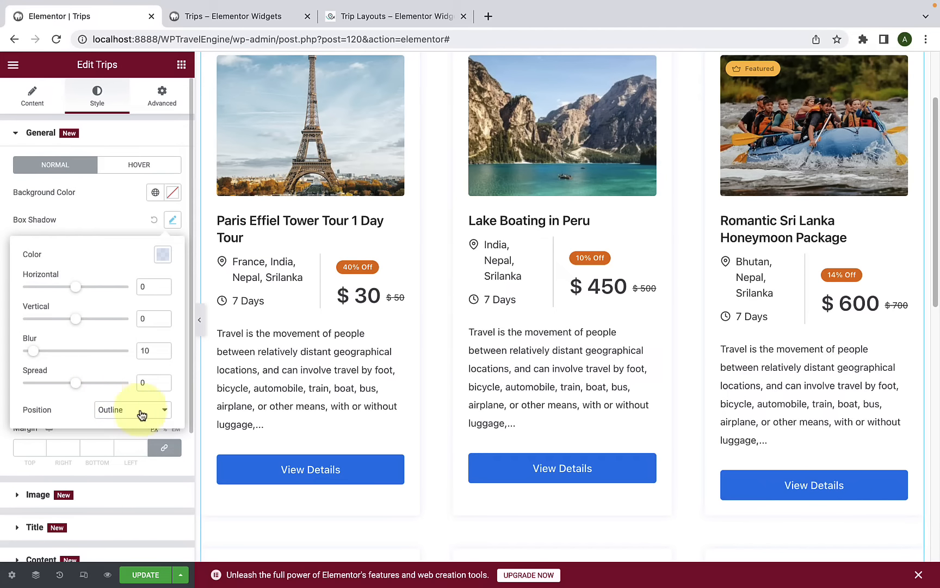
# Step: Try the Inset position for the trip cards' box shadow and reset the box shadow to its default
pyautogui.click(145, 411)
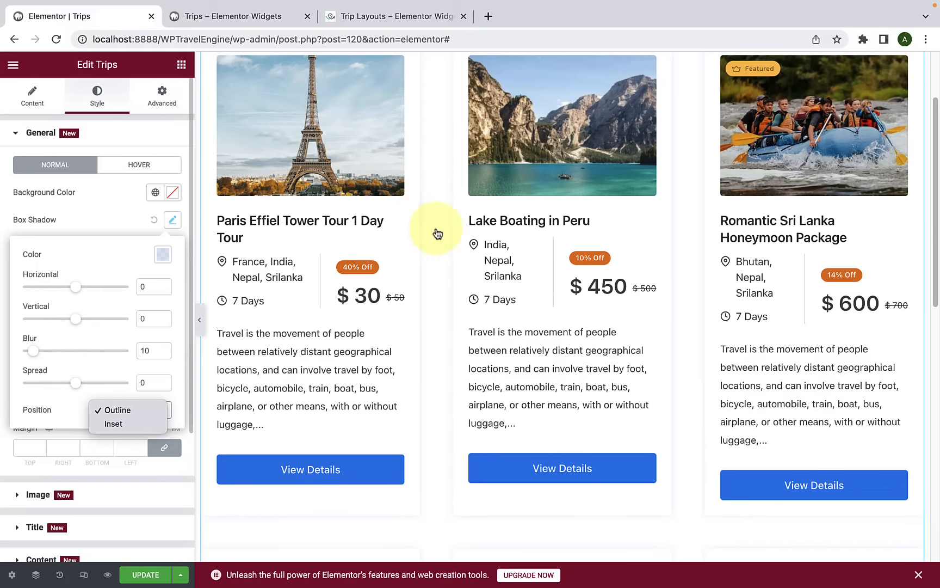
pyautogui.click(428, 202)
pyautogui.scroll(2, 427, 206)
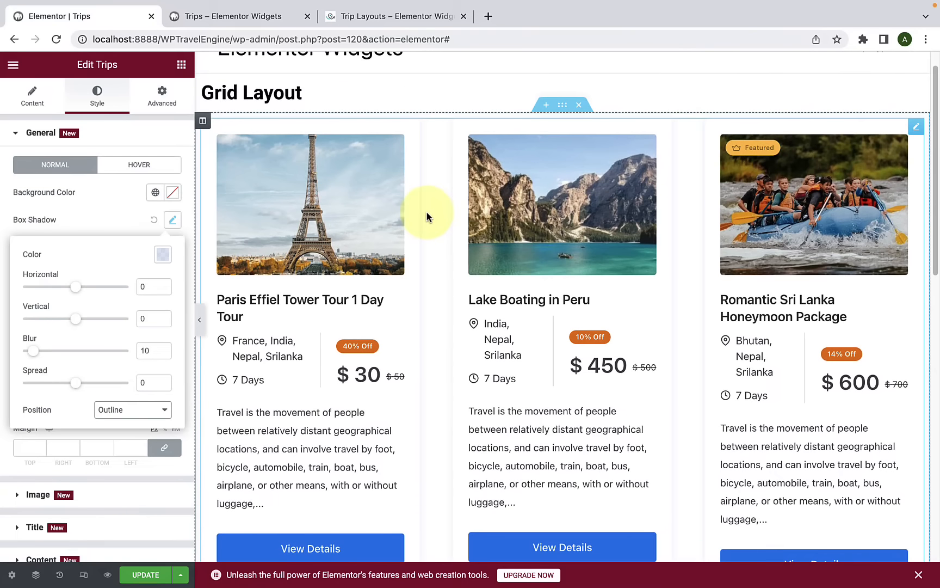
pyautogui.click(132, 410)
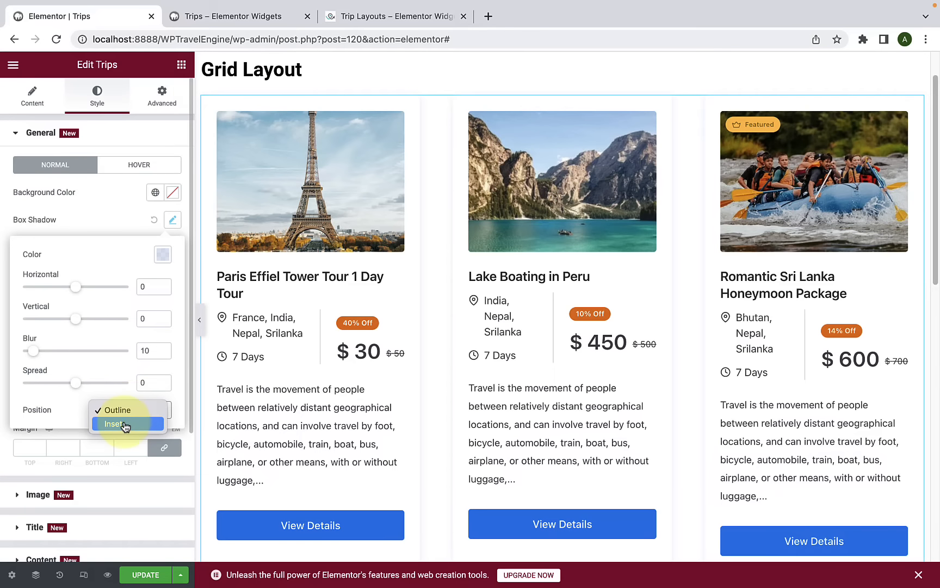
pyautogui.click(125, 425)
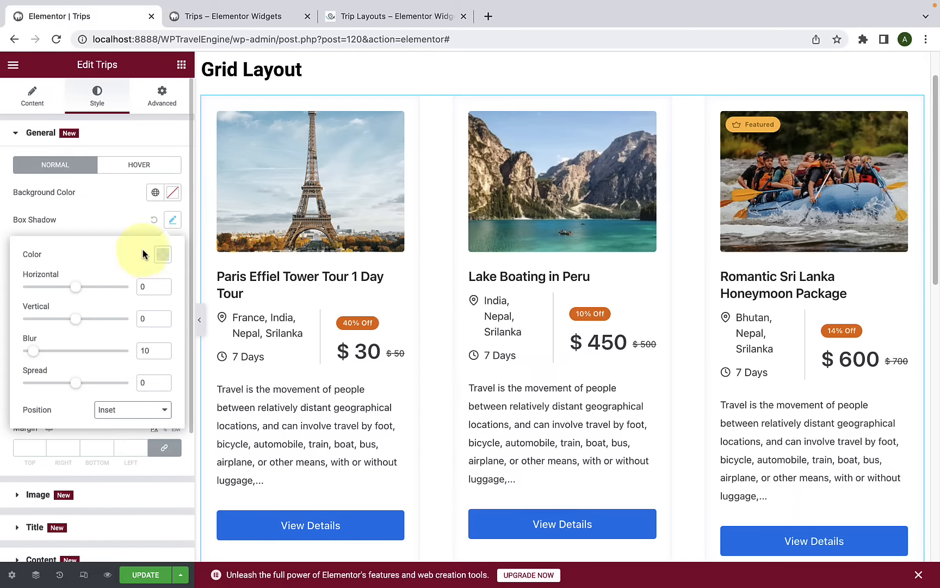
pyautogui.click(153, 223)
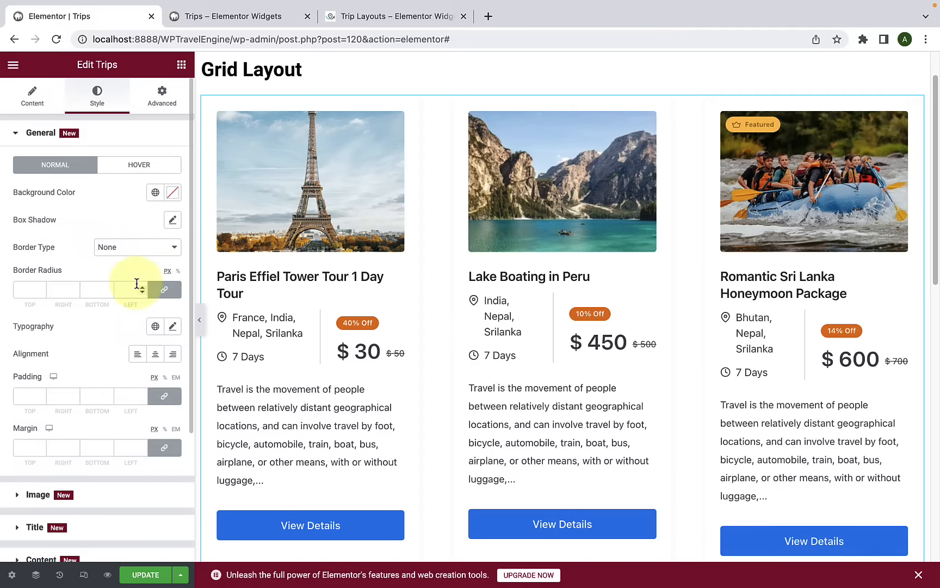
# Step: Try the Solid, Double and Dotted border types on the trip cards and return the border type to None
pyautogui.click(126, 253)
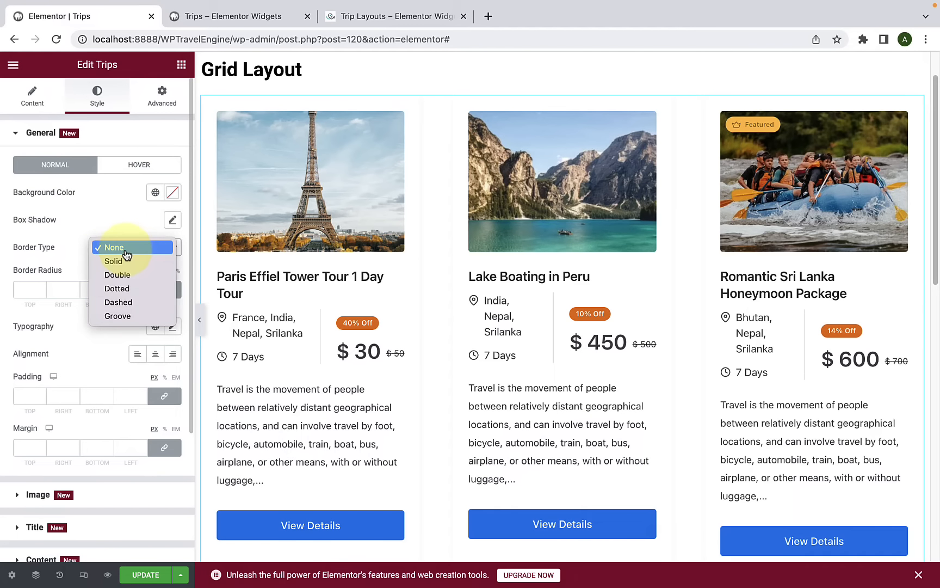
pyautogui.click(121, 263)
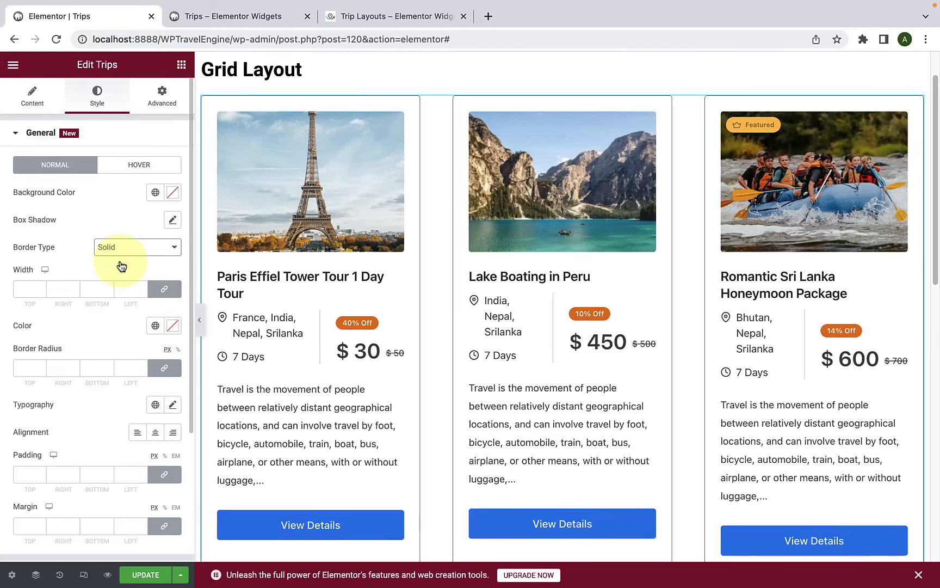
pyautogui.click(131, 252)
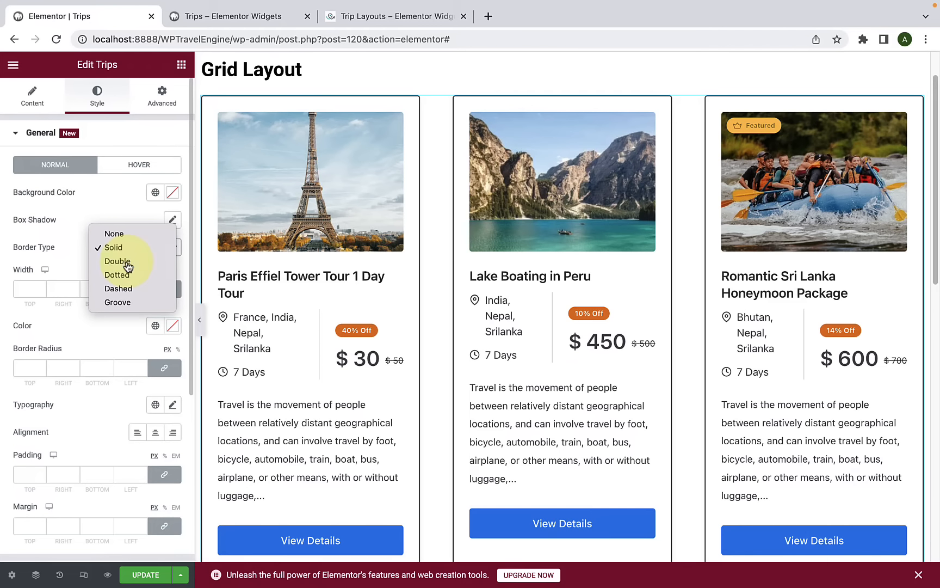
pyautogui.click(129, 261)
pyautogui.click(135, 249)
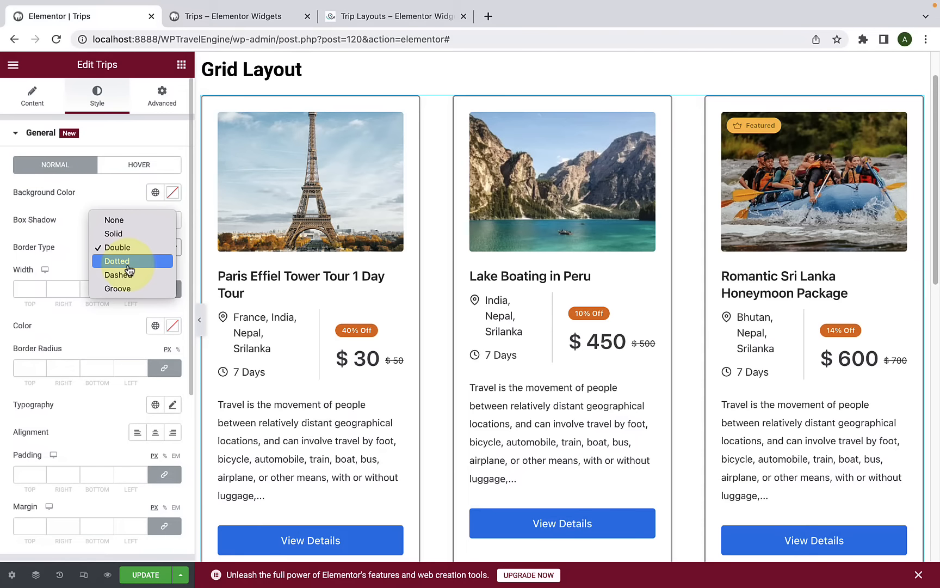
pyautogui.click(128, 262)
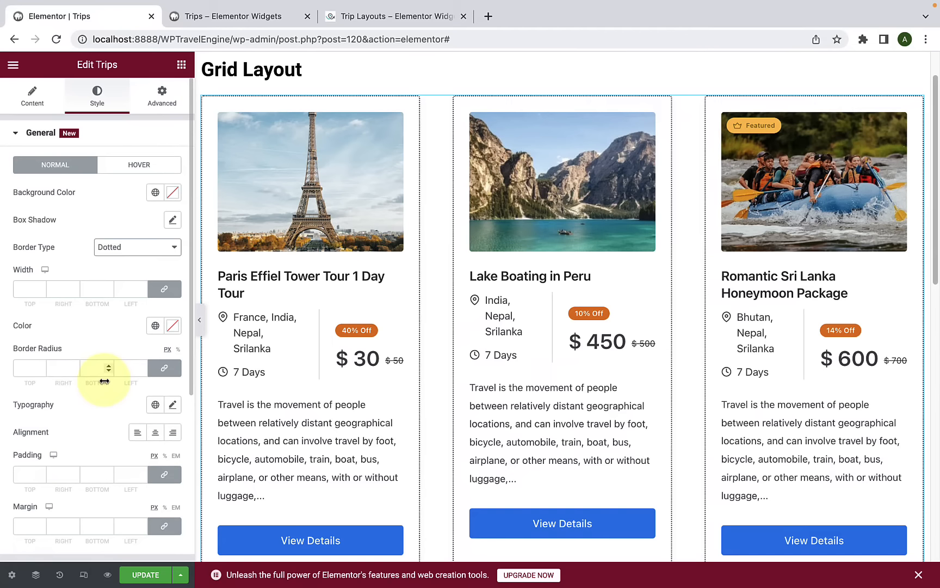
pyautogui.click(136, 249)
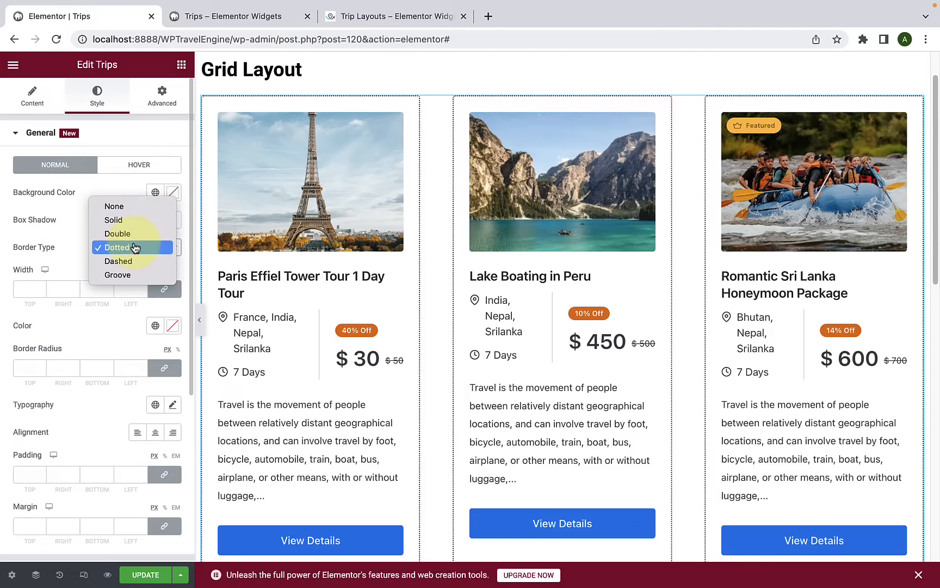
pyautogui.click(136, 205)
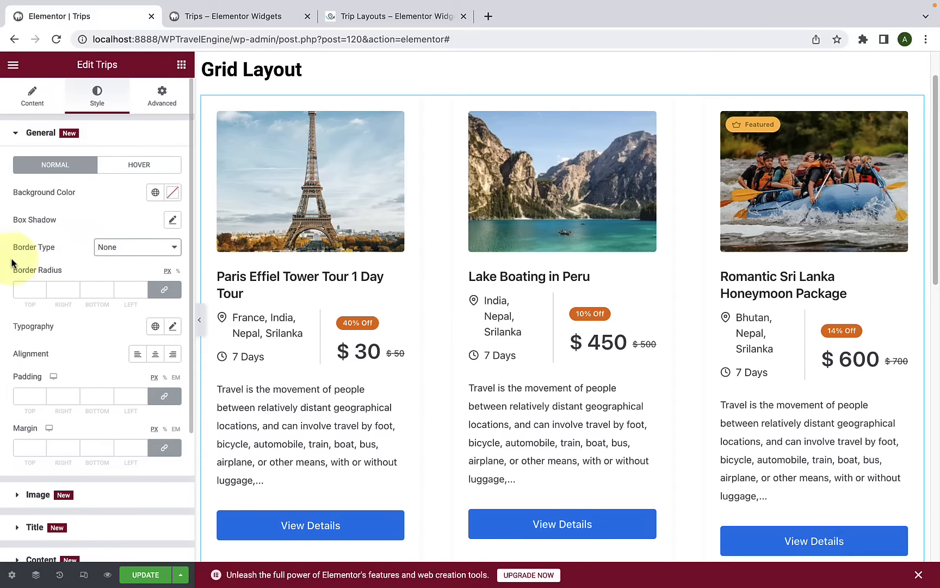
# Step: Open the trip cards' general typography settings and browse the available font families without choosing one
pyautogui.scroll(-1, 44, 305)
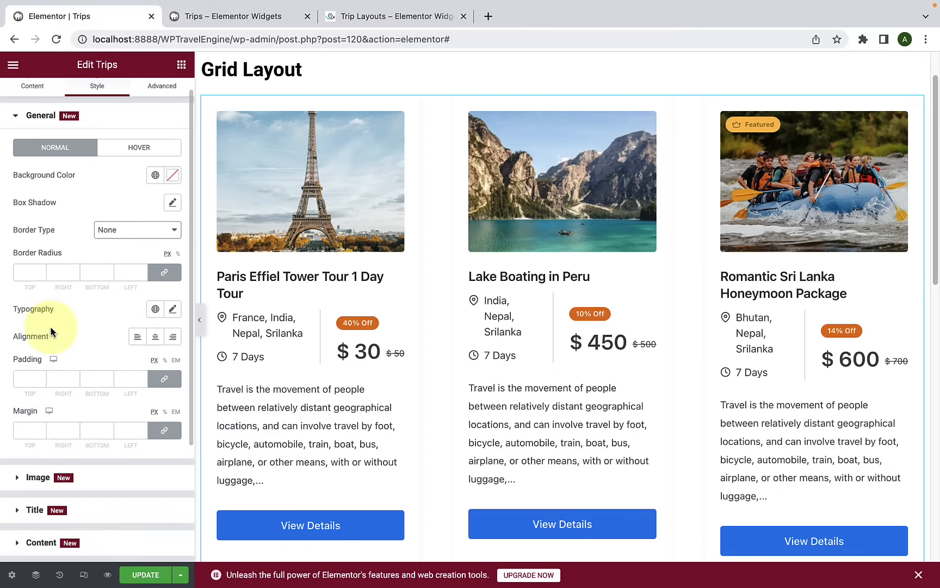
pyautogui.click(173, 313)
pyautogui.scroll(-3, 79, 434)
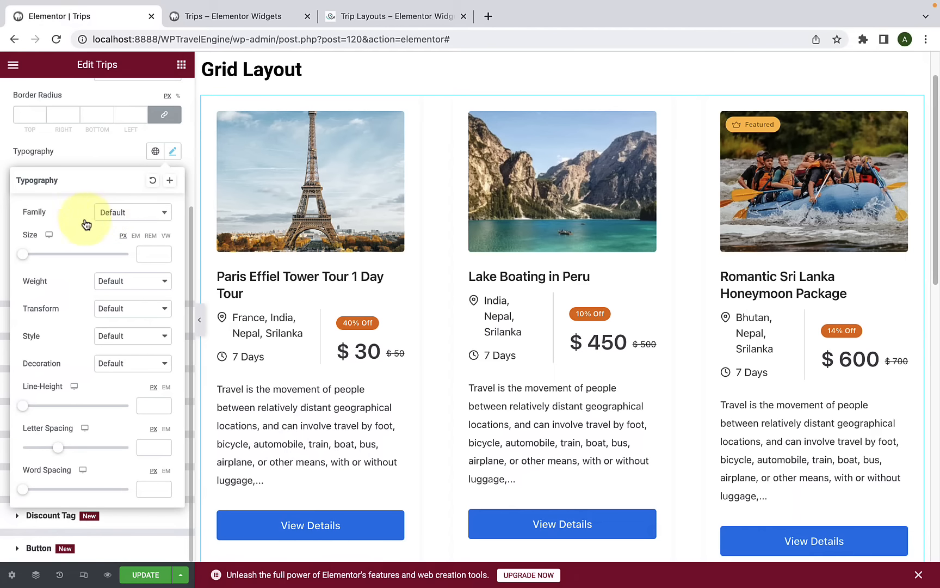
pyautogui.click(139, 223)
pyautogui.scroll(-5, 125, 305)
pyautogui.scroll(-10, 124, 319)
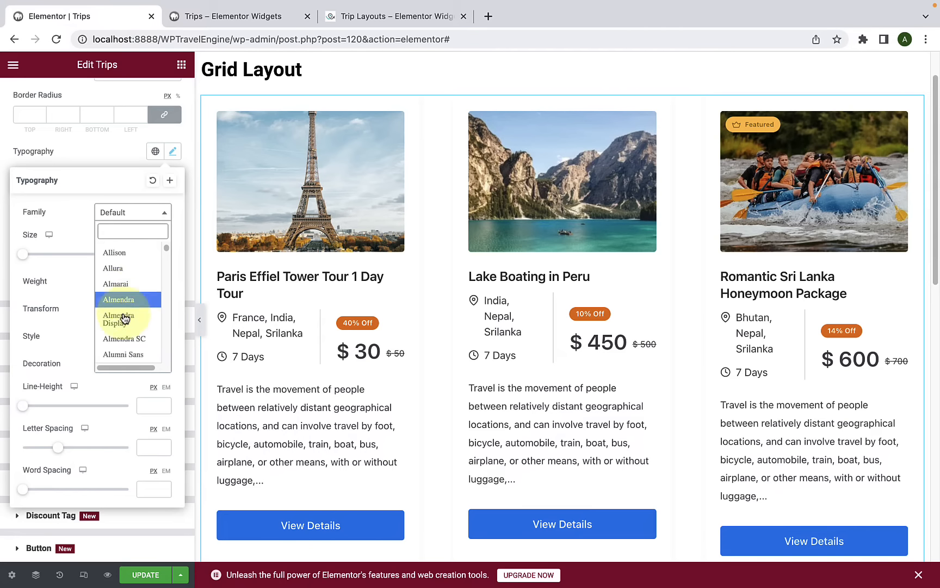
pyautogui.scroll(3, 125, 319)
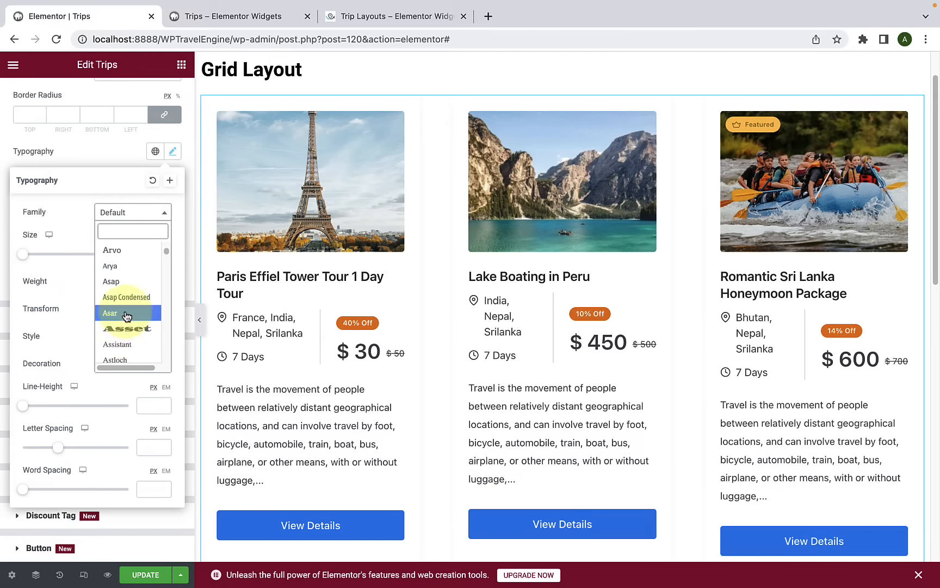
pyautogui.click(63, 210)
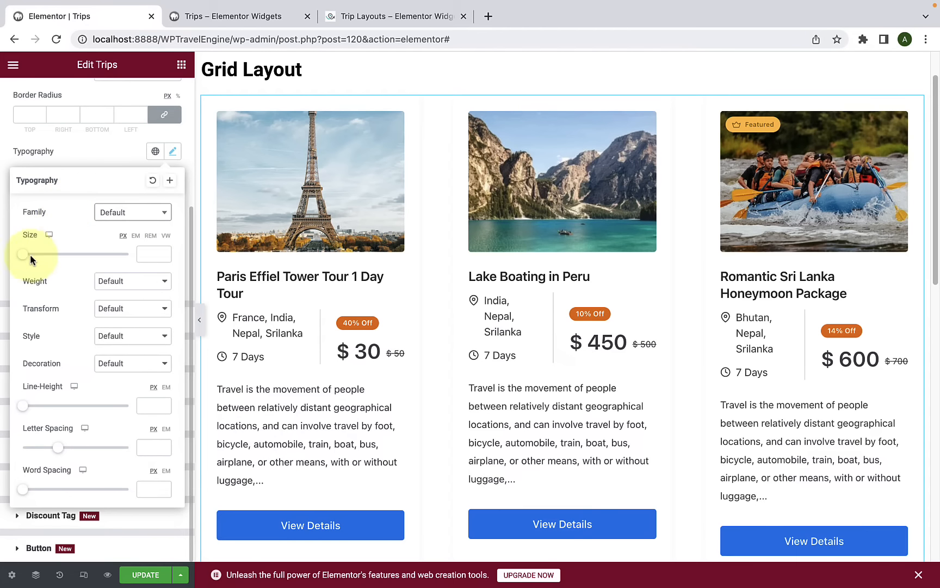
# Step: Try an 18 px font size on the trip cards and reset the typography to its default
pyautogui.moveTo(28, 260); pyautogui.dragTo(36, 355)
pyautogui.click(33, 389)
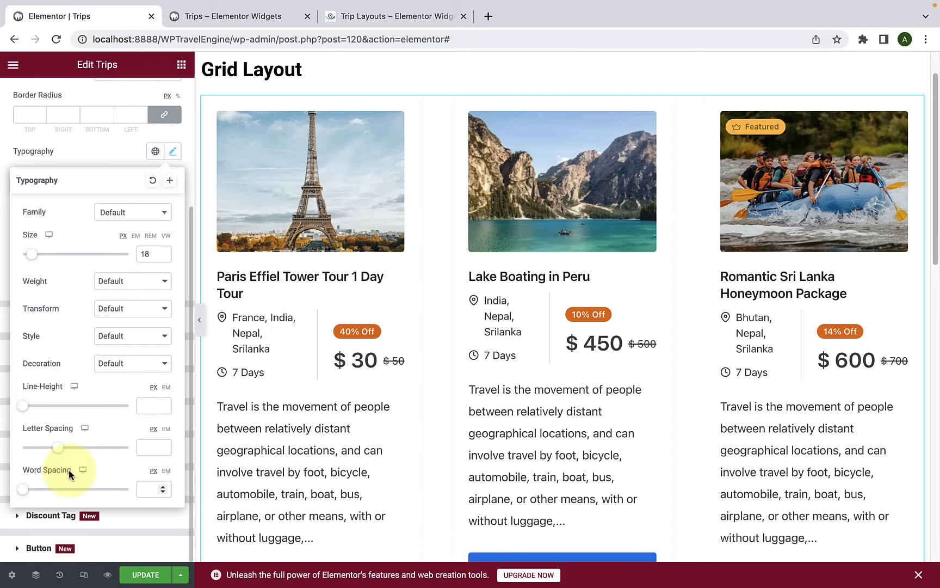
pyautogui.click(153, 185)
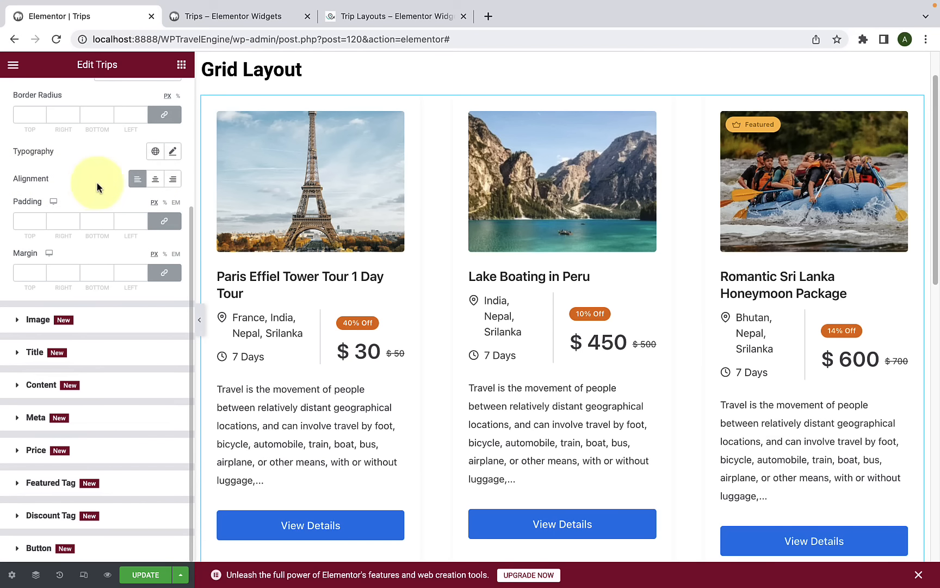
# Step: Try right alignment for the trip cards' content and return the alignment to left
pyautogui.click(173, 179)
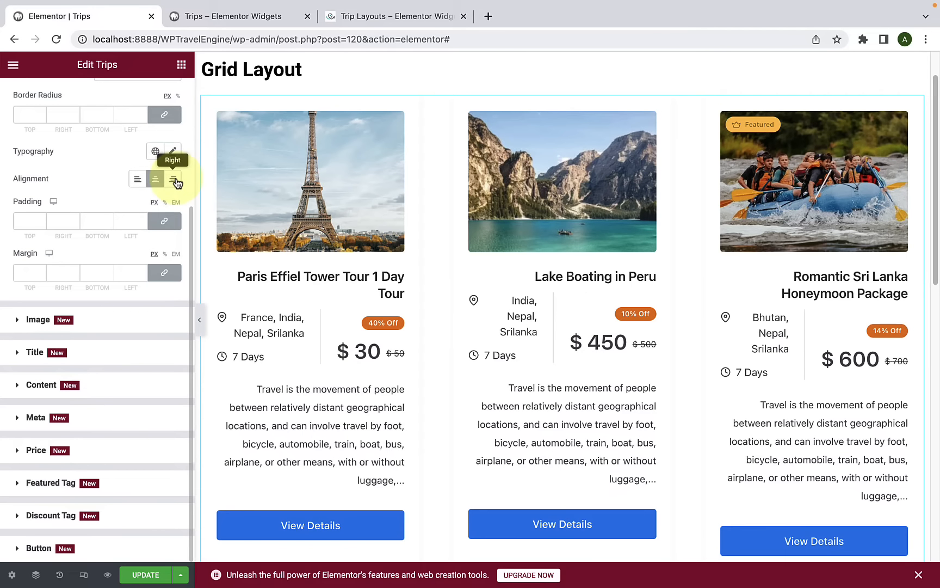
pyautogui.click(134, 186)
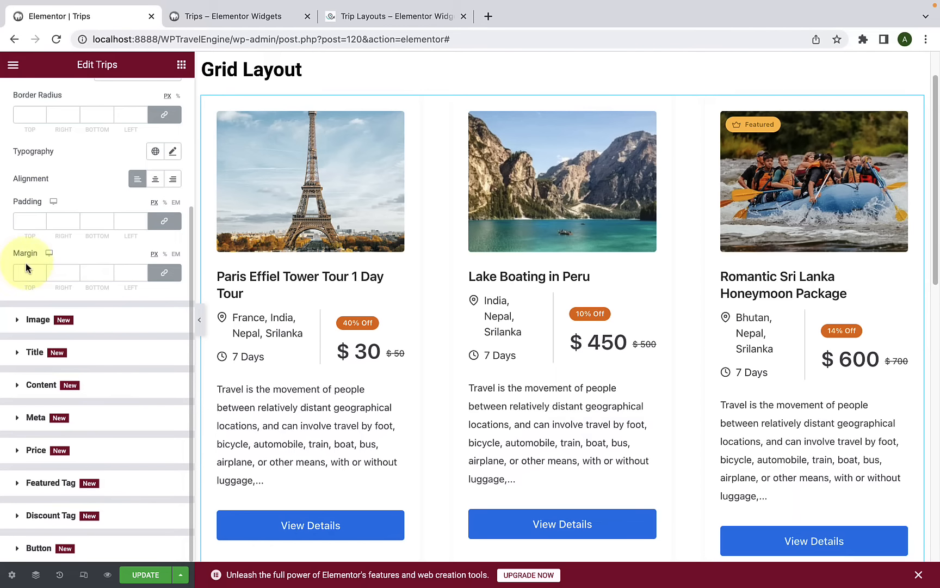
# Step: Set the trip cards' background color for the hover state to light blue #E0E7FF
pyautogui.scroll(5, 27, 262)
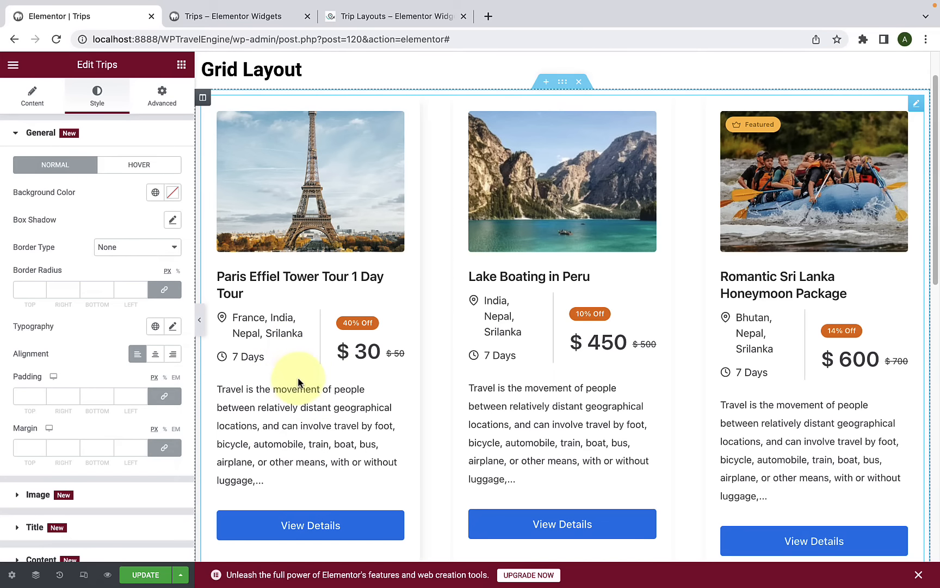
pyautogui.click(140, 165)
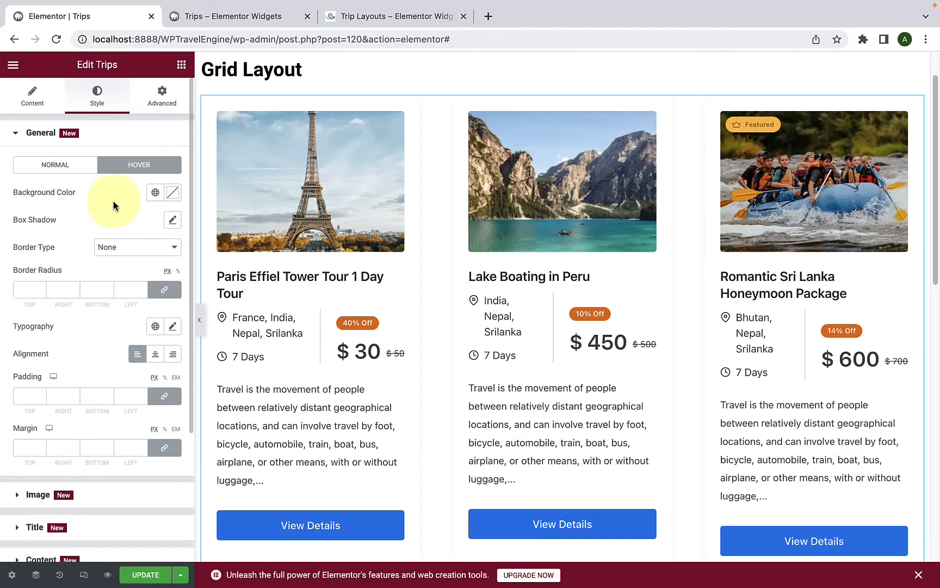
pyautogui.click(172, 194)
pyautogui.click(80, 263)
pyautogui.click(49, 249)
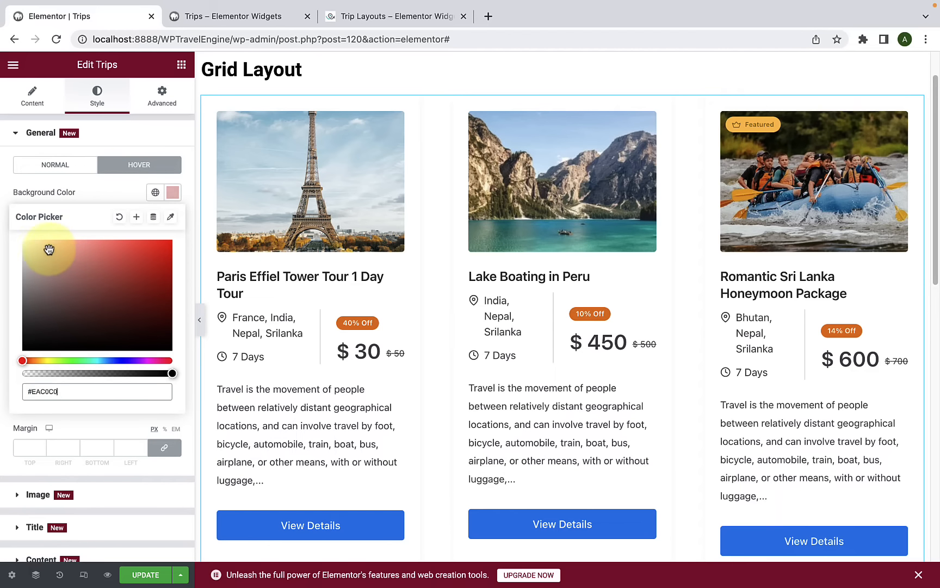
pyautogui.click(117, 361)
pyautogui.moveTo(55, 244)
pyautogui.mouseDown()
pyautogui.moveTo(63, 244)
pyautogui.moveTo(40, 237)
pyautogui.mouseUp()
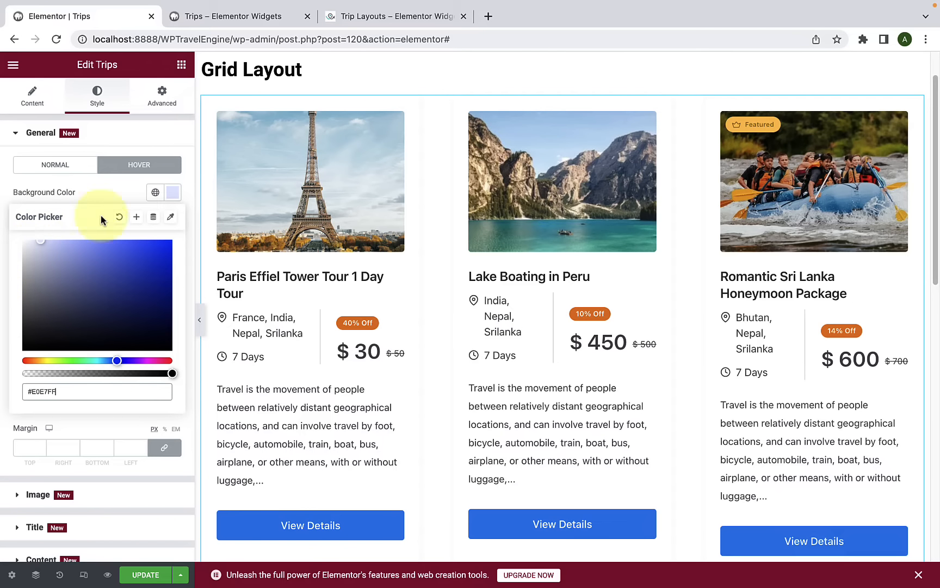
pyautogui.click(109, 191)
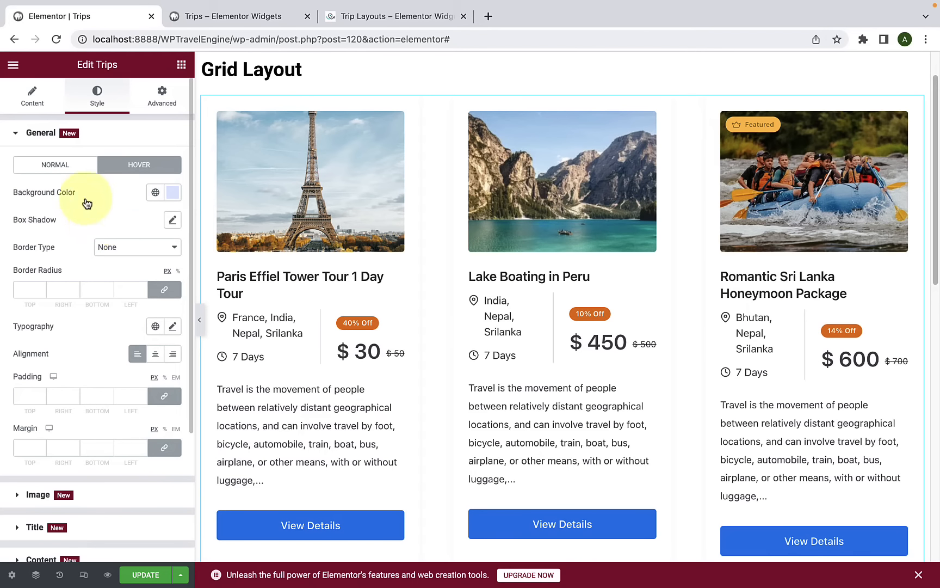
# Step: Try the Dotted border type for the cards' hover state, check it on the trip cards and return it to None
pyautogui.click(146, 247)
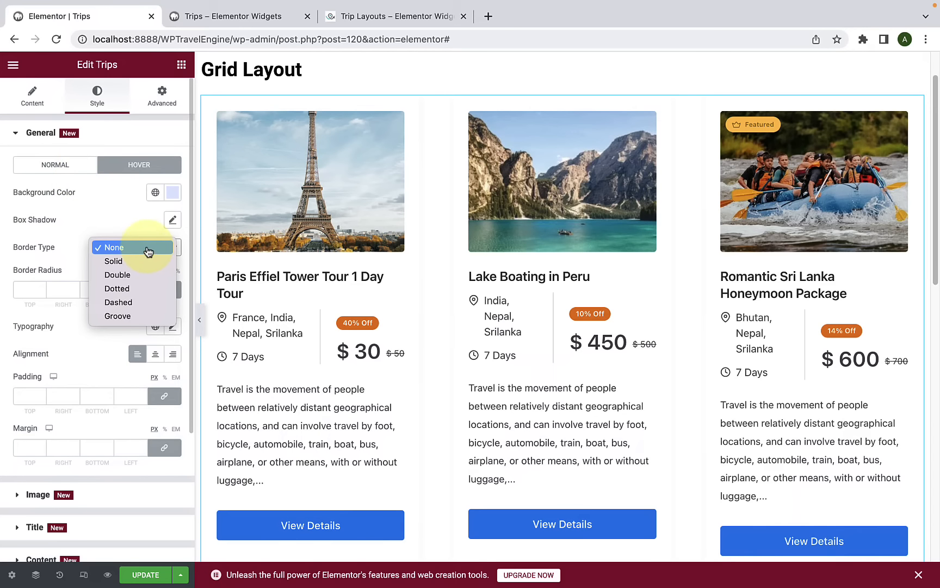
pyautogui.click(136, 288)
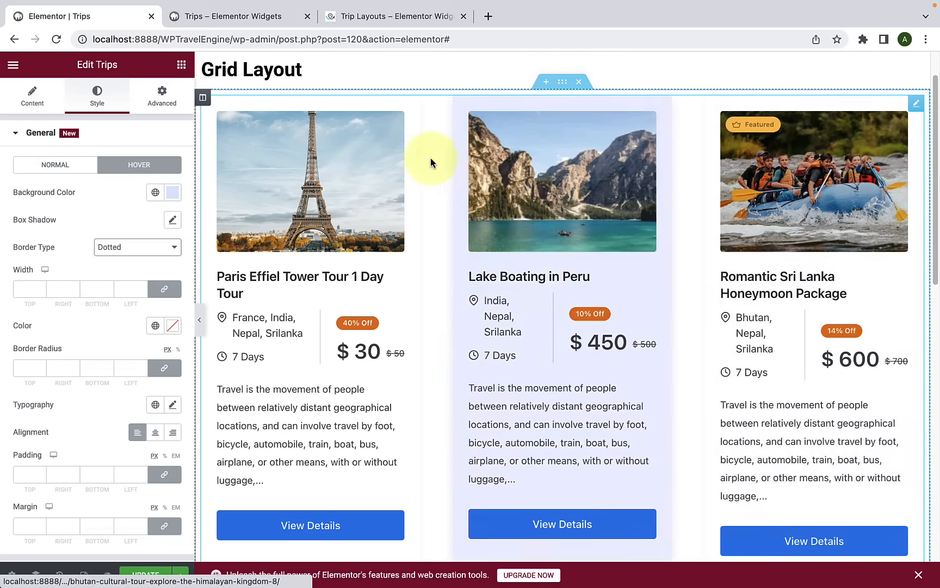
pyautogui.click(125, 247)
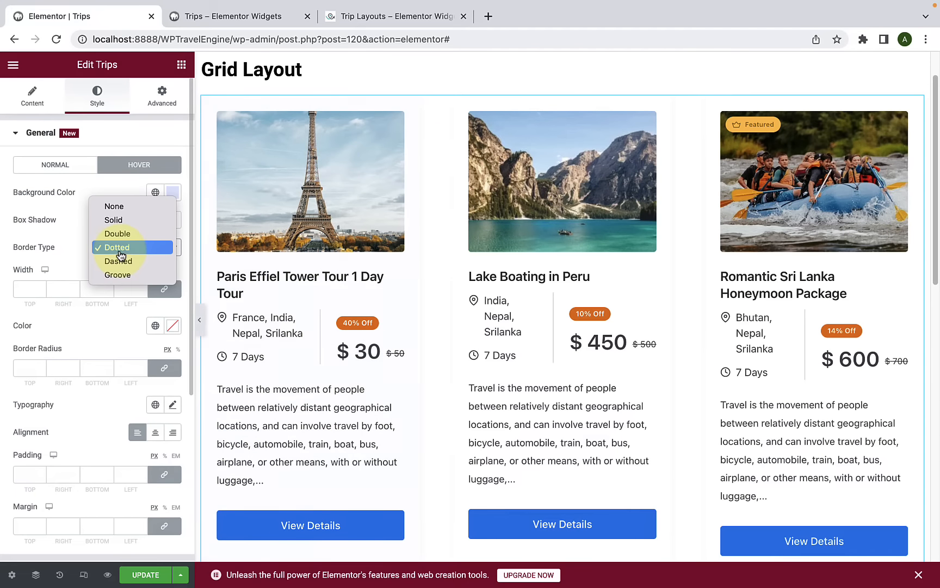
pyautogui.click(136, 201)
# Step: Reset the trip cards' hover background color to its default
pyautogui.click(173, 196)
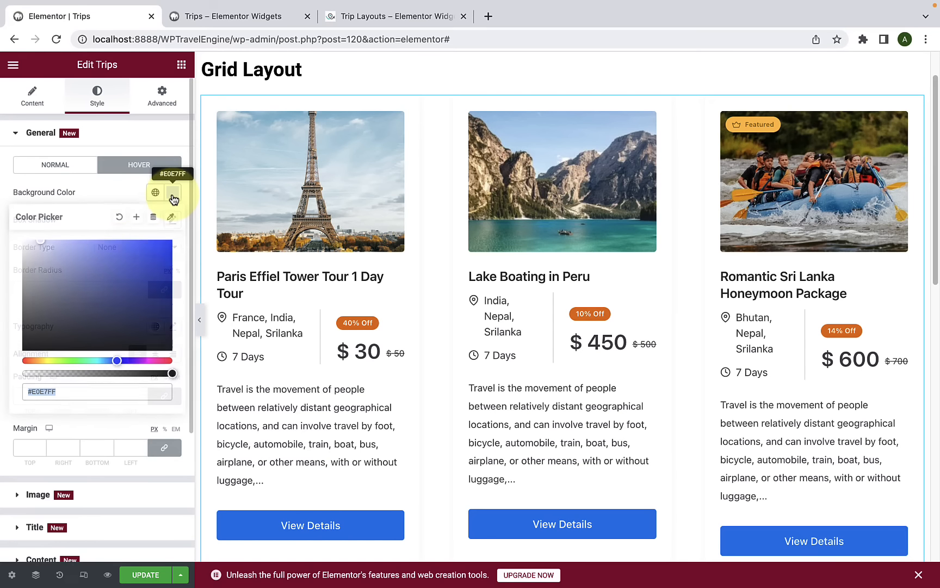
pyautogui.click(120, 217)
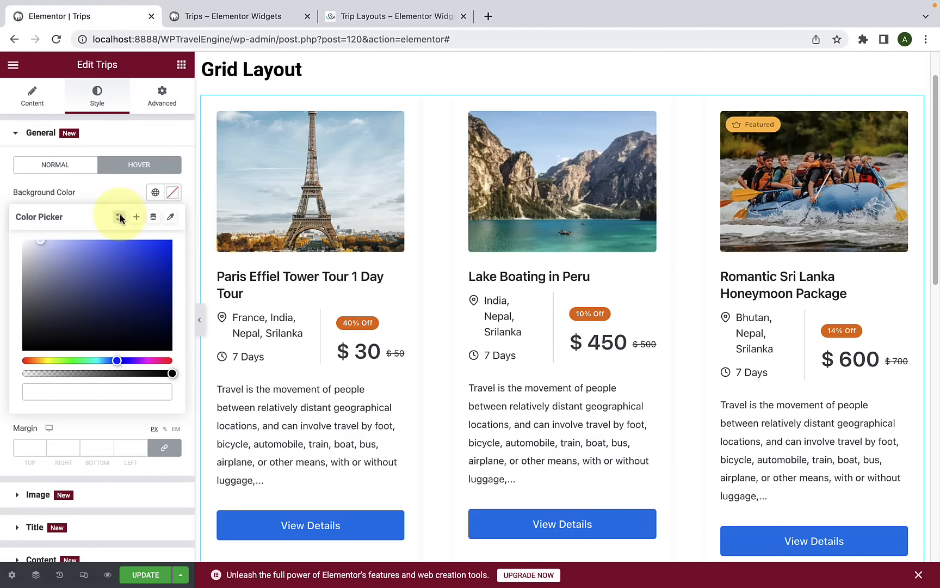
pyautogui.click(100, 190)
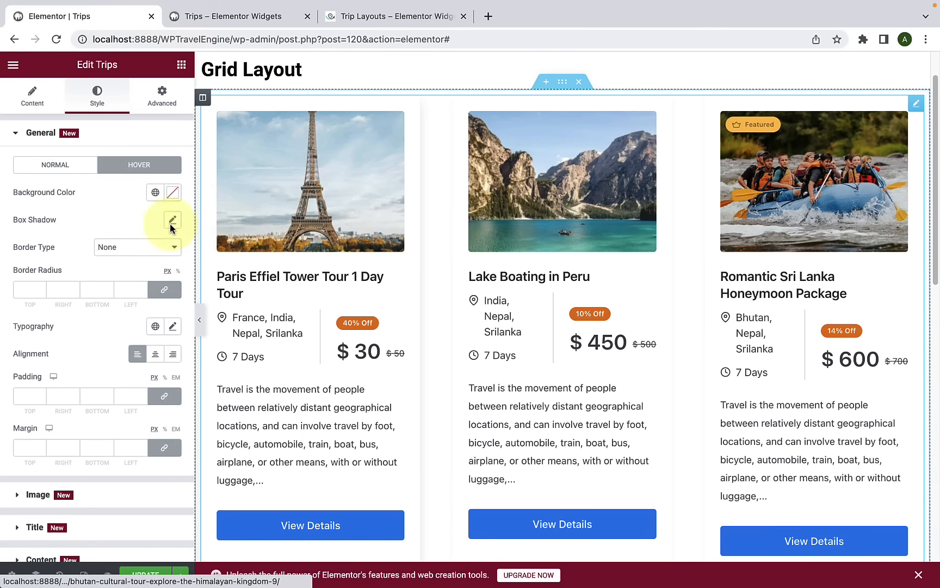
# Step: Open the trip cards' image style options and review the available image sizes
pyautogui.scroll(-3, 88, 381)
pyautogui.click(83, 330)
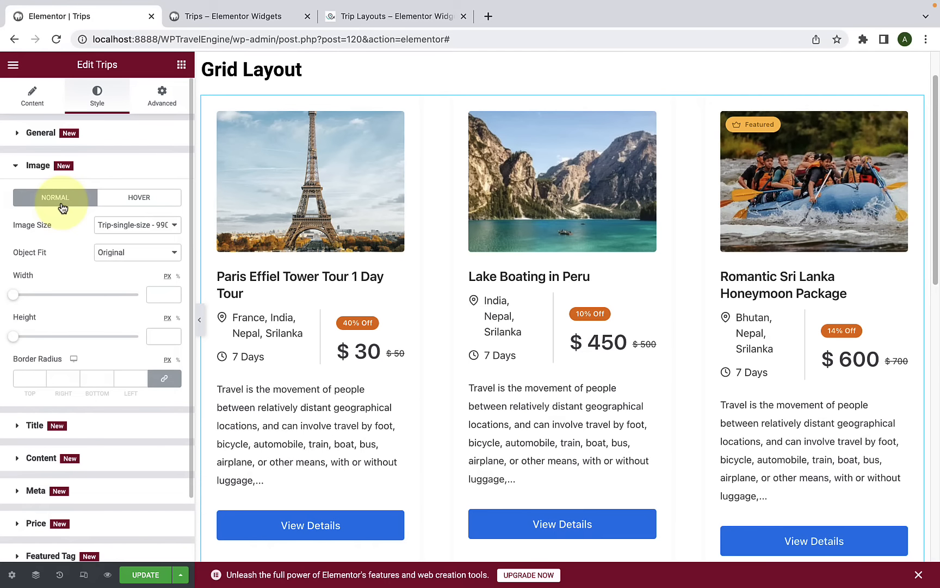
pyautogui.click(111, 230)
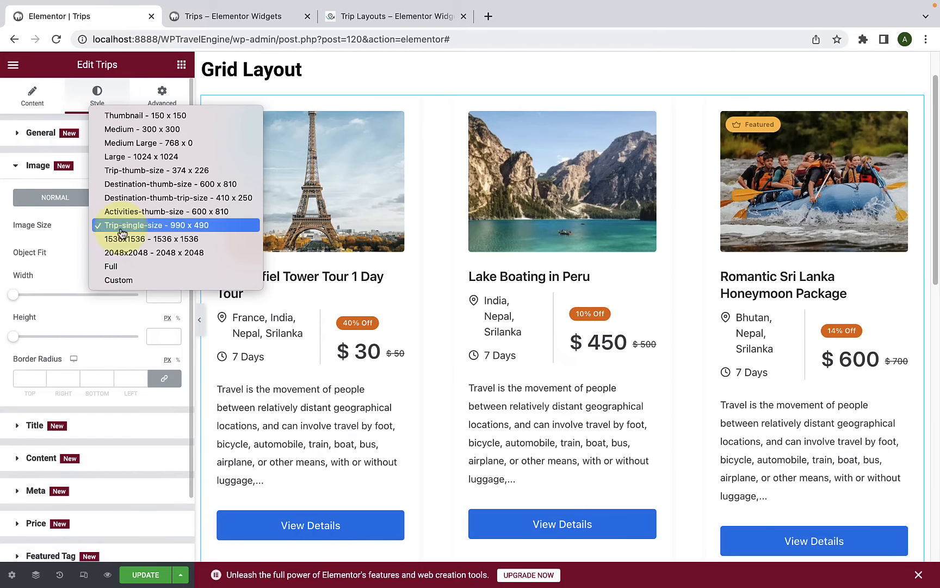
pyautogui.click(68, 234)
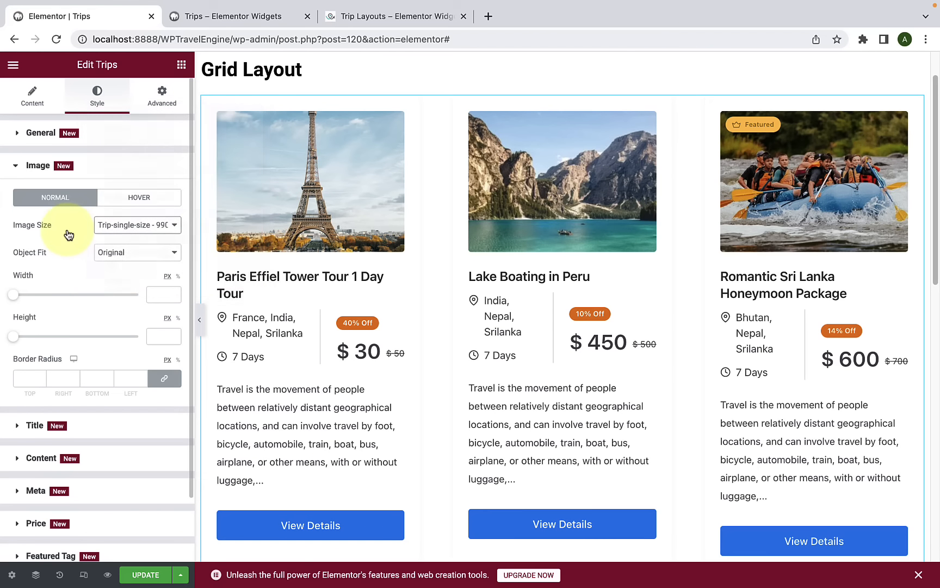
# Step: Try the Contain, Cover and Fill object fits on the trip card images and return the setting to Original
pyautogui.click(126, 259)
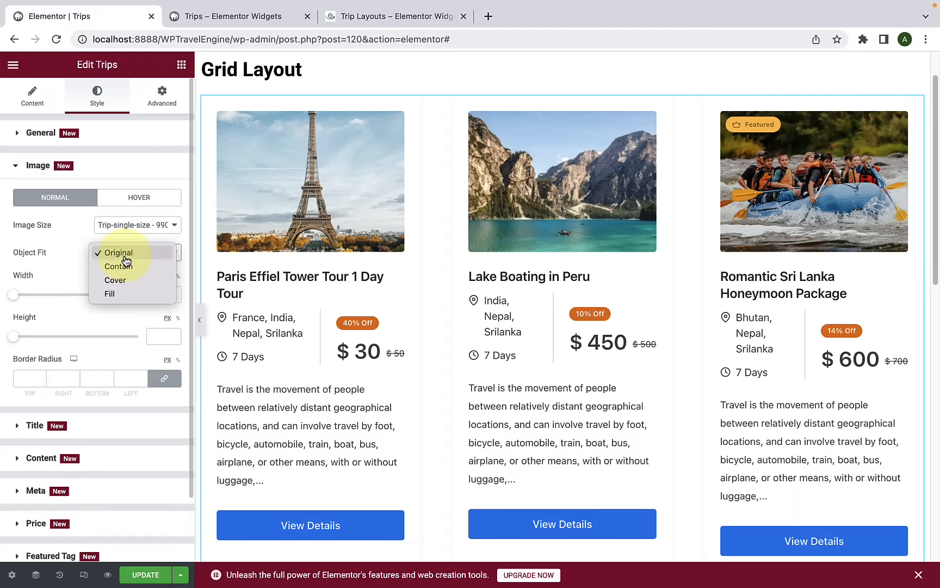
pyautogui.click(131, 266)
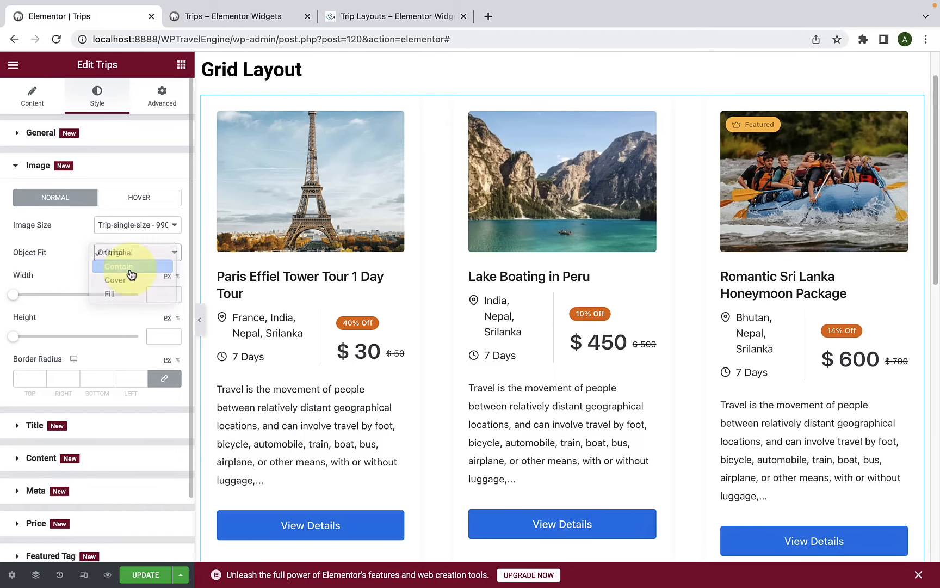
pyautogui.click(136, 255)
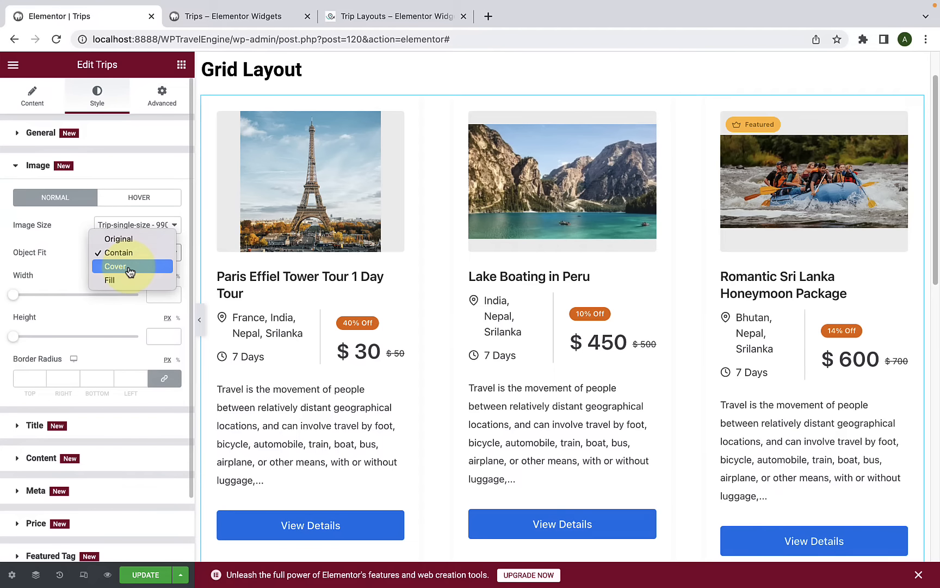
pyautogui.click(129, 270)
pyautogui.click(128, 256)
pyautogui.click(124, 266)
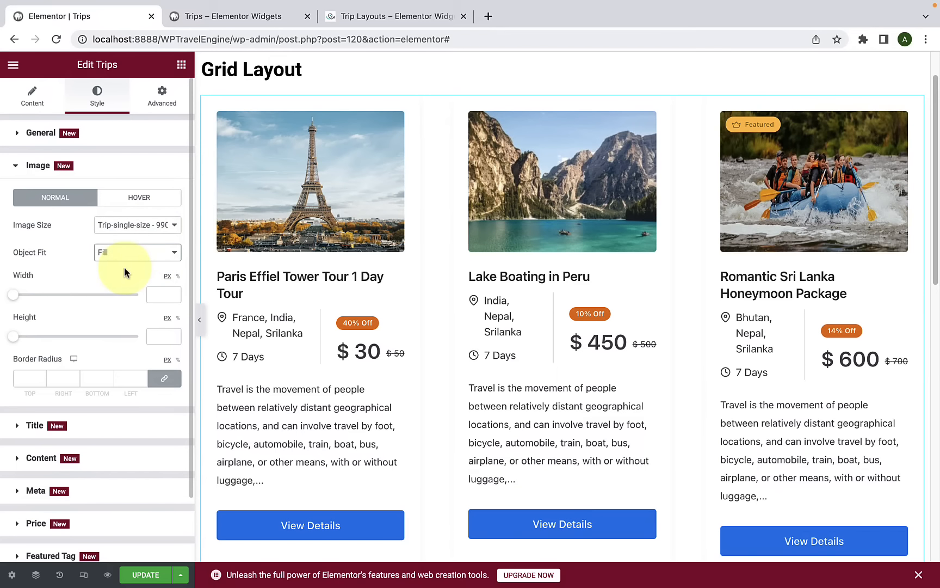
pyautogui.click(136, 254)
pyautogui.click(139, 211)
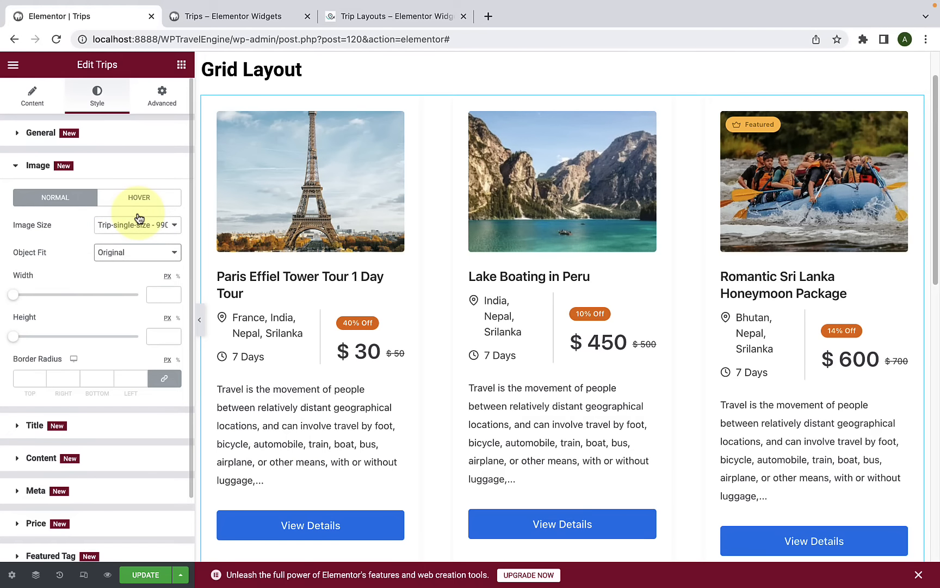
# Step: Set the normal-state width of the trip card images to 385 px
pyautogui.scroll(-1, 22, 302)
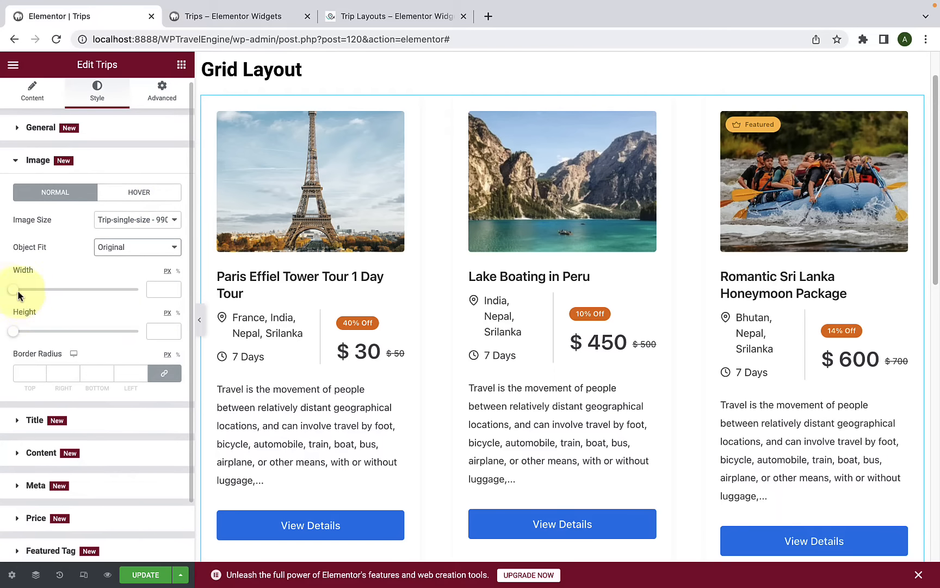
pyautogui.click(13, 294)
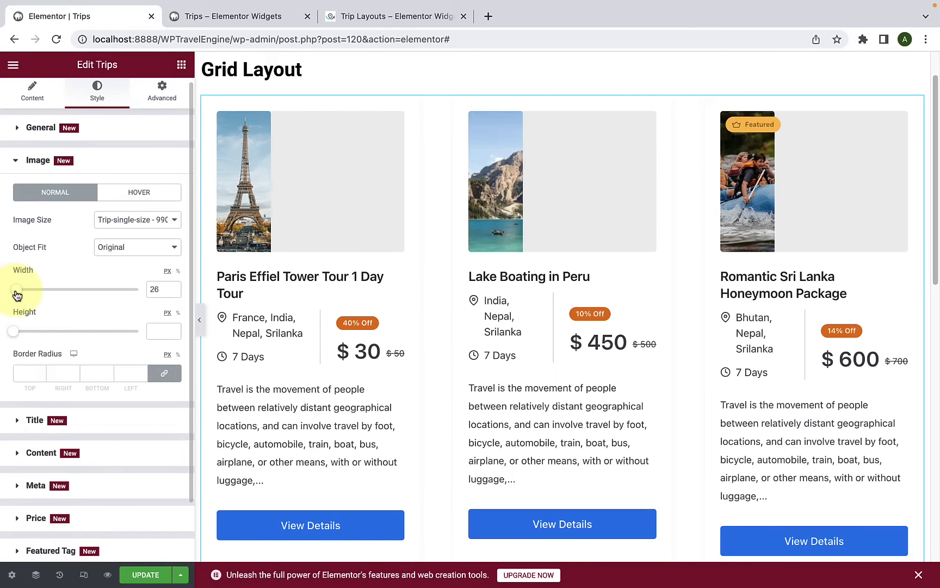
pyautogui.moveTo(13, 294); pyautogui.dragTo(64, 296)
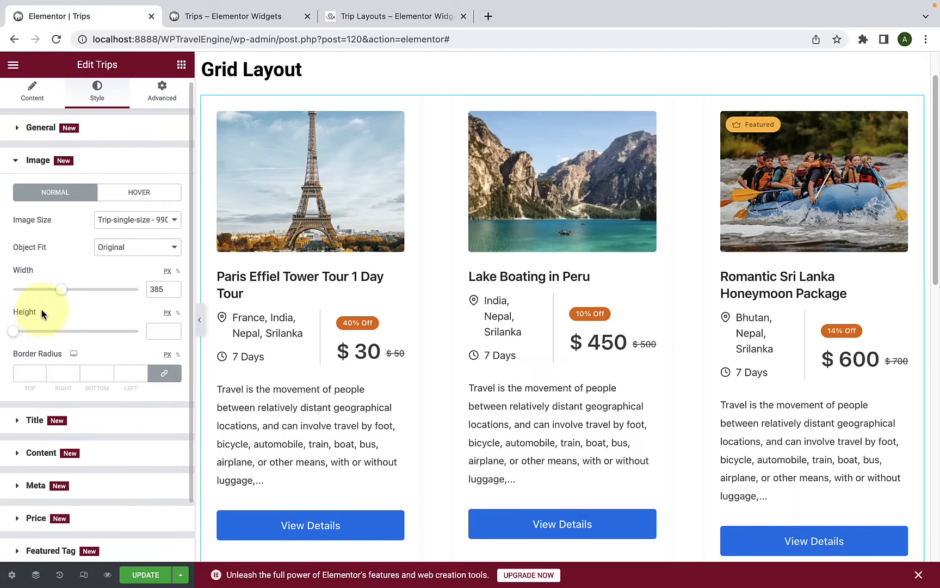
pyautogui.scroll(-1, 44, 333)
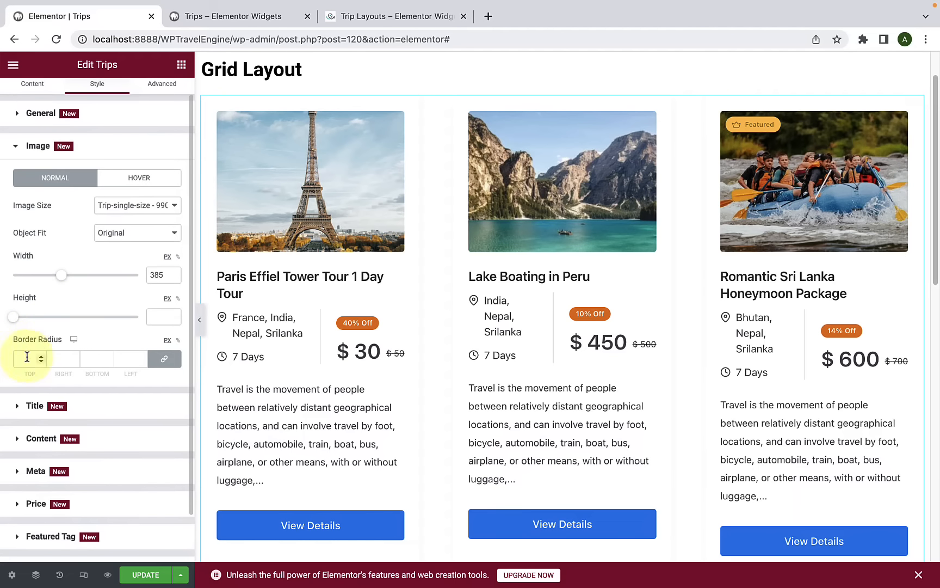
# Step: Review the hover animation types and duration setting available for the trip card images
pyautogui.click(158, 182)
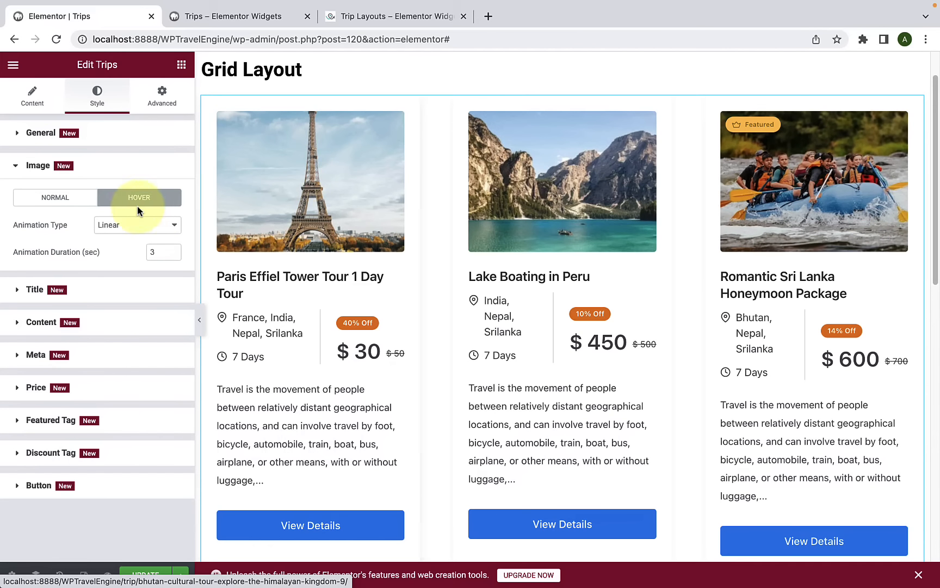
pyautogui.click(137, 228)
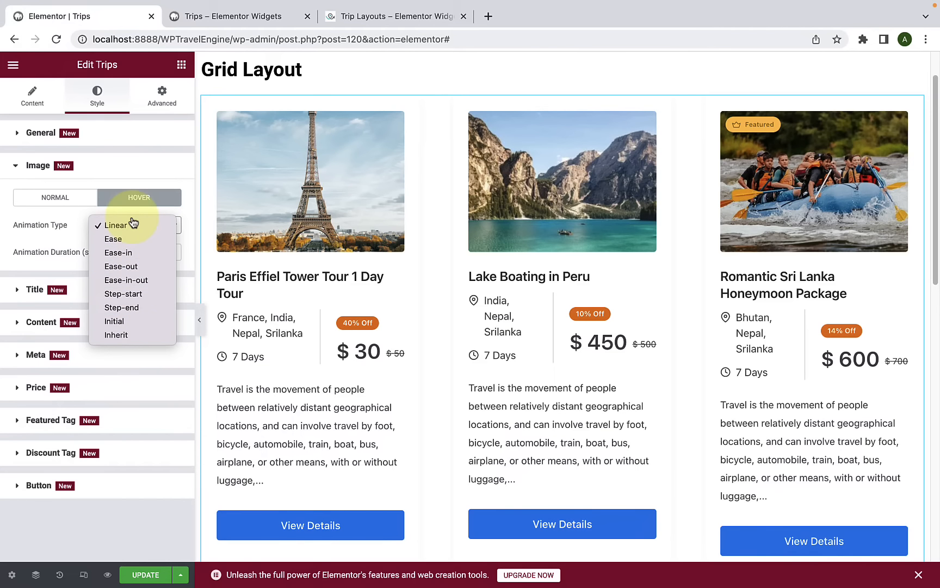
pyautogui.click(53, 238)
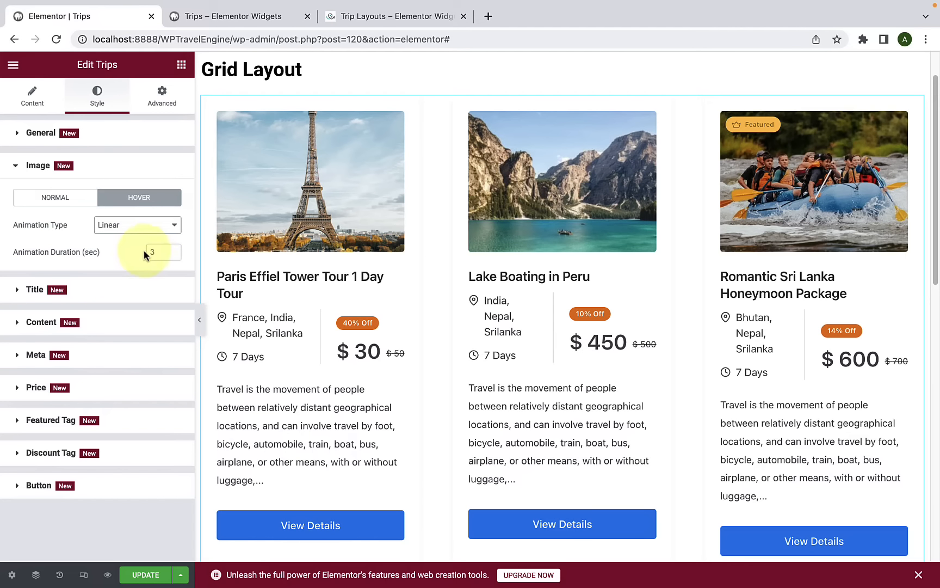
pyautogui.click(123, 226)
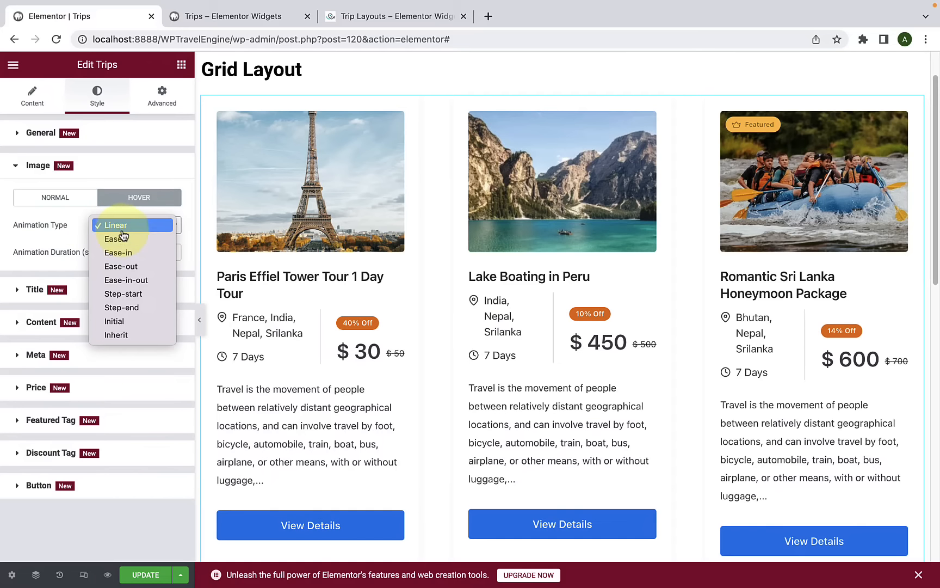
pyautogui.click(75, 238)
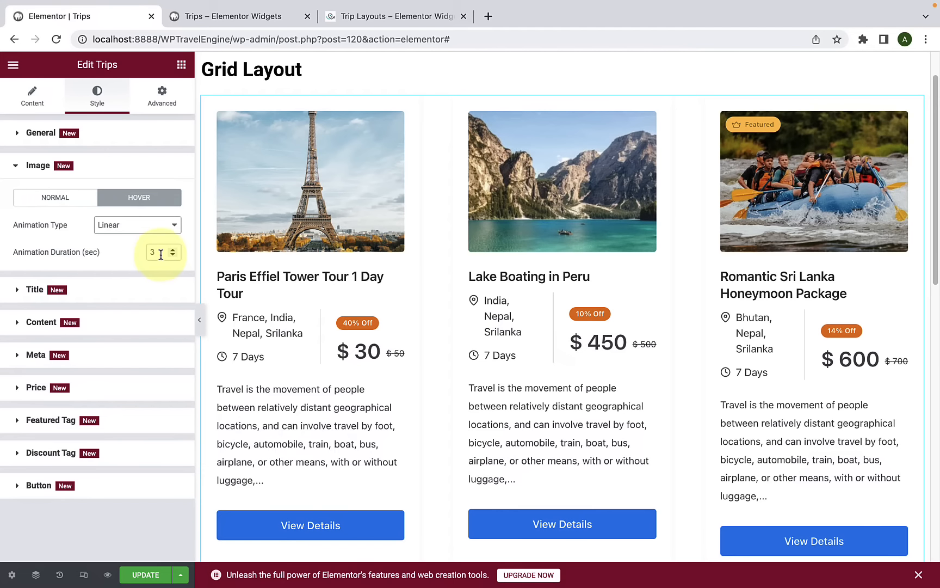
# Step: Open the trip titles' style options and compare their normal and hover settings
pyautogui.click(98, 290)
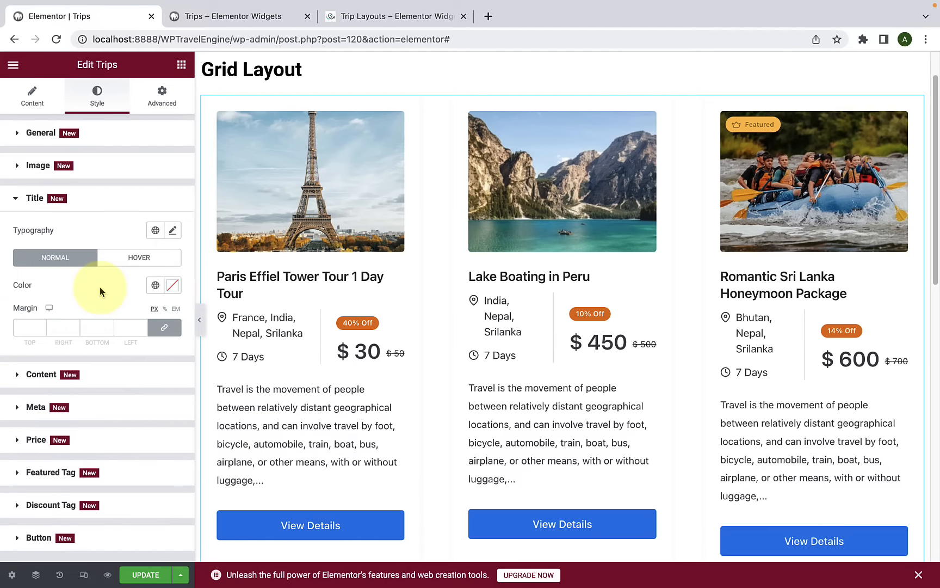
pyautogui.click(123, 256)
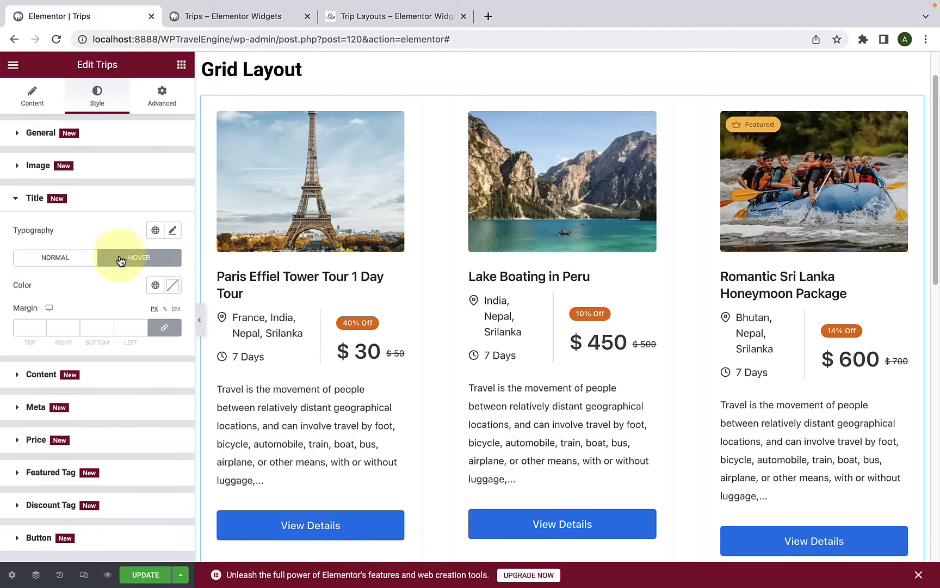
pyautogui.click(69, 262)
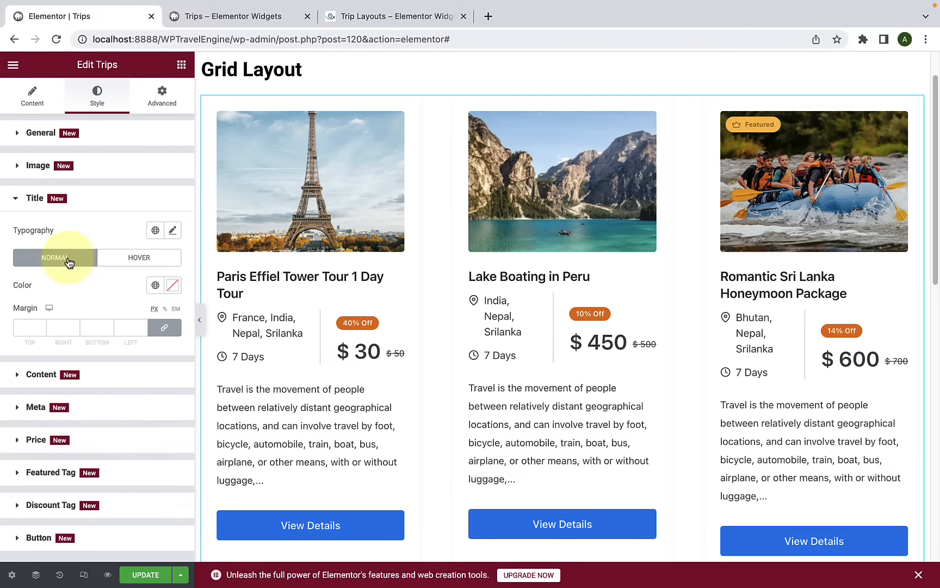
# Step: Try the Georgia font family on the trip titles, look over the typography options and reset the typography to default
pyautogui.click(173, 231)
pyautogui.click(132, 294)
pyautogui.scroll(-3, 128, 370)
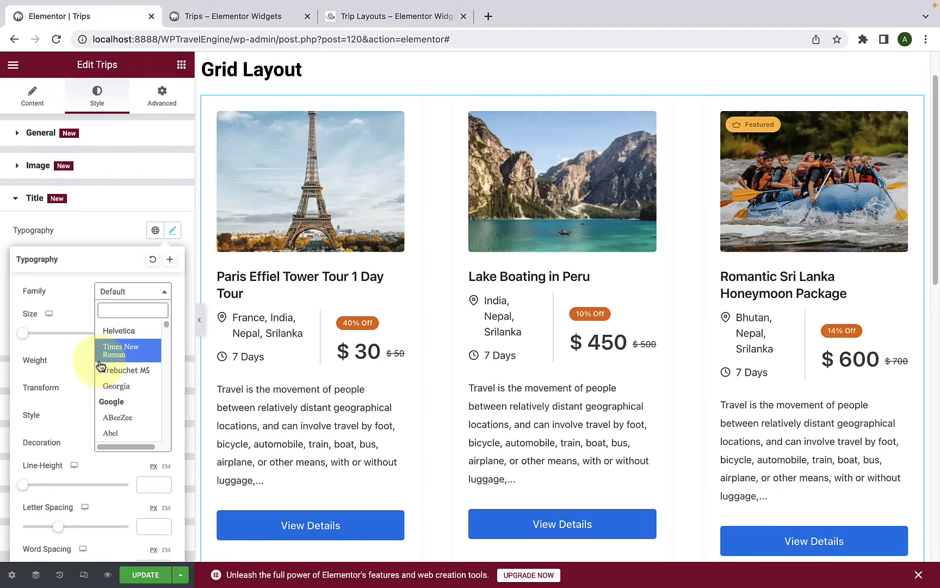
pyautogui.click(129, 384)
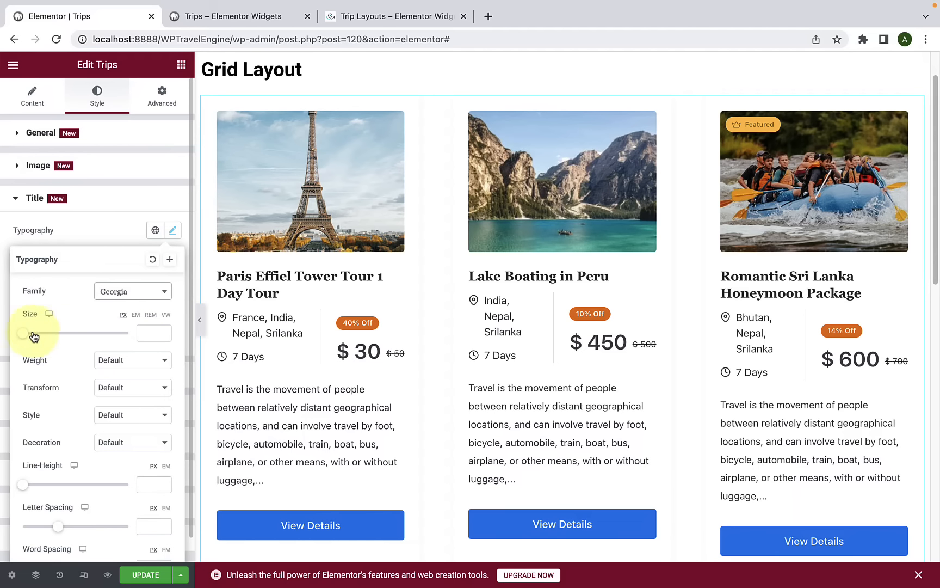
pyautogui.scroll(-1, 35, 383)
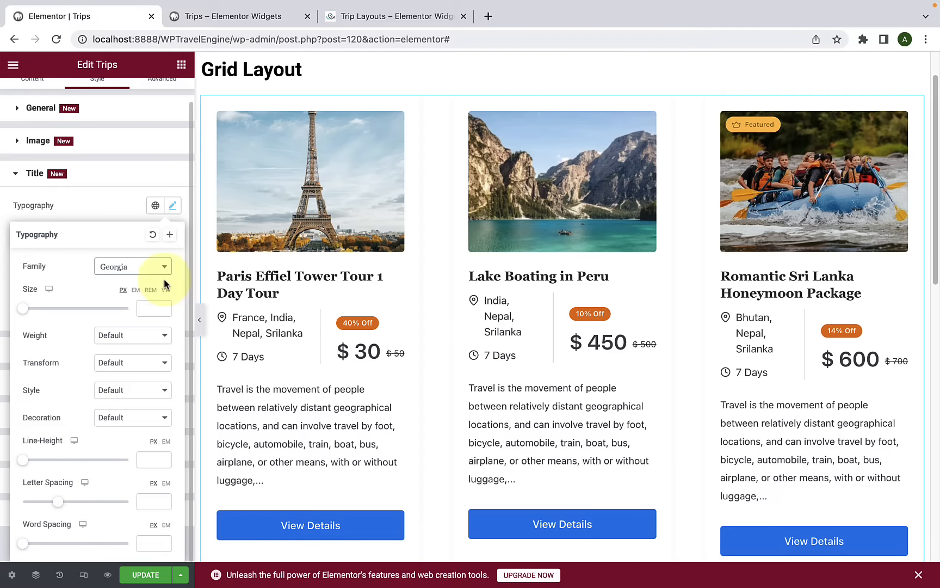
pyautogui.click(154, 236)
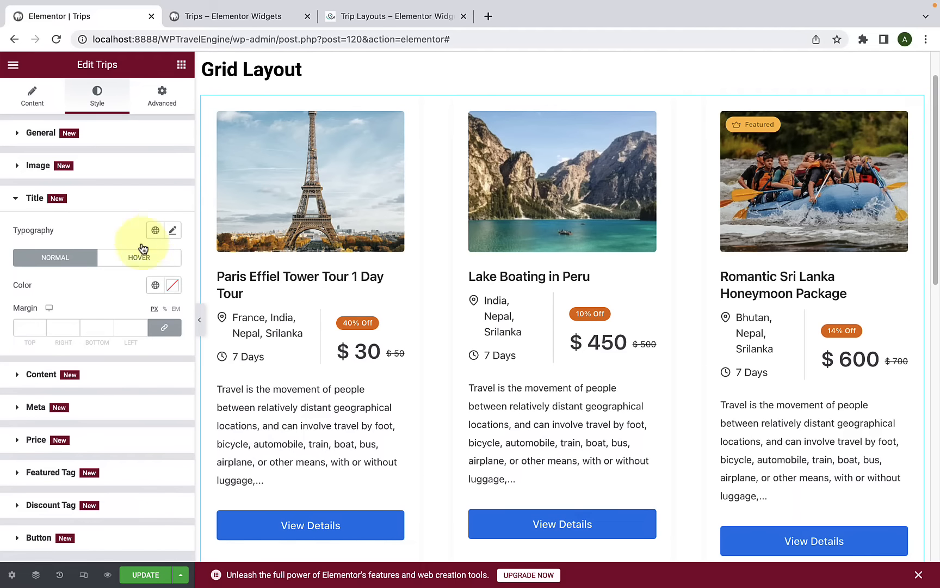
# Step: Set the trip titles' normal-state color to blue #1F71CB
pyautogui.click(172, 285)
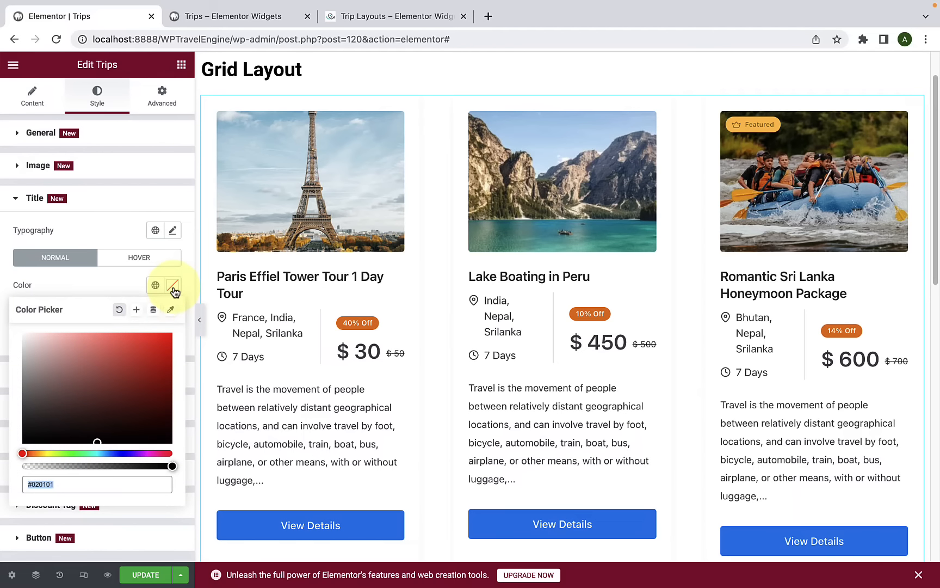
pyautogui.click(123, 453)
pyautogui.moveTo(130, 336); pyautogui.dragTo(149, 355)
pyautogui.moveTo(123, 453); pyautogui.dragTo(110, 453)
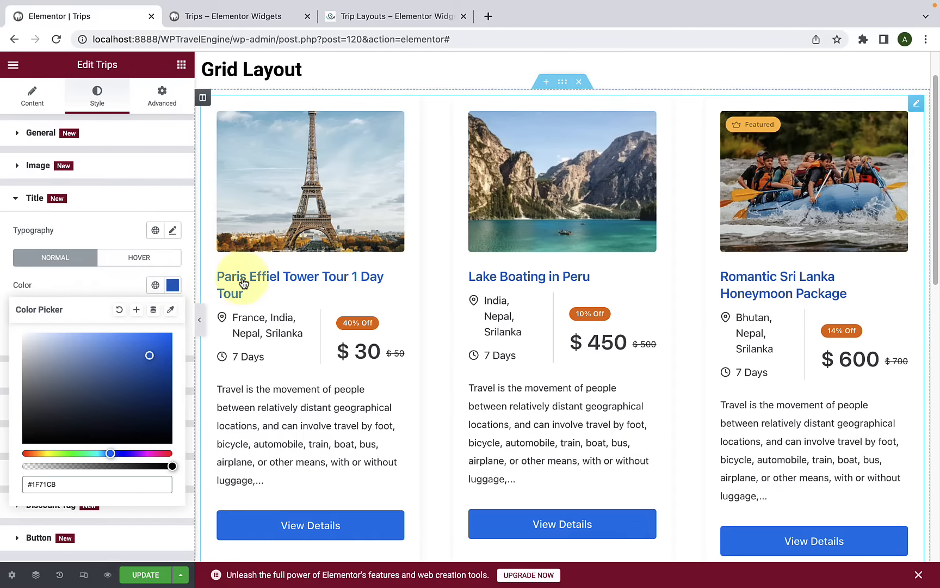
pyautogui.click(99, 281)
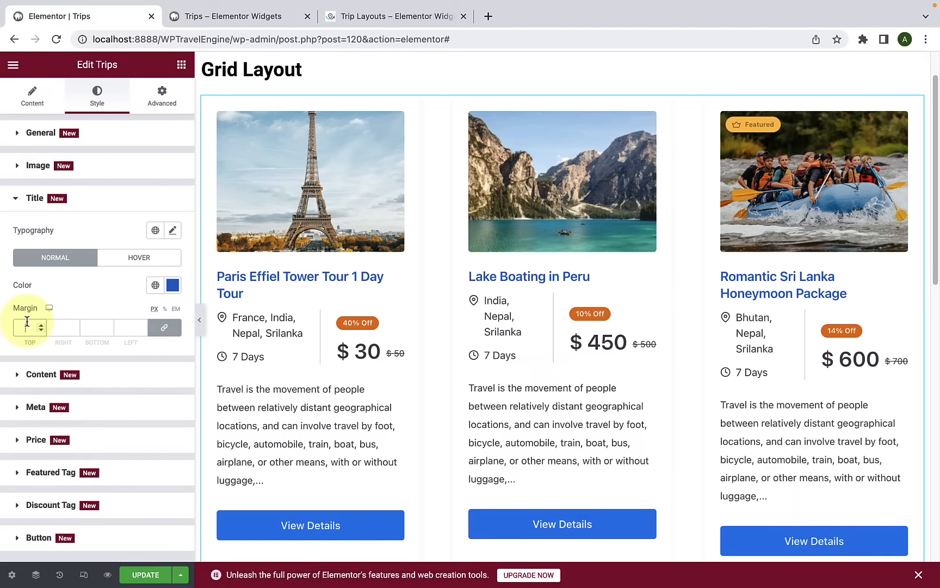
# Step: Try a 5 px margin on all sides of the trip titles and clear it again
pyautogui.click(26, 321)
pyautogui.write('5')
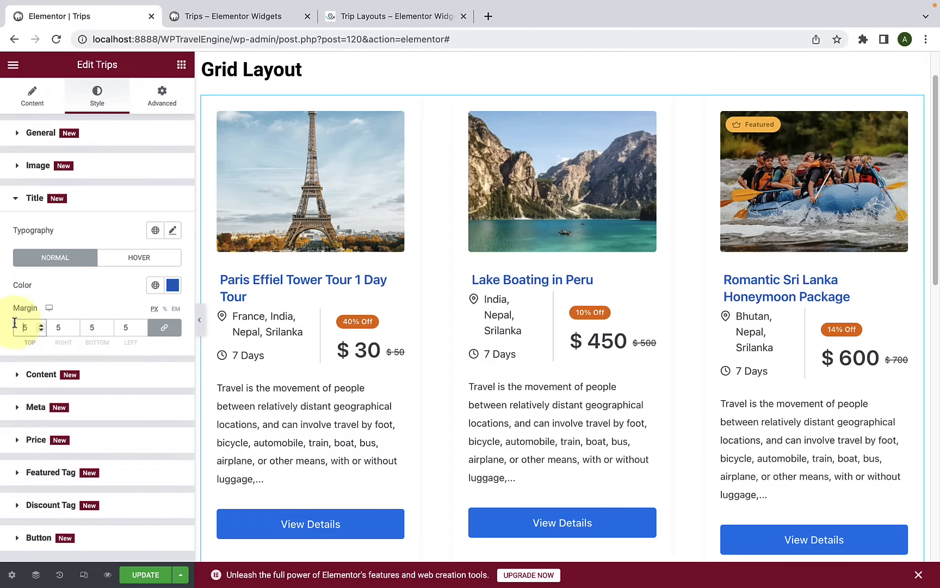
pyautogui.press('BackSpace')
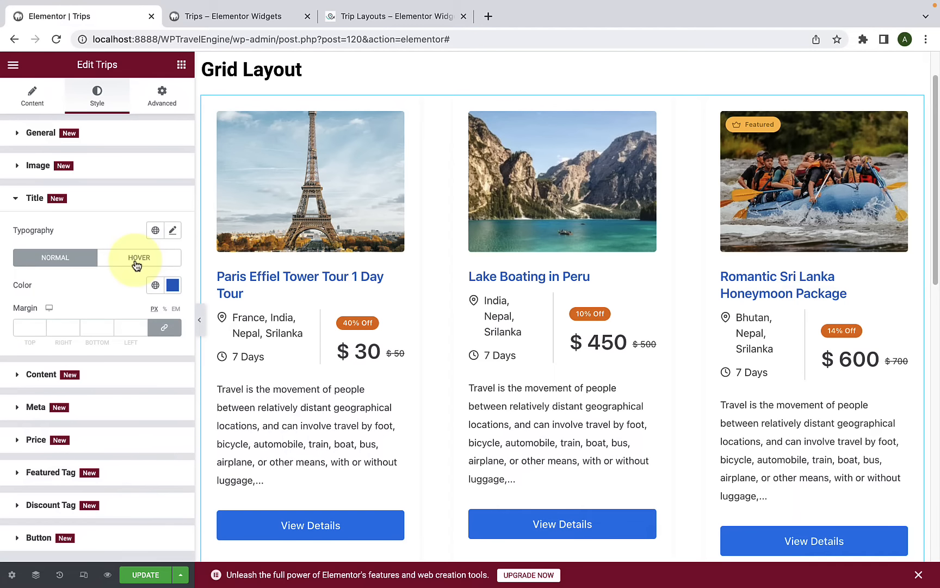
# Step: Set the trip titles' hover-state color to near-black #171515
pyautogui.click(137, 265)
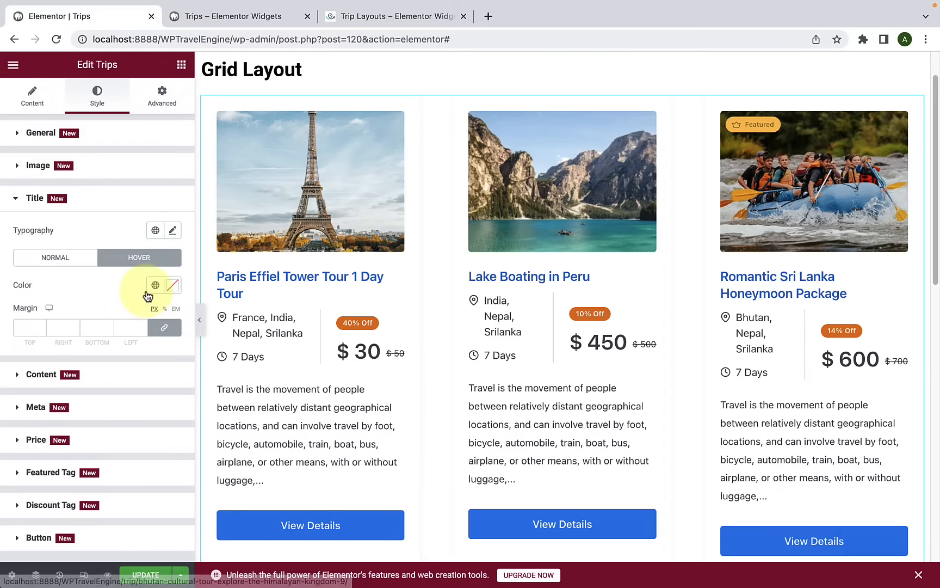
pyautogui.click(175, 290)
pyautogui.click(39, 433)
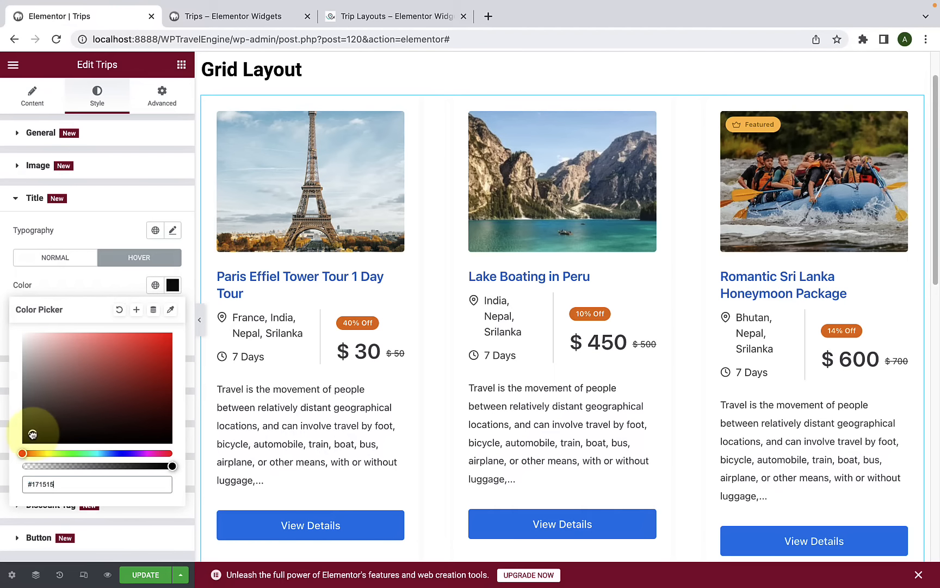
pyautogui.click(98, 276)
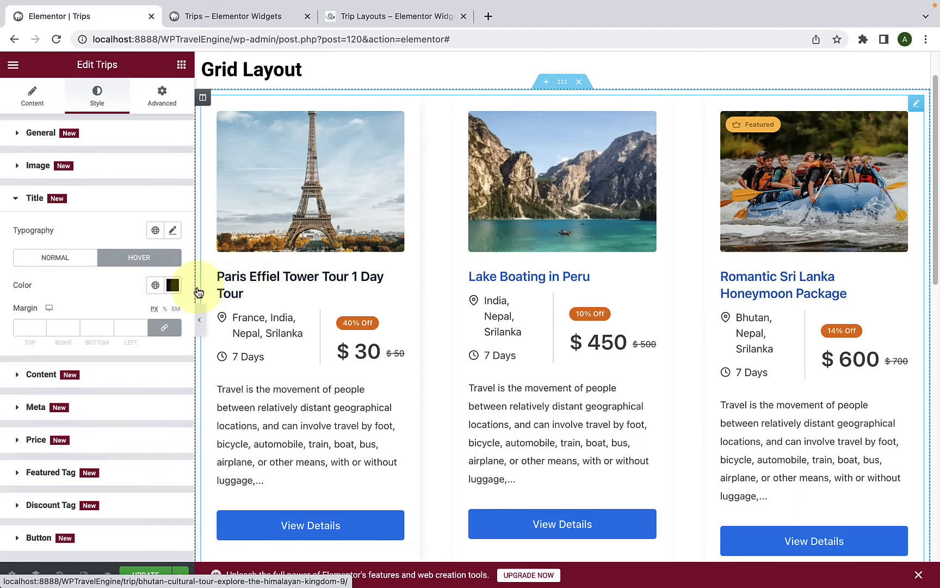
# Step: Open the trip cards' content style options and review the font families and other typography settings for the description text
pyautogui.click(40, 377)
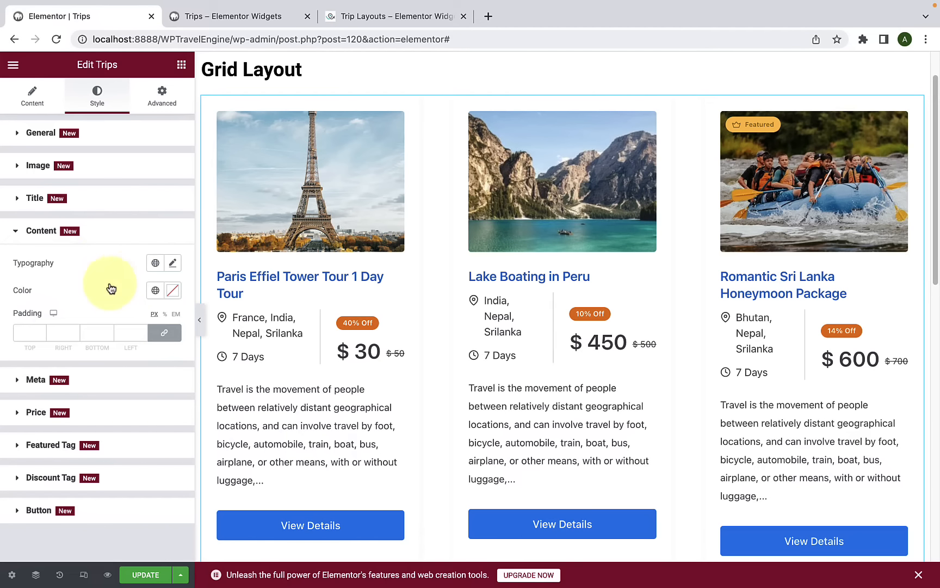
pyautogui.scroll(-3, 278, 348)
pyautogui.click(172, 263)
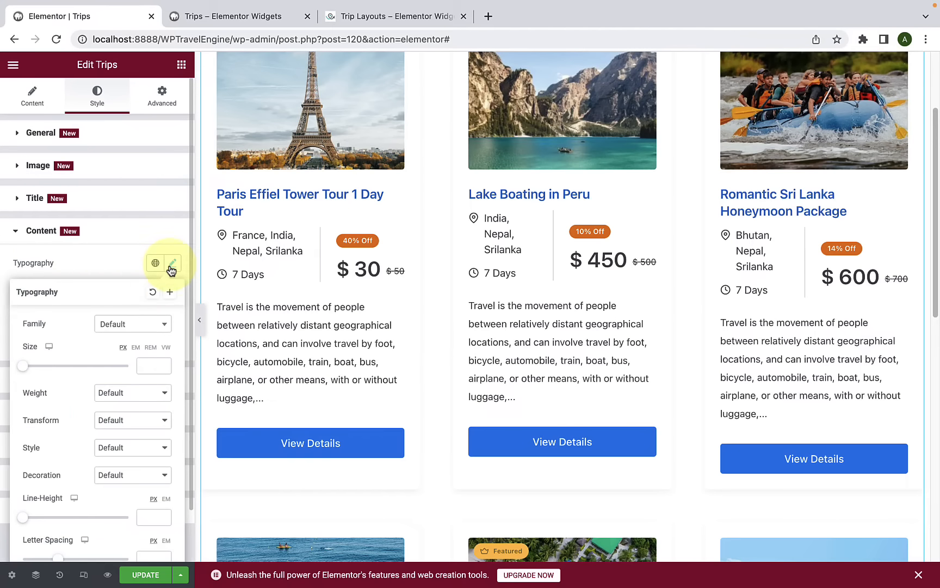
pyautogui.scroll(-1, 104, 433)
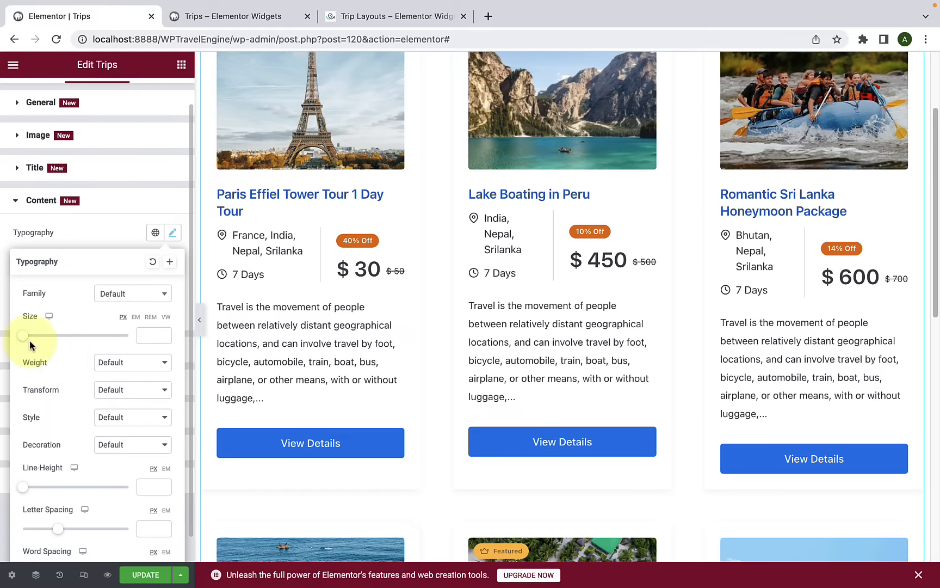
pyautogui.click(143, 294)
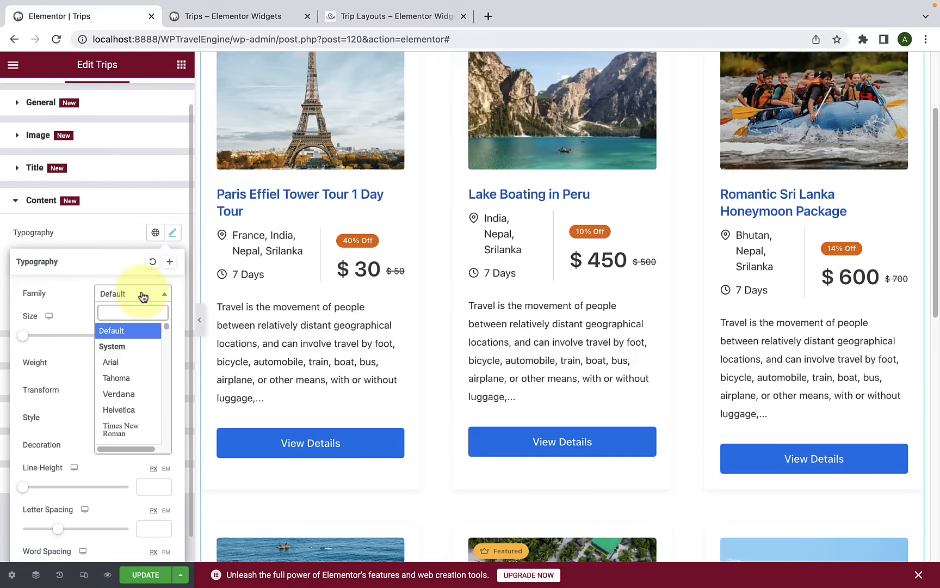
pyautogui.scroll(-2, 121, 401)
pyautogui.click(70, 301)
pyautogui.scroll(-1, 67, 400)
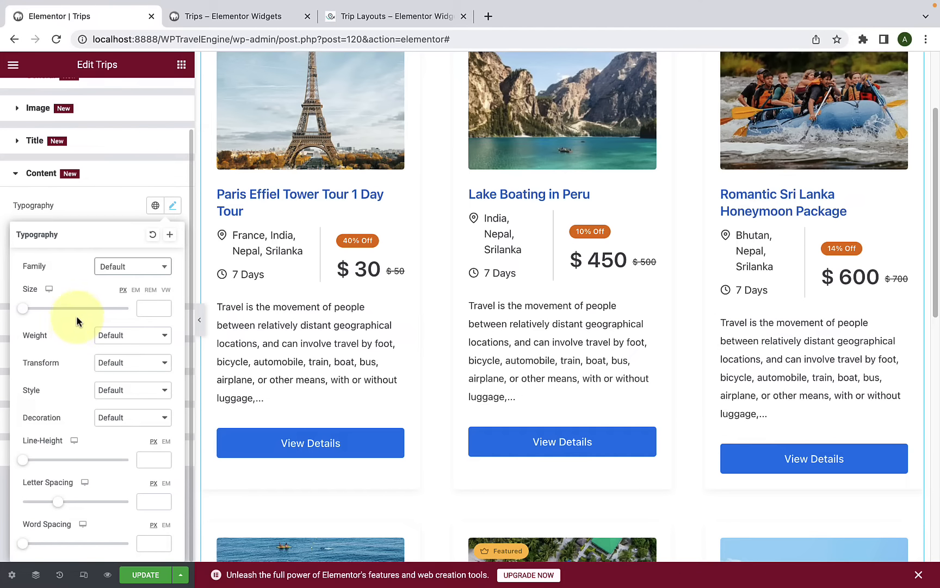
pyautogui.click(94, 204)
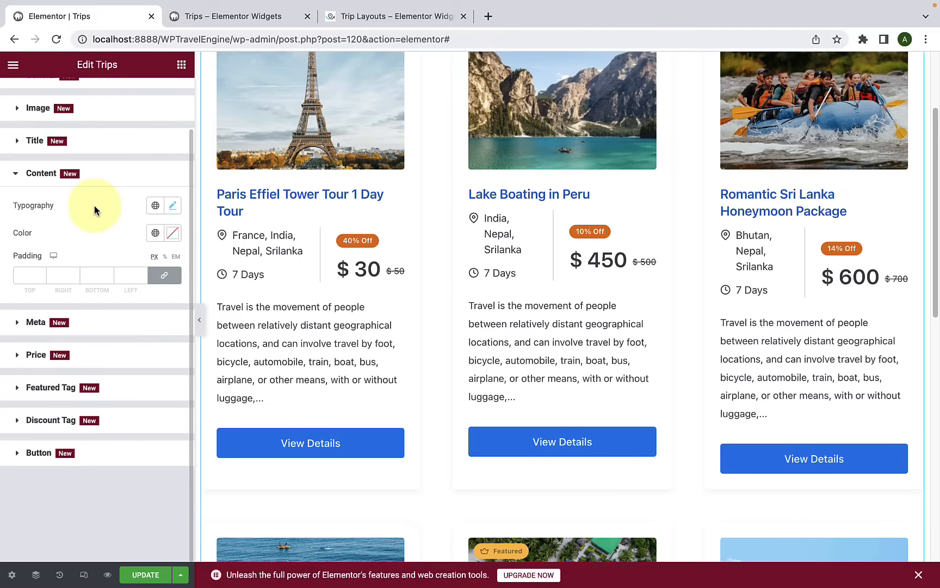
# Step: Try the dark red color #B33939 on the trip description text and clear it again
pyautogui.click(172, 234)
pyautogui.click(125, 315)
pyautogui.scroll(1, 126, 320)
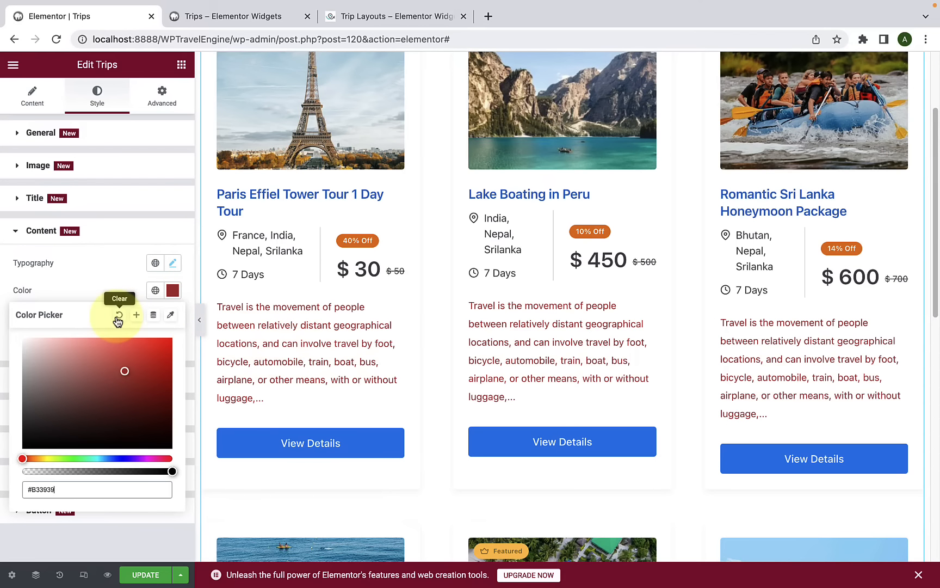
pyautogui.click(119, 318)
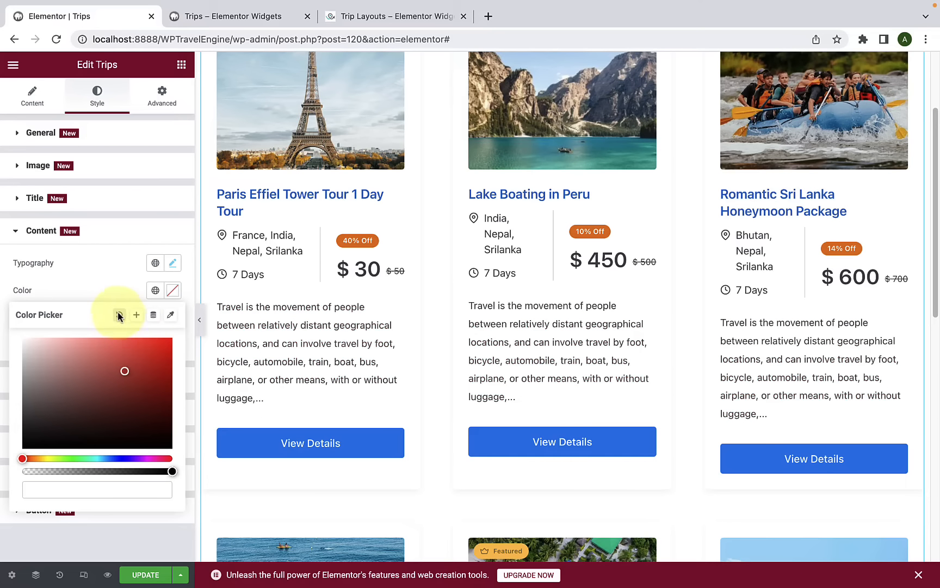
pyautogui.click(70, 276)
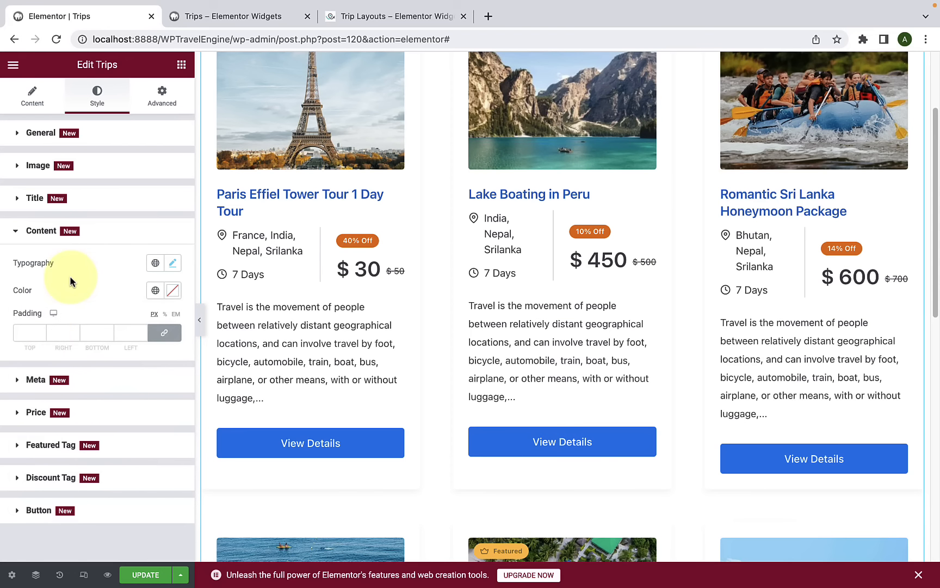
# Step: Open the trip cards' meta style options and review the typography settings available for the meta text
pyautogui.click(34, 381)
pyautogui.scroll(-1, 119, 338)
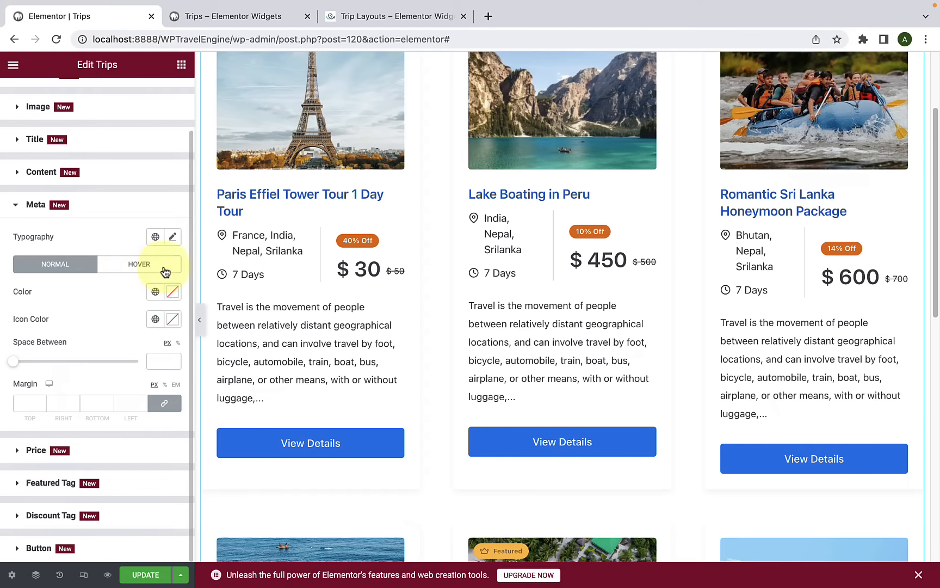
pyautogui.click(173, 236)
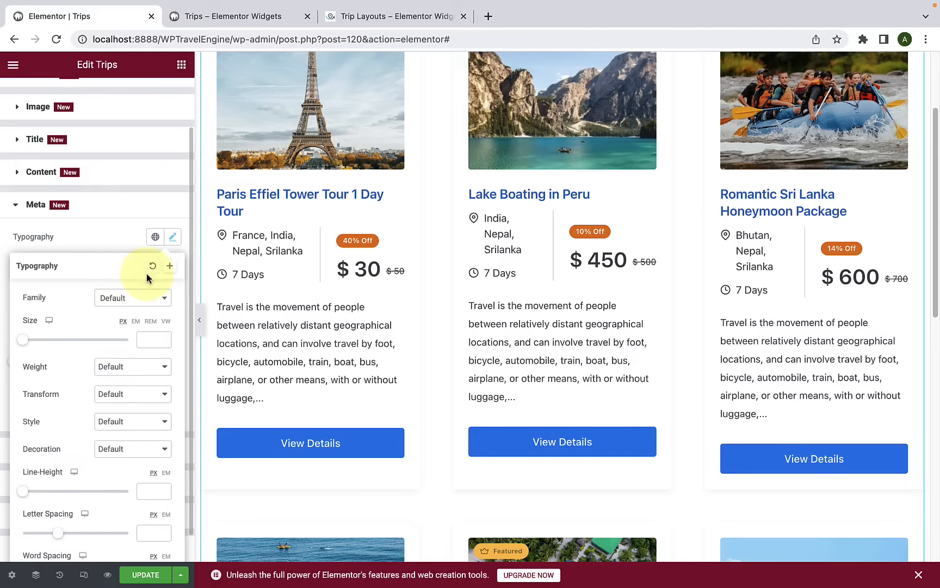
pyautogui.scroll(-1, 125, 326)
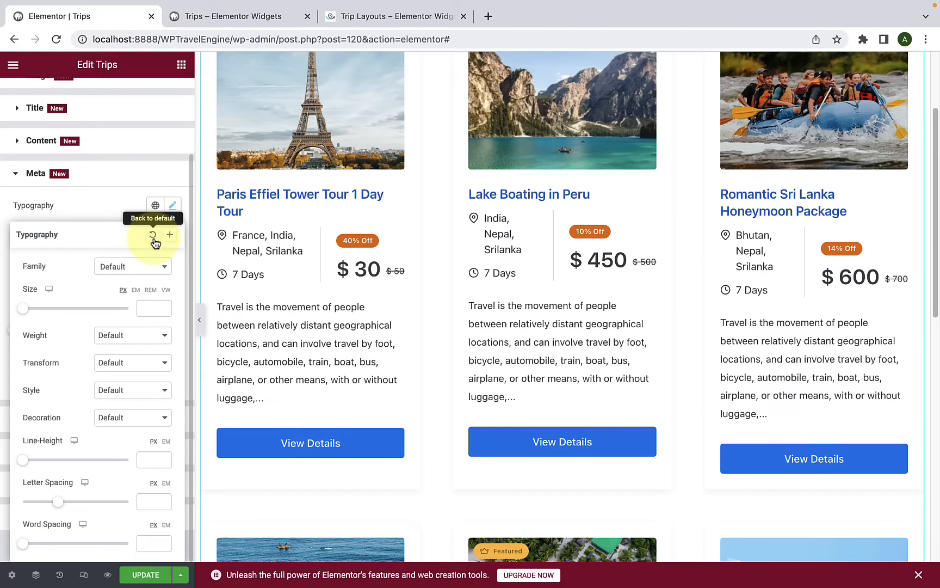
pyautogui.click(111, 205)
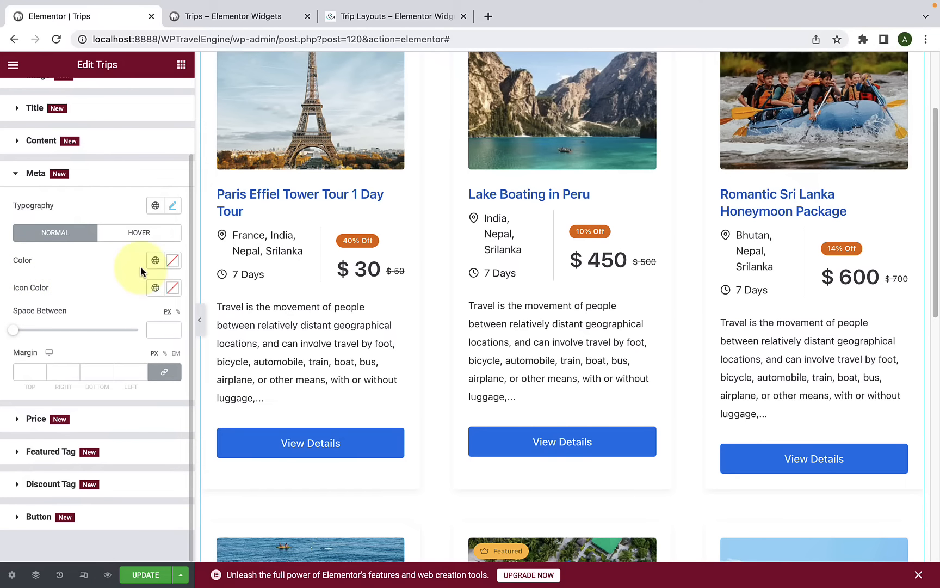
# Step: Set the meta text's normal-state color to the muted purple #A86D8A
pyautogui.click(173, 262)
pyautogui.click(144, 308)
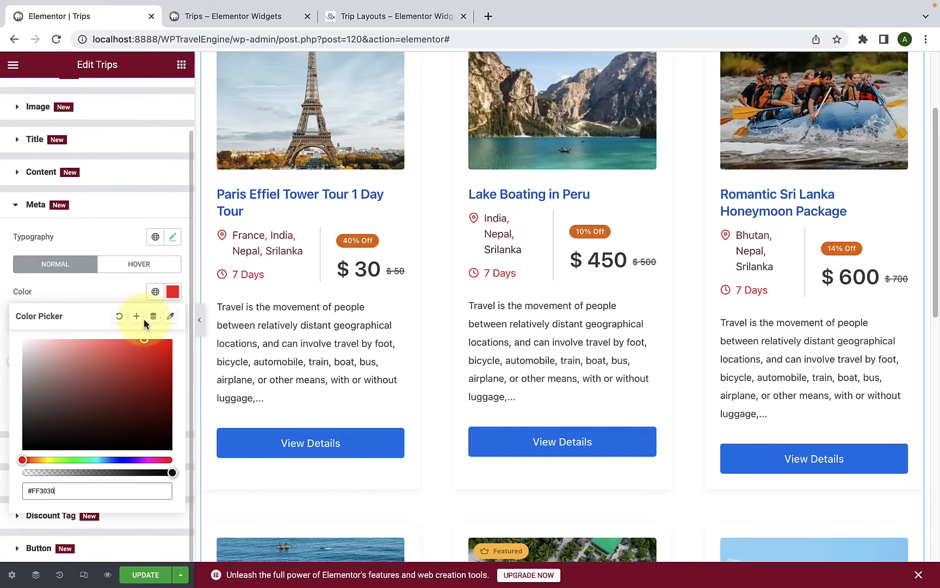
pyautogui.click(75, 377)
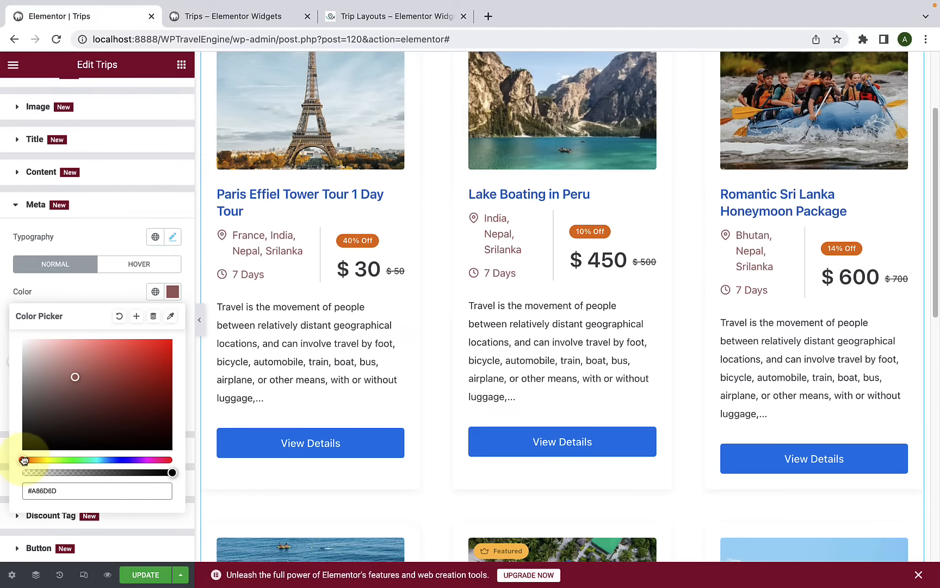
pyautogui.moveTo(22, 460); pyautogui.dragTo(158, 446)
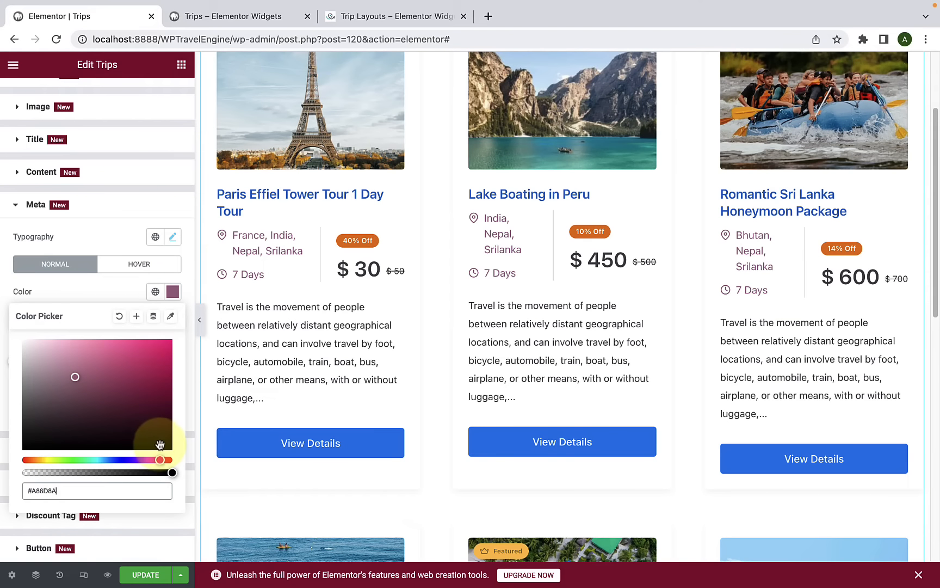
pyautogui.click(101, 293)
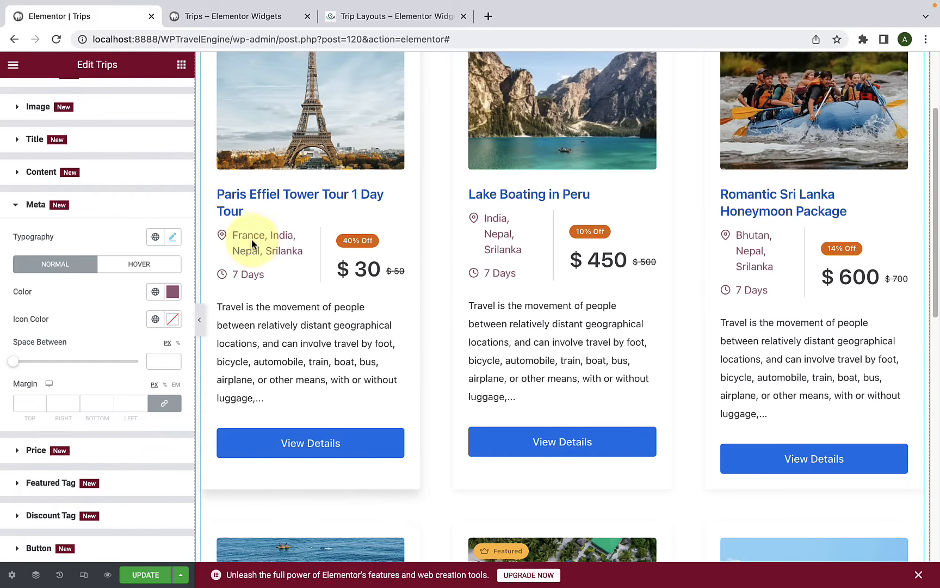
# Step: Set the meta icons' color to dark blue #1B5981
pyautogui.click(169, 320)
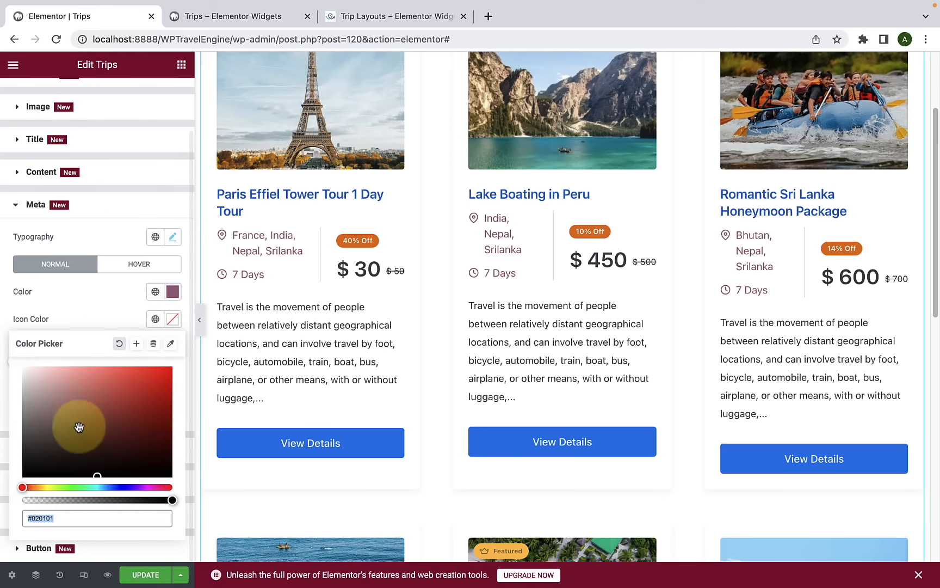
pyautogui.click(46, 462)
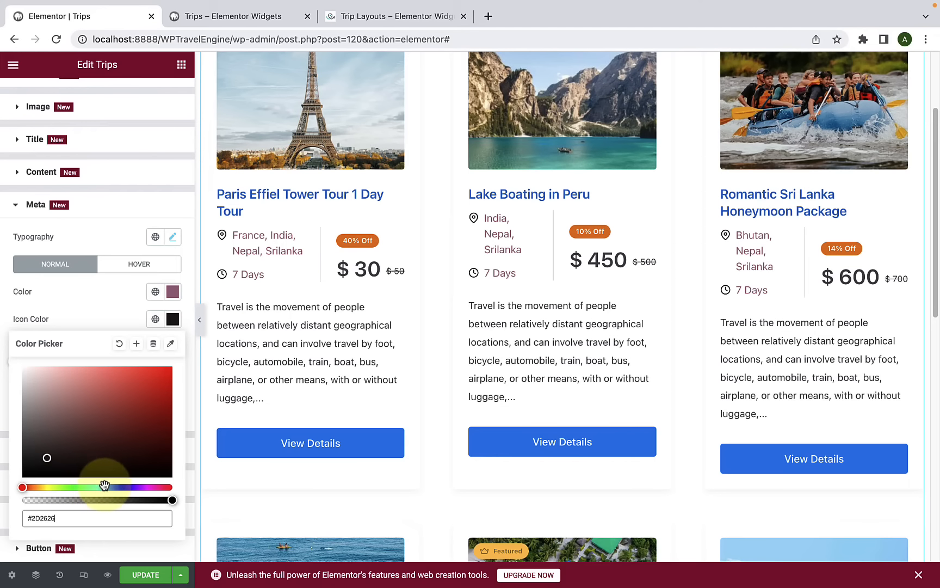
pyautogui.moveTo(105, 487)
pyautogui.mouseDown()
pyautogui.moveTo(130, 400)
pyautogui.moveTo(147, 399)
pyautogui.moveTo(140, 422)
pyautogui.mouseUp()
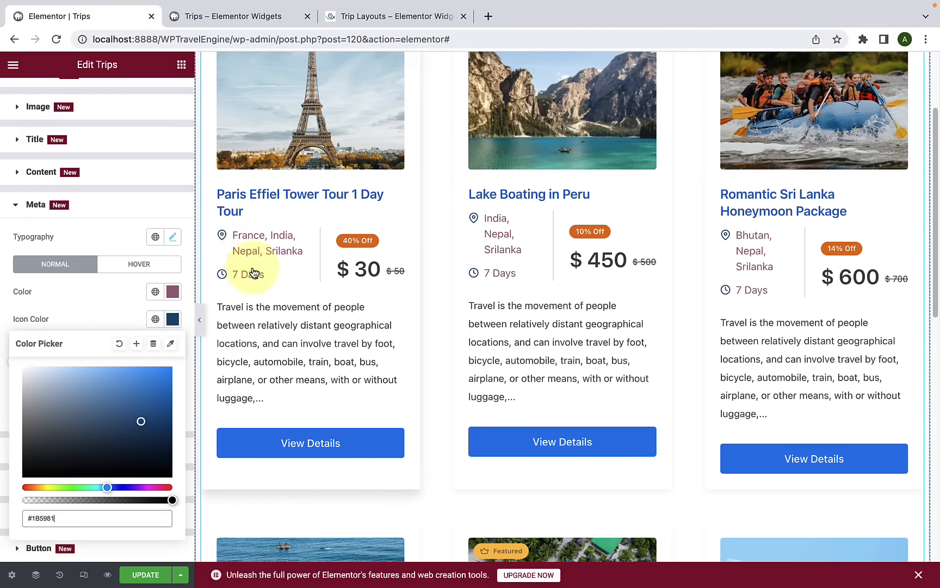
# Step: Set the meta text's hover-state color to near-black #1B1818
pyautogui.click(135, 269)
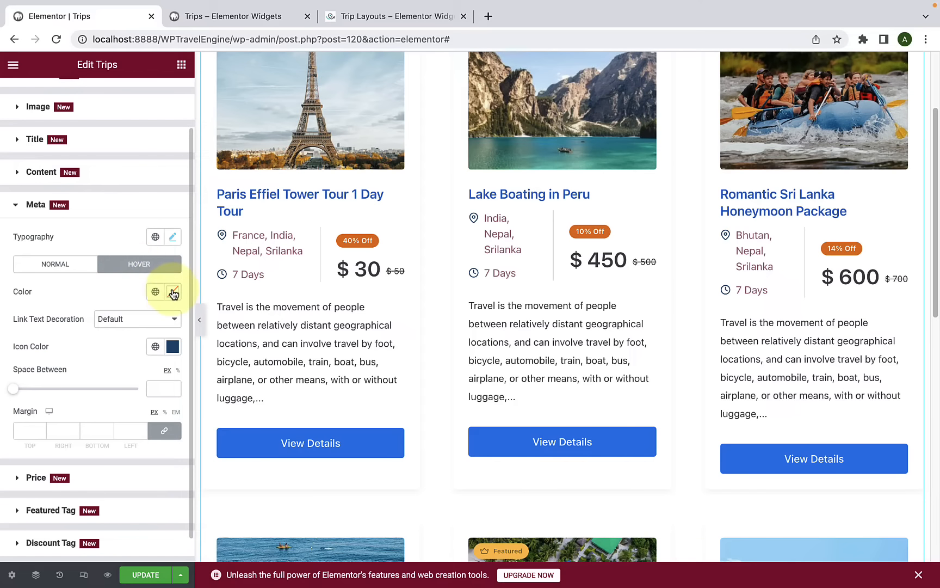
pyautogui.click(175, 292)
pyautogui.click(40, 438)
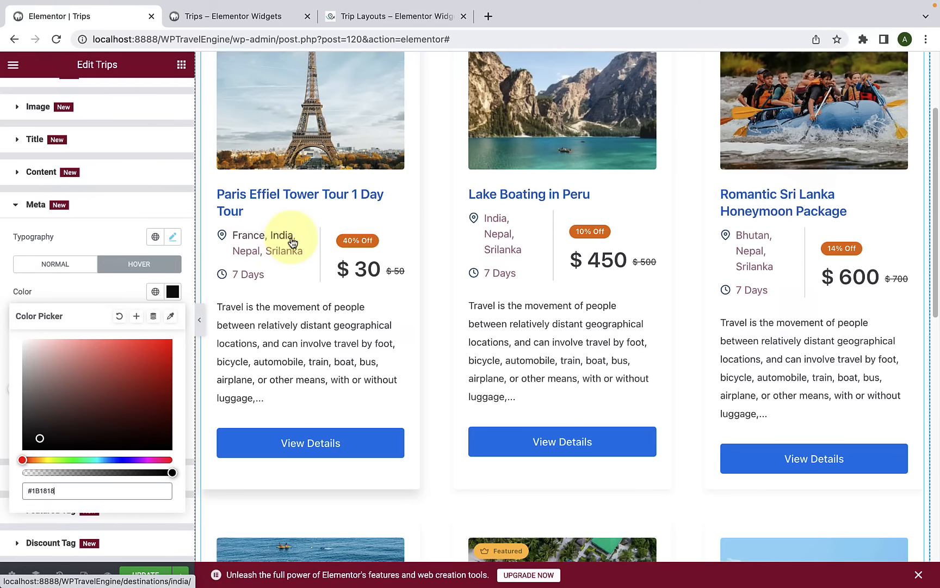
pyautogui.click(96, 285)
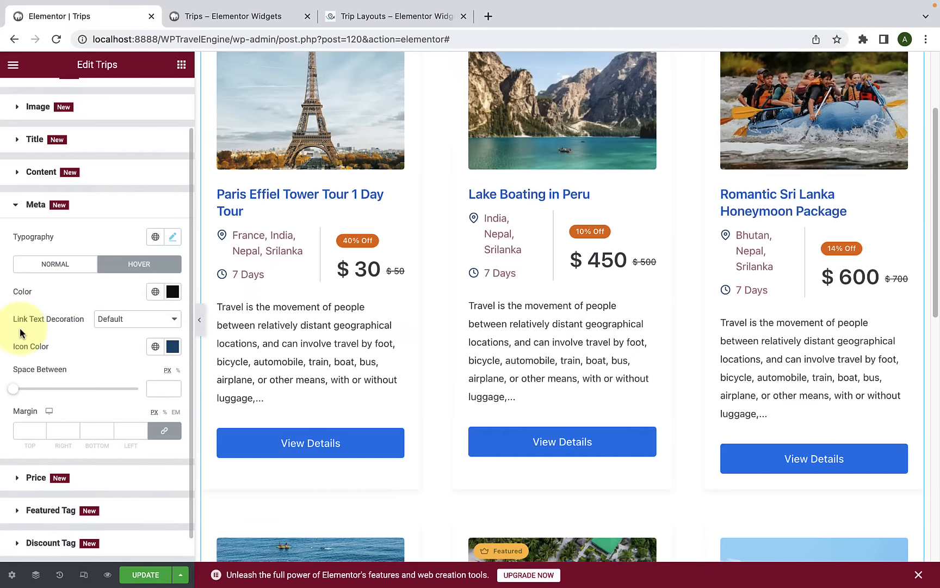
# Step: Set the space between the trip cards' meta items to 18 px
pyautogui.scroll(-1, 26, 324)
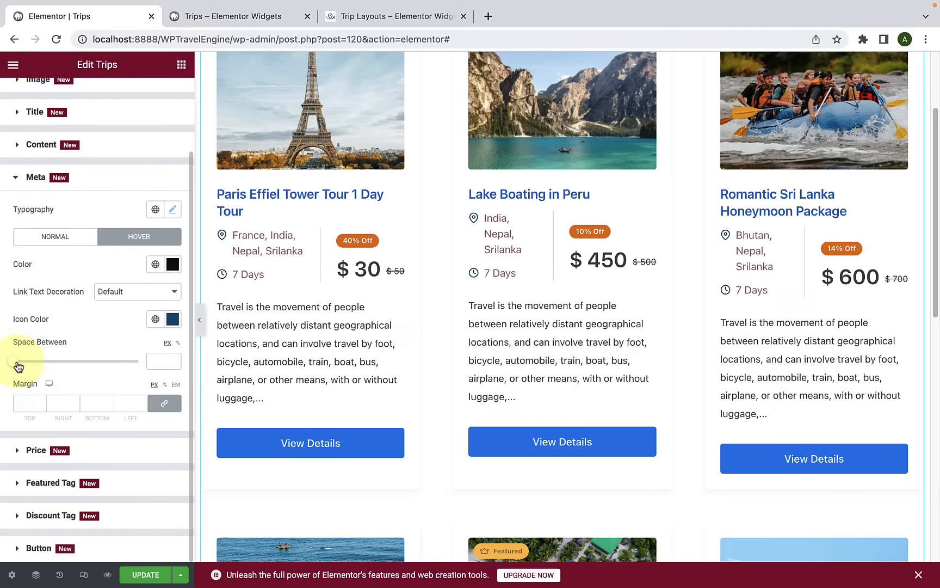
pyautogui.moveTo(18, 367); pyautogui.dragTo(41, 370)
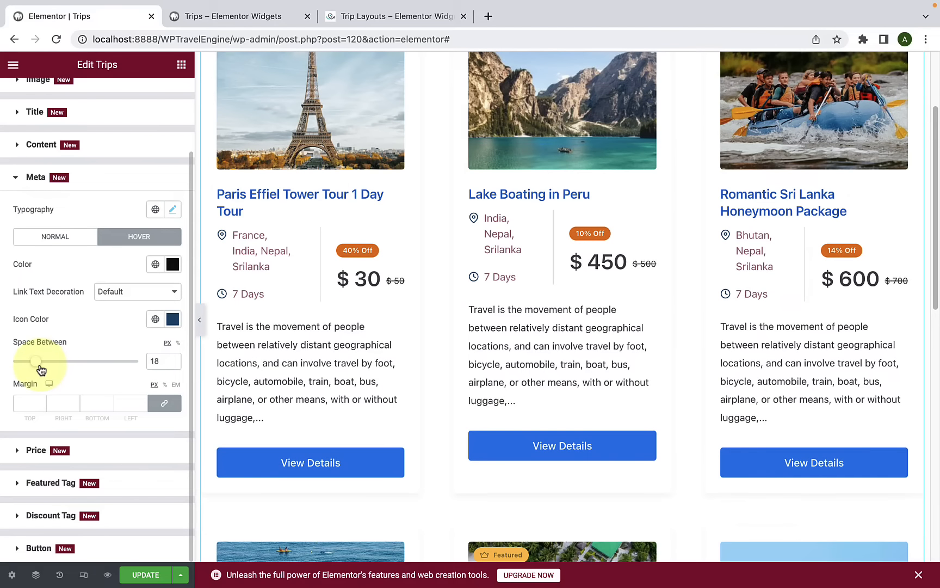
# Step: Clear the custom meta colors: the icon color and the hover-state and normal-state text colors
pyautogui.click(172, 319)
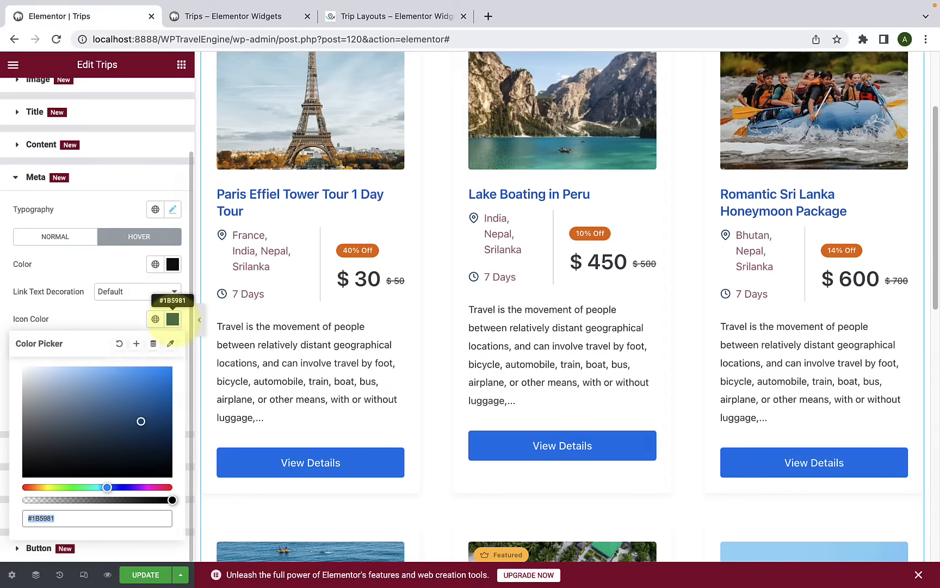
pyautogui.click(172, 263)
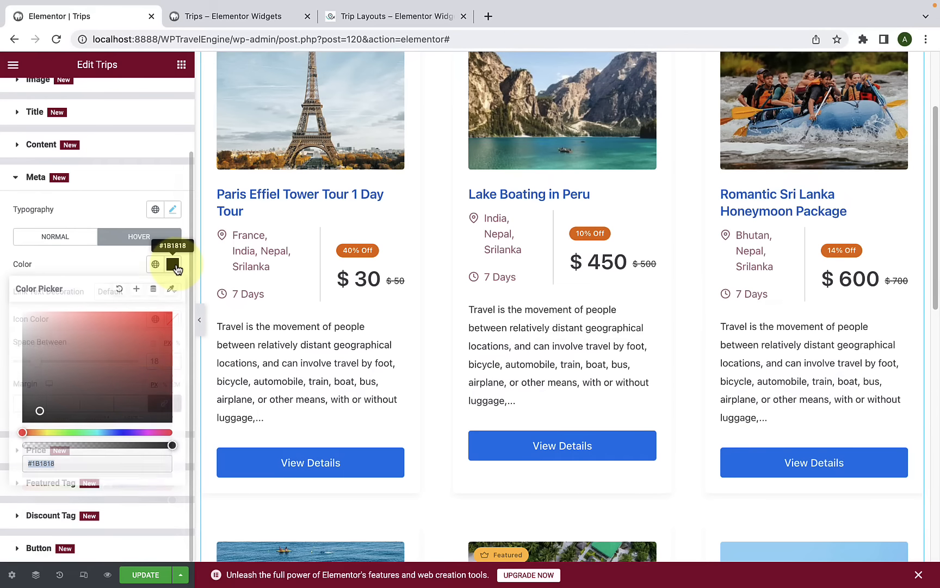
pyautogui.click(120, 288)
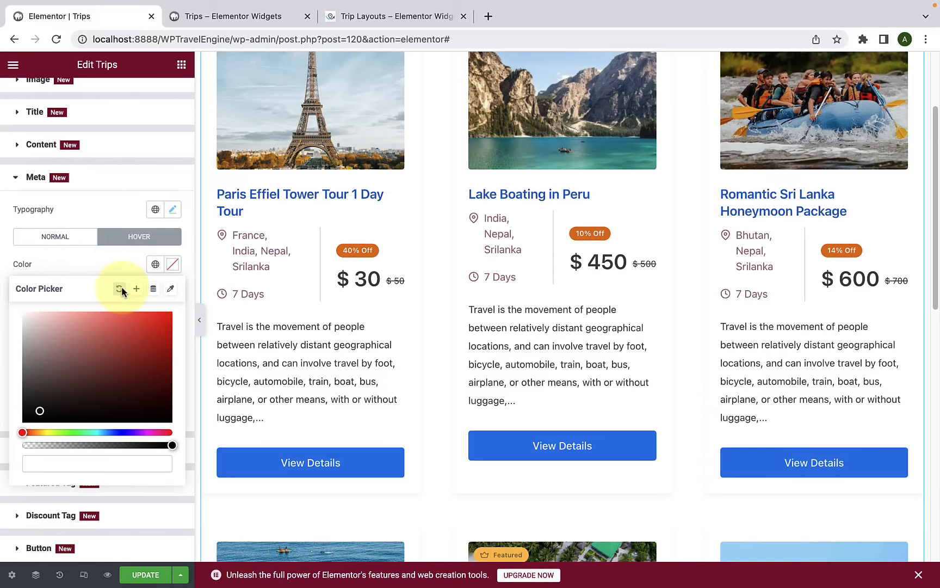
pyautogui.click(81, 262)
pyautogui.click(80, 253)
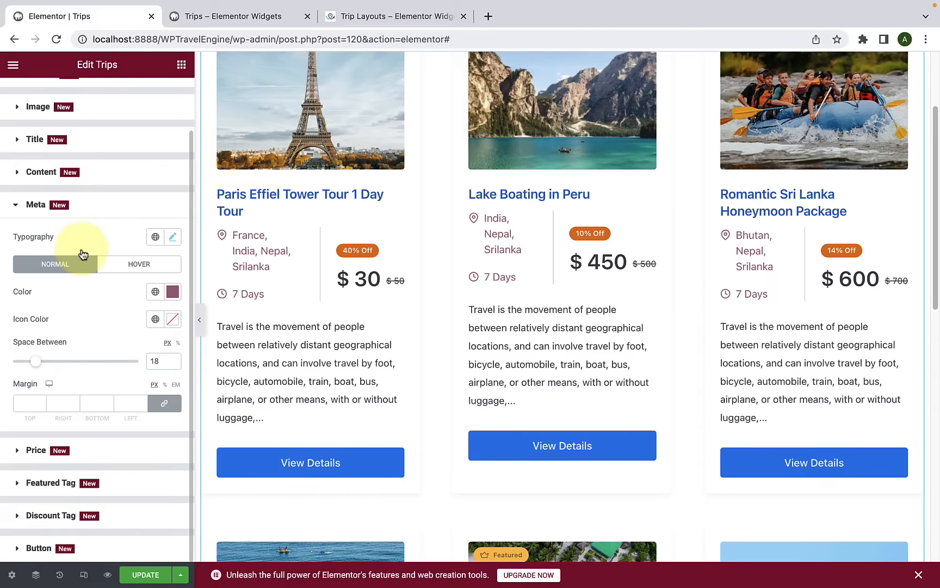
pyautogui.click(172, 291)
pyautogui.click(121, 318)
pyautogui.click(108, 291)
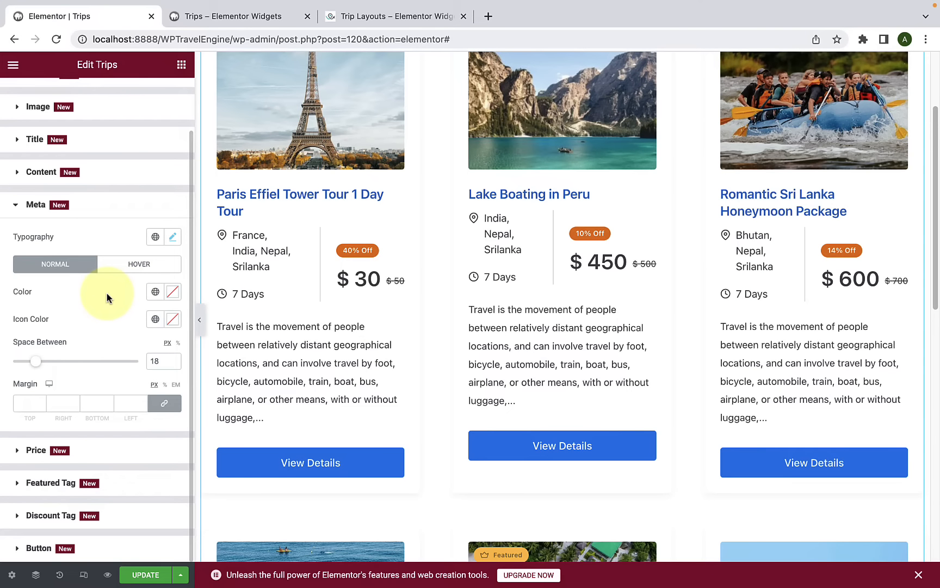
# Step: Open the price style options and review the typography settings for the strikeout price
pyautogui.click(62, 455)
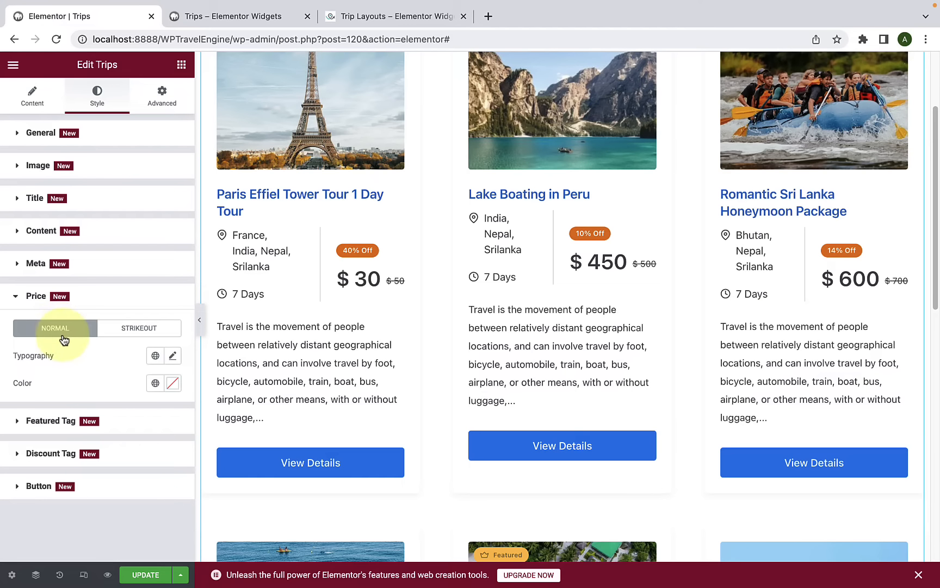
pyautogui.click(133, 329)
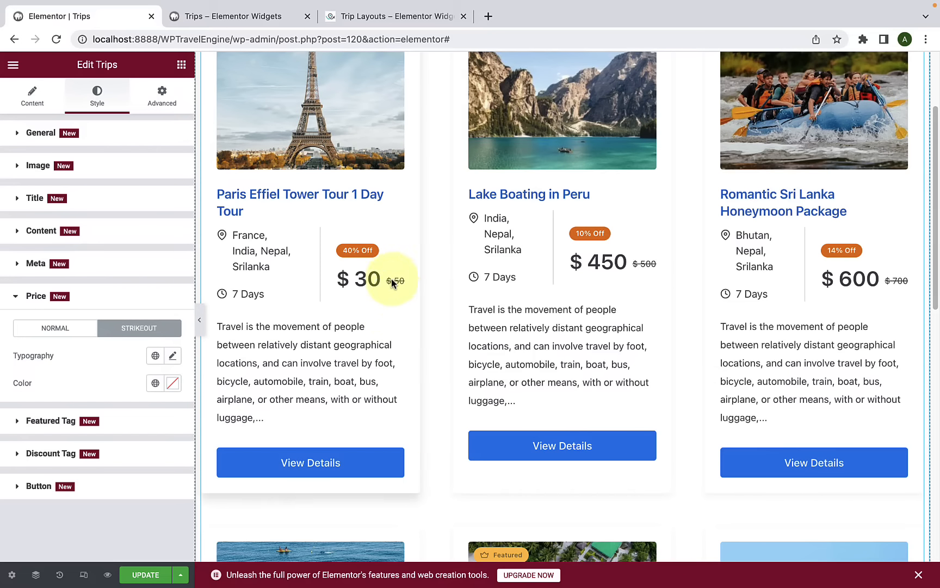
pyautogui.click(174, 357)
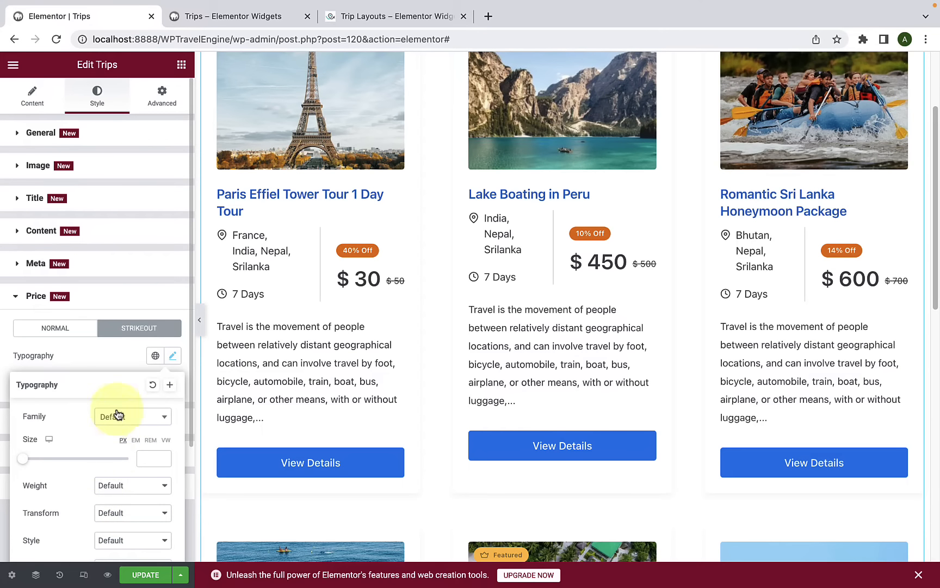
pyautogui.scroll(-3, 119, 429)
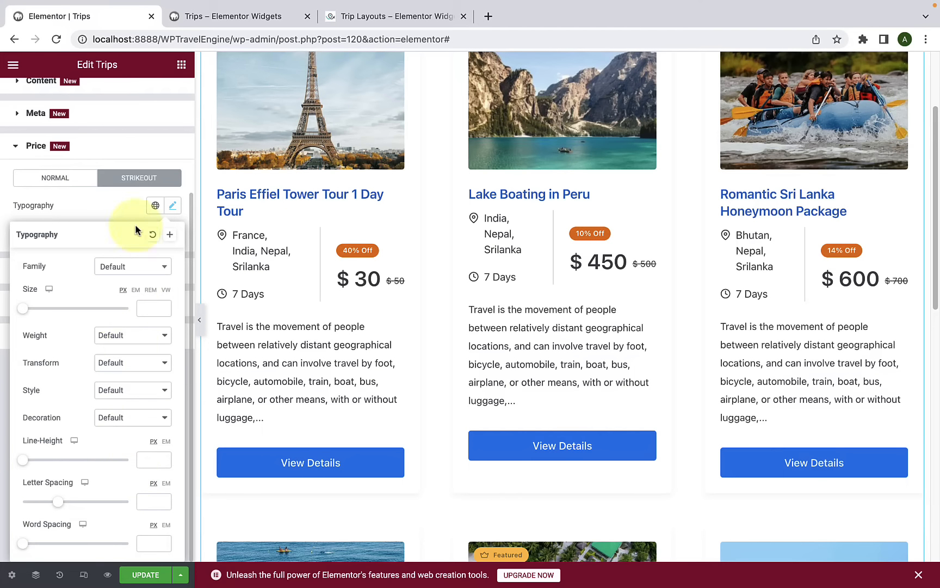
pyautogui.click(122, 202)
# Step: Set the strikeout price's color to orange #D57602
pyautogui.click(173, 233)
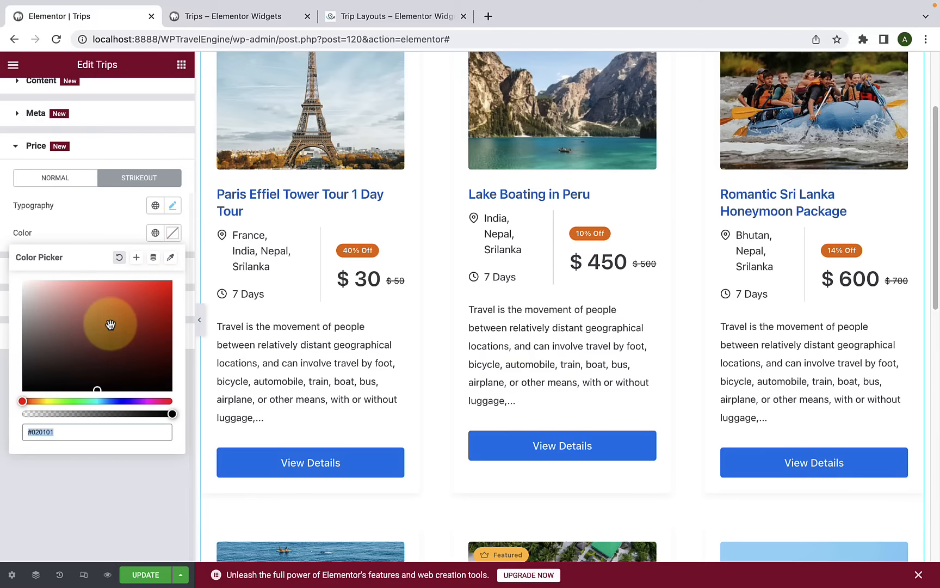
pyautogui.click(142, 303)
pyautogui.moveTo(143, 303); pyautogui.dragTo(171, 221)
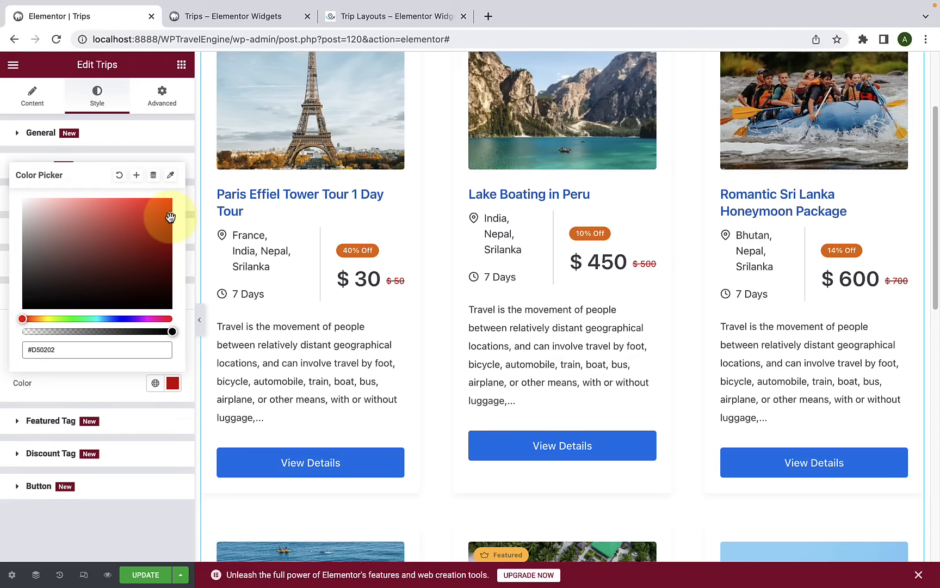
pyautogui.moveTo(26, 319); pyautogui.dragTo(35, 318)
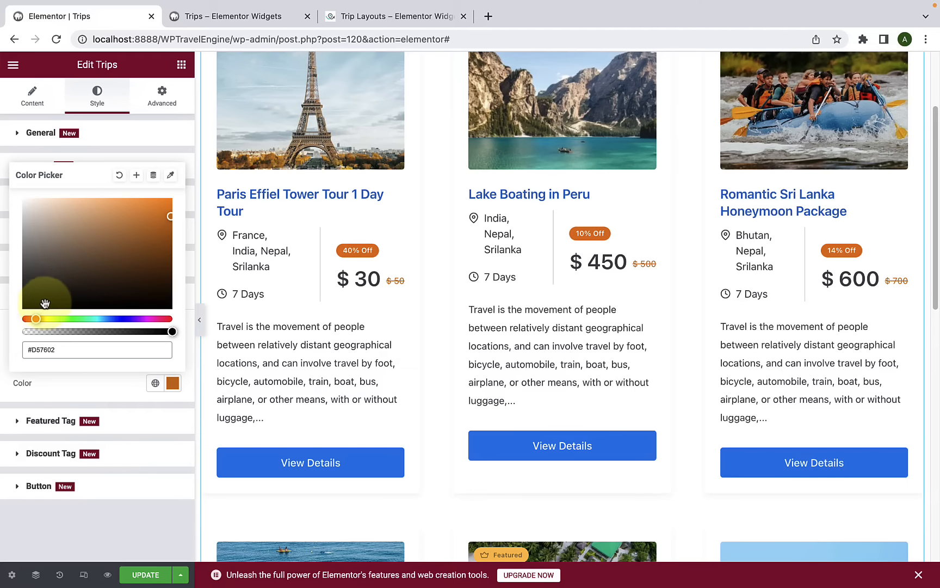
pyautogui.click(130, 155)
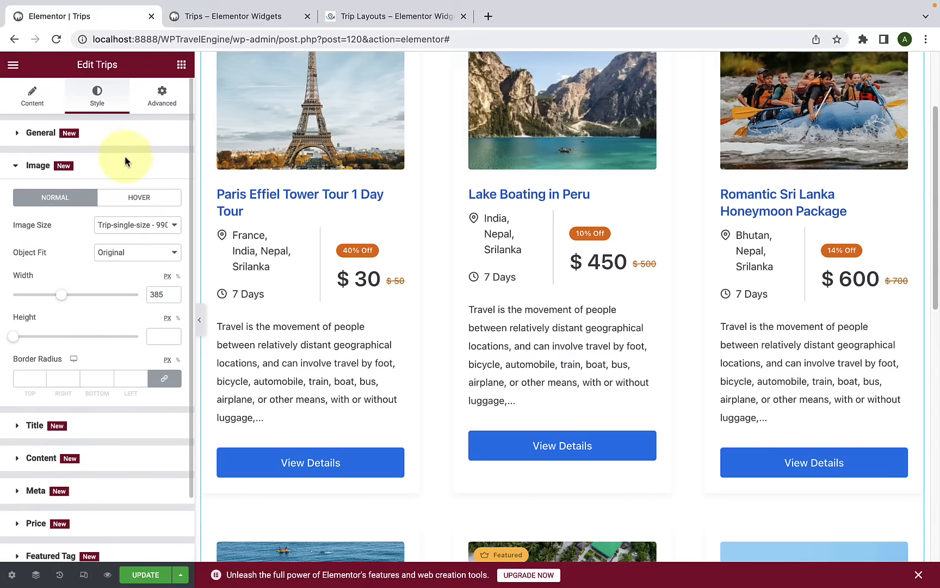
pyautogui.click(115, 171)
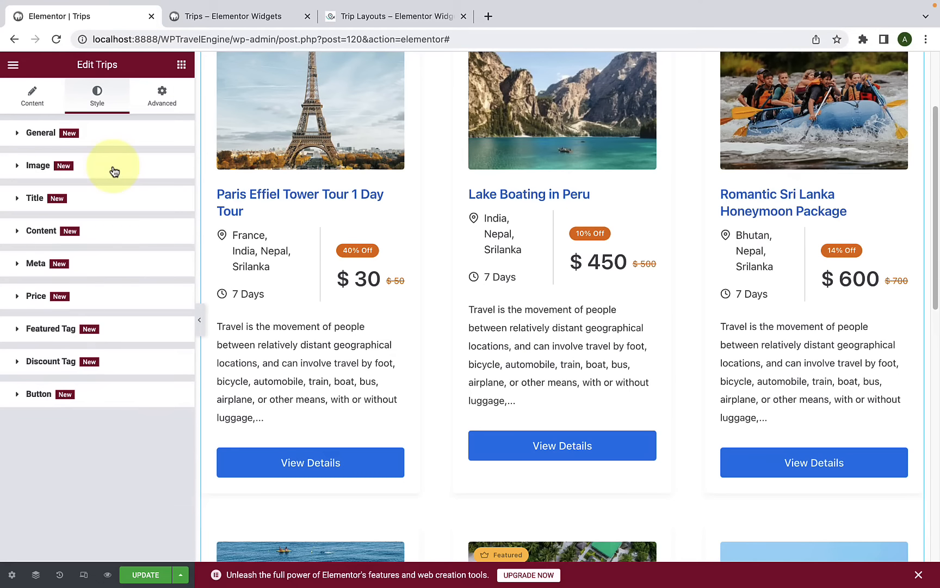
# Step: Set the normal-state price color to near-black #231F1F in the price style options
pyautogui.click(80, 305)
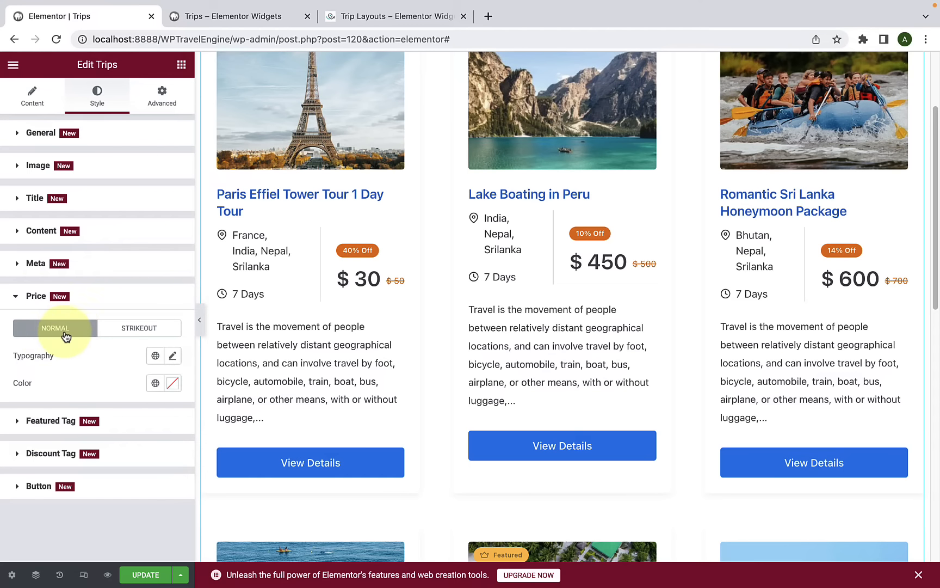
pyautogui.click(173, 359)
pyautogui.click(172, 383)
pyautogui.moveTo(135, 269); pyautogui.dragTo(89, 212)
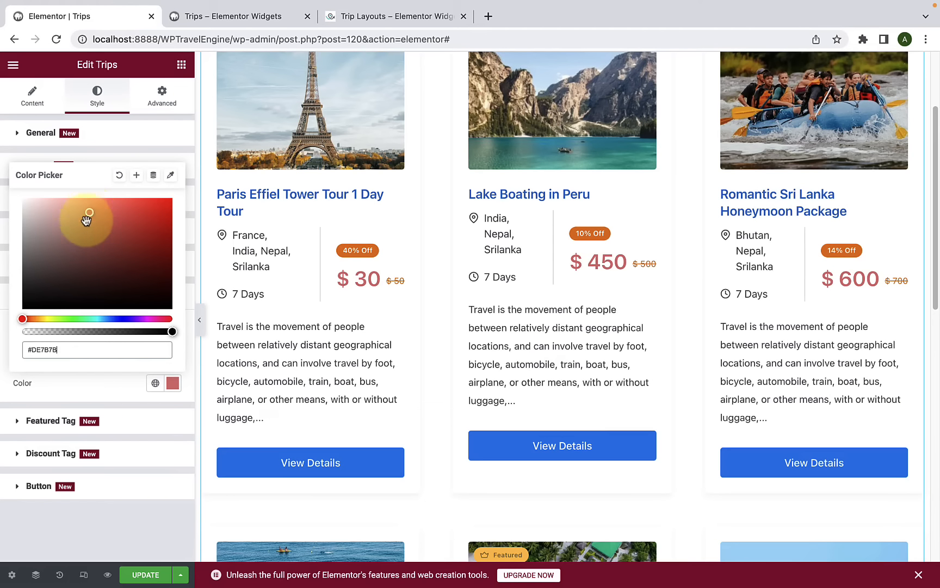
pyautogui.moveTo(82, 261); pyautogui.dragTo(38, 294)
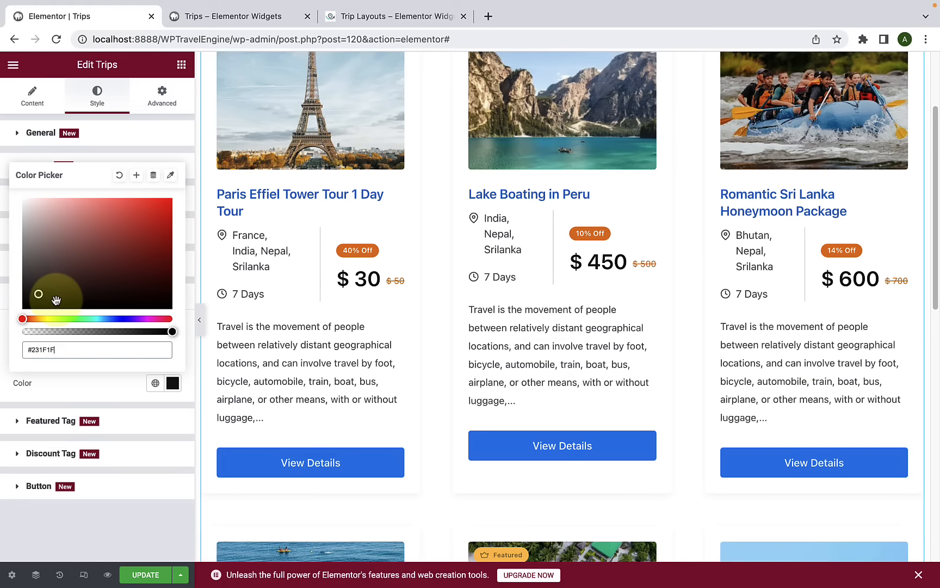
pyautogui.click(168, 354)
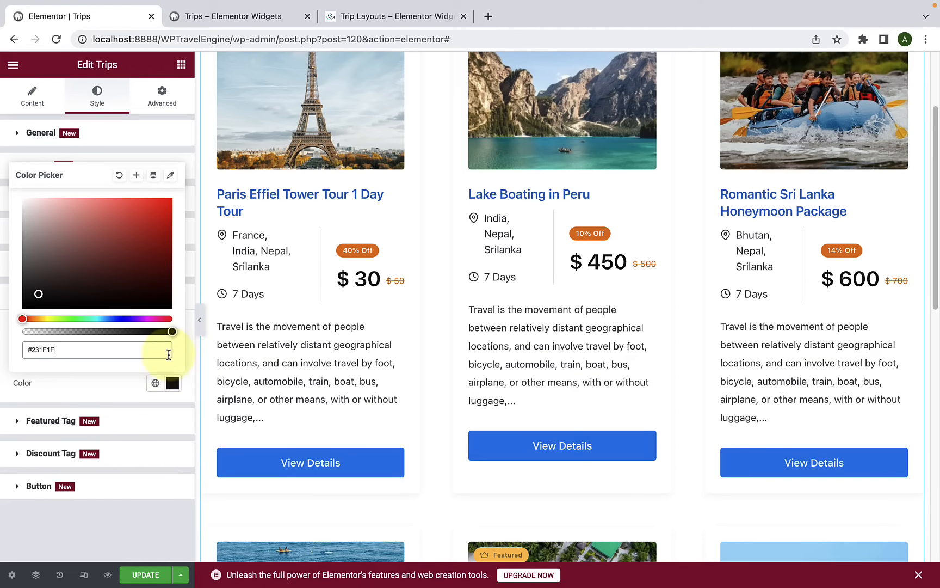
pyautogui.click(120, 386)
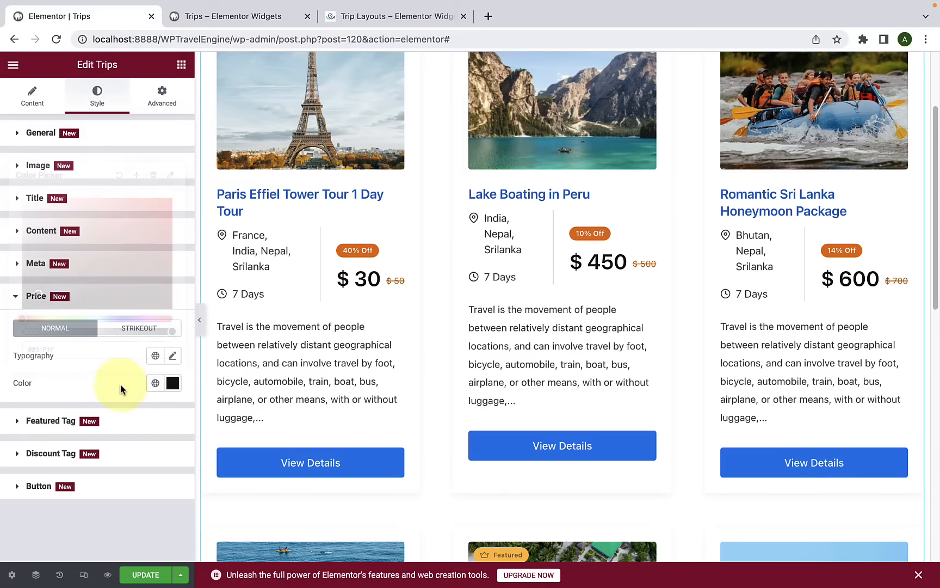
# Step: Set the featured tag's text color to red #F80000 in its style options
pyautogui.click(50, 422)
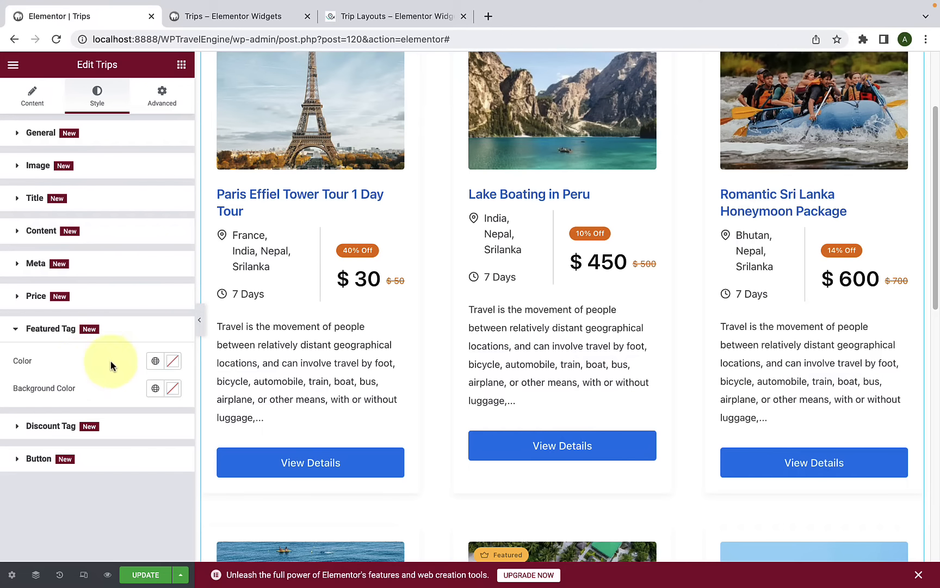
pyautogui.scroll(3, 560, 359)
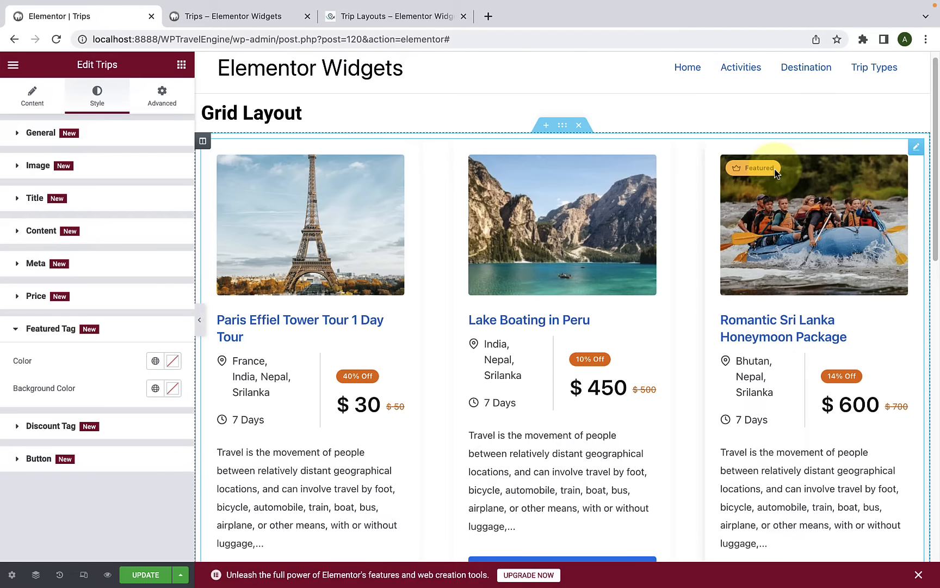
pyautogui.click(173, 362)
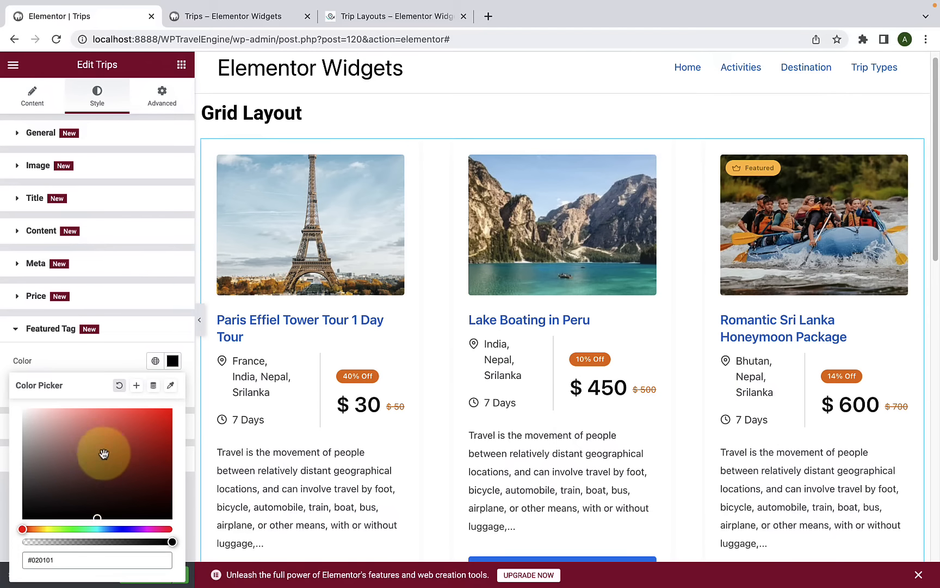
pyautogui.click(156, 436)
pyautogui.moveTo(156, 435); pyautogui.dragTo(163, 432)
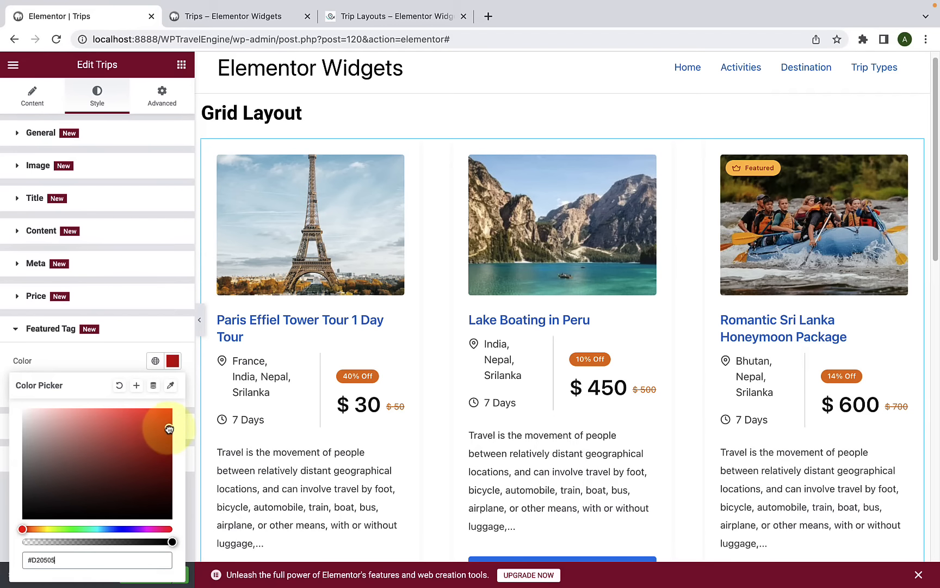
pyautogui.click(113, 356)
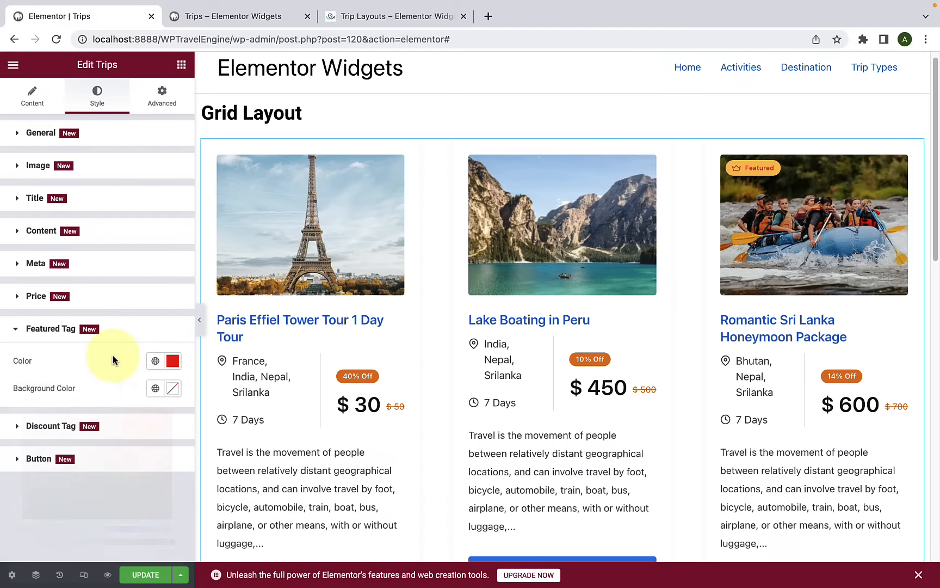
# Step: Try several background colors for the featured tag, ending with blue #5D9DEA
pyautogui.click(172, 387)
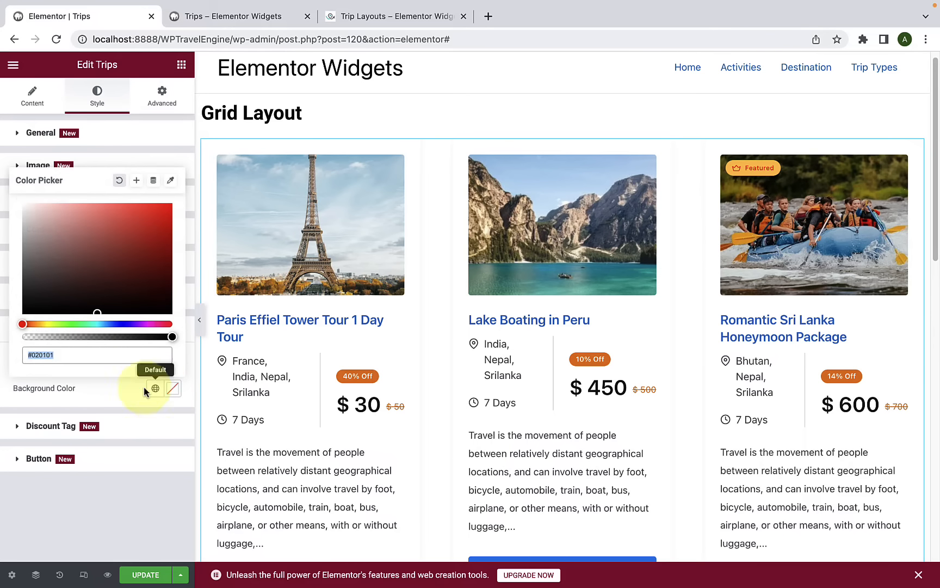
pyautogui.click(40, 215)
pyautogui.moveTo(37, 215); pyautogui.dragTo(30, 210)
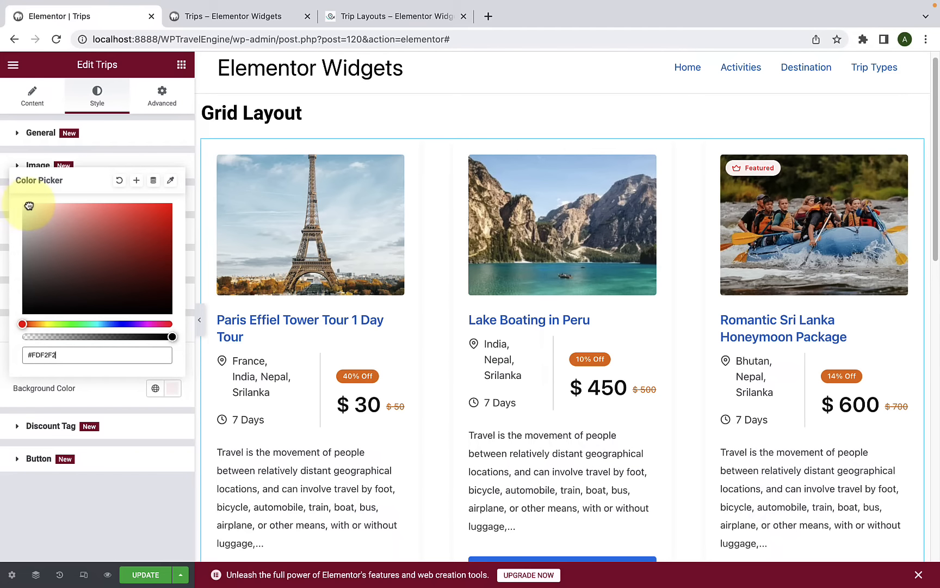
pyautogui.click(111, 324)
pyautogui.click(62, 210)
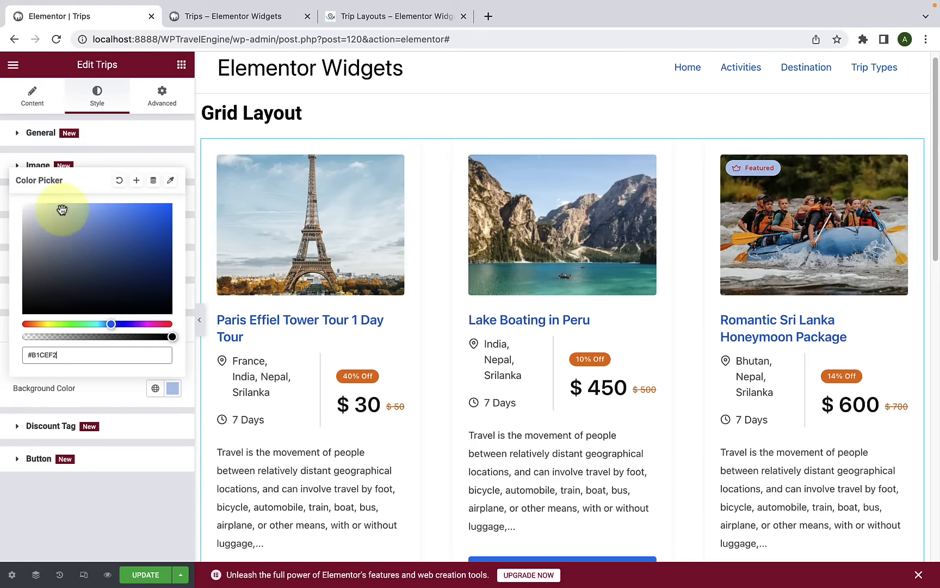
pyautogui.click(104, 218)
pyautogui.moveTo(107, 219)
pyautogui.mouseDown()
pyautogui.moveTo(61, 218)
pyautogui.moveTo(117, 216)
pyautogui.mouseUp()
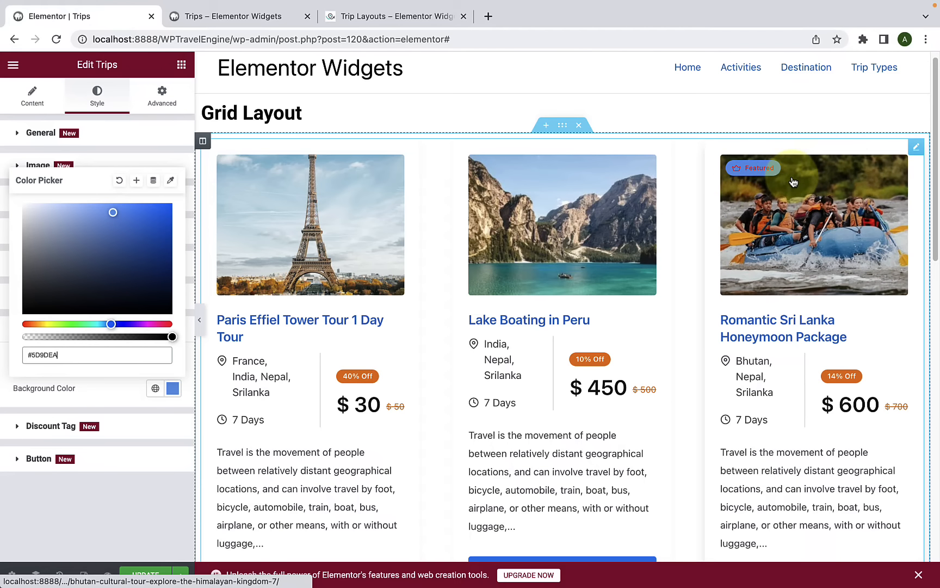
# Step: Clear the featured tag's custom background color and text color
pyautogui.click(118, 181)
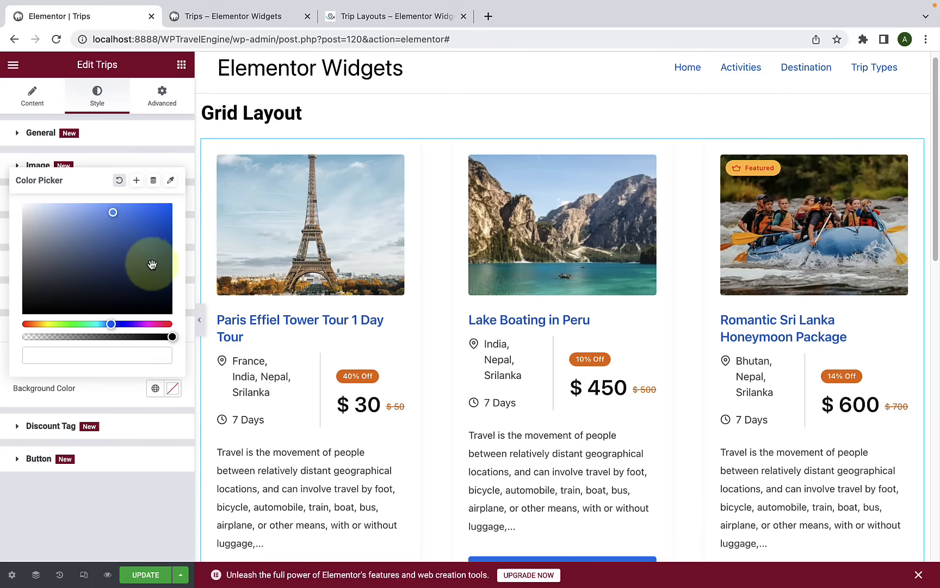
pyautogui.click(142, 375)
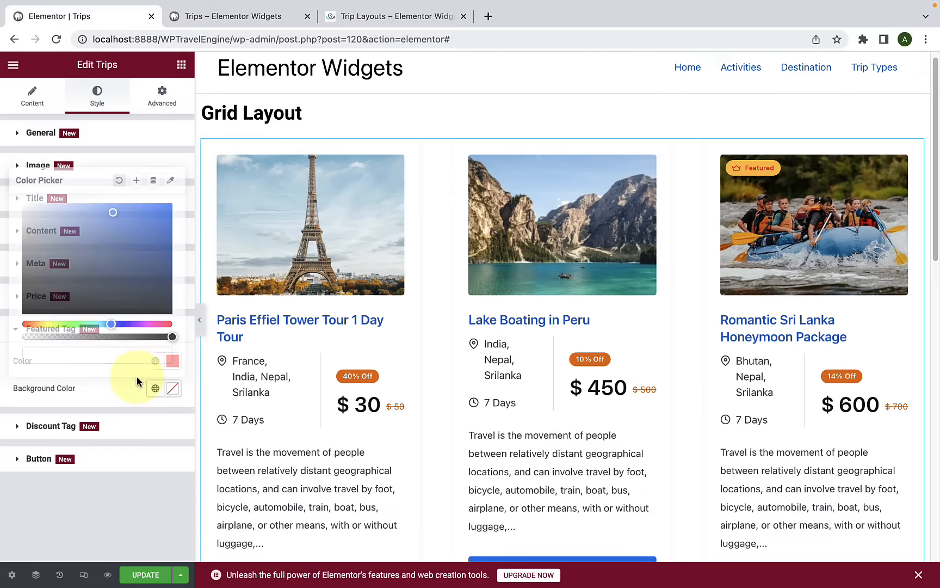
pyautogui.click(173, 361)
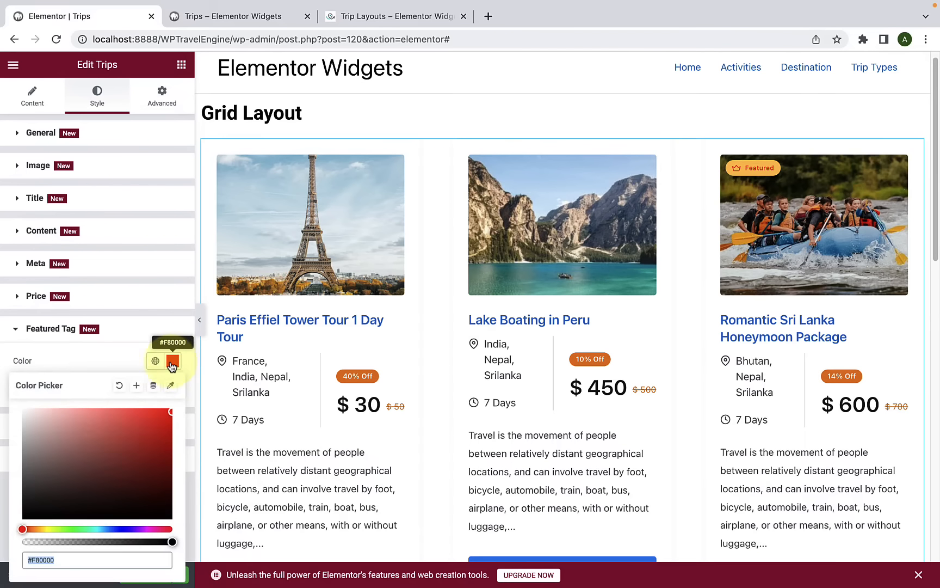
pyautogui.click(120, 356)
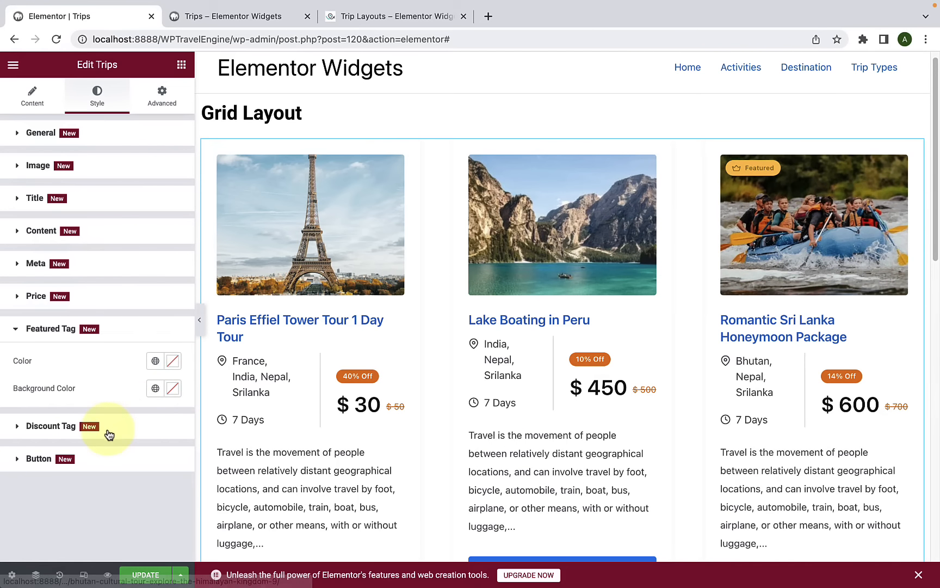
# Step: Set the discount tag's text color to dark gray #27292A in its style options
pyautogui.click(69, 426)
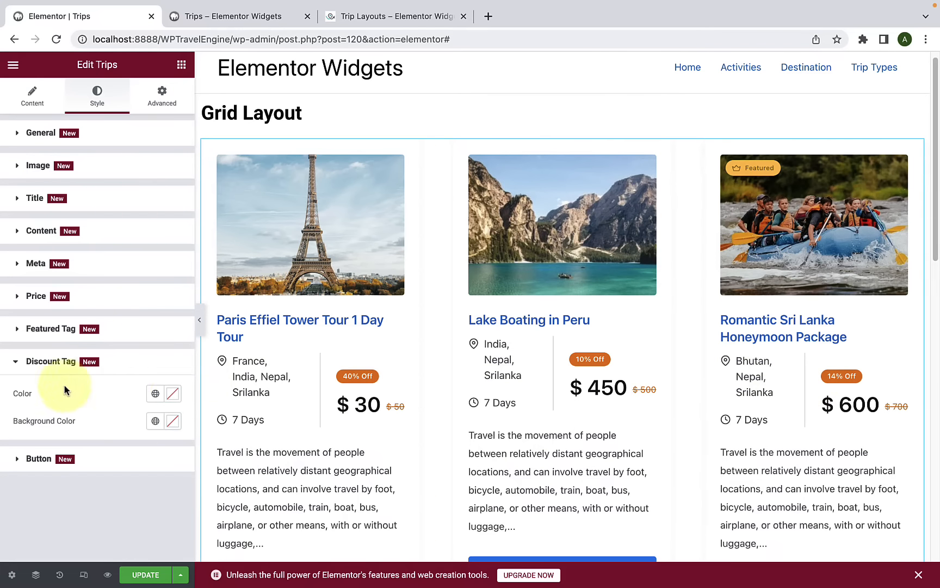
pyautogui.click(172, 393)
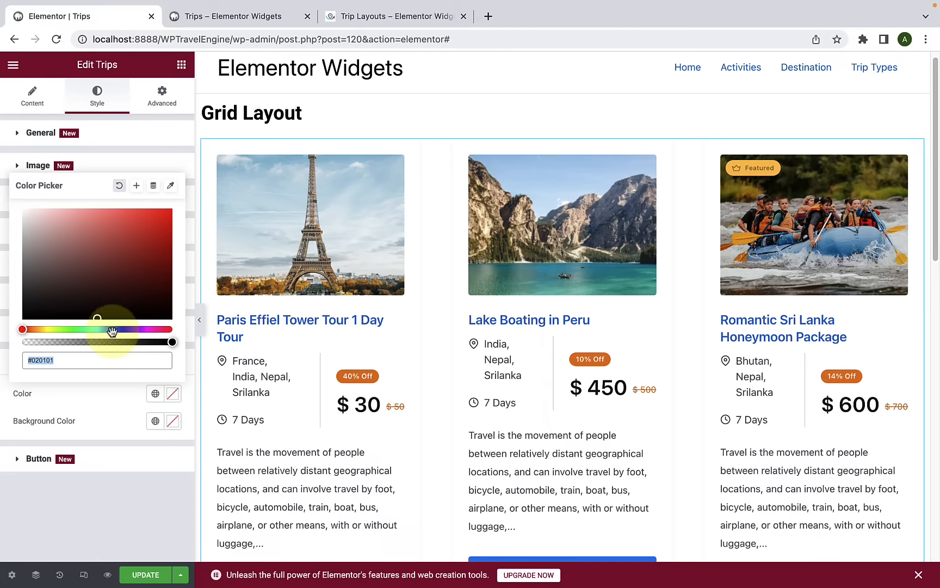
pyautogui.moveTo(112, 330); pyautogui.dragTo(108, 330)
pyautogui.moveTo(55, 304)
pyautogui.mouseDown()
pyautogui.moveTo(31, 212)
pyautogui.moveTo(59, 267)
pyautogui.moveTo(133, 256)
pyautogui.moveTo(145, 237)
pyautogui.moveTo(138, 269)
pyautogui.moveTo(51, 300)
pyautogui.mouseUp()
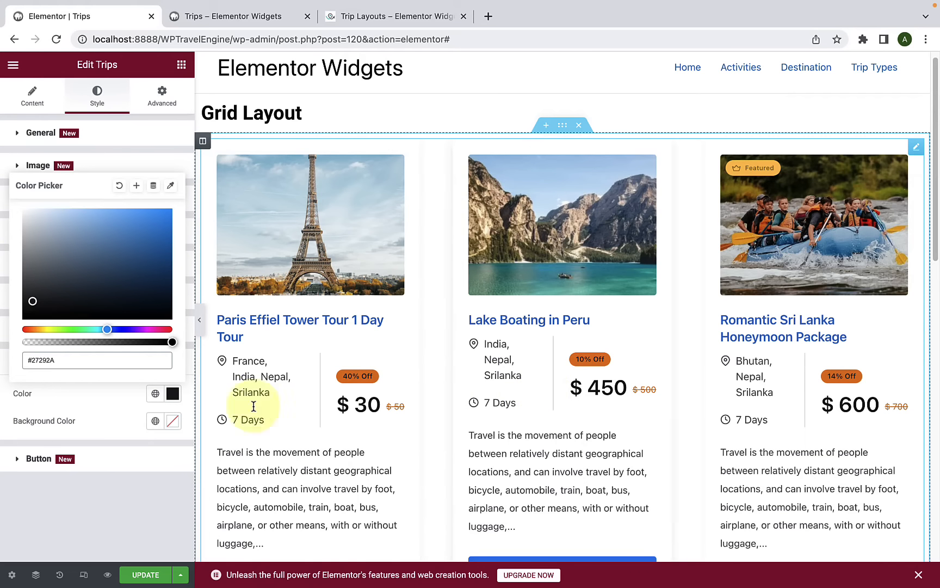
# Step: Set the discount tag's background color to light pink #FFDADA and check it on the trip cards
pyautogui.click(177, 422)
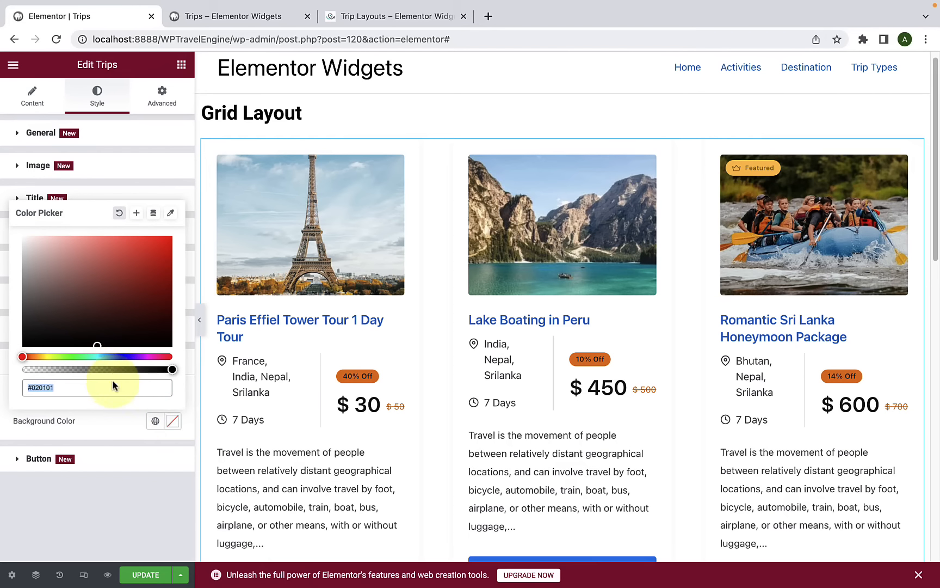
pyautogui.moveTo(99, 345)
pyautogui.mouseDown()
pyautogui.moveTo(63, 300)
pyautogui.moveTo(43, 238)
pyautogui.mouseUp()
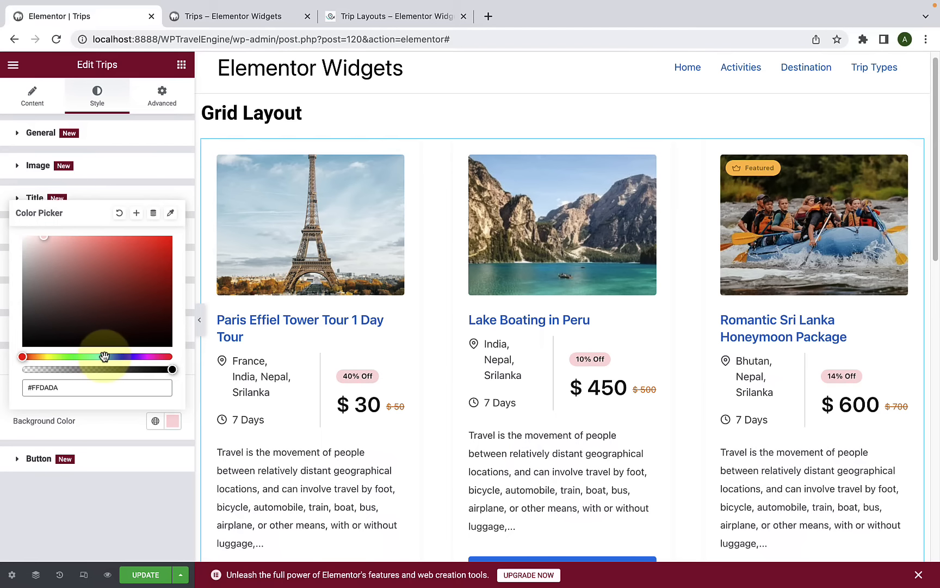
pyautogui.moveTo(110, 356); pyautogui.dragTo(184, 362)
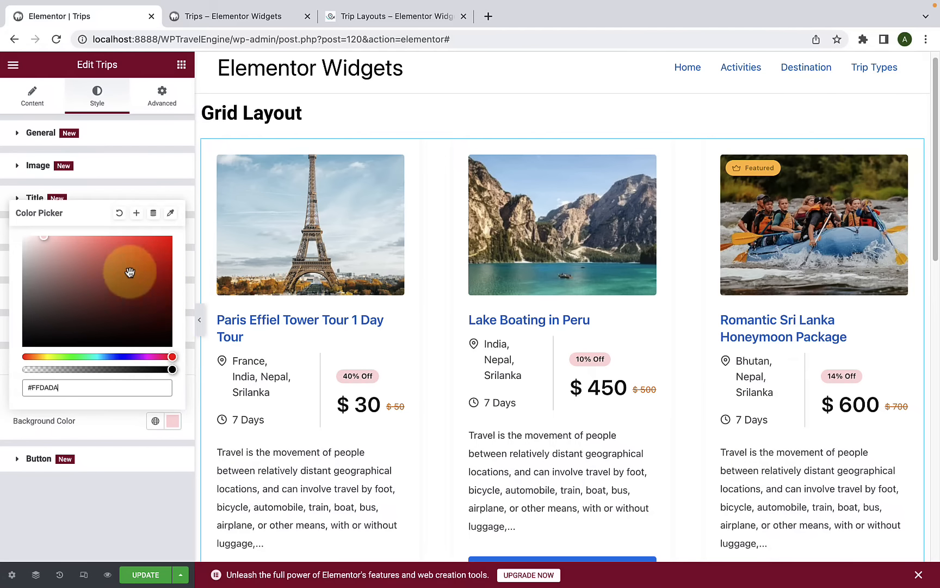
pyautogui.scroll(-10, 811, 390)
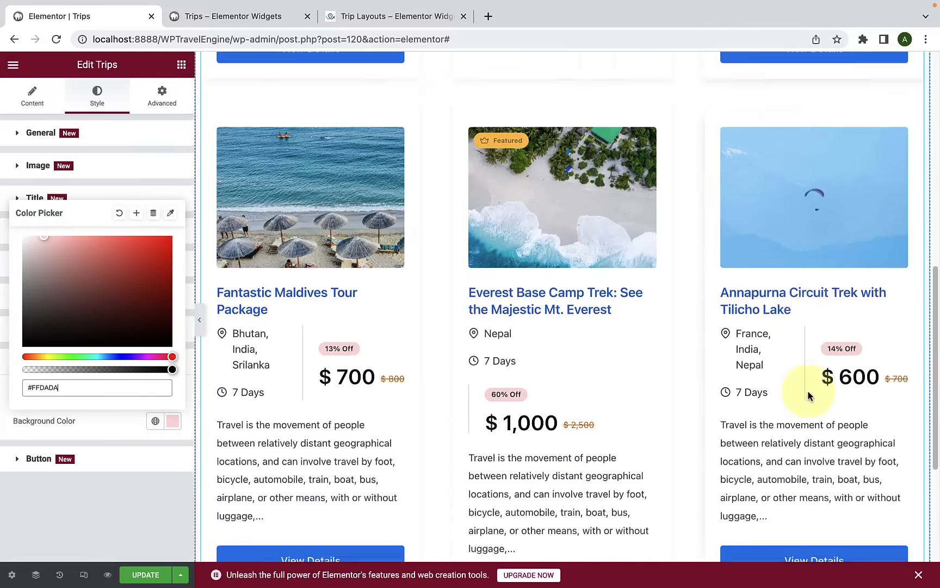
pyautogui.scroll(10, 422, 305)
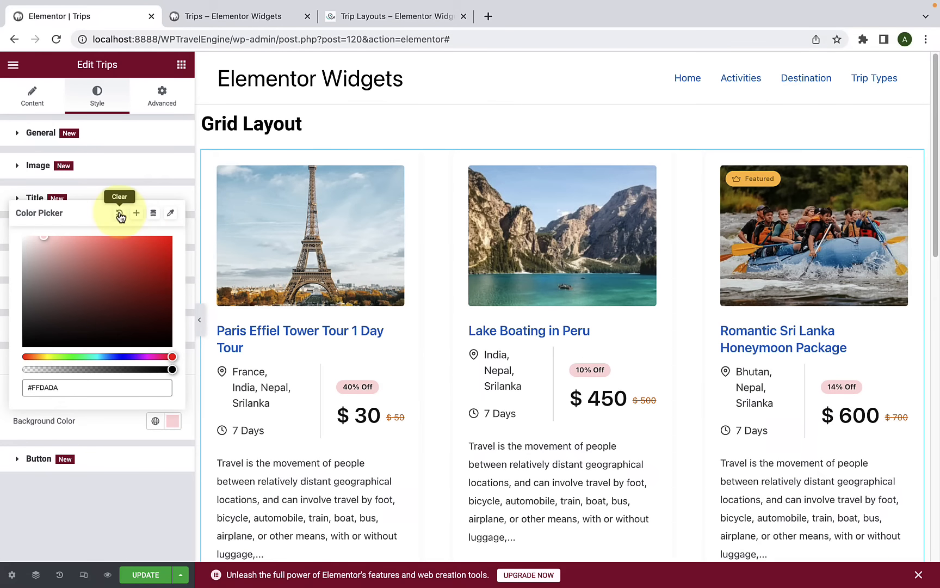
# Step: Clear the discount tag's custom background color and text color
pyautogui.click(120, 214)
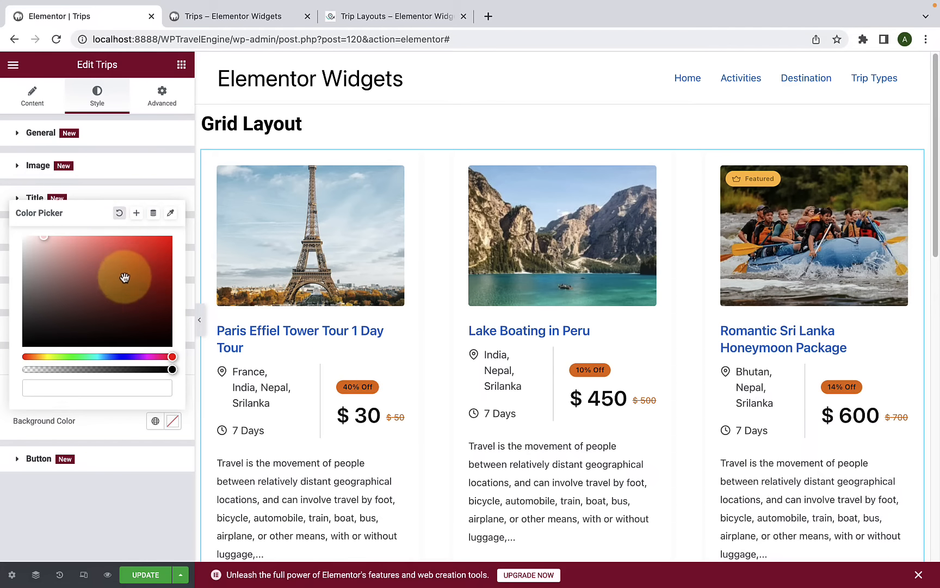
pyautogui.click(16, 359)
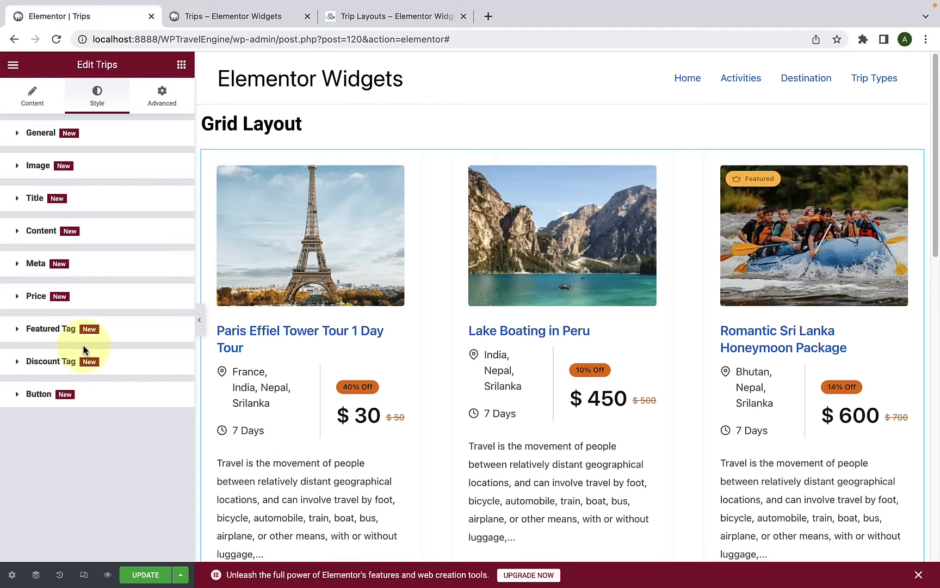
pyautogui.click(72, 356)
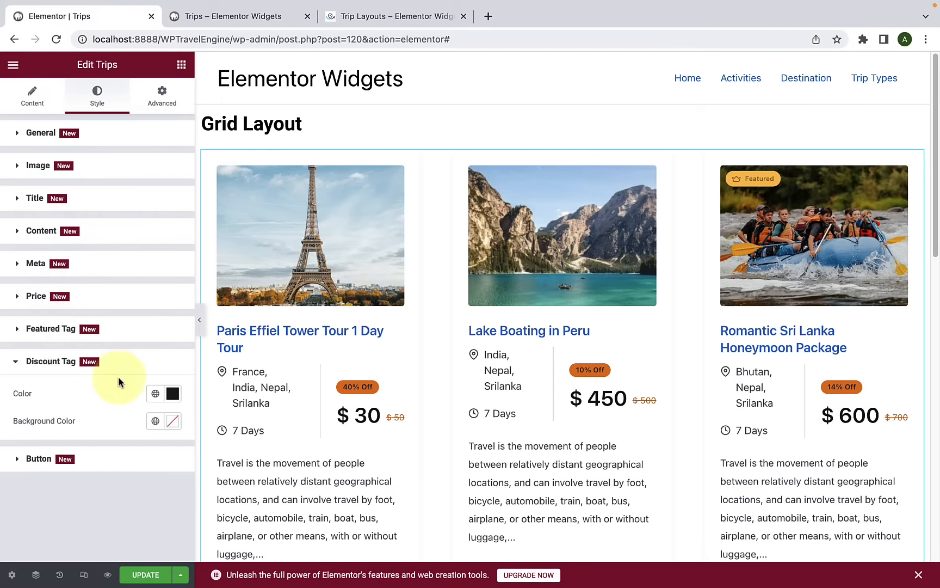
pyautogui.click(173, 393)
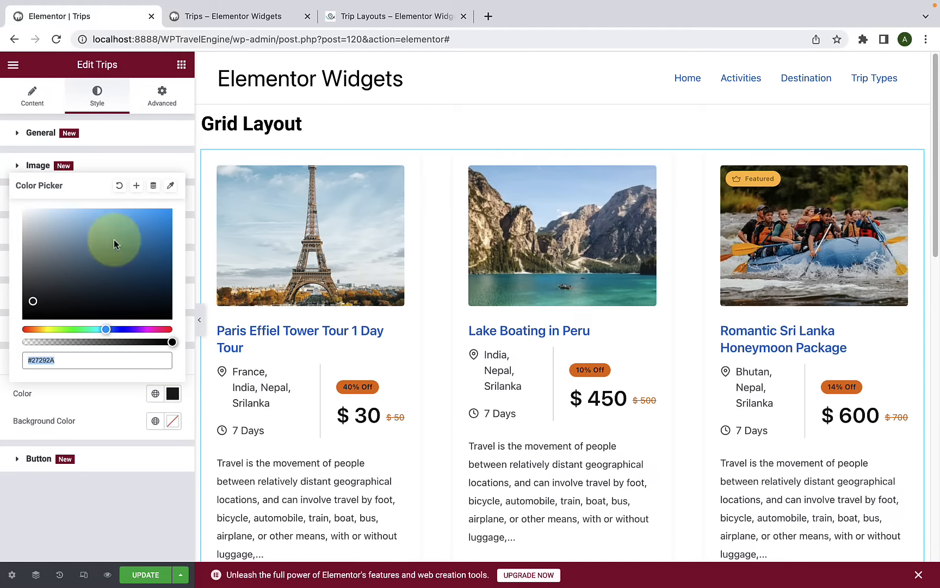
pyautogui.click(95, 400)
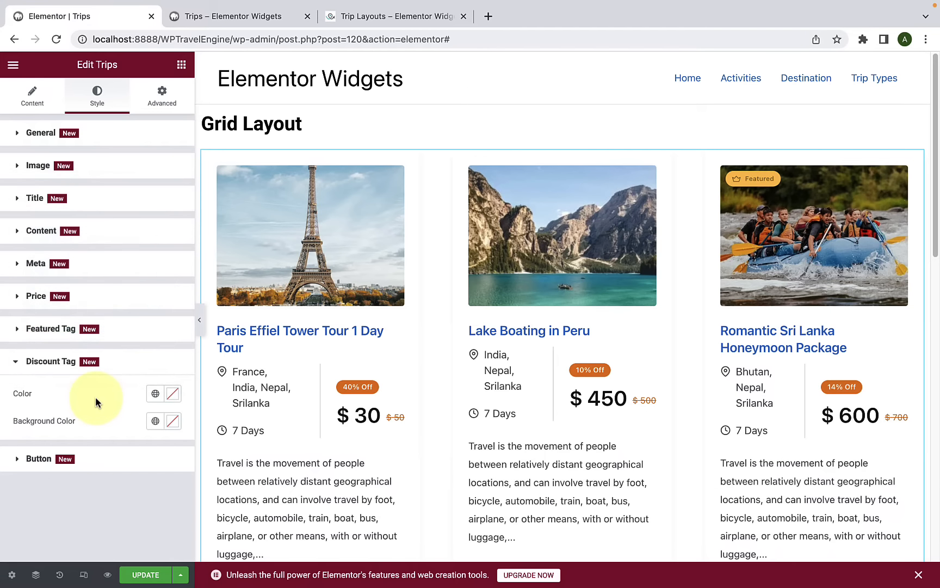
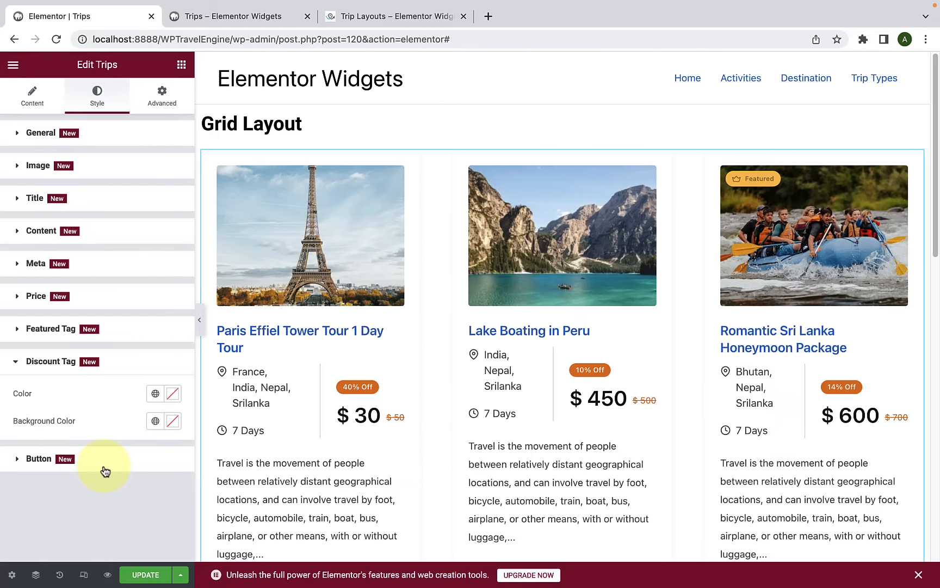
# Step: Set the View Details button's normal background color to orange #E47508 in the button style options
pyautogui.scroll(-7, 403, 451)
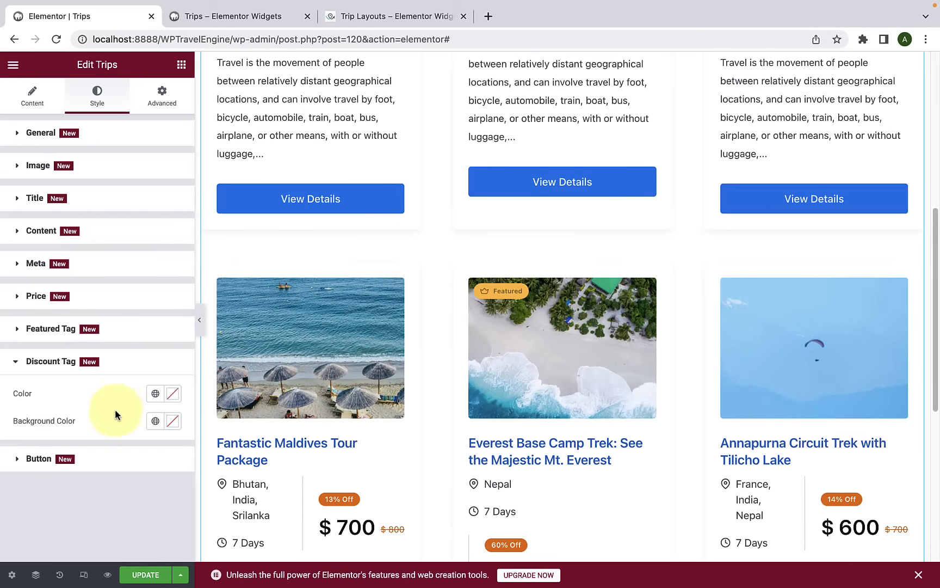
pyautogui.click(93, 460)
pyautogui.scroll(-4, 93, 453)
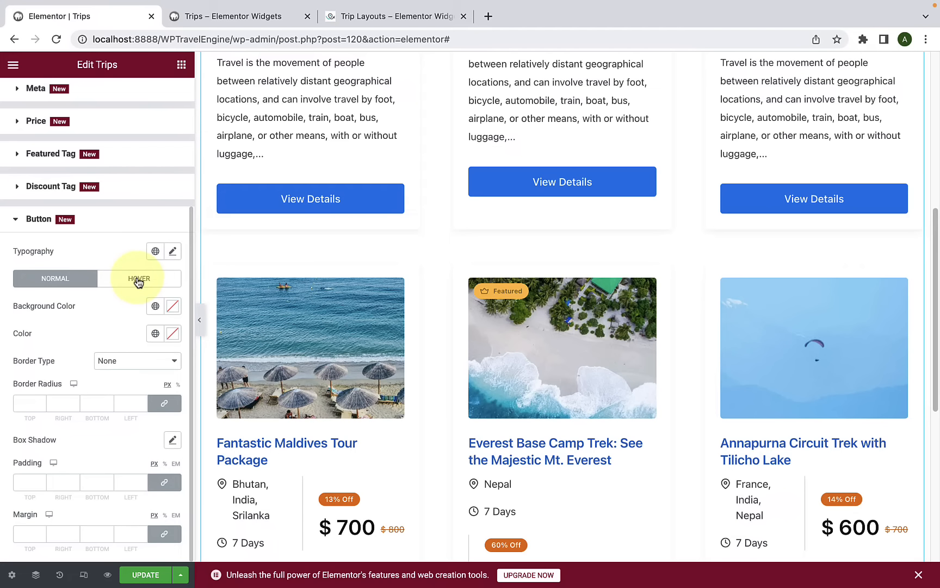
pyautogui.click(173, 307)
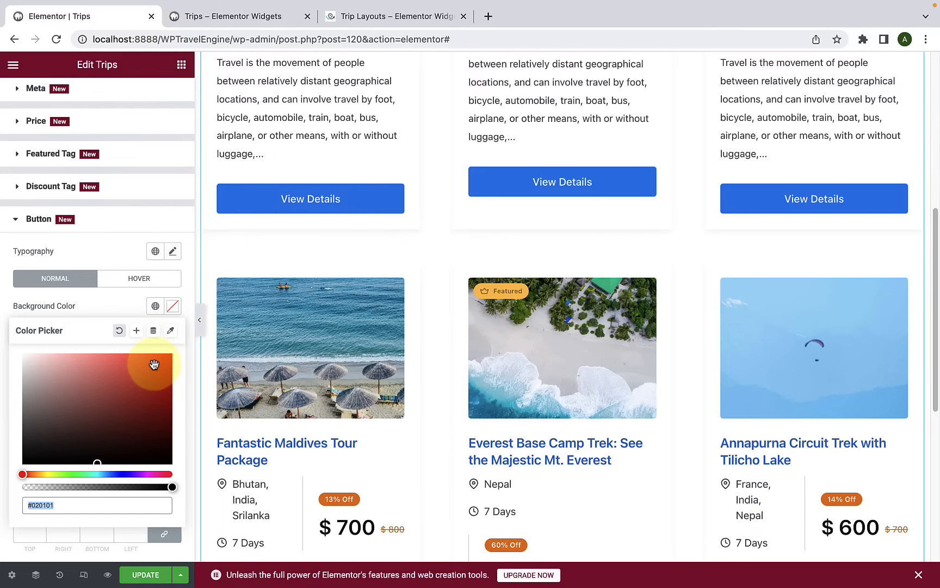
pyautogui.write('#E91B1B')
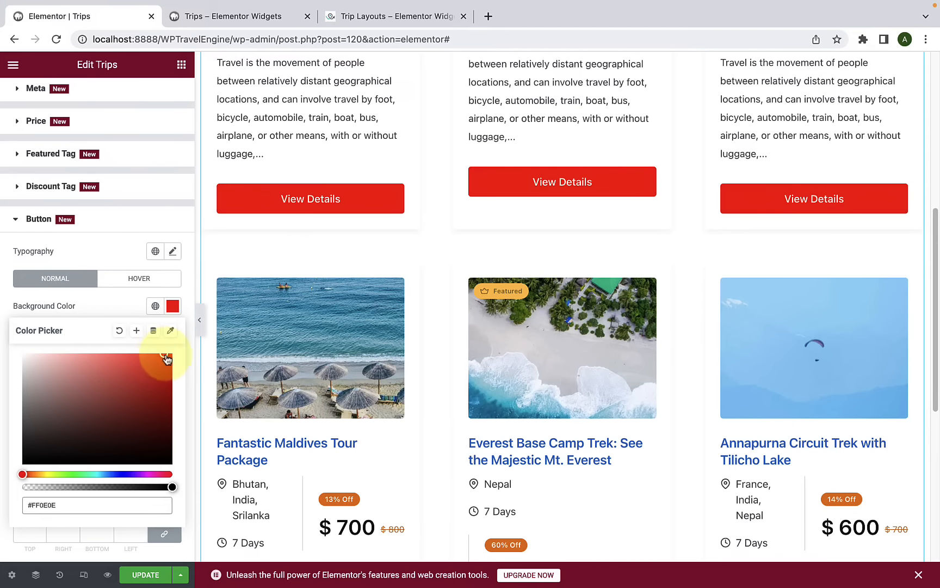
pyautogui.moveTo(25, 477); pyautogui.dragTo(35, 473)
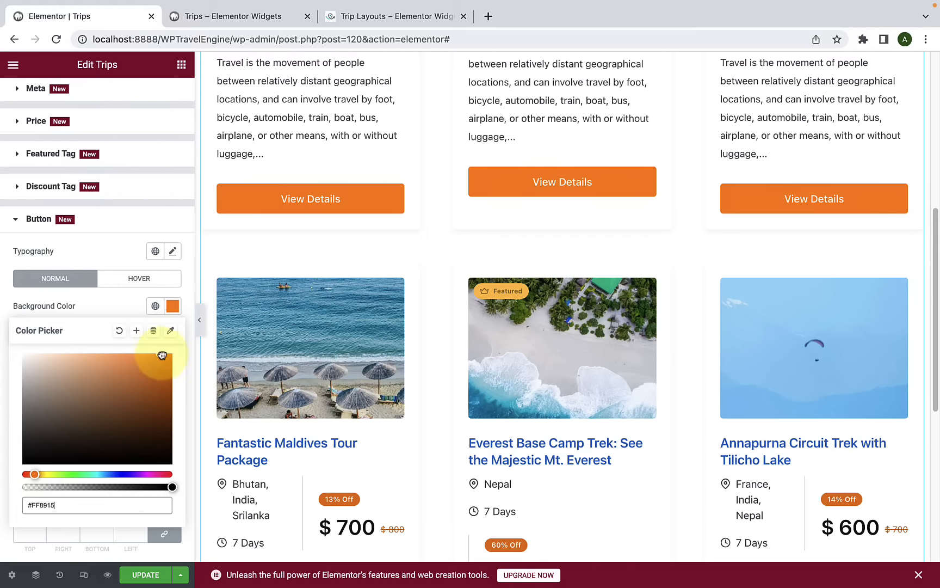
pyautogui.moveTo(165, 359); pyautogui.dragTo(167, 367)
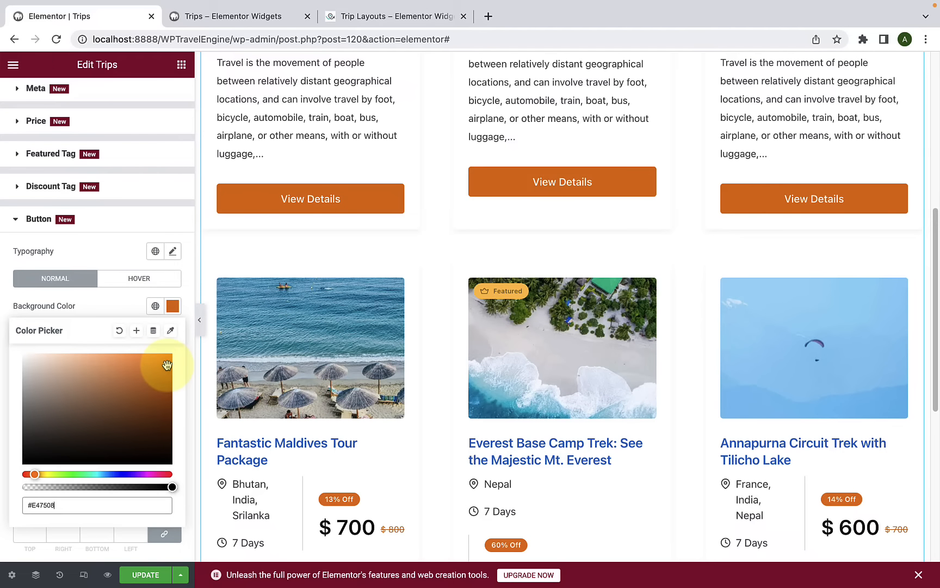
pyautogui.click(121, 304)
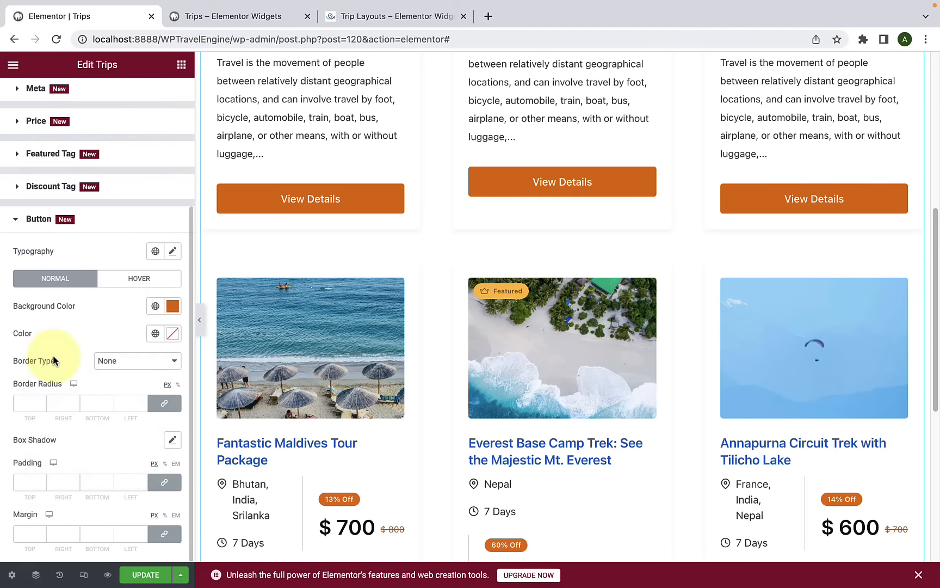
# Step: Set the button's normal text color to light gray #F3F3F3 and look through the border types, keeping None
pyautogui.click(172, 333)
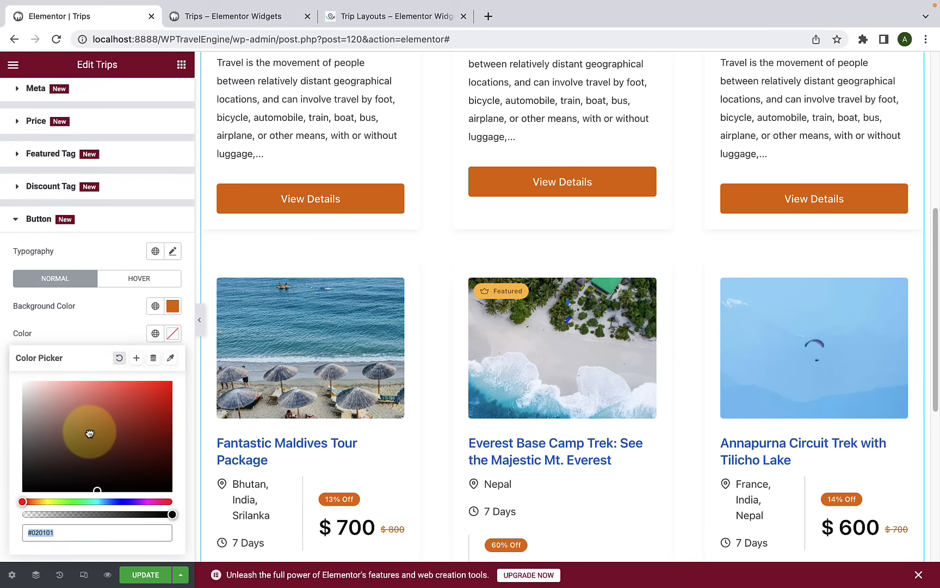
pyautogui.click(110, 410)
pyautogui.moveTo(110, 410)
pyautogui.mouseDown()
pyautogui.moveTo(37, 402)
pyautogui.moveTo(10, 386)
pyautogui.mouseUp()
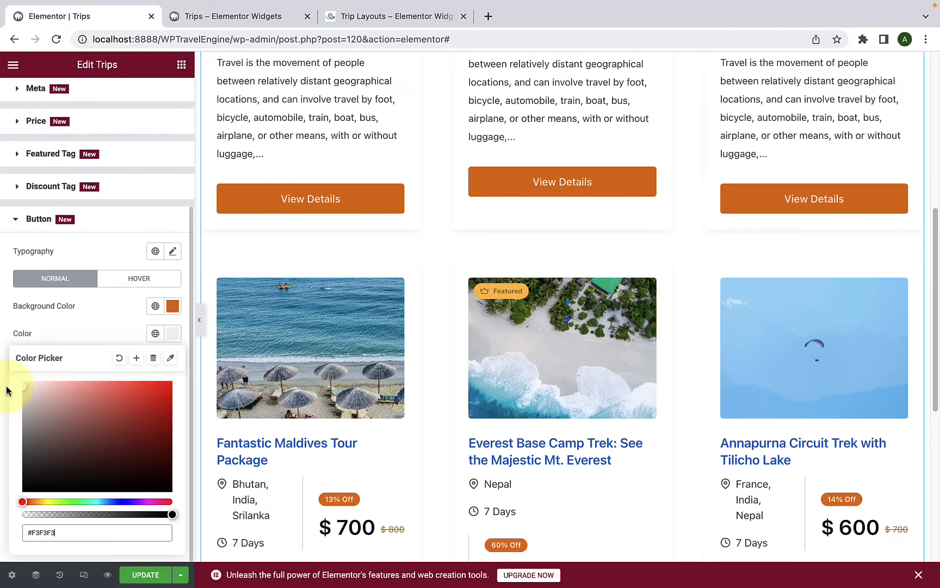
pyautogui.click(95, 331)
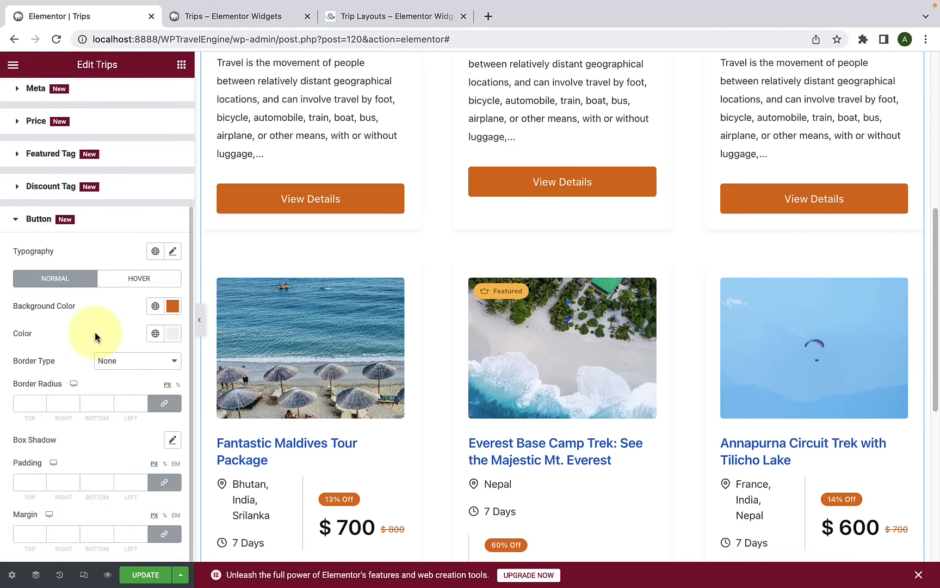
pyautogui.click(112, 361)
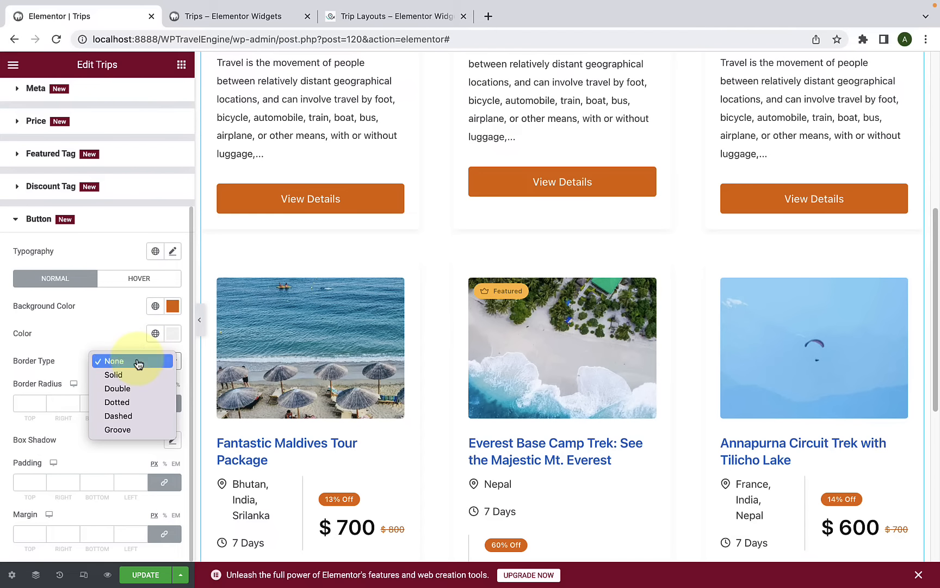
pyautogui.click(138, 363)
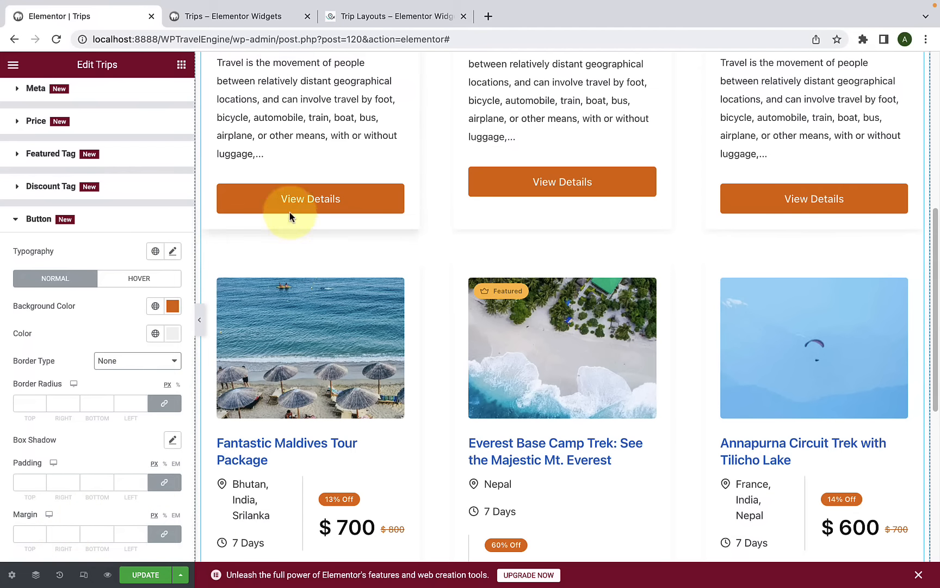
# Step: Set the button's hover background color to blue #1C5FFF and check it on a trip card's View Details button
pyautogui.click(151, 279)
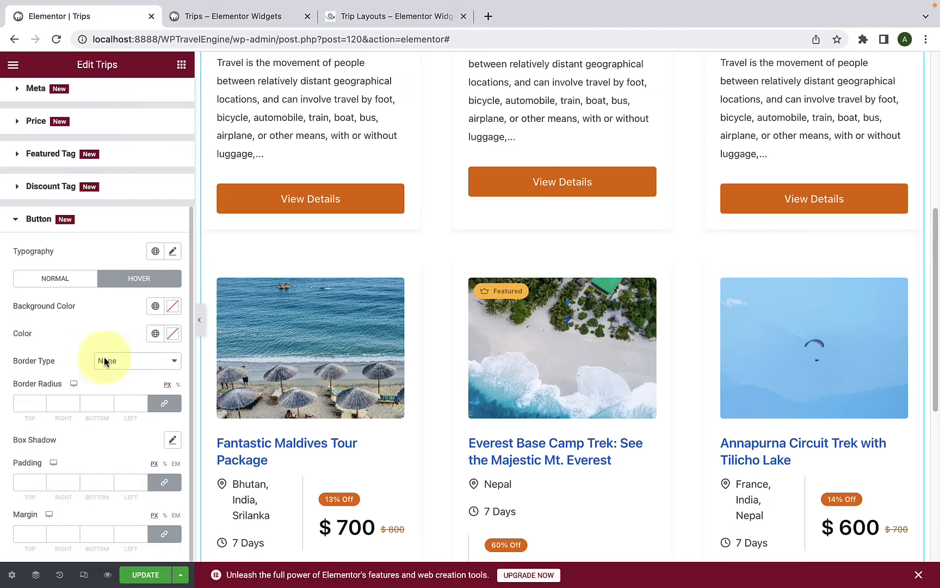
pyautogui.click(177, 308)
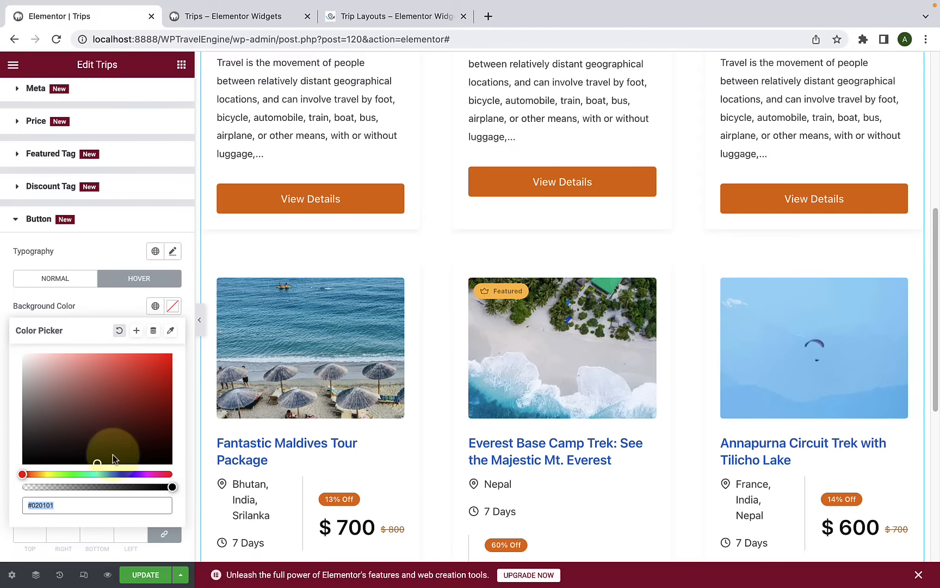
pyautogui.click(114, 474)
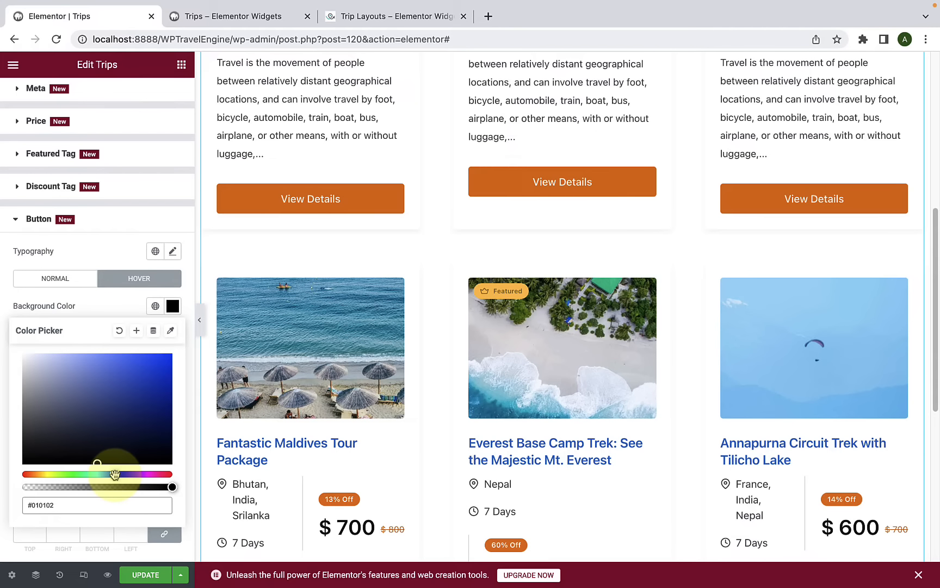
pyautogui.moveTo(125, 445); pyautogui.dragTo(156, 351)
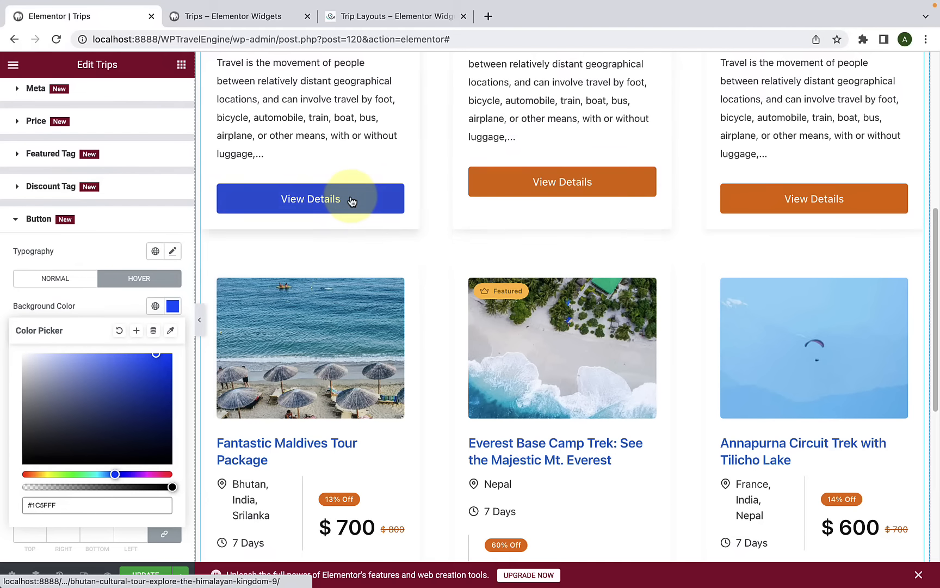
# Step: Set the View Details button's hover text color to red (#F91212)
pyautogui.click(98, 304)
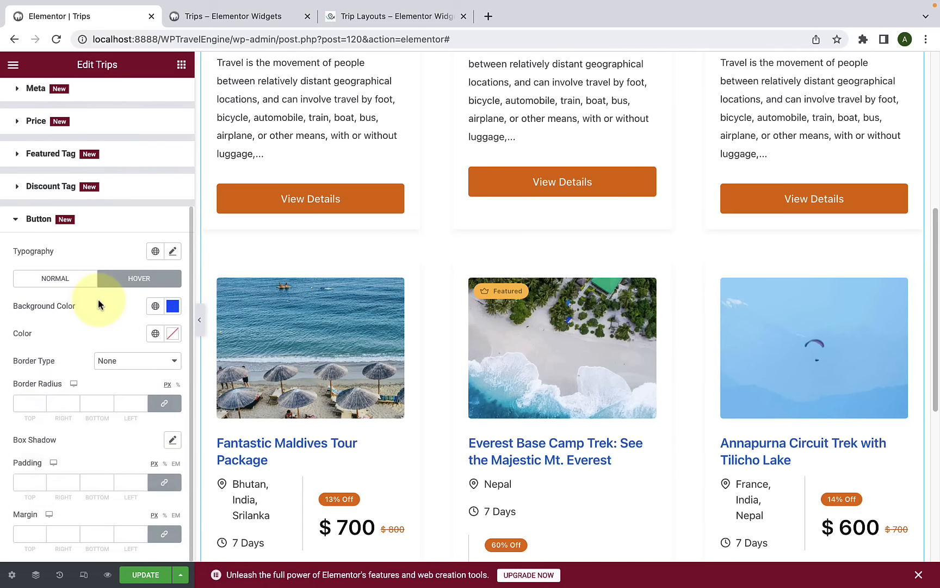
pyautogui.click(173, 333)
pyautogui.moveTo(141, 395); pyautogui.dragTo(161, 383)
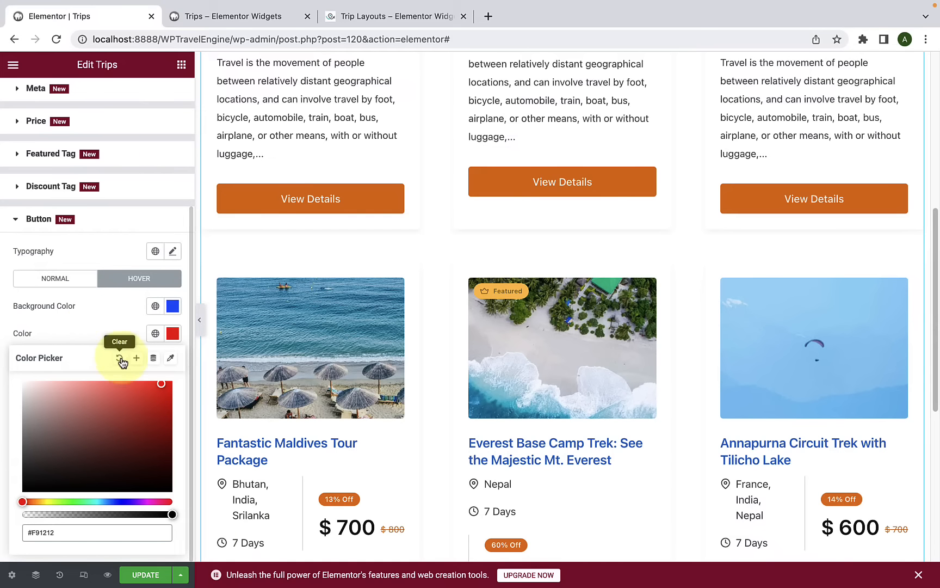
# Step: Clear the custom background and text colors of the View Details button in both hover and normal states
pyautogui.click(173, 305)
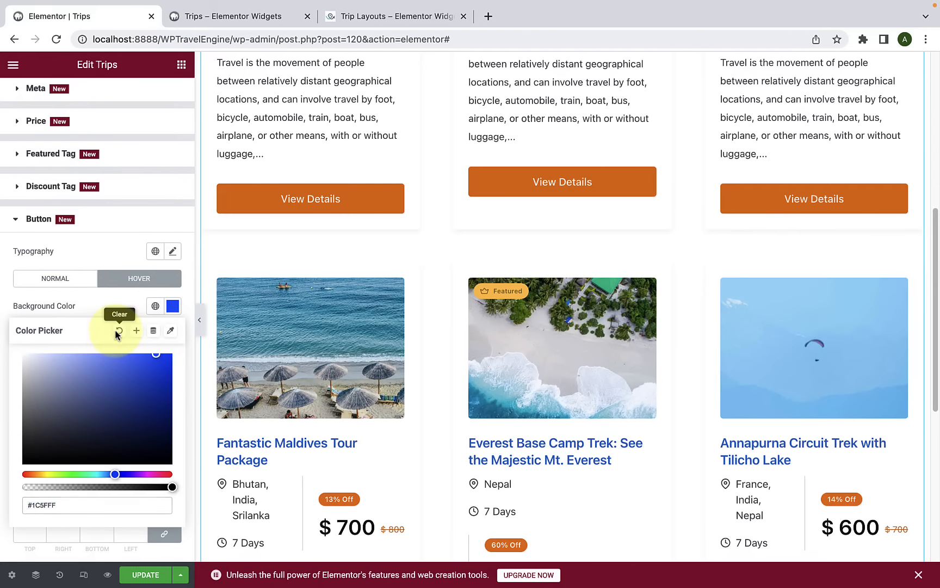
pyautogui.click(67, 286)
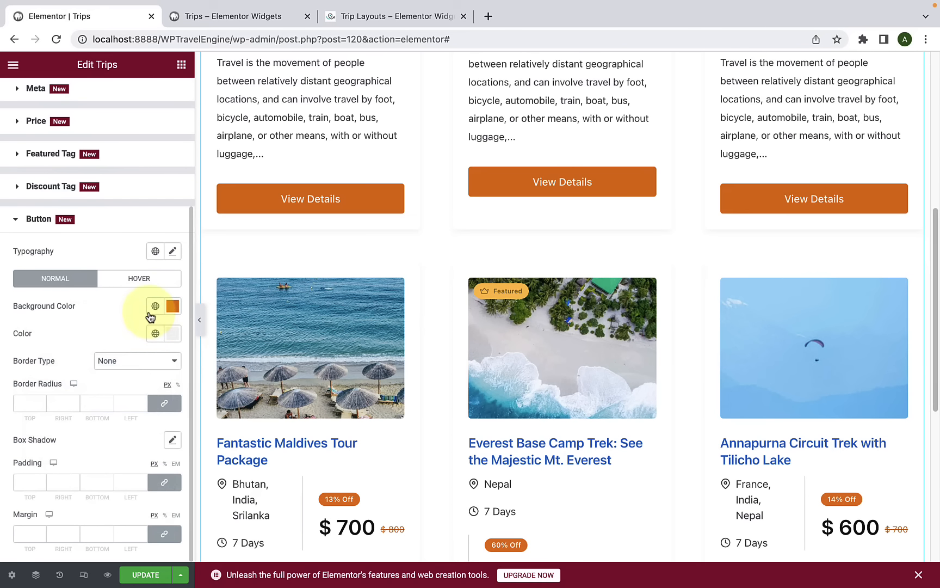
pyautogui.click(173, 306)
pyautogui.click(121, 331)
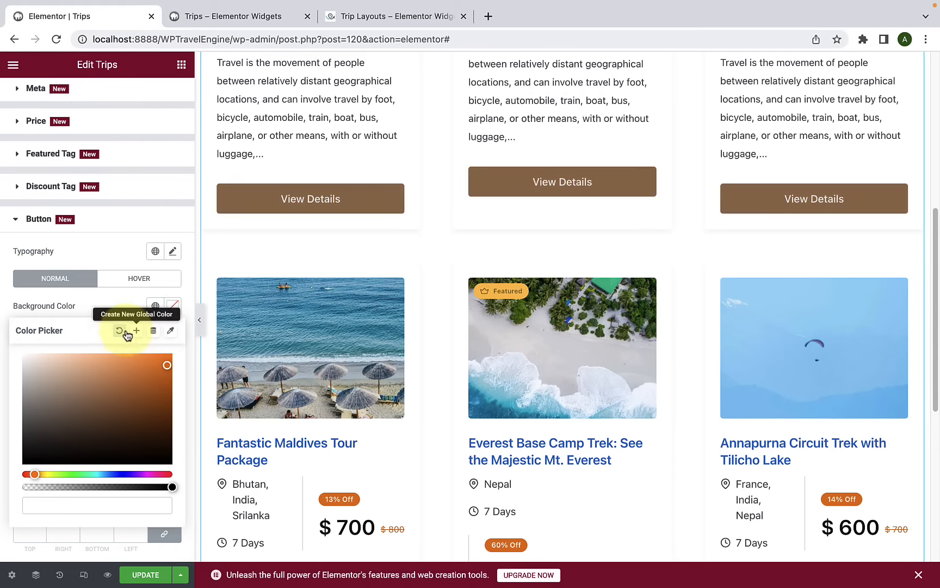
pyautogui.click(105, 299)
pyautogui.click(168, 340)
pyautogui.click(116, 362)
pyautogui.click(93, 321)
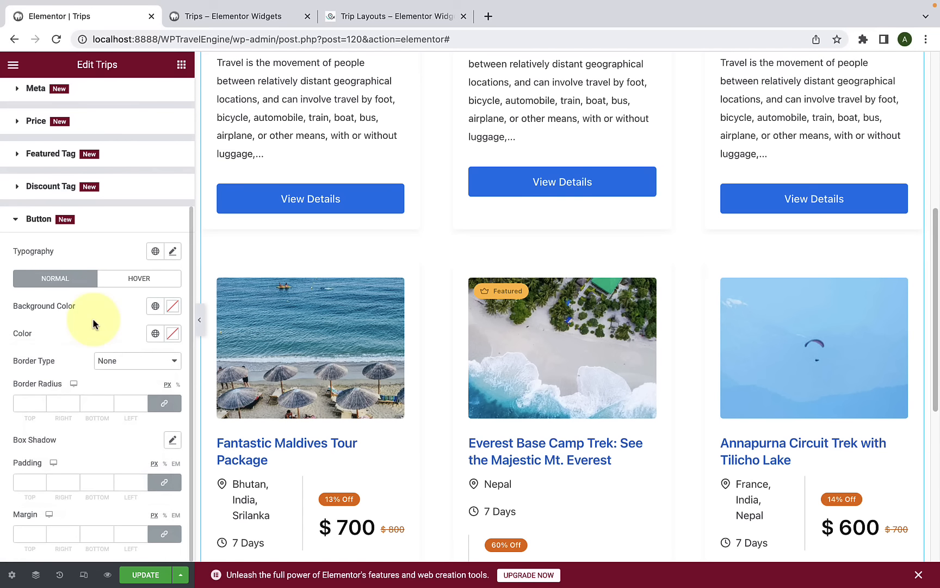
pyautogui.click(44, 223)
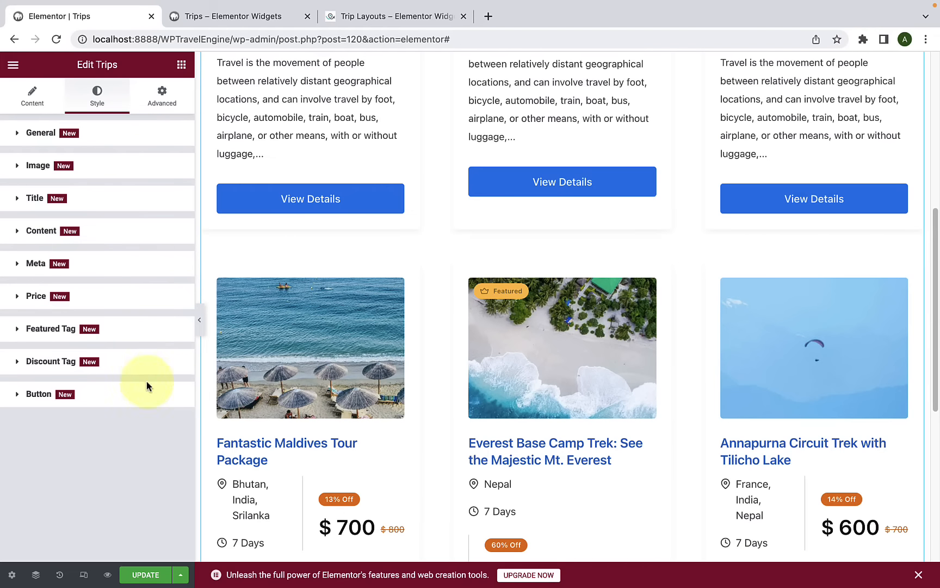
# Step: Update the page and check the grid layout on the reloaded live Trips page
pyautogui.scroll(7, 490, 353)
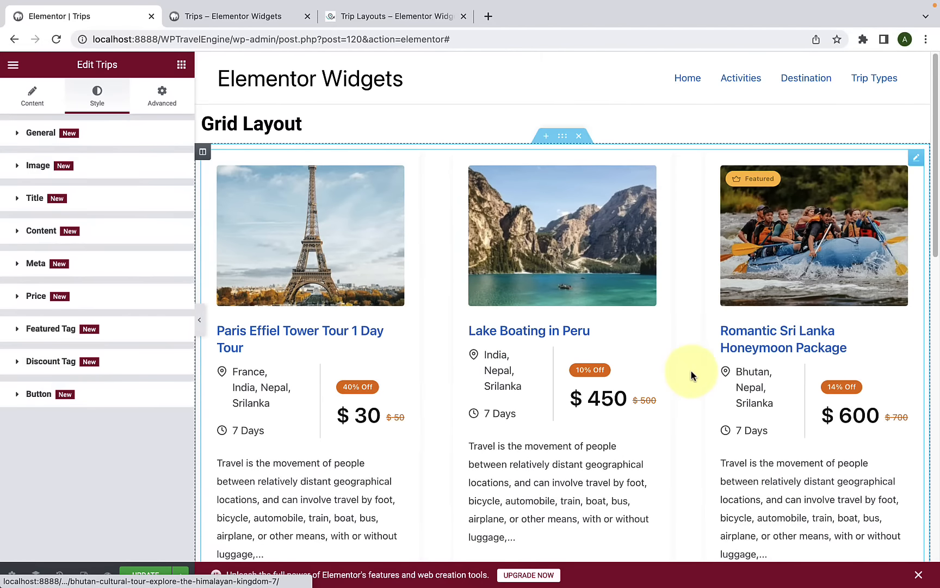
pyautogui.scroll(-10, 691, 375)
pyautogui.scroll(10, 691, 376)
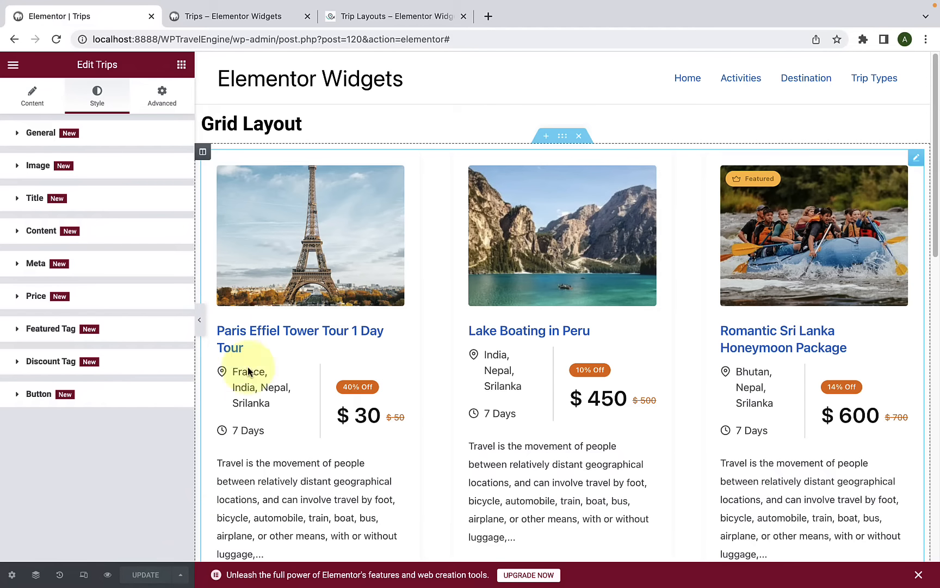
pyautogui.click(250, 18)
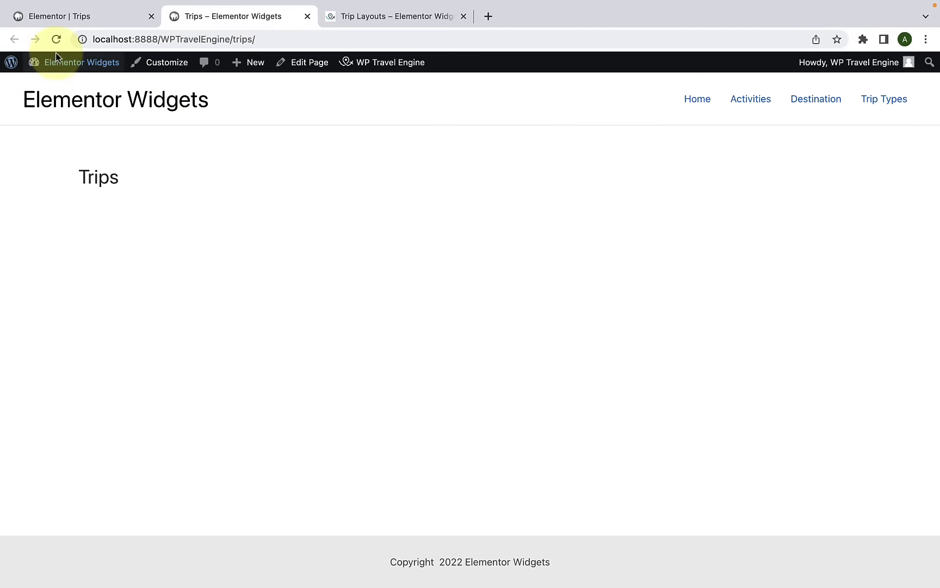
pyautogui.click(57, 39)
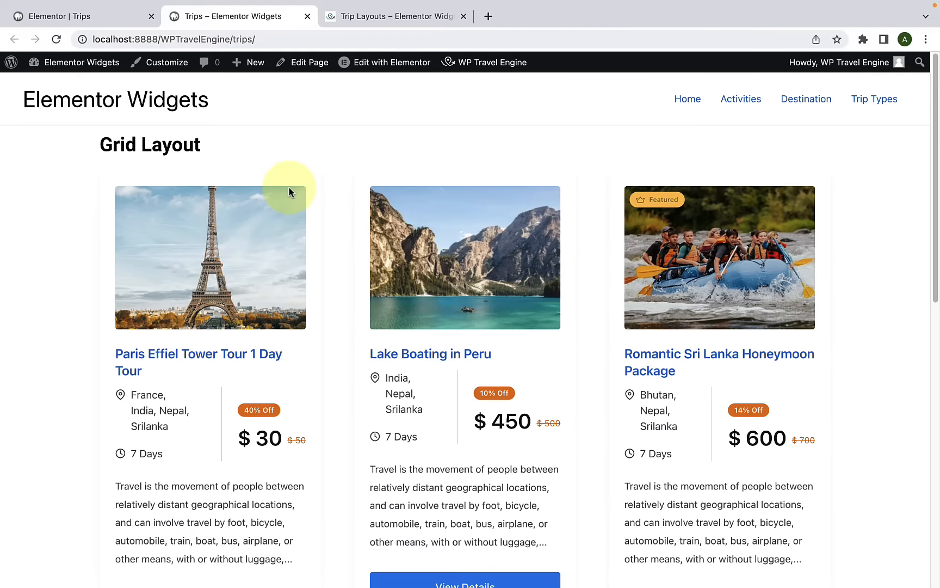
pyautogui.scroll(-9, 596, 359)
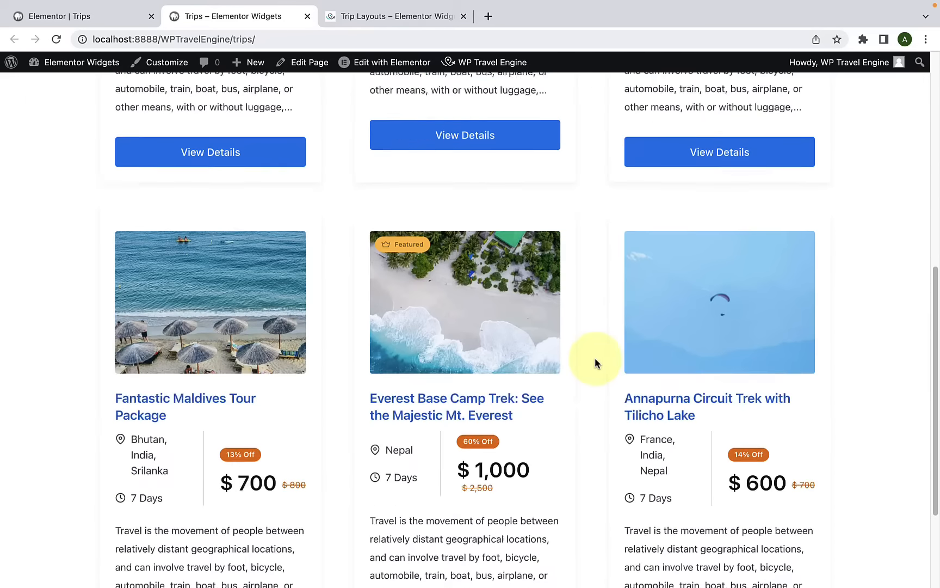
pyautogui.scroll(-2, 596, 358)
pyautogui.scroll(11, 596, 356)
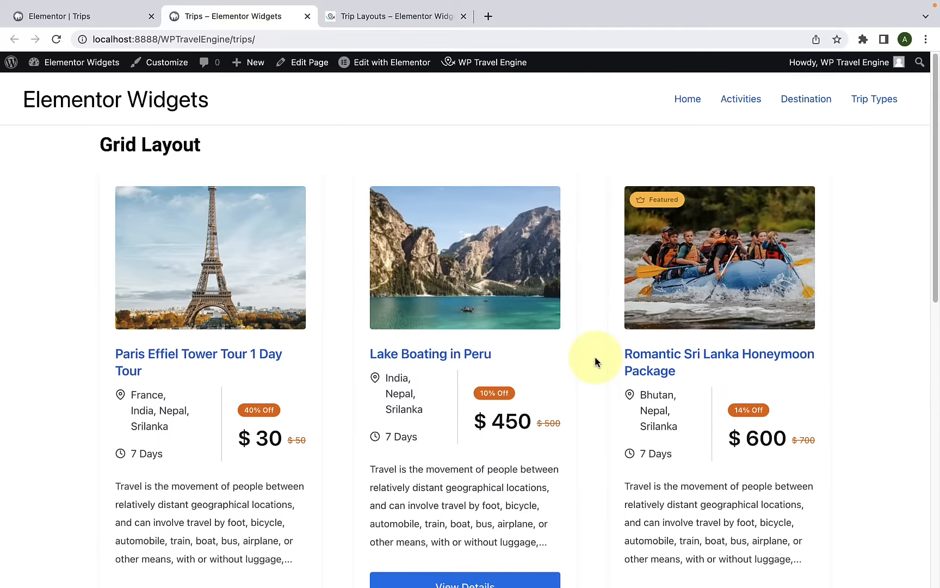
# Step: Examine the trip layouts on the Trip Layouts demo page, from Layout 1 - Grid through Layout 6 - List
pyautogui.click(114, 19)
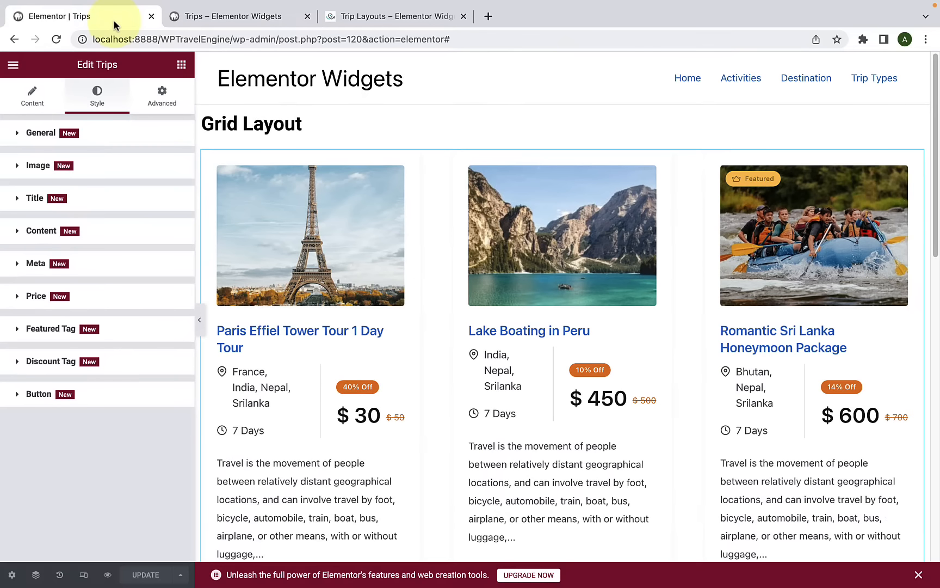
pyautogui.scroll(-5, 341, 358)
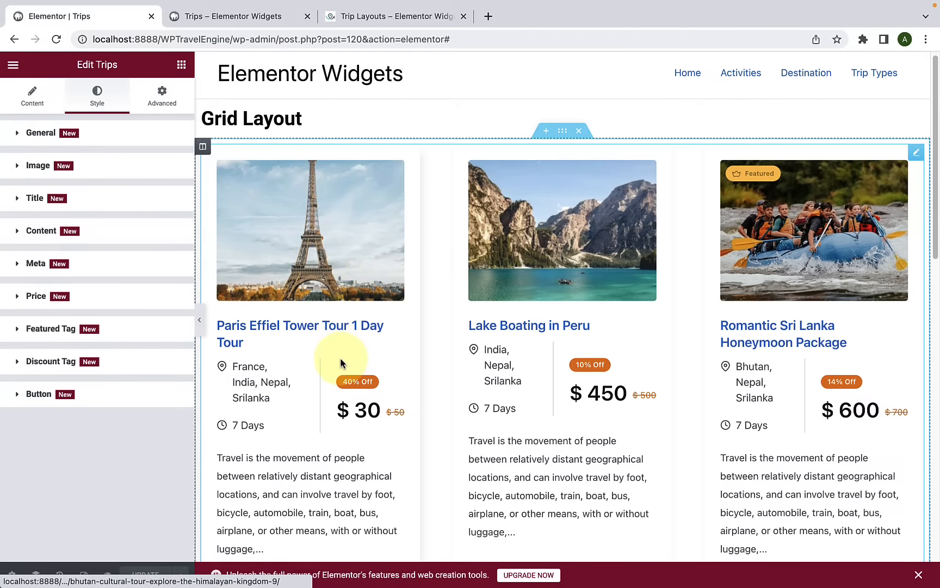
pyautogui.scroll(-12, 341, 363)
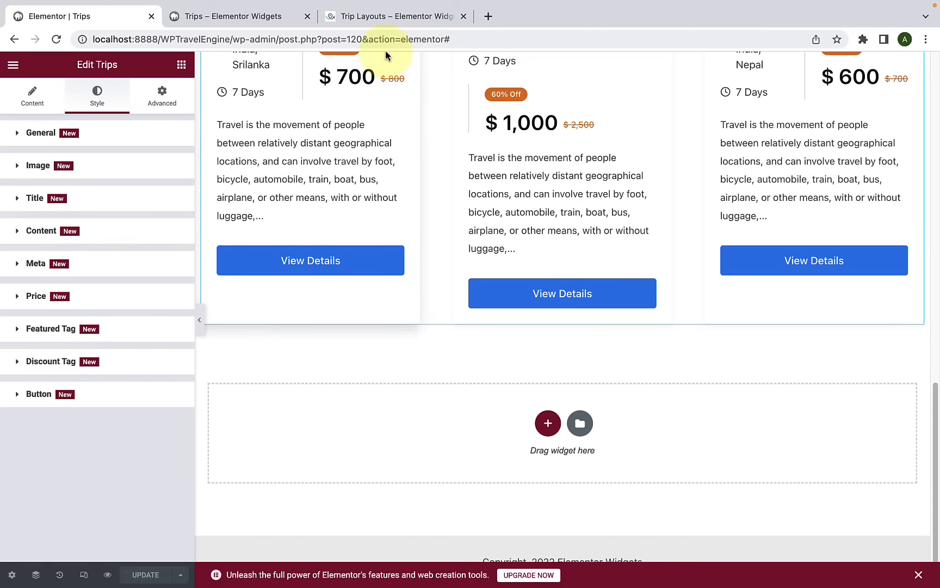
pyautogui.click(386, 23)
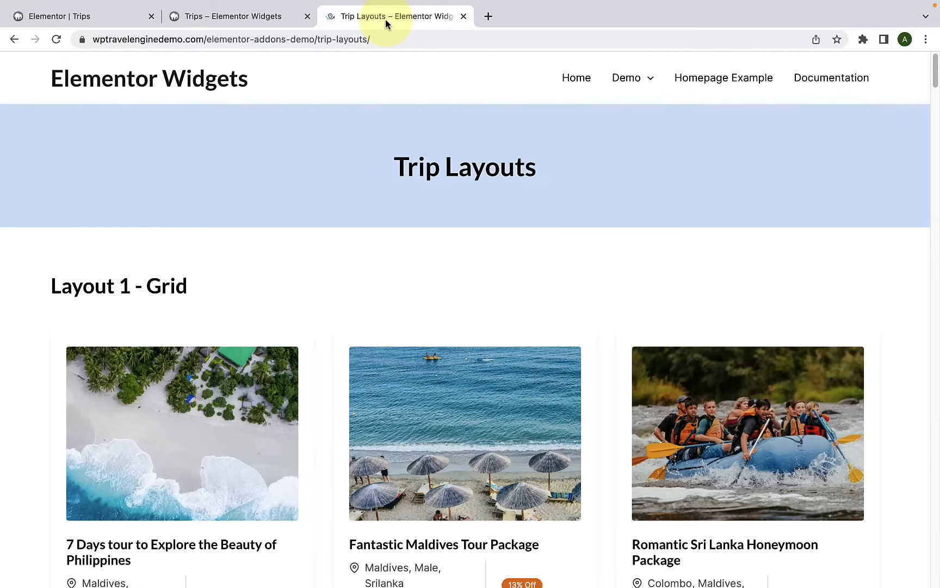
pyautogui.scroll(-20, 398, 335)
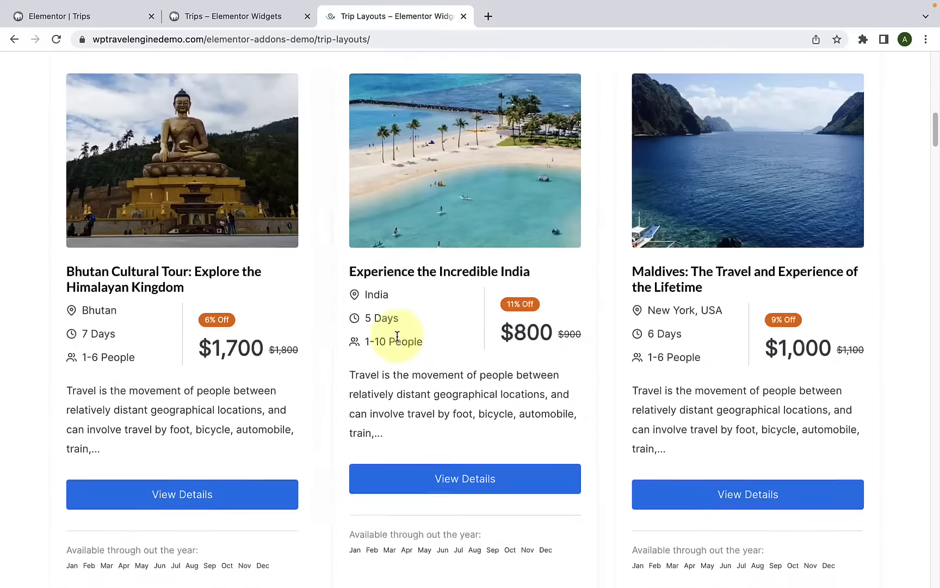
pyautogui.scroll(-20, 397, 338)
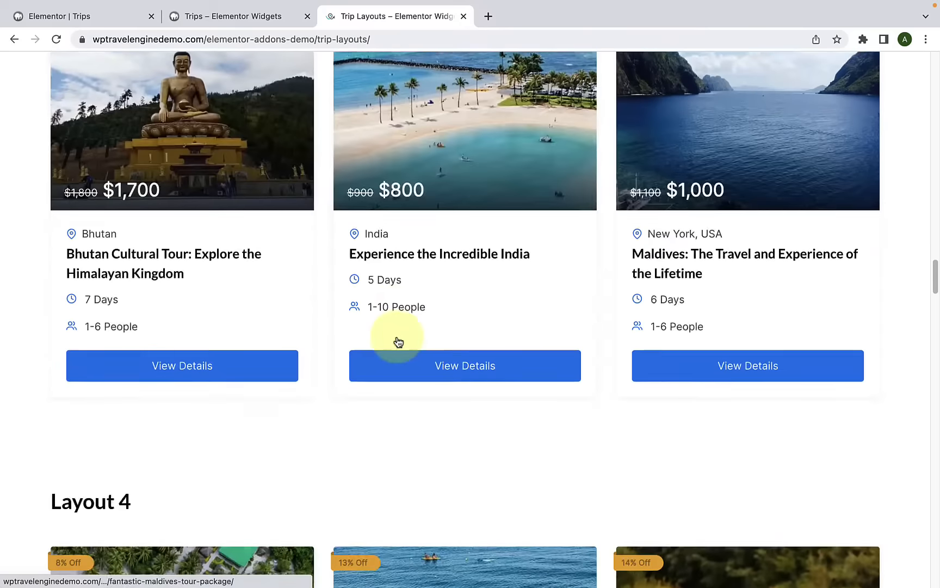
pyautogui.scroll(-13, 396, 337)
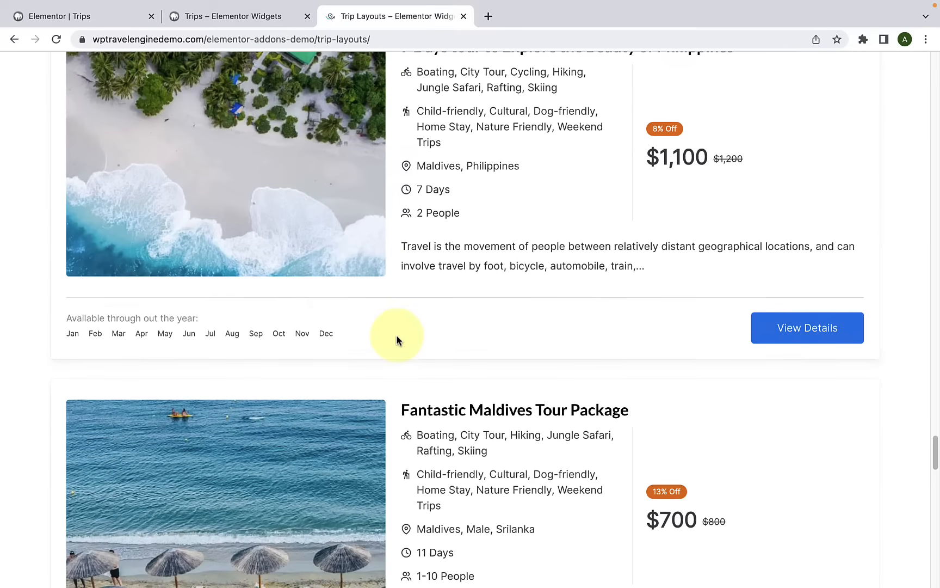
pyautogui.scroll(2, 396, 334)
pyautogui.scroll(-20, 376, 323)
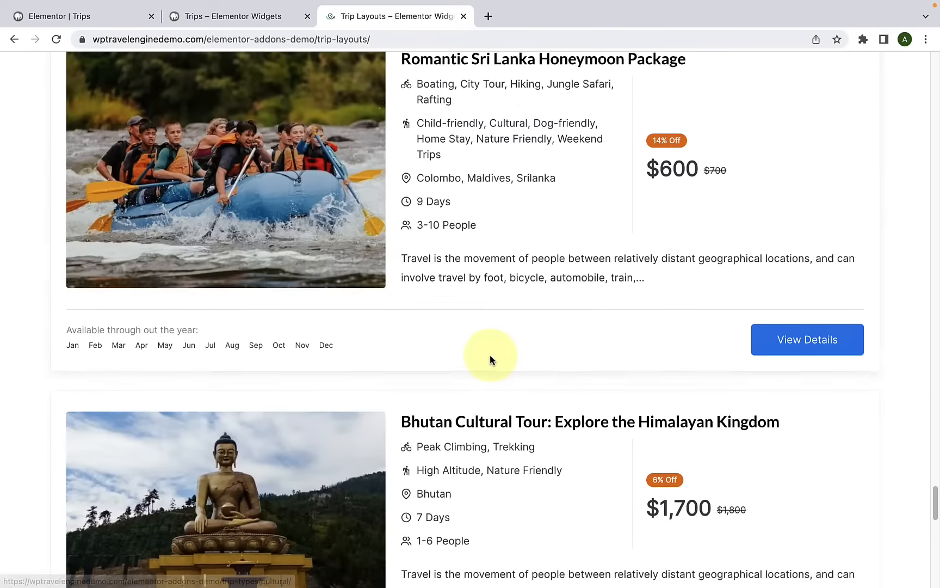
pyautogui.scroll(-2, 490, 356)
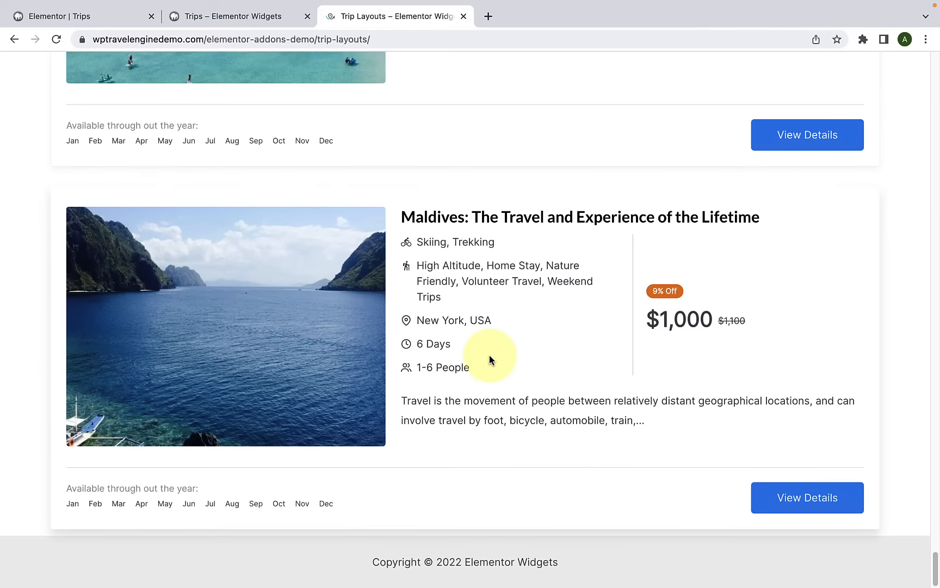
pyautogui.scroll(20, 489, 355)
pyautogui.scroll(10, 489, 354)
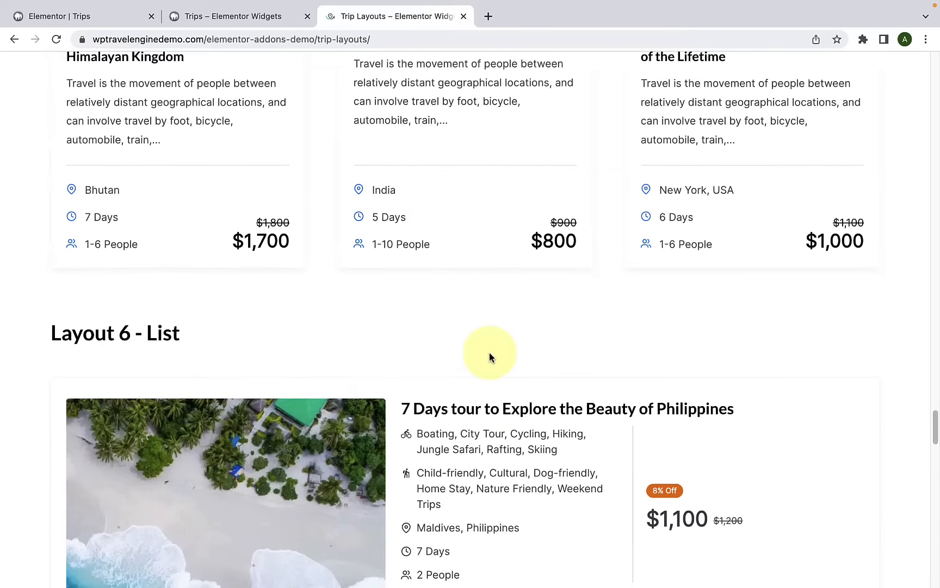
# Step: Add a Heading widget below the trip grid in the Elementor editor and title it "List Layout"
pyautogui.click(121, 21)
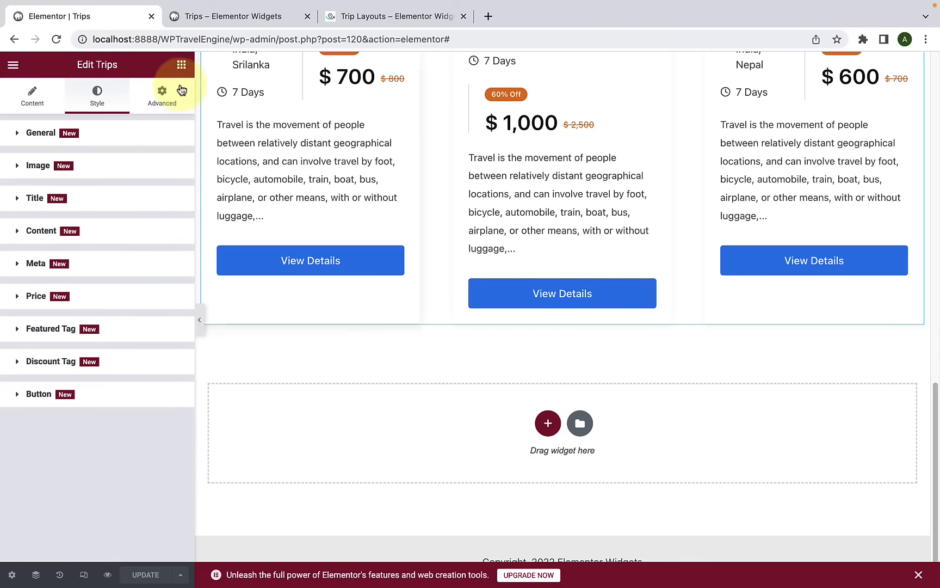
pyautogui.click(181, 67)
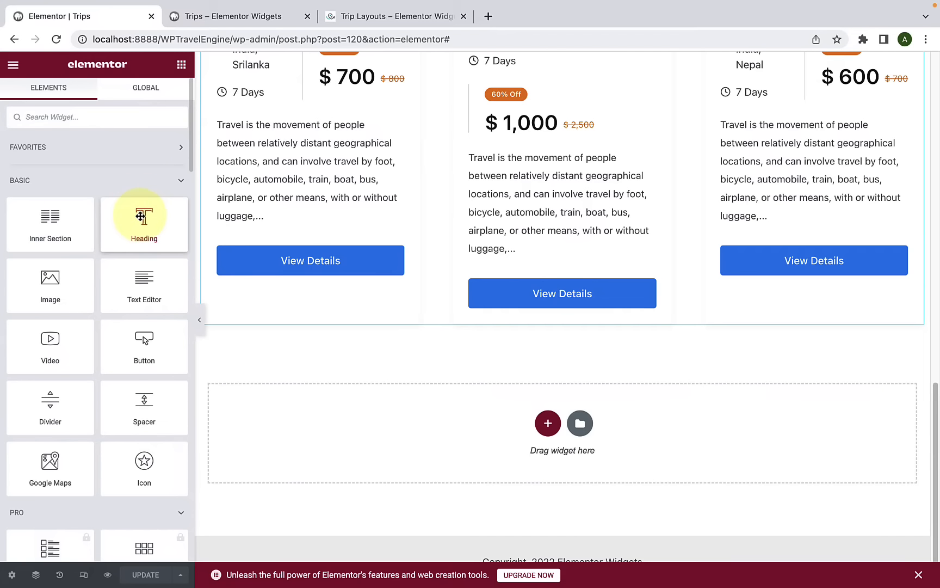
pyautogui.moveTo(139, 216); pyautogui.dragTo(370, 431)
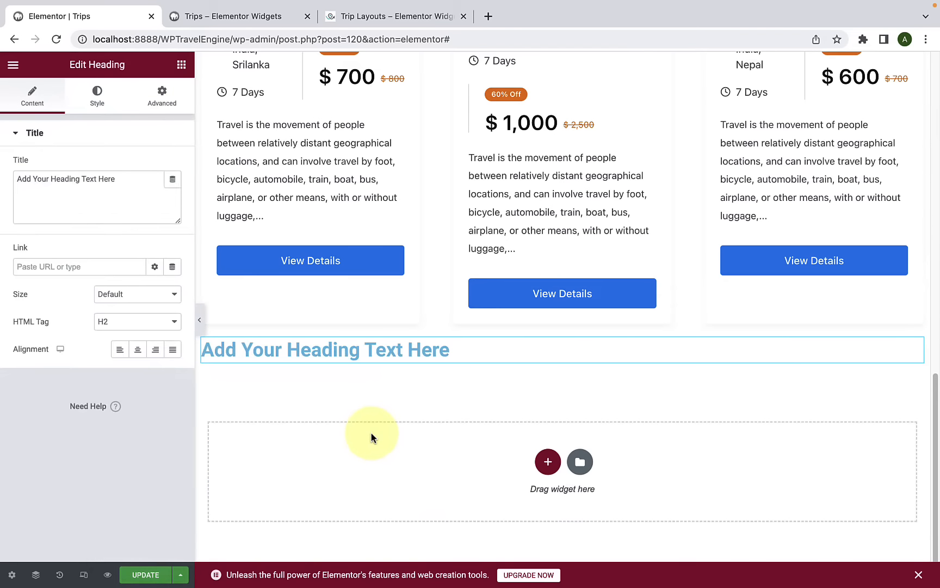
pyautogui.doubleClick(308, 355)
pyautogui.tripleClick(308, 355)
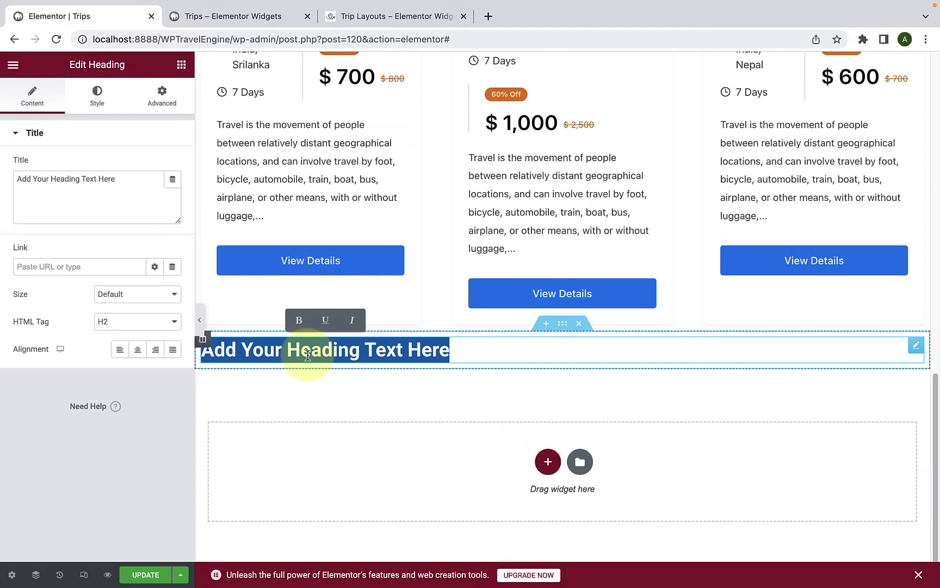
pyautogui.write('L')
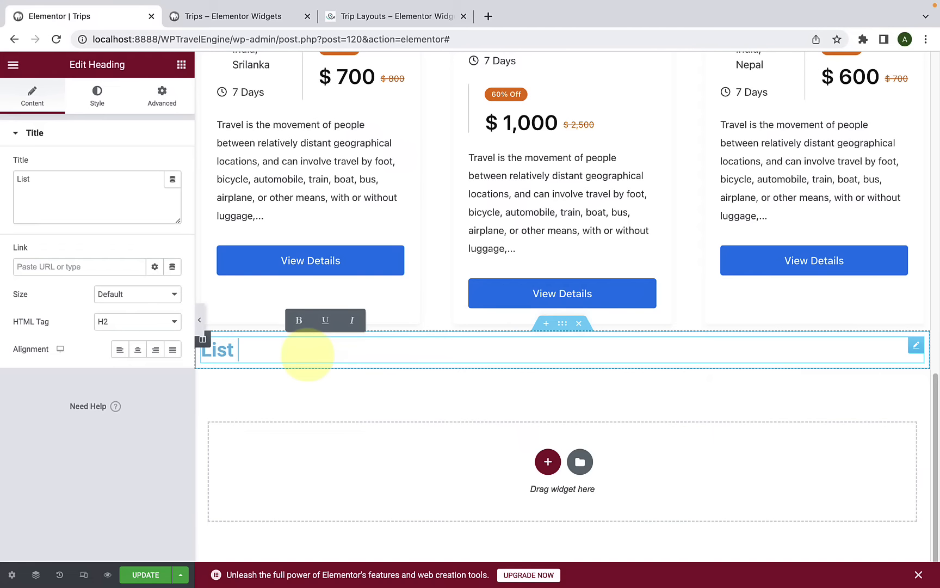
pyautogui.write('ayout')
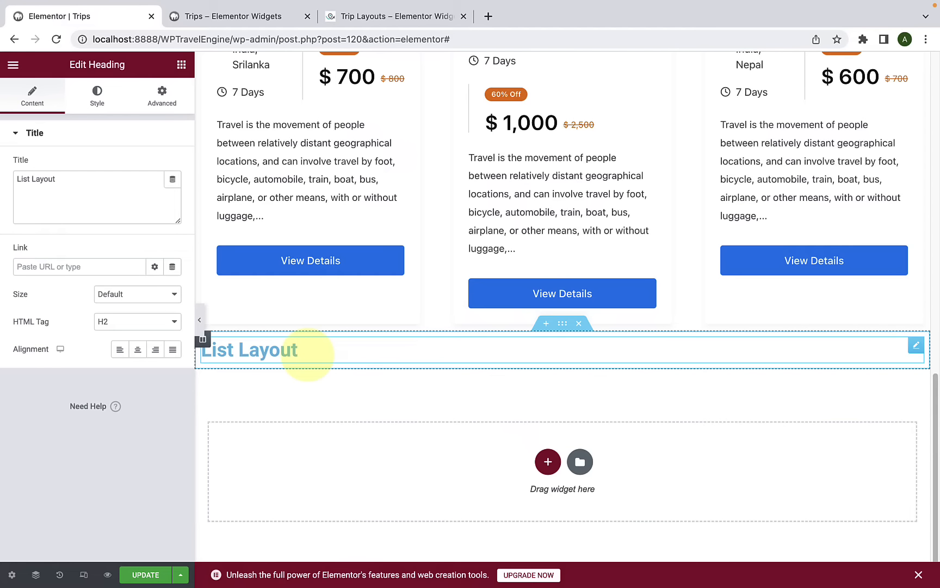
# Step: Set the List Layout heading's text color to near-black (#0E0F0F)
pyautogui.click(98, 95)
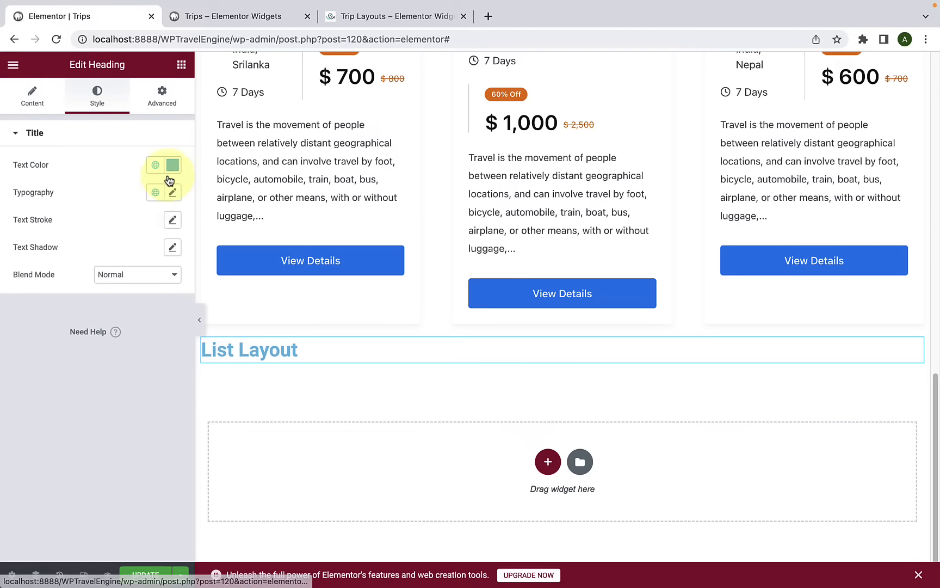
pyautogui.click(170, 166)
pyautogui.moveTo(48, 294); pyautogui.dragTo(37, 309)
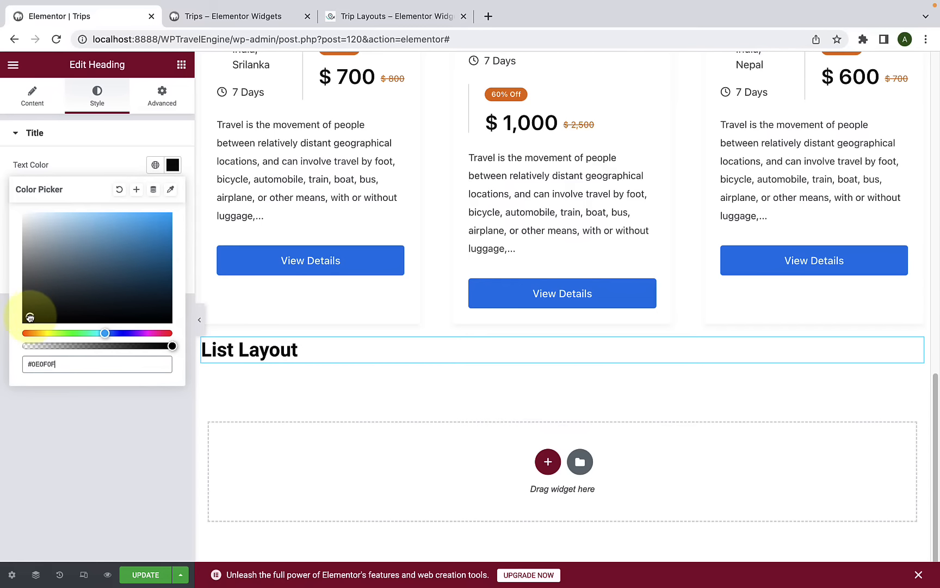
pyautogui.click(187, 403)
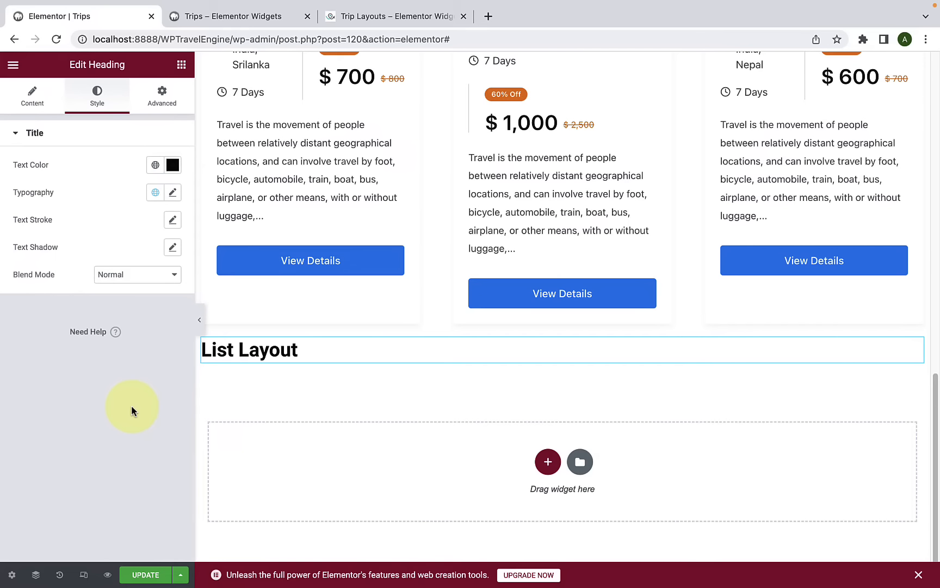
# Step: Find the Trips widget and add it to the page below the List Layout heading
pyautogui.click(182, 65)
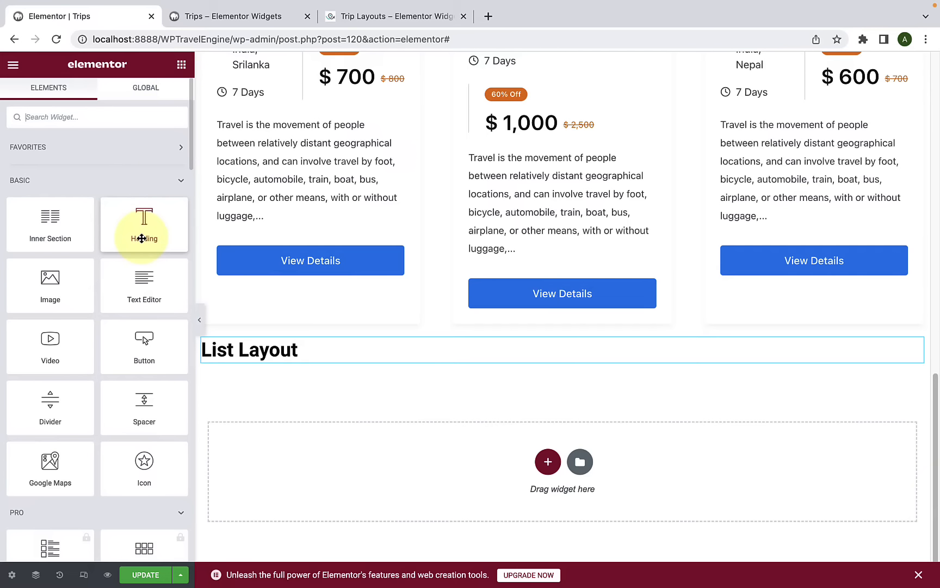
pyautogui.click(41, 117)
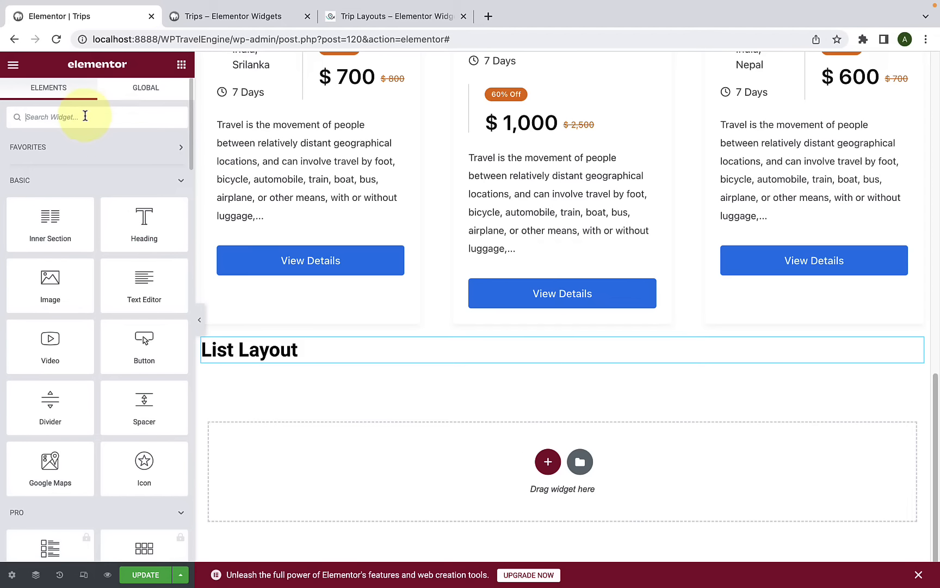
pyautogui.write('tr')
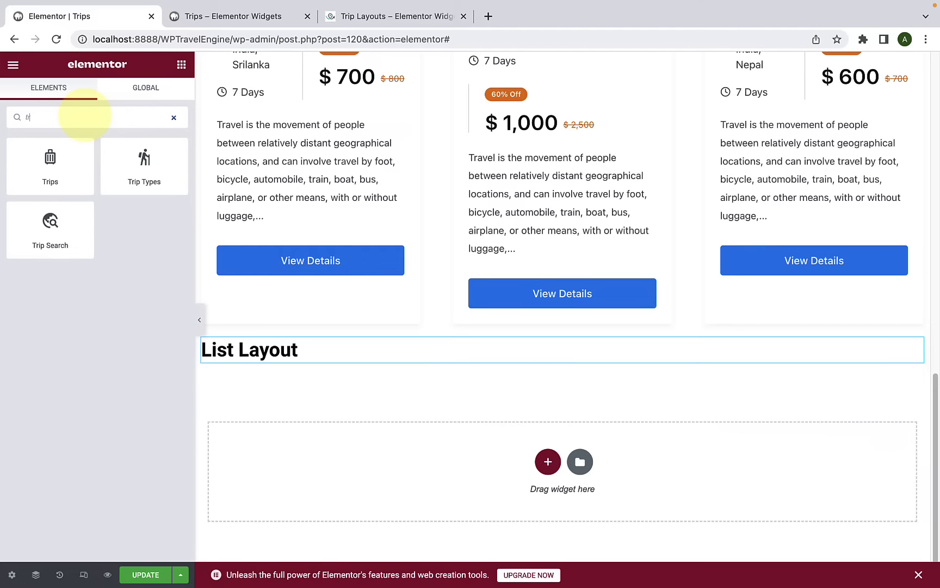
pyautogui.moveTo(56, 180); pyautogui.dragTo(461, 449)
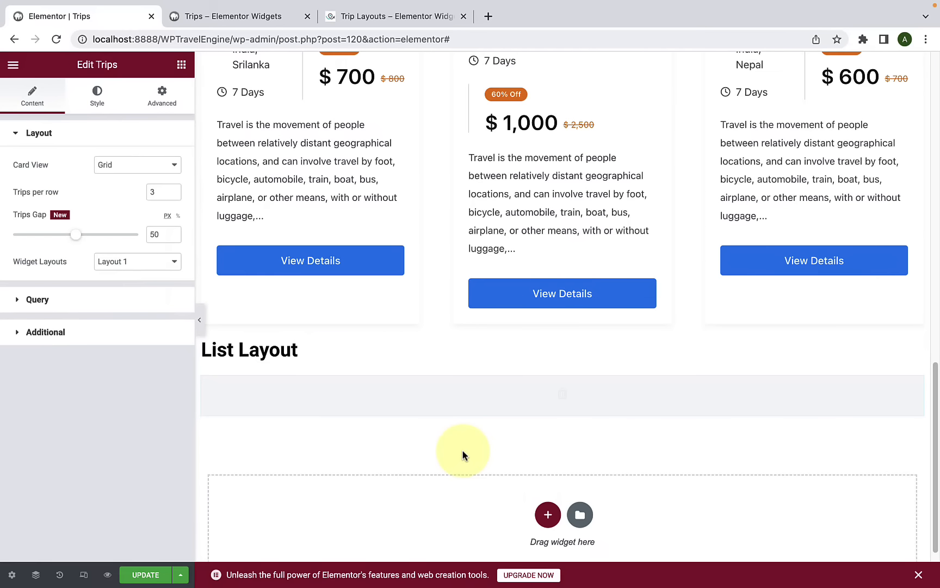
pyautogui.scroll(-5, 462, 448)
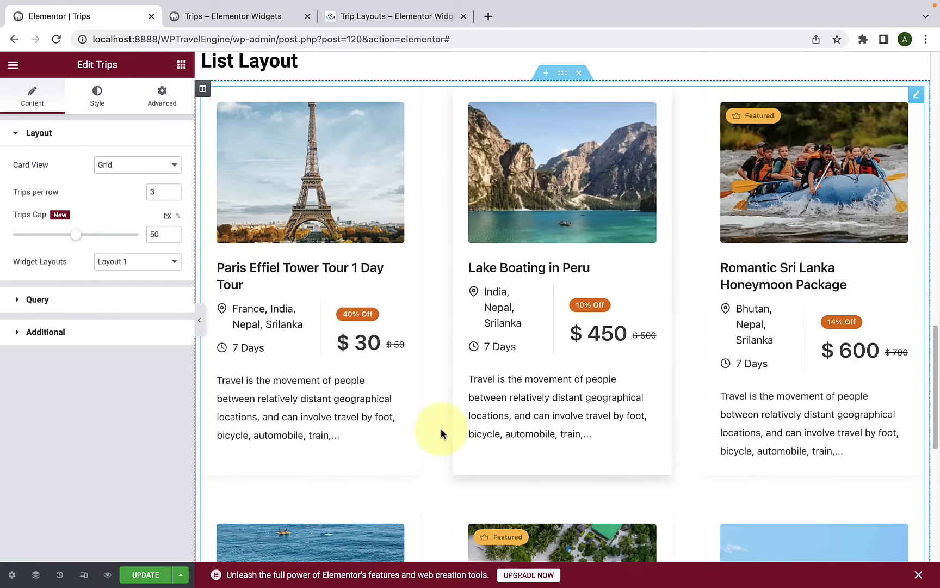
pyautogui.scroll(-2, 593, 424)
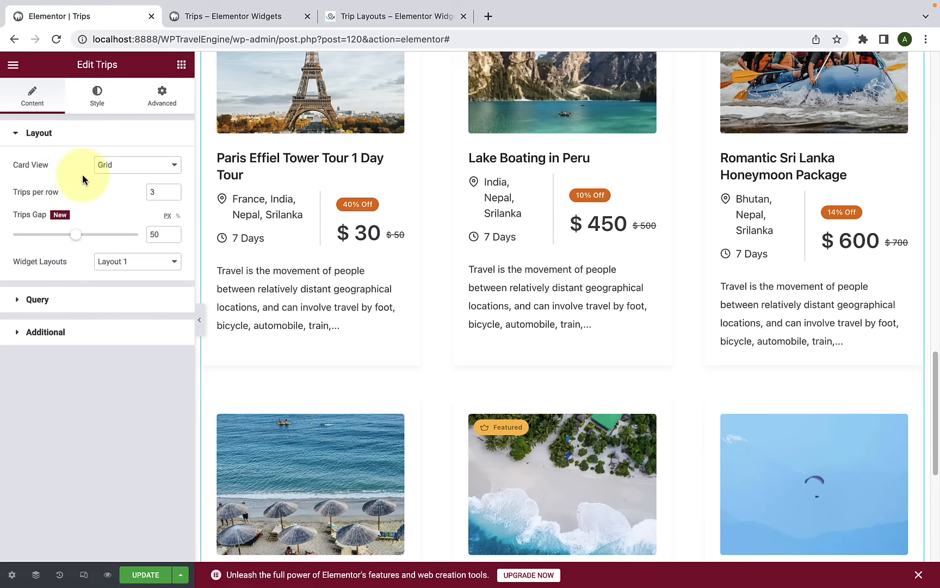
# Step: Set the new Trips widget's card view to List and look over the resulting trip cards
pyautogui.click(100, 170)
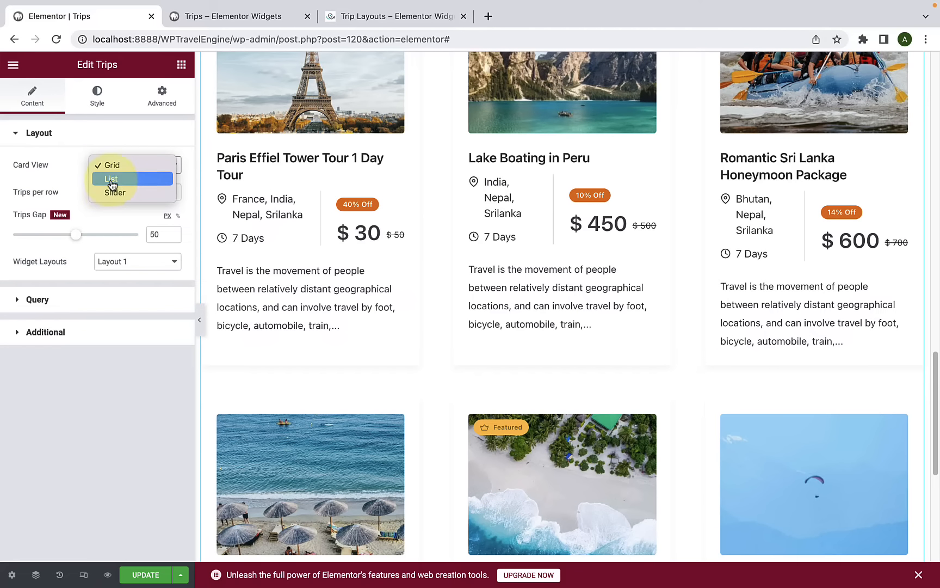
pyautogui.click(111, 180)
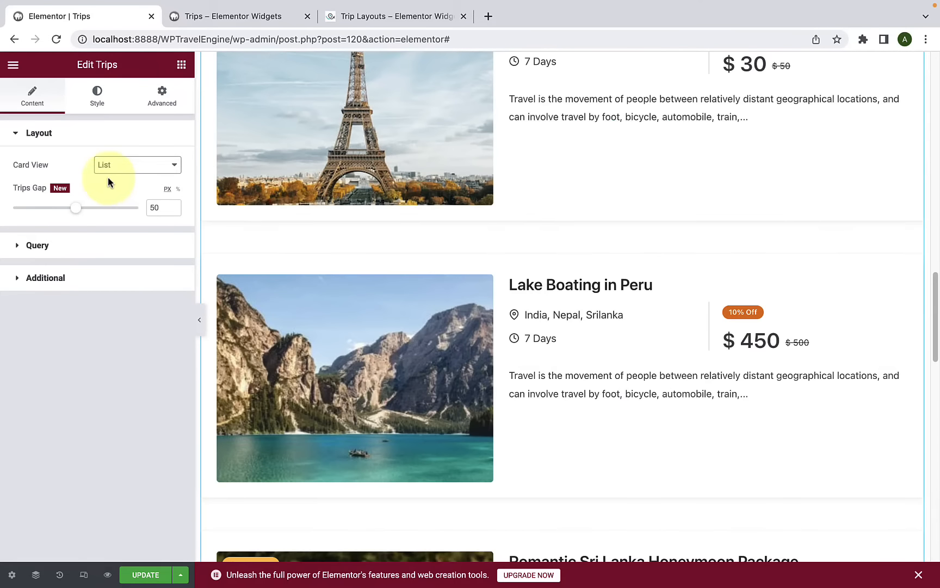
pyautogui.scroll(4, 473, 206)
pyautogui.scroll(-15, 463, 272)
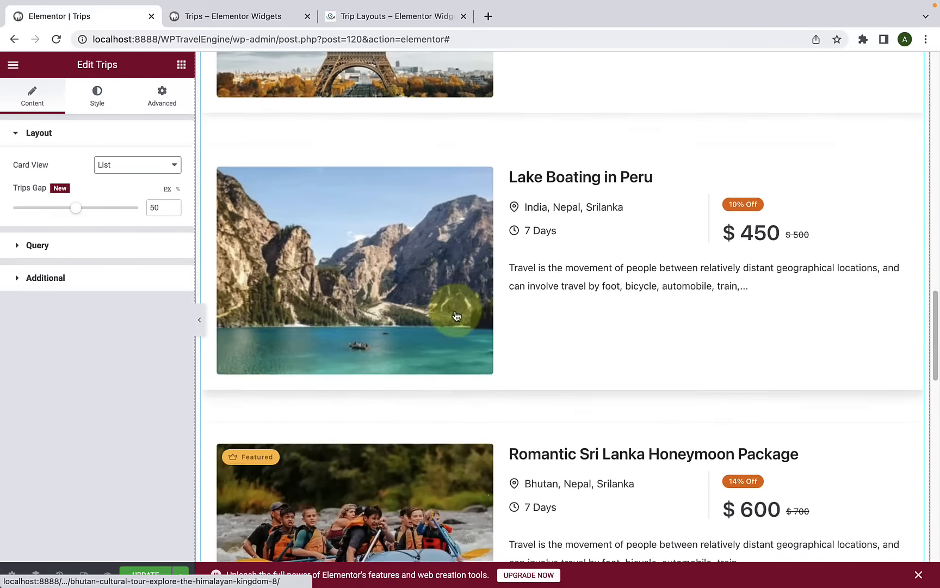
pyautogui.scroll(-10, 456, 314)
pyautogui.scroll(12, 456, 313)
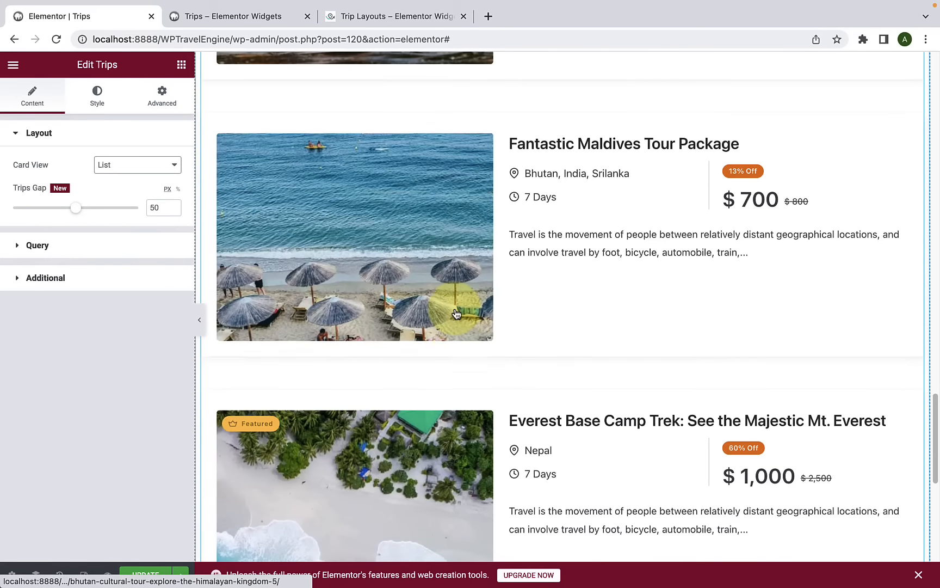
pyautogui.scroll(10, 456, 314)
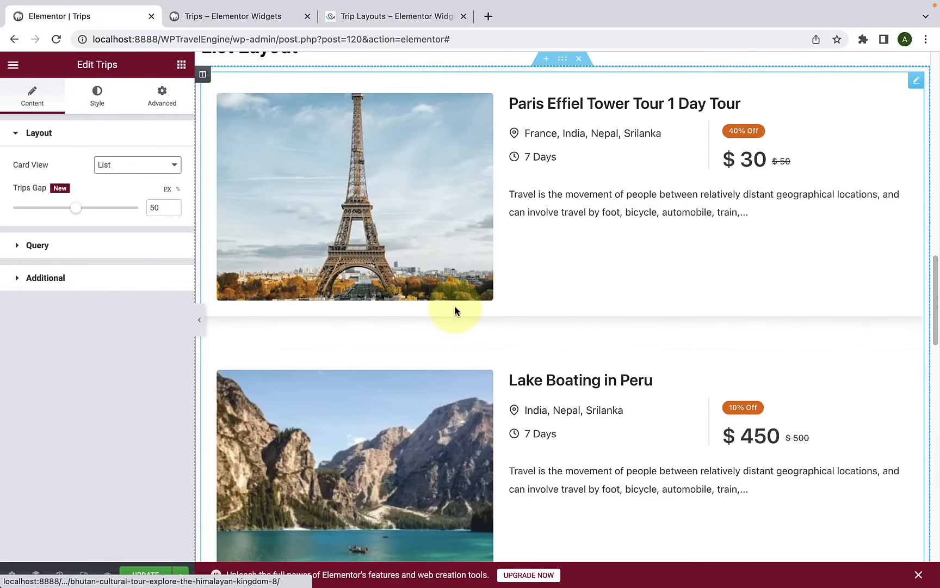
pyautogui.scroll(1, 456, 310)
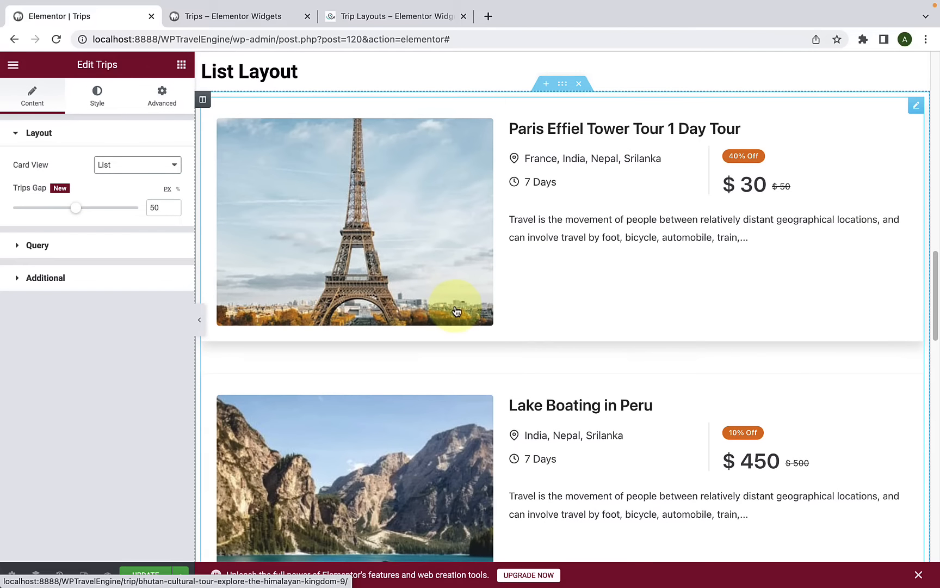
# Step: Review the Trips widget's Query and Additional content settings and its General and Image style settings
pyautogui.click(90, 245)
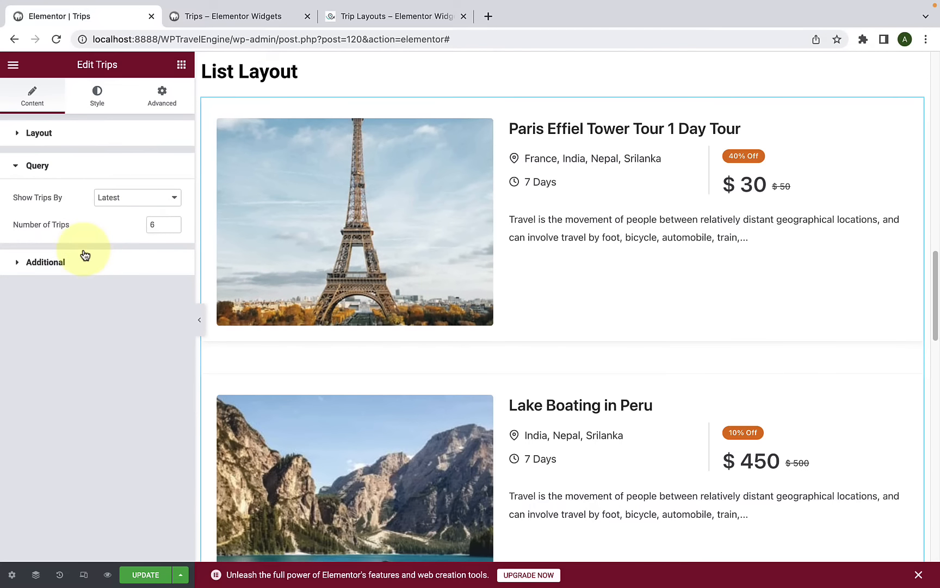
pyautogui.click(66, 263)
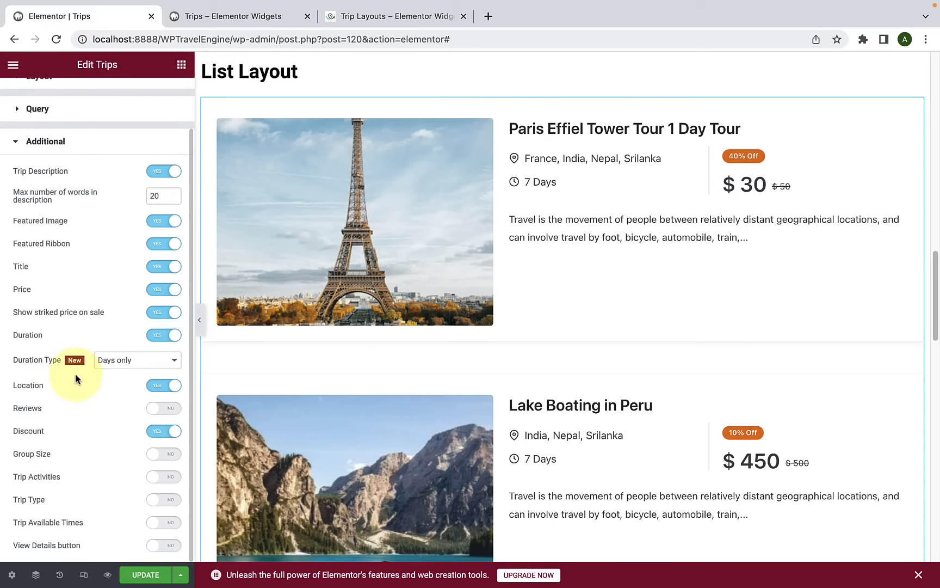
pyautogui.click(98, 109)
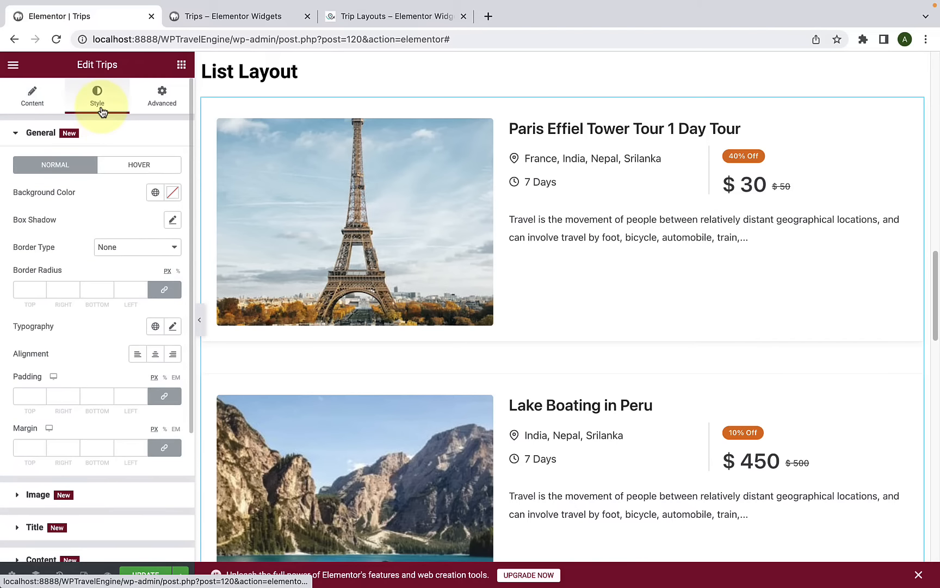
pyautogui.scroll(-3, 108, 273)
pyautogui.click(102, 321)
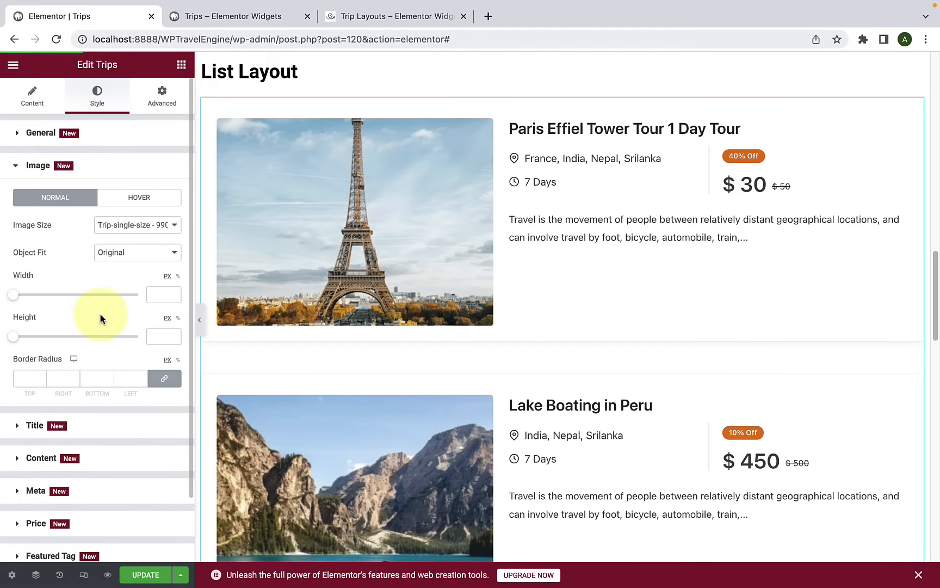
pyautogui.scroll(-1, 94, 256)
pyautogui.scroll(-1, 92, 342)
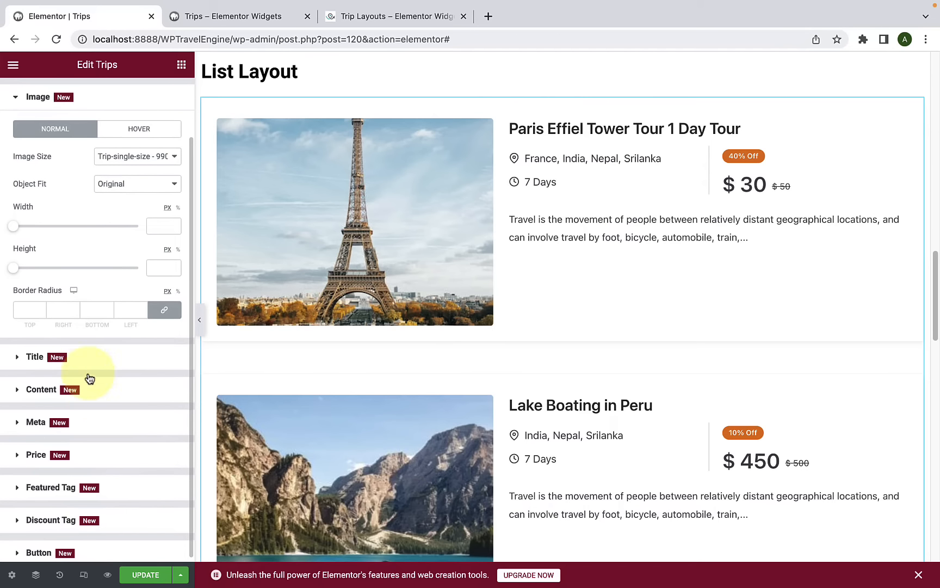
# Step: Try red (#E11010) as the trip description text color and compare the list with the grid layout above
pyautogui.click(90, 392)
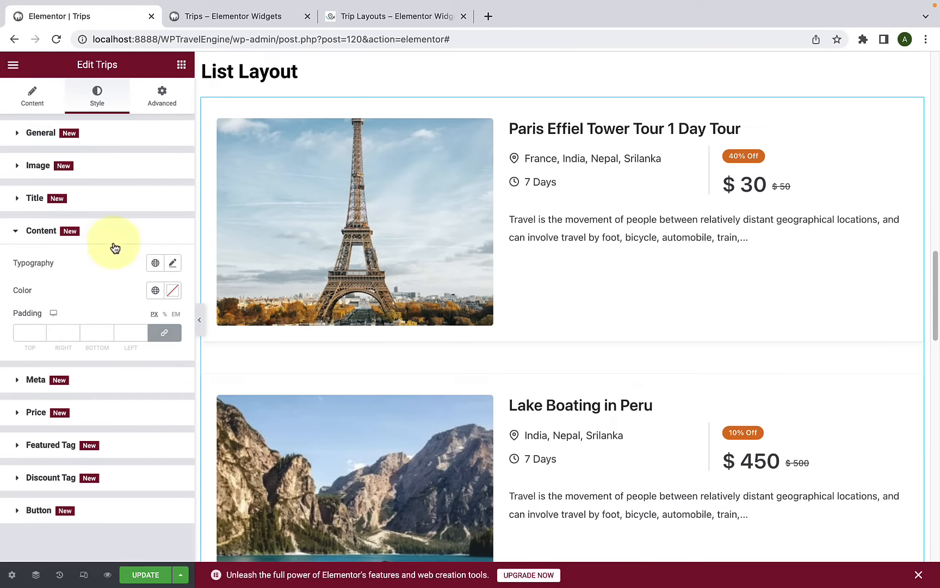
pyautogui.click(173, 294)
pyautogui.moveTo(140, 390); pyautogui.dragTo(161, 350)
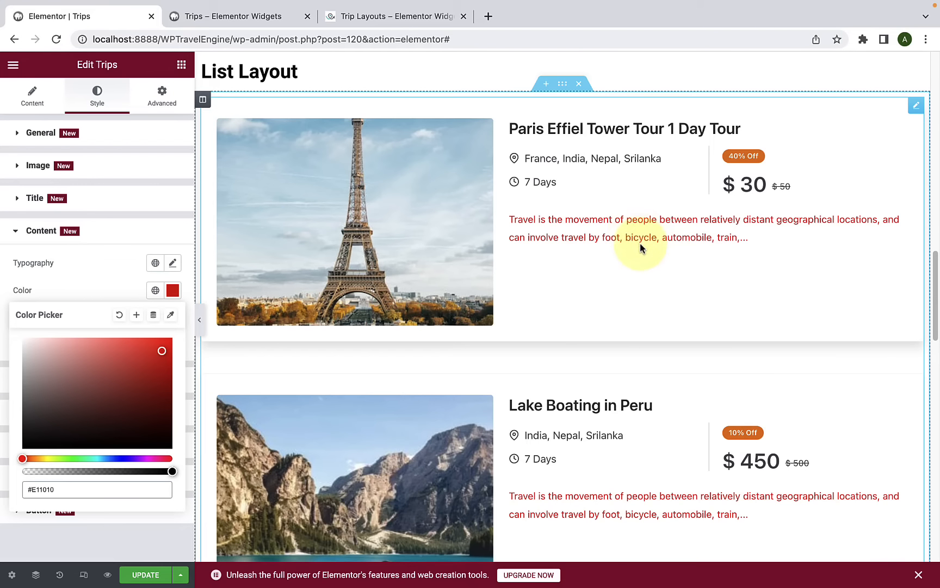
pyautogui.scroll(10, 640, 243)
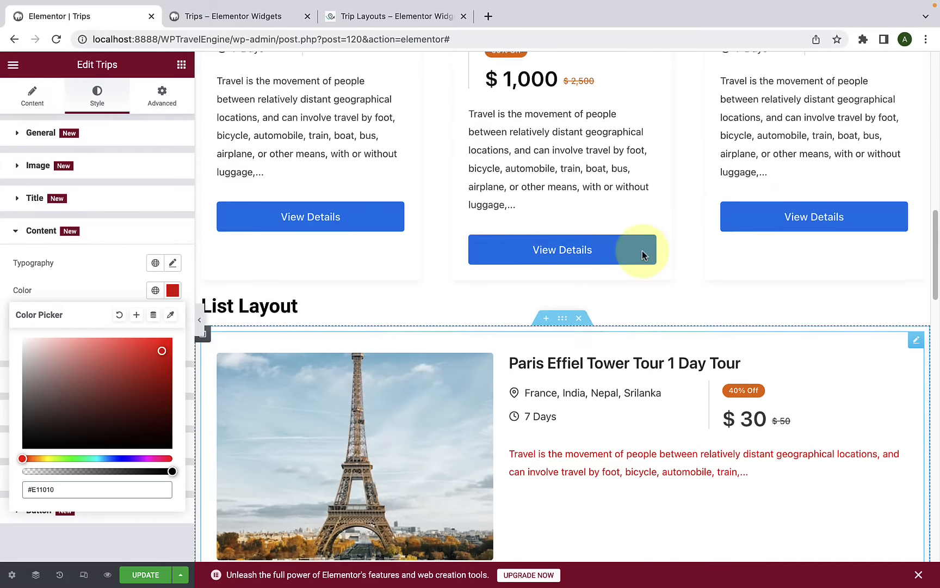
pyautogui.scroll(-10, 642, 260)
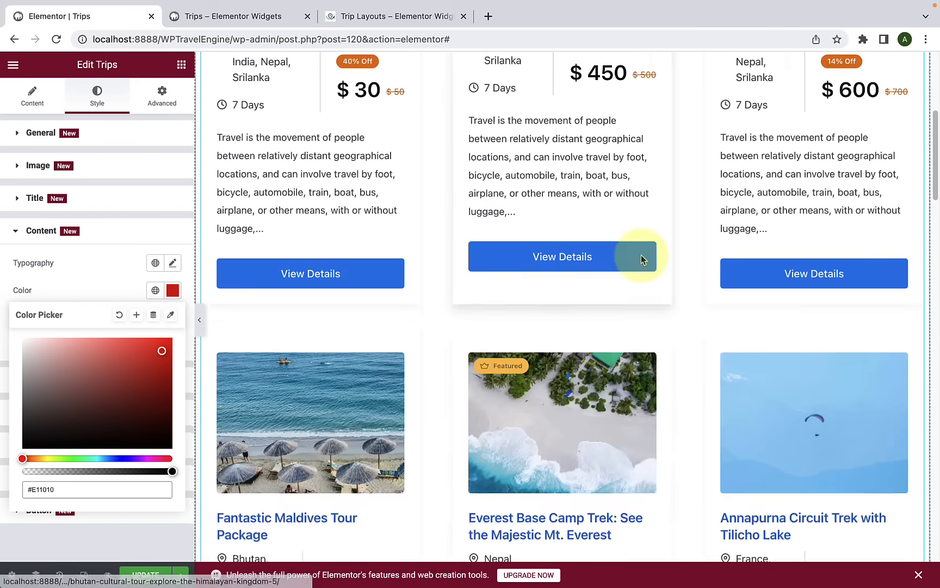
pyautogui.scroll(1, 642, 260)
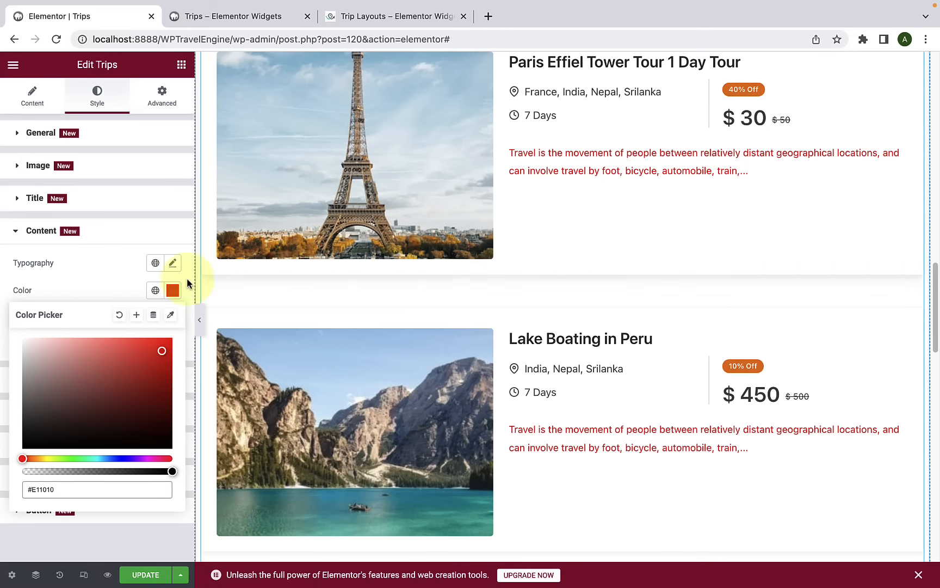
# Step: Reset the trip description text color to its default and close the Content style settings
pyautogui.click(119, 315)
pyautogui.click(117, 259)
pyautogui.click(107, 241)
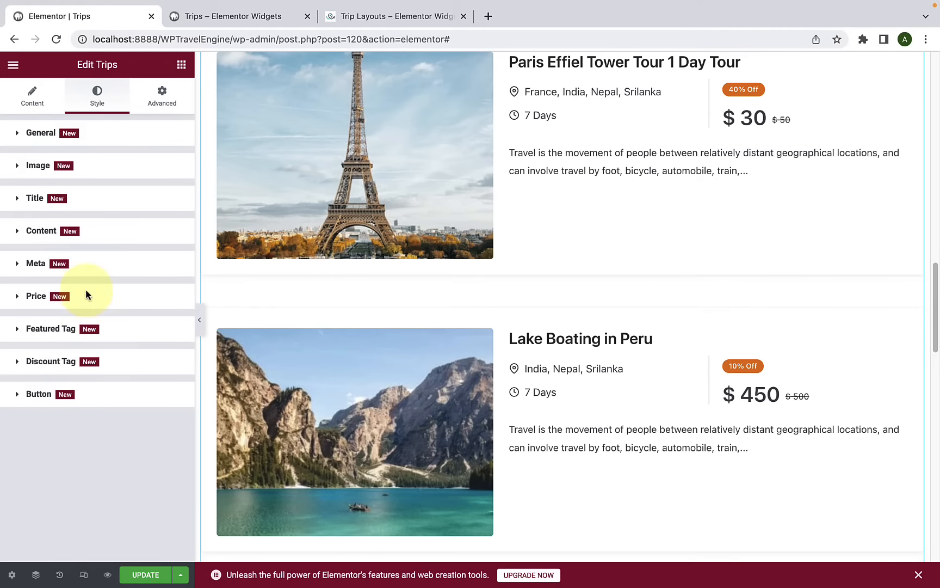
# Step: Examine the Meta and Button style settings of the Trips widget and look over the trip list
pyautogui.click(91, 271)
pyautogui.click(90, 271)
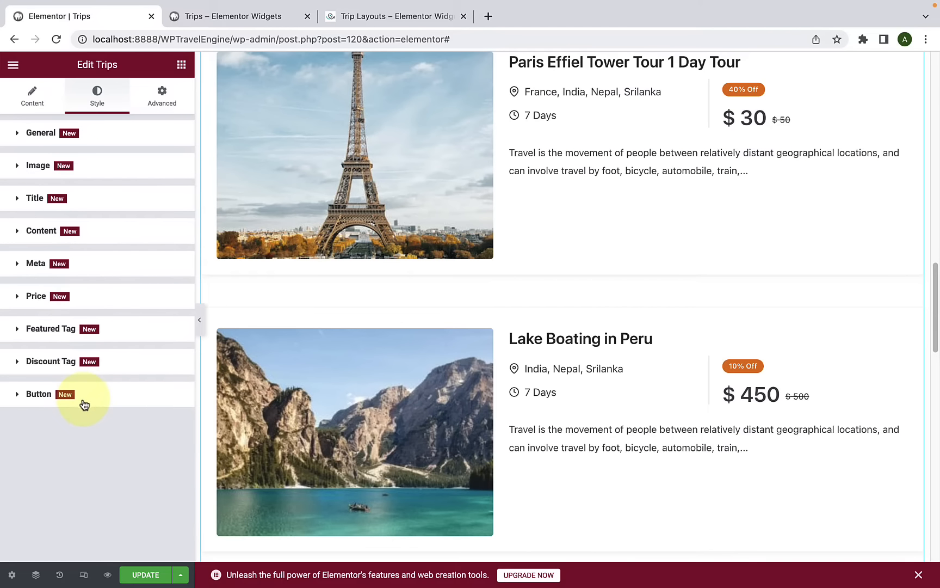
pyautogui.click(84, 394)
pyautogui.scroll(-3, 86, 381)
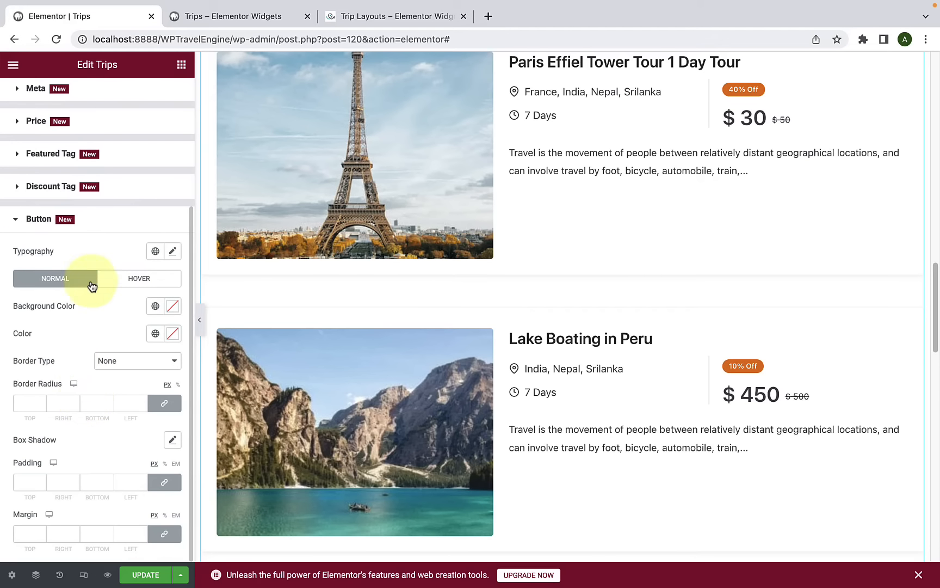
pyautogui.click(99, 220)
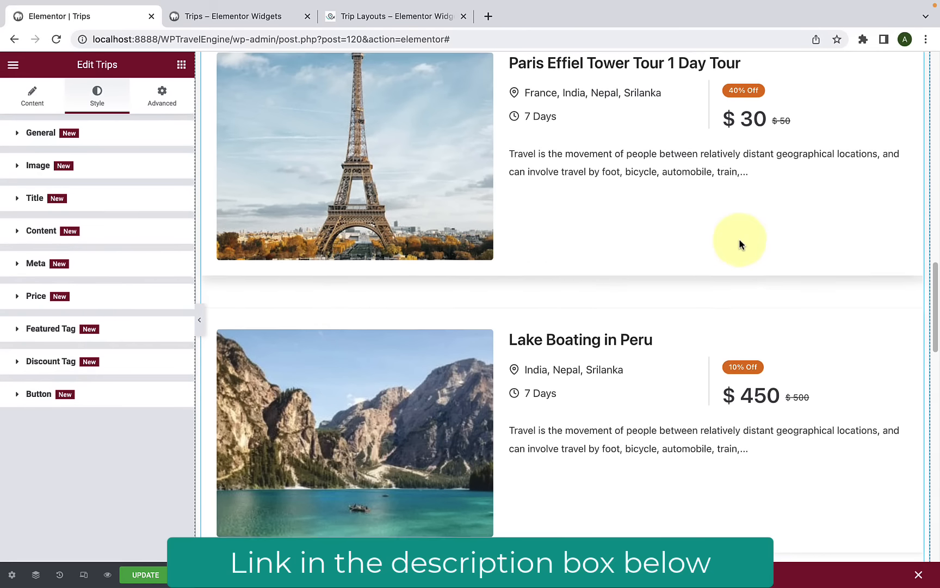
pyautogui.scroll(2, 739, 242)
pyautogui.scroll(-3, 739, 252)
pyautogui.scroll(1, 642, 190)
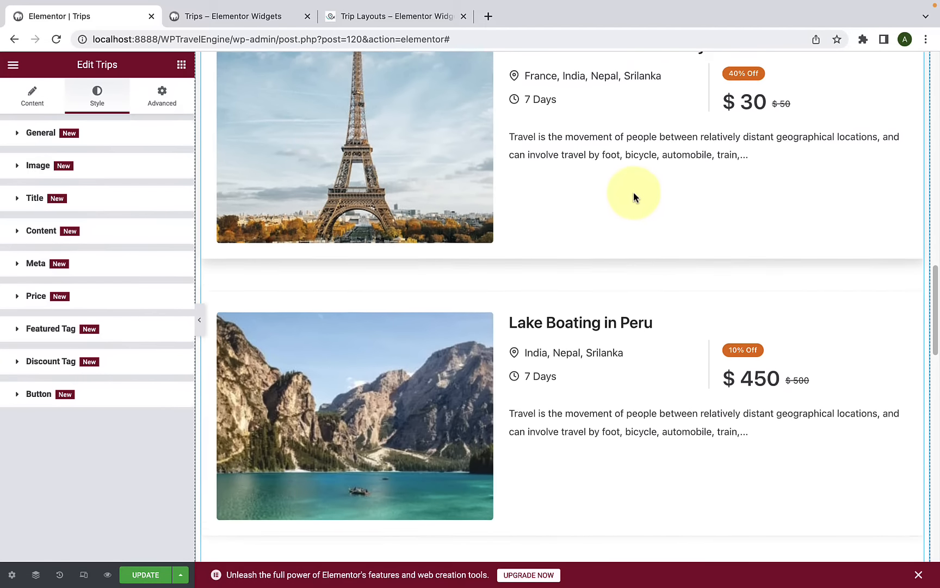
# Step: Set the maximum number of words in the trip descriptions to 50 and check the list down to its last trip
pyautogui.click(34, 100)
pyautogui.click(64, 278)
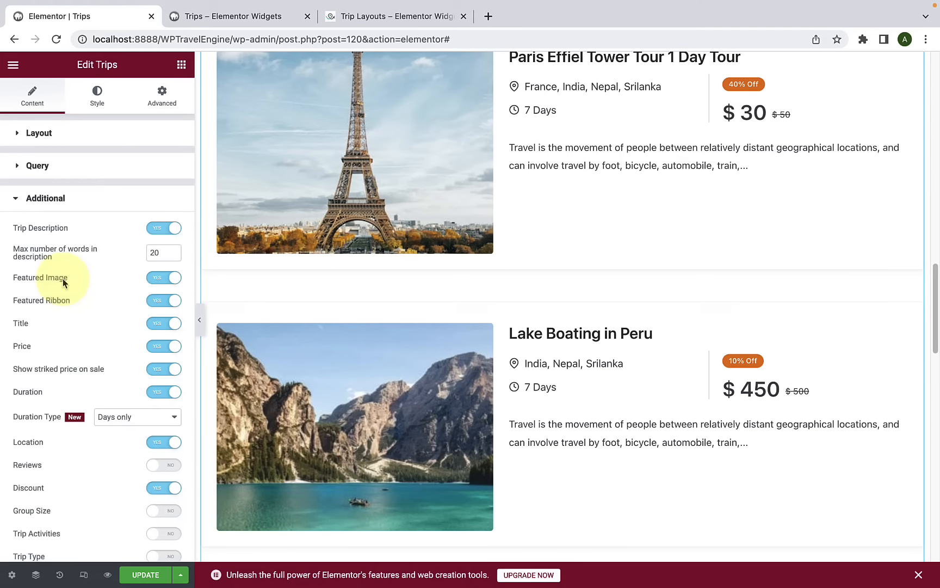
pyautogui.scroll(-1, 62, 308)
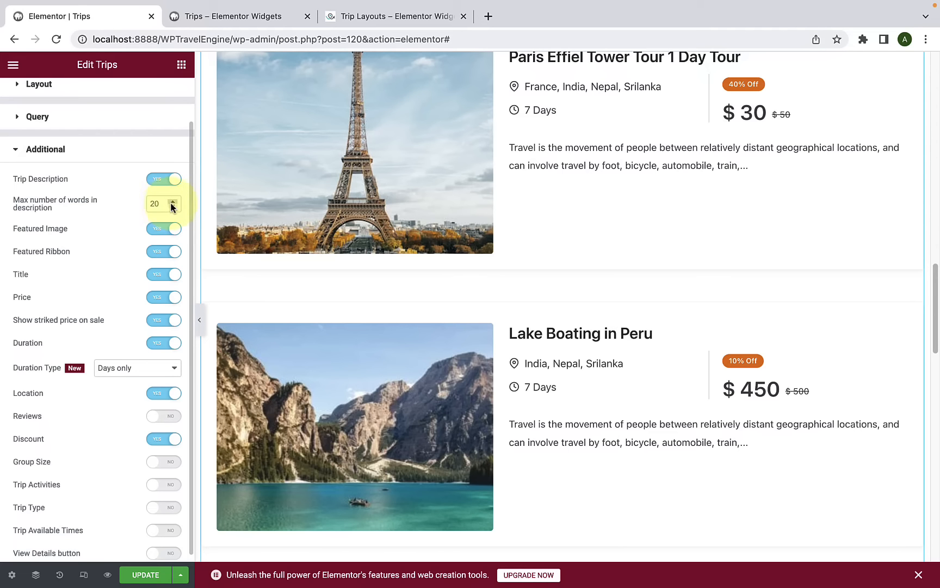
pyautogui.moveTo(162, 204); pyautogui.dragTo(134, 209)
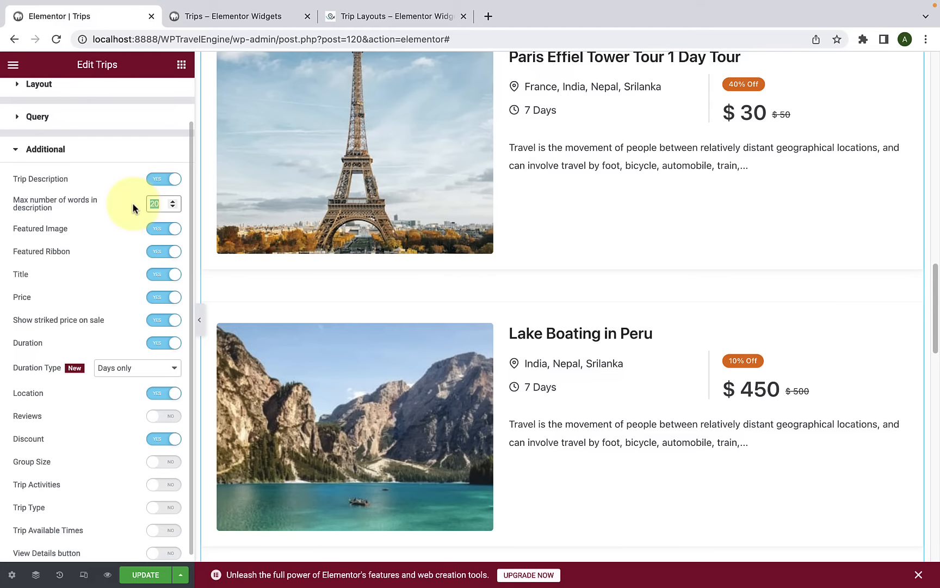
pyautogui.write('50')
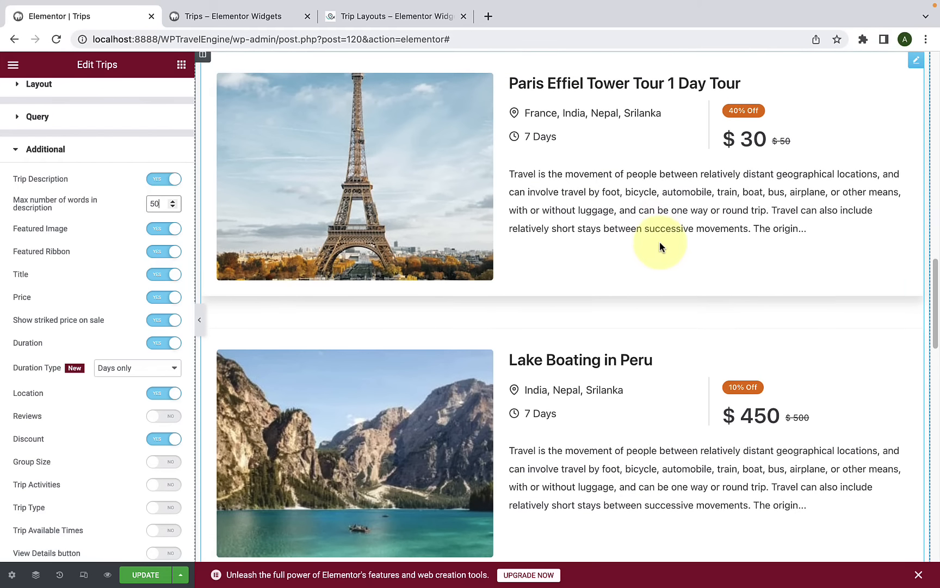
pyautogui.scroll(-9, 661, 243)
pyautogui.scroll(-12, 664, 271)
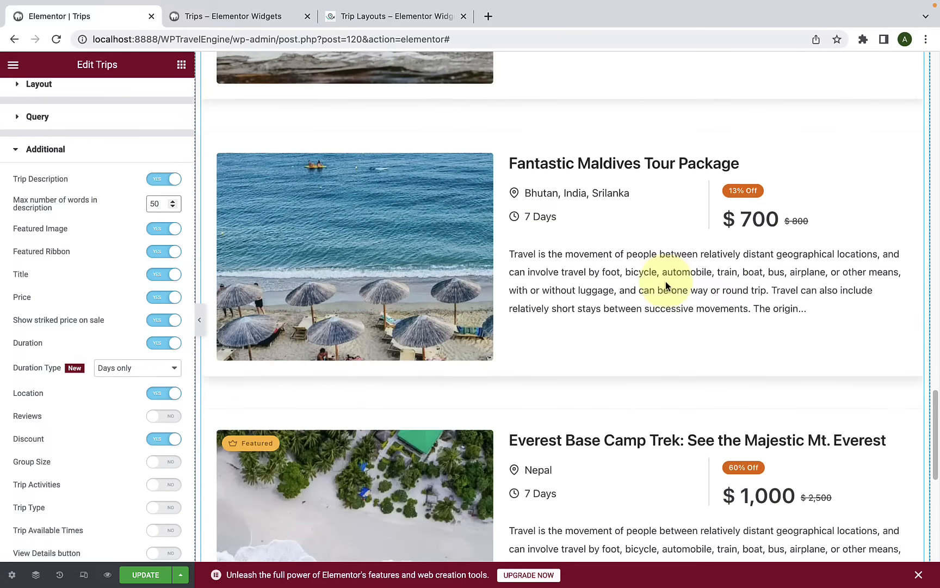
pyautogui.scroll(4, 665, 282)
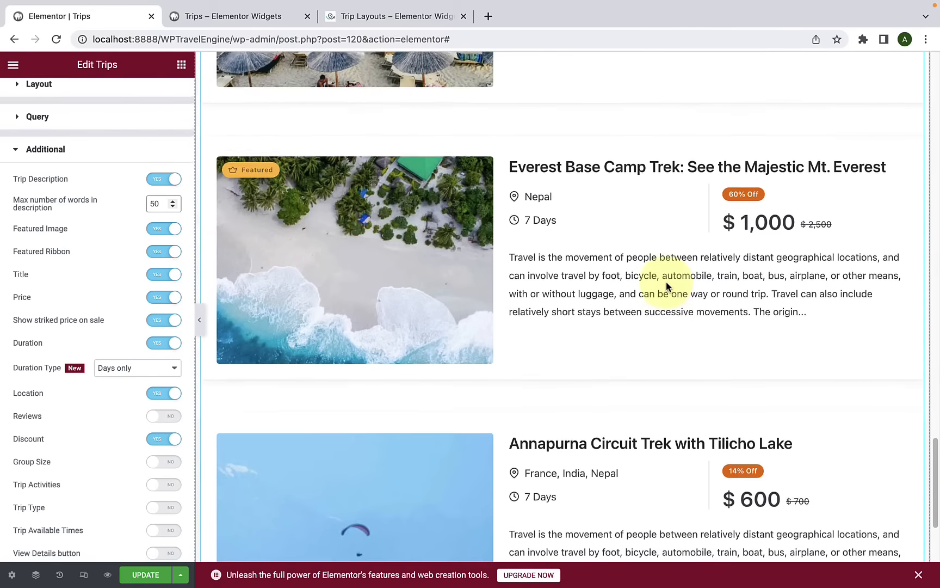
pyautogui.scroll(-4, 666, 282)
pyautogui.scroll(2, 665, 281)
pyautogui.scroll(-2, 666, 282)
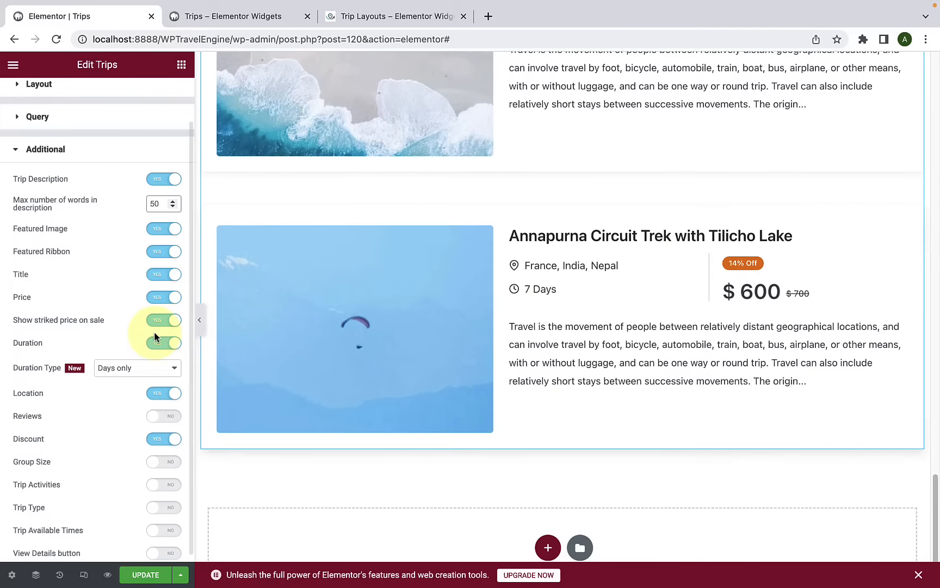
pyautogui.scroll(-1, 153, 332)
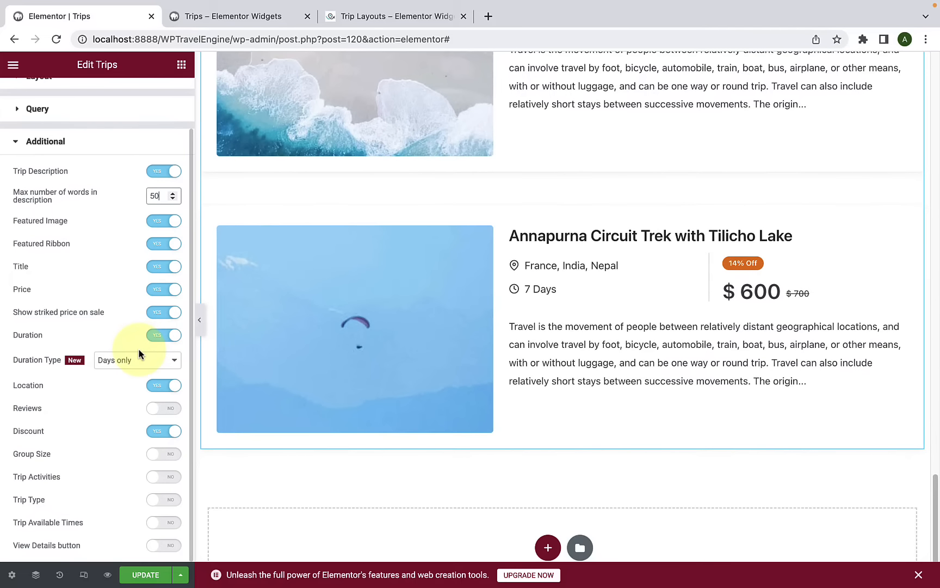
# Step: Enable Trip Activities, Trip Type, Trip Available Times and the View Details button for the trip list and check the listed trips
pyautogui.click(165, 478)
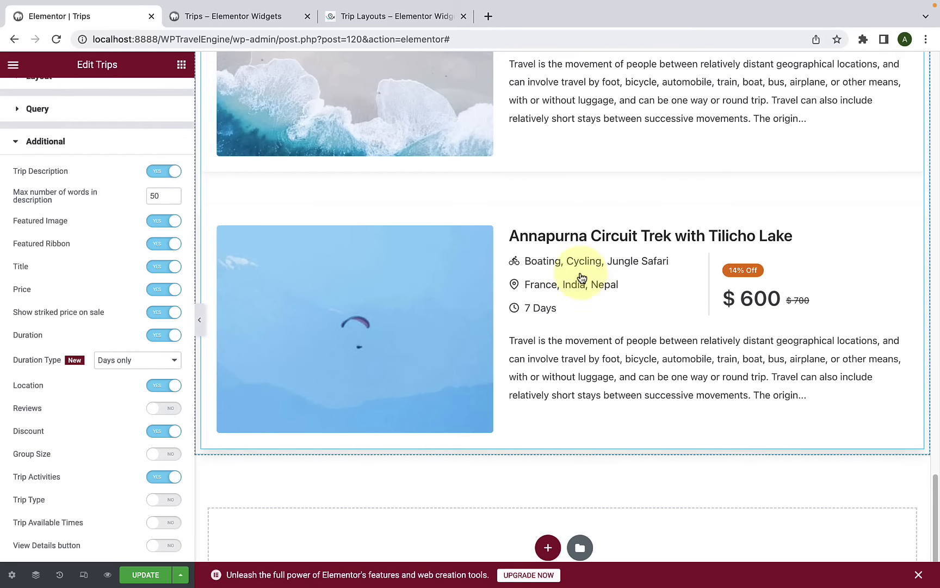
pyautogui.click(168, 498)
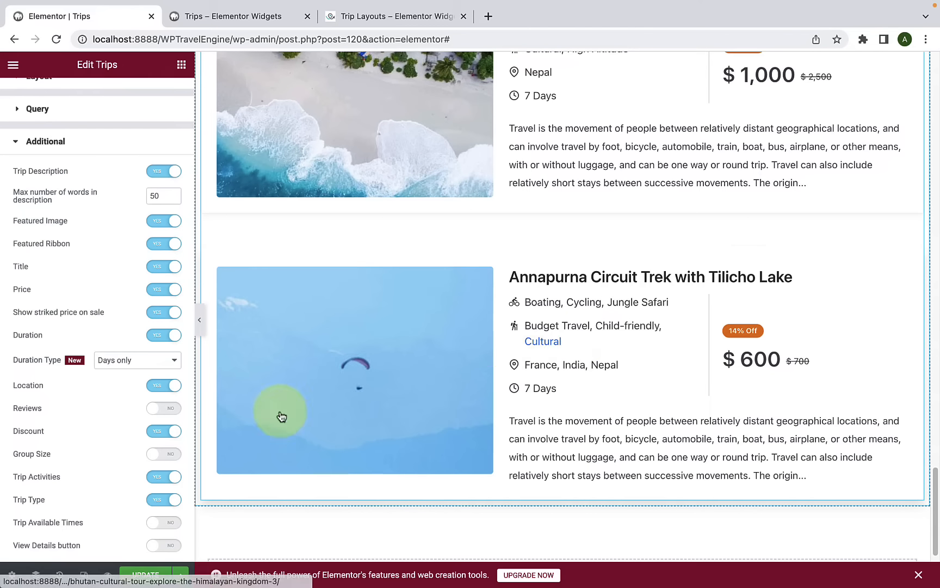
pyautogui.click(172, 523)
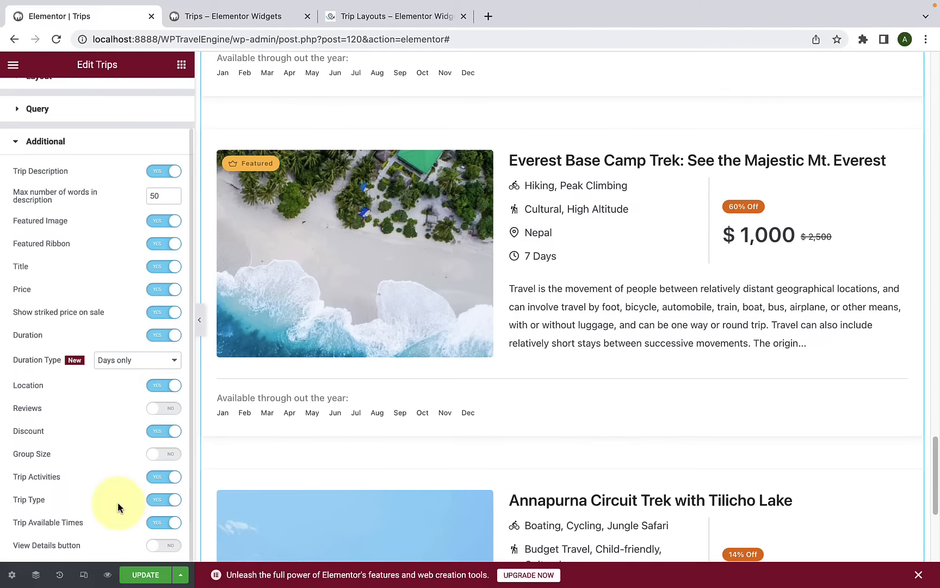
pyautogui.click(172, 547)
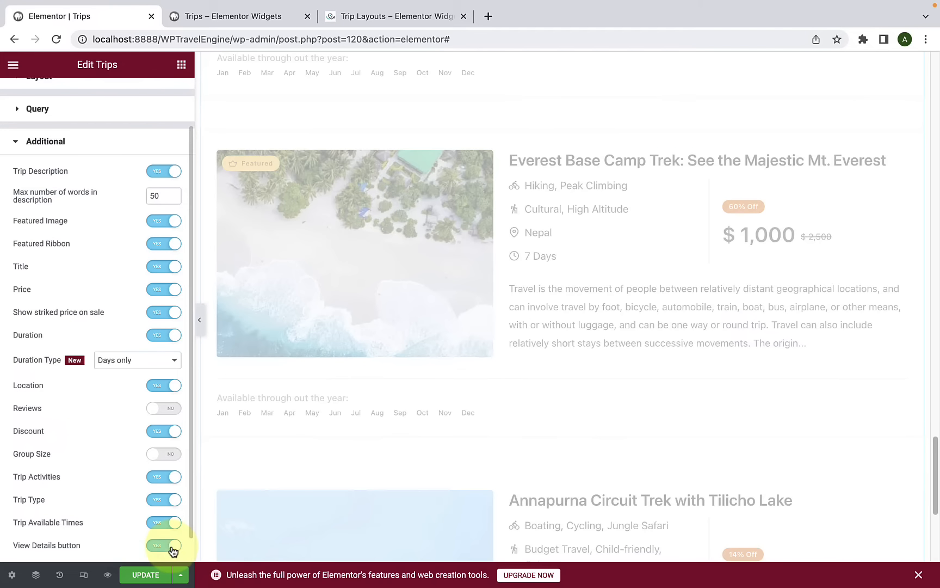
pyautogui.scroll(10, 661, 466)
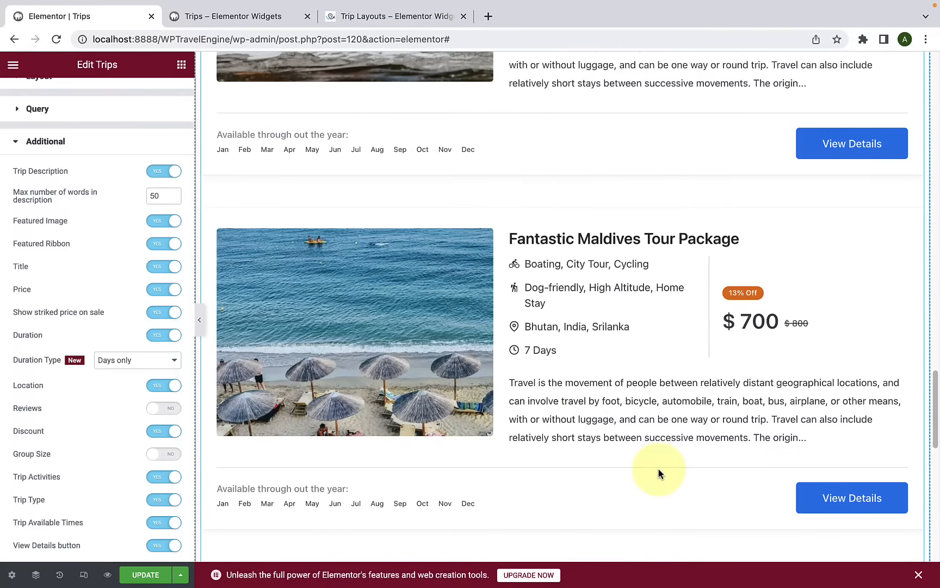
pyautogui.scroll(10, 659, 473)
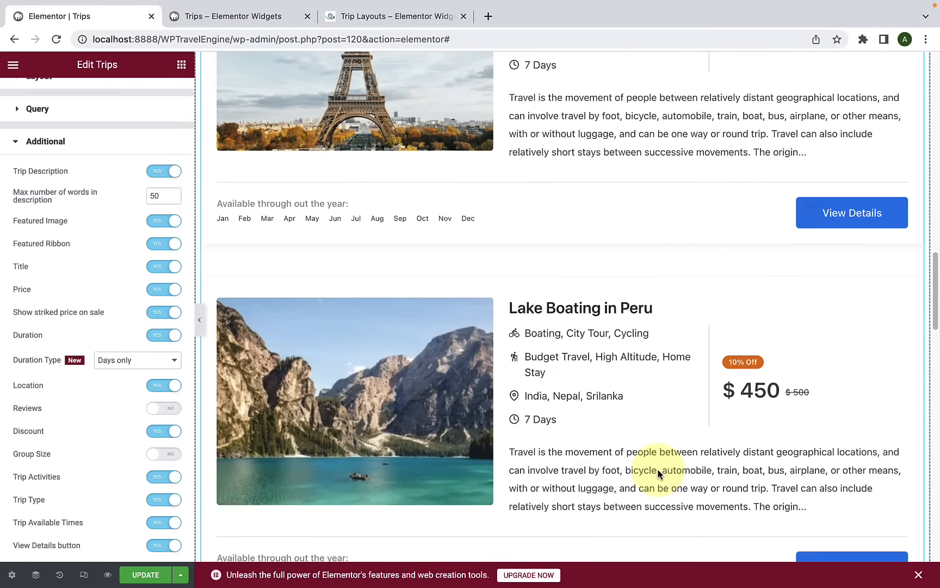
pyautogui.scroll(-20, 658, 469)
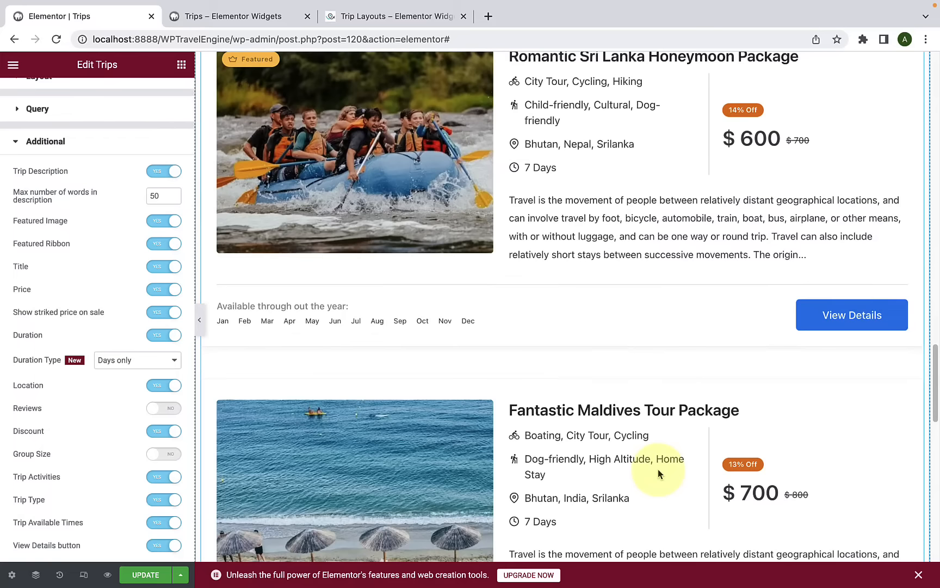
pyautogui.scroll(6, 659, 469)
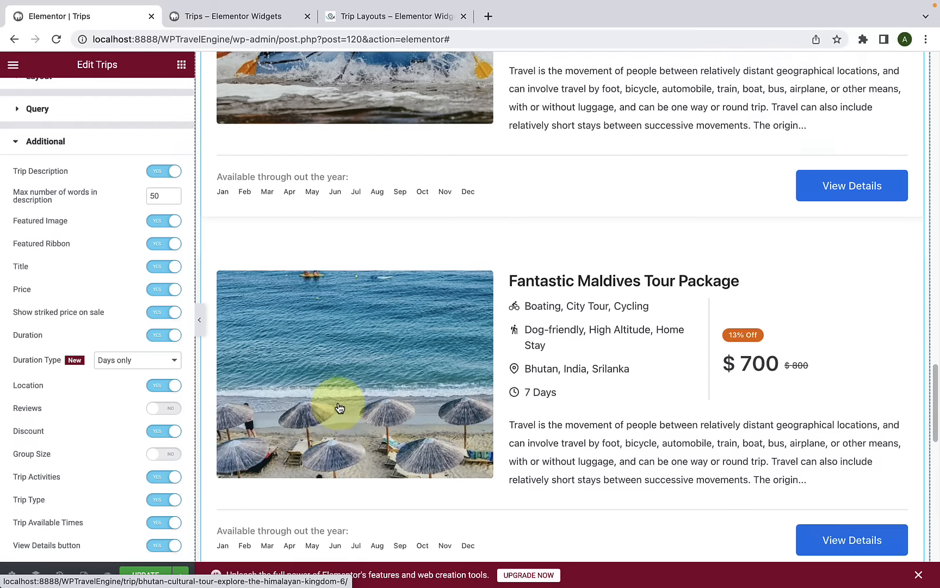
pyautogui.scroll(10, 338, 407)
pyautogui.scroll(4, 338, 401)
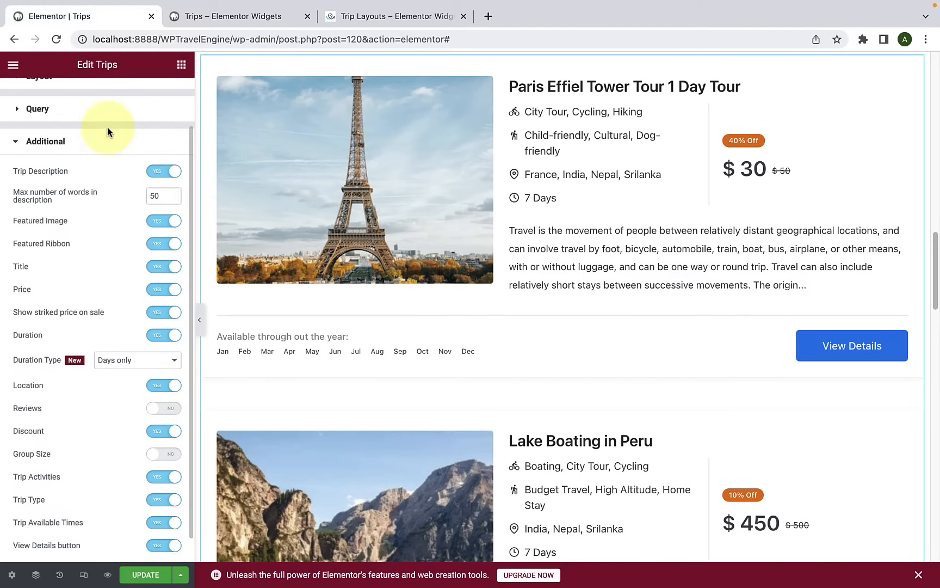
# Step: Close the Additional settings of the Trips widget and update the page
pyautogui.click(108, 149)
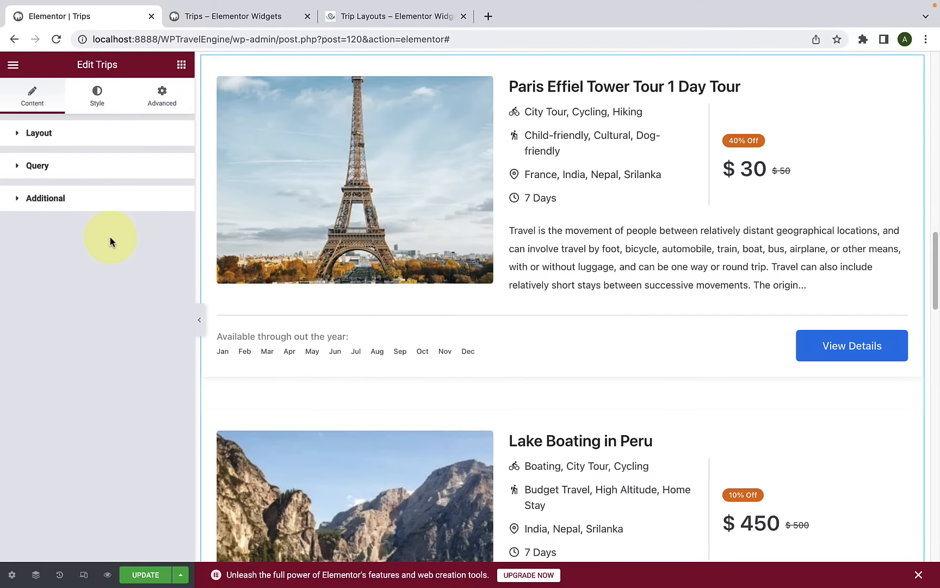
pyautogui.scroll(2, 313, 364)
pyautogui.scroll(-4, 315, 363)
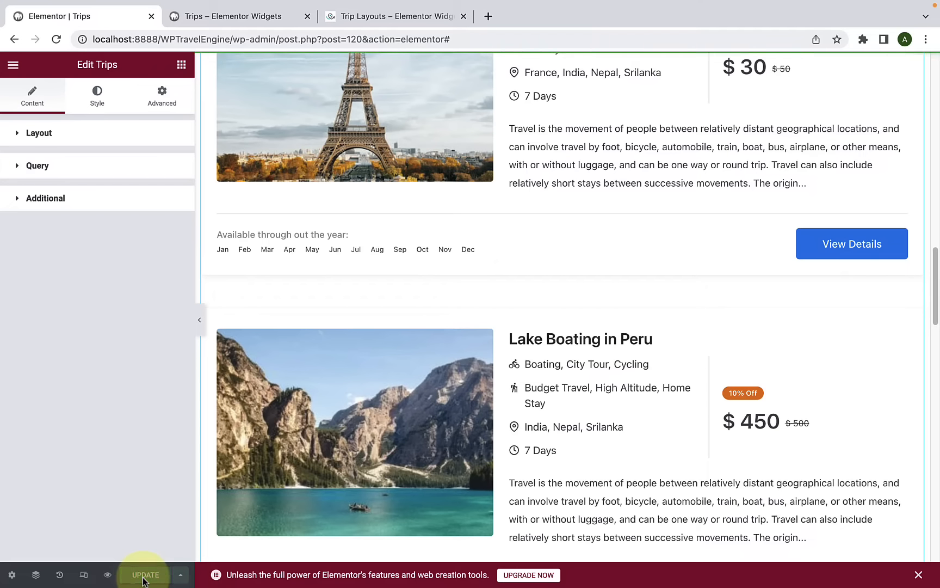
# Step: Reload the published Trips page and examine its list layout and the grid layout above it
pyautogui.click(247, 17)
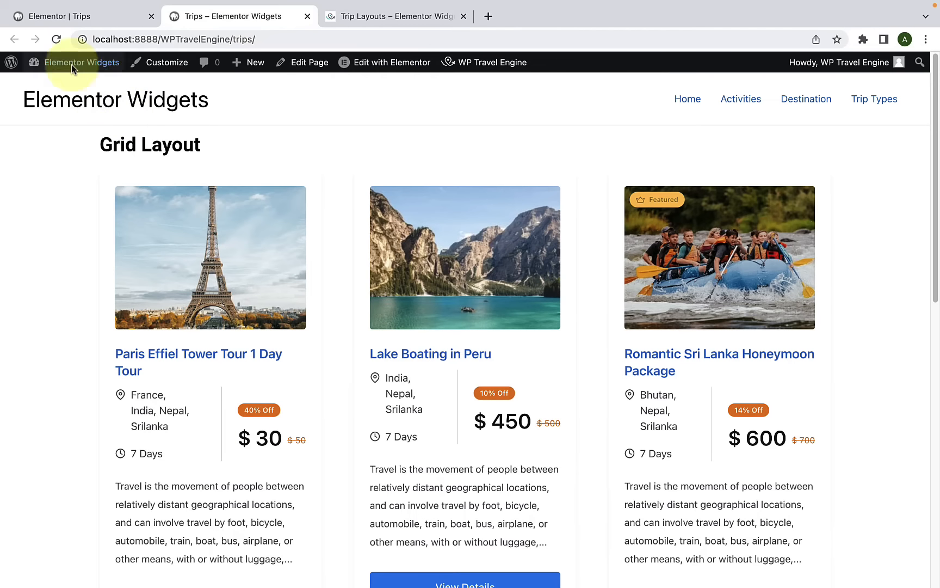
pyautogui.click(56, 39)
pyautogui.scroll(-15, 404, 306)
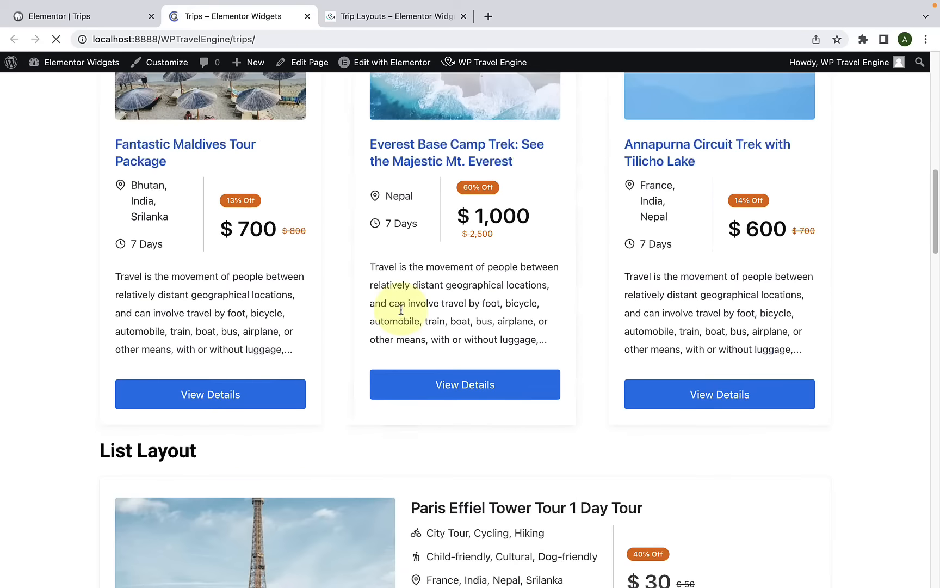
pyautogui.scroll(-5, 388, 299)
pyautogui.scroll(-20, 574, 317)
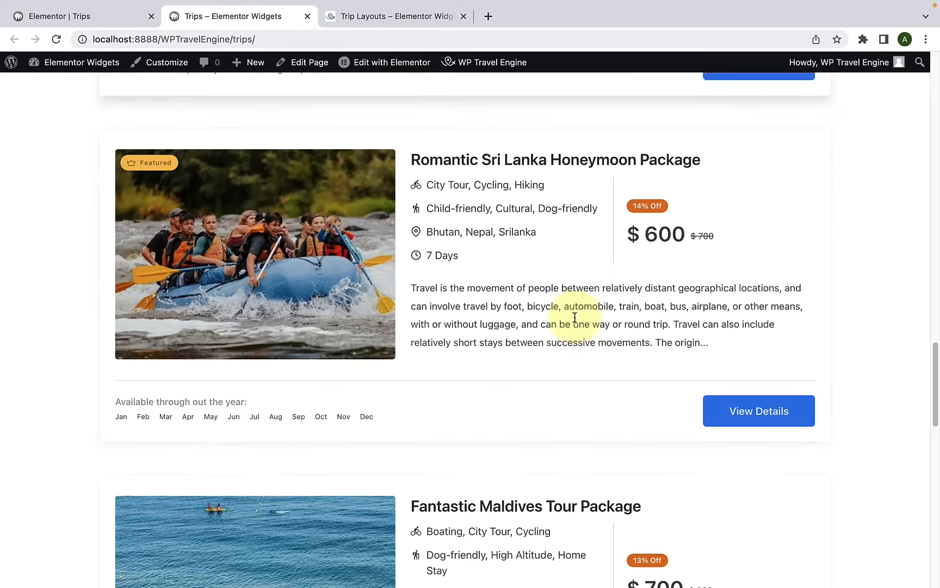
pyautogui.scroll(20, 574, 320)
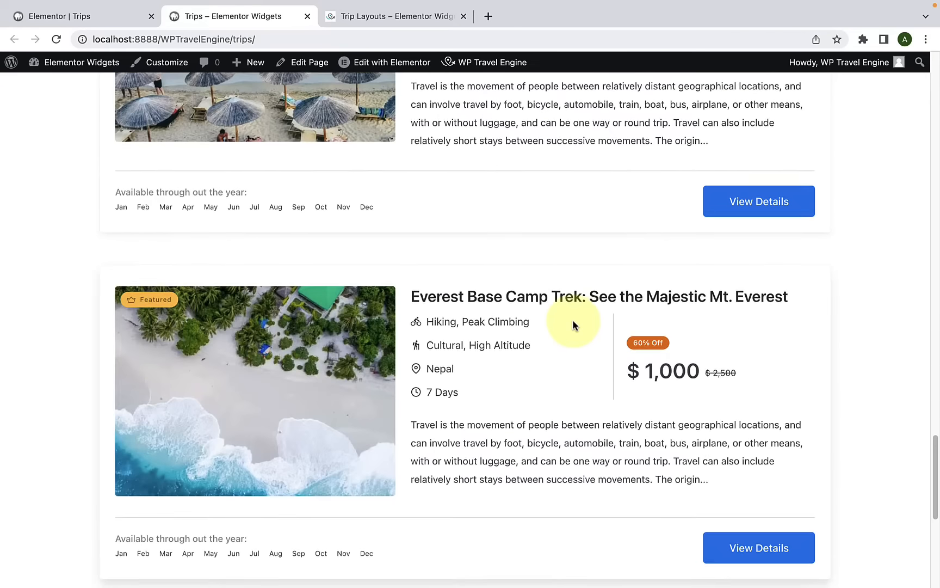
pyautogui.scroll(1, 573, 321)
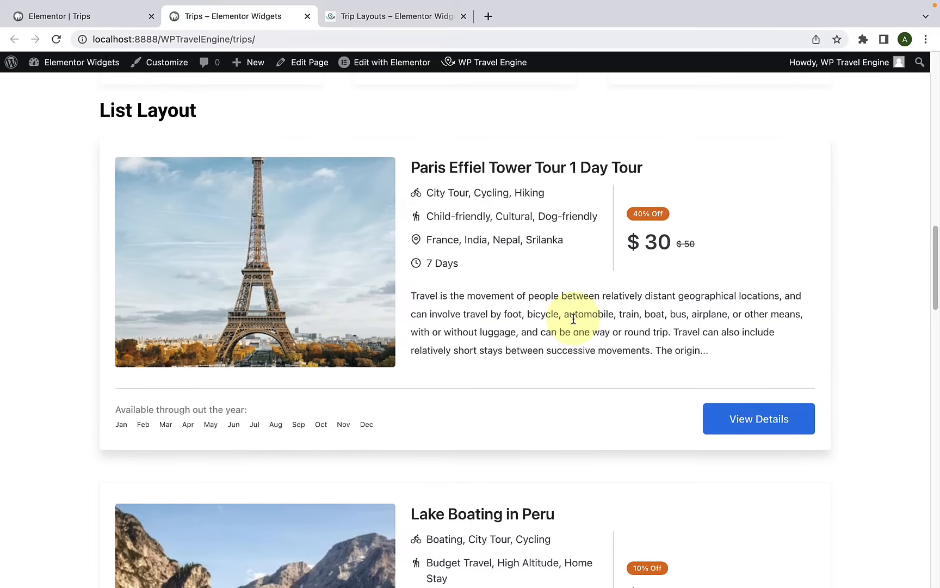
pyautogui.scroll(4, 574, 318)
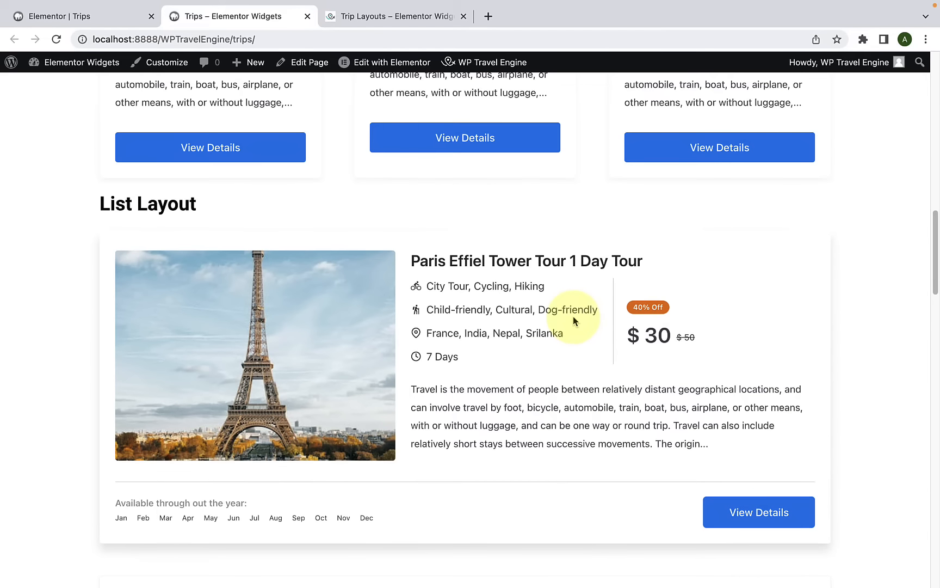
pyautogui.scroll(20, 573, 315)
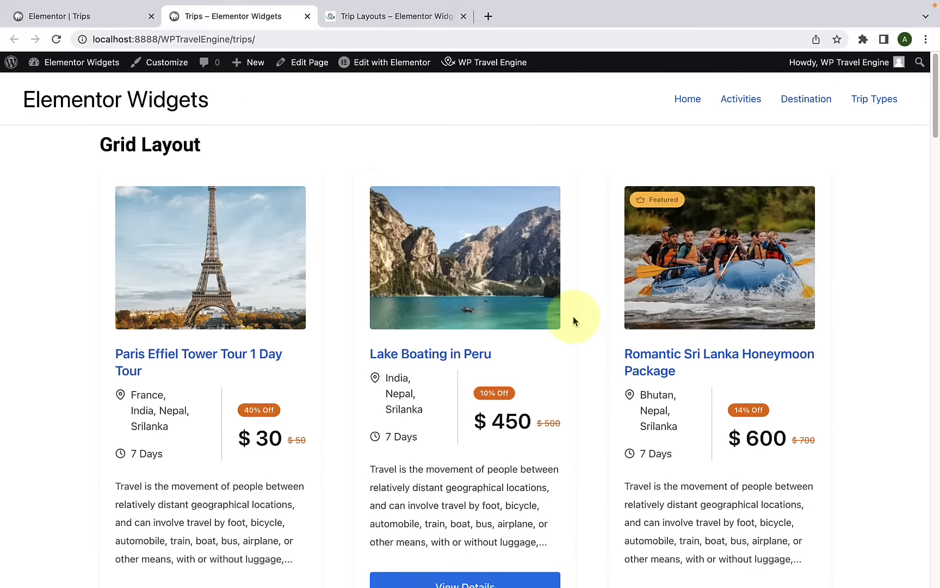
# Step: Switch to the WP Travel Engine demo site, open its Trip Slider Layouts page and examine the slider layouts
pyautogui.click(380, 19)
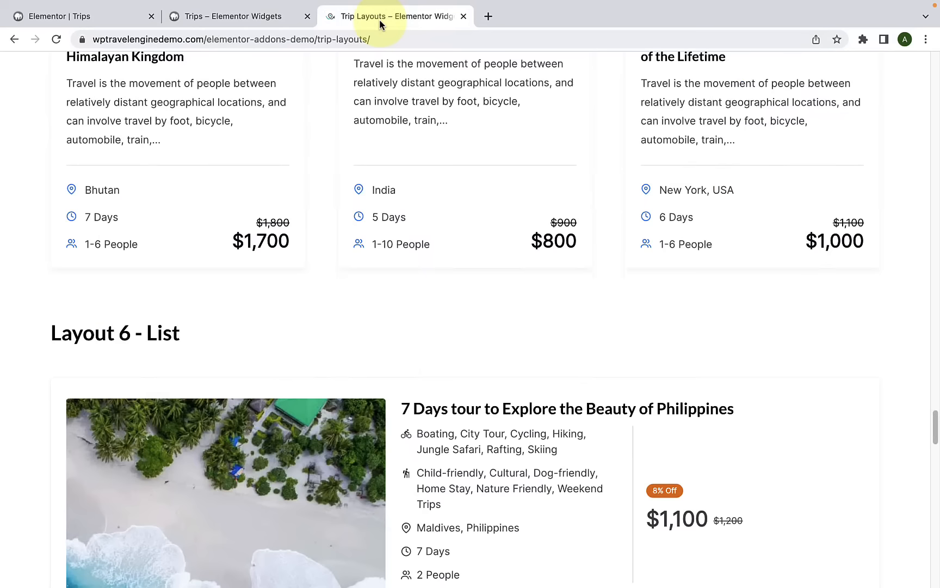
pyautogui.scroll(20, 588, 296)
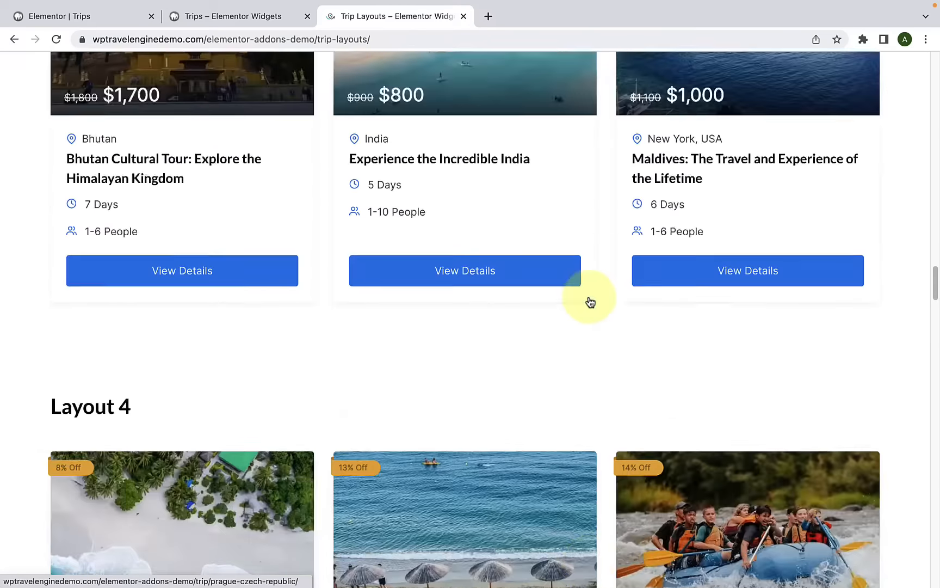
pyautogui.scroll(20, 588, 301)
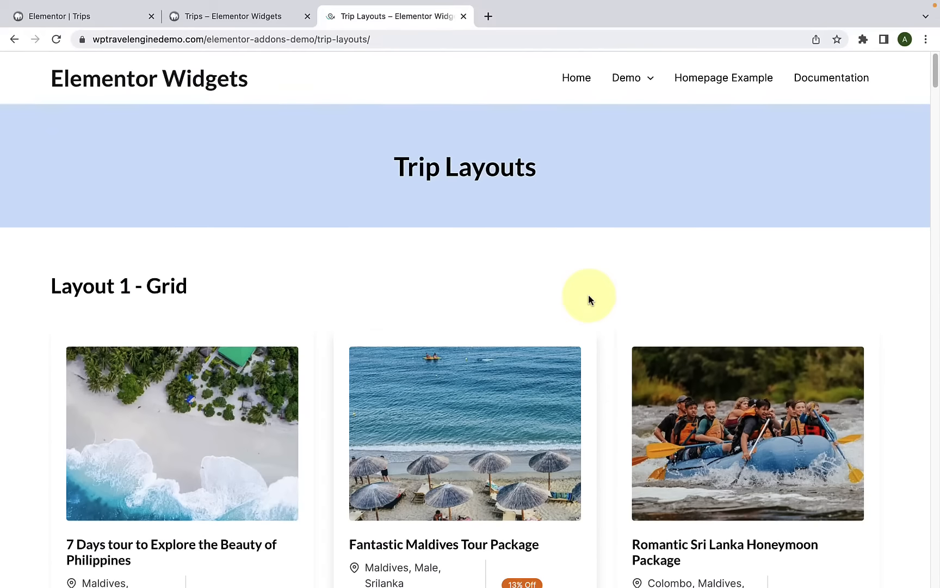
pyautogui.moveTo(650, 97)
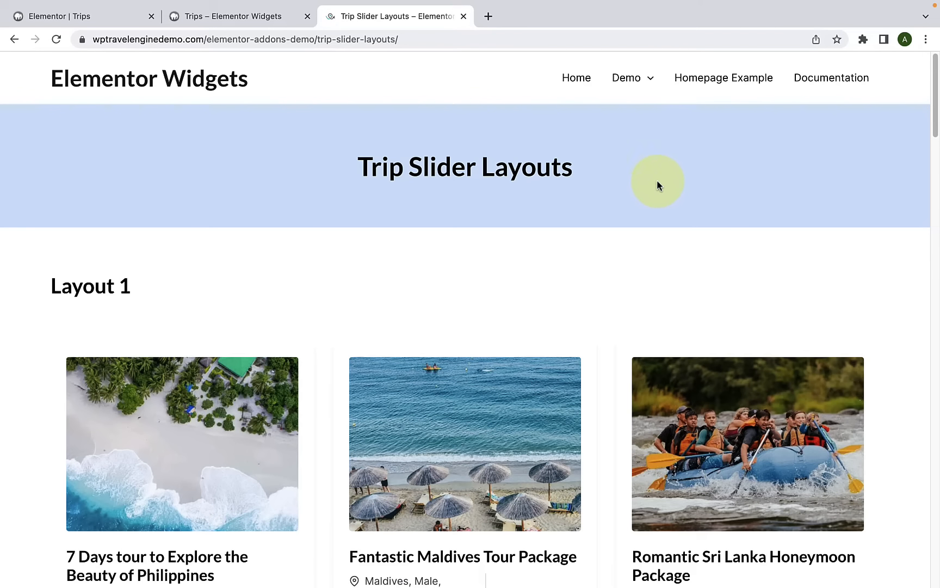
pyautogui.scroll(-5, 652, 235)
pyautogui.scroll(-15, 653, 240)
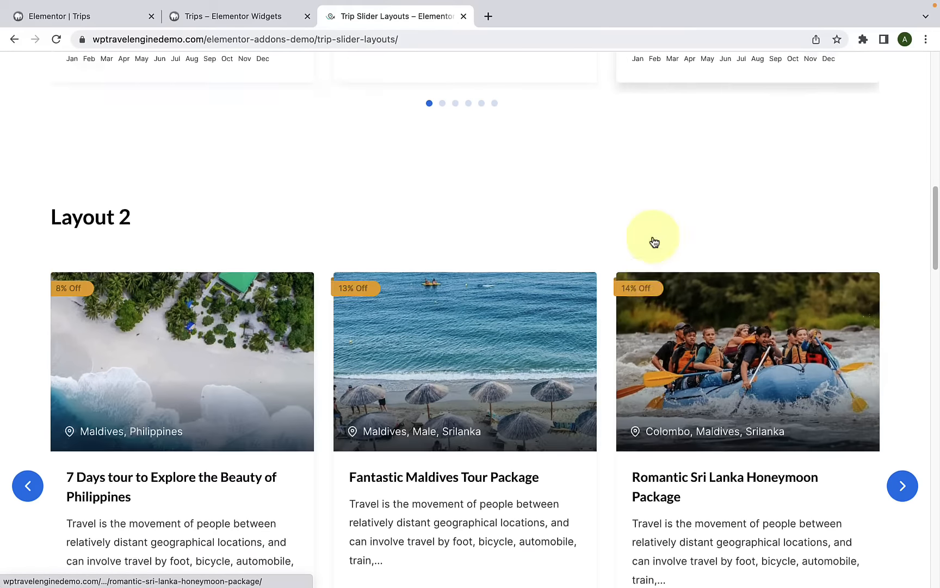
pyautogui.scroll(-20, 653, 237)
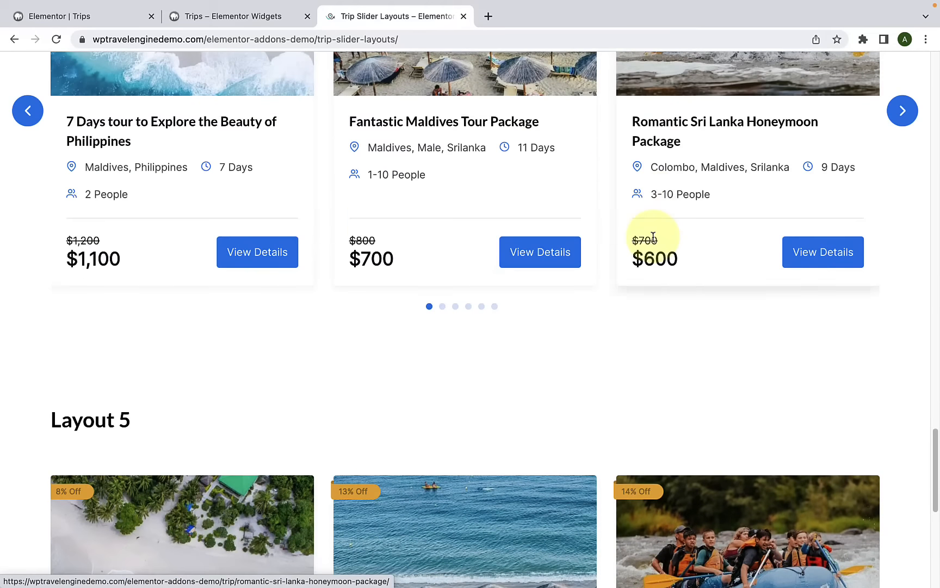
pyautogui.scroll(20, 654, 239)
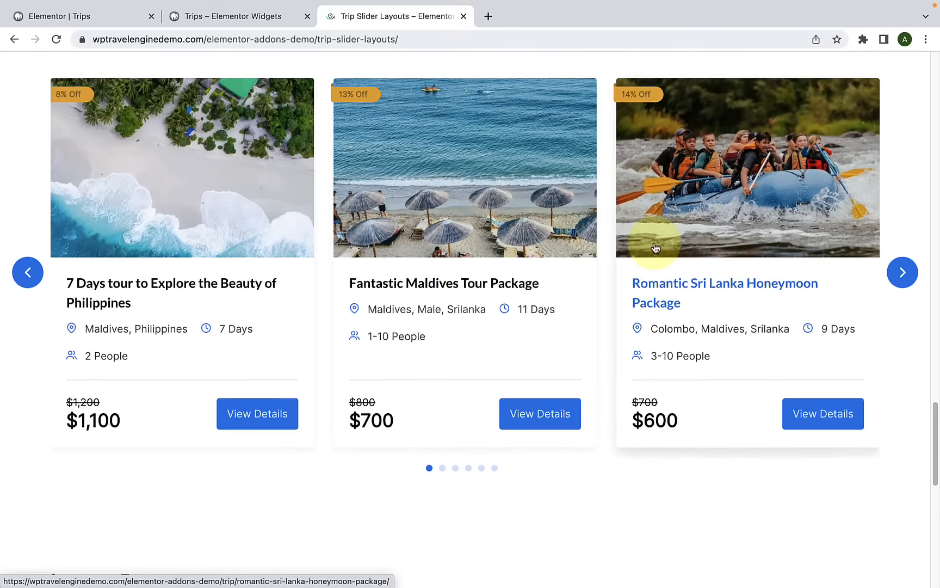
pyautogui.scroll(5, 655, 247)
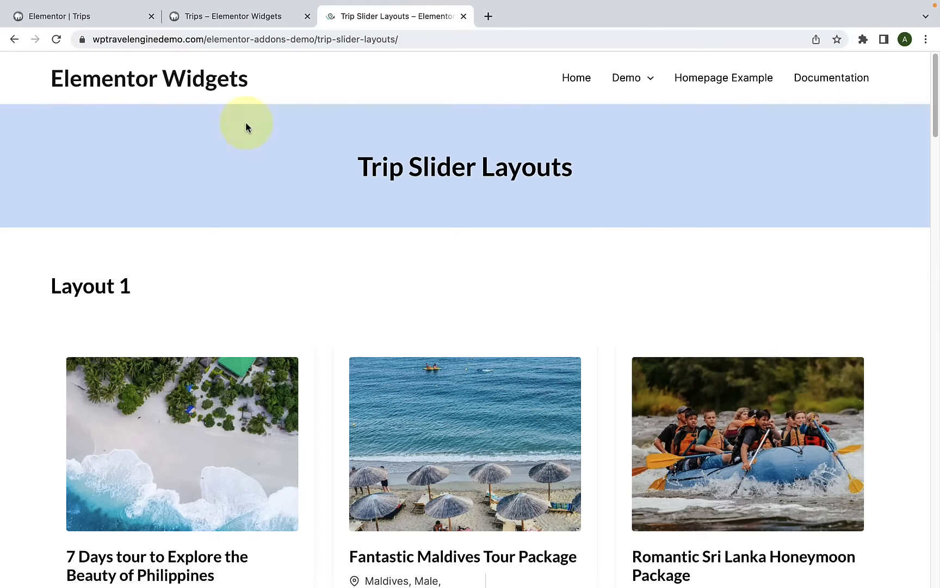
# Step: Return to the Elementor editor and add a heading below the trip list with the text "Trips Slider"
pyautogui.click(113, 19)
pyautogui.scroll(-20, 339, 275)
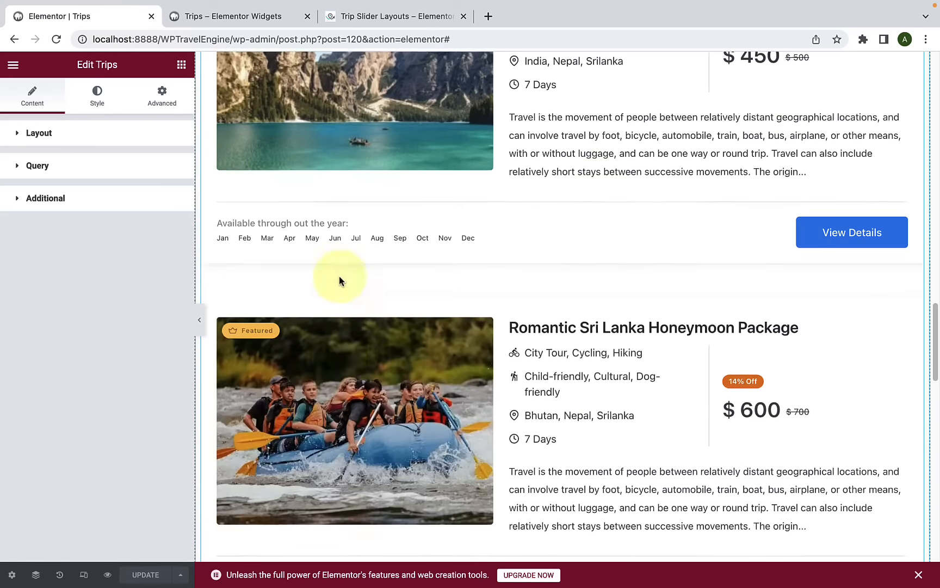
pyautogui.scroll(-3, 340, 276)
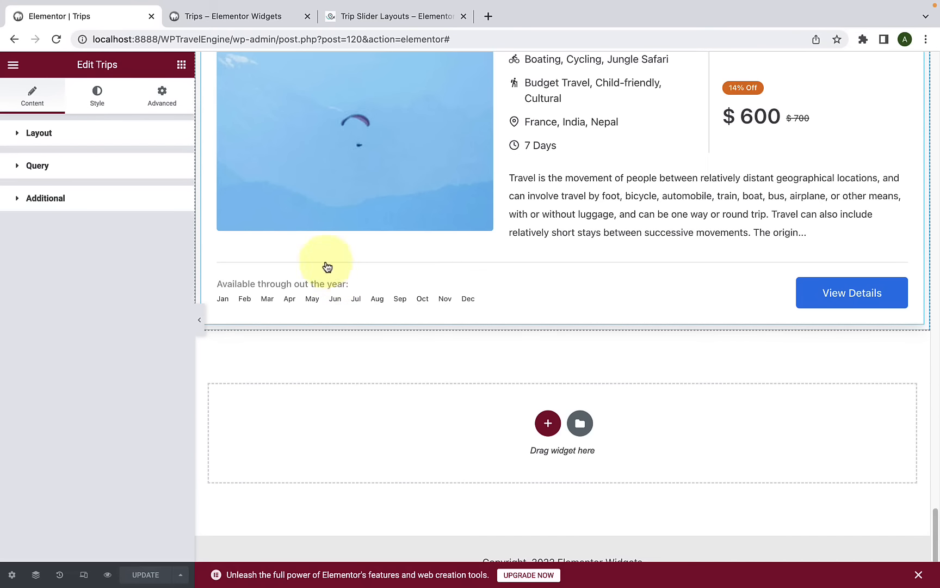
pyautogui.click(181, 64)
pyautogui.moveTo(118, 247); pyautogui.dragTo(338, 380)
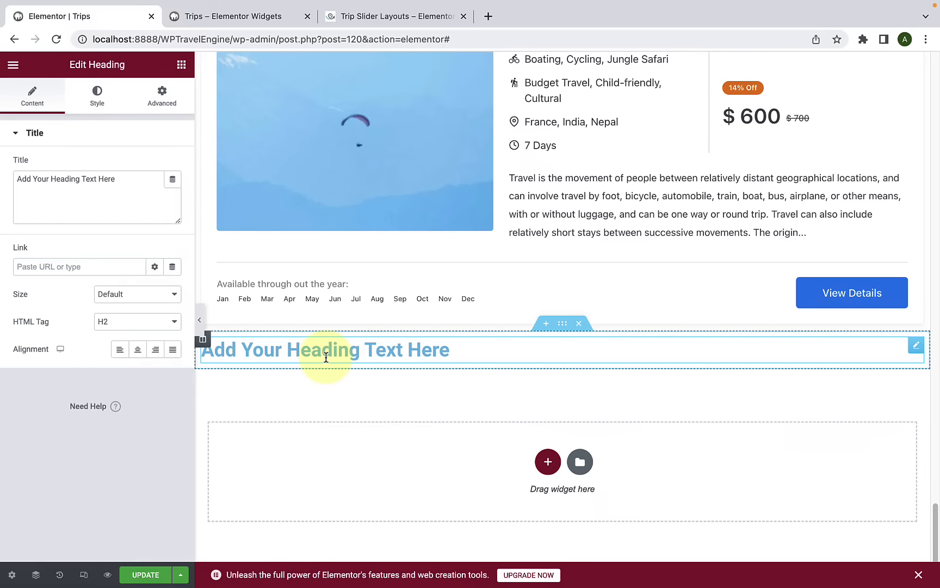
pyautogui.tripleClick(326, 358)
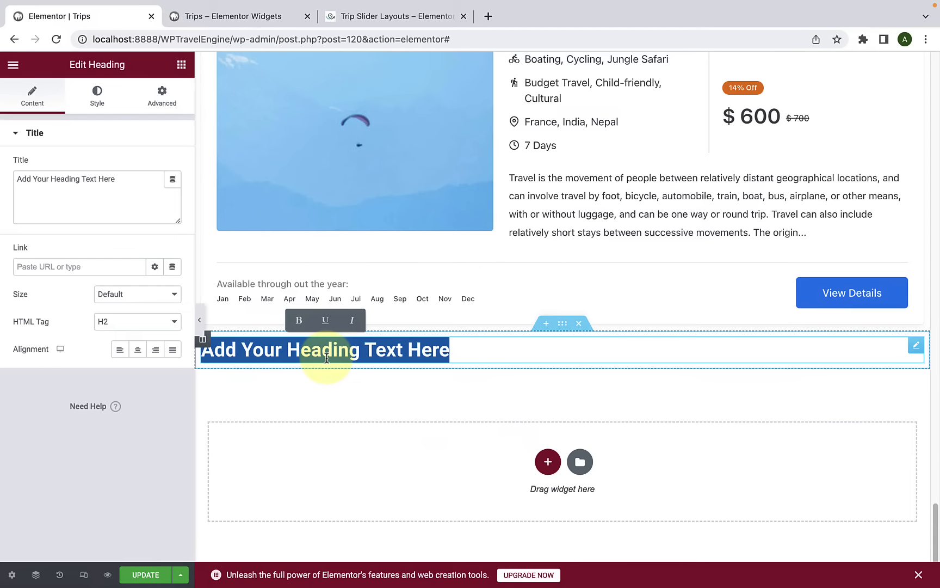
pyautogui.write('Trips Slider')
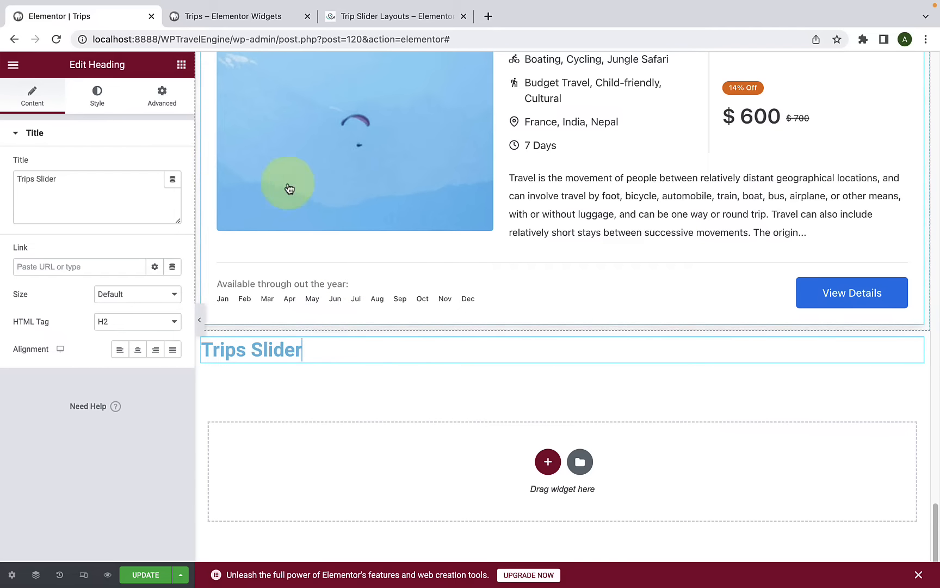
# Step: Set the text color of the "Trips Slider" heading to near-black (#030303)
pyautogui.click(97, 95)
pyautogui.click(176, 174)
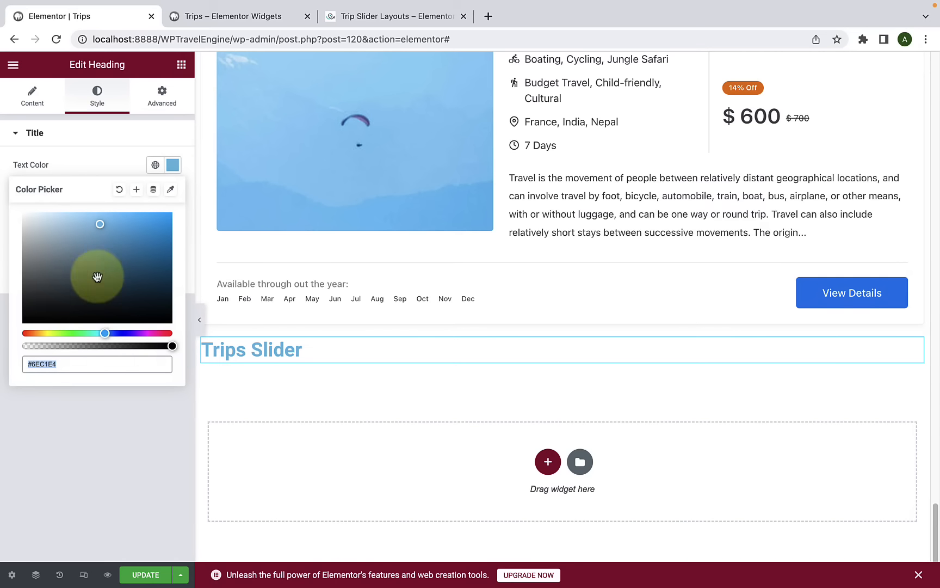
pyautogui.click(31, 319)
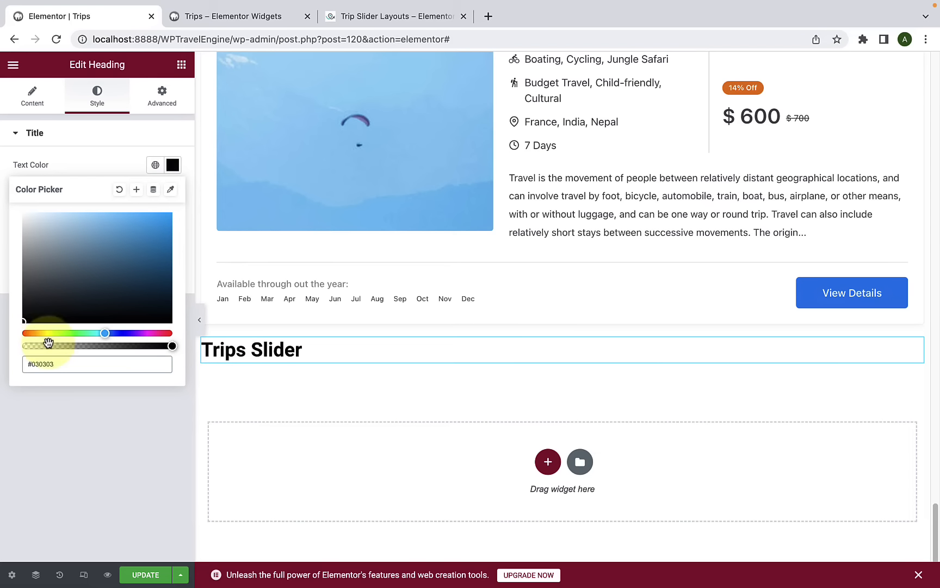
# Step: Find the Trips widget by searching for "trip" and add it below the "Trips Slider" heading
pyautogui.click(182, 65)
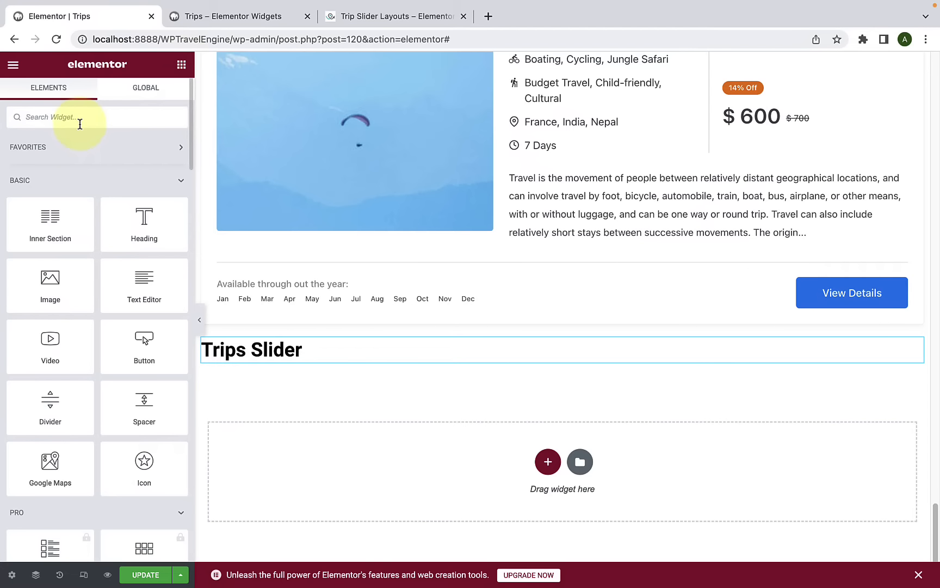
pyautogui.write('tr')
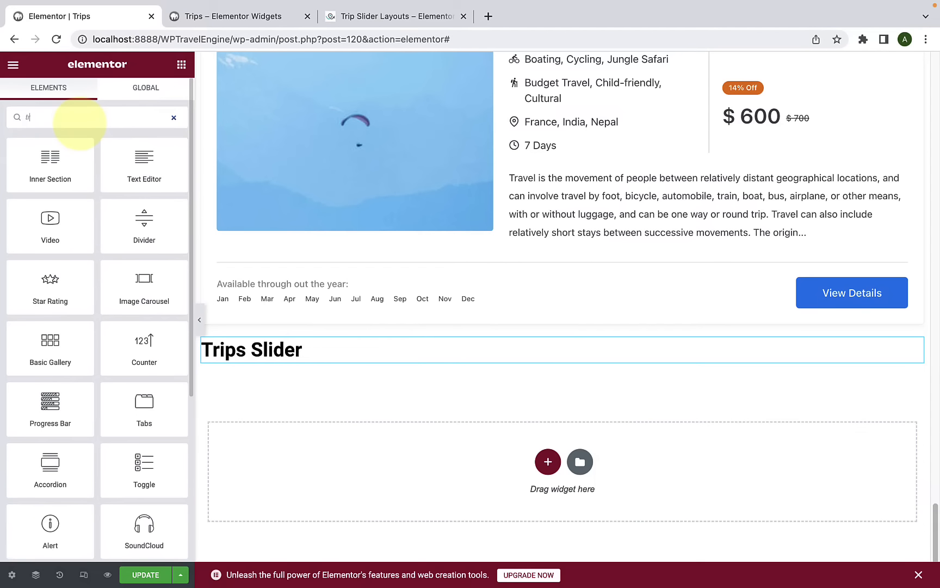
pyautogui.write('ip')
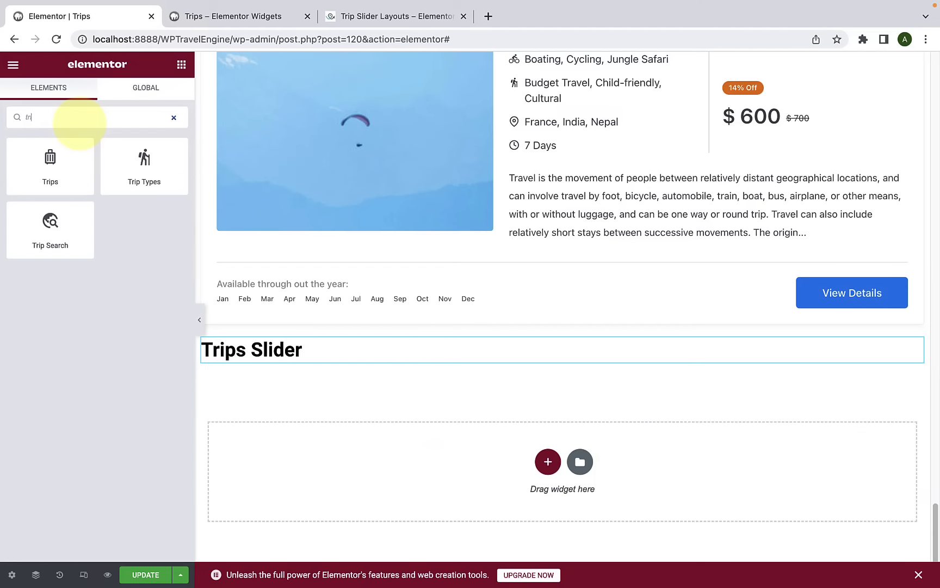
pyautogui.moveTo(55, 161); pyautogui.dragTo(522, 456)
pyautogui.scroll(-10, 522, 462)
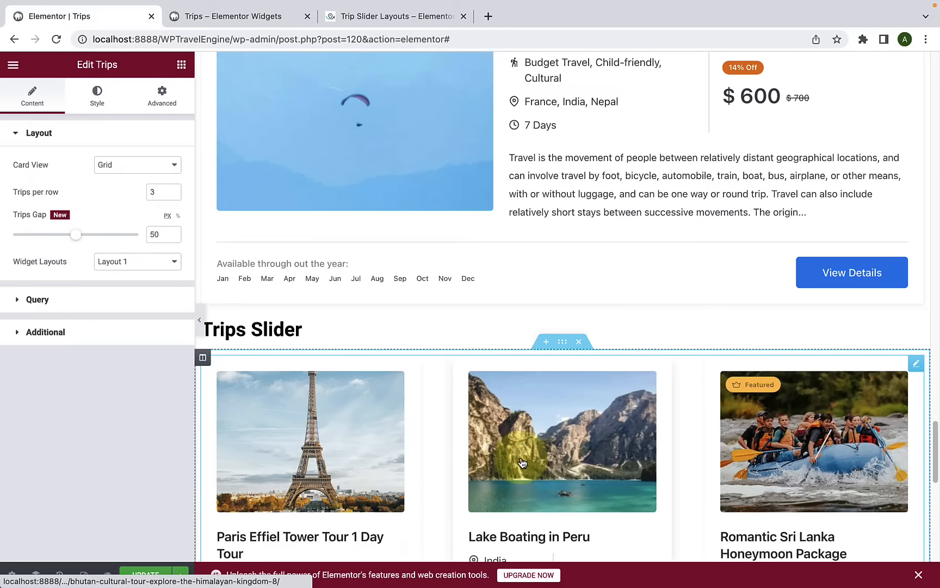
pyautogui.scroll(3, 520, 458)
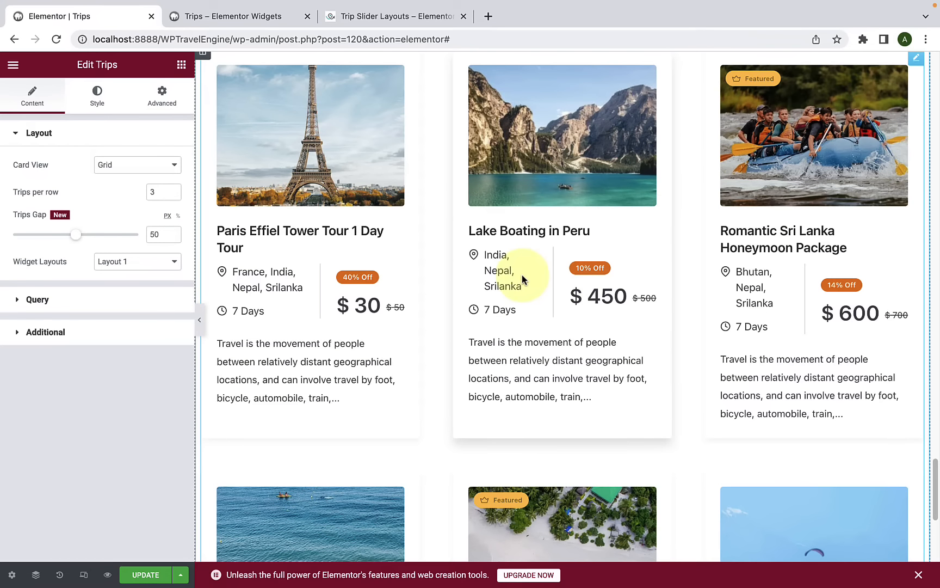
# Step: Set the new Trips widget's card view to Slider and preview it at full page width
pyautogui.click(139, 173)
pyautogui.click(134, 194)
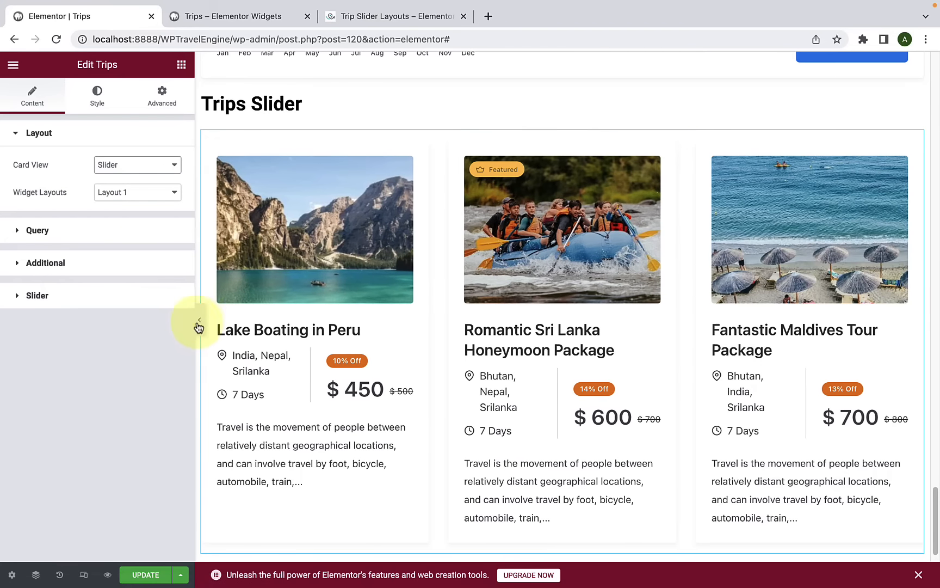
pyautogui.click(199, 322)
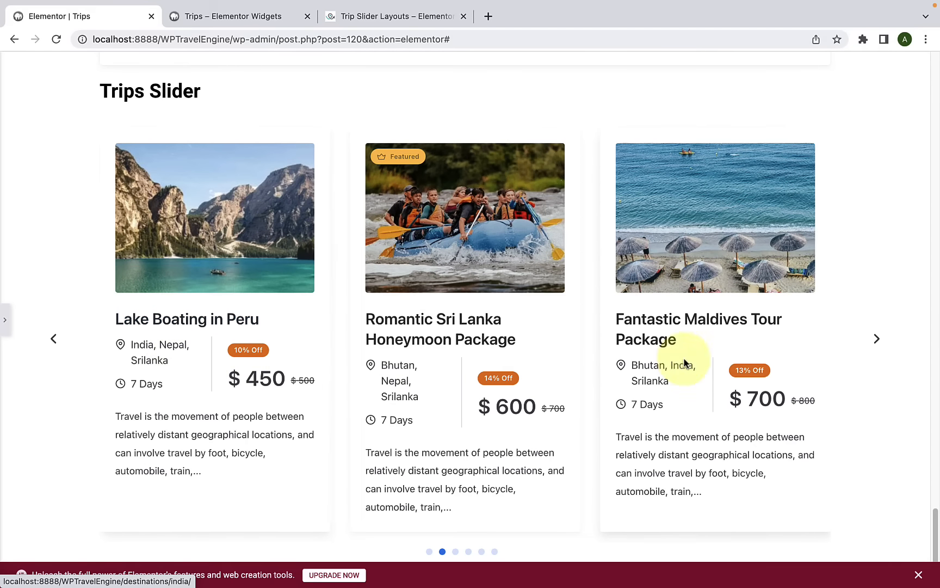
pyautogui.click(4, 320)
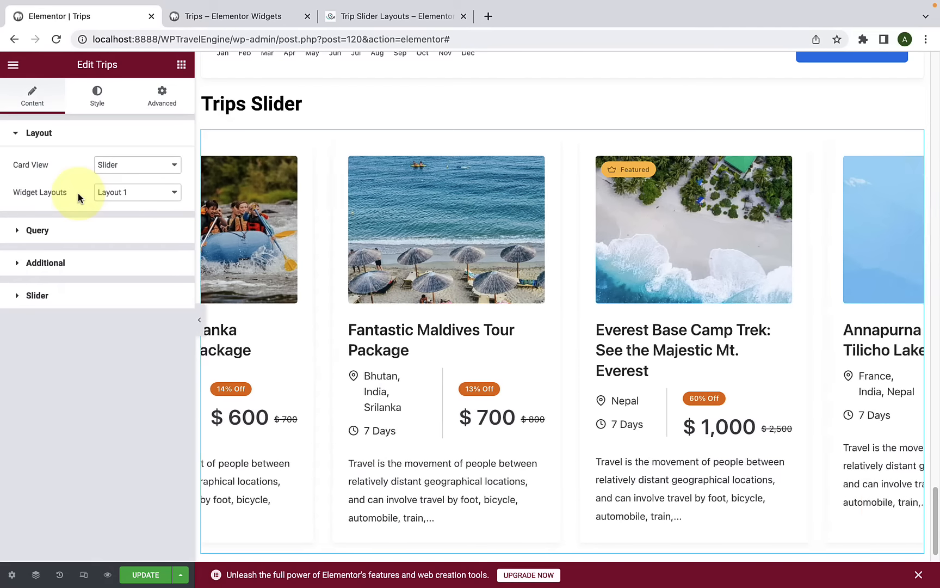
# Step: Try widget layouts 2, 3, 4 and 5 on the trips slider, and return it to Layout 1
pyautogui.click(135, 196)
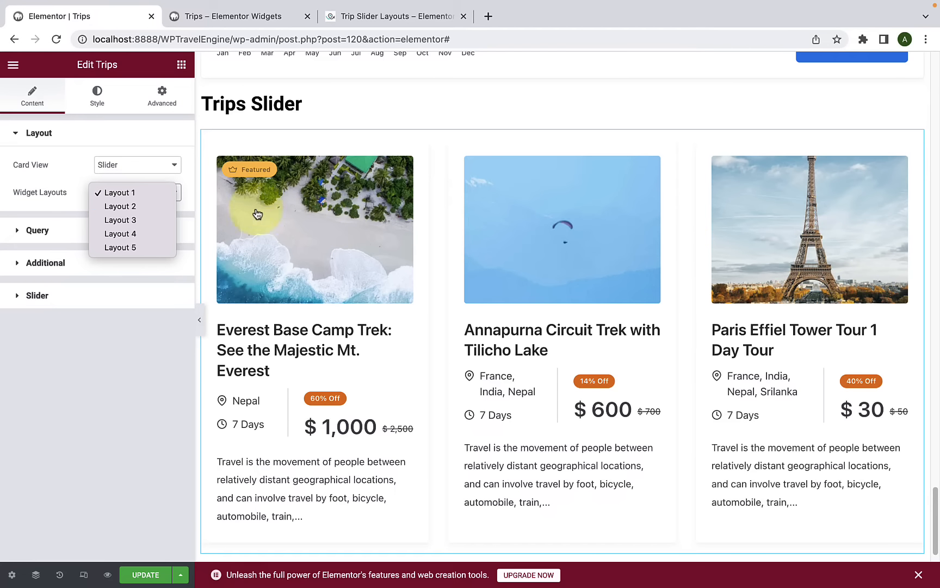
pyautogui.click(155, 209)
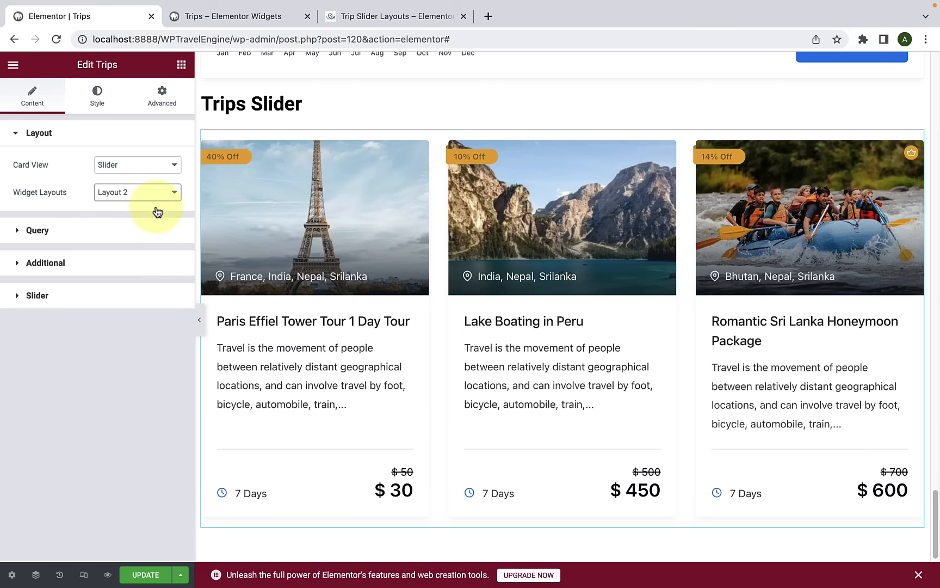
pyautogui.click(157, 201)
pyautogui.click(156, 207)
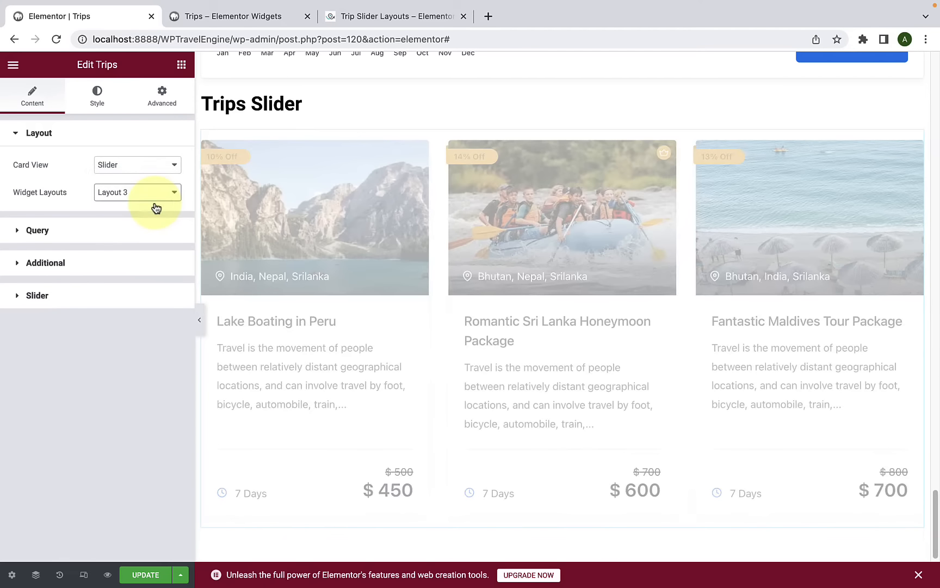
pyautogui.click(162, 194)
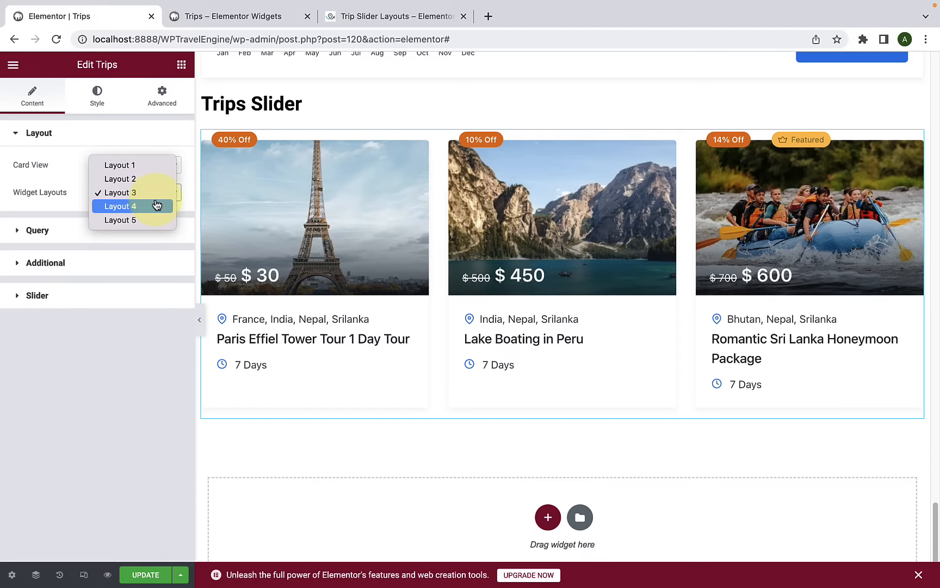
pyautogui.click(155, 207)
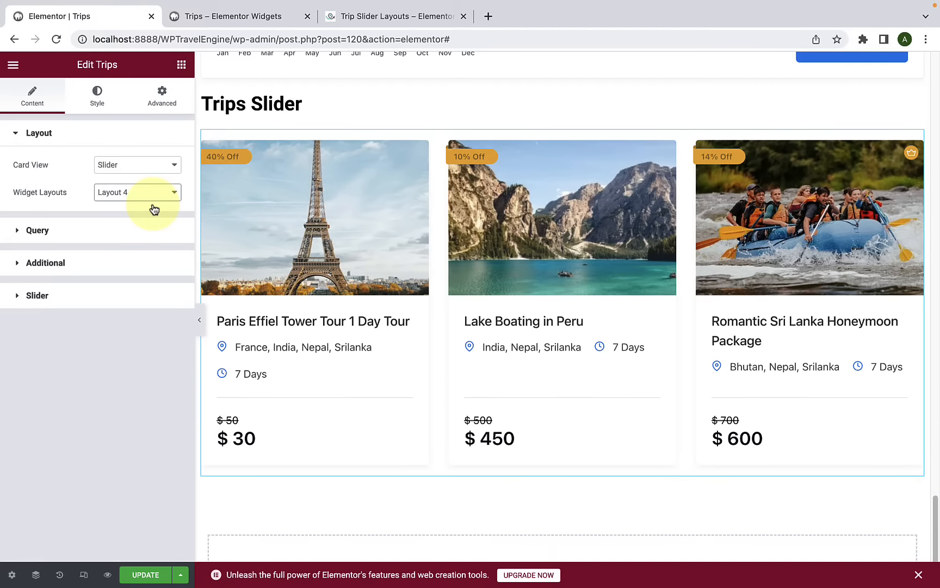
pyautogui.click(160, 199)
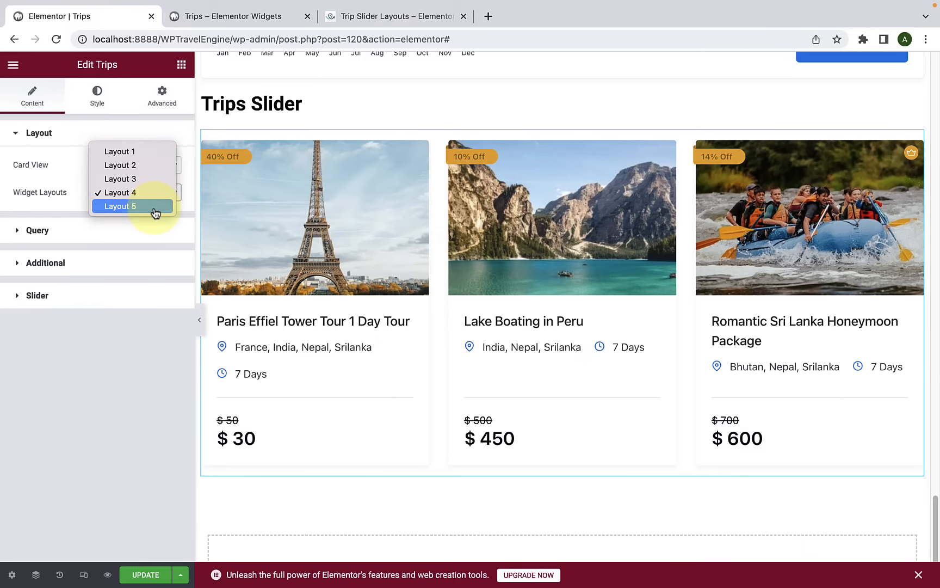
pyautogui.click(155, 207)
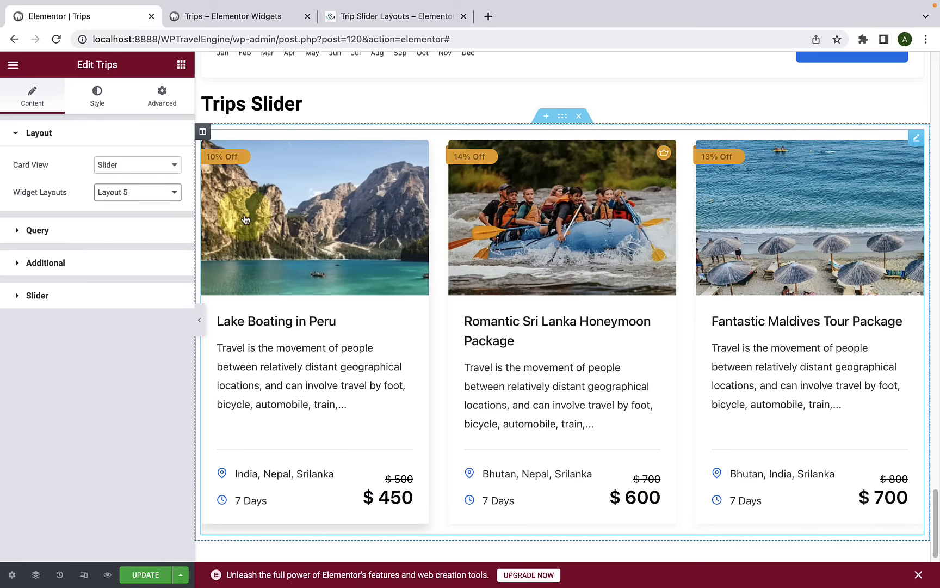
pyautogui.click(166, 193)
pyautogui.click(140, 142)
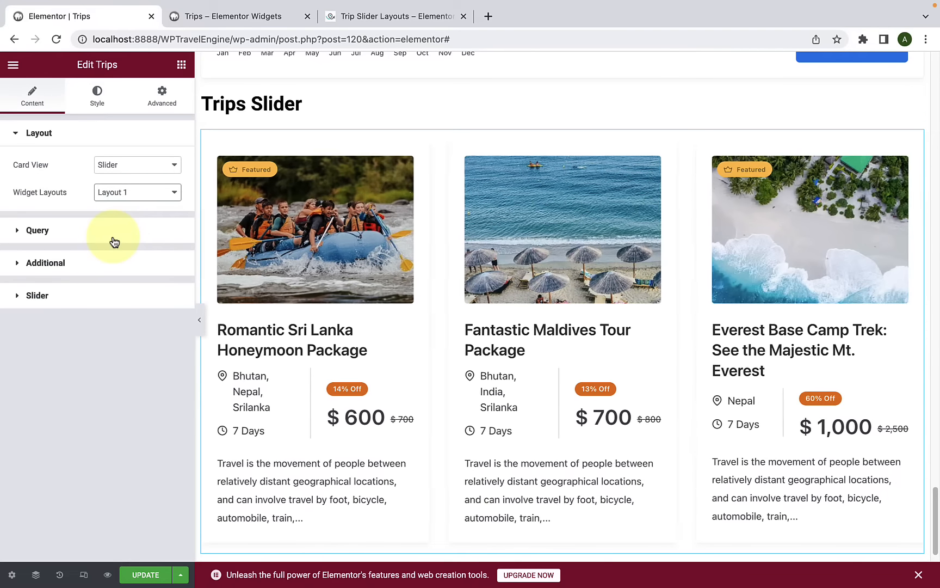
# Step: Examine the trips slider's query options for choosing trips and its additional display settings
pyautogui.click(114, 238)
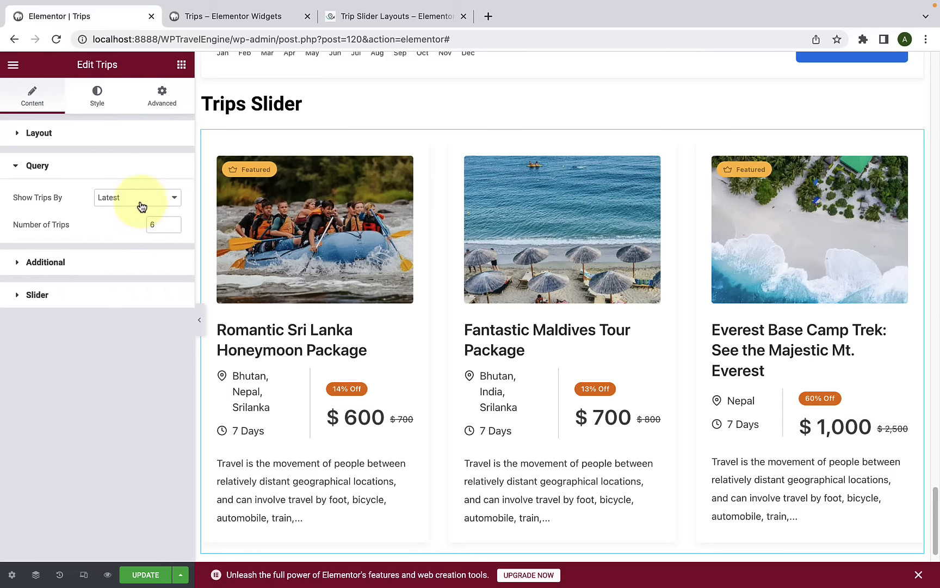
pyautogui.click(139, 202)
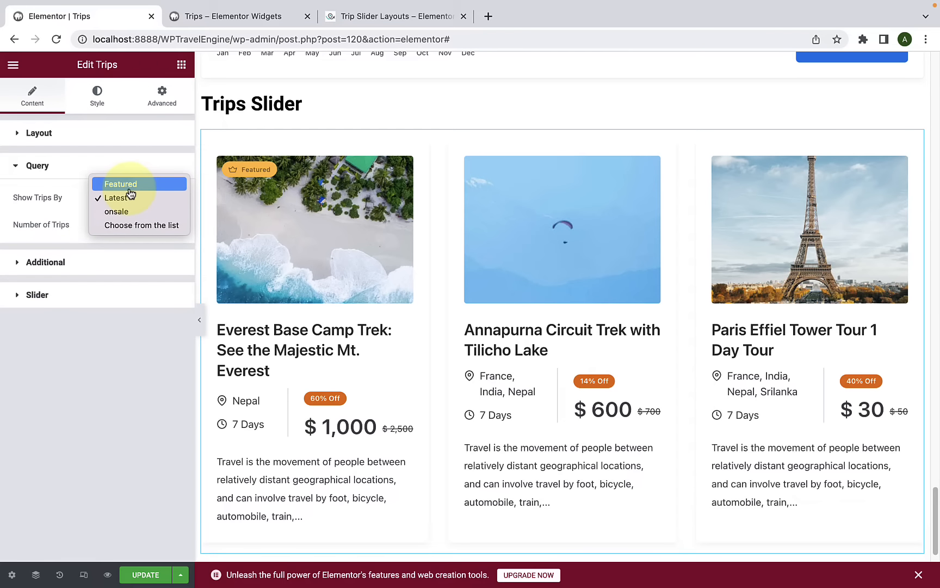
pyautogui.click(79, 172)
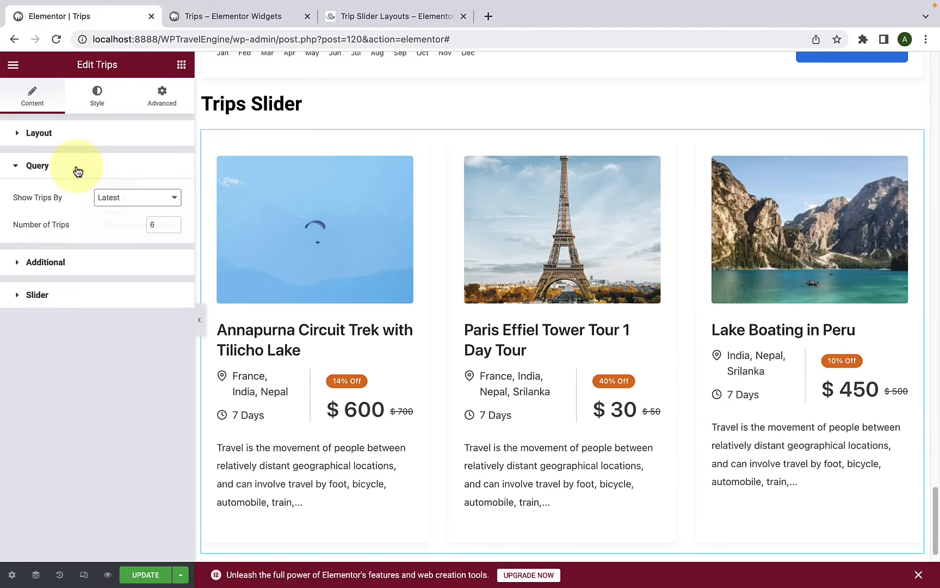
pyautogui.click(73, 262)
pyautogui.scroll(-3, 103, 349)
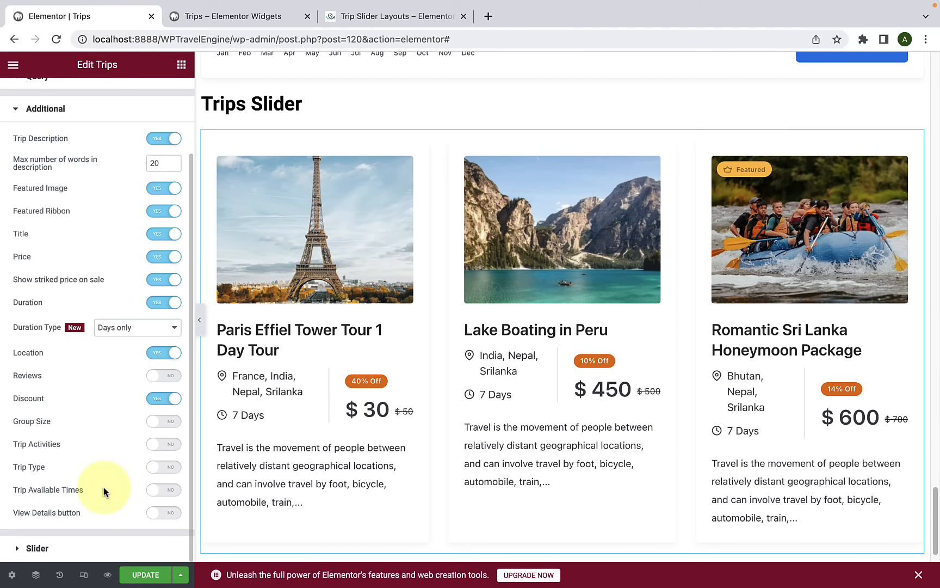
# Step: Try showing 4 slides in the trips slider with a full-width preview, and restore the number to 3
pyautogui.click(89, 549)
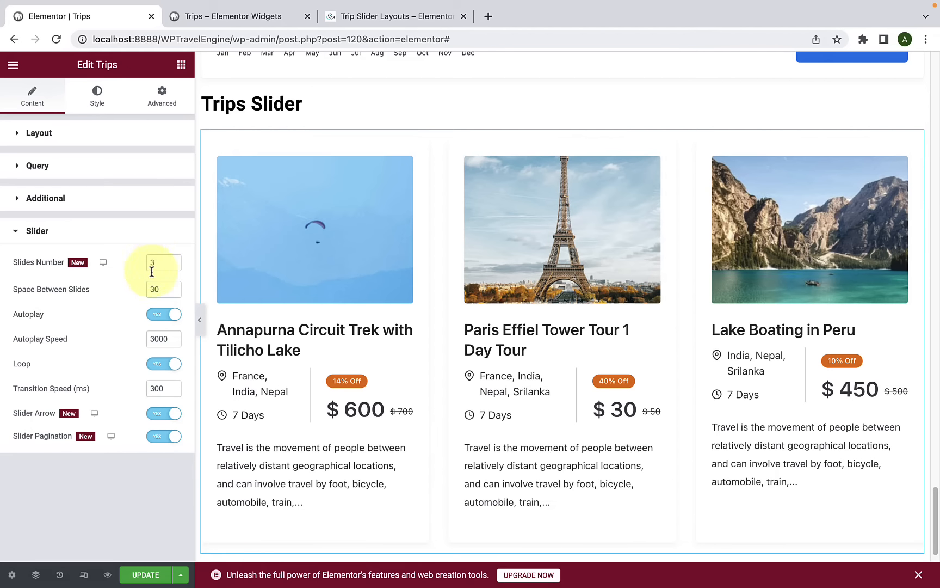
pyautogui.click(171, 260)
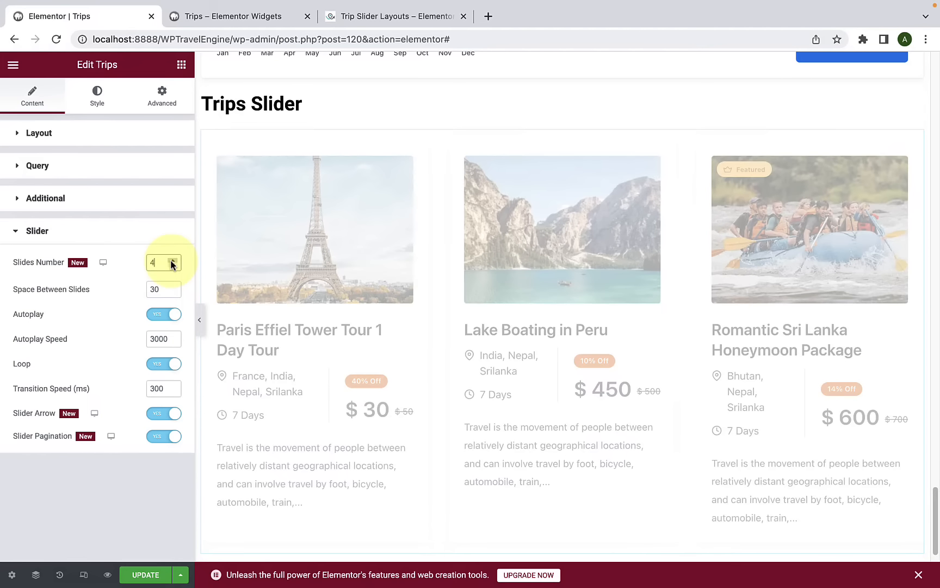
pyautogui.click(200, 320)
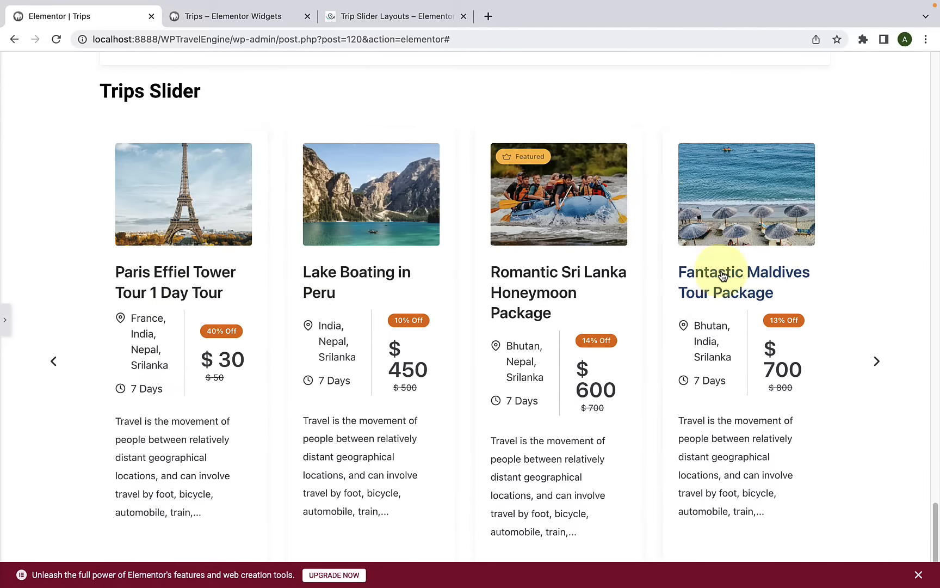
pyautogui.click(5, 326)
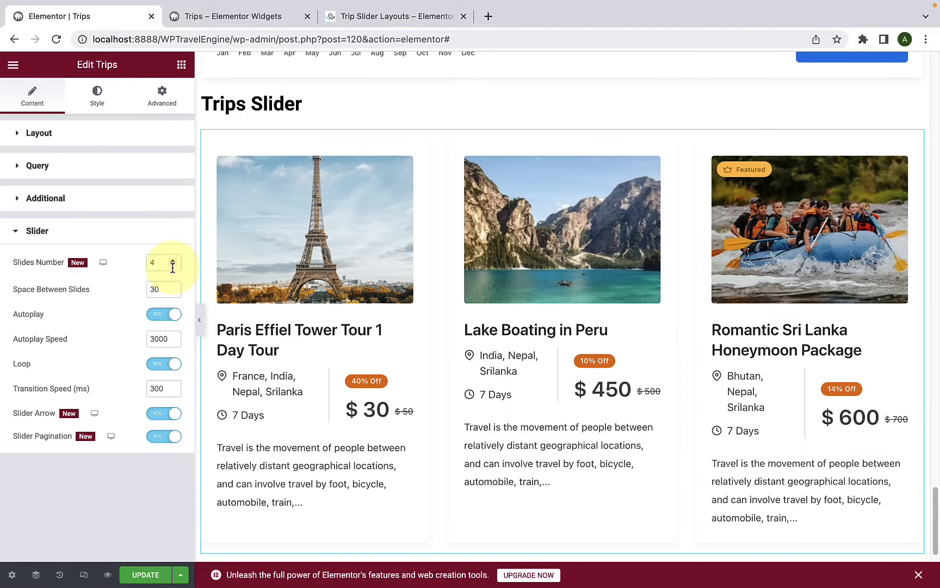
pyautogui.click(173, 264)
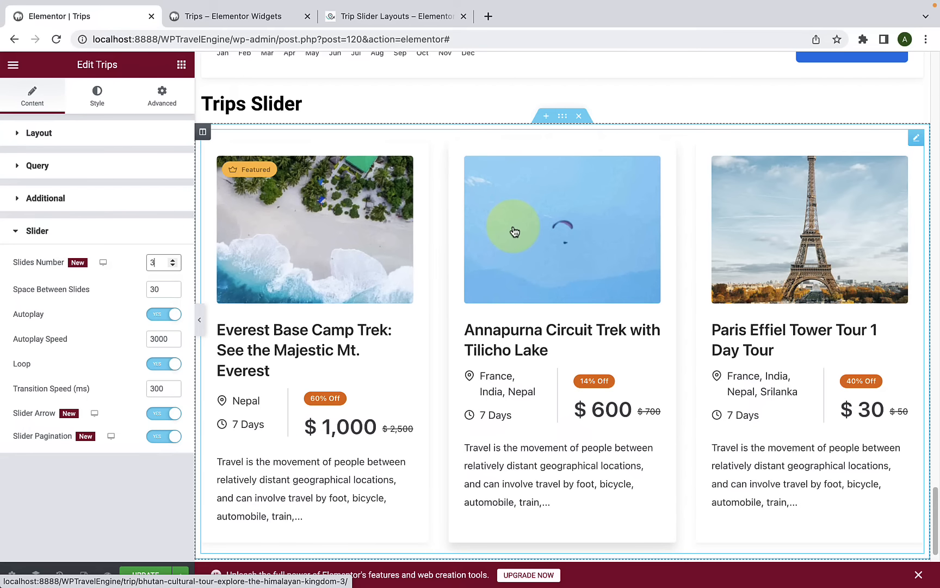
# Step: Try the trips slider with autoplay off, and turn autoplay back on for a full-width preview
pyautogui.click(164, 315)
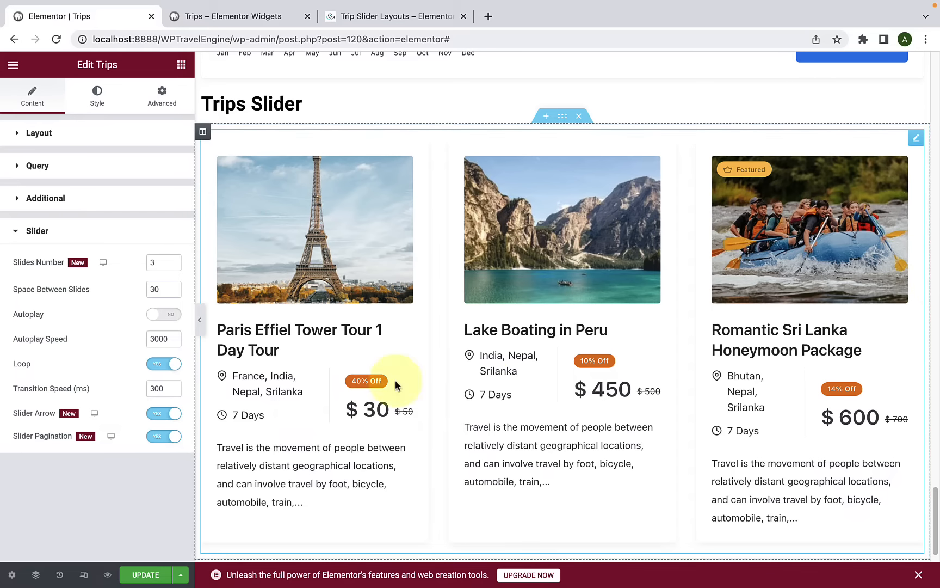
pyautogui.click(170, 318)
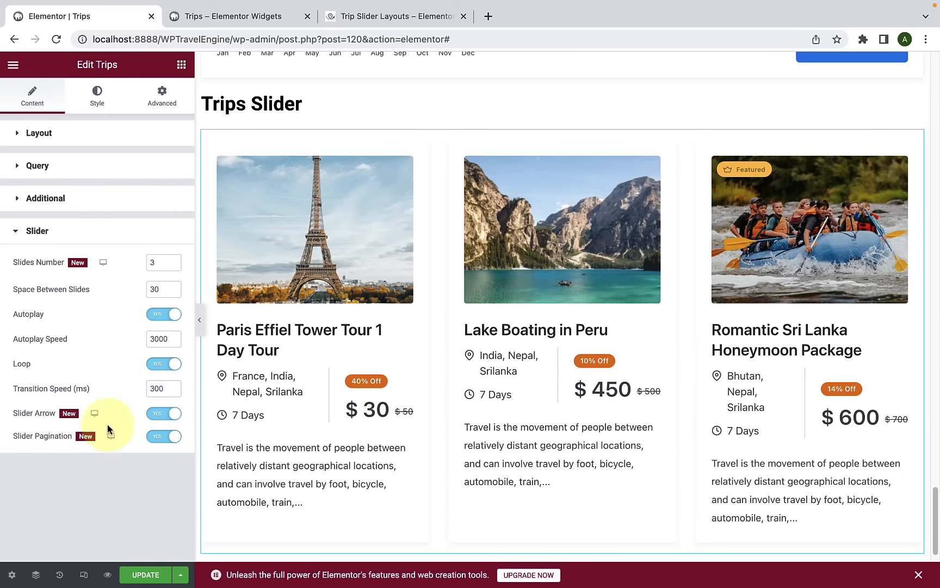
pyautogui.click(200, 320)
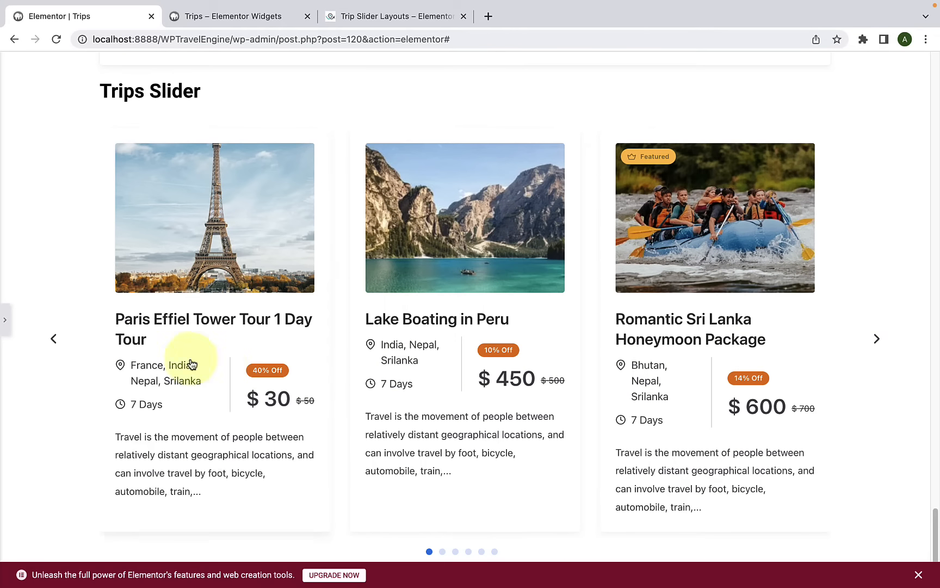
pyautogui.click(4, 321)
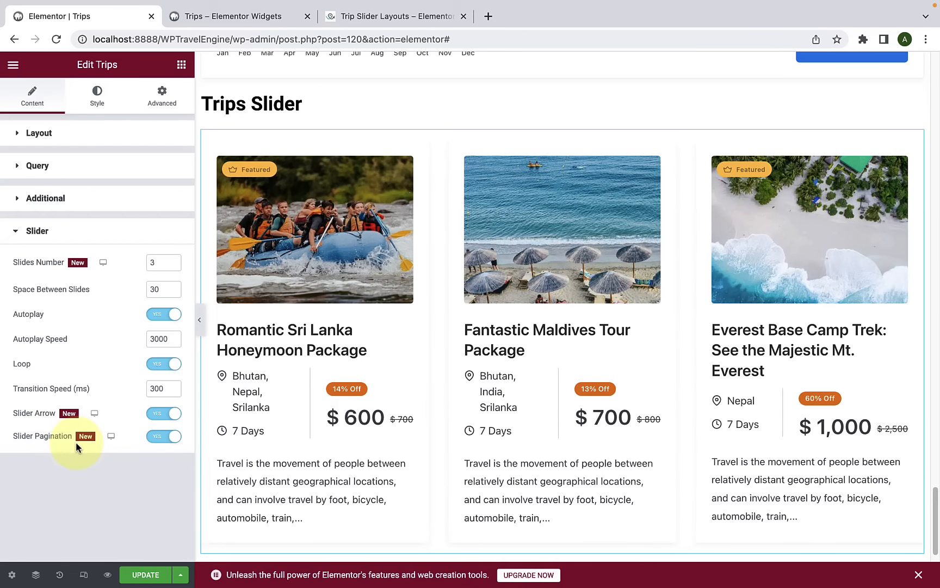
# Step: Turn slider pagination off and back on, and check the pagination dots in a full-width preview
pyautogui.scroll(-4, 510, 424)
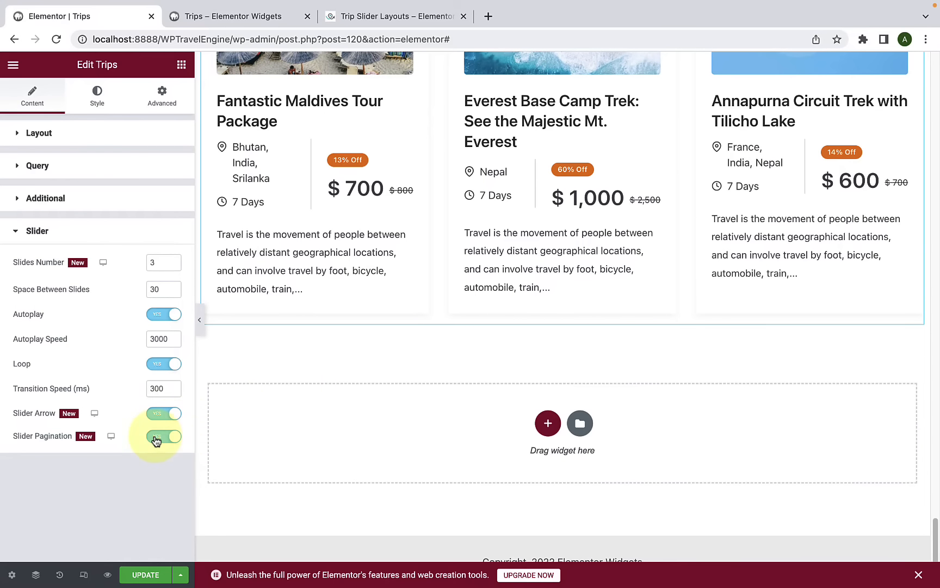
pyautogui.click(163, 437)
pyautogui.click(165, 436)
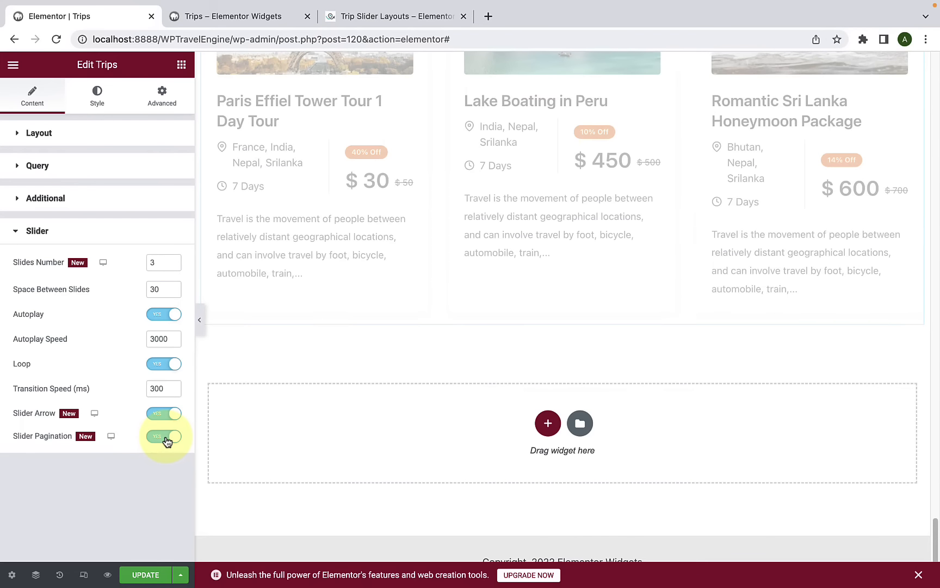
pyautogui.click(200, 333)
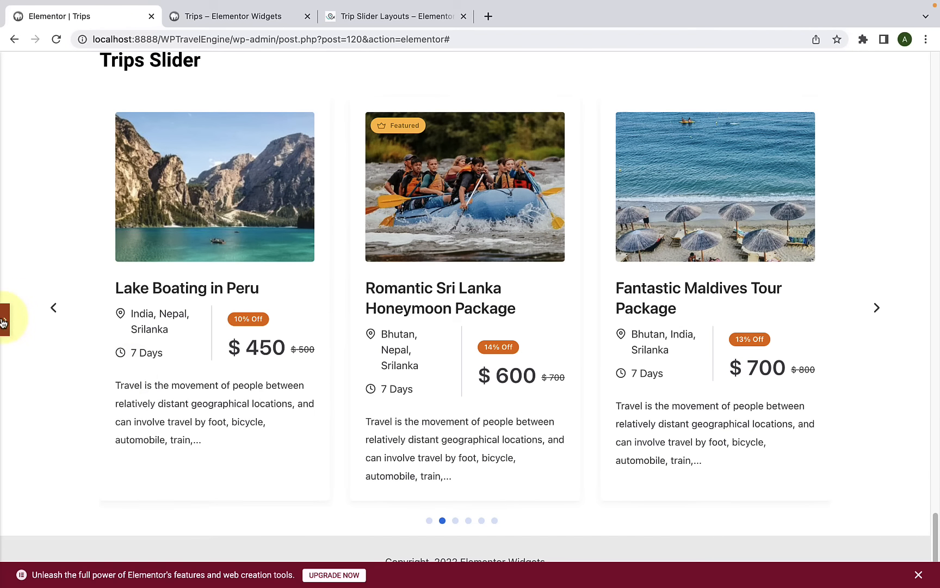
pyautogui.click(3, 322)
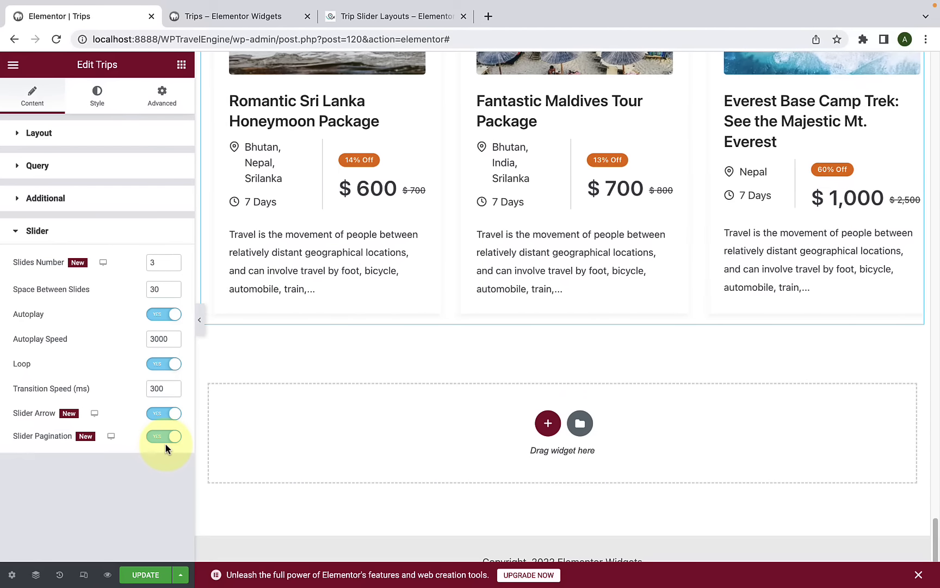
# Step: Examine the trips slider's style options, including its arrow and pagination settings, and view the arrows in a full-width preview
pyautogui.click(92, 105)
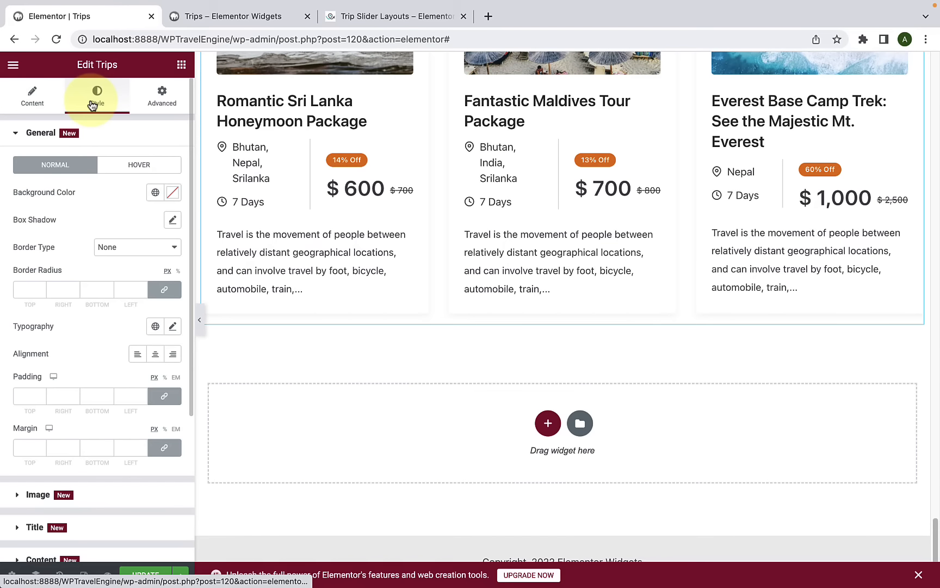
pyautogui.scroll(-4, 76, 333)
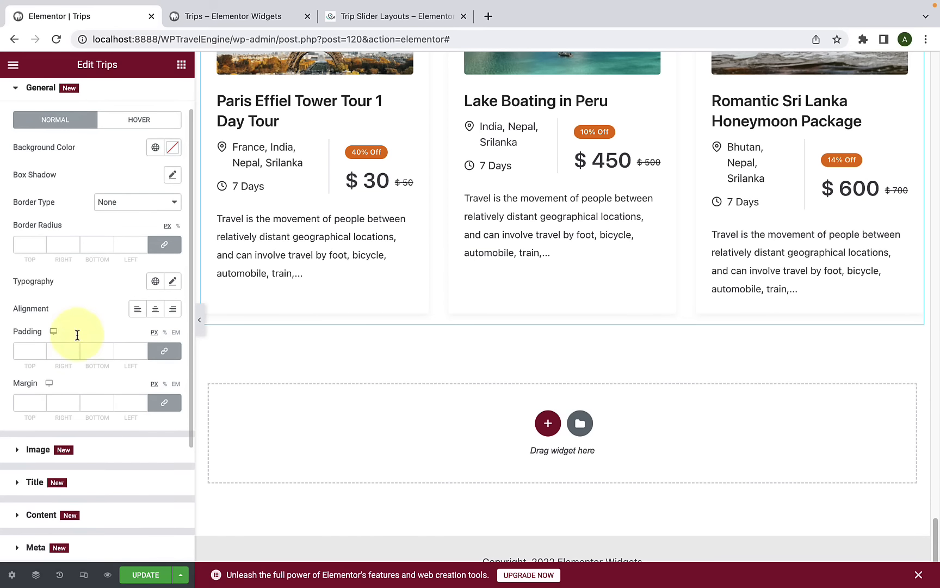
pyautogui.scroll(4, 73, 369)
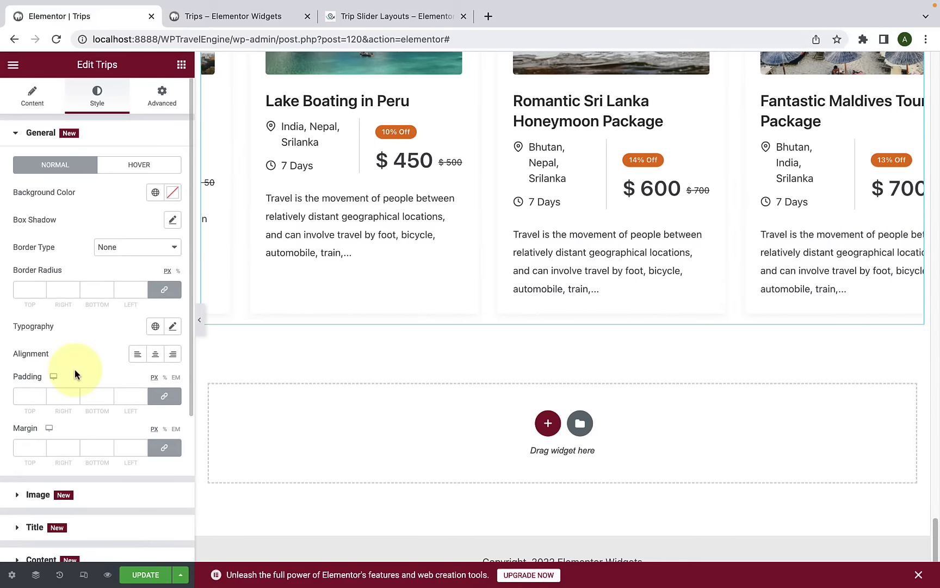
pyautogui.click(39, 134)
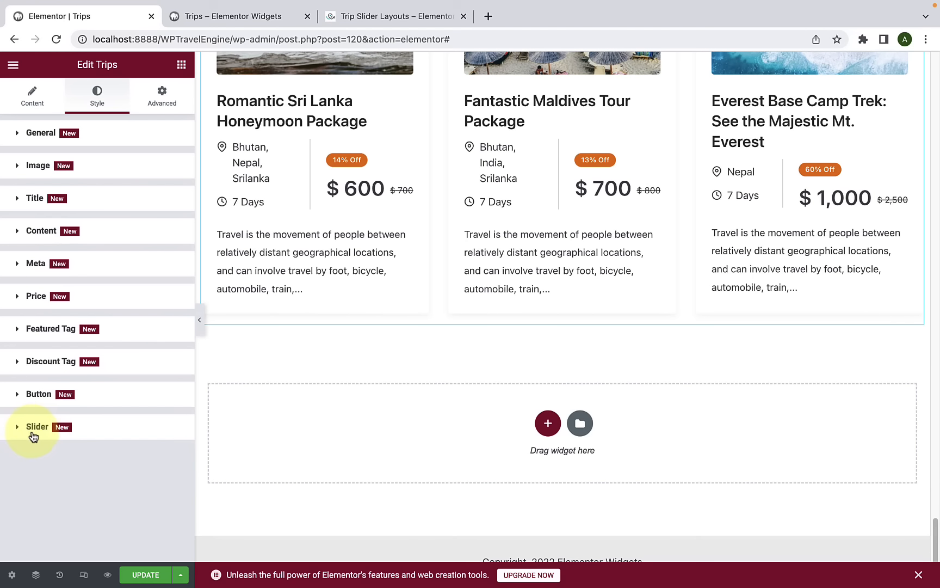
pyautogui.click(36, 435)
pyautogui.scroll(-6, 38, 424)
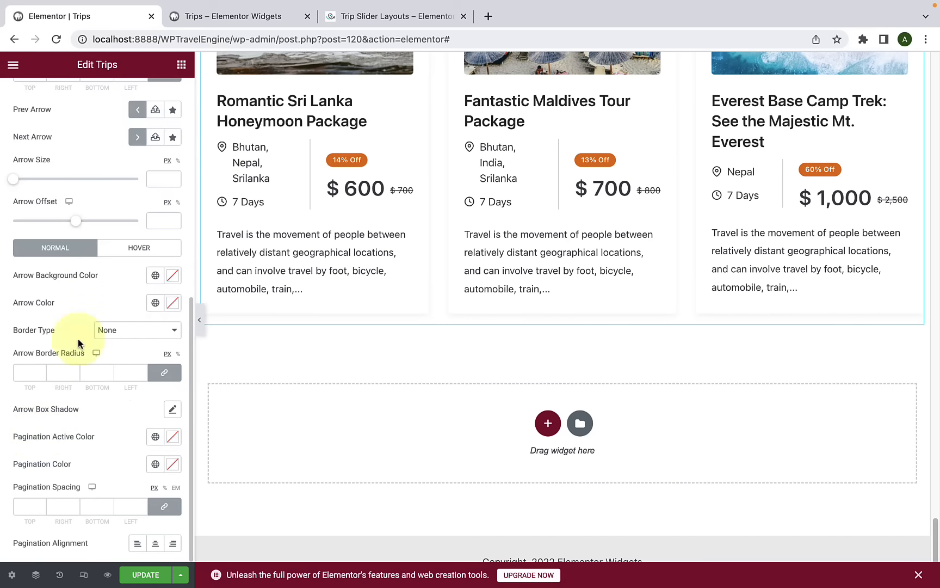
pyautogui.scroll(3, 73, 207)
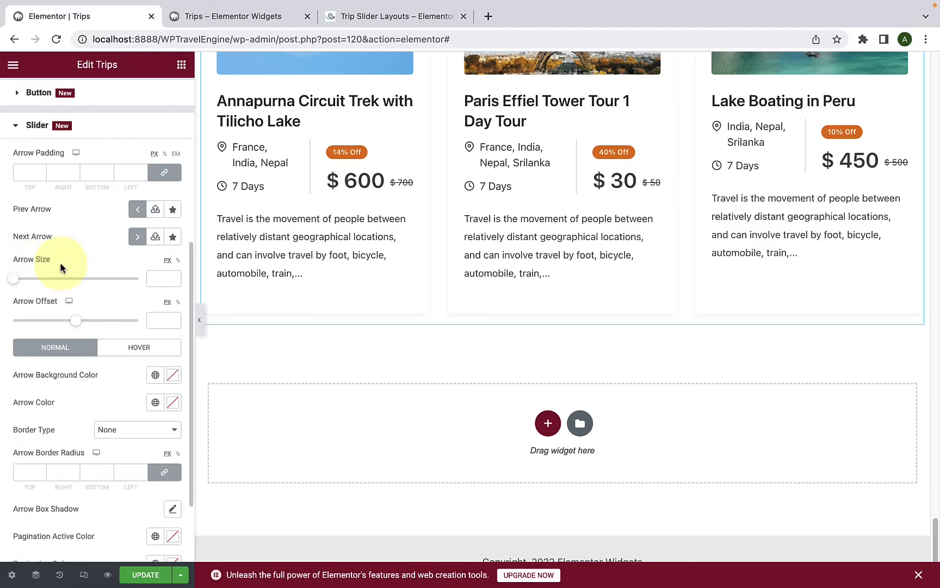
pyautogui.scroll(4, 346, 274)
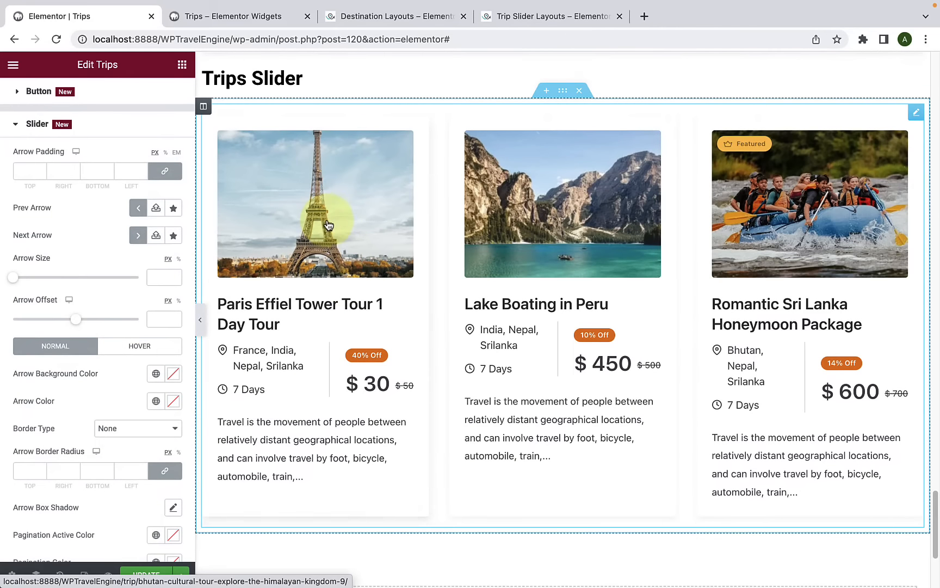
pyautogui.click(200, 321)
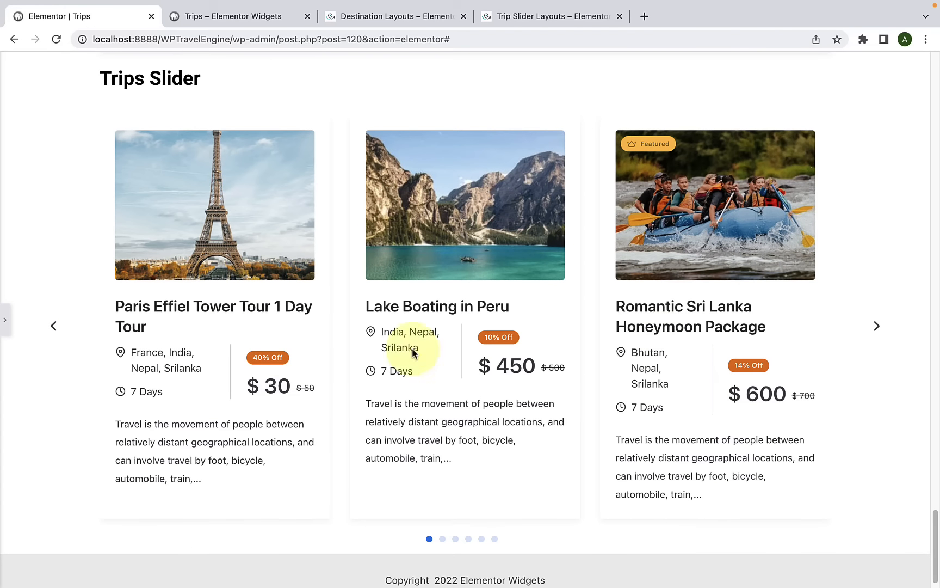
pyautogui.click(5, 320)
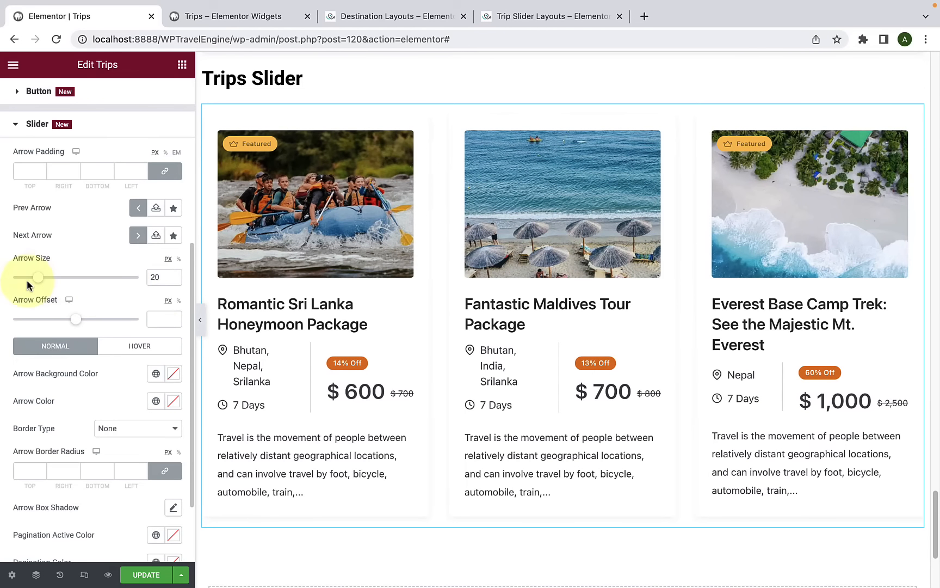
# Step: Set the slider's arrow size to 20 px and check the arrows in a full-width preview
pyautogui.moveTo(30, 283); pyautogui.dragTo(37, 284)
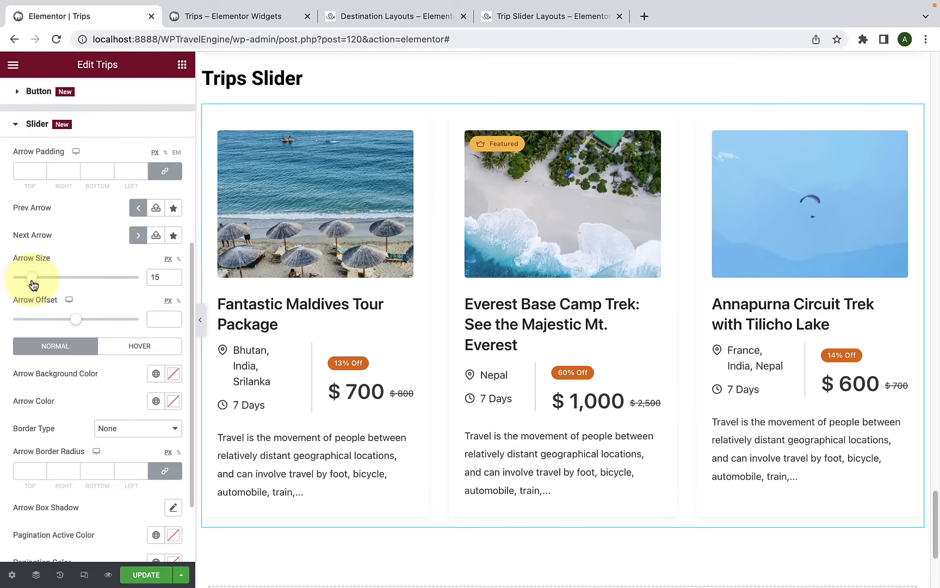
pyautogui.moveTo(31, 282)
pyautogui.mouseDown()
pyautogui.moveTo(18, 279)
pyautogui.moveTo(36, 284)
pyautogui.mouseUp()
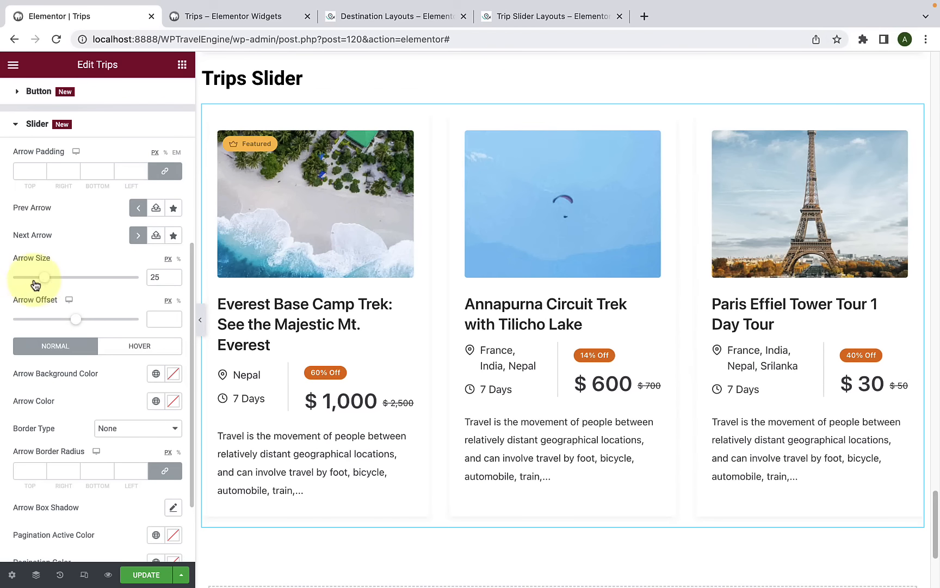
pyautogui.click(200, 320)
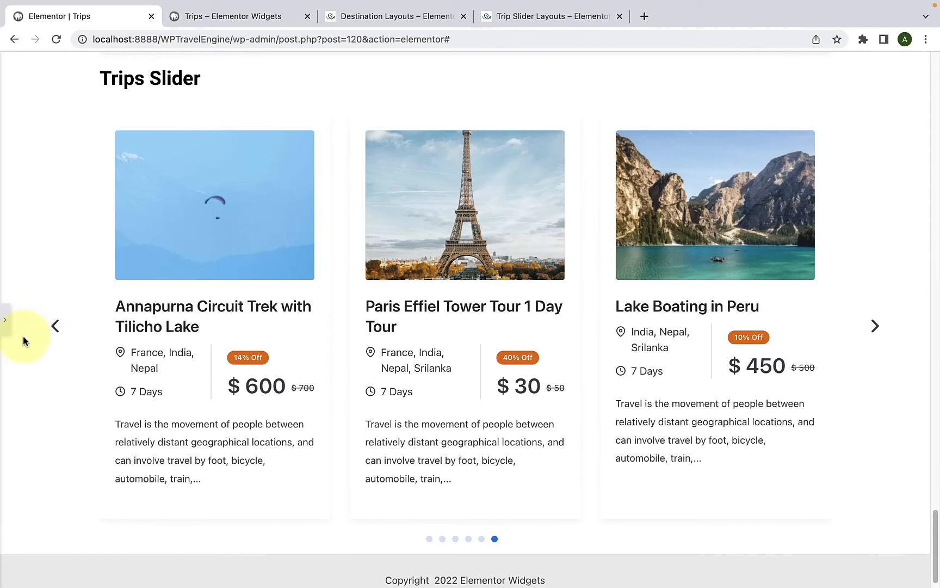
pyautogui.click(4, 320)
# Step: Try an arrow offset of -29 px for the trips slider
pyautogui.scroll(-1, 3, 321)
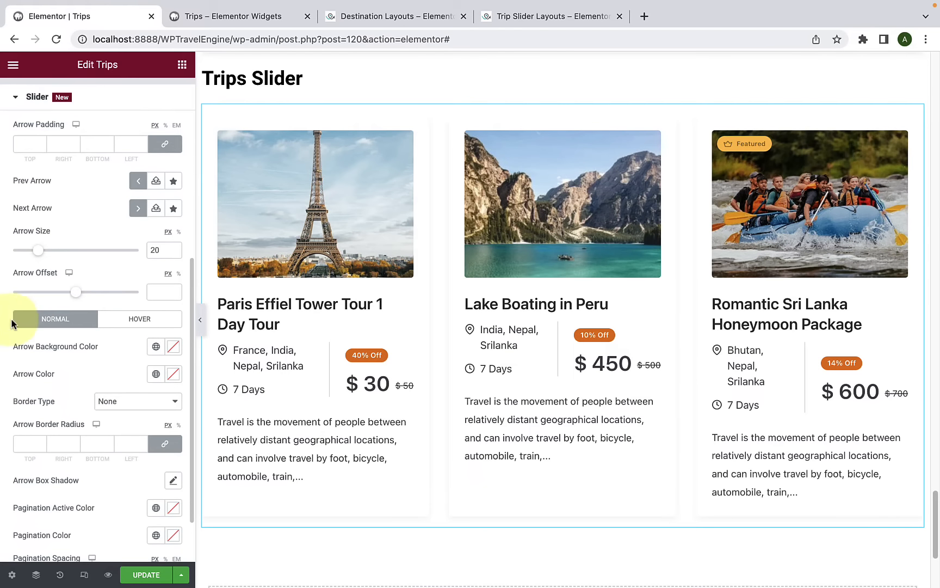
pyautogui.moveTo(73, 299); pyautogui.dragTo(46, 294)
pyautogui.scroll(-1, 62, 320)
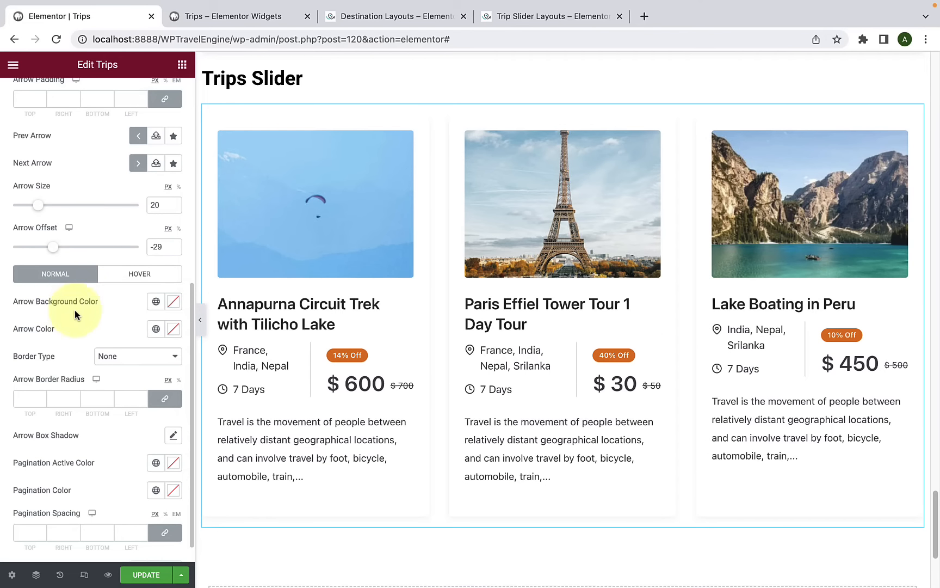
# Step: Set the slider's arrow background color to a strong blue and check it in a full-width preview
pyautogui.scroll(-1, 88, 309)
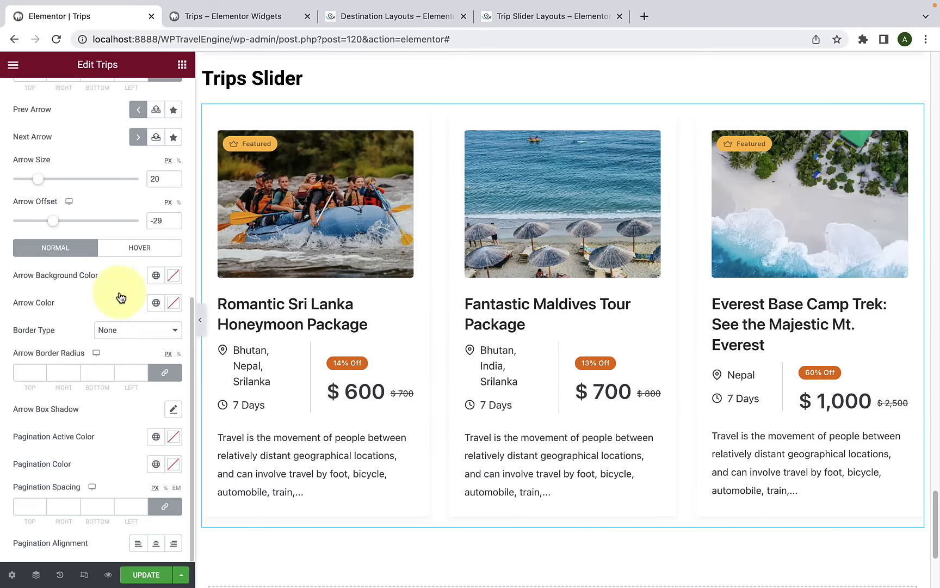
pyautogui.click(173, 278)
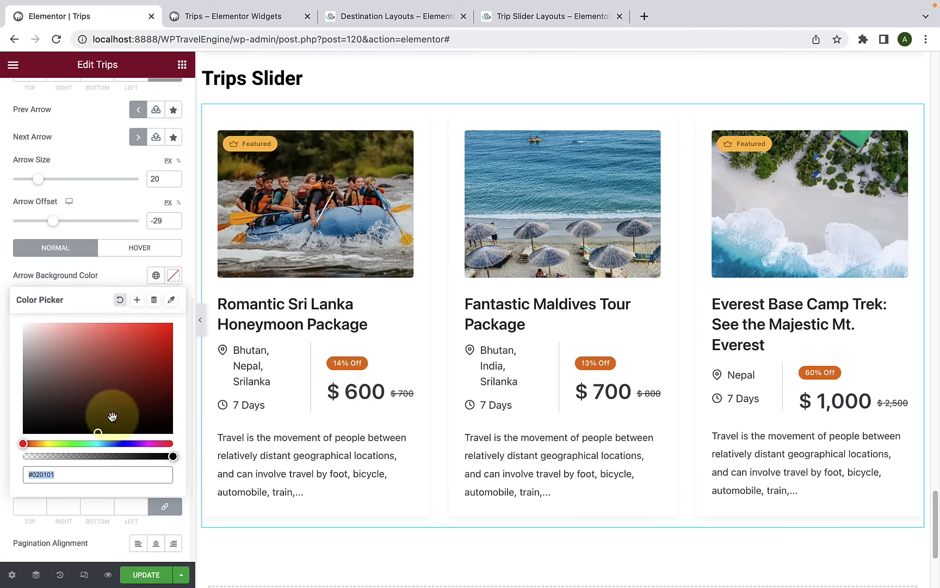
pyautogui.click(120, 443)
pyautogui.moveTo(136, 414); pyautogui.dragTo(104, 329)
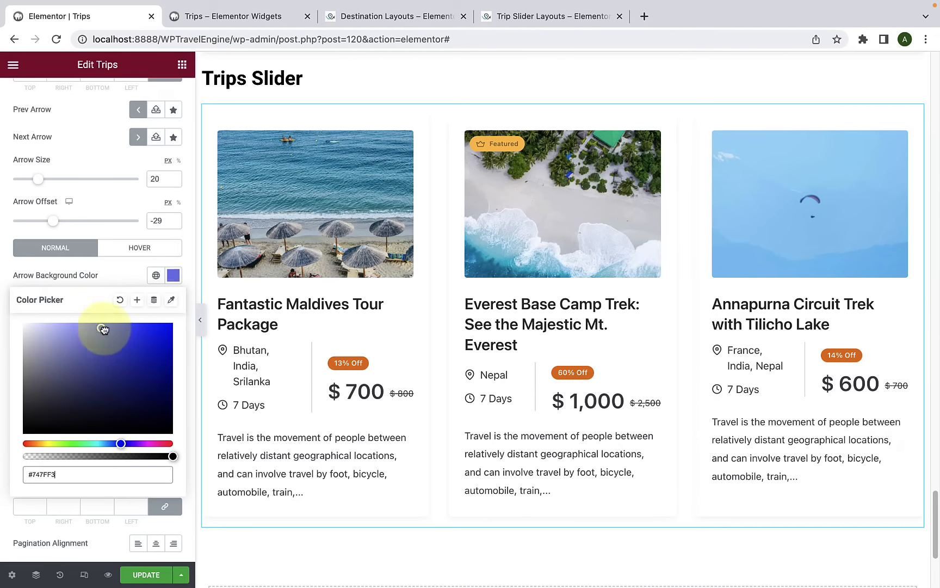
pyautogui.click(200, 320)
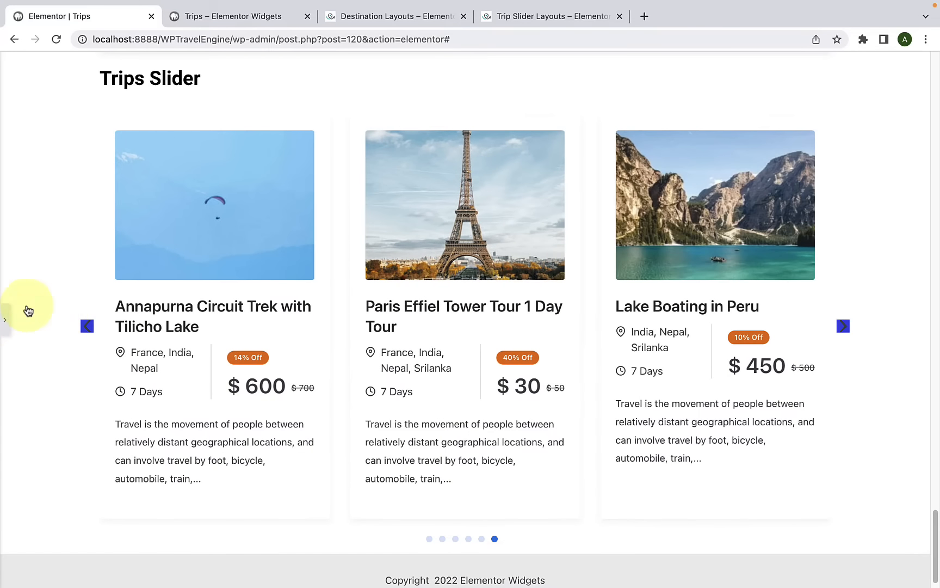
pyautogui.click(5, 319)
# Step: Set the slider's arrow color to white (#FFFFFF) and test the next arrow in a full-width preview
pyautogui.click(174, 302)
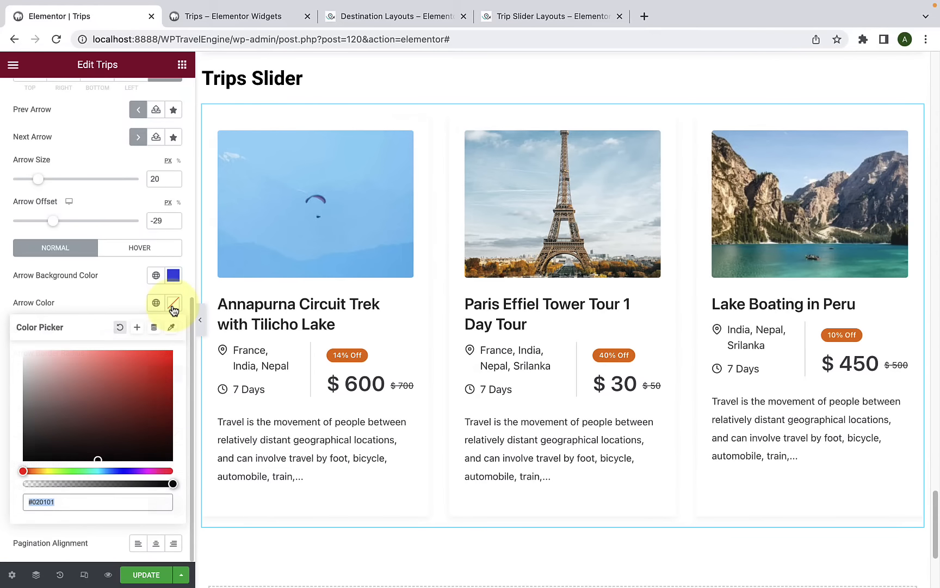
pyautogui.click(63, 380)
pyautogui.click(34, 362)
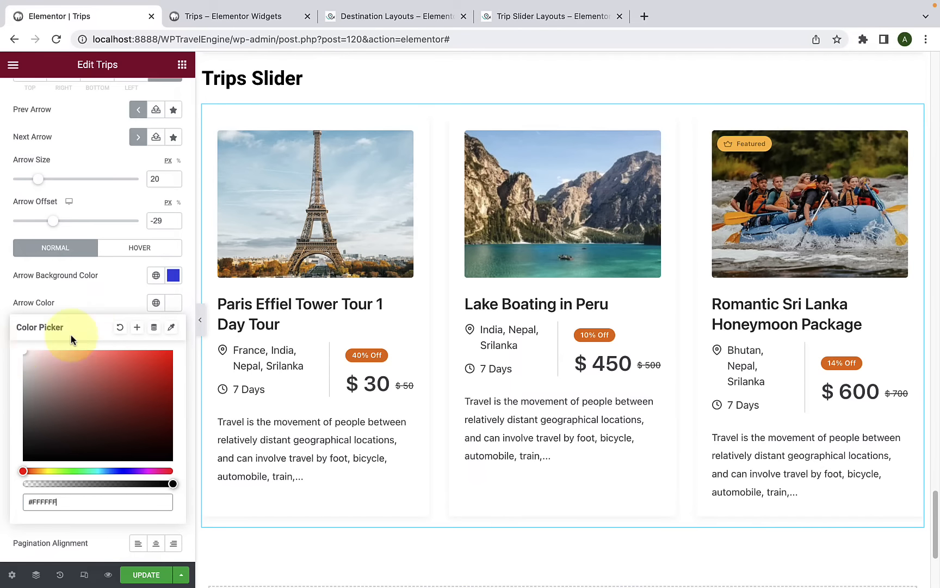
pyautogui.click(105, 288)
pyautogui.click(200, 320)
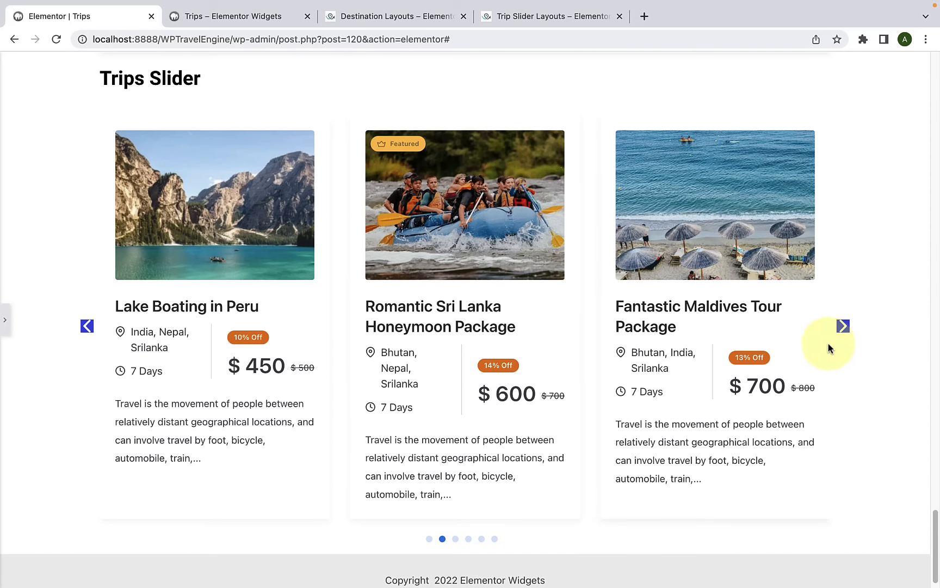
pyautogui.click(843, 326)
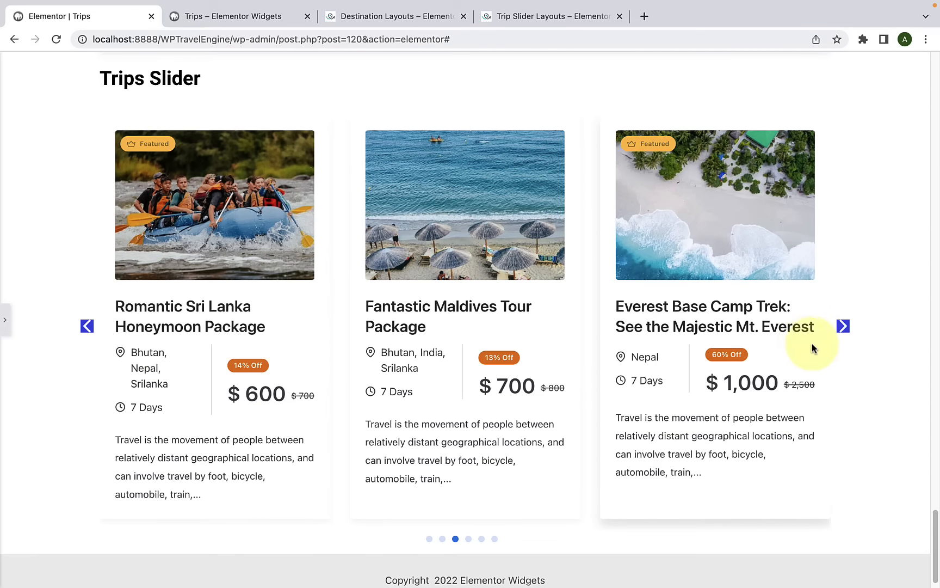
pyautogui.click(842, 326)
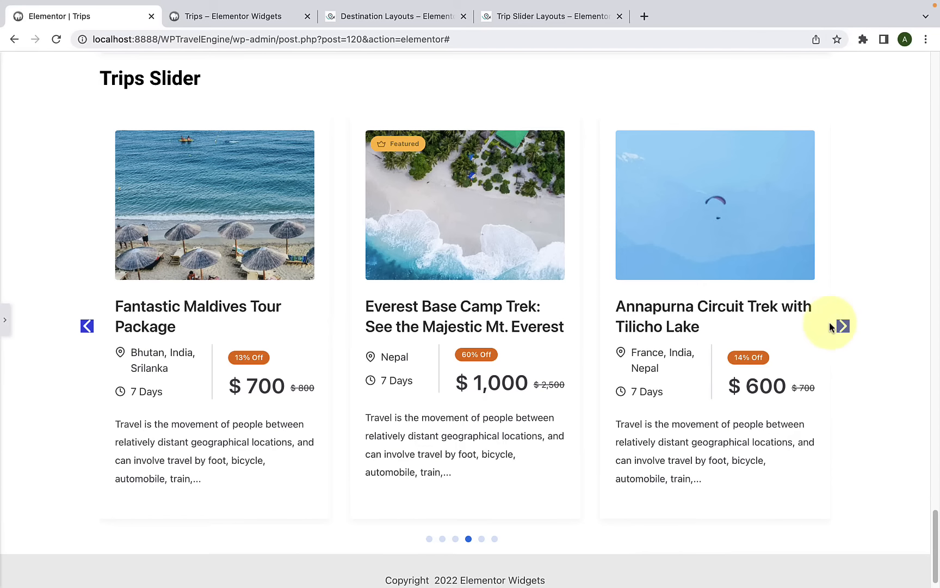
pyautogui.click(4, 319)
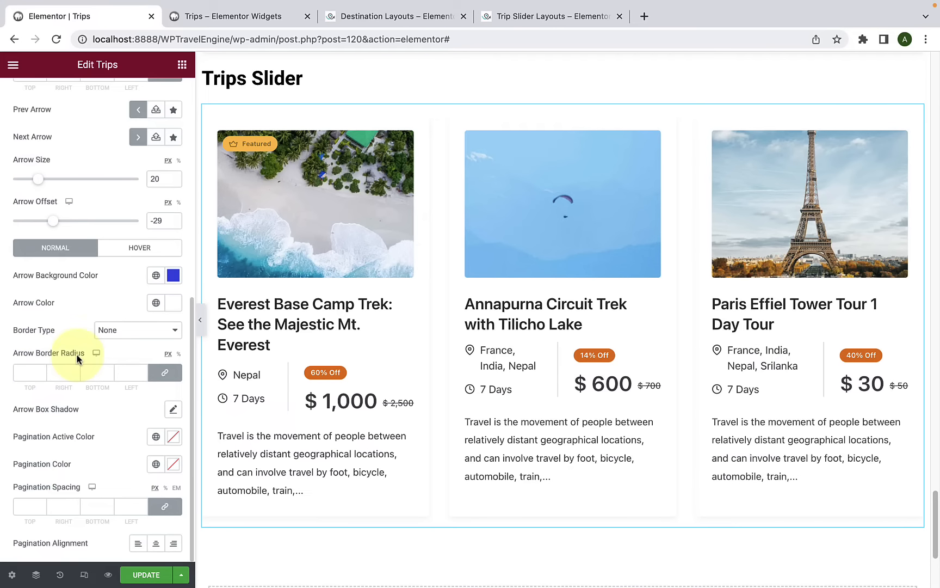
# Step: Set the slider's arrow border radius to 100 px on all sides and the arrow offset to -60 px
pyautogui.click(28, 373)
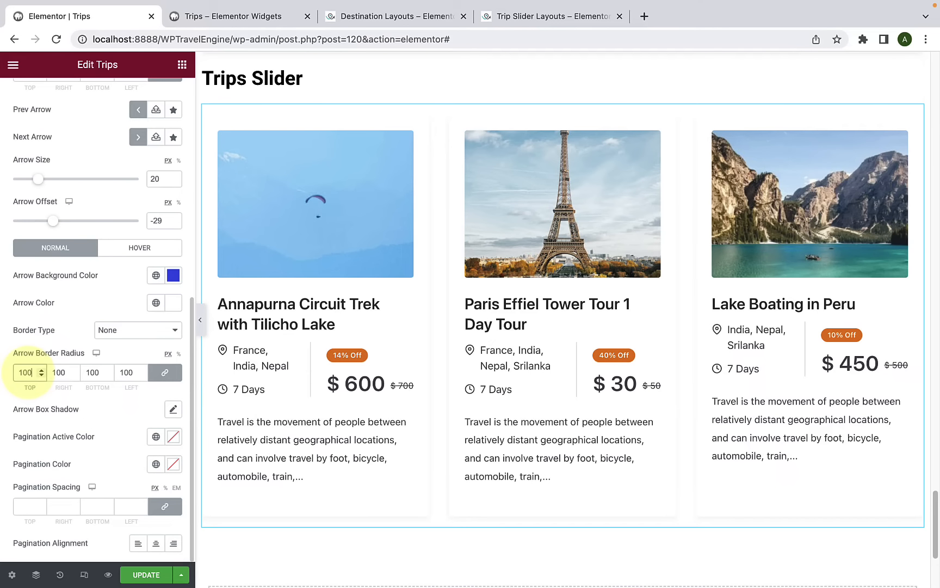
pyautogui.scroll(1, 44, 321)
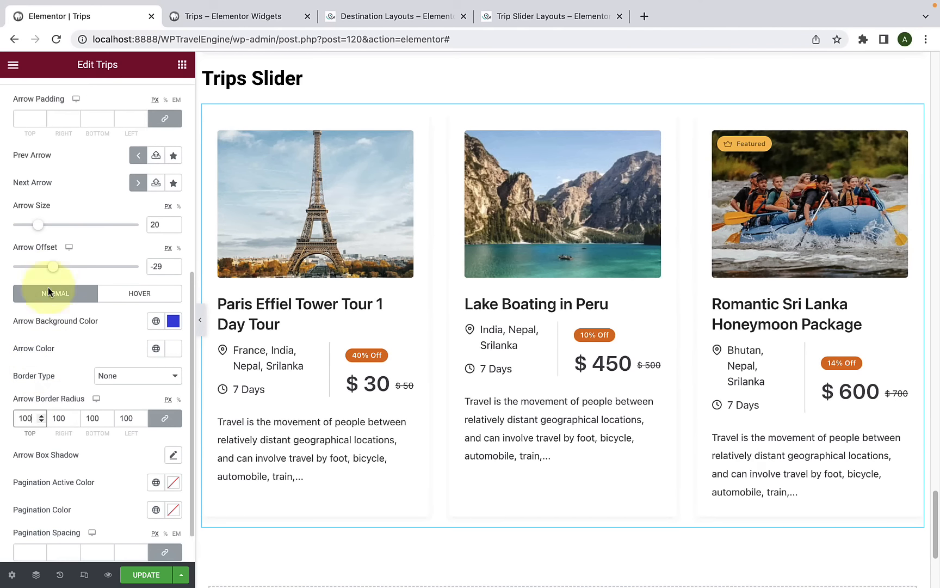
pyautogui.moveTo(41, 277); pyautogui.dragTo(35, 276)
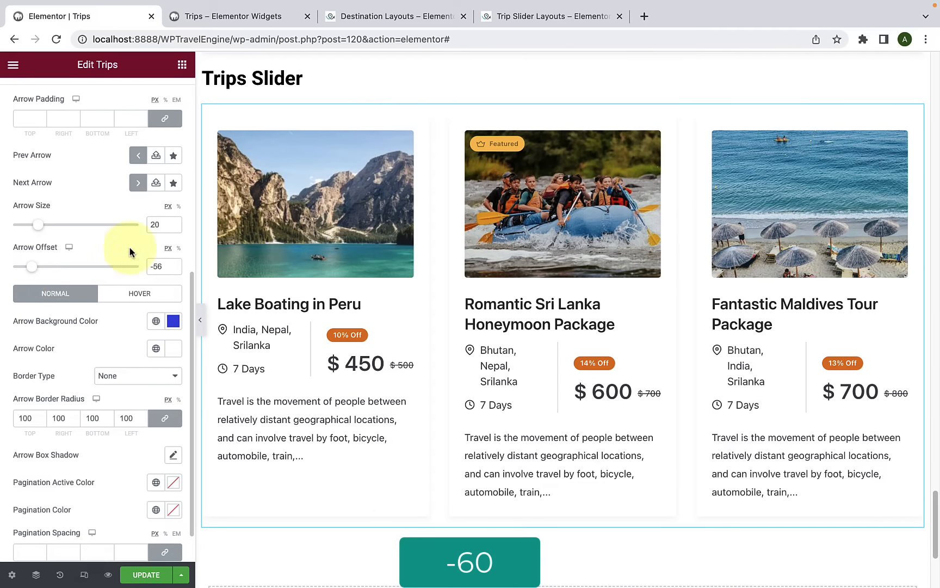
pyautogui.doubleClick(157, 265)
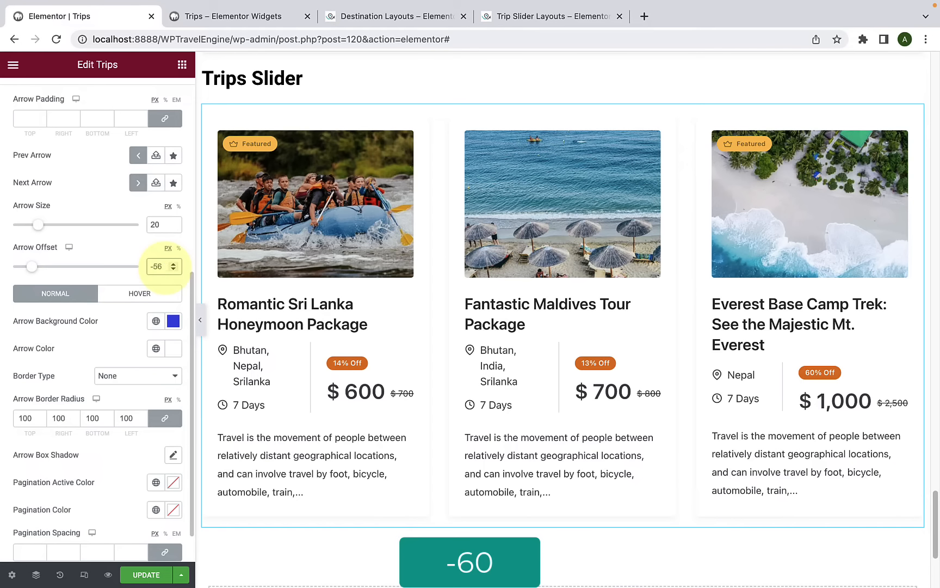
pyautogui.press('BackSpace')
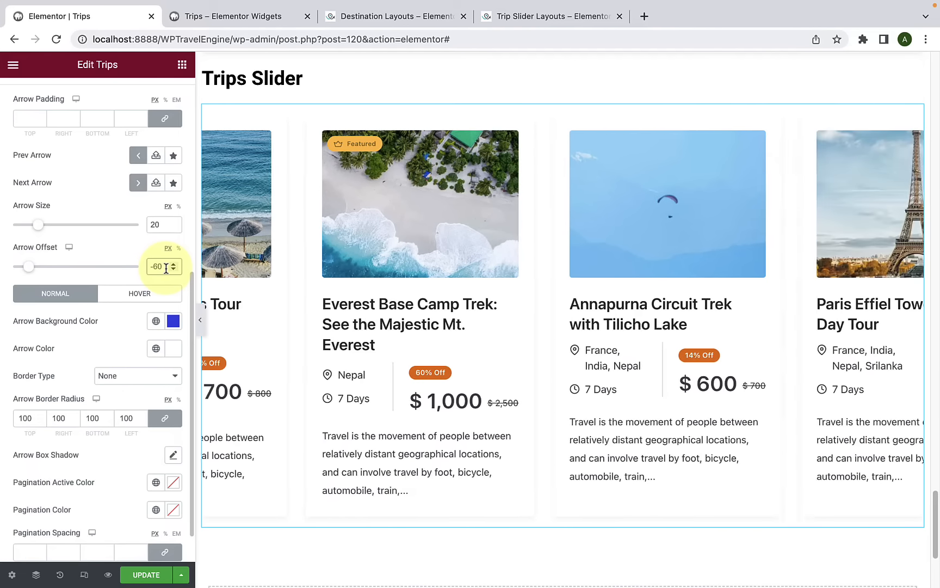
# Step: Set the slider's arrow padding to 15 px on all sides and test the round arrows in a full-width preview
pyautogui.scroll(2, 164, 263)
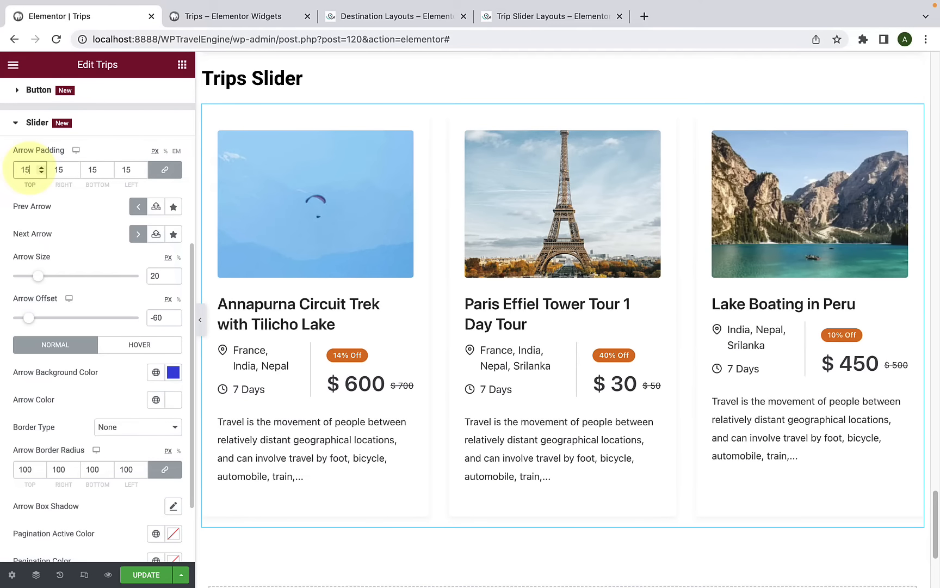
pyautogui.click(200, 319)
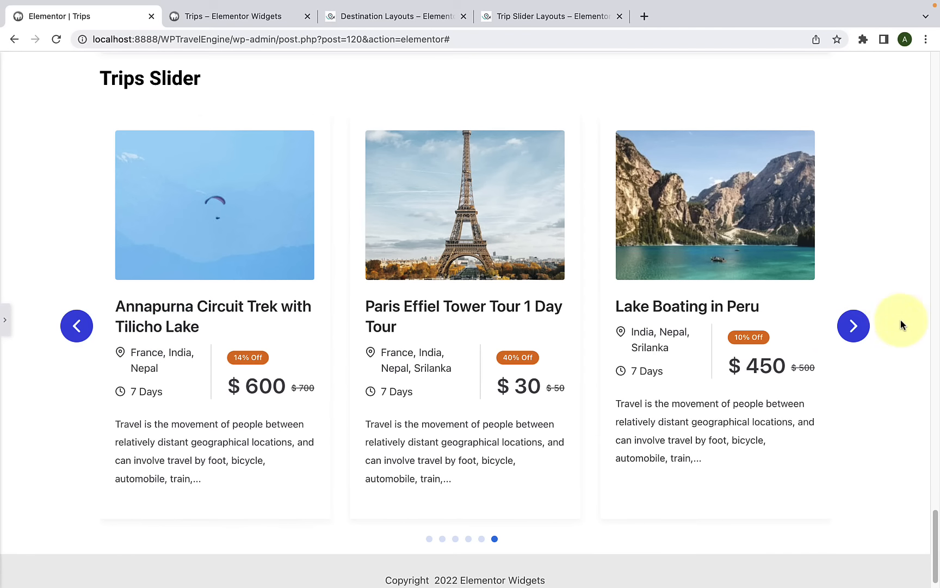
pyautogui.click(853, 325)
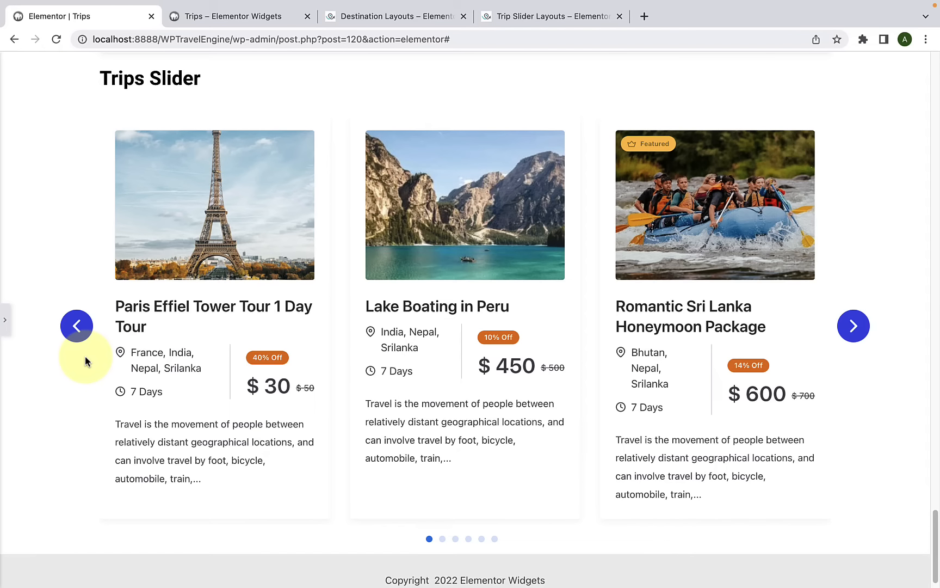
pyautogui.click(4, 324)
# Step: Set the slider's previous arrow to the recommended plain left arrow icon and test it in a full-width preview
pyautogui.scroll(4, 55, 307)
pyautogui.scroll(-2, 46, 321)
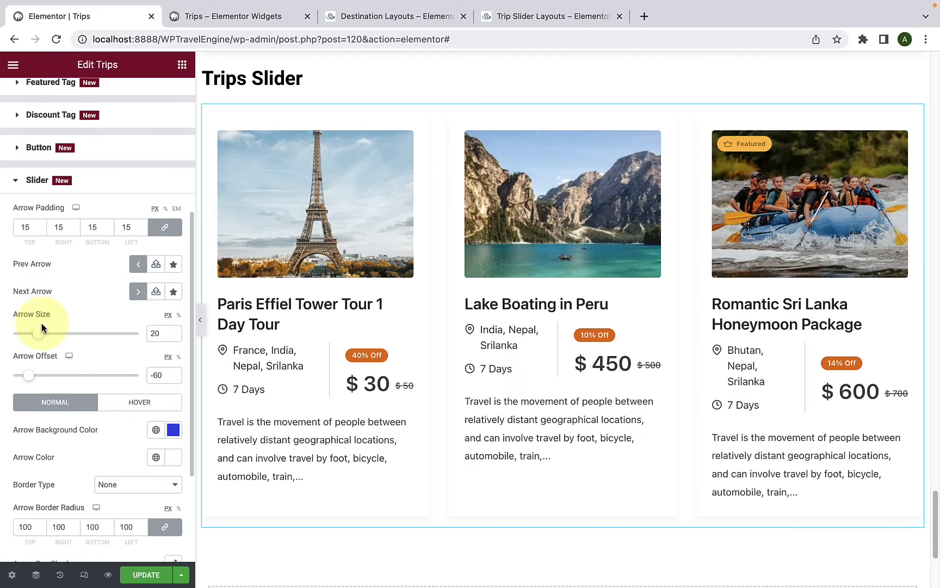
pyautogui.scroll(-1, 39, 289)
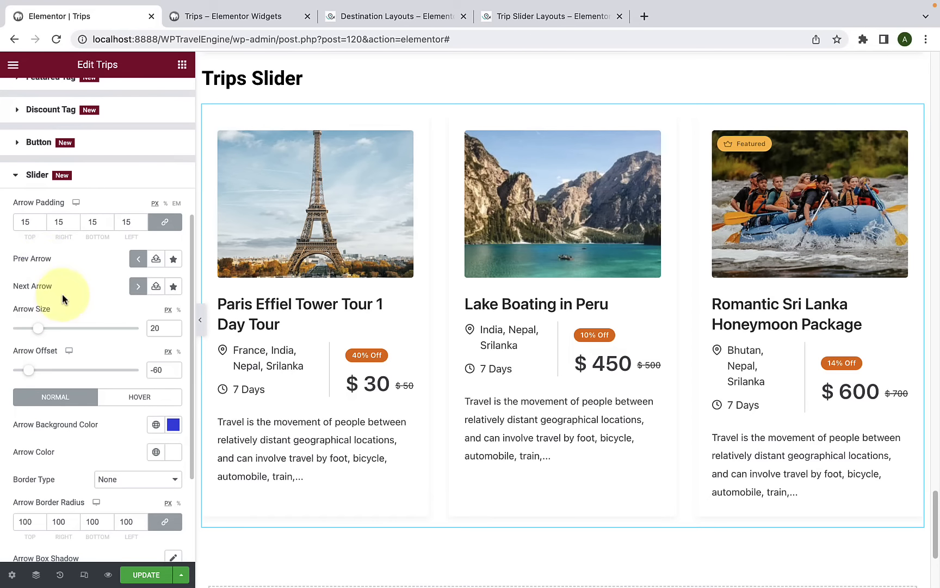
pyautogui.click(174, 263)
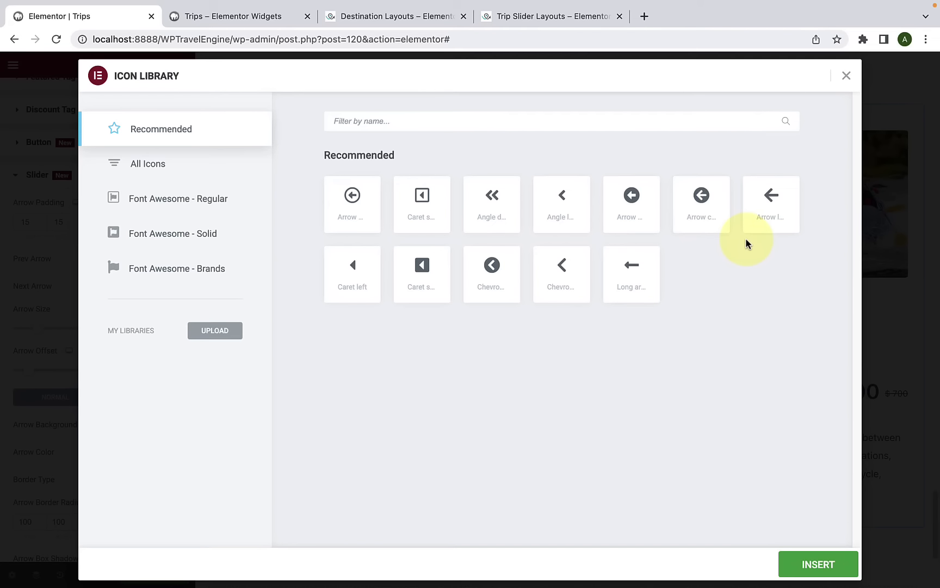
pyautogui.click(764, 201)
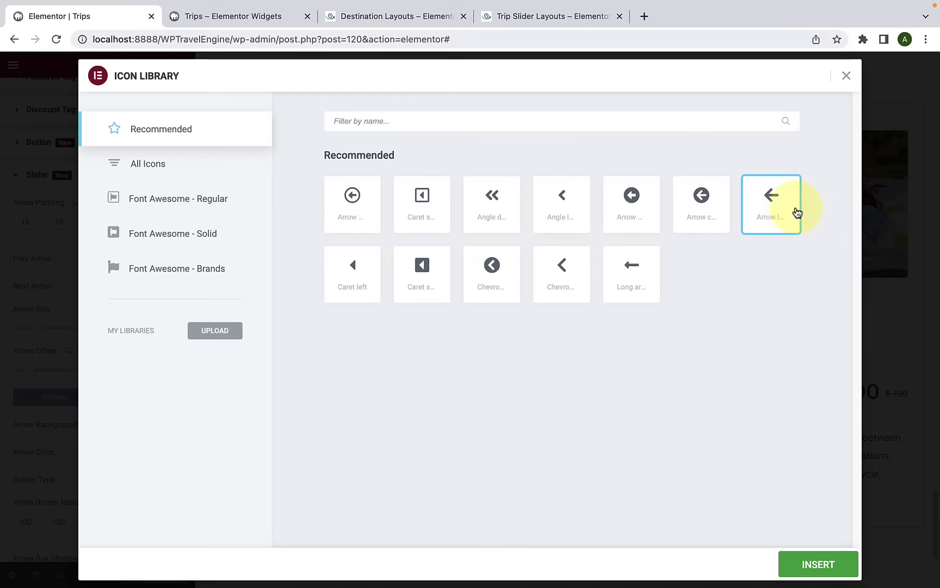
pyautogui.click(809, 575)
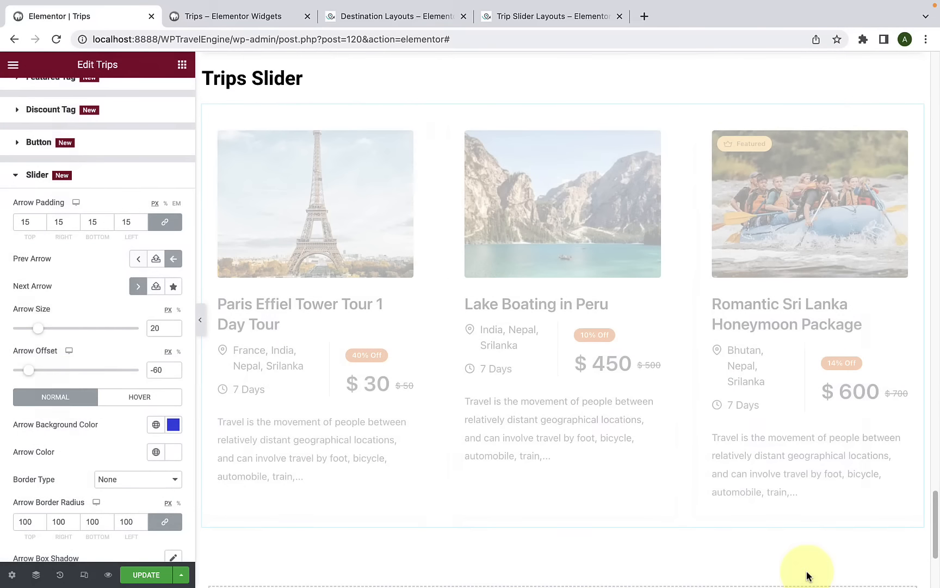
pyautogui.click(200, 320)
pyautogui.click(80, 325)
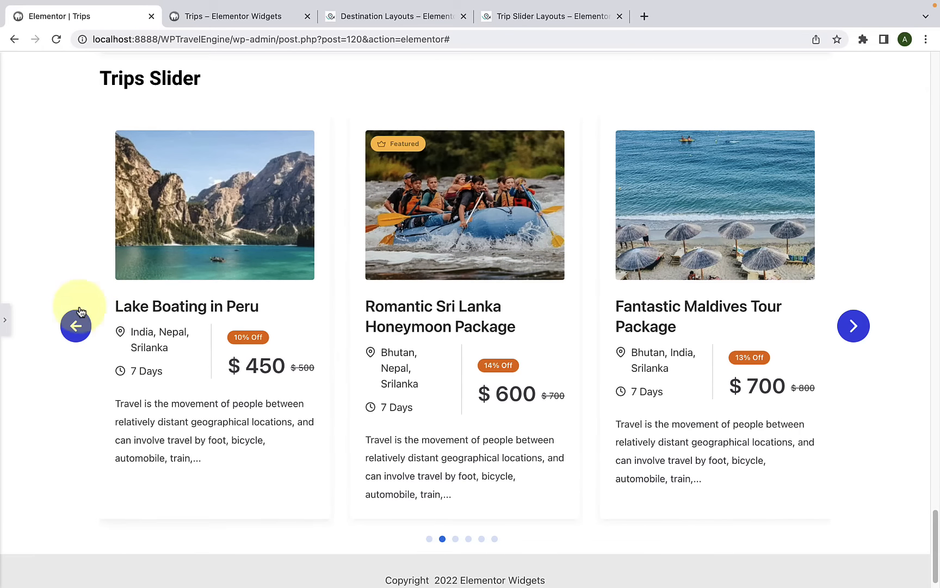
pyautogui.click(5, 319)
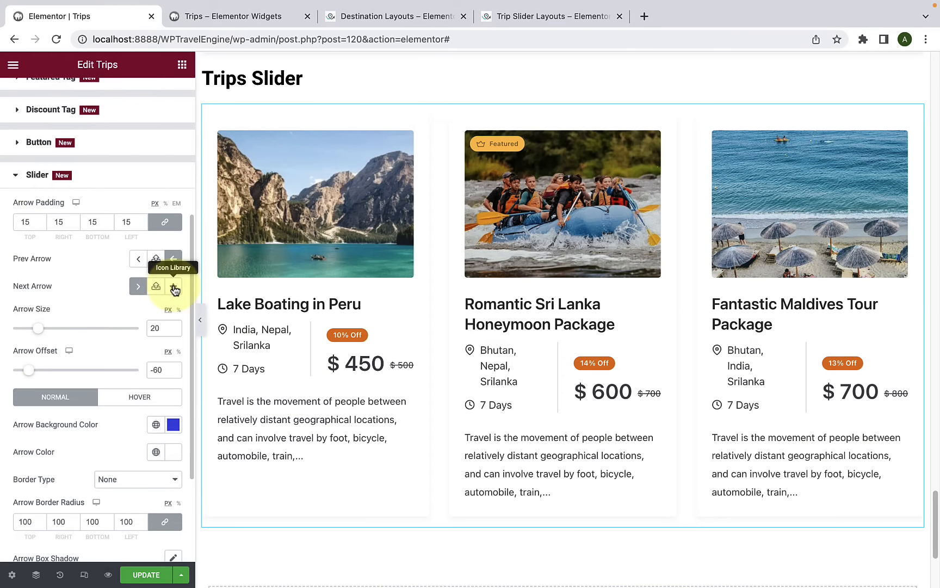
# Step: Set the slider's next arrow to the matching plain right arrow icon and test both arrows in a full-width preview
pyautogui.click(175, 289)
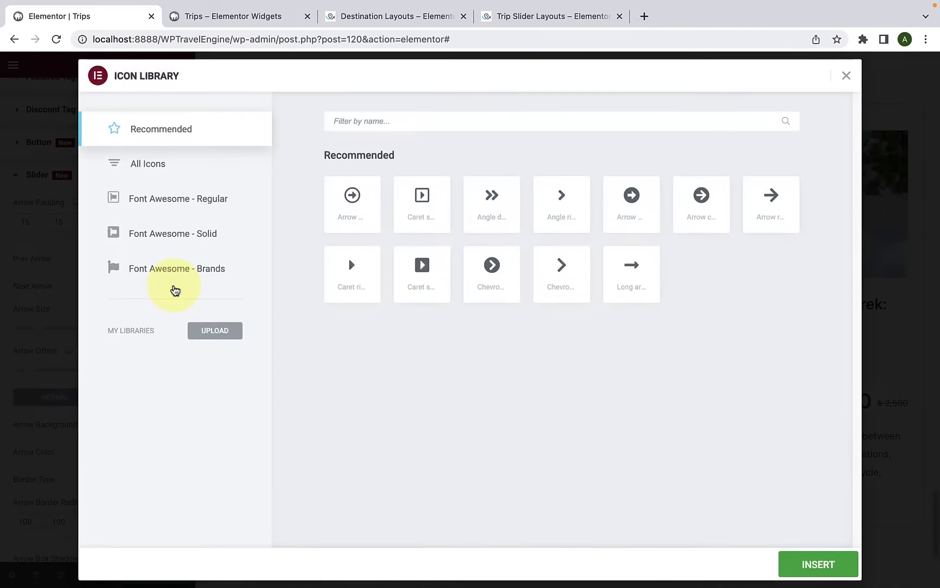
pyautogui.click(774, 209)
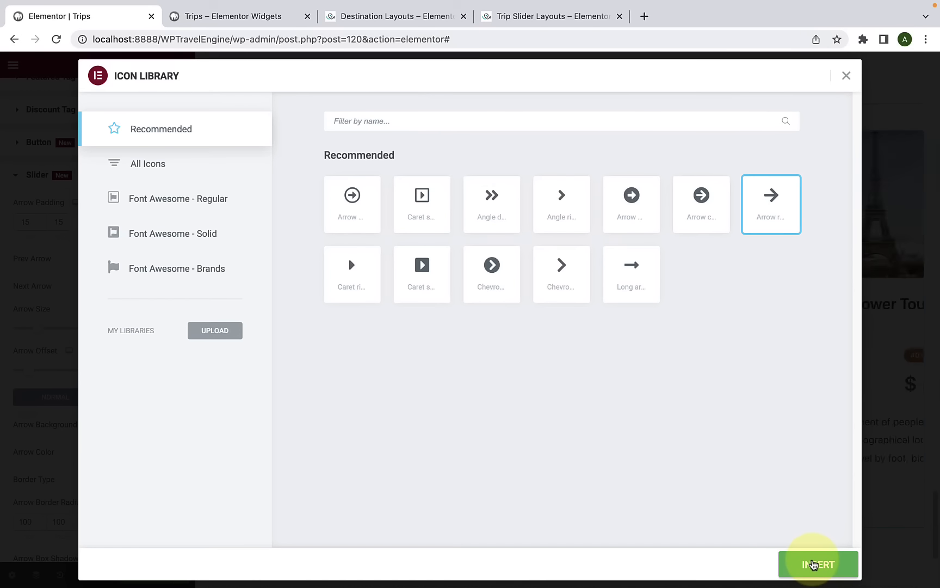
pyautogui.click(814, 563)
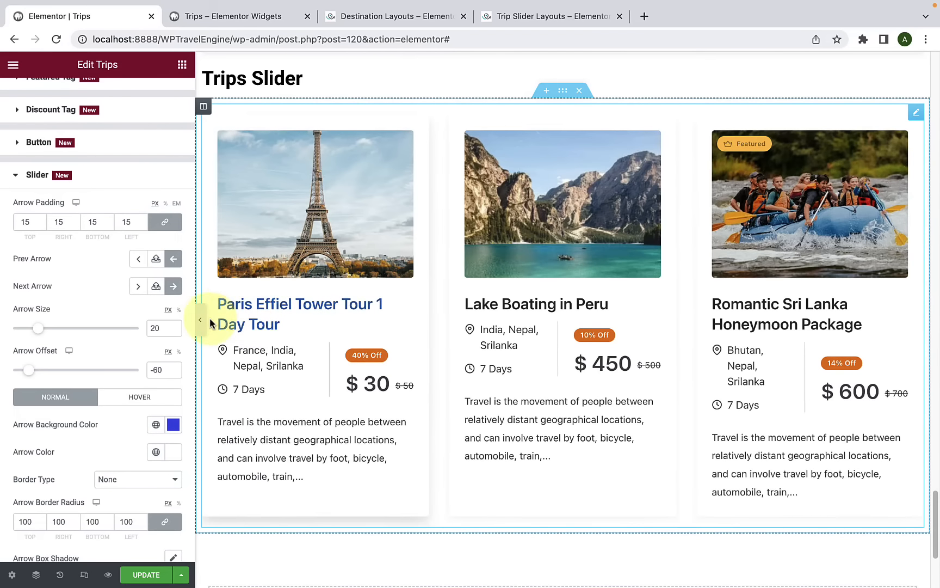
pyautogui.click(200, 322)
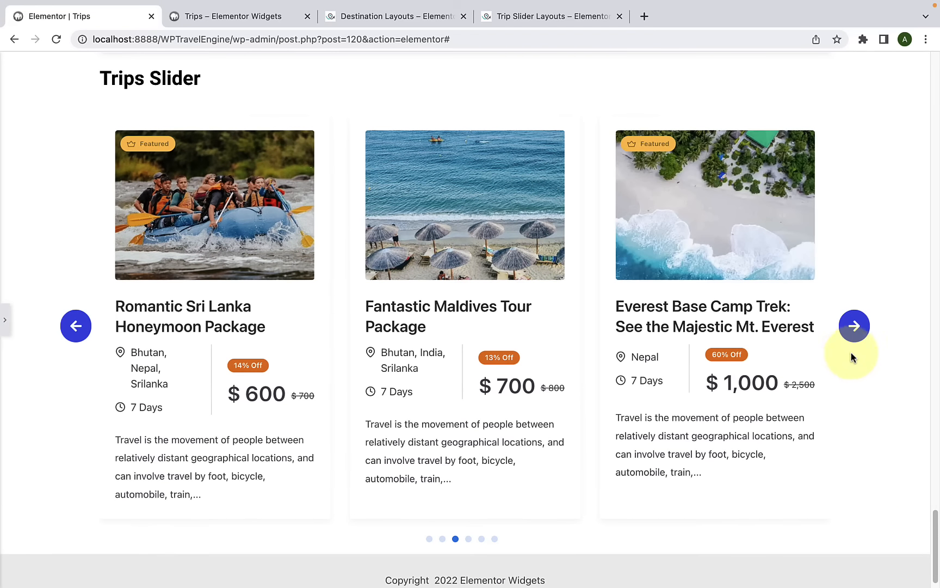
pyautogui.click(73, 333)
pyautogui.click(73, 333)
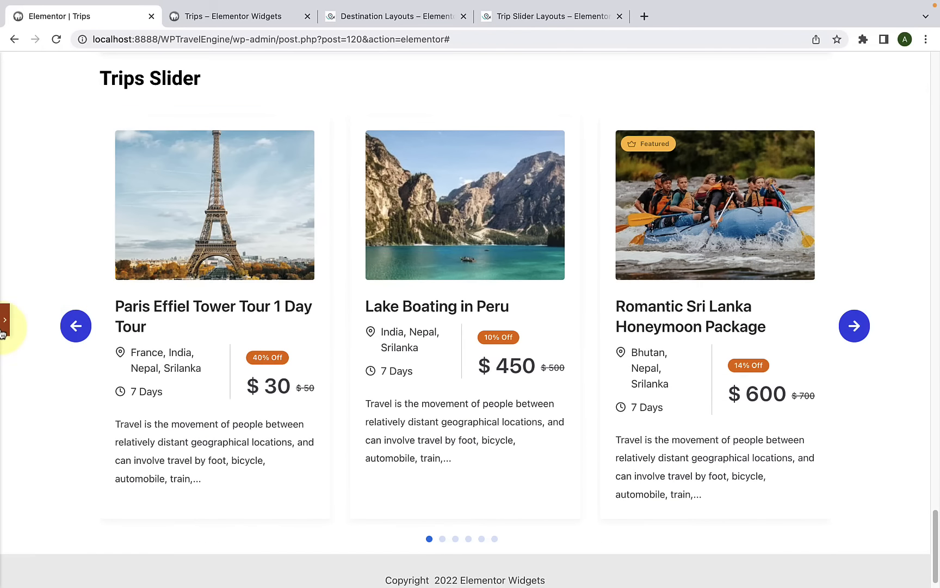
pyautogui.click(5, 326)
# Step: Give the slider arrows a box shadow in translucent blue, rgba(28, 59, 177, 0.5), and check it in a full-width preview
pyautogui.scroll(-1, 61, 337)
pyautogui.scroll(-2, 61, 343)
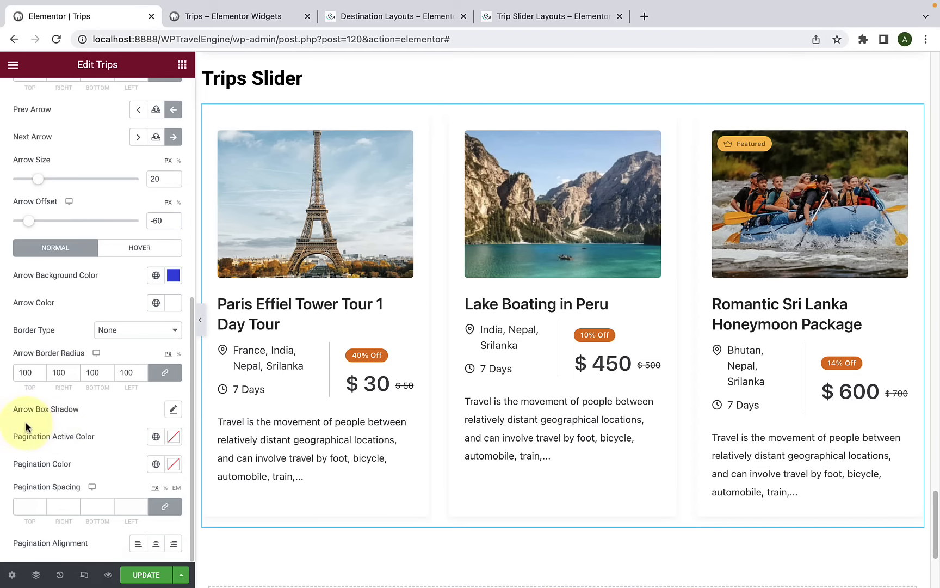
pyautogui.click(171, 412)
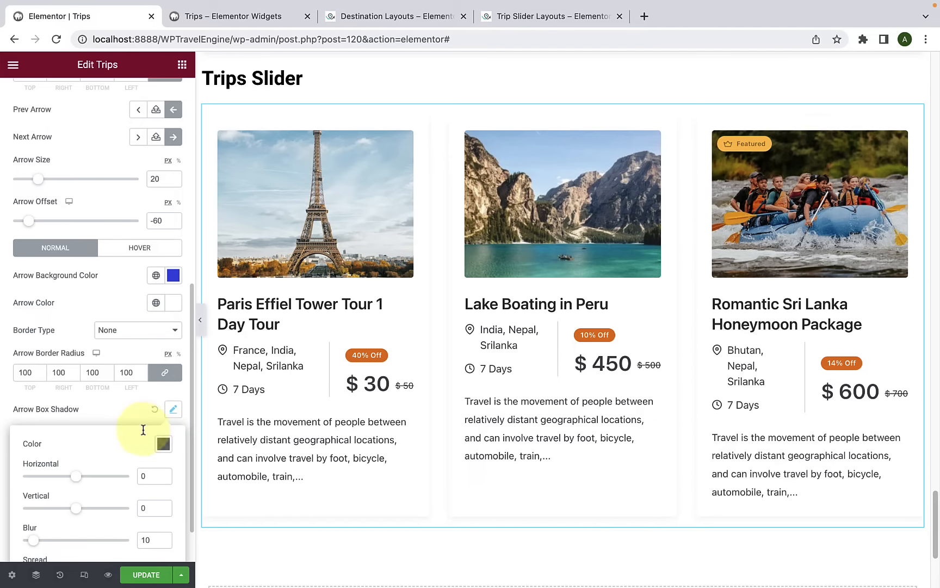
pyautogui.scroll(-1, 164, 391)
pyautogui.click(163, 388)
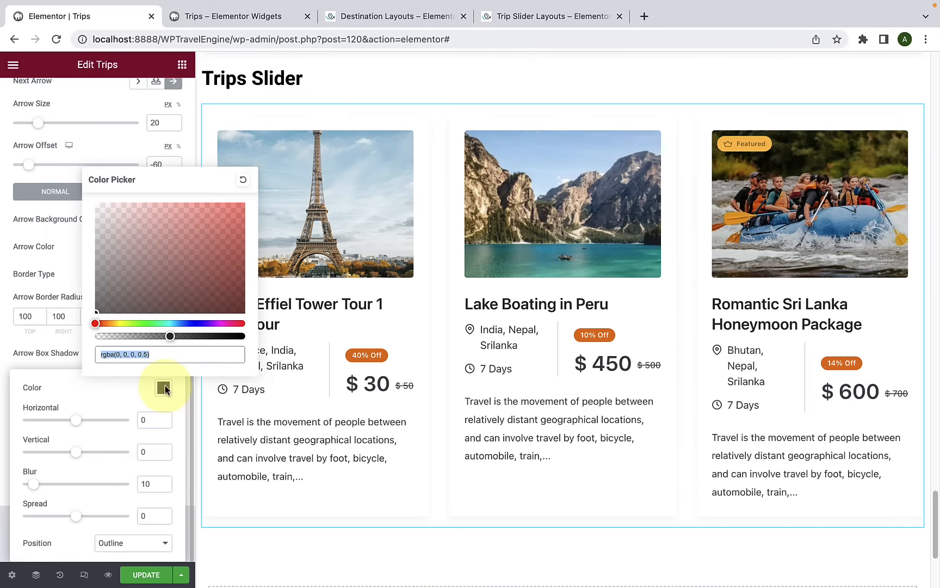
pyautogui.click(190, 323)
pyautogui.moveTo(197, 278); pyautogui.dragTo(223, 238)
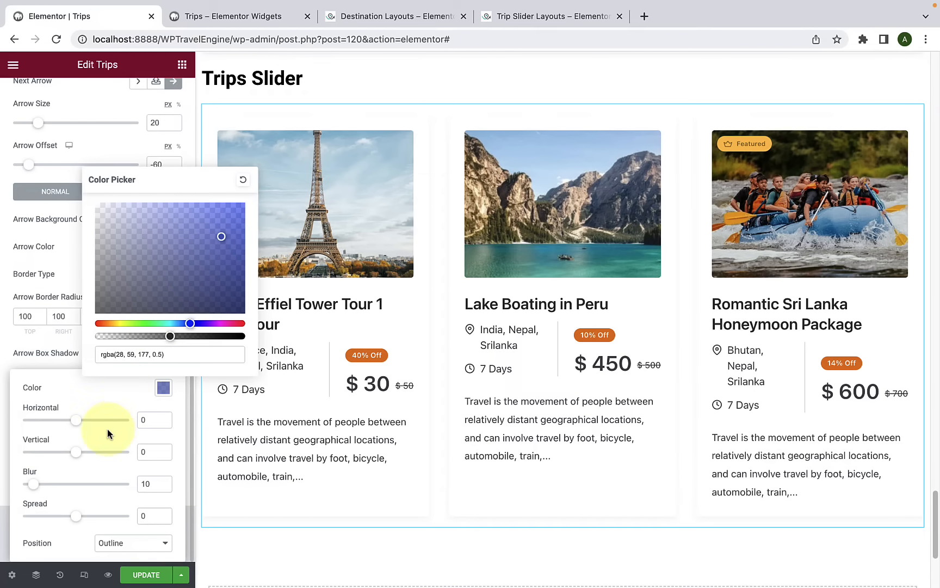
pyautogui.click(68, 359)
pyautogui.click(196, 319)
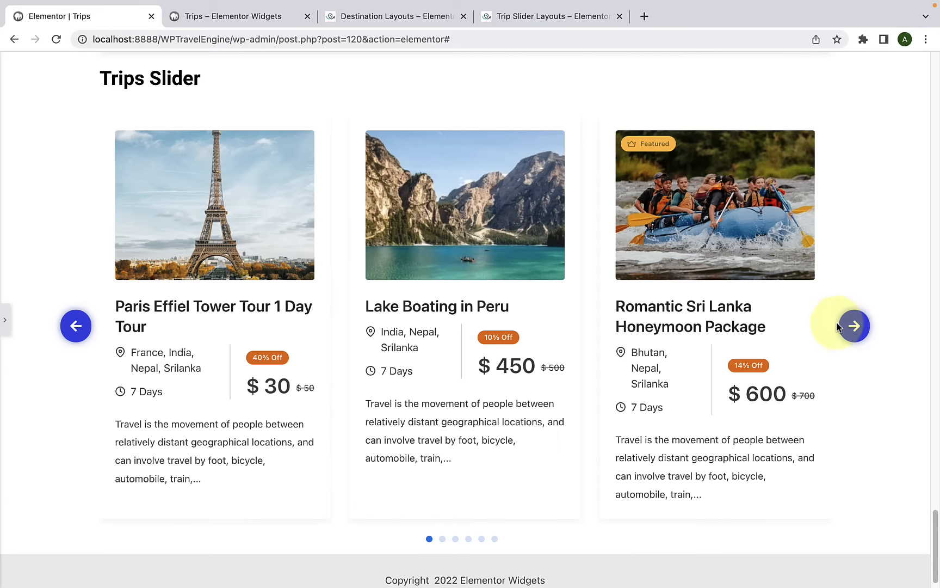
pyautogui.click(5, 329)
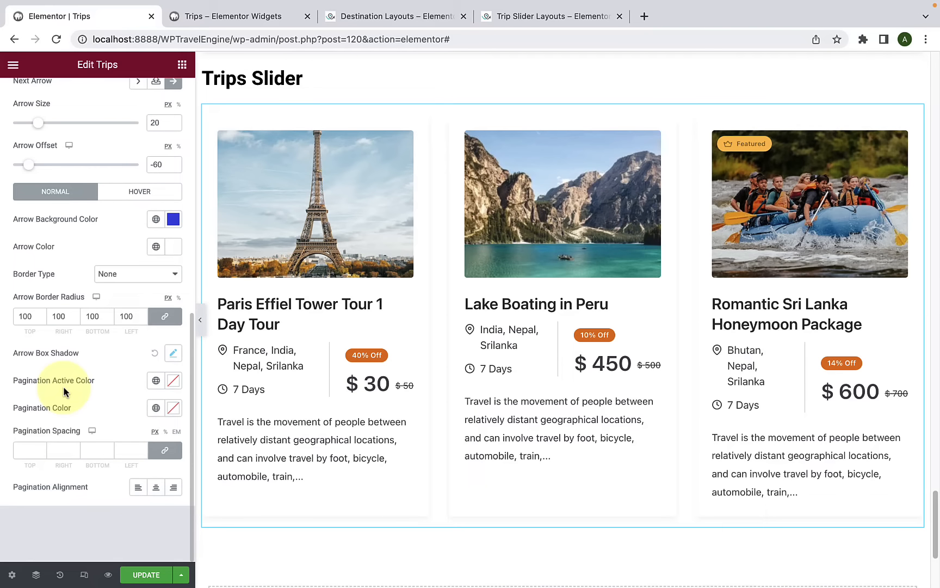
# Step: Set the slider's pagination active color to red (#ED0808) and check the dots in a full-width preview
pyautogui.click(200, 320)
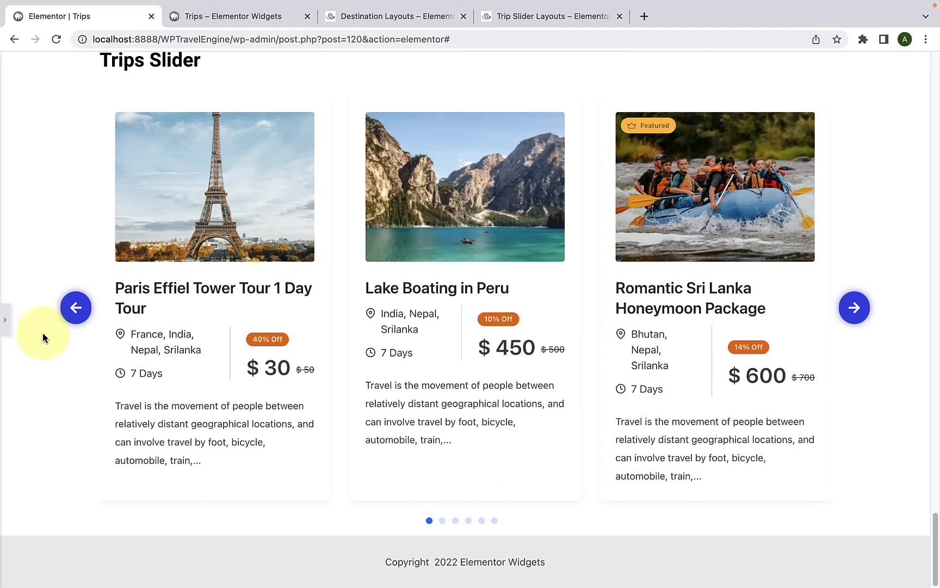
pyautogui.click(5, 320)
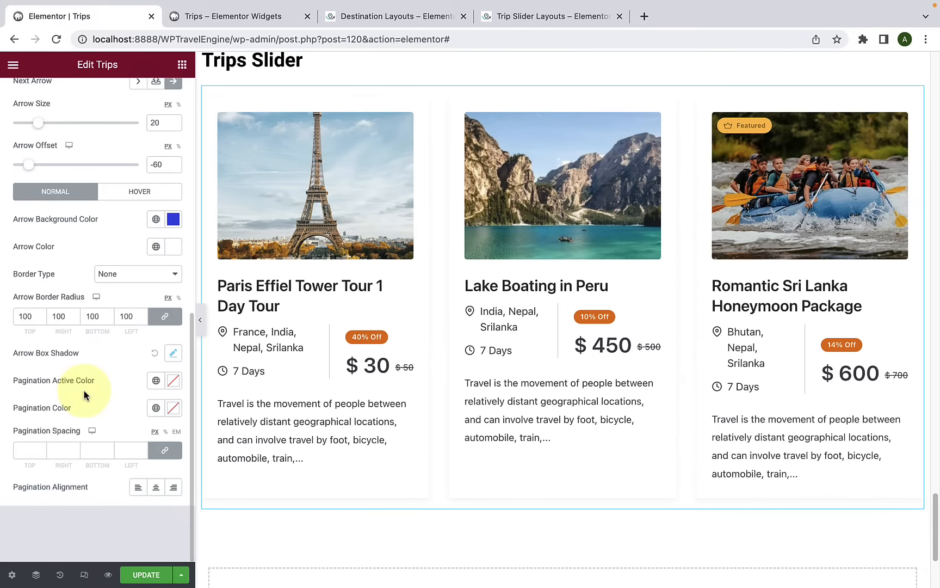
pyautogui.click(169, 380)
pyautogui.click(158, 209)
pyautogui.scroll(1, 158, 207)
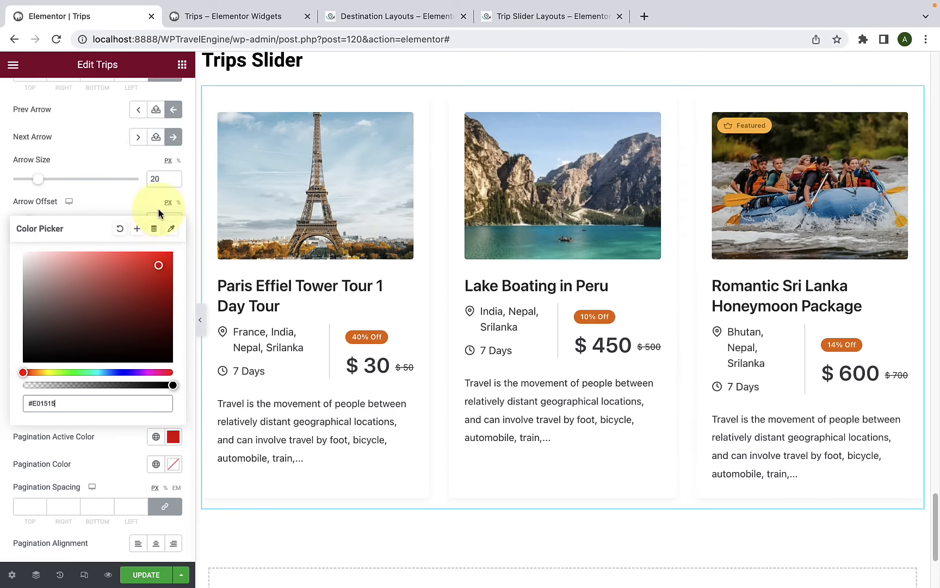
pyautogui.click(168, 259)
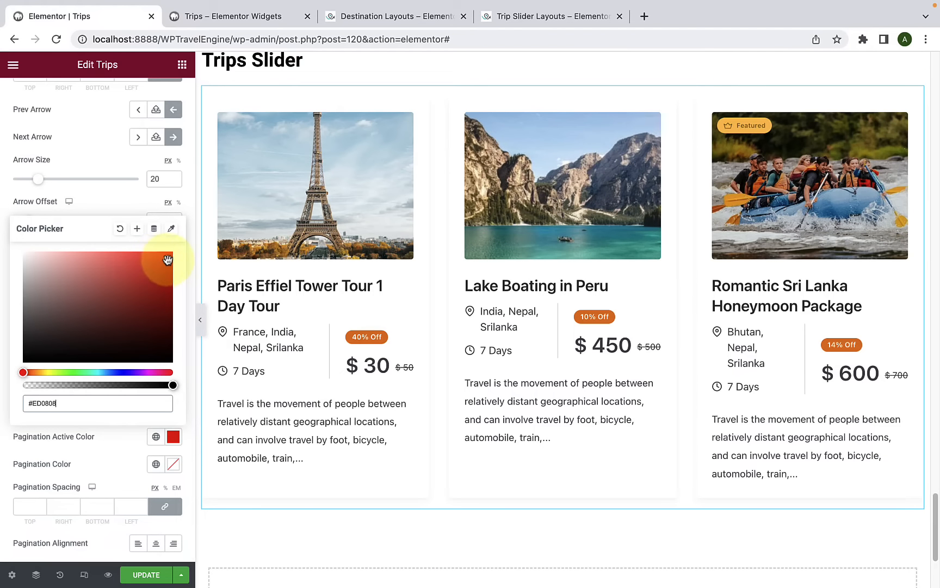
pyautogui.click(200, 321)
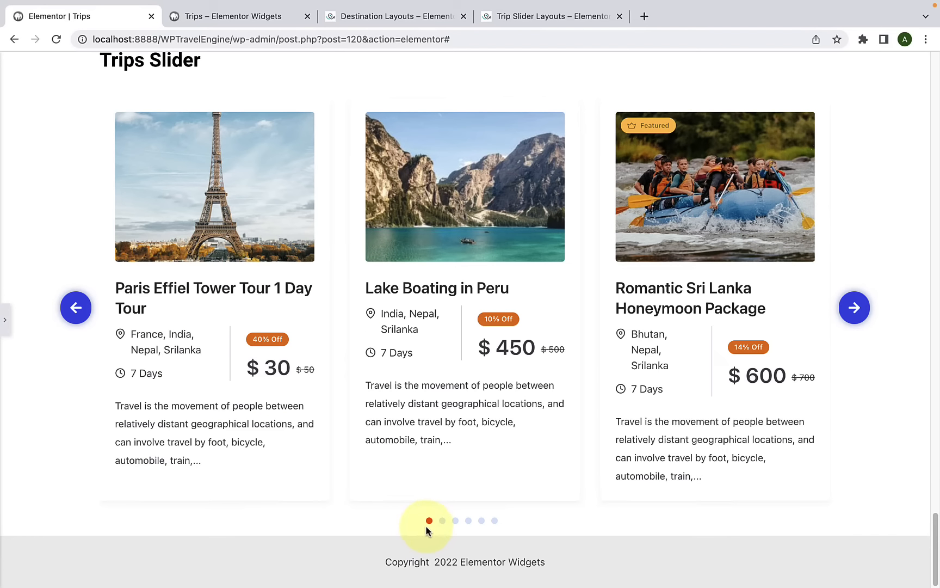
pyautogui.click(4, 322)
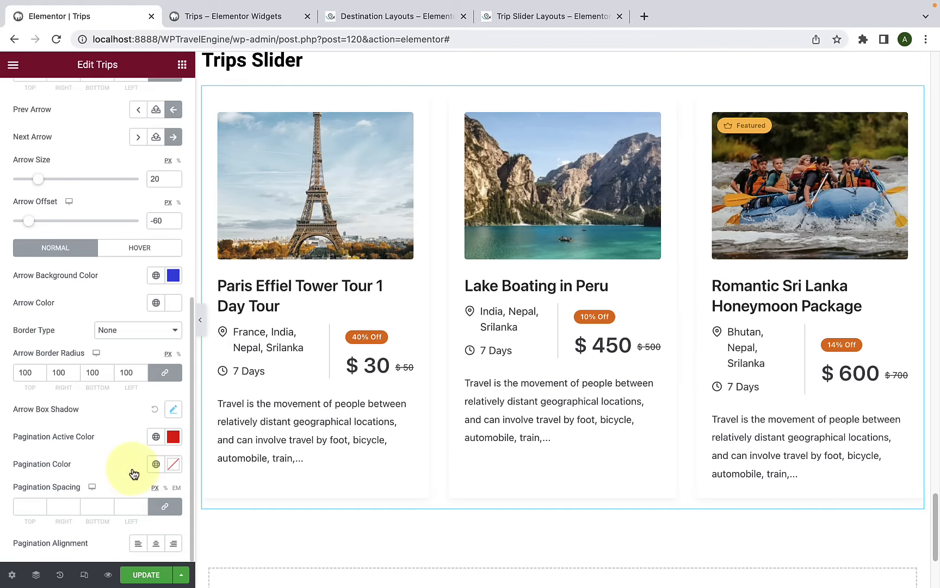
# Step: Set the slider's pagination color to light pink (#FFACAC) and check the inactive dots in a full-width preview
pyautogui.click(173, 465)
pyautogui.click(104, 294)
pyautogui.moveTo(105, 294); pyautogui.dragTo(82, 281)
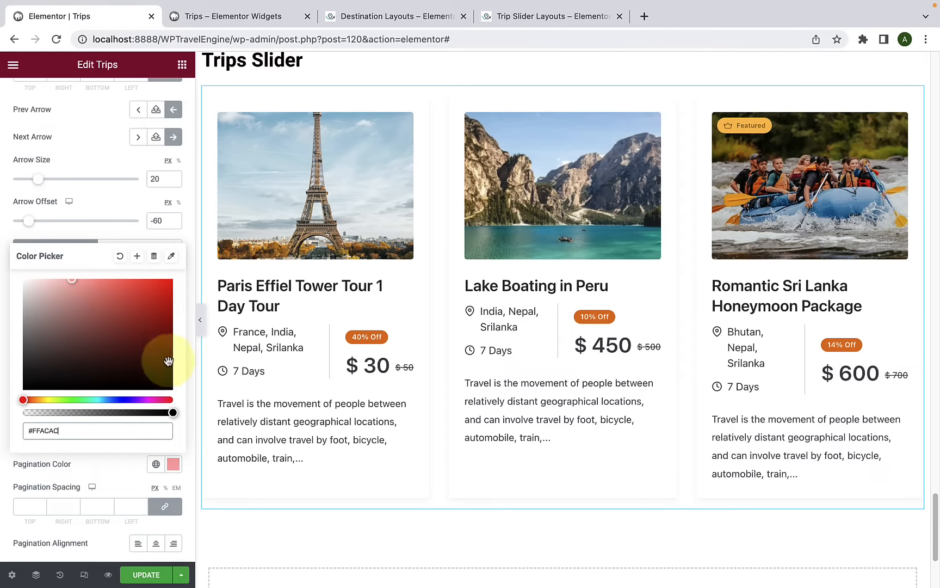
pyautogui.click(201, 319)
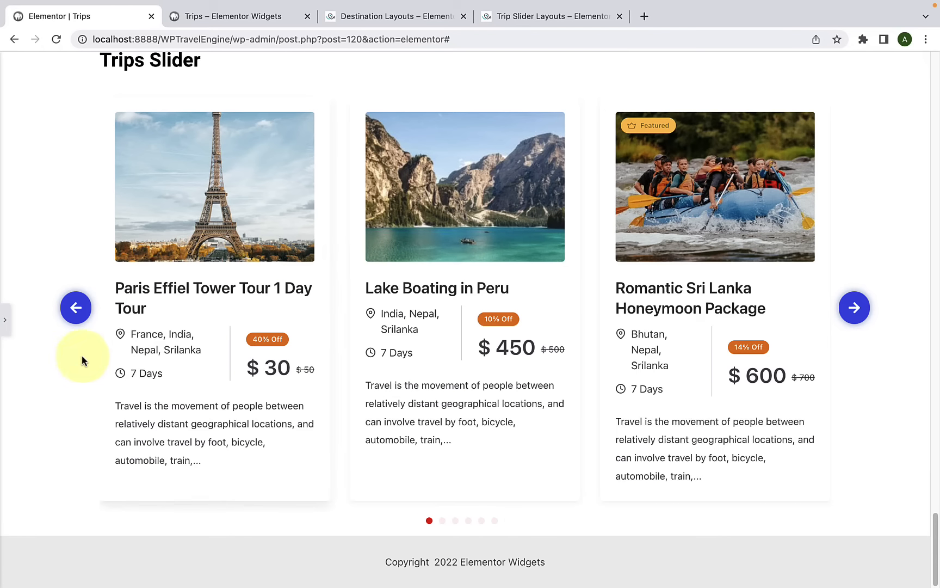
pyautogui.click(5, 319)
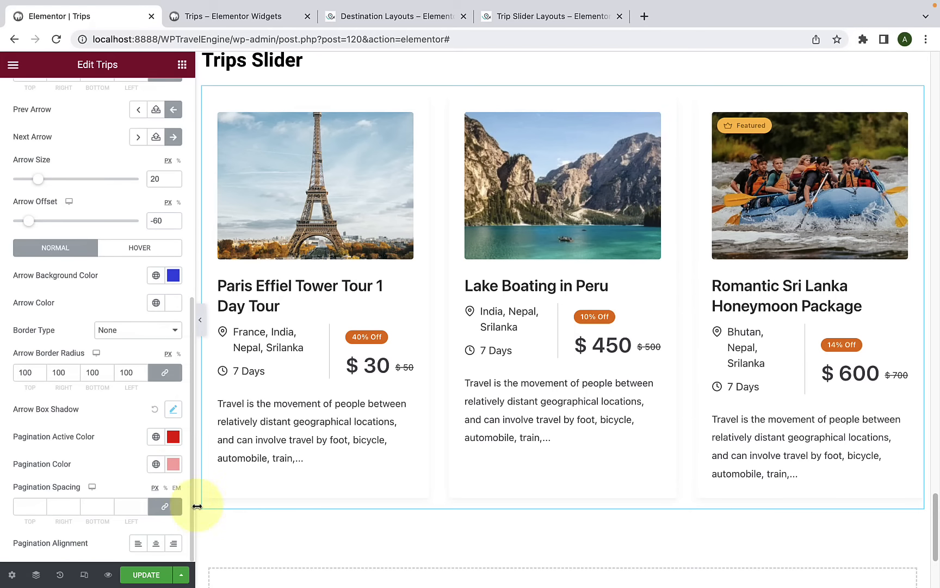
# Step: Reset the slider's pagination color and pagination active color to their defaults
pyautogui.click(173, 464)
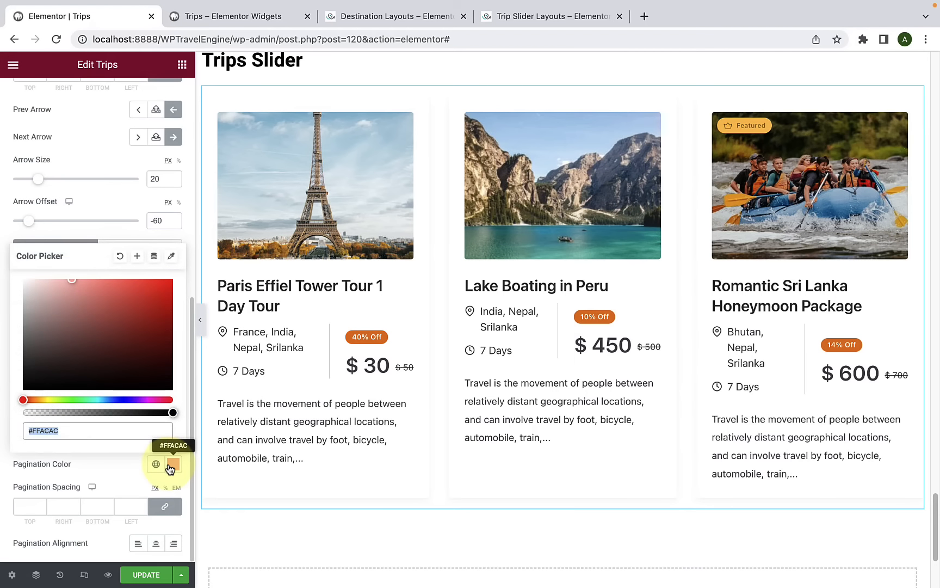
pyautogui.click(121, 261)
pyautogui.click(128, 471)
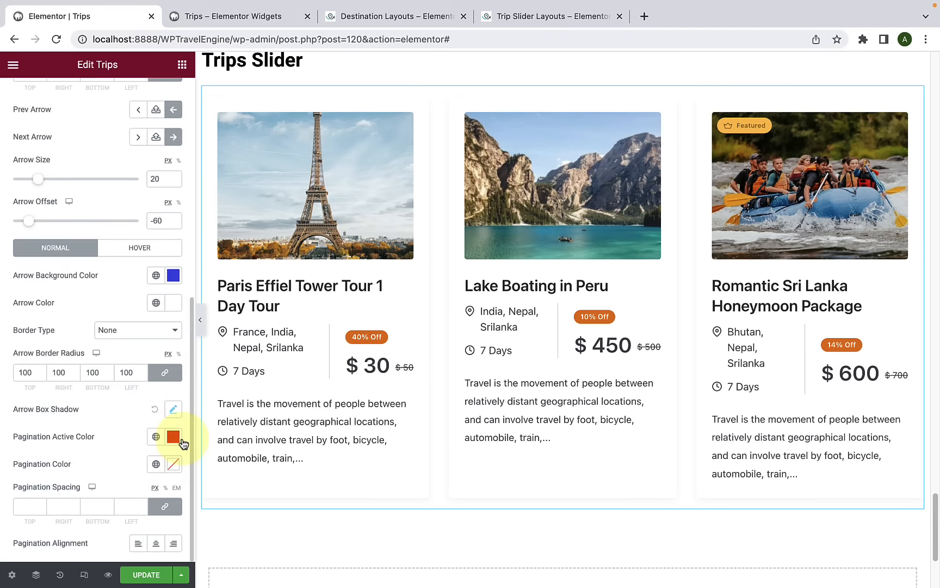
pyautogui.click(182, 442)
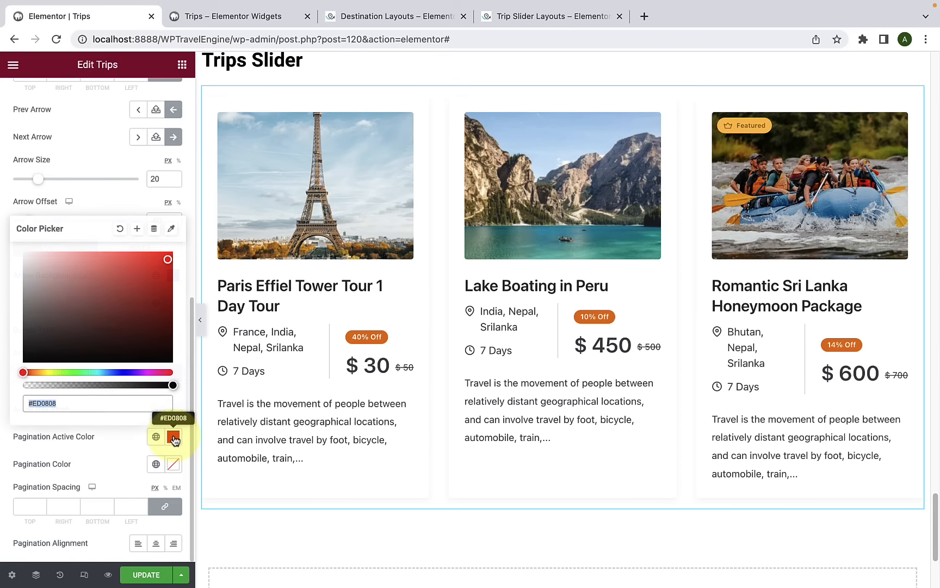
pyautogui.click(120, 228)
pyautogui.click(111, 487)
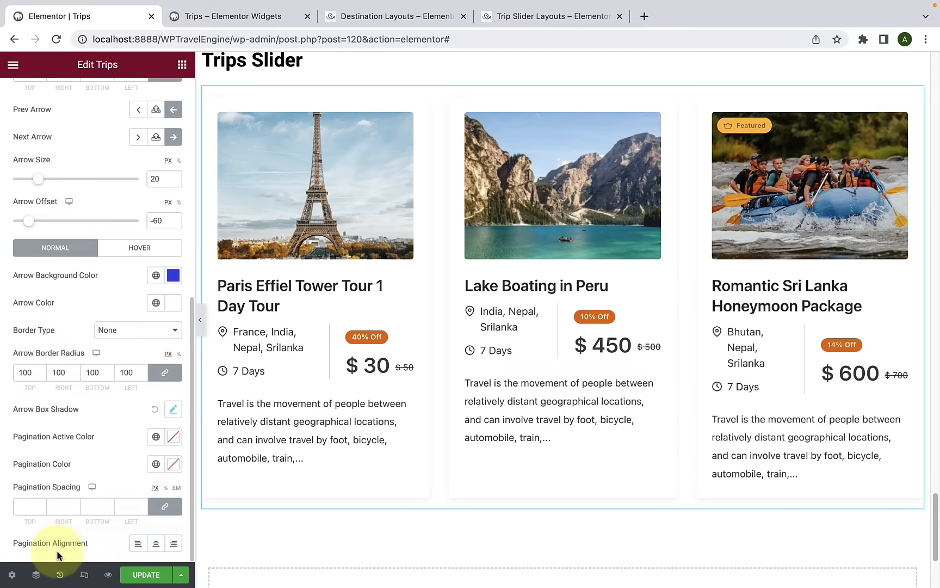
# Step: Align the slider's pagination dots to the left and check them in a full-width preview
pyautogui.click(140, 543)
pyautogui.click(199, 321)
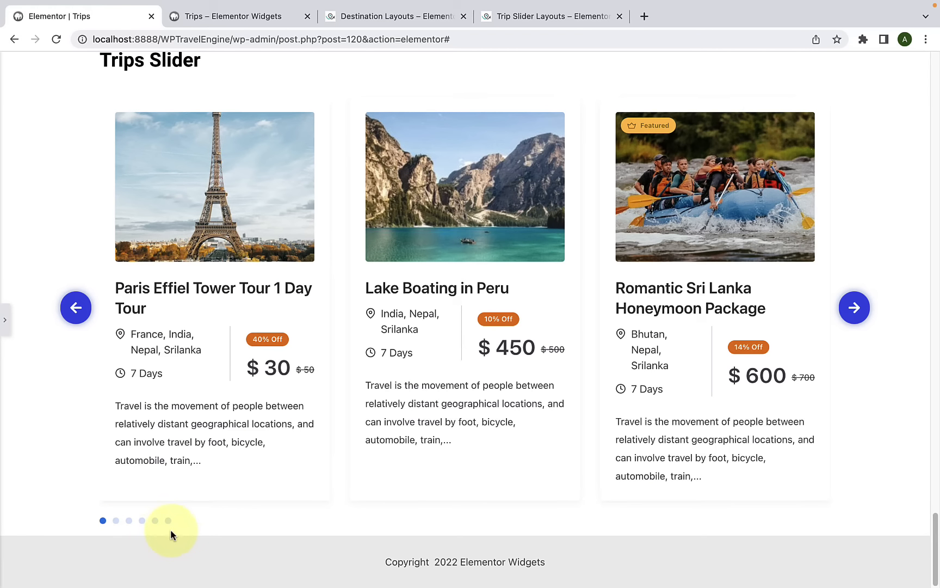
pyautogui.click(6, 321)
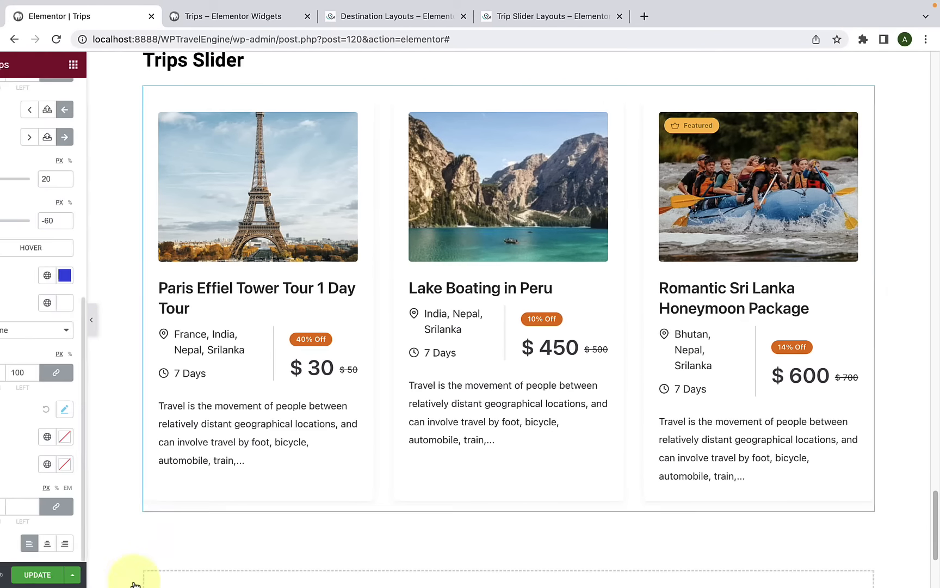
# Step: Center the slider's pagination dots and check them in a full-width preview
pyautogui.click(157, 544)
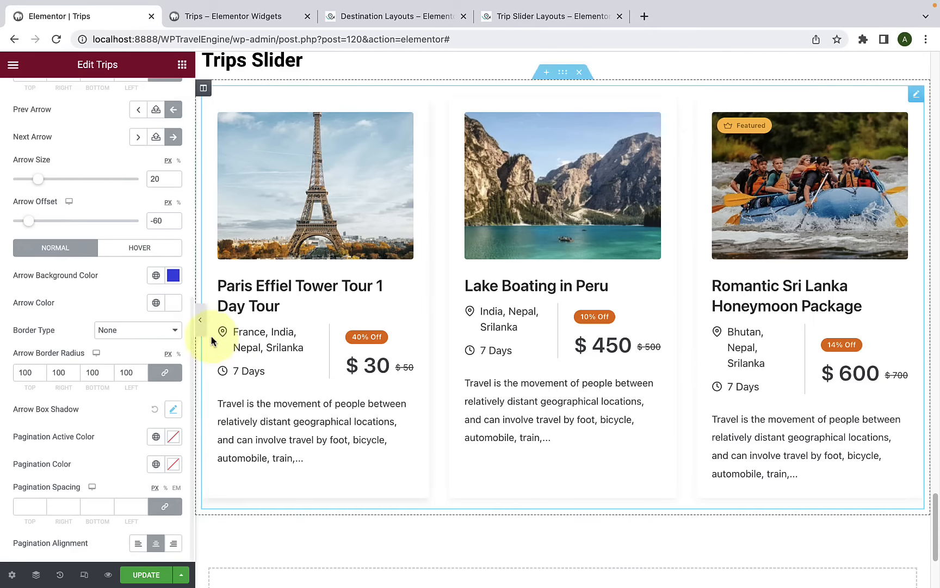
pyautogui.click(200, 320)
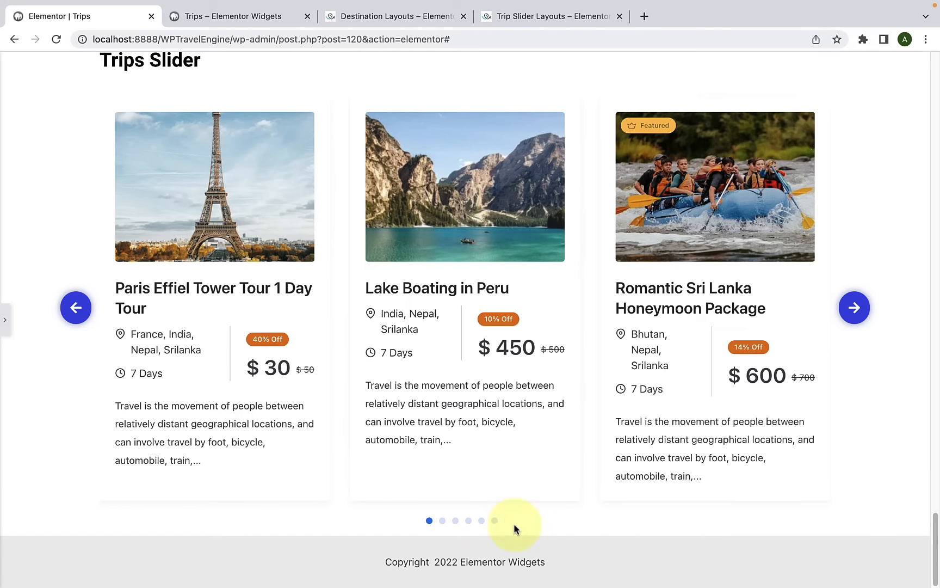
# Step: Align the slider's pagination dots to the right and check them in a full-width preview
pyautogui.click(4, 320)
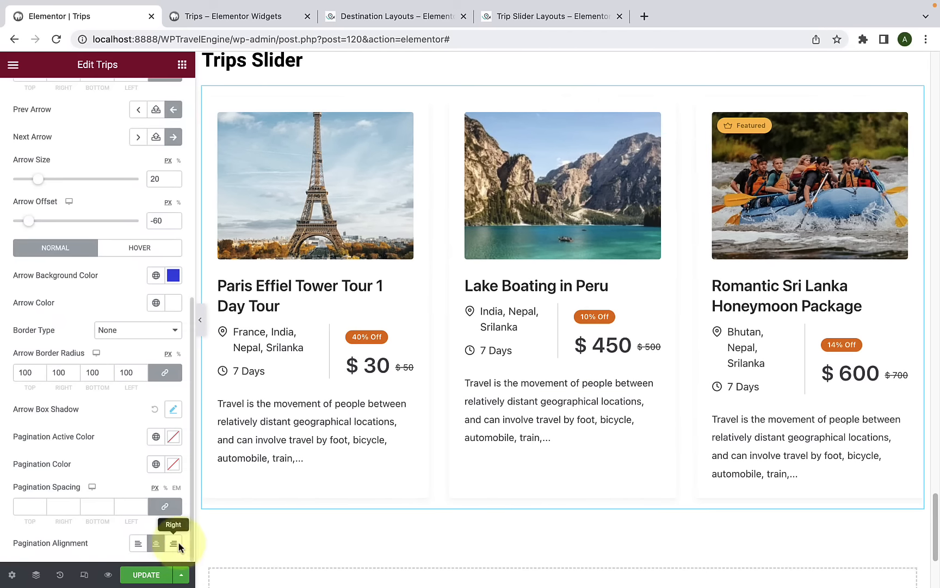
pyautogui.click(173, 543)
pyautogui.click(201, 320)
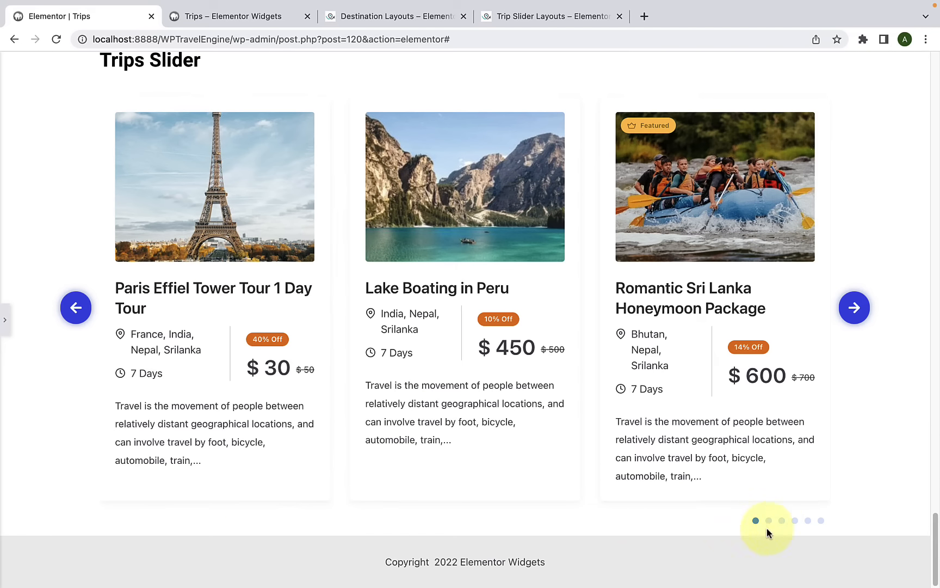
pyautogui.click(4, 320)
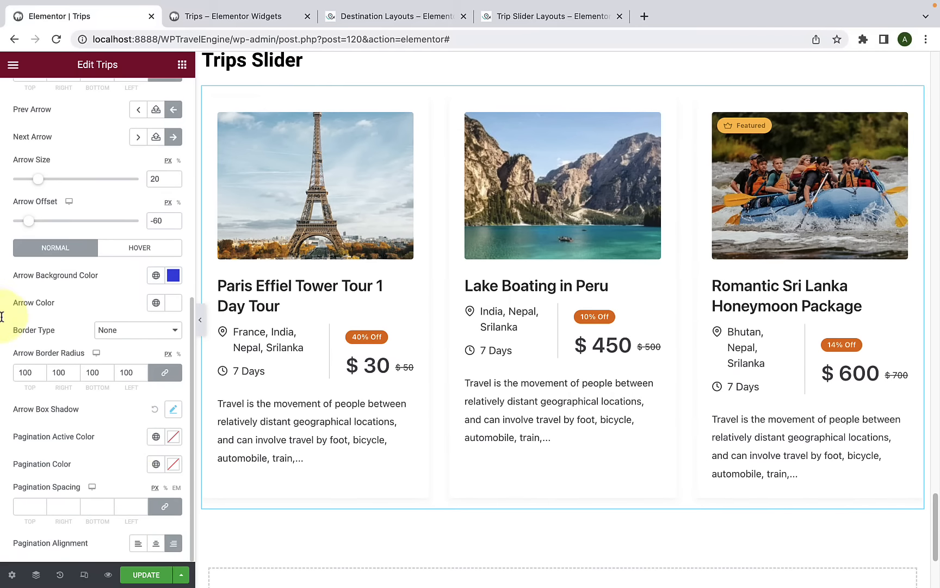
# Step: Set the slider's pagination alignment back to center, update the Trips page and collapse the slider style settings
pyautogui.click(156, 543)
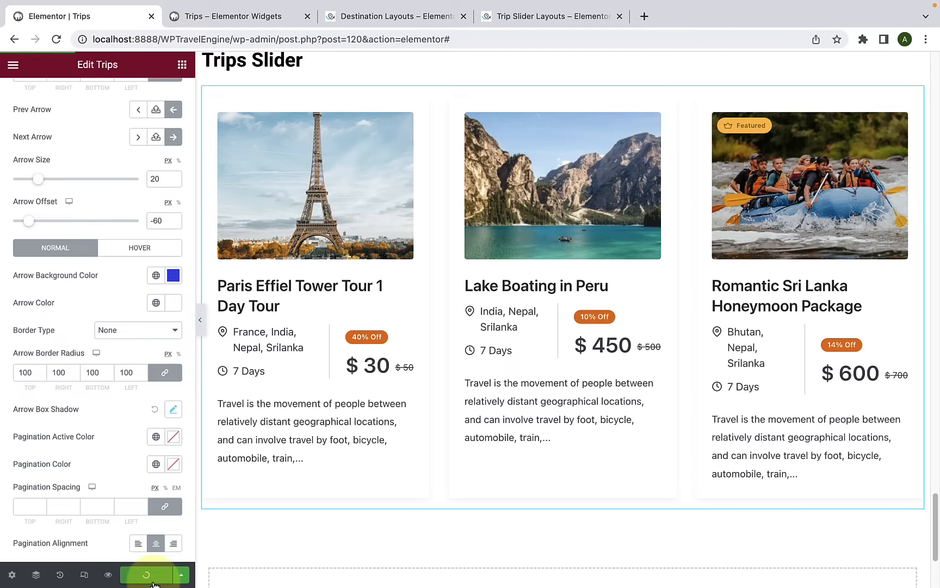
pyautogui.scroll(3, 104, 494)
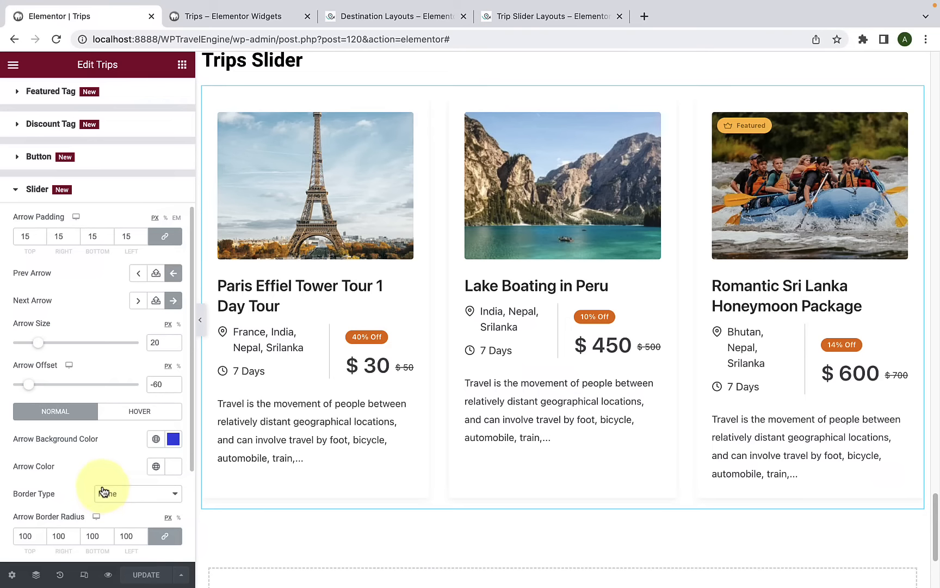
pyautogui.scroll(-2, 103, 491)
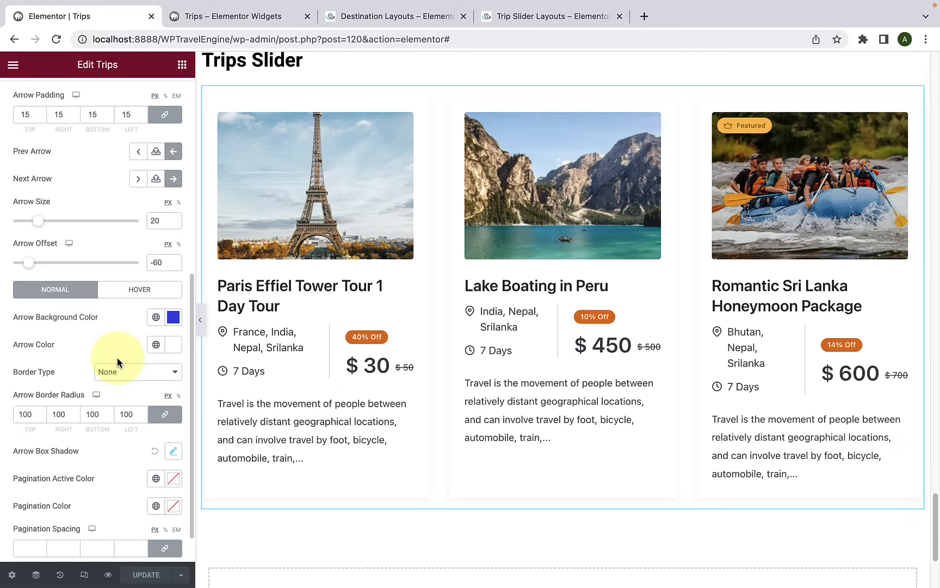
pyautogui.scroll(6, 117, 357)
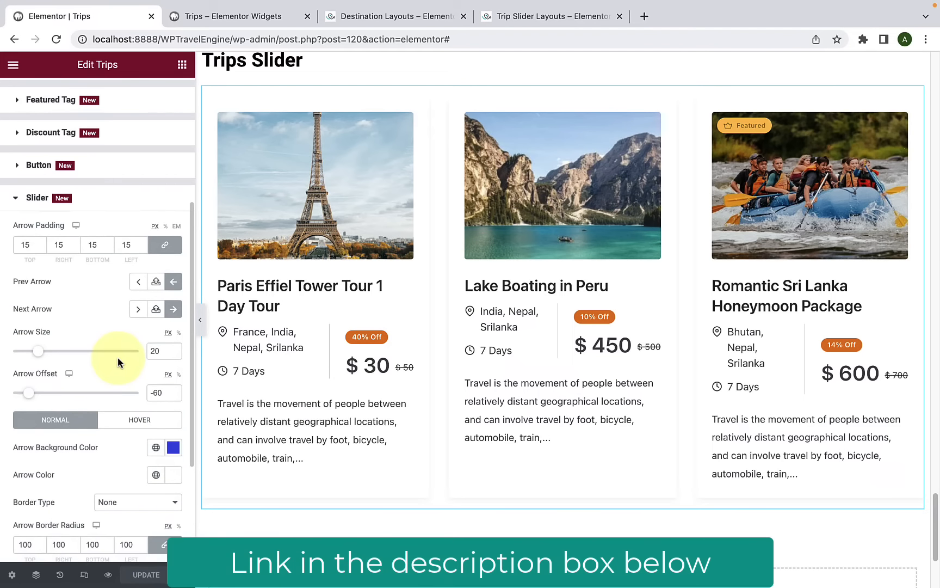
pyautogui.click(95, 405)
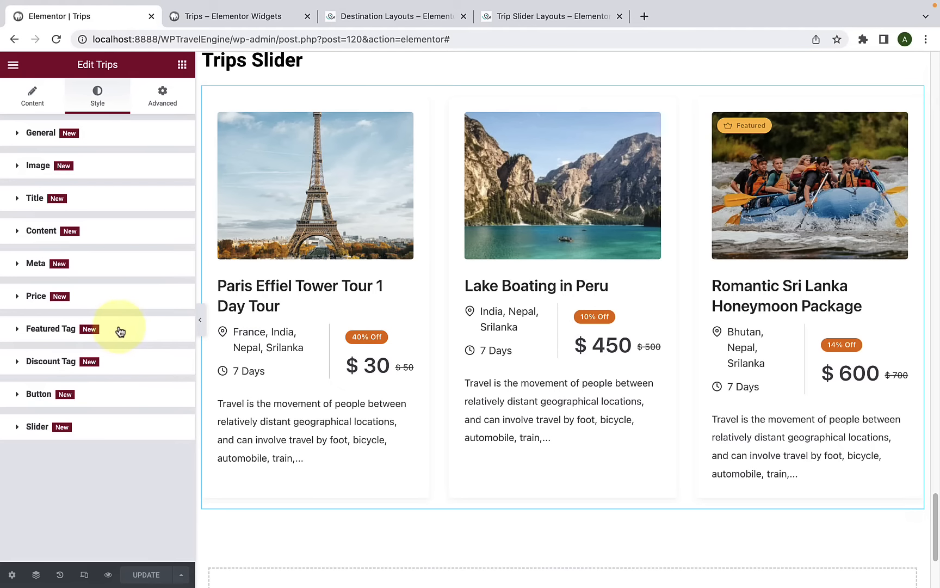
# Step: Reload the published Trips page and review the Trips Slider section, then the list and grid layouts above it
pyautogui.click(255, 16)
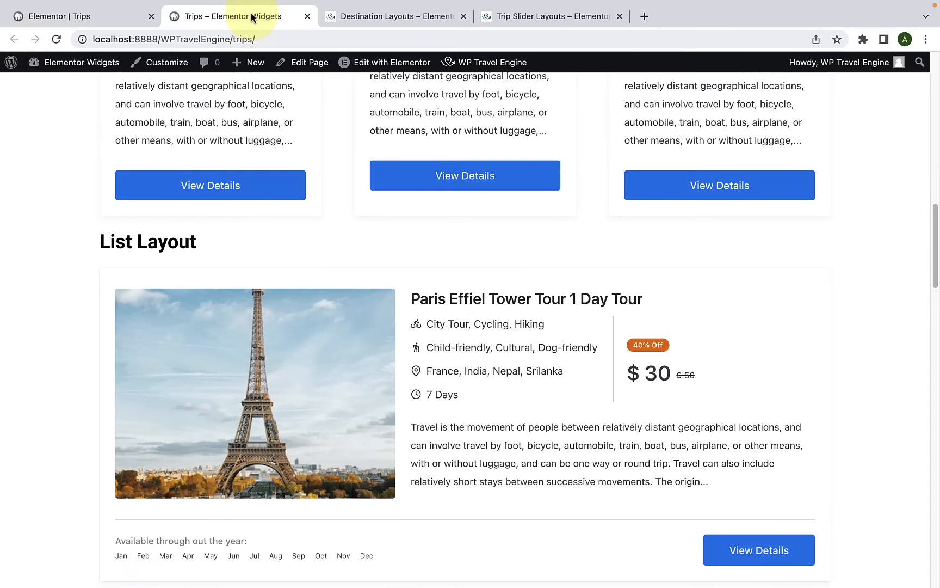
pyautogui.scroll(-20, 287, 351)
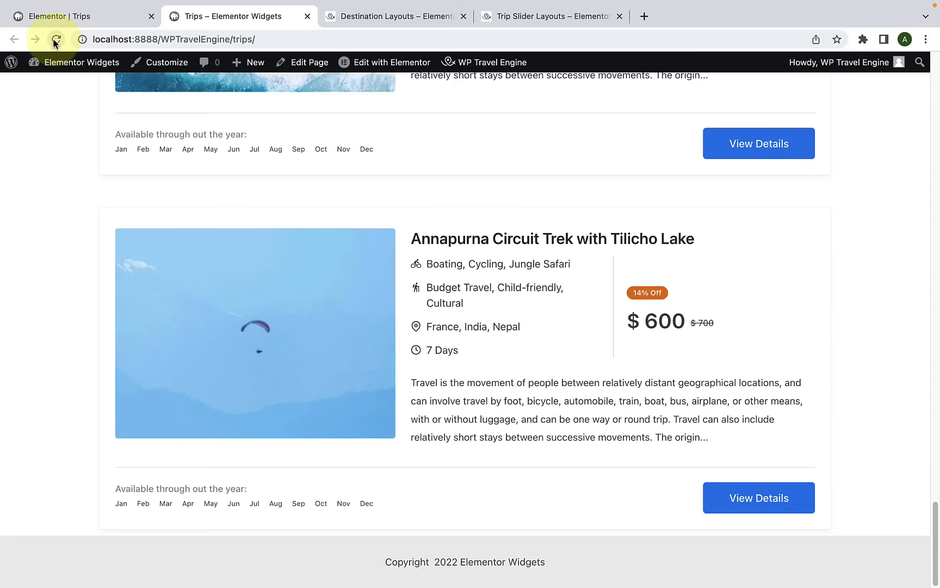
pyautogui.click(56, 39)
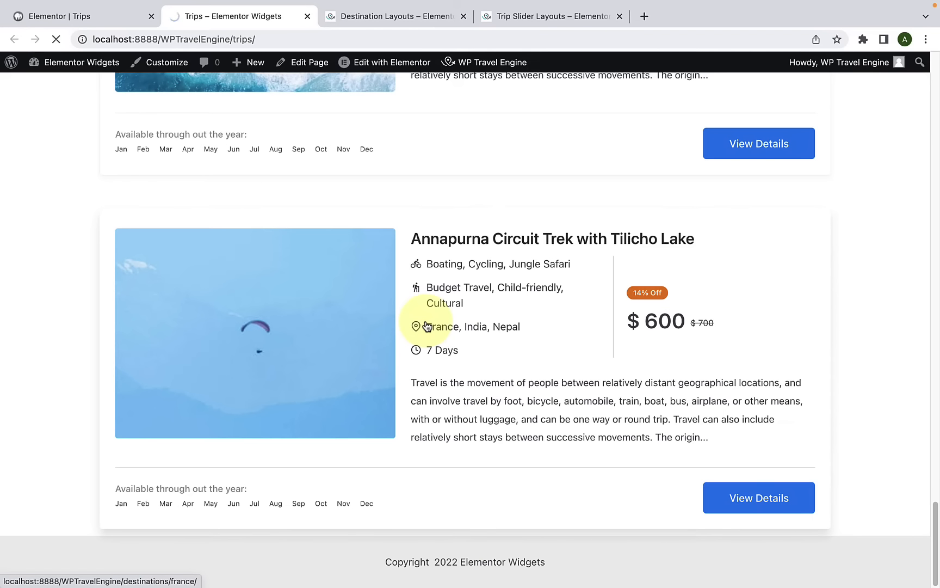
pyautogui.scroll(-5, 425, 328)
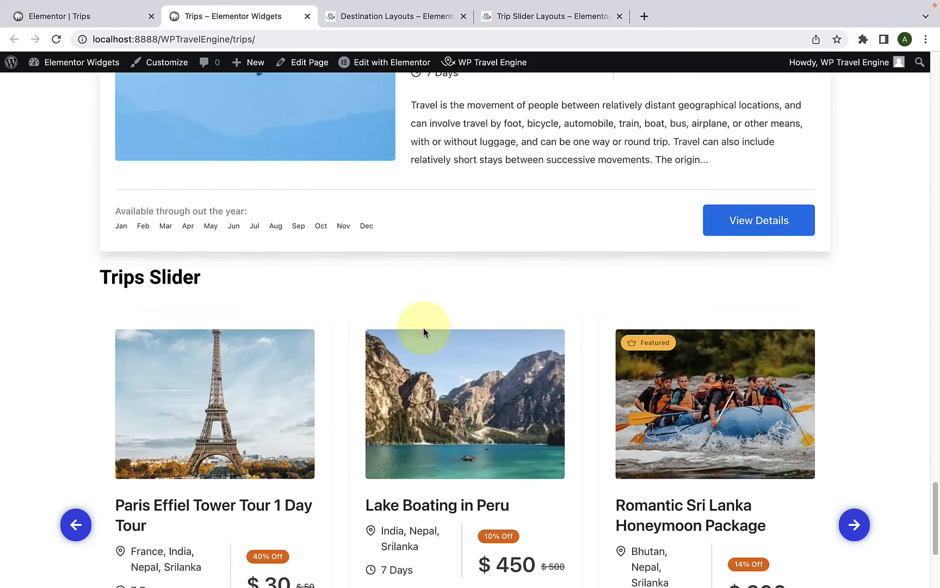
pyautogui.scroll(-2, 423, 328)
pyautogui.scroll(-1, 594, 361)
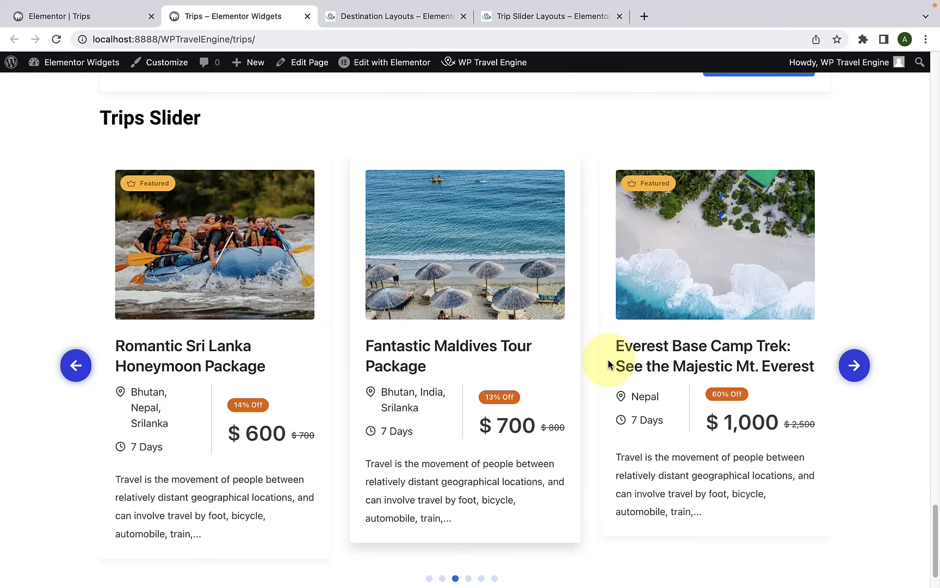
pyautogui.scroll(-1, 498, 537)
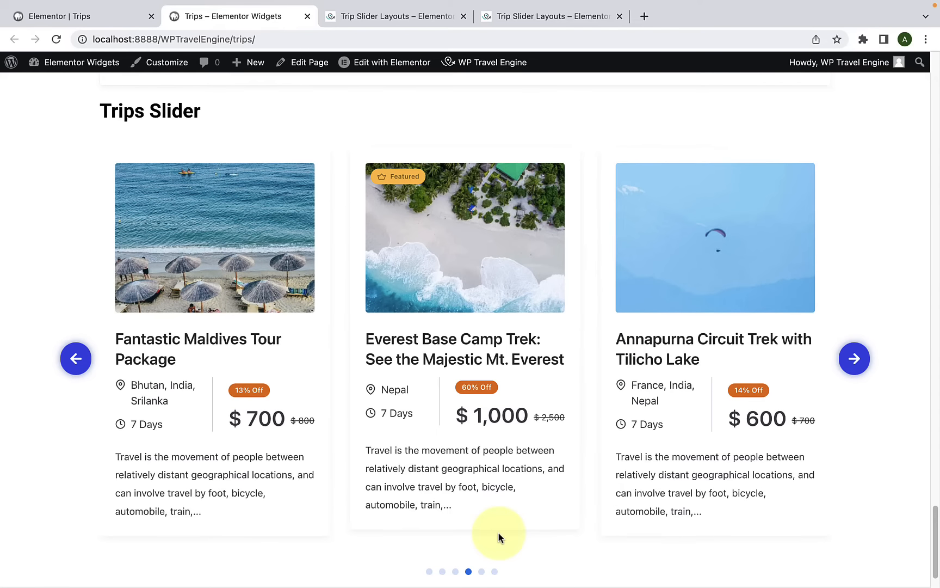
pyautogui.scroll(15, 499, 538)
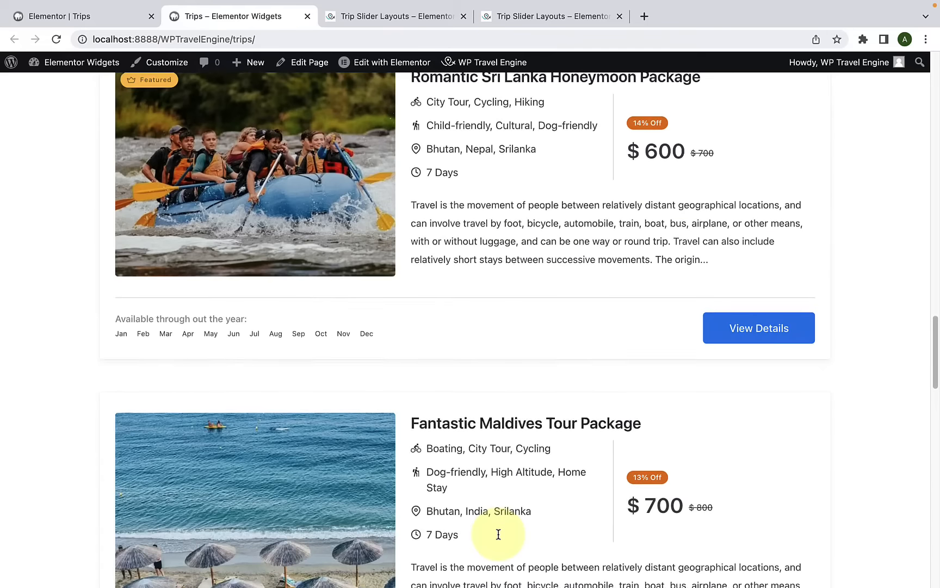
pyautogui.scroll(20, 498, 534)
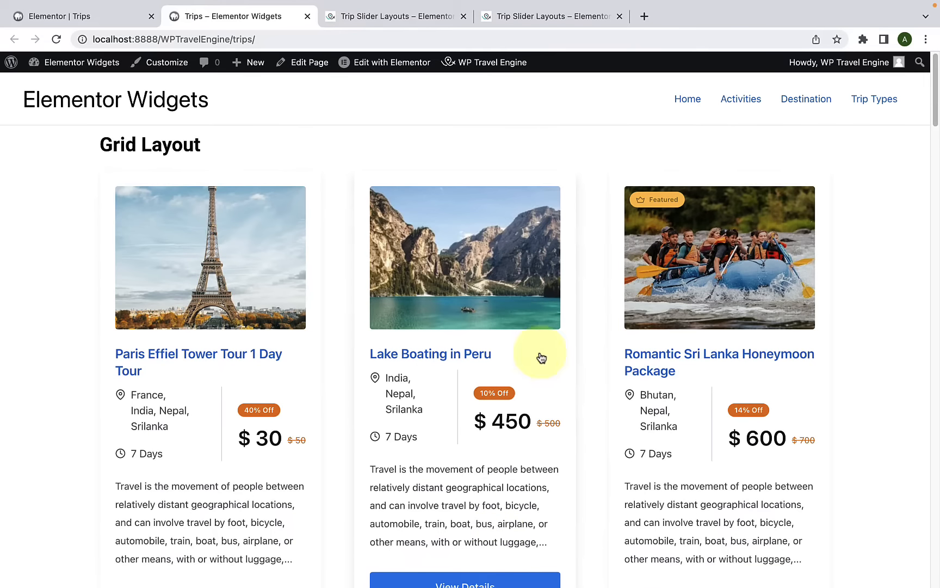
# Step: Open the Destinations Widget demo on the WP Travel Engine demo site and examine its destination layouts
pyautogui.click(405, 22)
pyautogui.moveTo(638, 88)
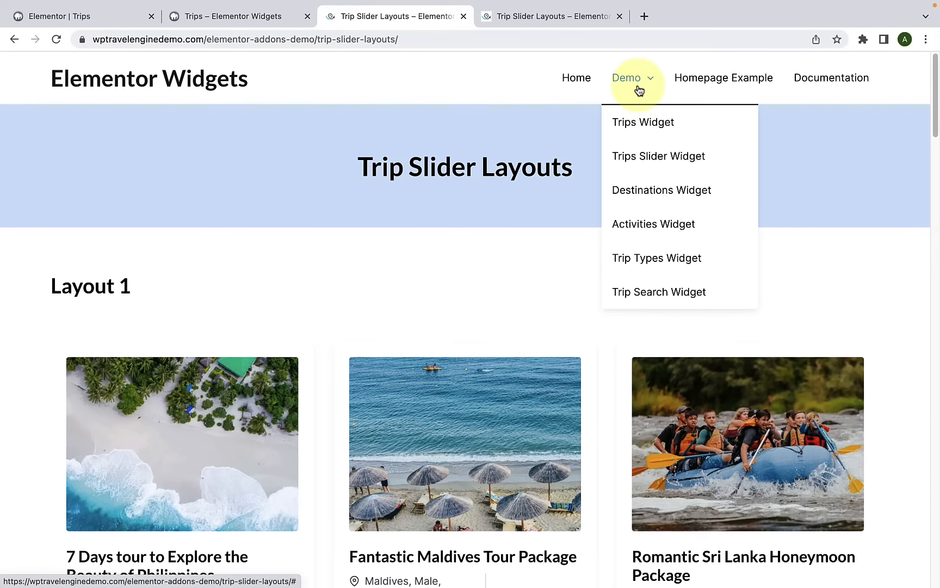
pyautogui.click(648, 190)
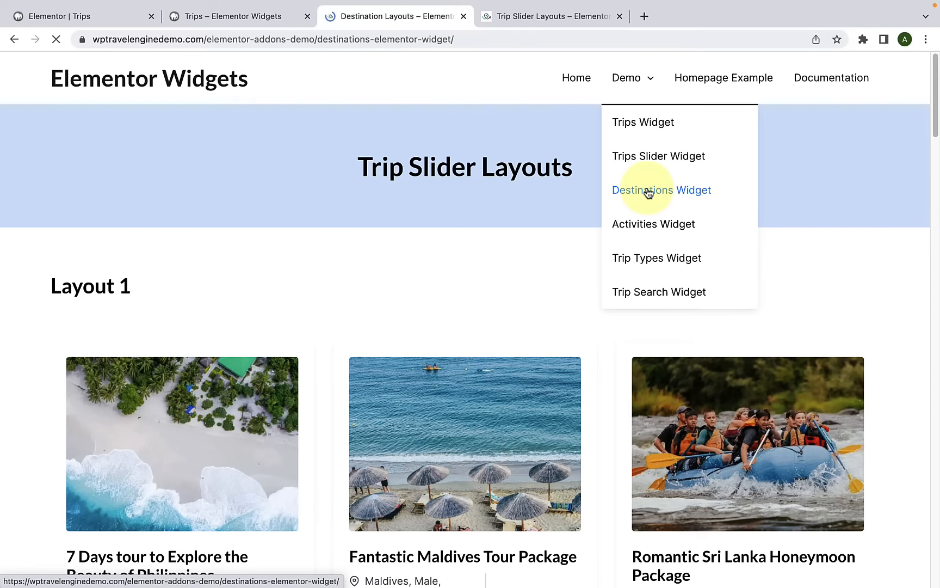
pyautogui.scroll(-3, 620, 283)
pyautogui.scroll(-20, 615, 315)
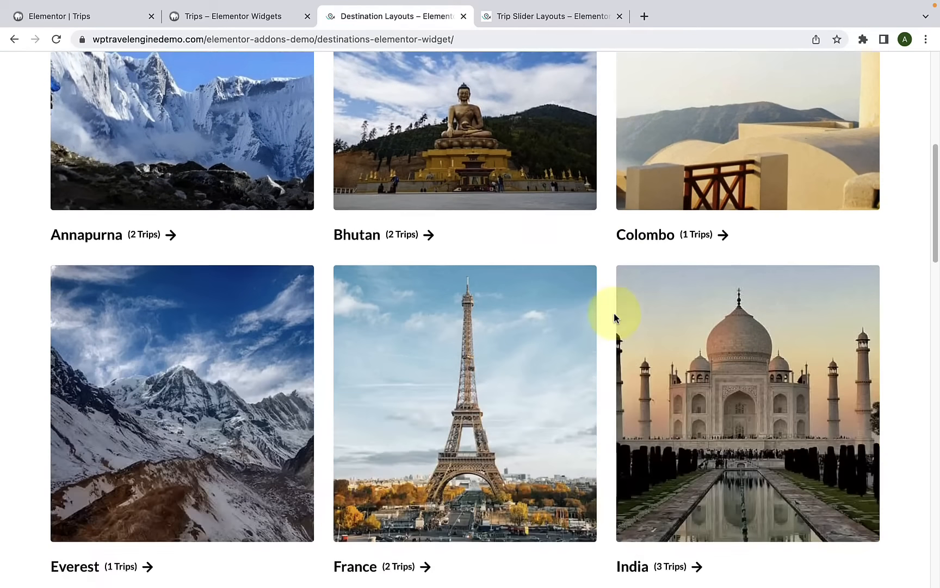
pyautogui.scroll(-7, 616, 320)
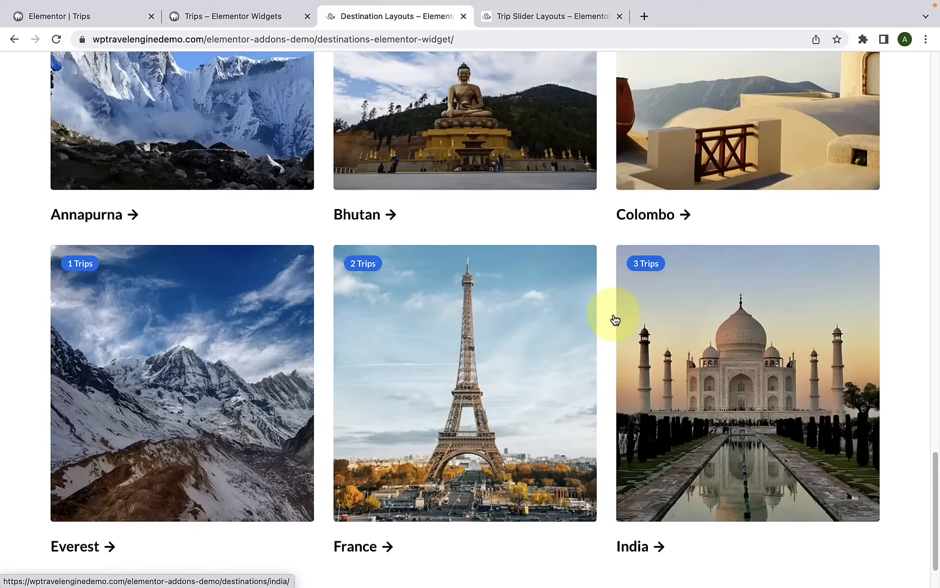
pyautogui.scroll(20, 615, 318)
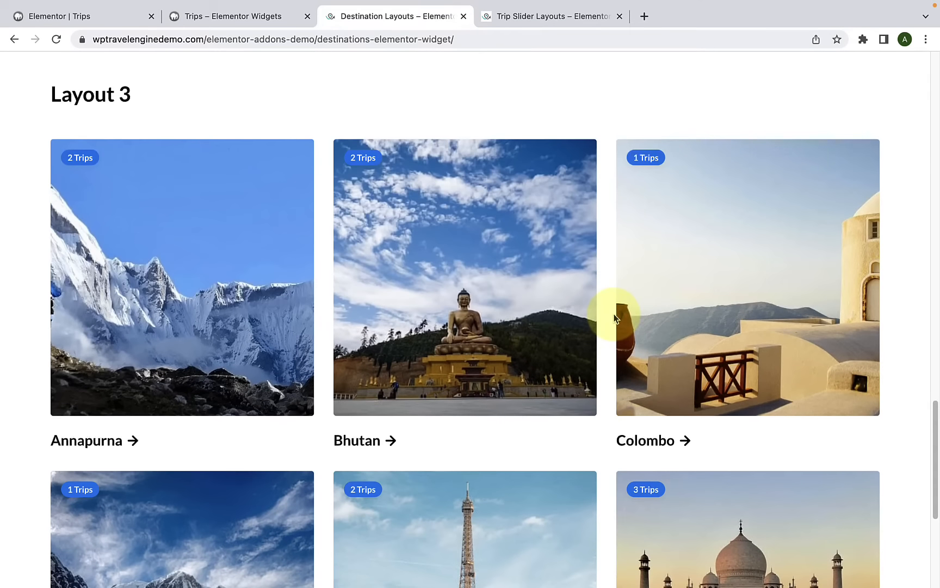
pyautogui.scroll(15, 615, 318)
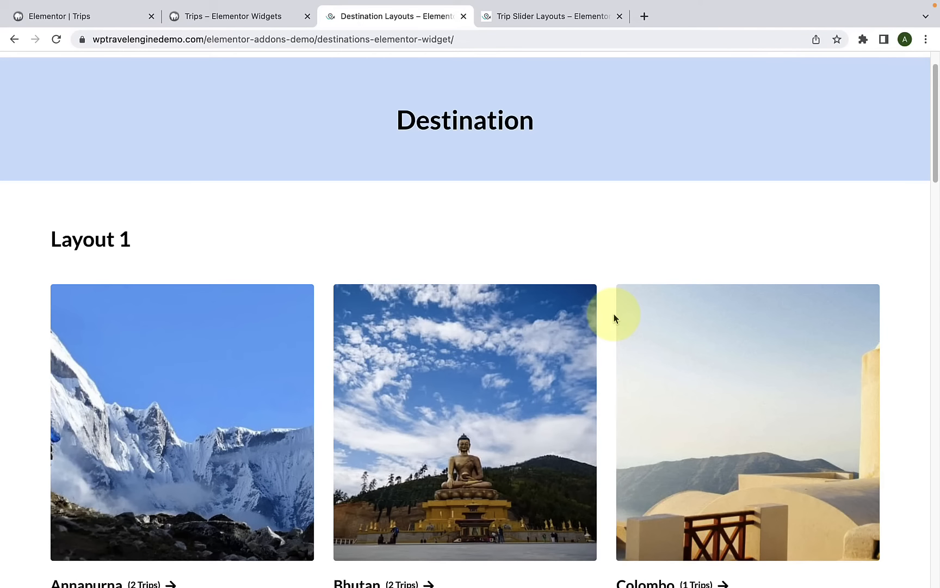
# Step: Leave the Trips page editor, create a new WordPress page titled Destination and open it for editing with Elementor
pyautogui.click(108, 21)
pyautogui.click(12, 44)
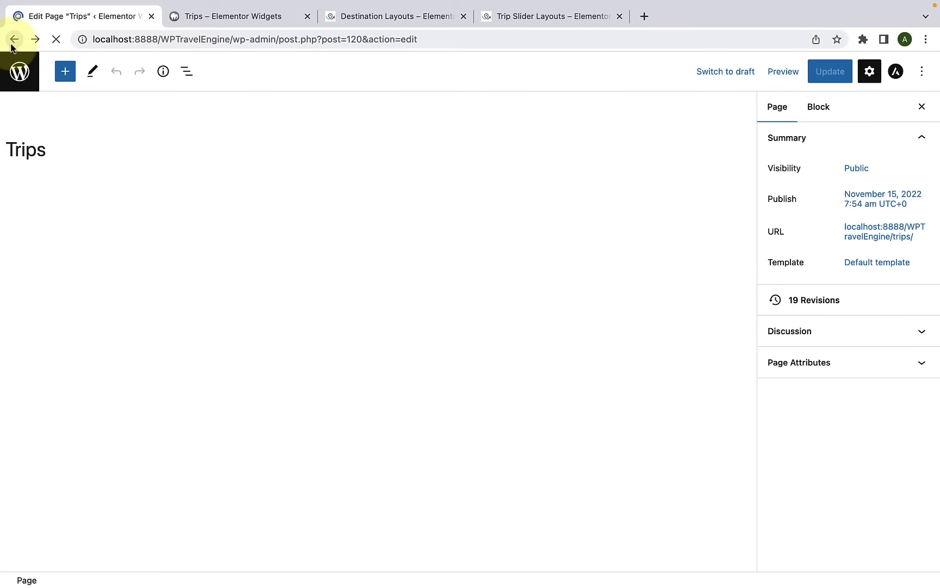
pyautogui.click(12, 43)
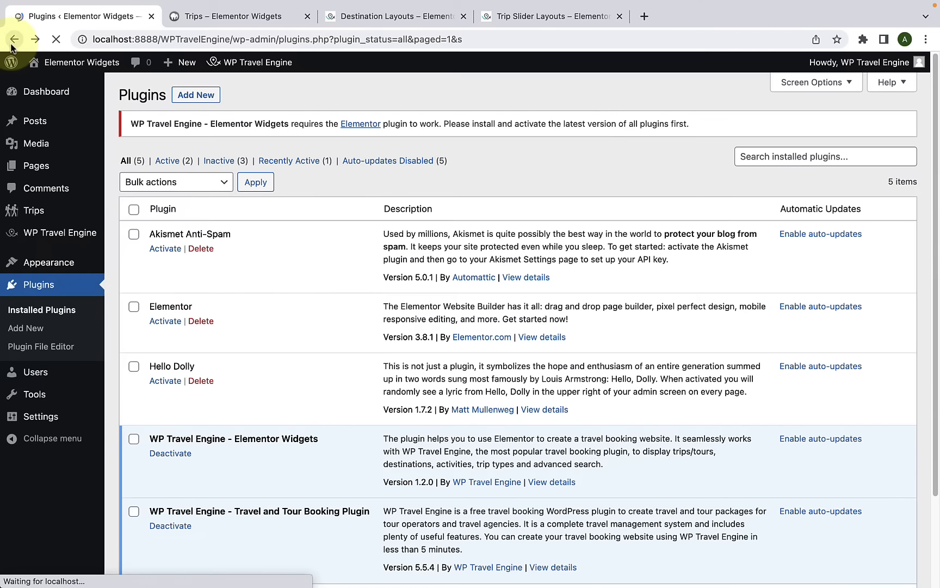
pyautogui.moveTo(74, 170)
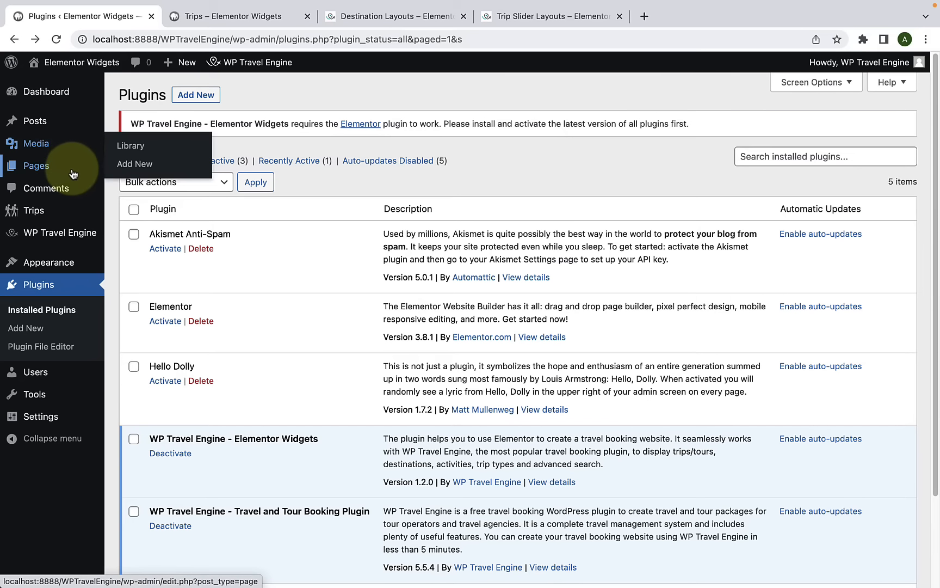
pyautogui.click(135, 187)
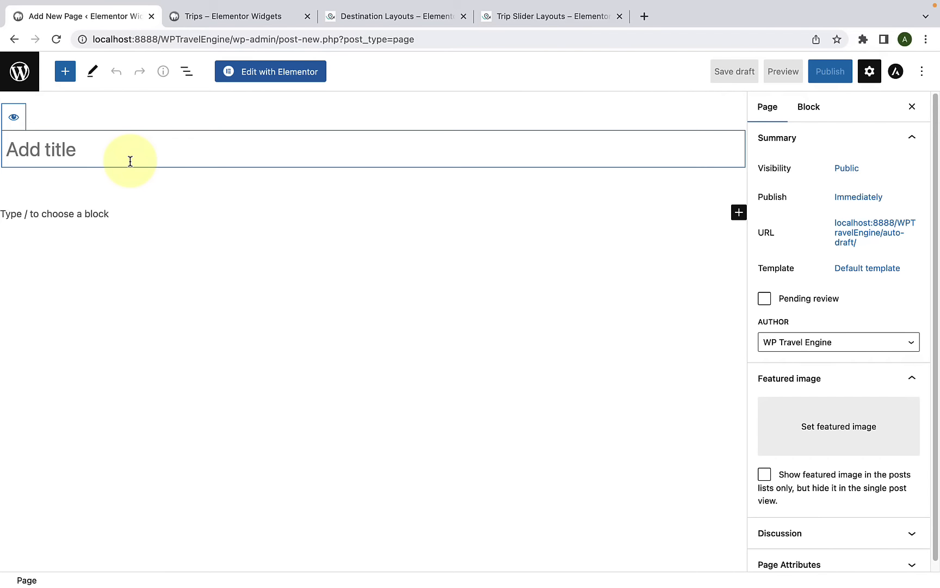
pyautogui.write('Destination')
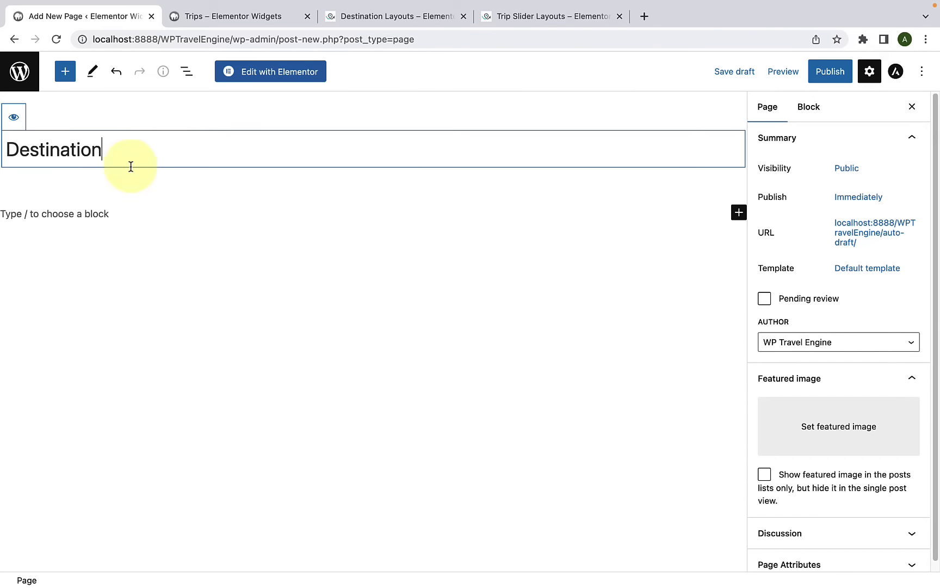
pyautogui.click(263, 78)
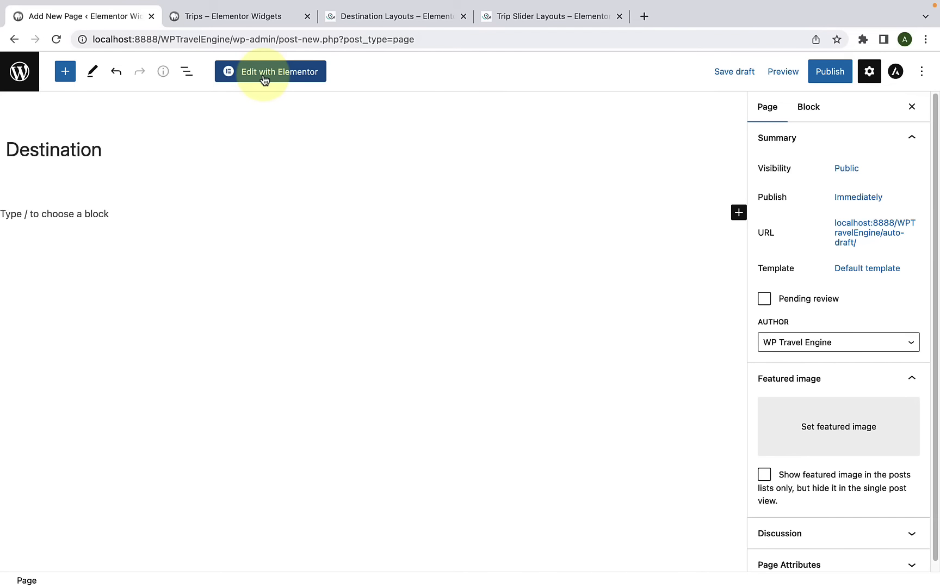
pyautogui.click(263, 78)
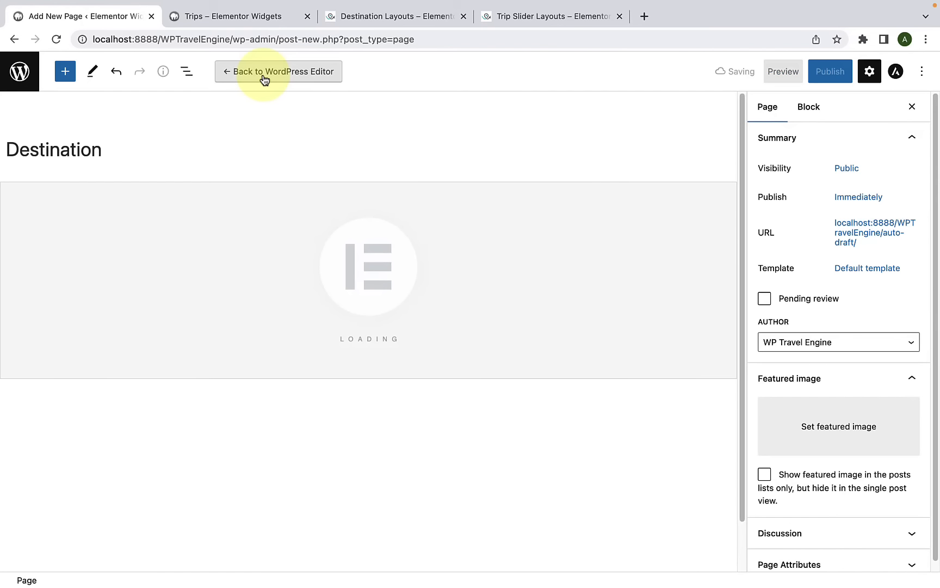
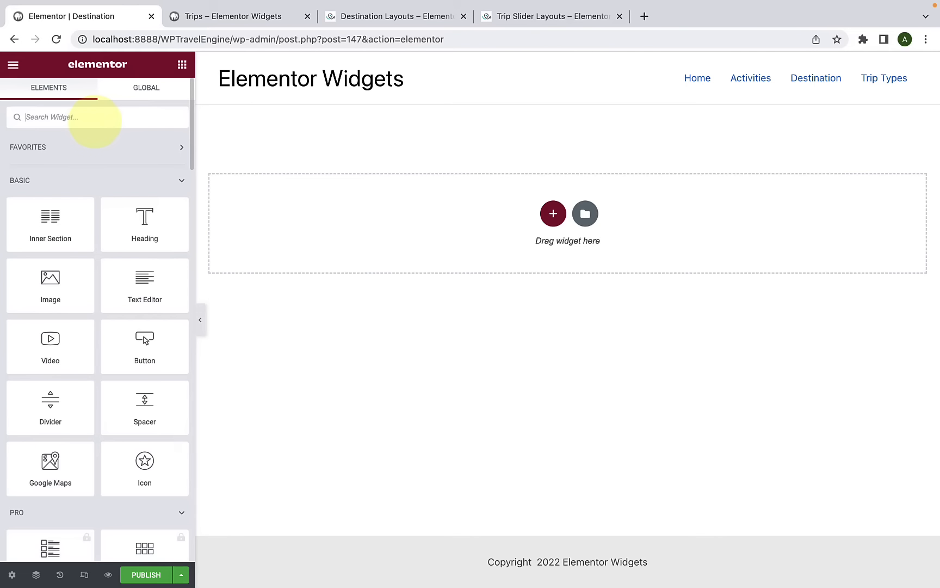
# Step: Find the Destinations widget among the WP Travel Engine widgets and add it to the empty Destination page
pyautogui.write('des')
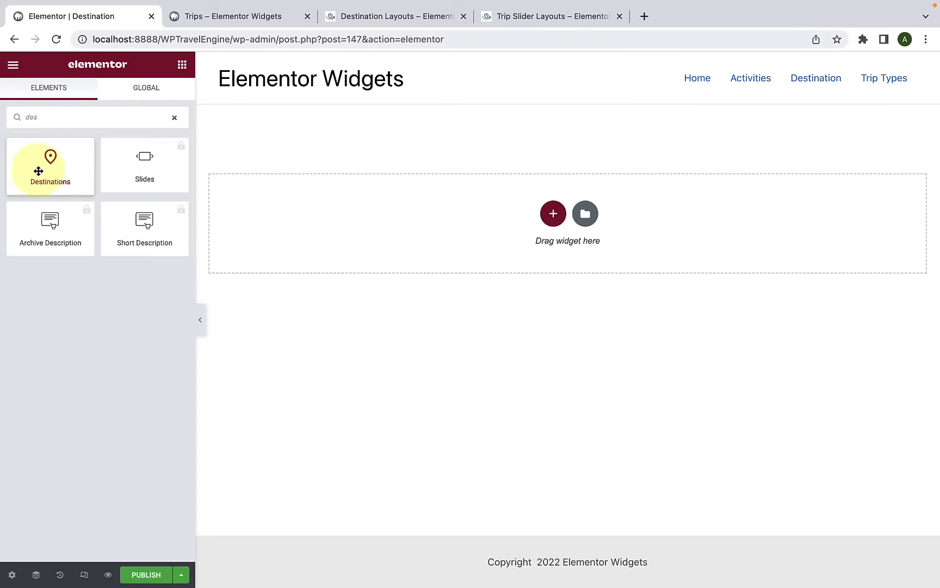
pyautogui.click(174, 117)
pyautogui.scroll(-10, 157, 262)
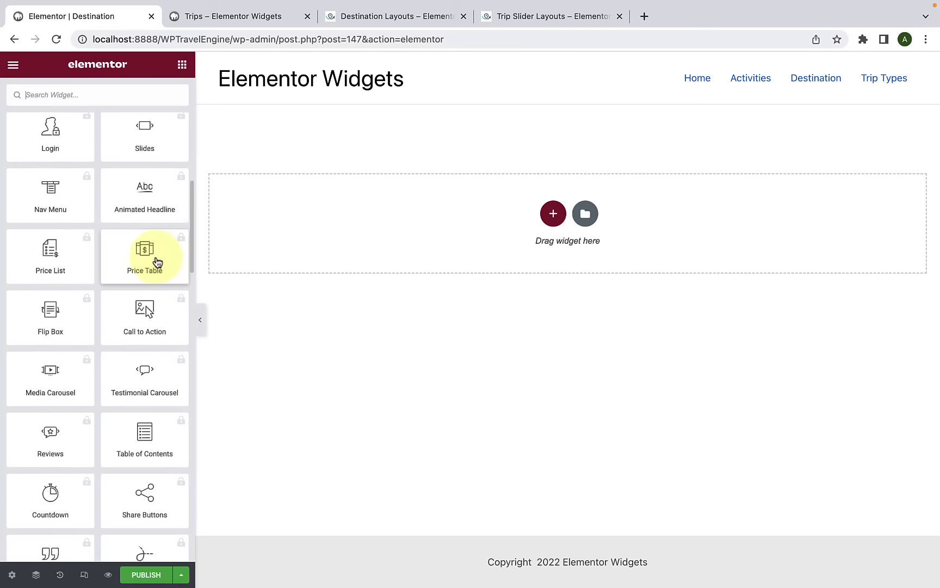
pyautogui.scroll(-15, 157, 262)
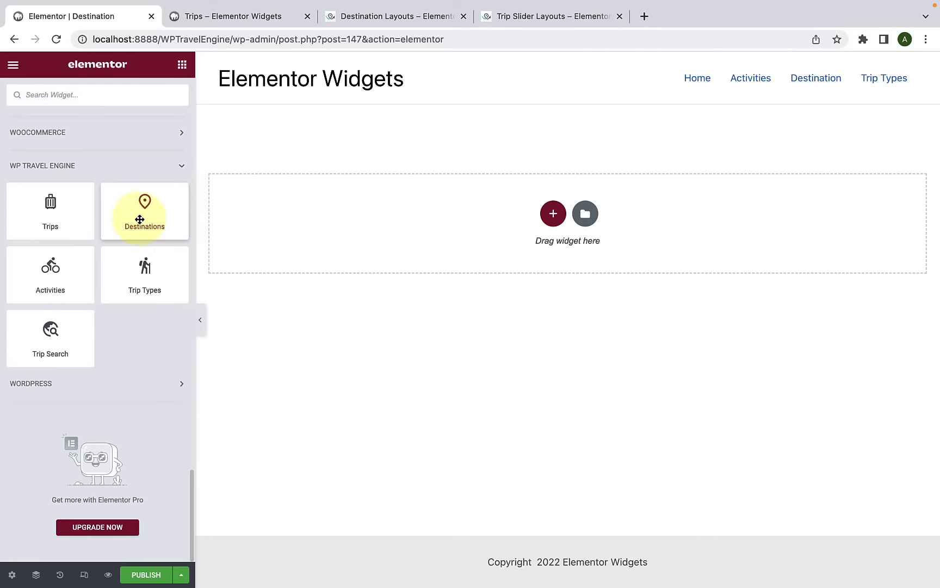
pyautogui.moveTo(140, 218); pyautogui.dragTo(172, 209)
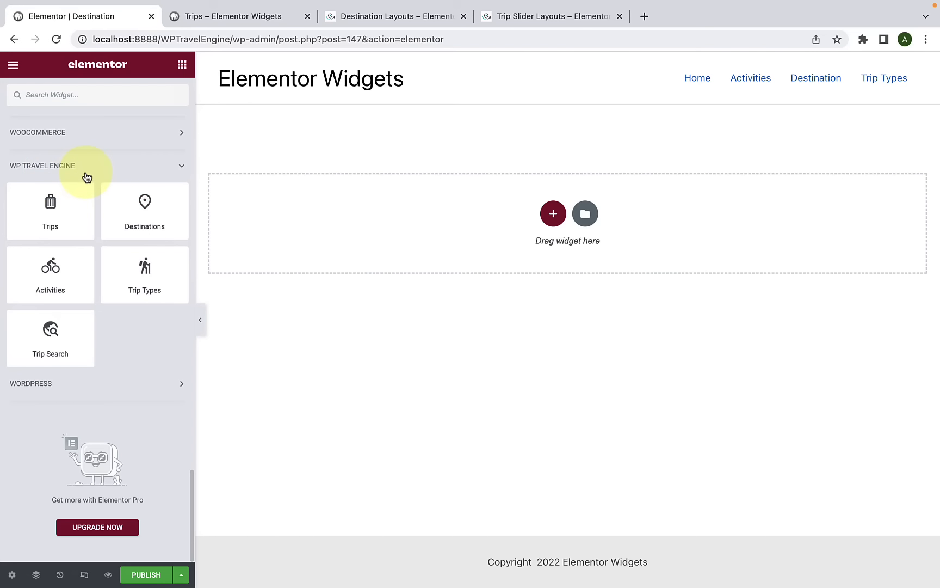
pyautogui.moveTo(147, 217); pyautogui.dragTo(452, 210)
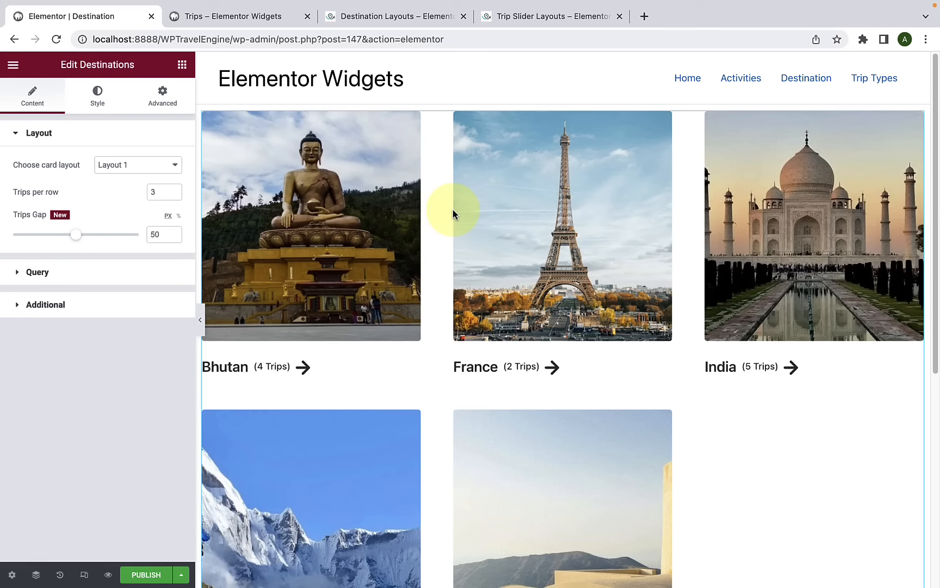
# Step: Preview card Layout 2 and Layout 3 for the Destinations widget and return it to Layout 1
pyautogui.scroll(-4, 685, 338)
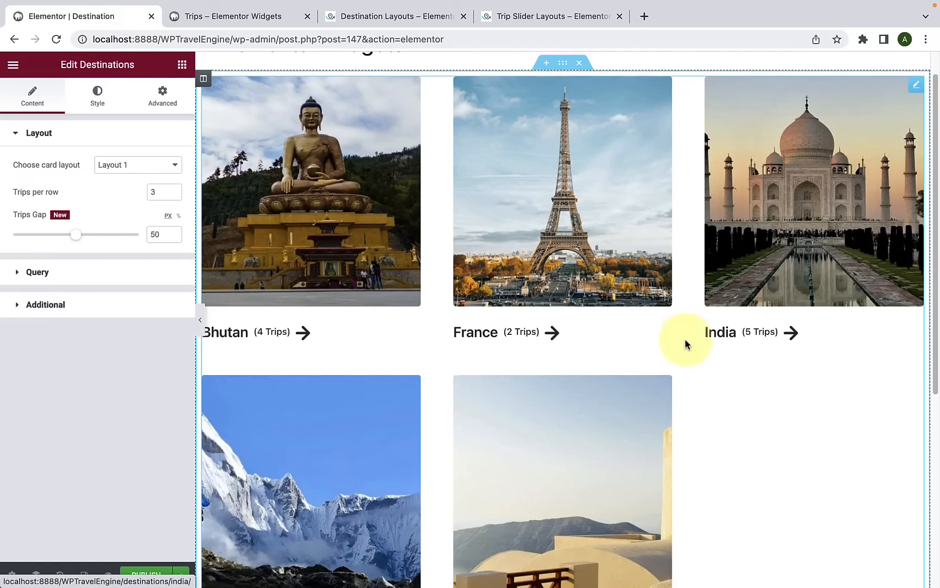
pyautogui.scroll(4, 678, 353)
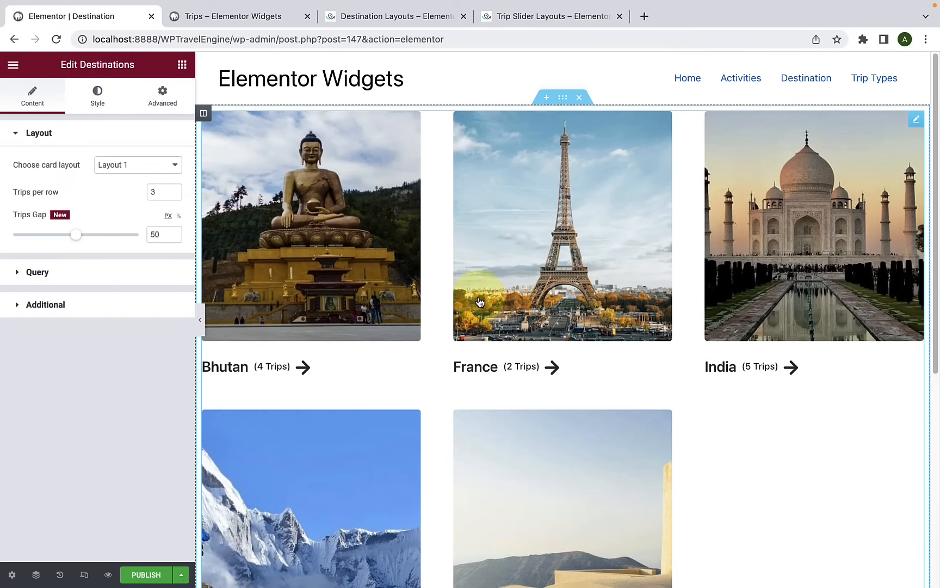
pyautogui.scroll(-3, 552, 331)
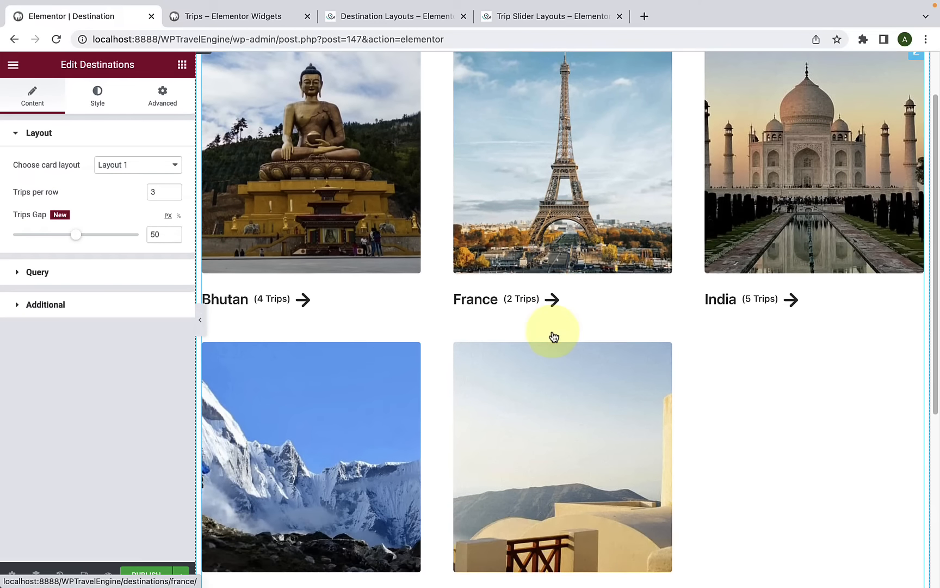
pyautogui.scroll(2, 547, 326)
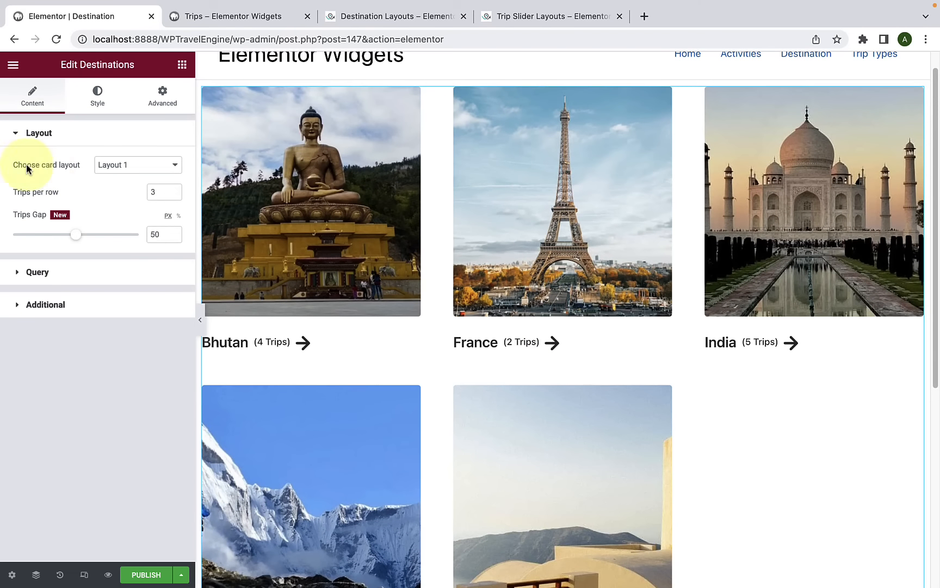
pyautogui.click(133, 173)
pyautogui.click(127, 179)
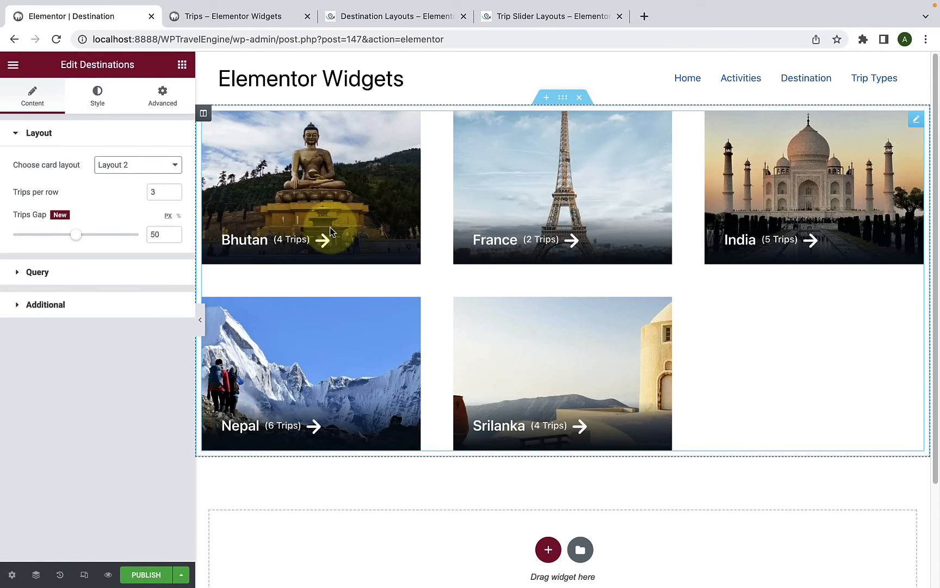
pyautogui.click(113, 166)
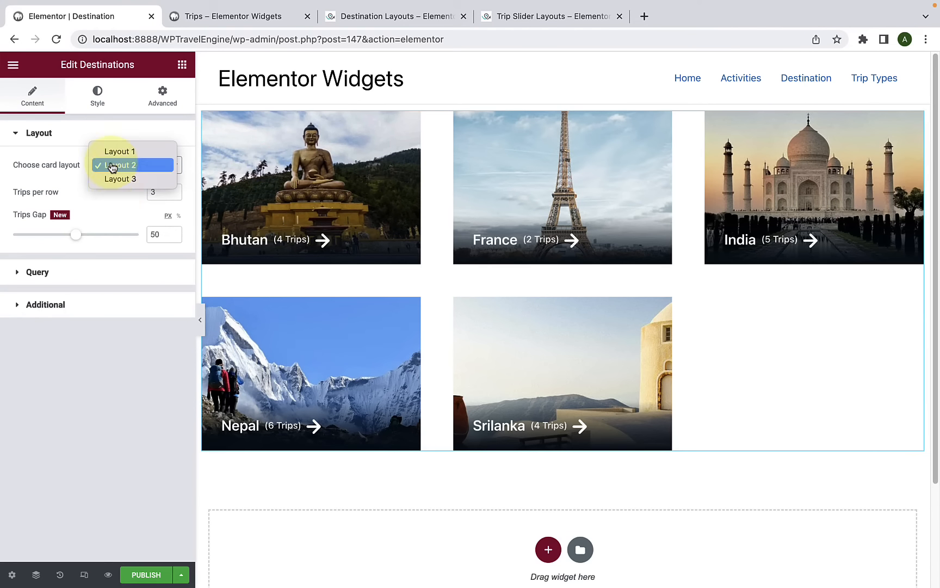
pyautogui.click(115, 180)
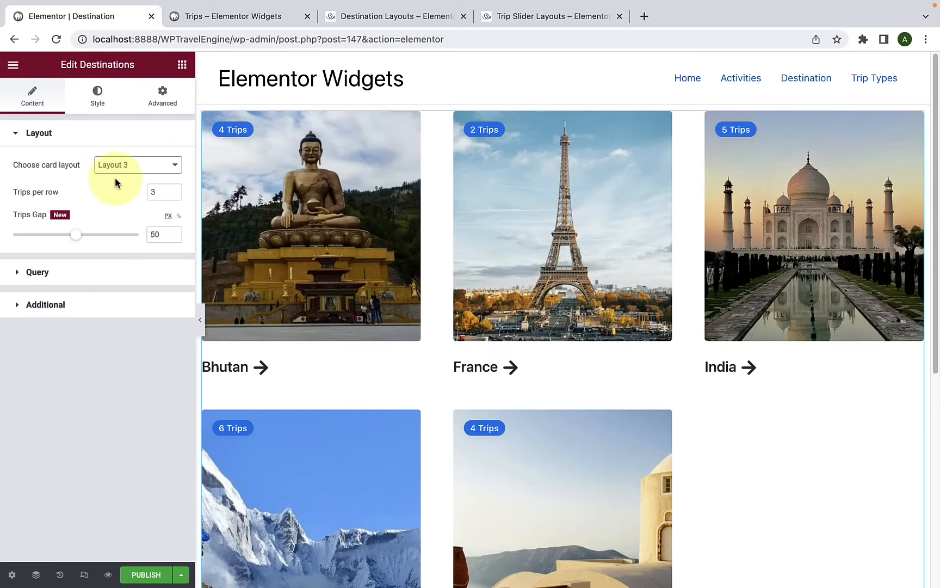
pyautogui.click(116, 168)
pyautogui.click(120, 137)
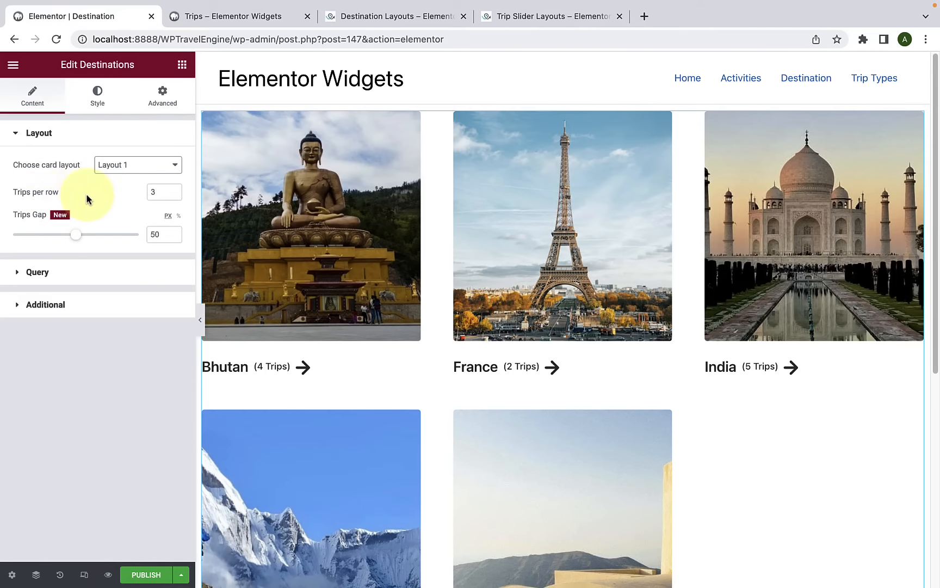
# Step: Try the Destinations grid with 2 trips per row, review its cards and restore 3 per row
pyautogui.click(173, 195)
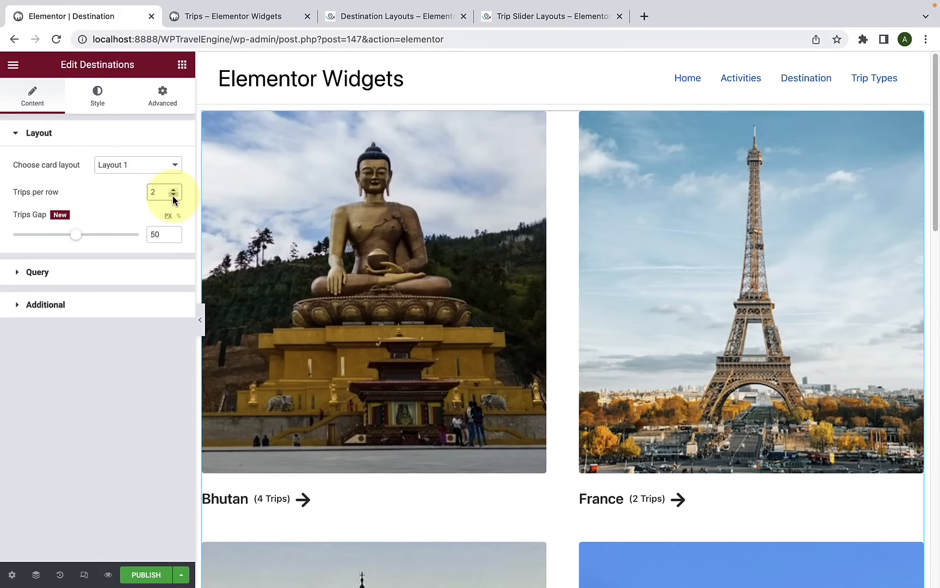
pyautogui.scroll(-7, 388, 303)
pyautogui.scroll(-8, 388, 303)
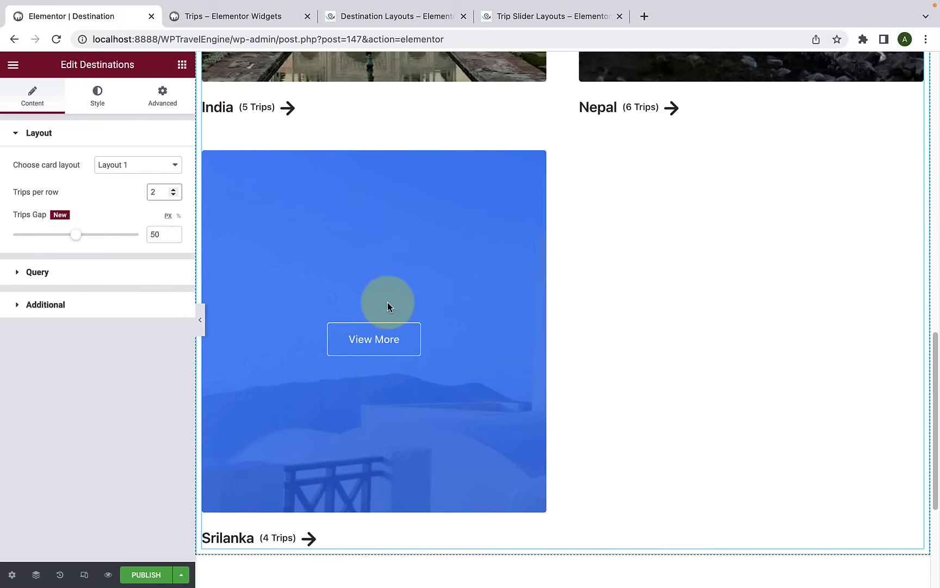
pyautogui.scroll(12, 387, 302)
pyautogui.scroll(3, 386, 302)
pyautogui.click(174, 189)
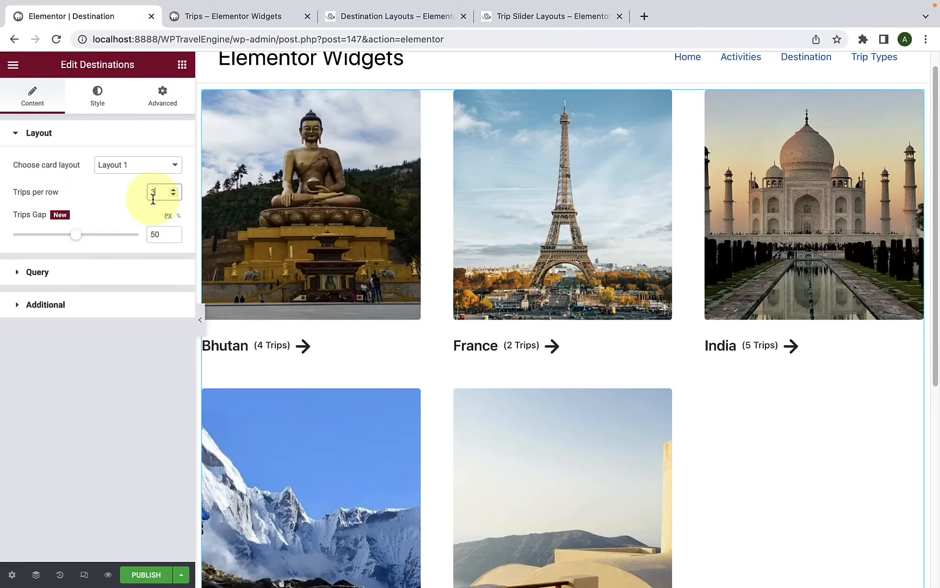
# Step: Reduce the Trips Gap between the destination cards to 25 px
pyautogui.scroll(-1, 227, 259)
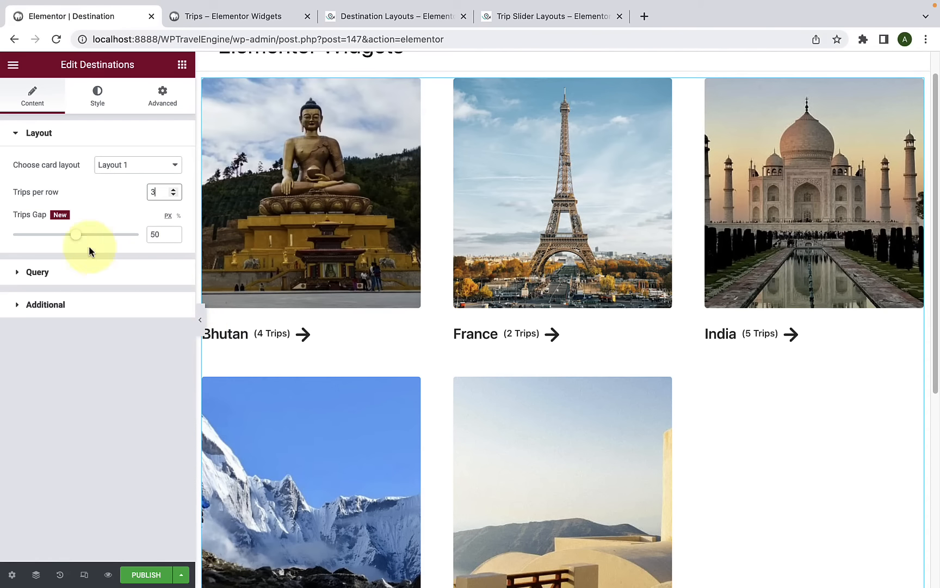
pyautogui.moveTo(79, 240); pyautogui.dragTo(50, 249)
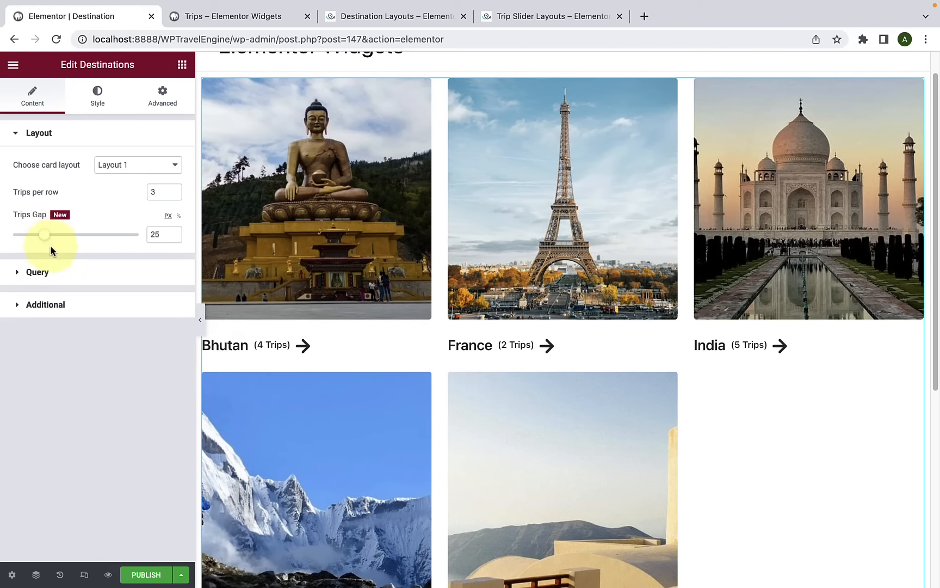
# Step: Try showing only Srilanka, France and Bhutan by choosing destinations from the list, and restore the Default query
pyautogui.click(56, 272)
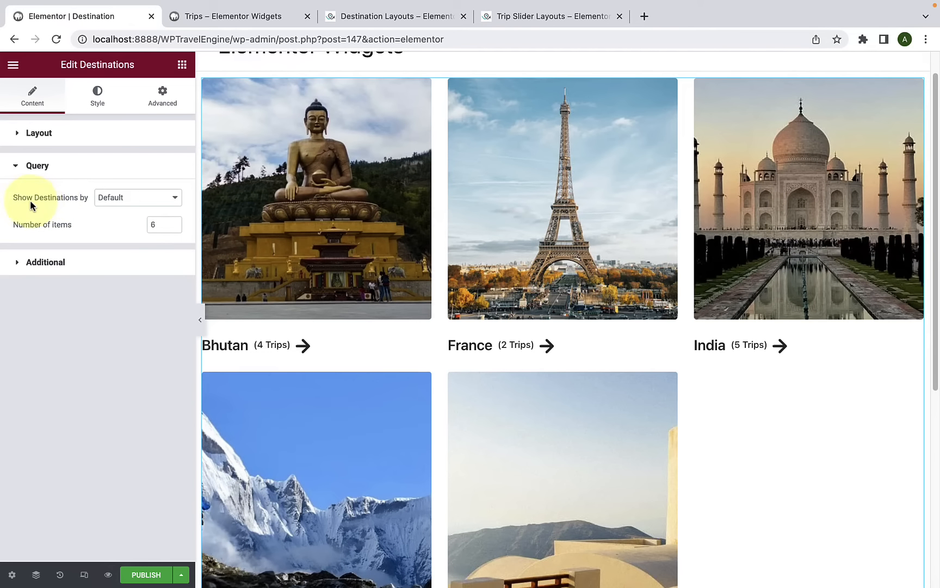
pyautogui.click(122, 201)
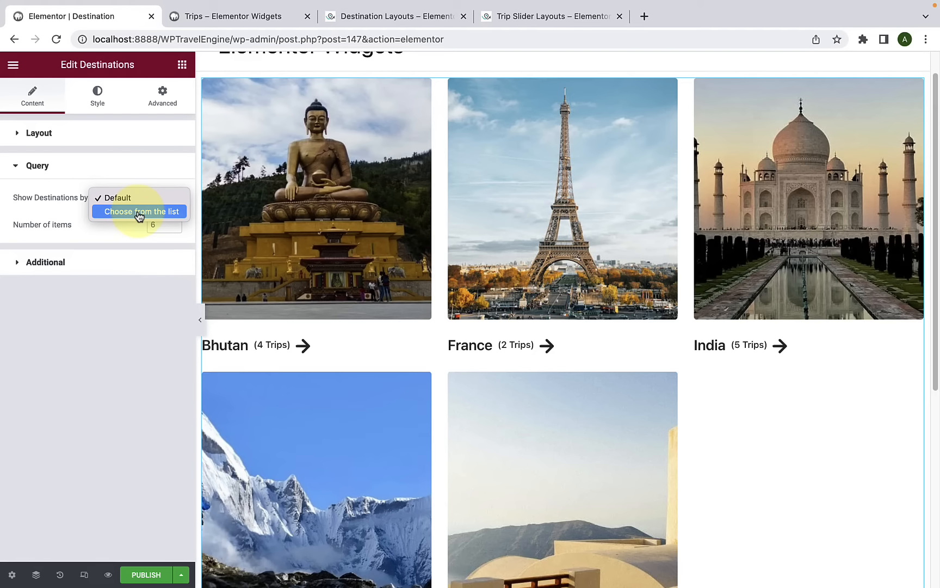
pyautogui.click(139, 212)
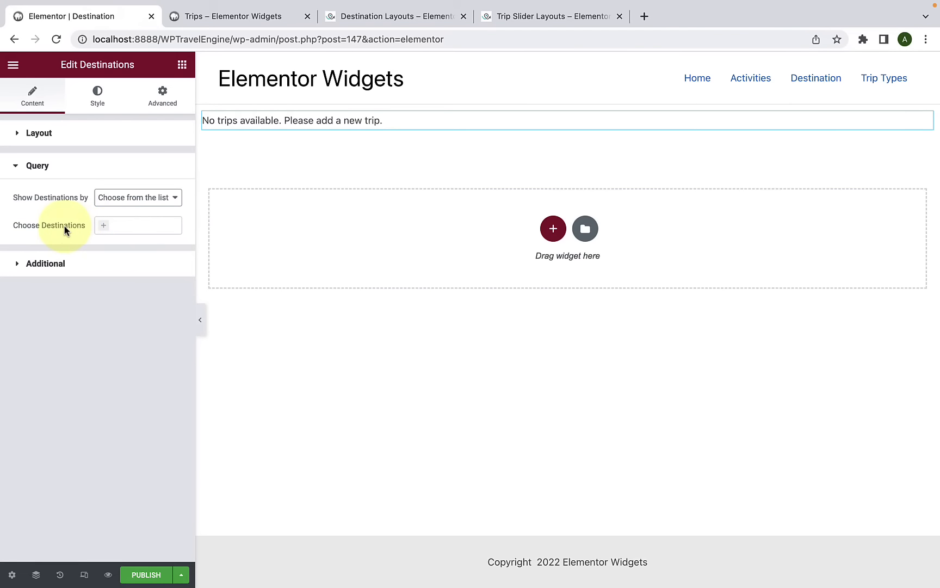
pyautogui.click(107, 231)
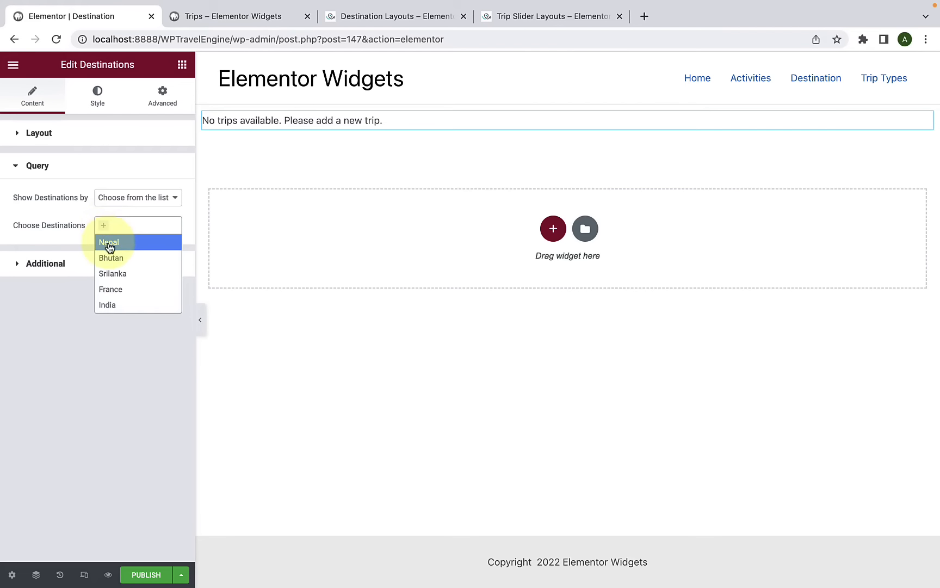
pyautogui.click(115, 274)
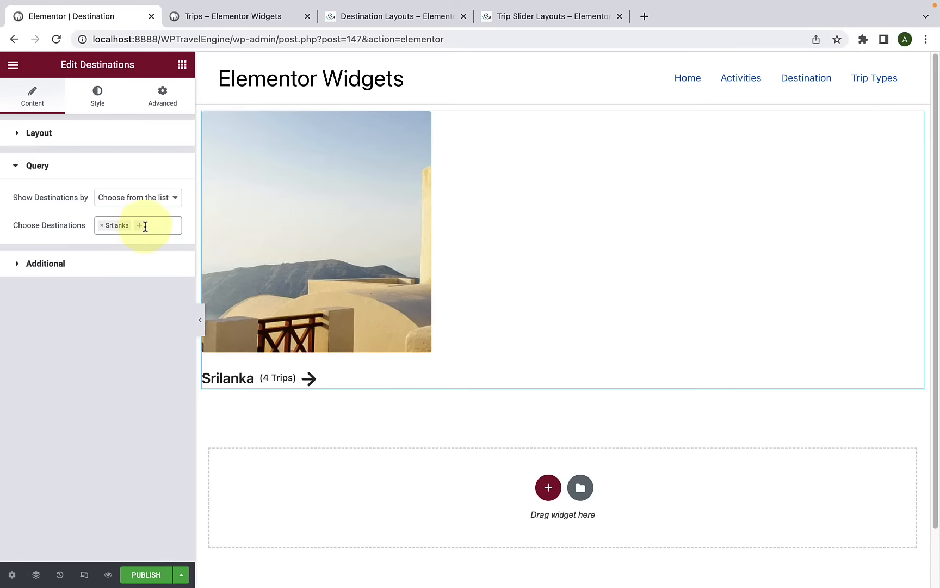
pyautogui.click(140, 227)
pyautogui.click(131, 289)
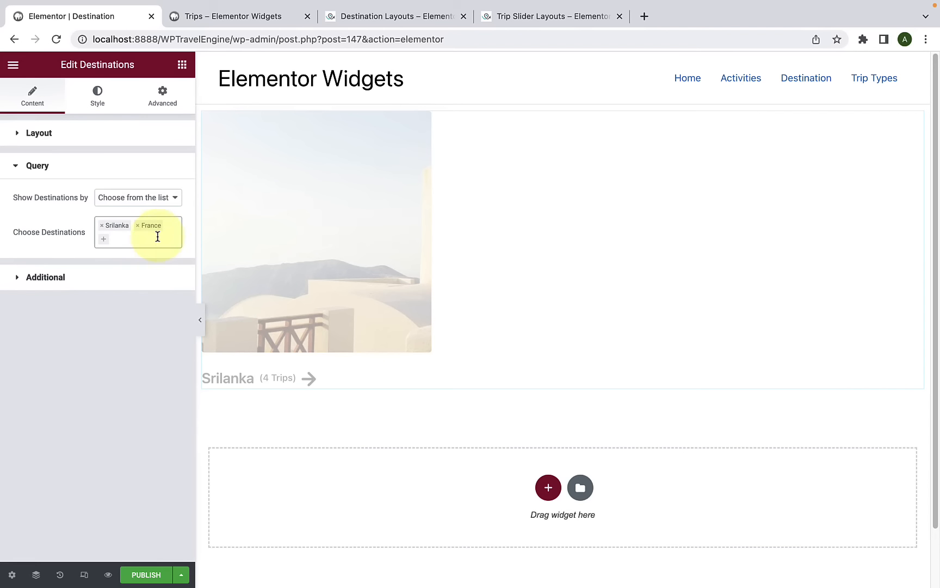
pyautogui.click(151, 238)
pyautogui.click(141, 275)
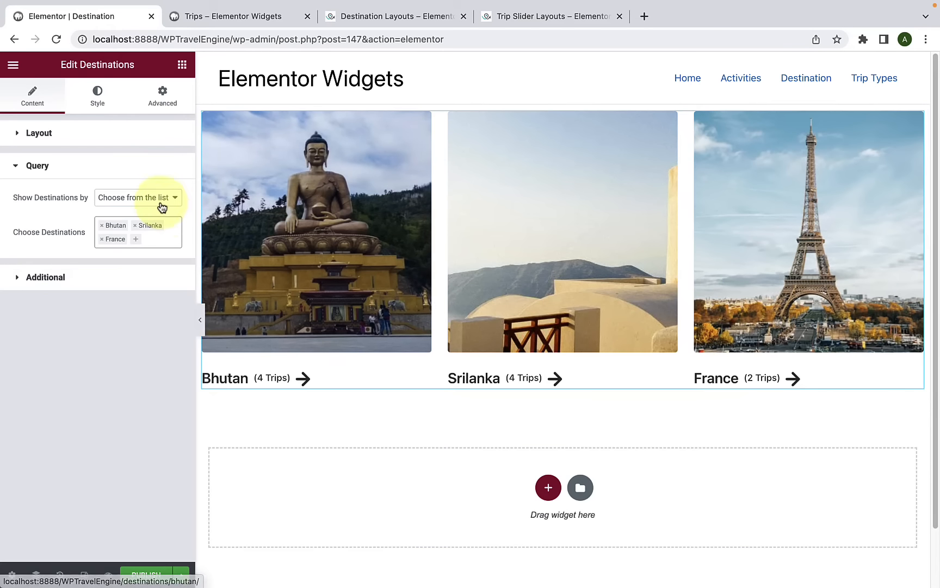
pyautogui.click(159, 202)
pyautogui.click(153, 185)
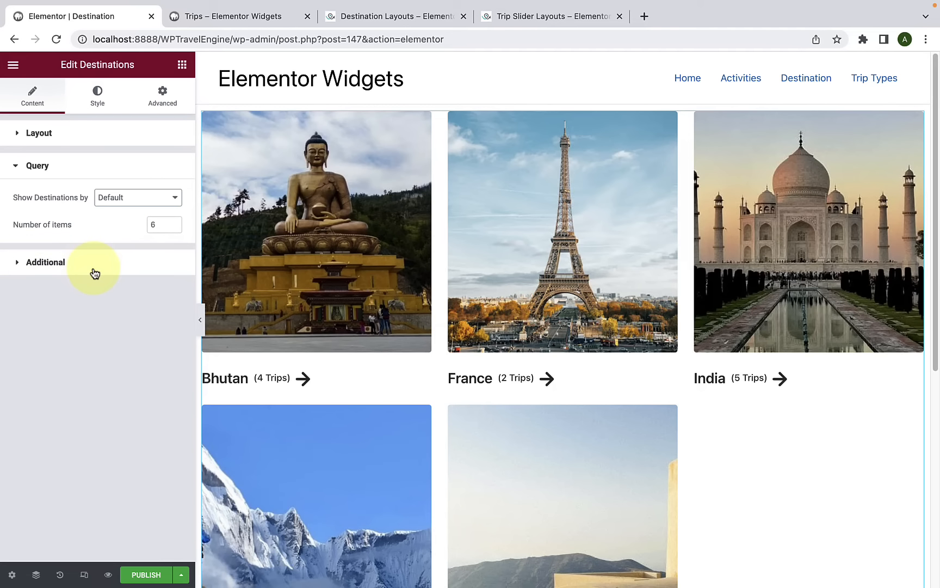
# Step: In the widget's additional settings, switch the trip counts and the destination names off and back on, one after the other
pyautogui.click(95, 266)
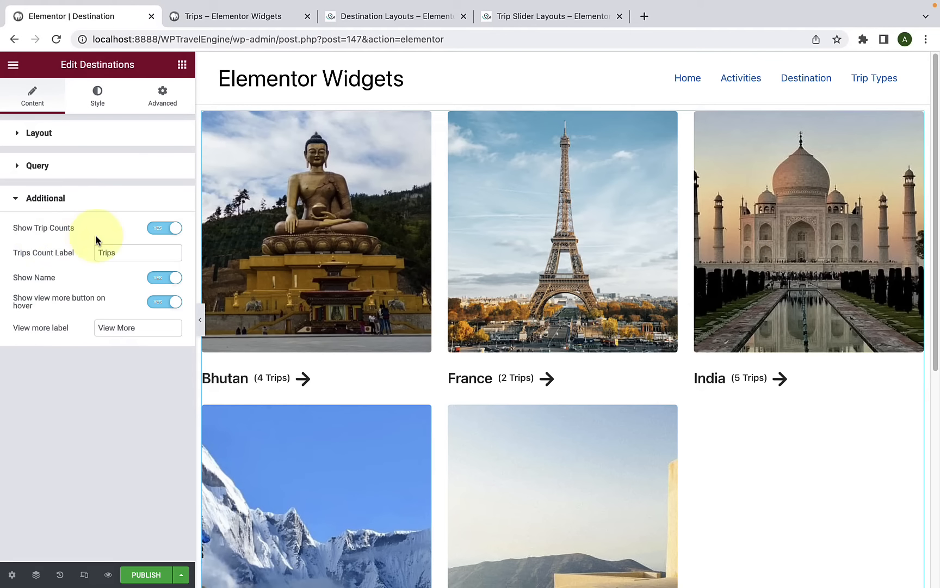
pyautogui.scroll(-2, 263, 314)
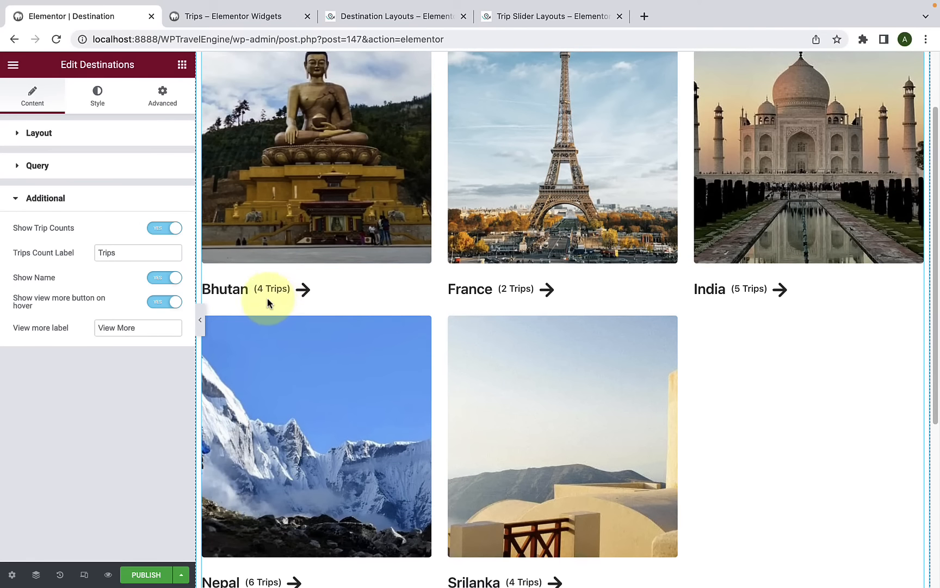
pyautogui.click(163, 233)
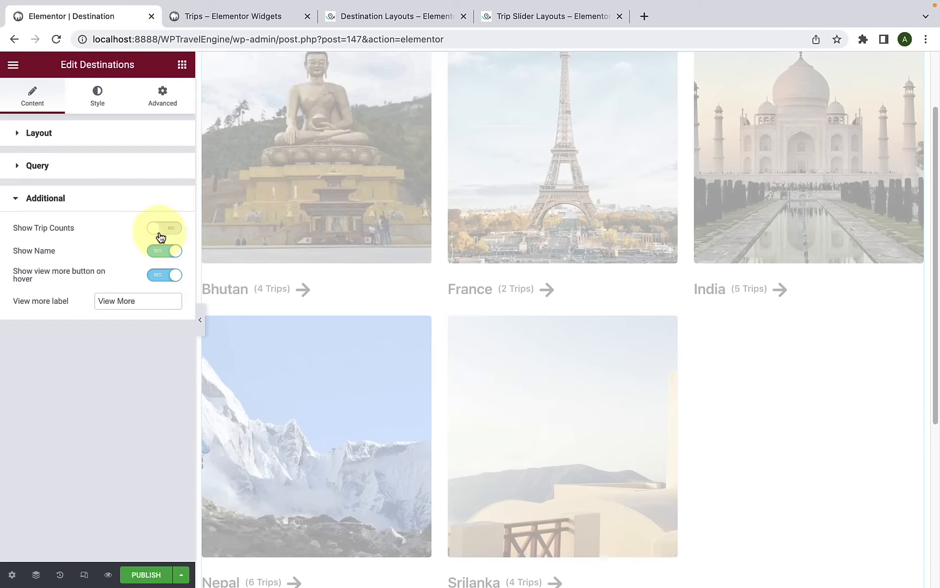
pyautogui.click(162, 230)
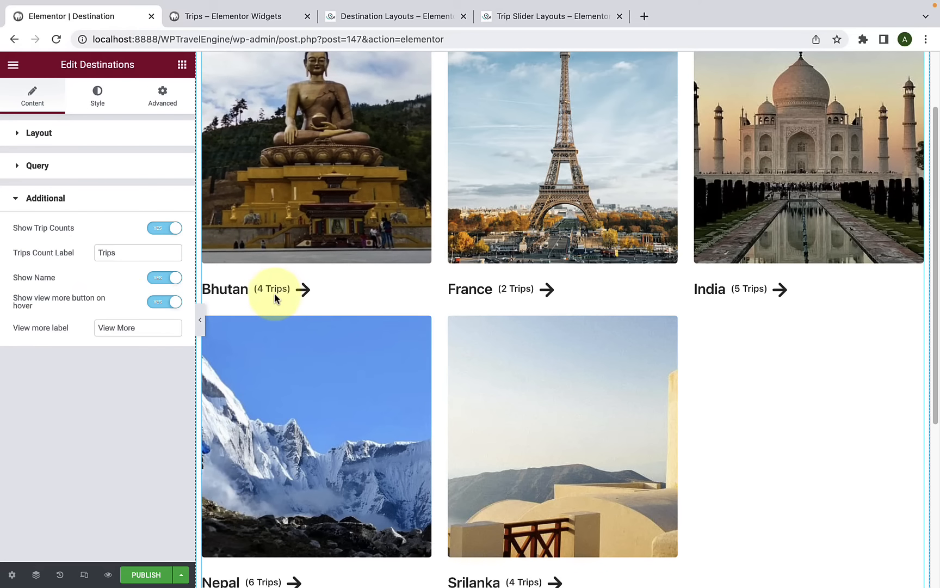
pyautogui.moveTo(124, 254); pyautogui.dragTo(92, 259)
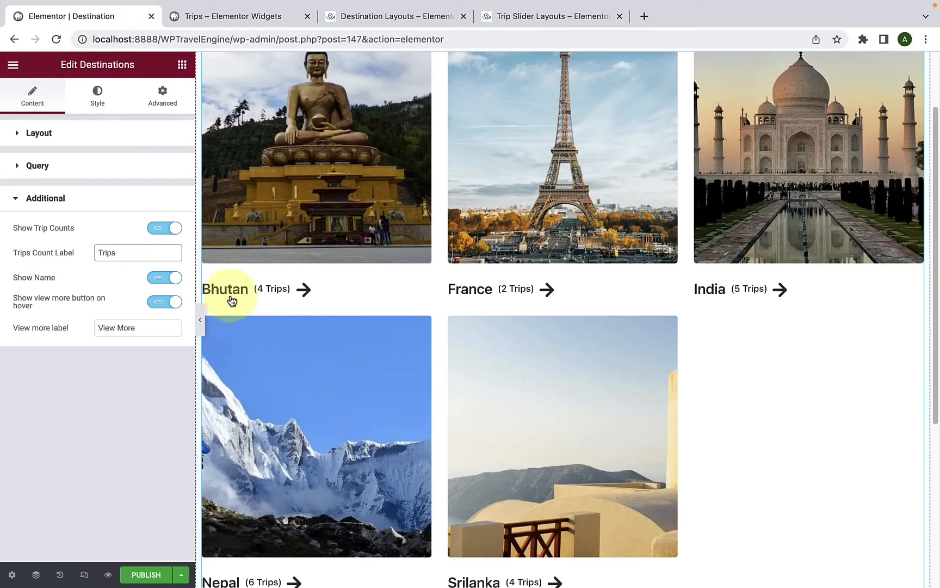
pyautogui.click(166, 283)
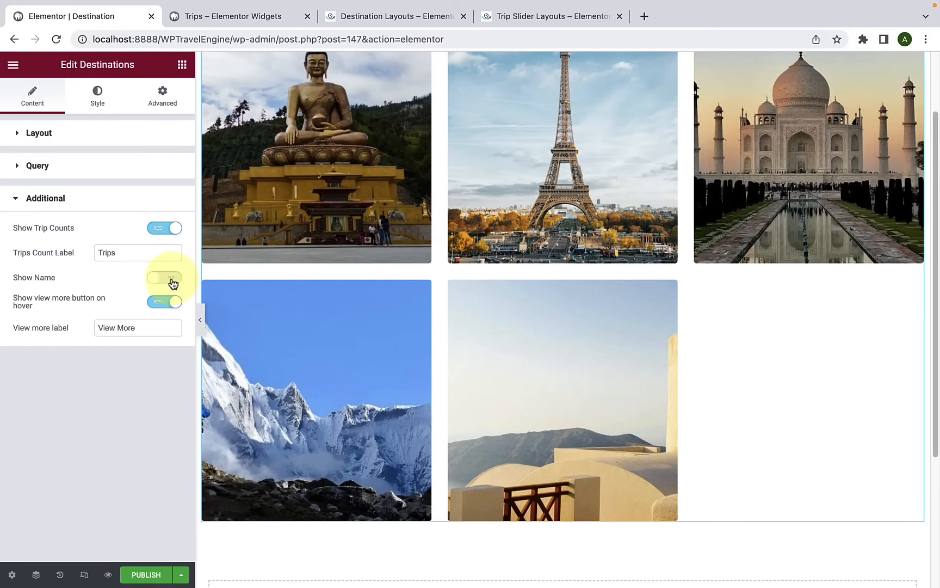
pyautogui.click(172, 281)
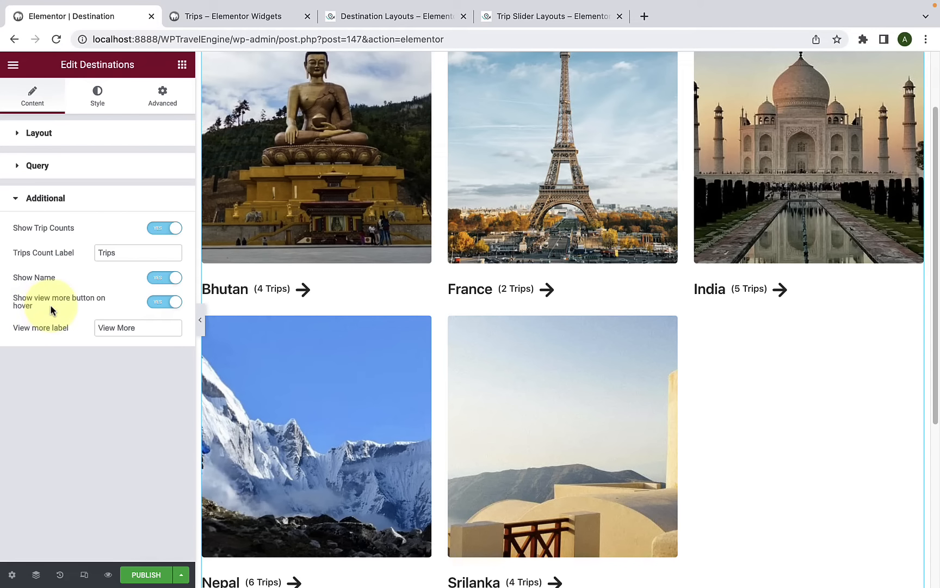
# Step: Check the View More overlay on the destination cards, switching its hover display off and back on
pyautogui.moveTo(310, 327)
pyautogui.scroll(1, 313, 334)
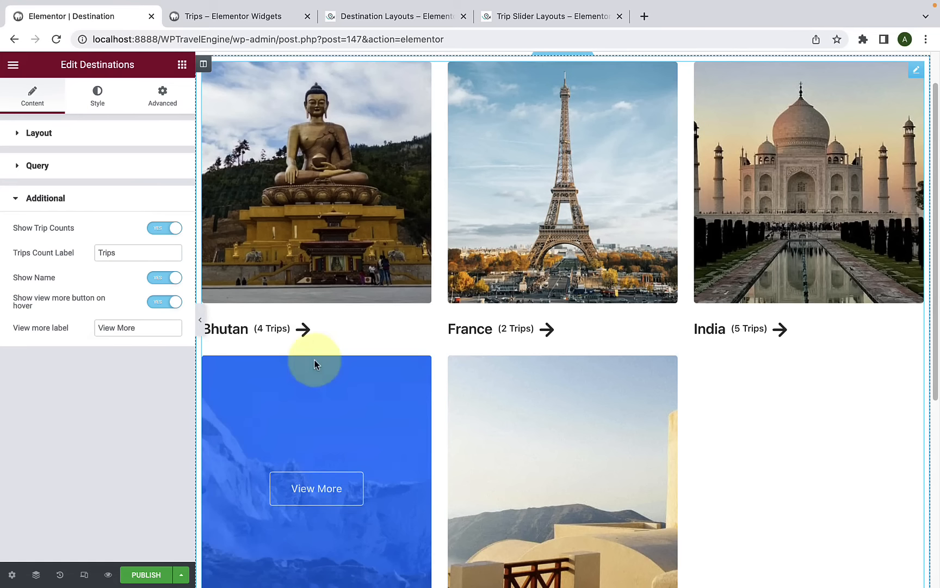
pyautogui.scroll(1, 343, 420)
pyautogui.moveTo(326, 259)
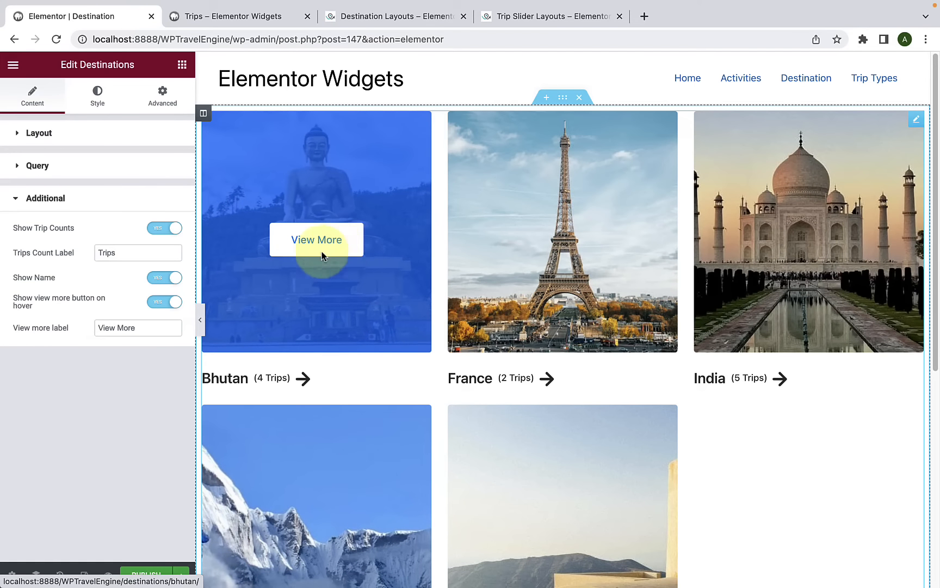
pyautogui.click(168, 303)
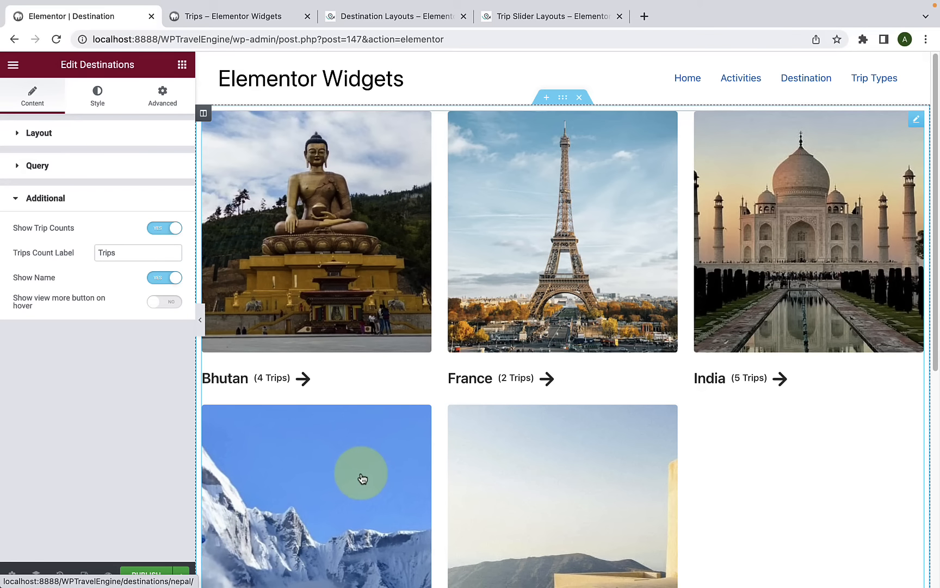
pyautogui.click(172, 305)
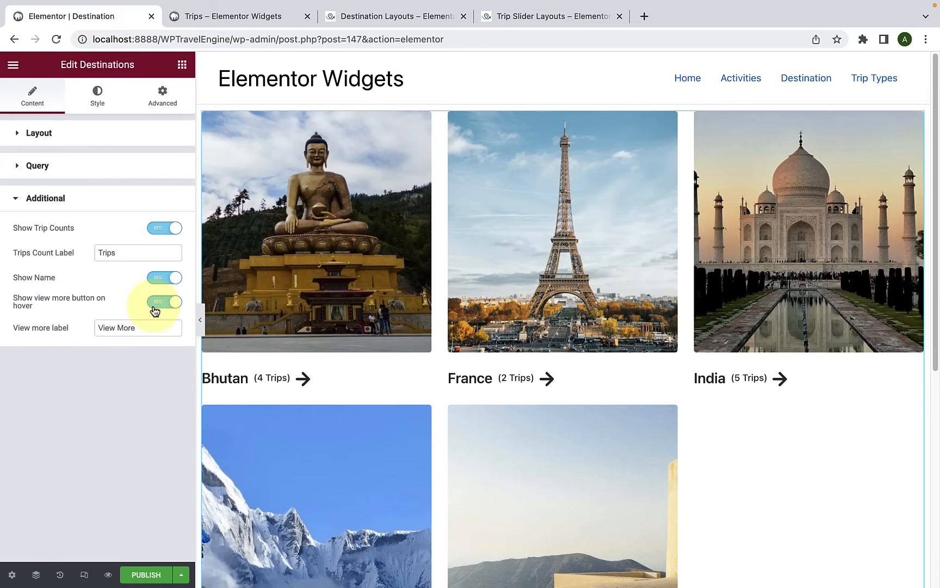
pyautogui.moveTo(304, 241)
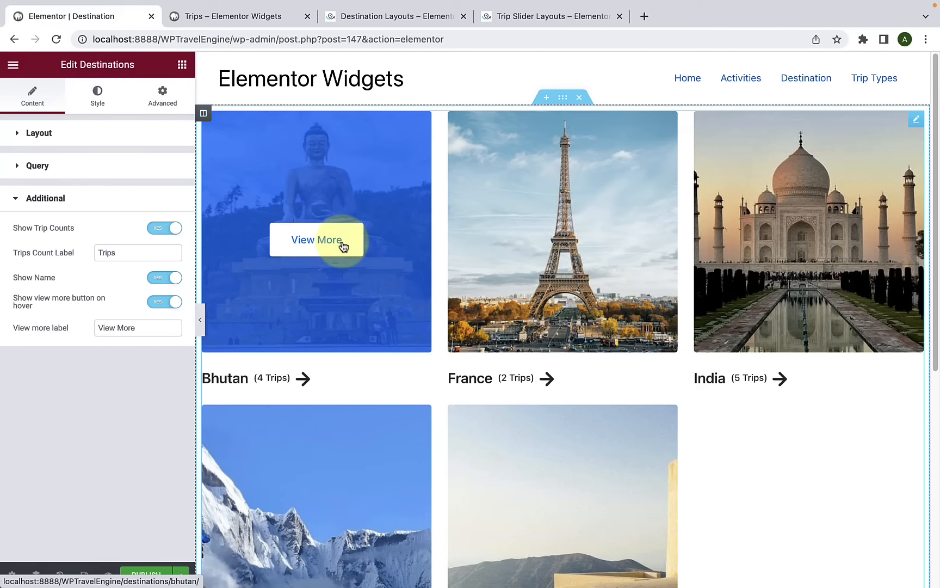
pyautogui.moveTo(137, 329); pyautogui.dragTo(88, 329)
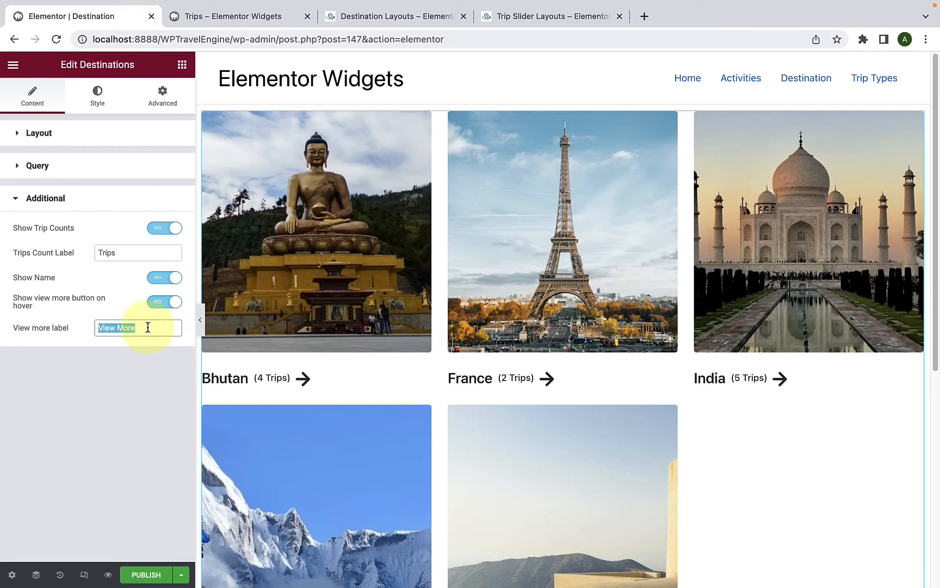
# Step: In the widget's general style settings, try Alegreya Sans SC and Almendra Display as the font family for the destination cards
pyautogui.click(90, 105)
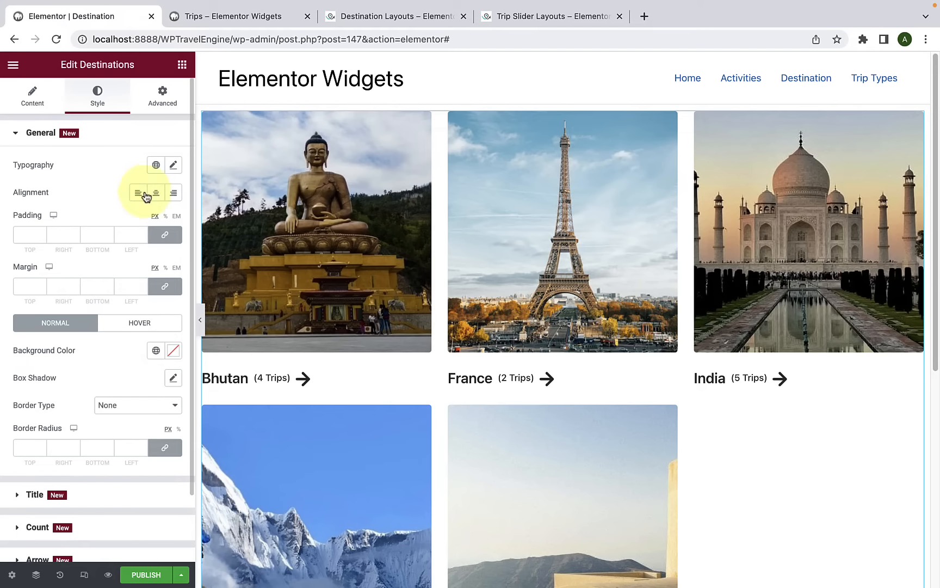
pyautogui.click(173, 166)
pyautogui.scroll(-1, 120, 216)
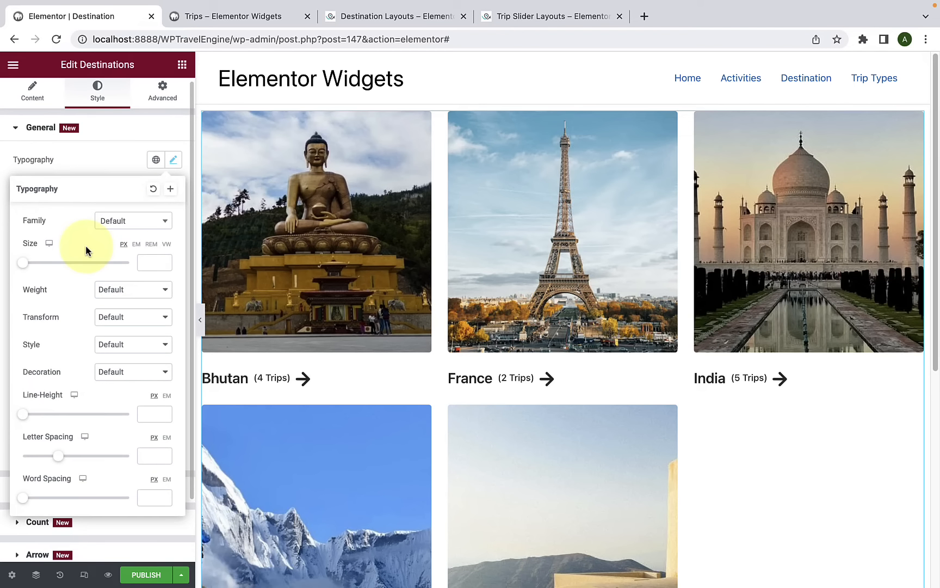
pyautogui.click(136, 229)
pyautogui.scroll(-10, 127, 338)
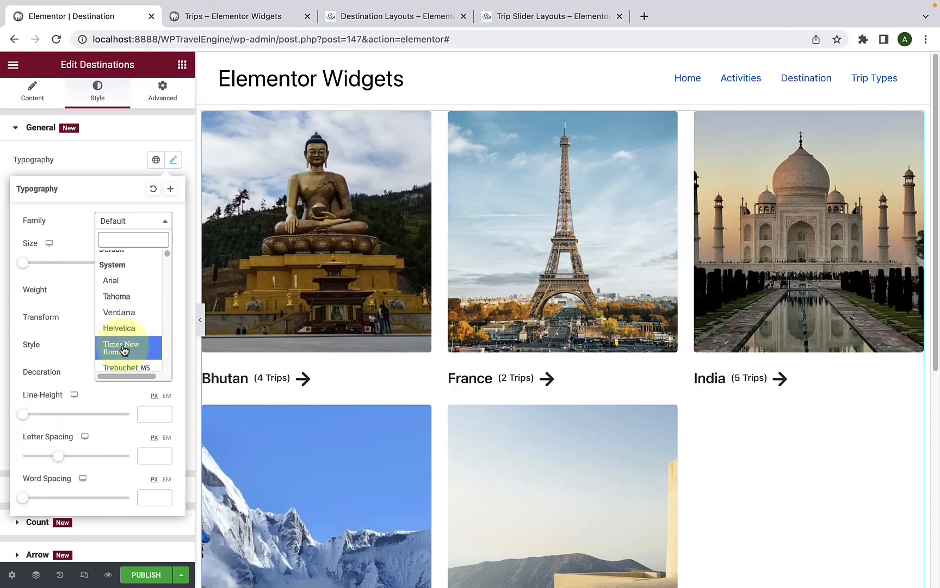
pyautogui.click(125, 351)
pyautogui.scroll(-3, 126, 348)
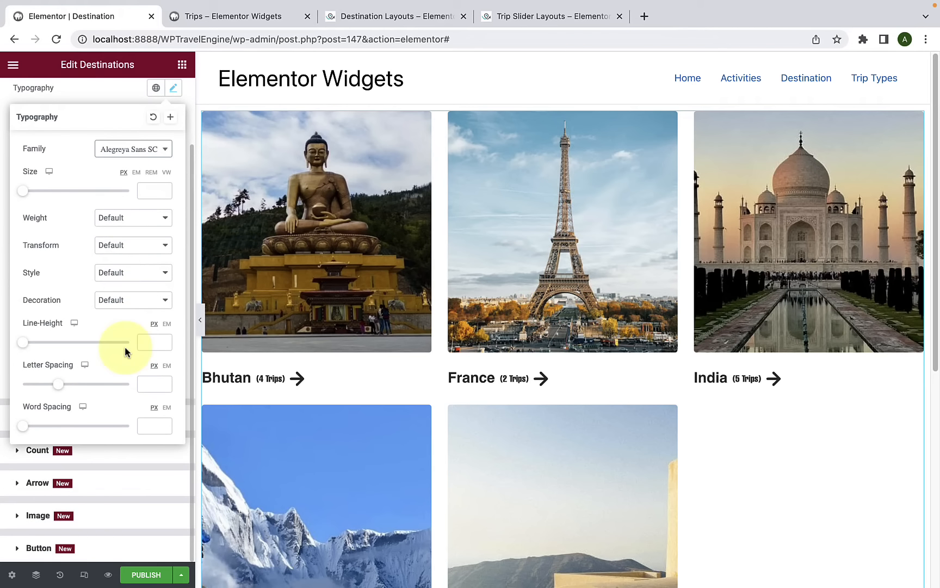
pyautogui.click(136, 143)
pyautogui.scroll(-4, 144, 283)
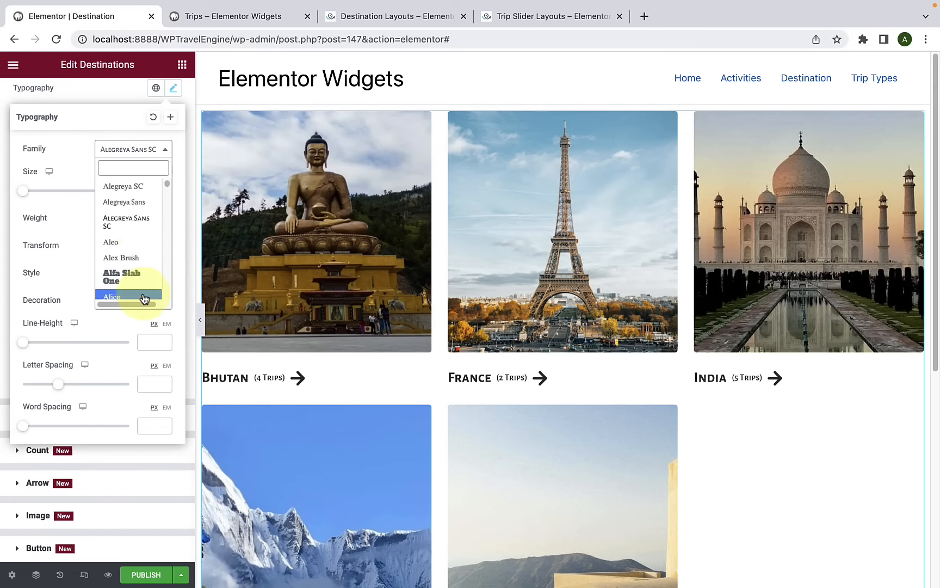
pyautogui.scroll(-1, 146, 279)
pyautogui.click(144, 279)
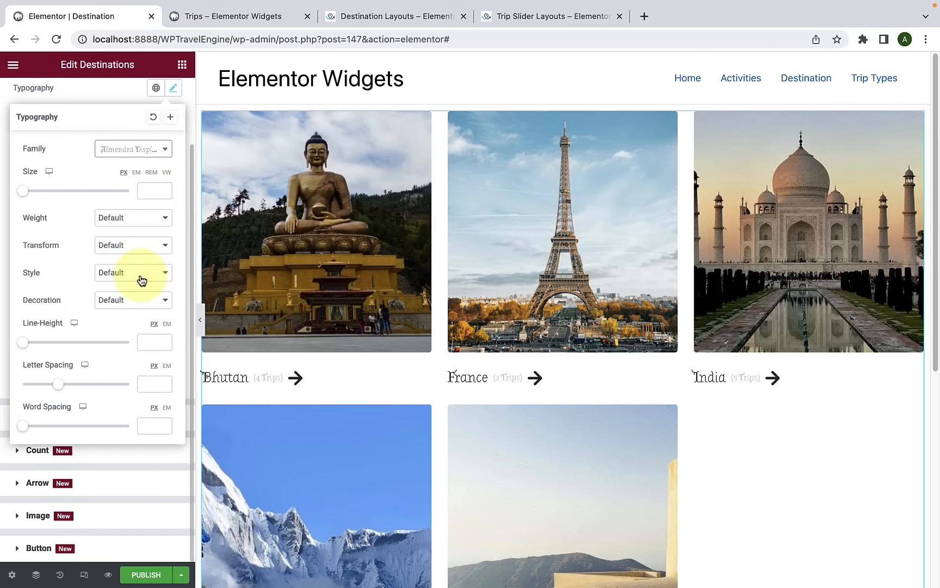
# Step: Try the Anton font family with a size of 5 px on the card text, and reset the typography to default
pyautogui.click(144, 153)
pyautogui.scroll(-5, 135, 266)
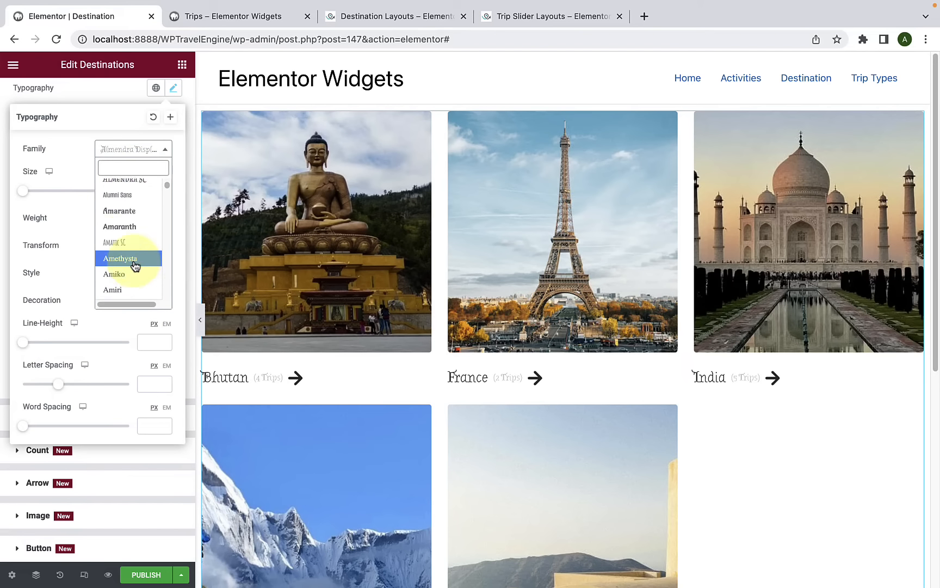
pyautogui.click(138, 276)
pyautogui.click(25, 191)
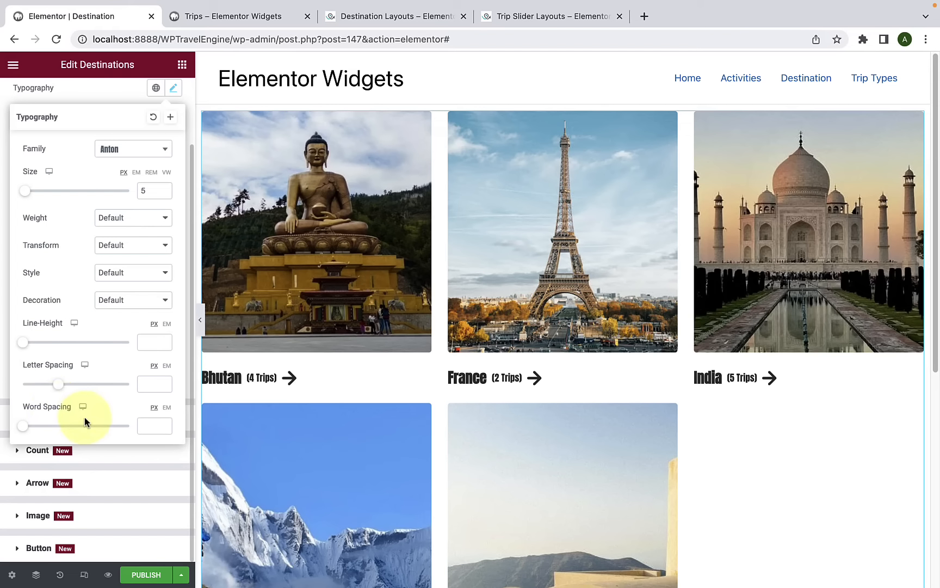
pyautogui.scroll(1, 85, 416)
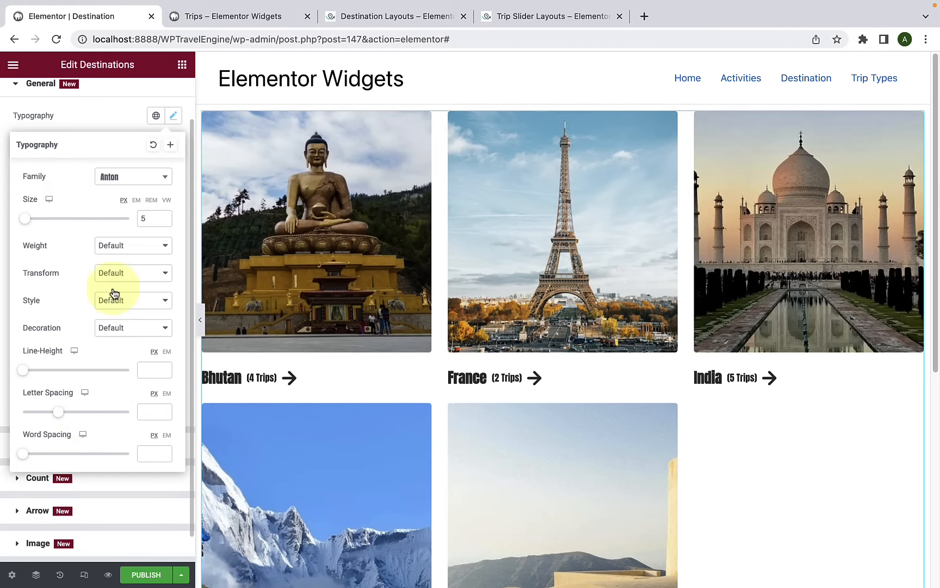
pyautogui.click(154, 147)
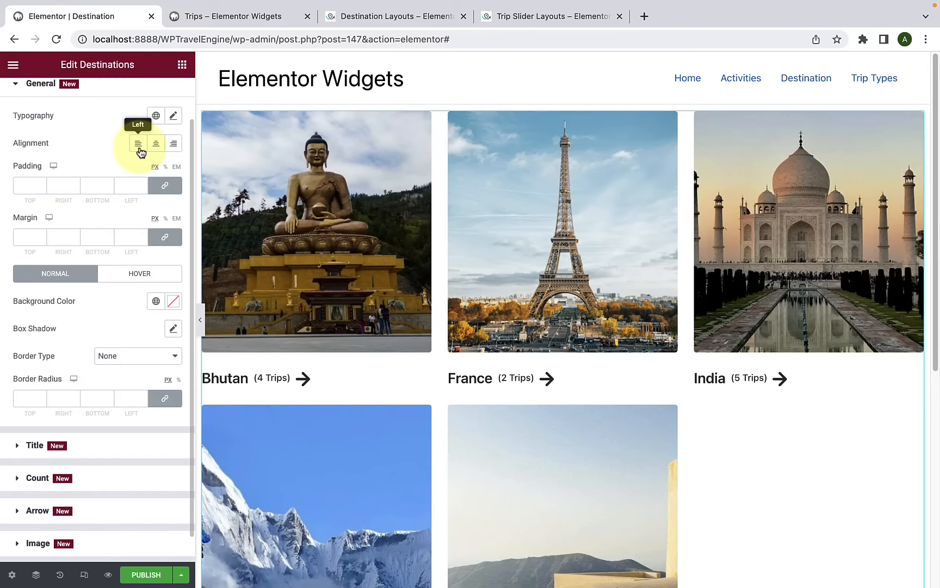
# Step: Try center and right alignment for the destination card text, and set the alignment to left
pyautogui.click(155, 145)
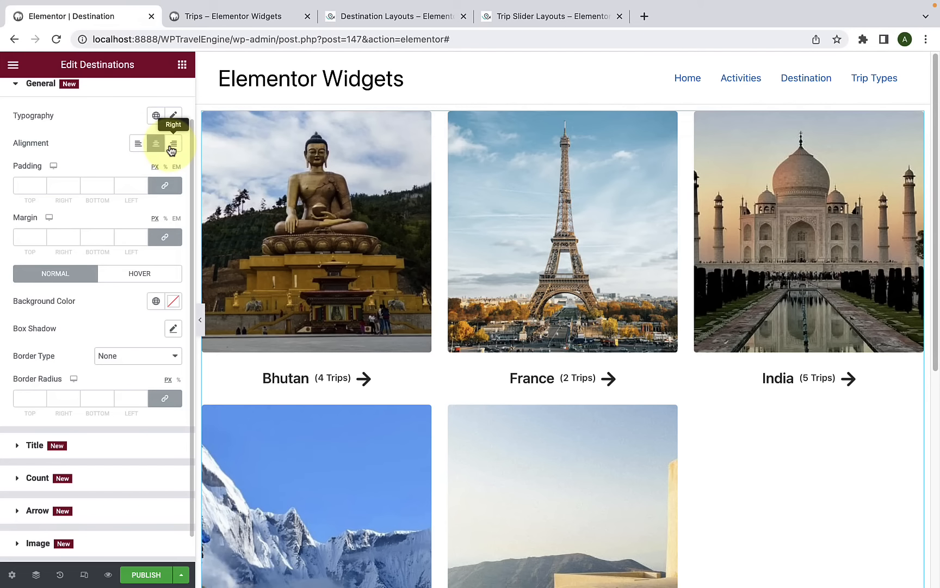
pyautogui.click(171, 149)
pyautogui.click(139, 150)
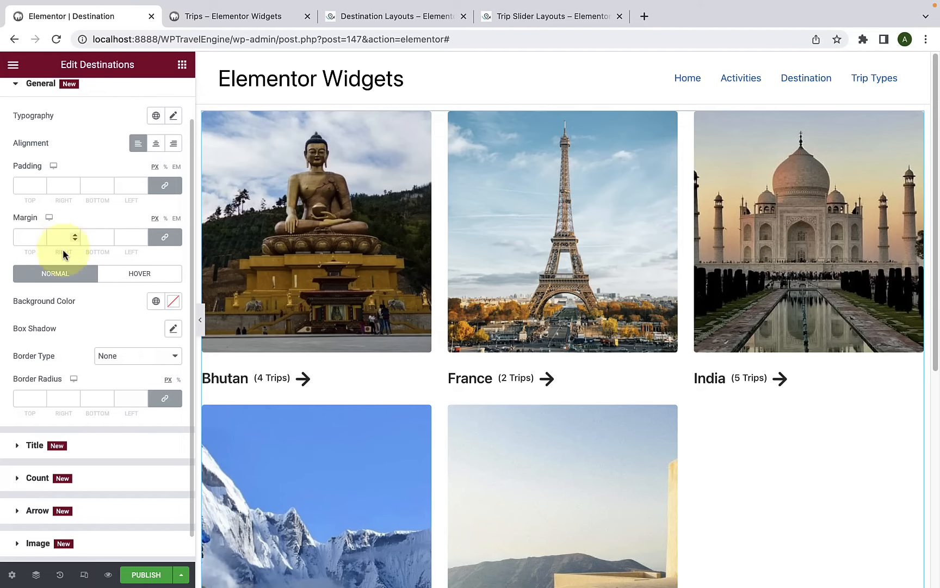
# Step: Set the normal-state background color of the destination cards to the pale mint #F6FFFD
pyautogui.scroll(-1, 69, 317)
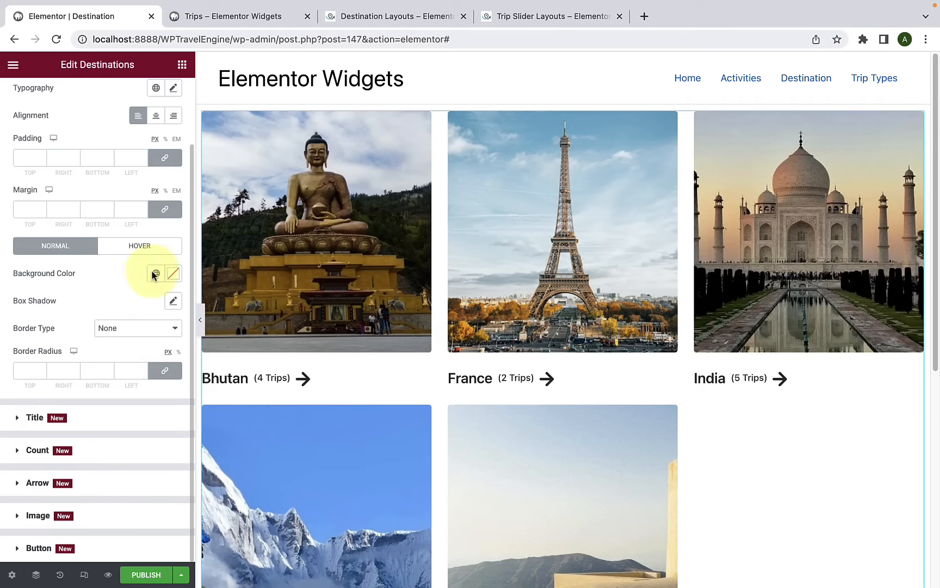
pyautogui.click(173, 274)
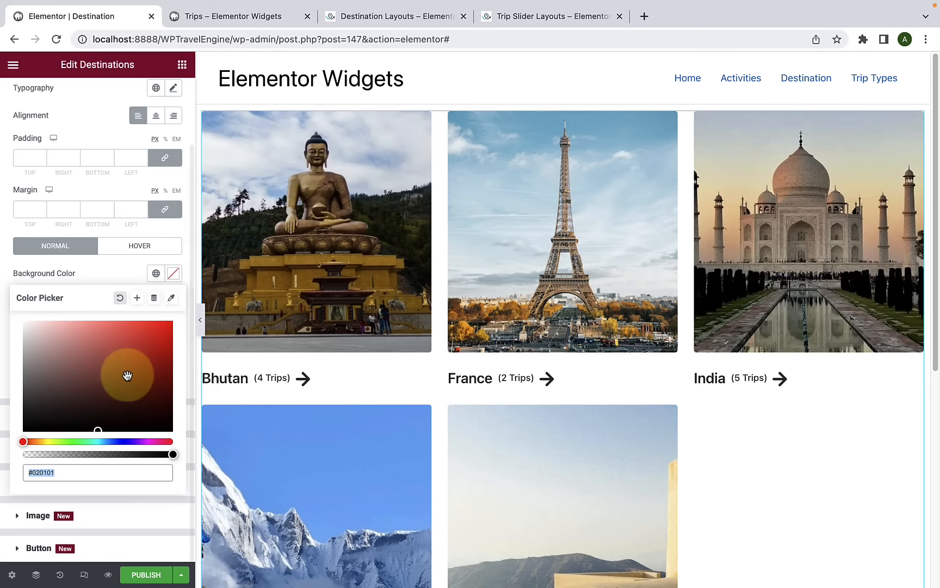
pyautogui.click(96, 342)
pyautogui.moveTo(95, 341); pyautogui.dragTo(43, 322)
pyautogui.moveTo(110, 441); pyautogui.dragTo(93, 441)
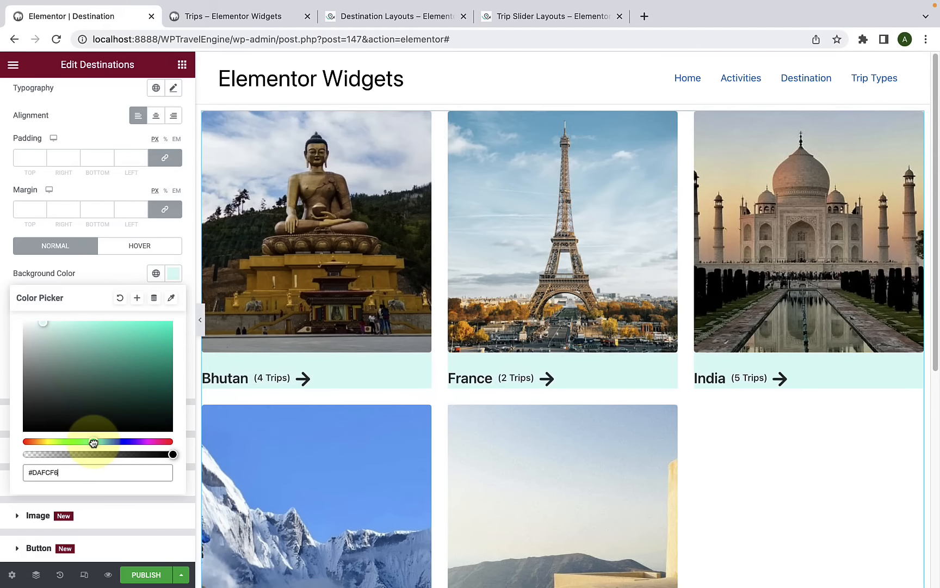
pyautogui.moveTo(60, 329); pyautogui.dragTo(33, 325)
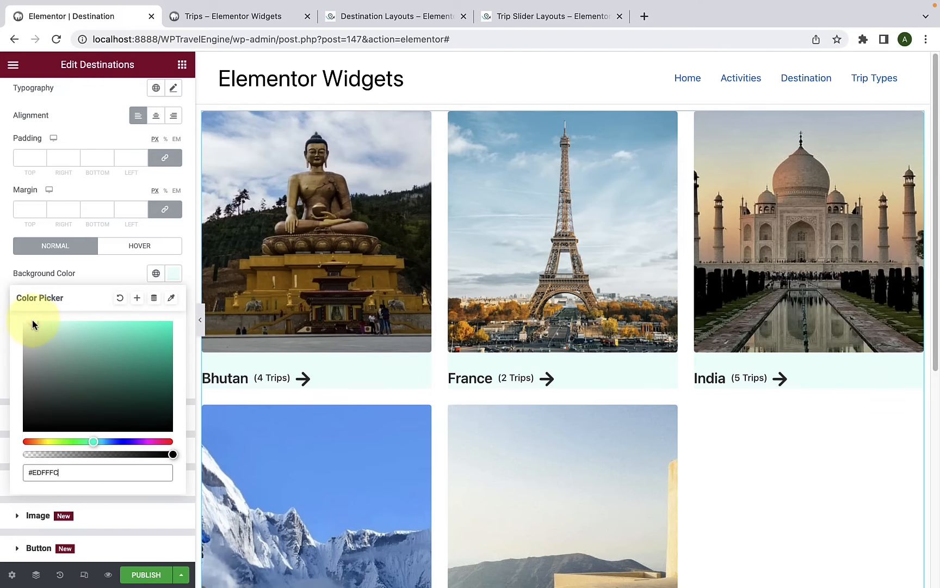
pyautogui.scroll(-3, 729, 393)
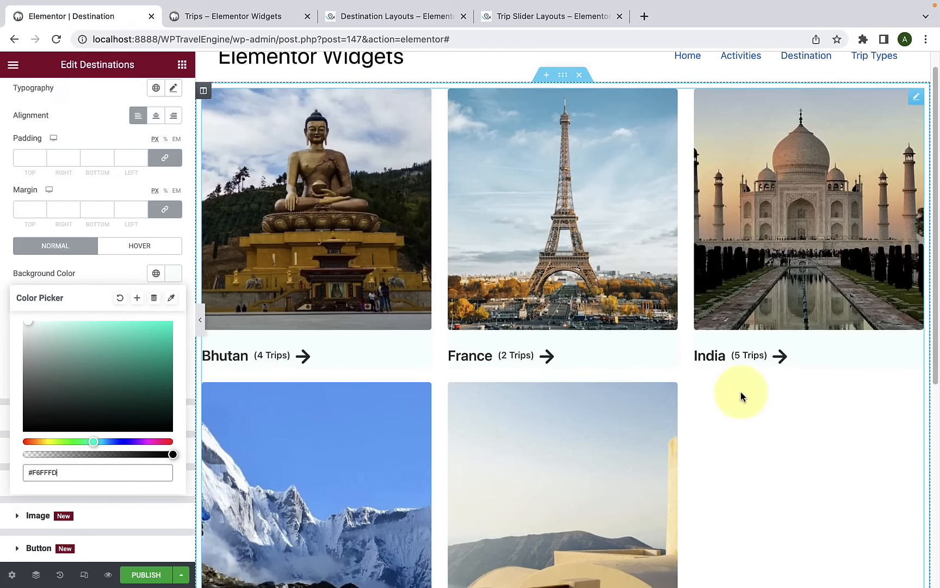
pyautogui.scroll(2, 696, 435)
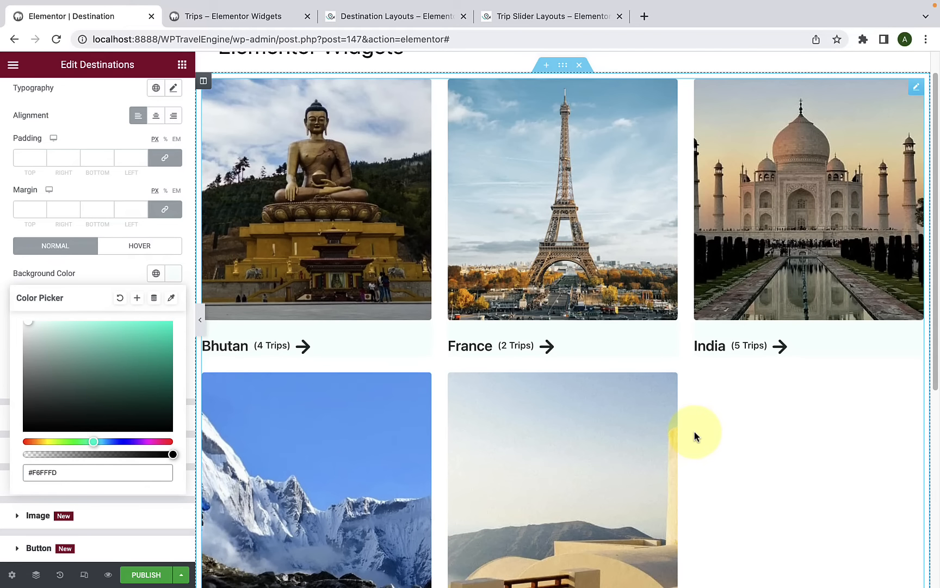
pyautogui.click(106, 261)
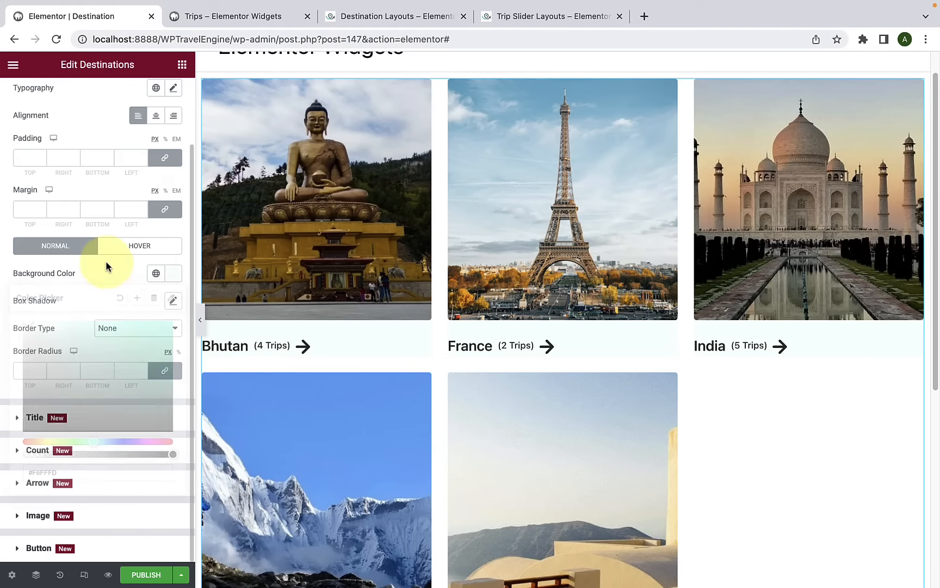
# Step: Try a reddish outline box shadow, rgba(176, 64, 64, 0.5), on the destination cards, and reset the box shadow to default
pyautogui.click(171, 302)
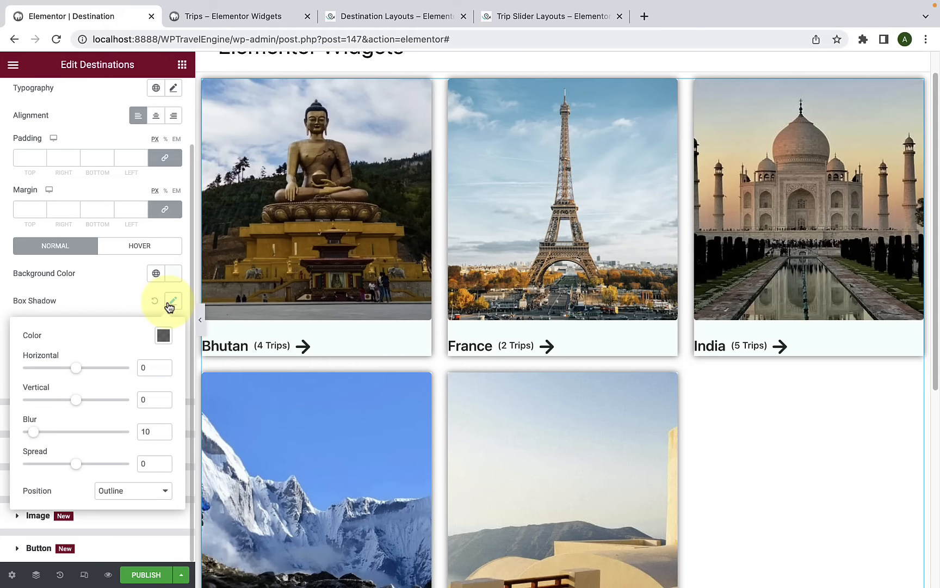
pyautogui.click(164, 336)
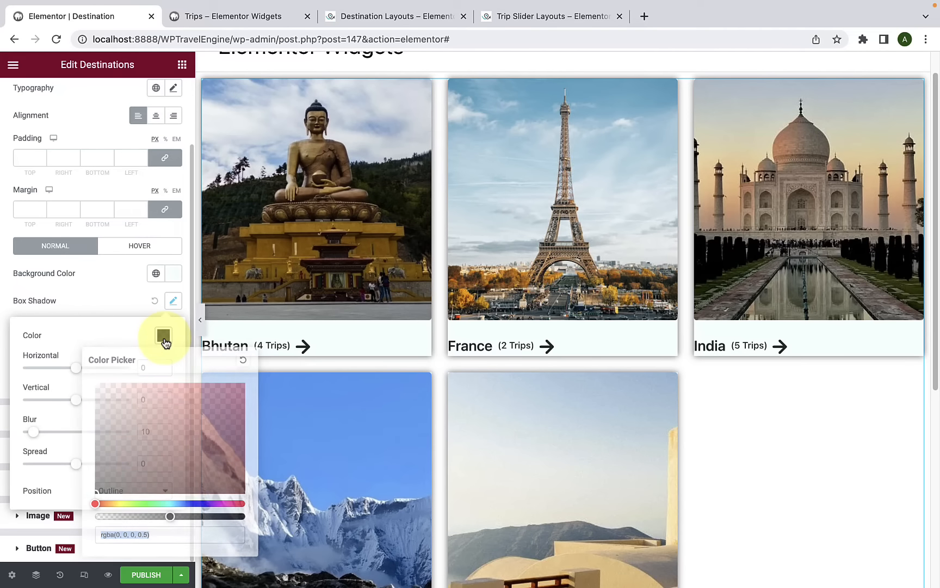
pyautogui.moveTo(214, 423); pyautogui.dragTo(190, 418)
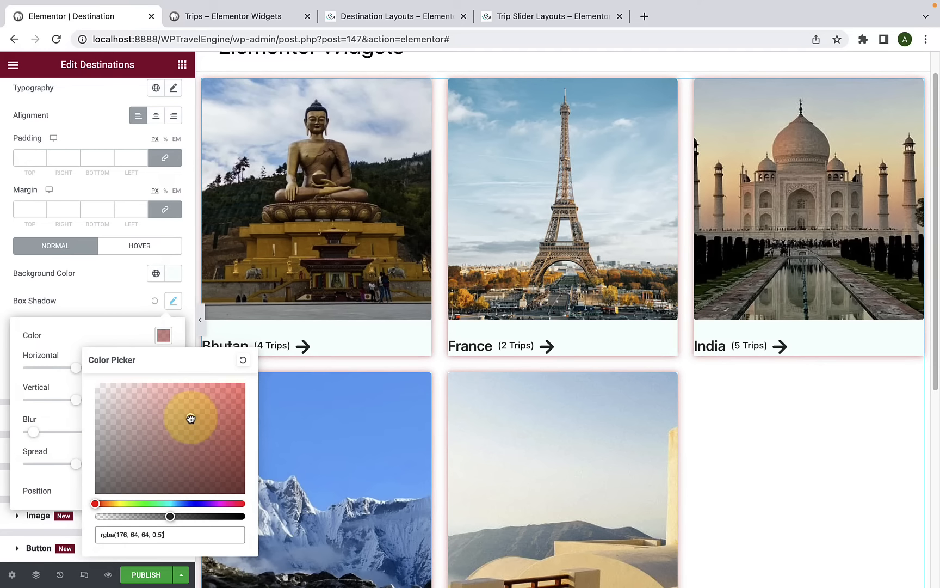
pyautogui.click(53, 364)
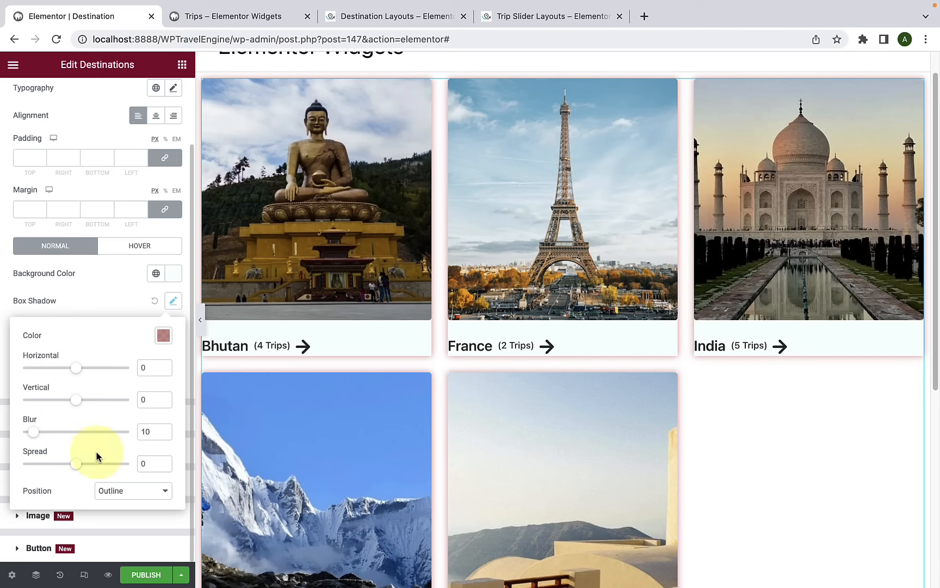
pyautogui.click(144, 495)
pyautogui.click(128, 491)
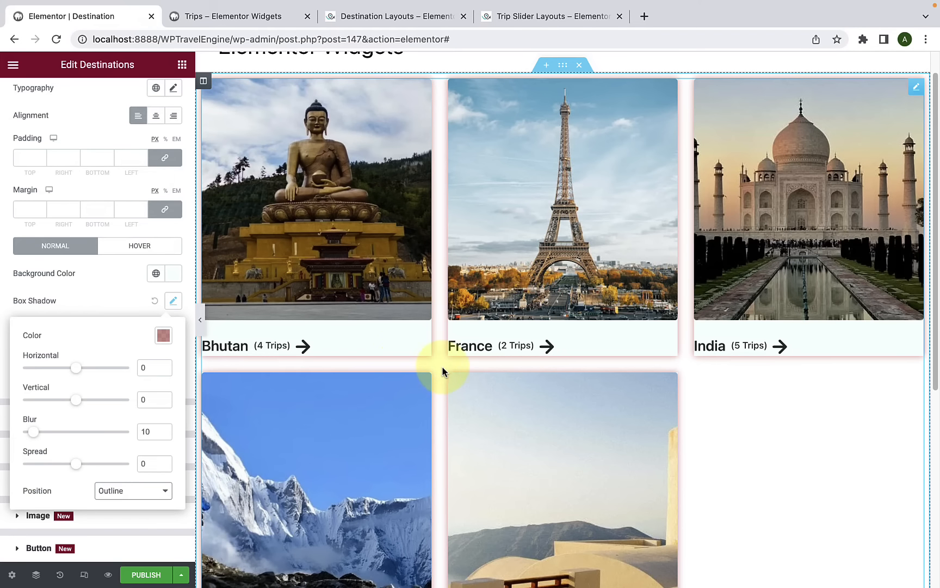
pyautogui.scroll(-3, 441, 366)
pyautogui.scroll(3, 435, 411)
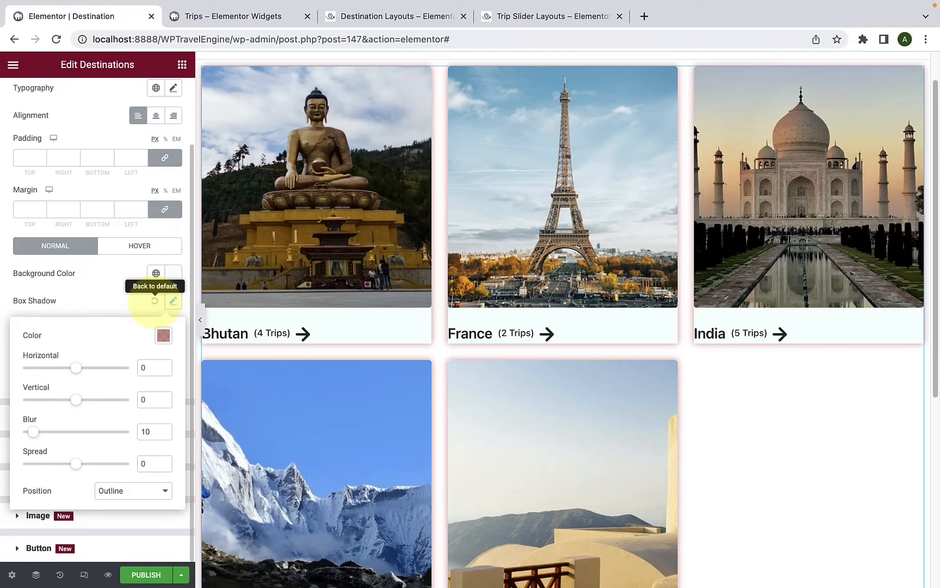
pyautogui.click(155, 300)
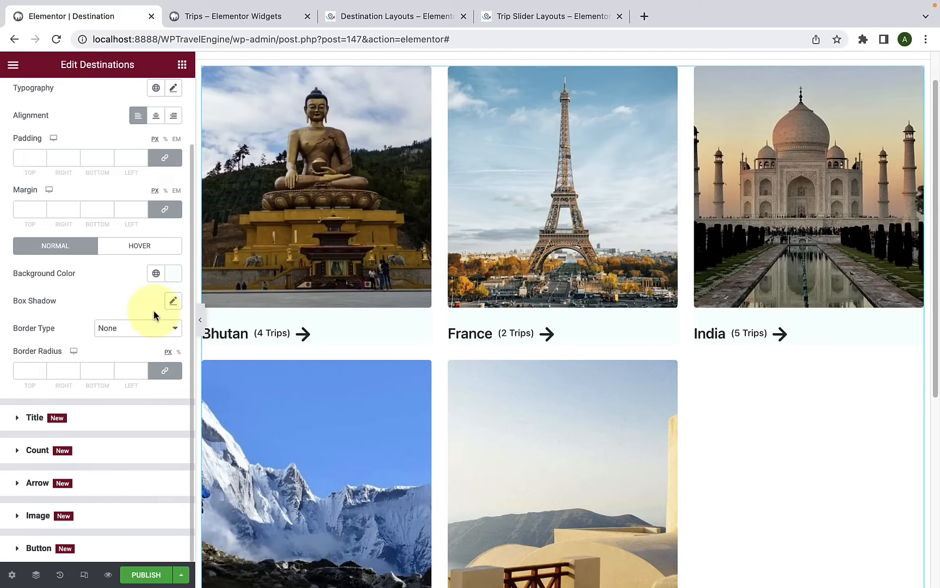
# Step: Give the destination cards a solid border with a 6 px border radius on all corners
pyautogui.click(133, 328)
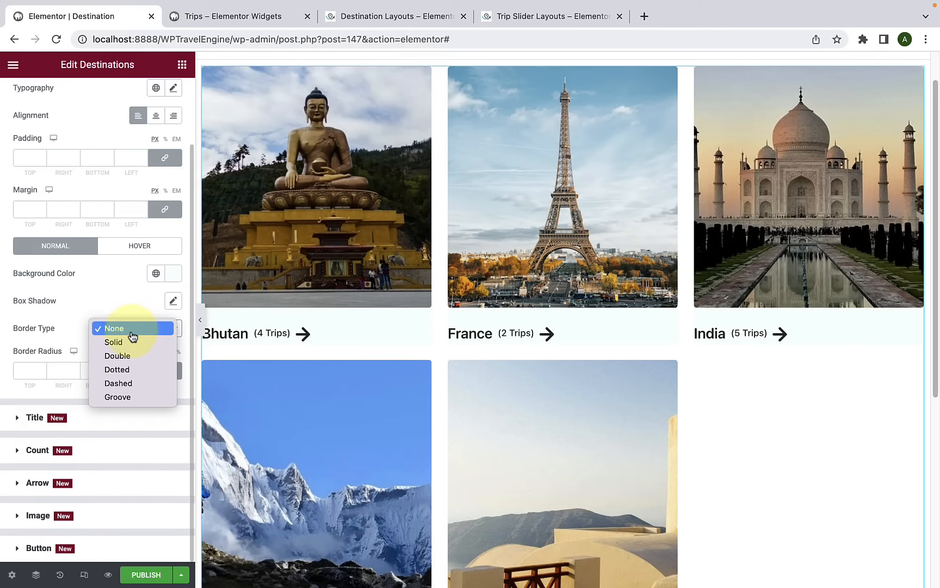
pyautogui.click(132, 341)
pyautogui.scroll(1, 318, 360)
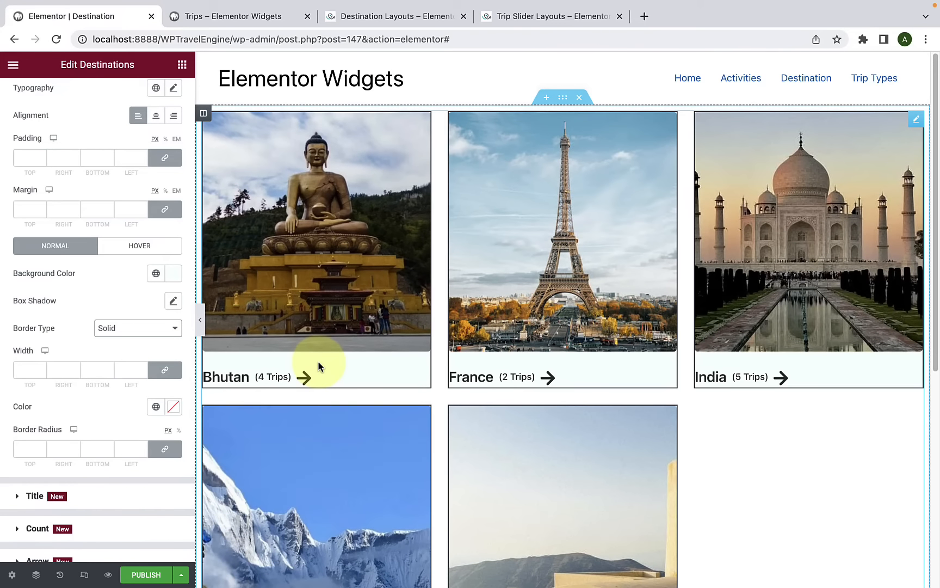
pyautogui.moveTo(270, 417)
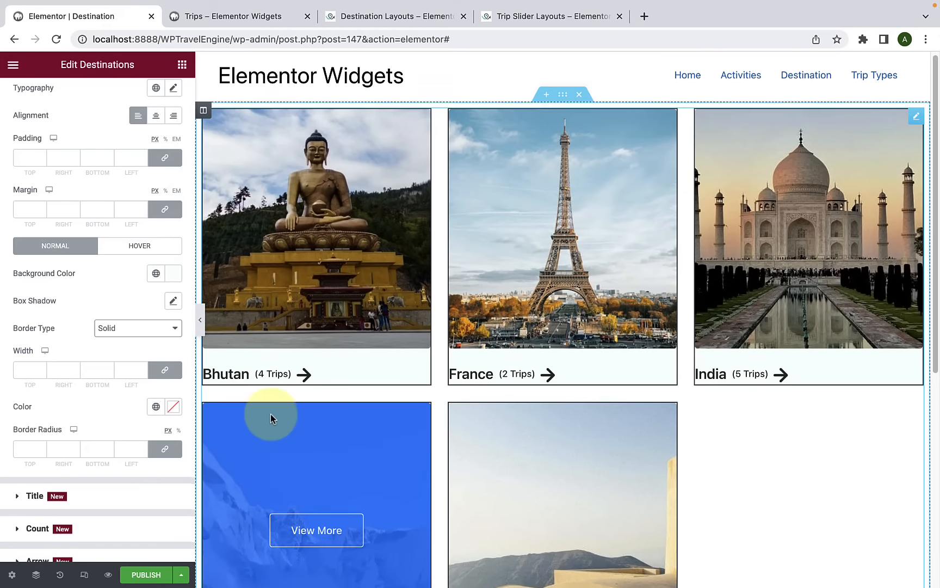
pyautogui.scroll(-1, 271, 416)
pyautogui.scroll(-1, 38, 408)
pyautogui.click(33, 414)
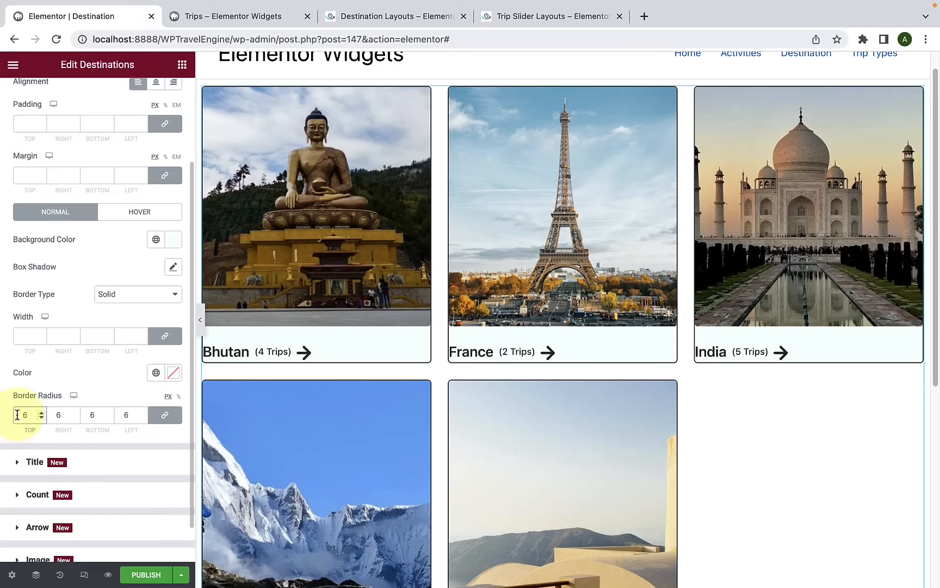
pyautogui.scroll(-2, 436, 370)
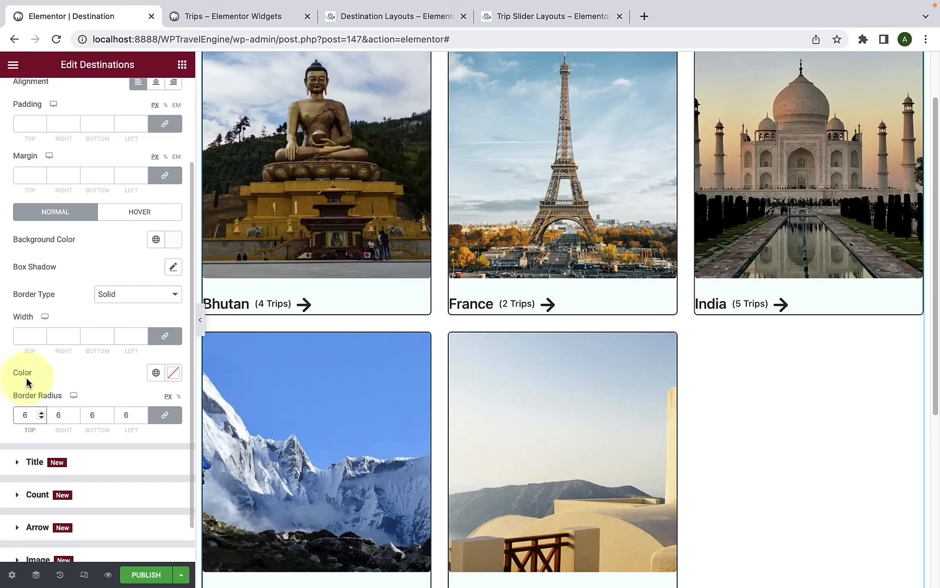
# Step: Try red #FF0303 and a blue as the card border color, and restore the default color
pyautogui.click(173, 373)
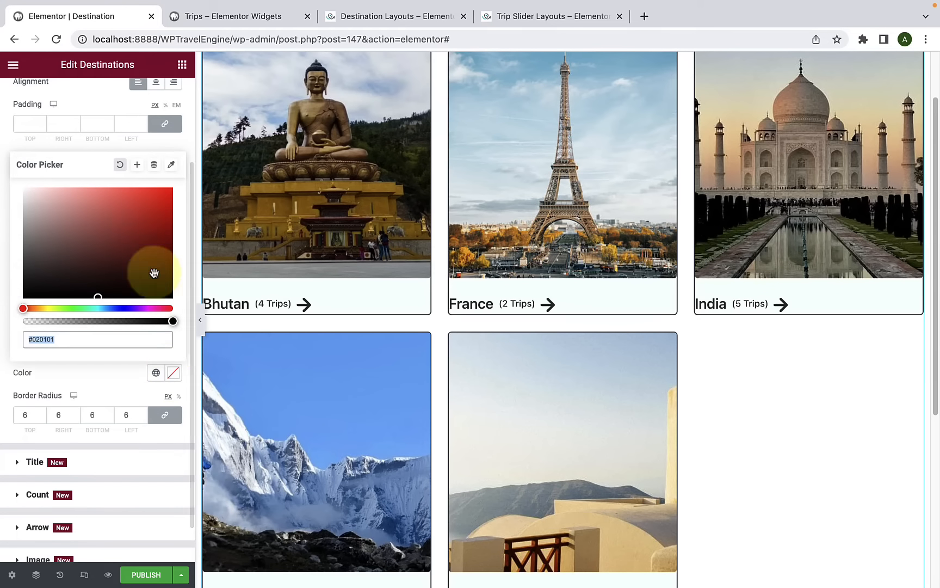
pyautogui.moveTo(154, 273)
pyautogui.mouseDown()
pyautogui.moveTo(151, 235)
pyautogui.moveTo(170, 172)
pyautogui.mouseUp()
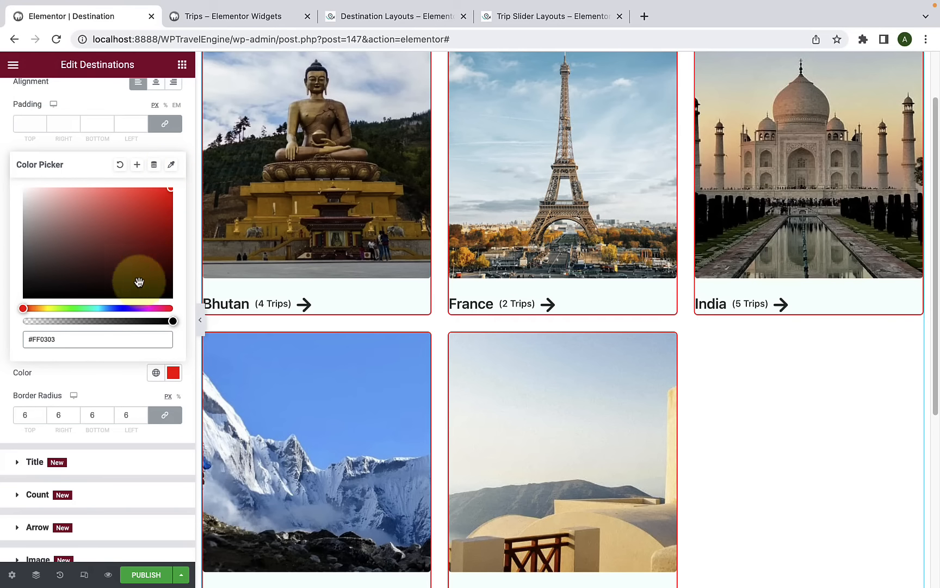
pyautogui.click(116, 308)
pyautogui.click(120, 165)
pyautogui.click(149, 340)
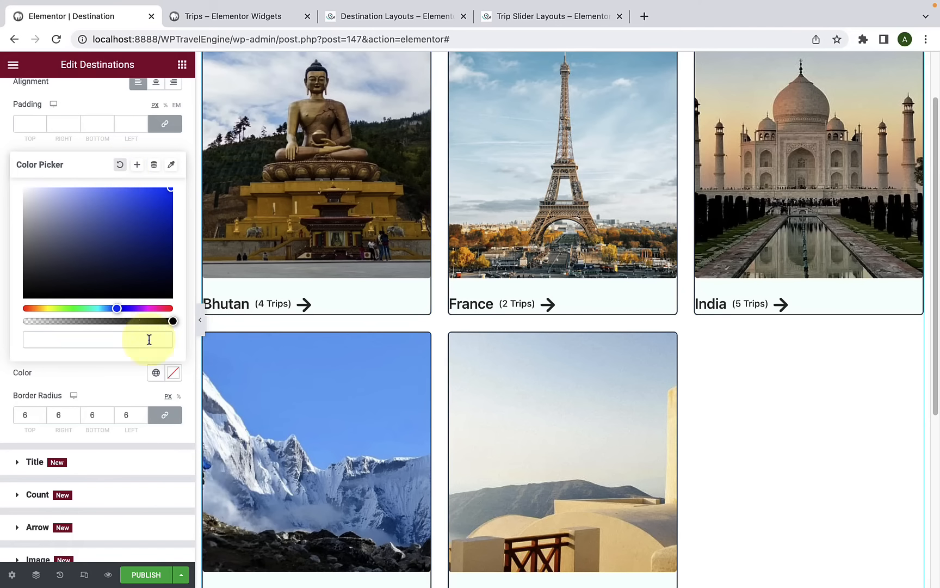
pyautogui.click(130, 385)
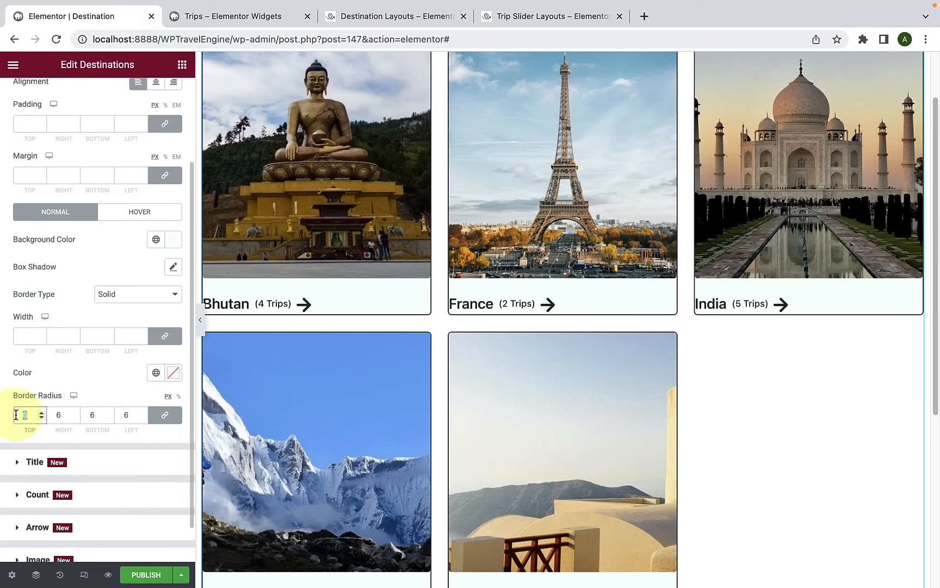
# Step: Remove the border and its corner radius from the normal-state destination cards, and show the cards' hover-state settings
pyautogui.click(163, 294)
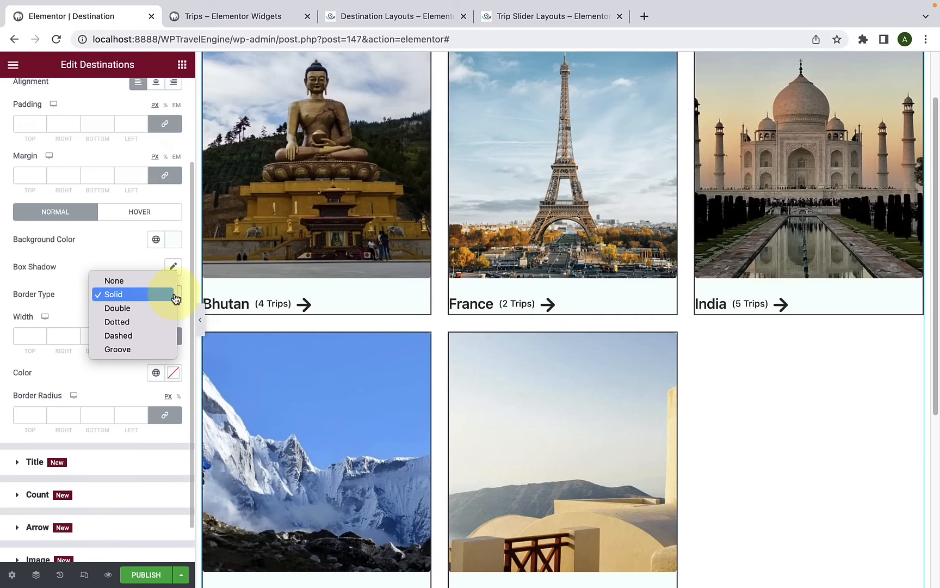
pyautogui.click(143, 283)
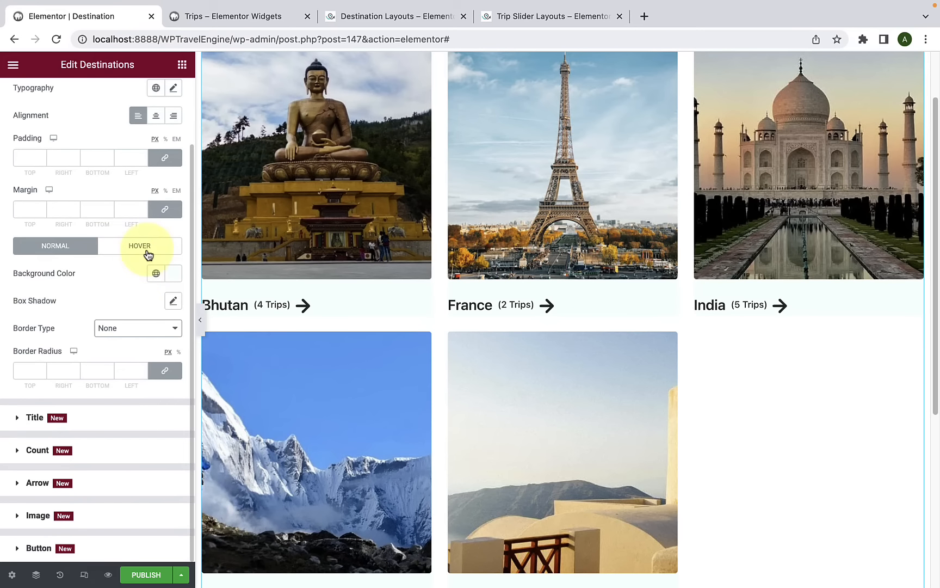
pyautogui.click(147, 254)
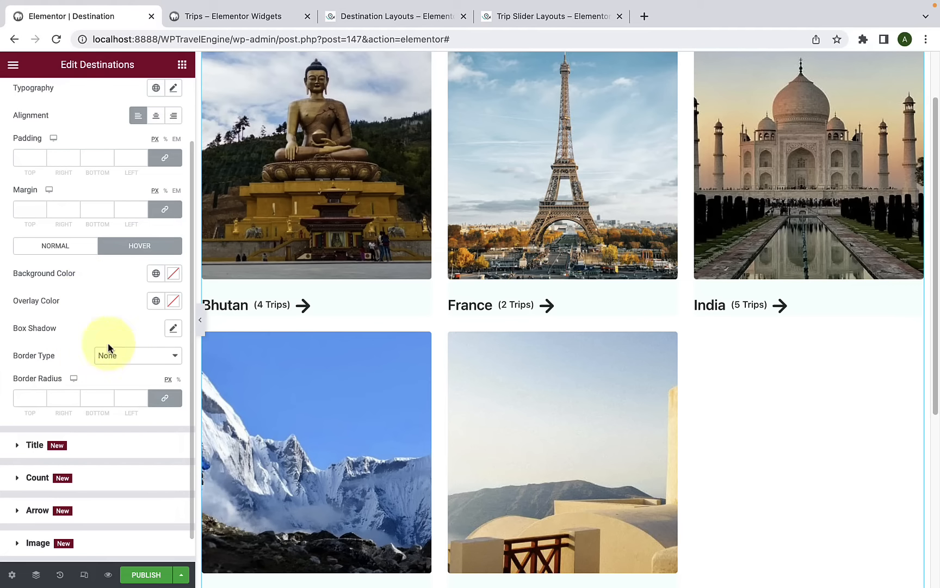
pyautogui.scroll(1, 136, 359)
pyautogui.scroll(-2, 136, 359)
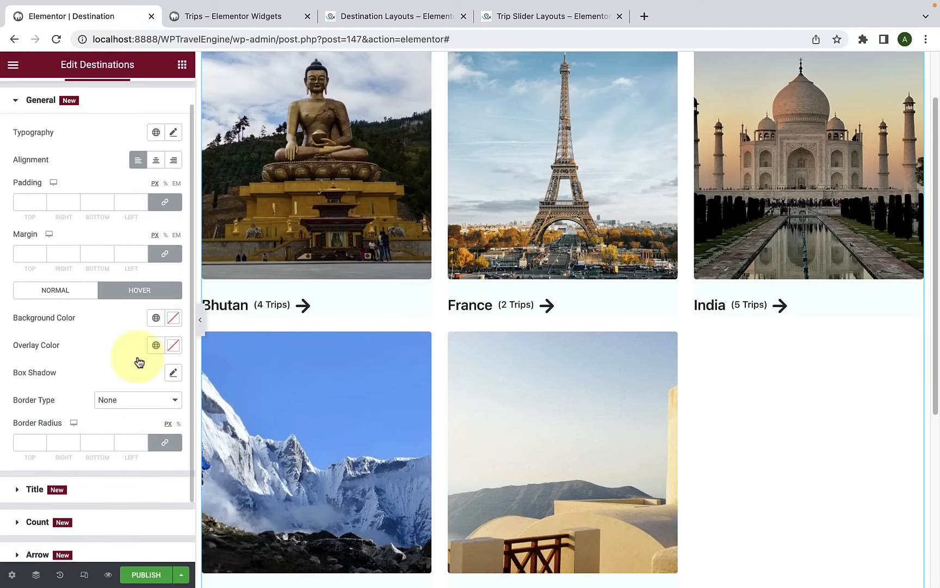
pyautogui.scroll(1, 348, 344)
pyautogui.scroll(2, 349, 344)
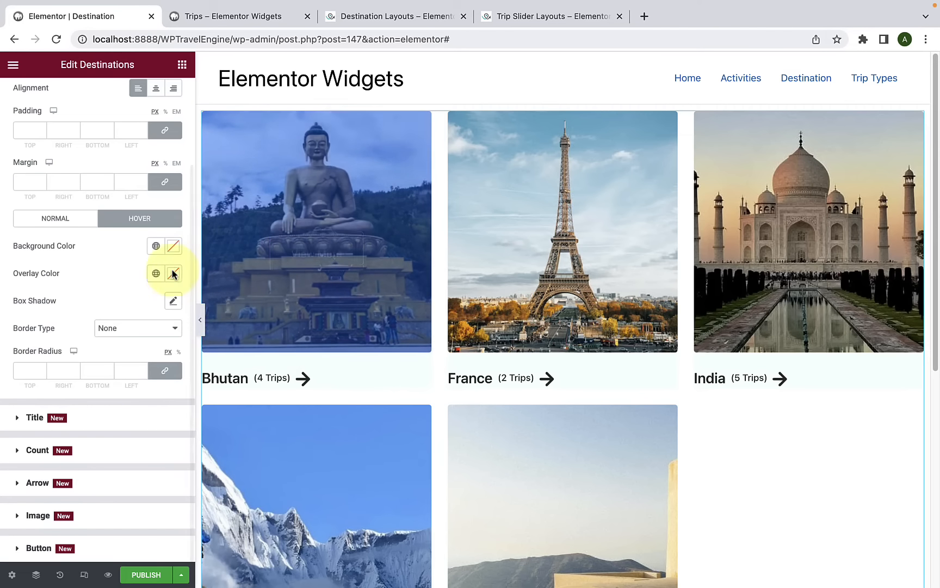
# Step: Try light blue #BEF3FF as the hover background color of the destination cards, and clear it back to default
pyautogui.click(174, 246)
pyautogui.moveTo(152, 313)
pyautogui.mouseDown()
pyautogui.moveTo(72, 316)
pyautogui.moveTo(107, 296)
pyautogui.moveTo(78, 294)
pyautogui.mouseUp()
pyautogui.click(102, 414)
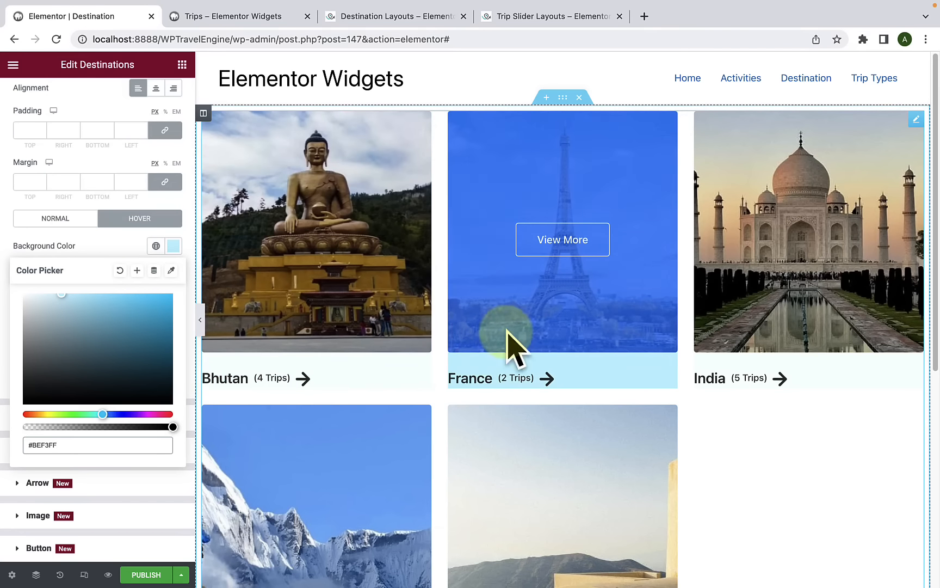
pyautogui.scroll(-4, 357, 476)
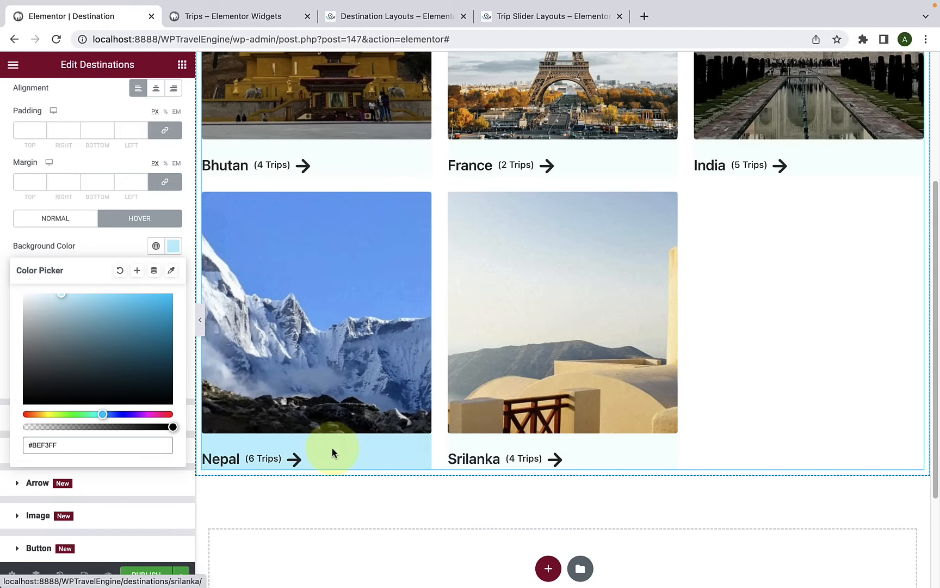
pyautogui.click(120, 271)
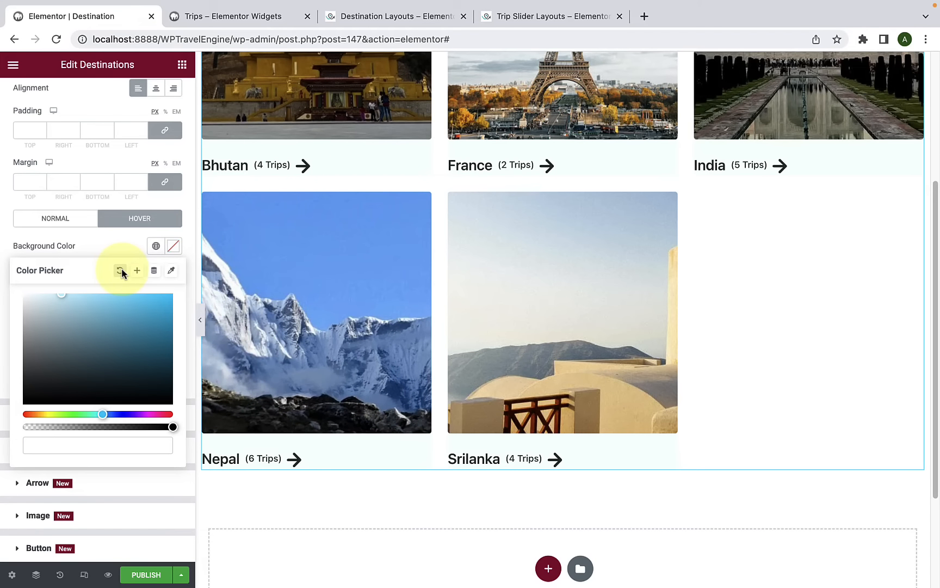
pyautogui.click(117, 244)
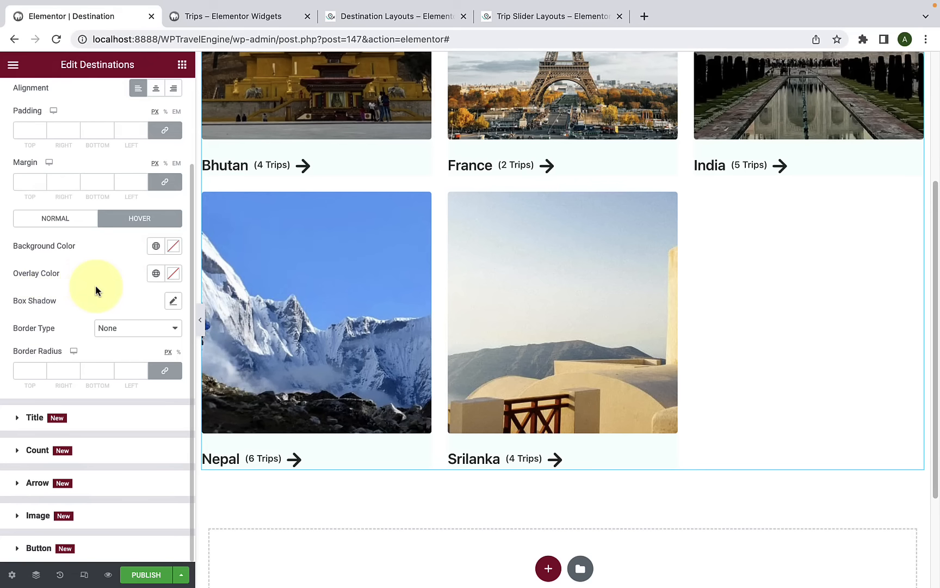
# Step: Try pale pink #FFEDED and grey #AEA4A4 as the hover overlay color on the destination cards, and clear the color
pyautogui.scroll(4, 276, 351)
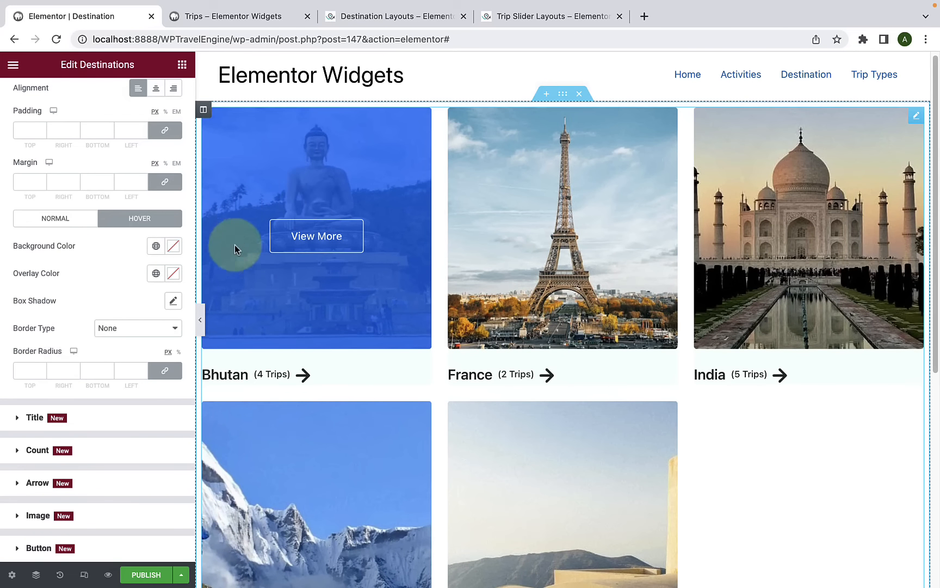
pyautogui.click(172, 273)
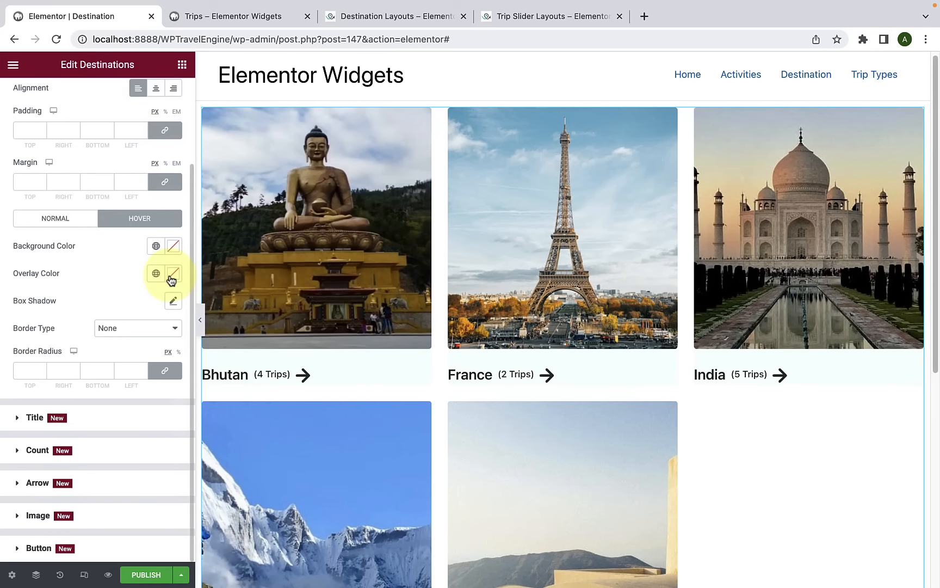
pyautogui.moveTo(54, 340); pyautogui.dragTo(45, 330)
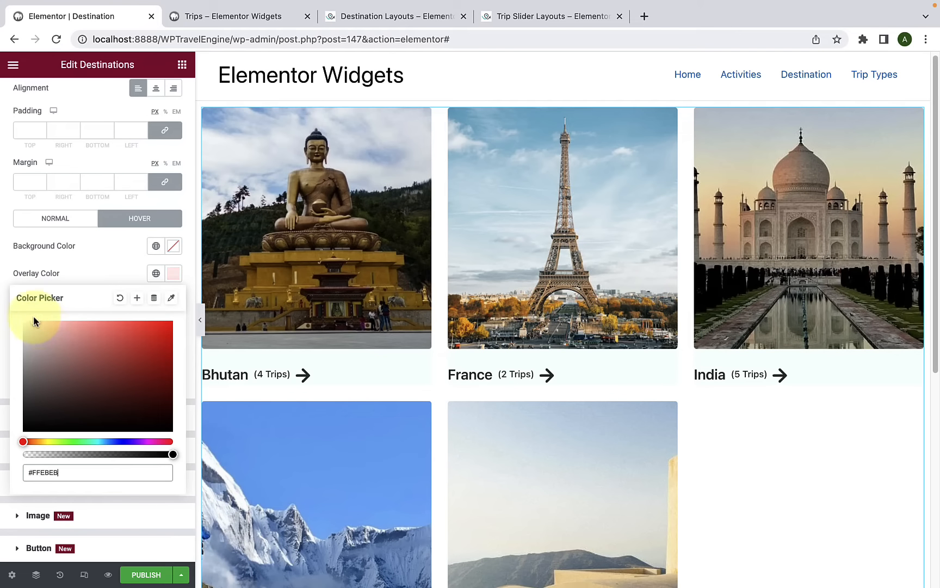
pyautogui.moveTo(328, 289)
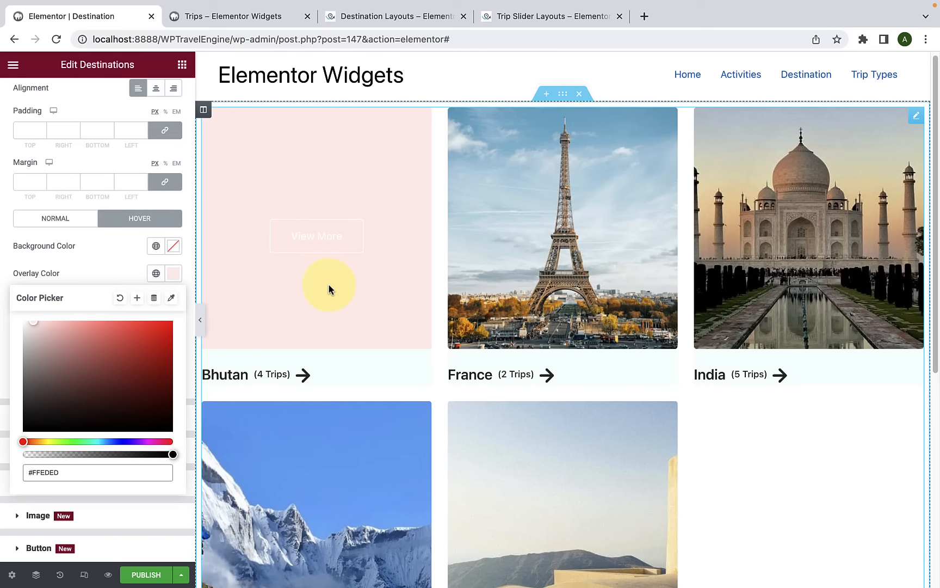
pyautogui.moveTo(34, 322); pyautogui.dragTo(31, 357)
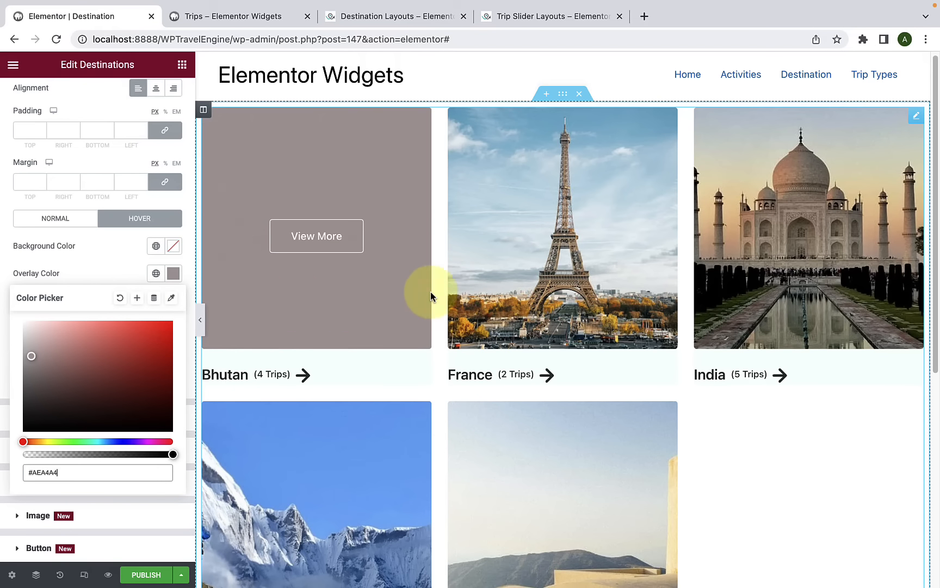
pyautogui.moveTo(602, 283)
pyautogui.scroll(-1, 381, 479)
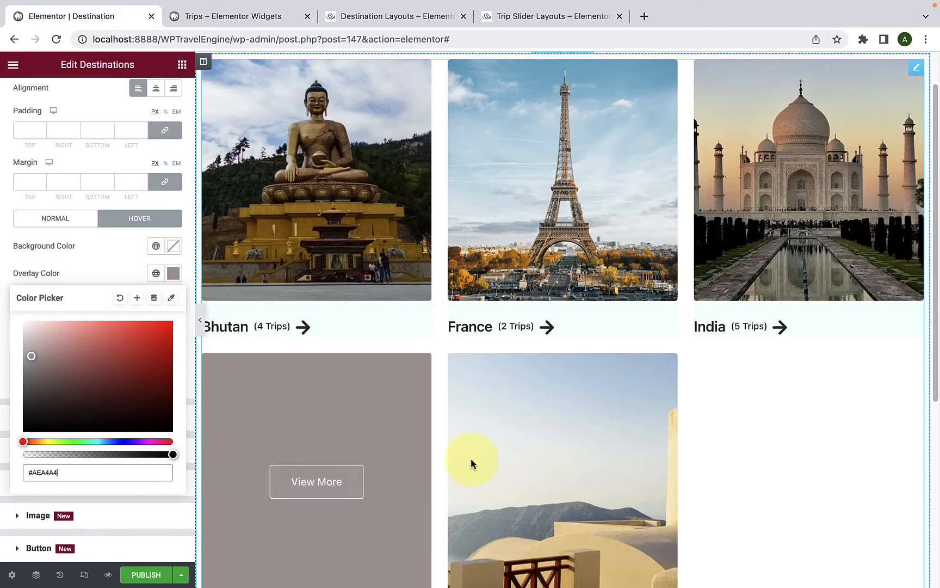
pyautogui.scroll(1, 291, 413)
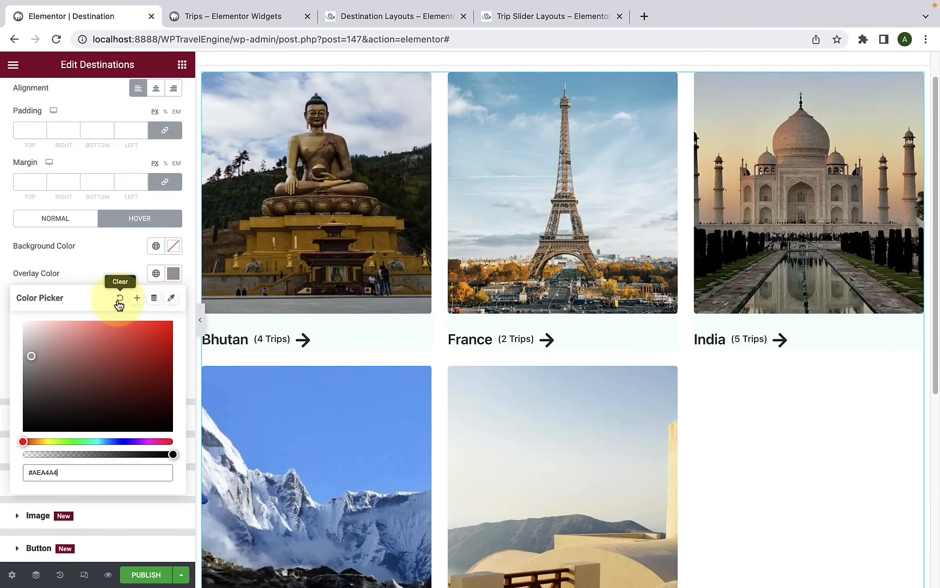
pyautogui.click(119, 299)
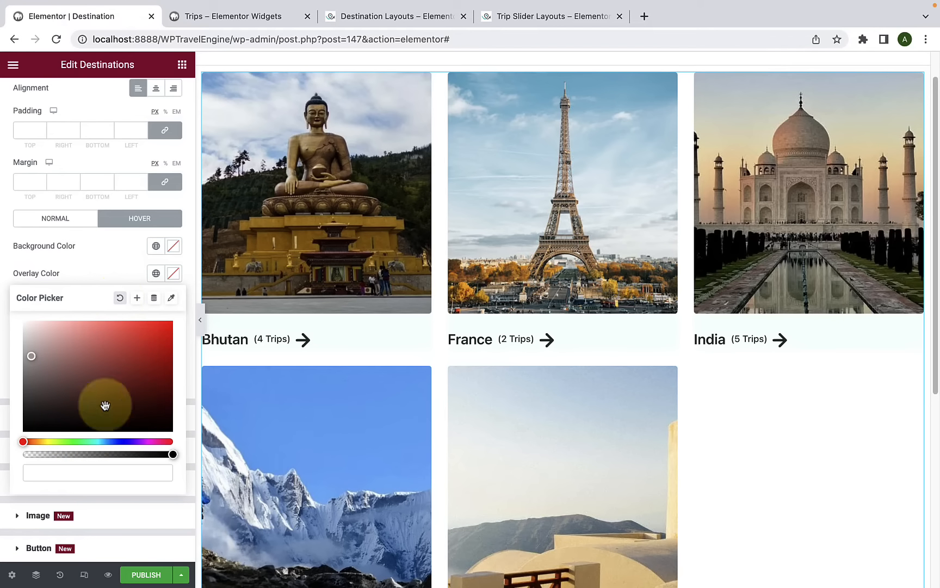
pyautogui.click(68, 474)
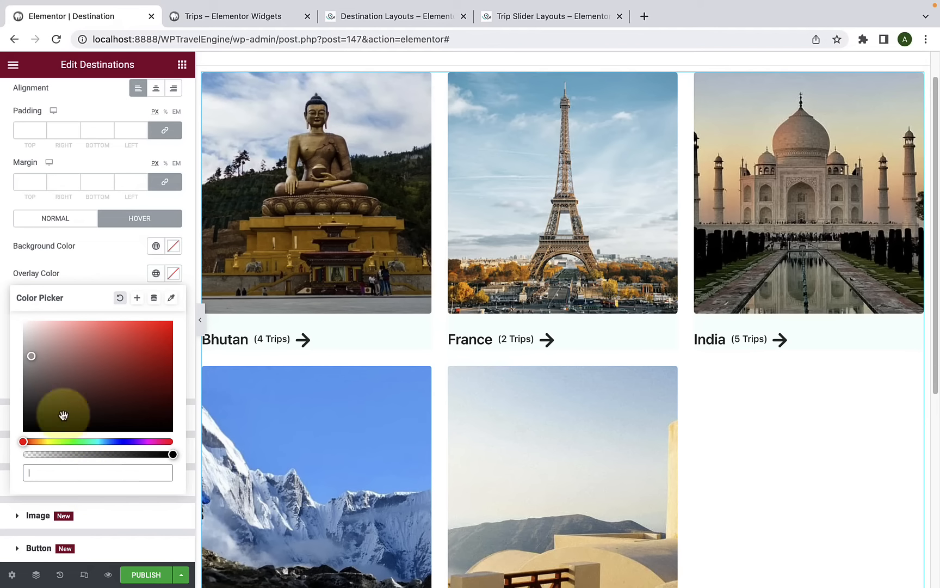
pyautogui.click(98, 274)
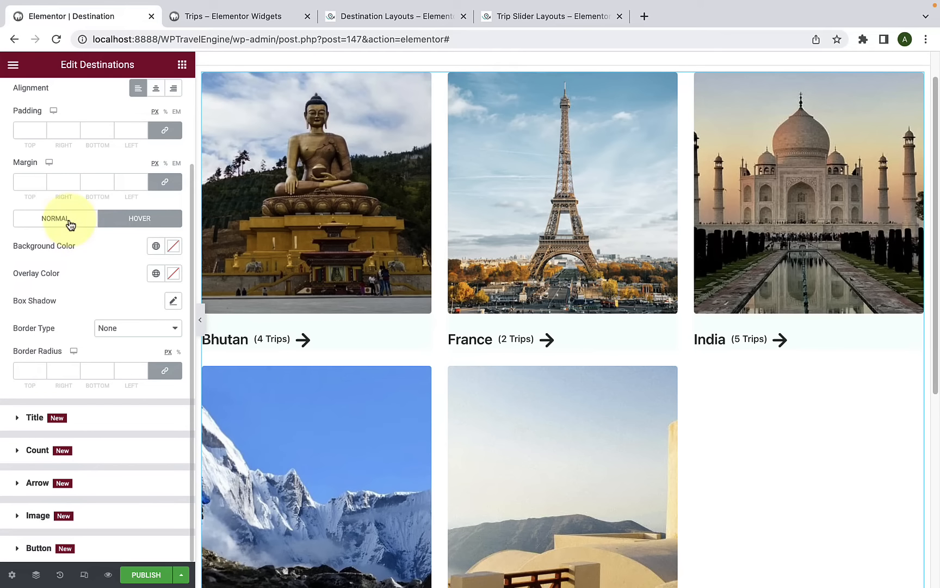
# Step: Look over the cards' remaining hover options, and open the hover-state style settings of the destination titles
pyautogui.scroll(1, 87, 220)
pyautogui.scroll(-1, 82, 354)
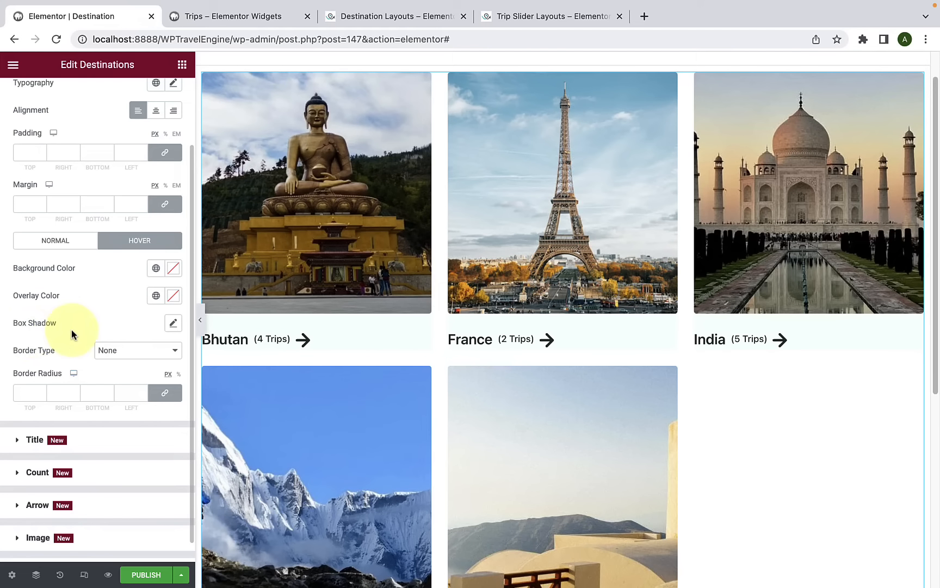
pyautogui.scroll(-1, 75, 354)
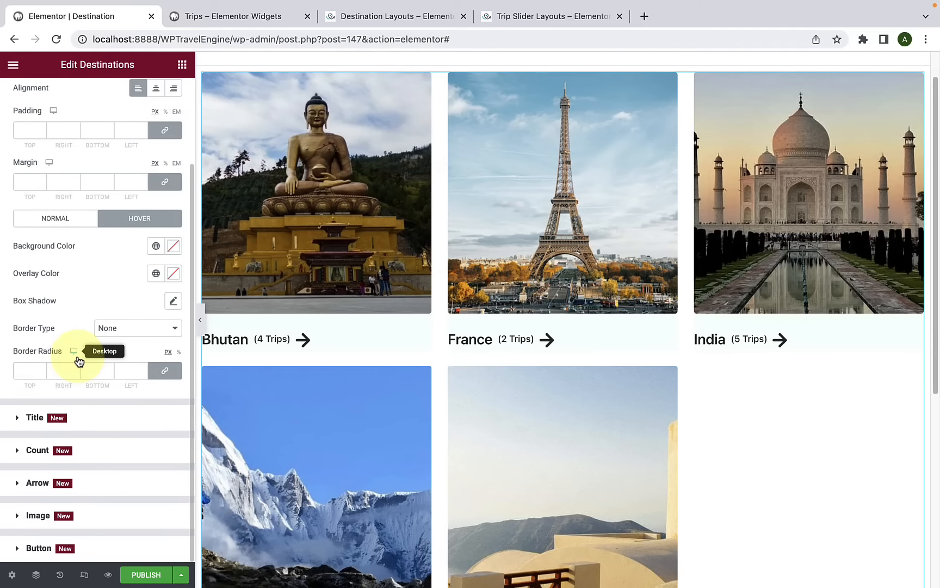
pyautogui.click(79, 419)
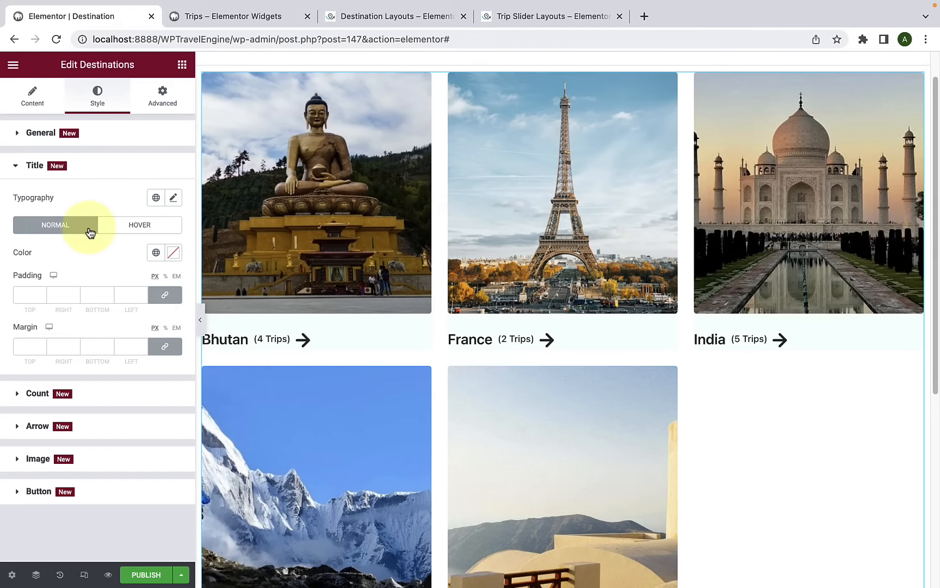
pyautogui.click(135, 232)
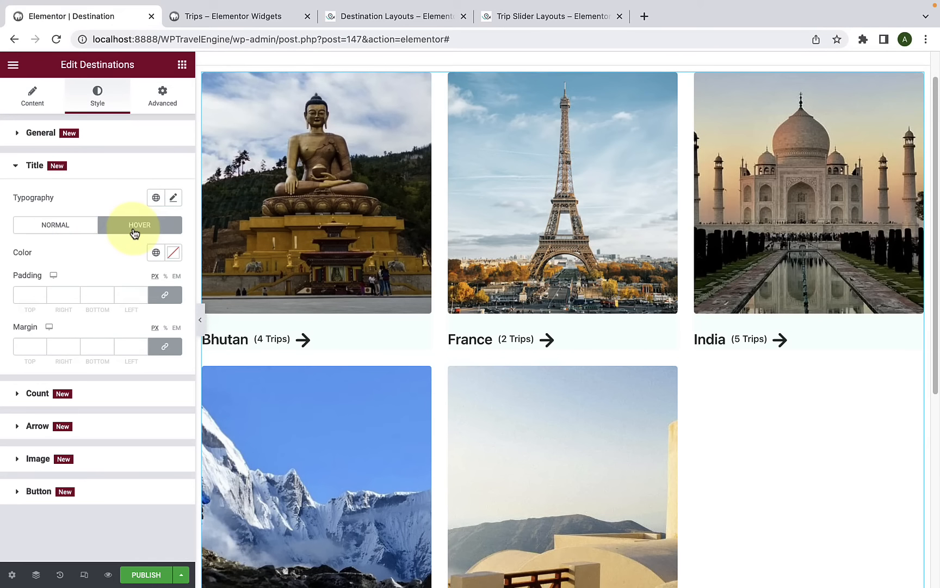
# Step: Set the font family of the destinations' trip count text to ABeeZee
pyautogui.click(52, 233)
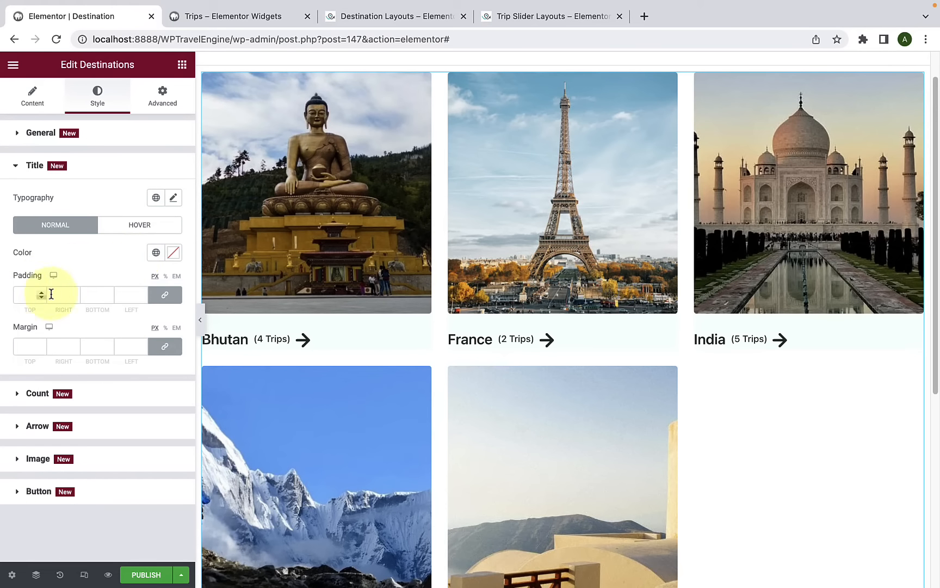
pyautogui.click(37, 393)
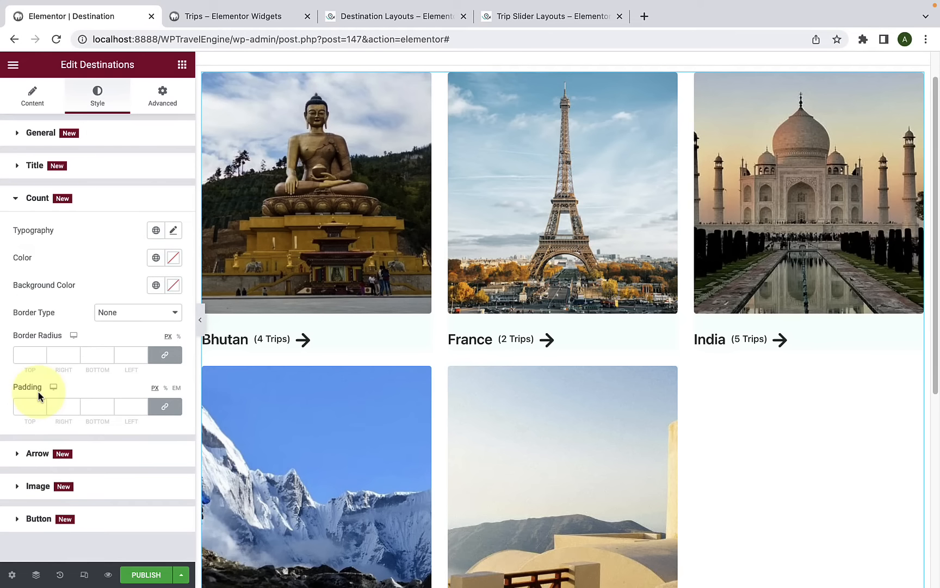
pyautogui.click(173, 234)
pyautogui.click(133, 291)
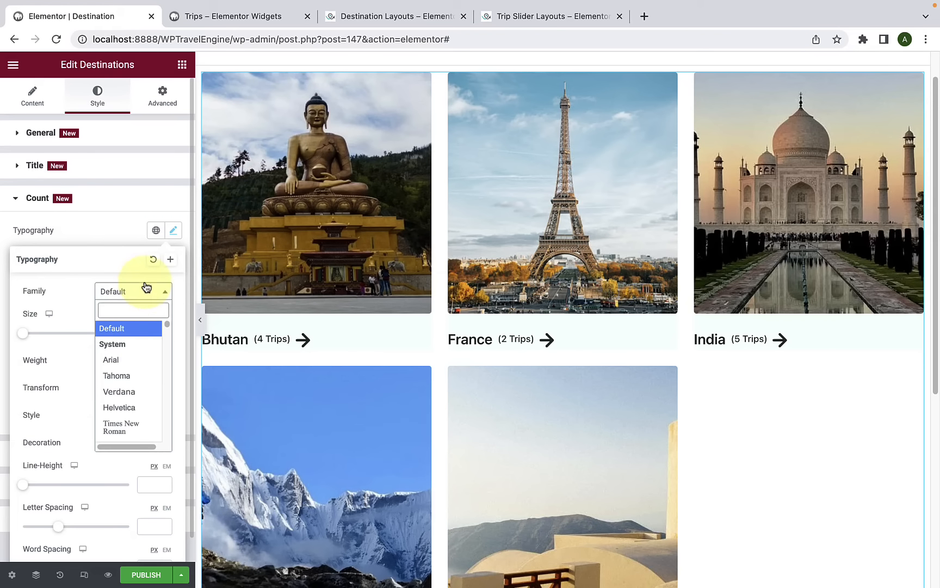
pyautogui.scroll(-3, 126, 386)
pyautogui.click(127, 397)
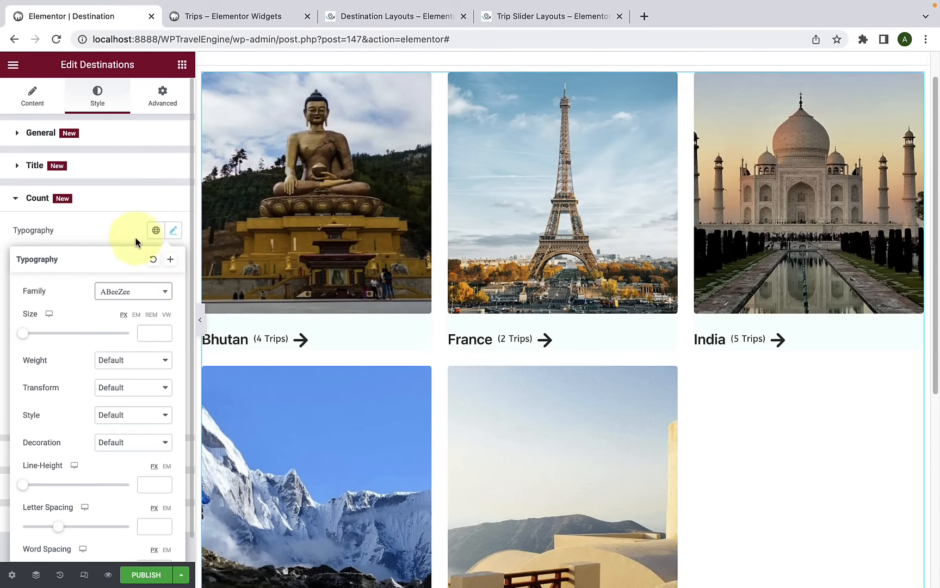
pyautogui.click(113, 223)
# Step: Set the trip count's text color to bright blue, #1604FF
pyautogui.click(173, 263)
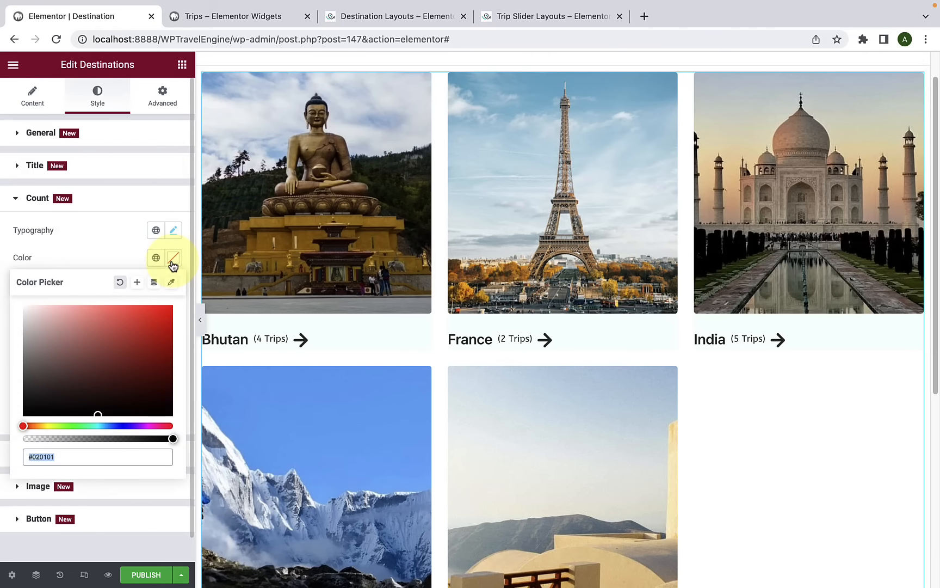
pyautogui.moveTo(130, 426); pyautogui.dragTo(125, 426)
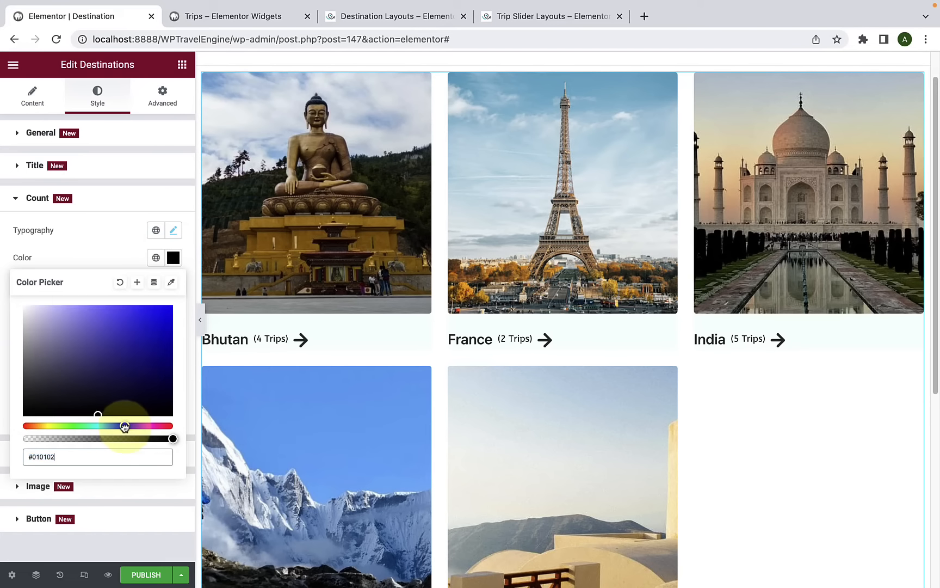
pyautogui.click(164, 325)
pyautogui.moveTo(167, 298); pyautogui.dragTo(209, 323)
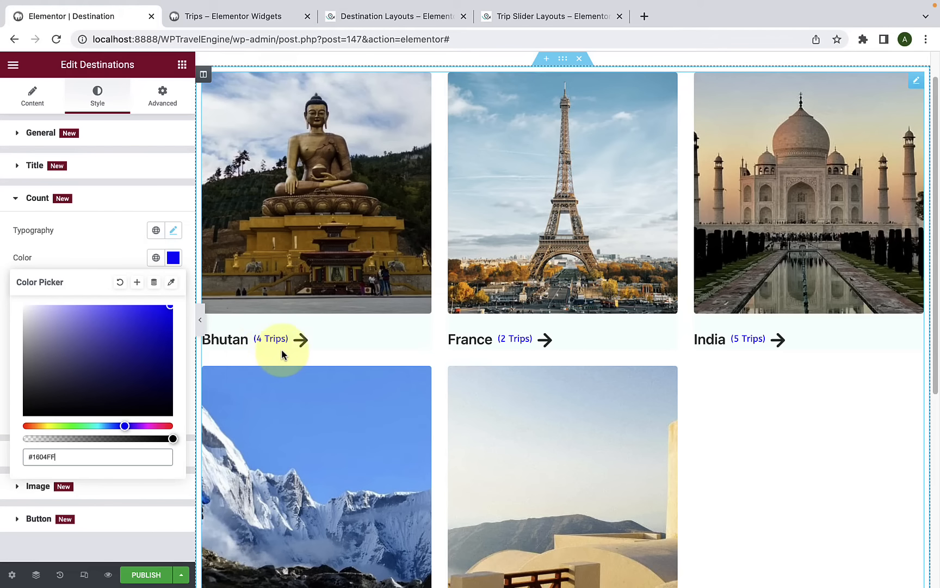
pyautogui.click(98, 234)
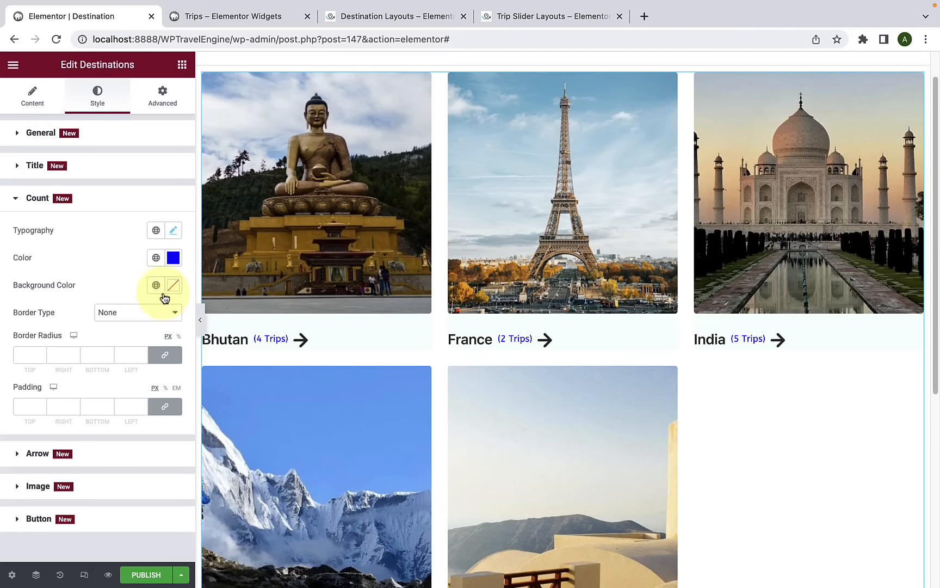
# Step: Try a light pink background color, #FFE8E8, on the trip count and reset it to the default
pyautogui.click(173, 285)
pyautogui.moveTo(120, 394)
pyautogui.mouseDown()
pyautogui.moveTo(86, 360)
pyautogui.moveTo(95, 341)
pyautogui.moveTo(40, 313)
pyautogui.mouseUp()
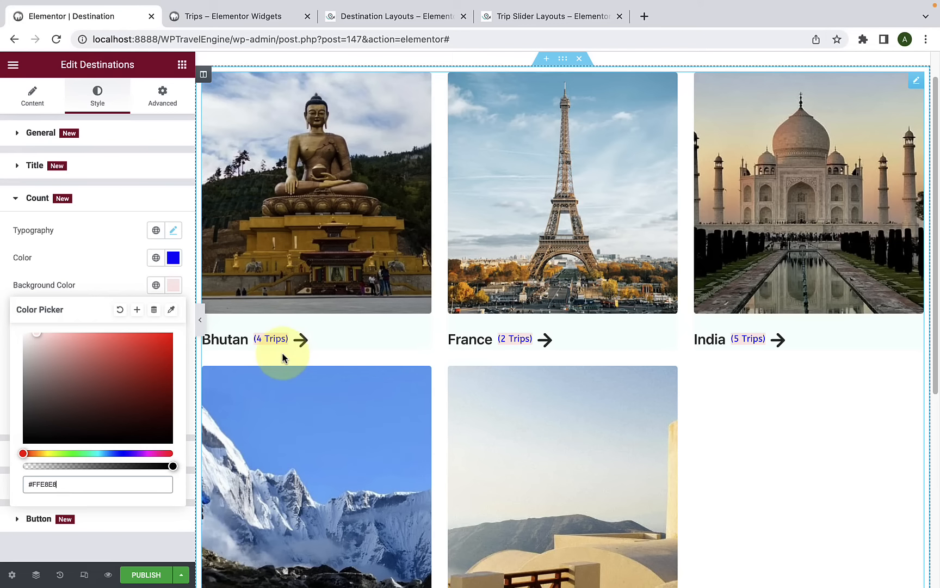
pyautogui.click(121, 311)
pyautogui.click(101, 272)
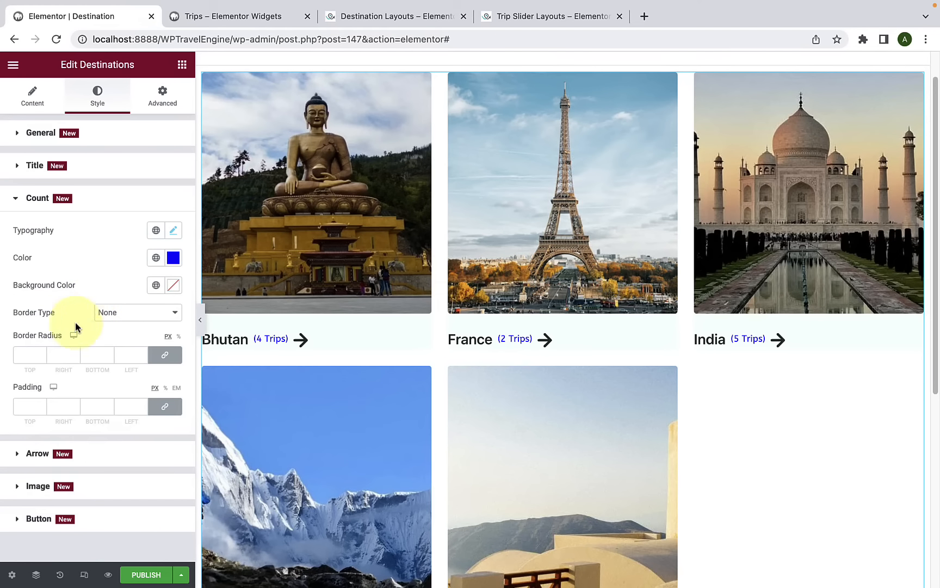
# Step: Try the Double, Dashed and Groove border types on the trip count, and return the border to None
pyautogui.click(142, 314)
pyautogui.click(131, 342)
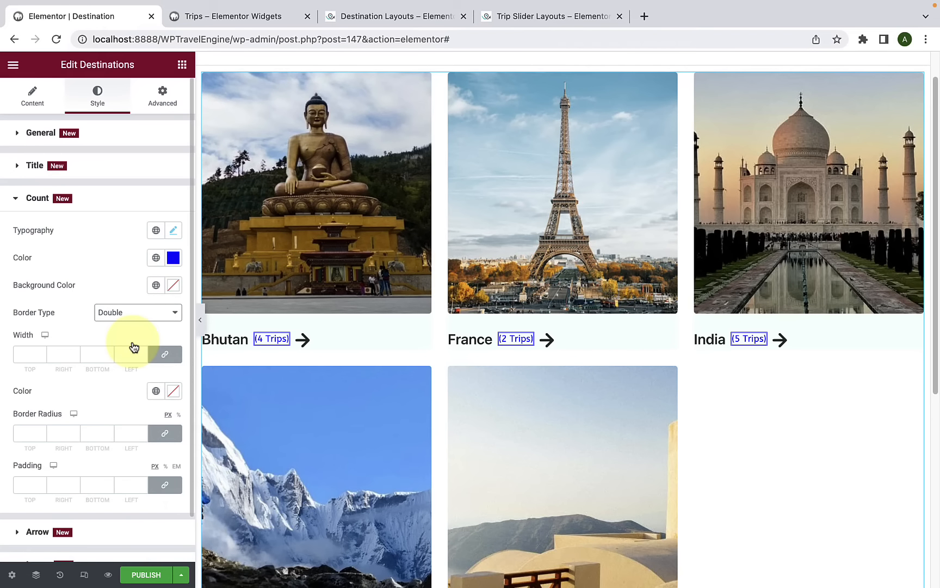
pyautogui.click(146, 314)
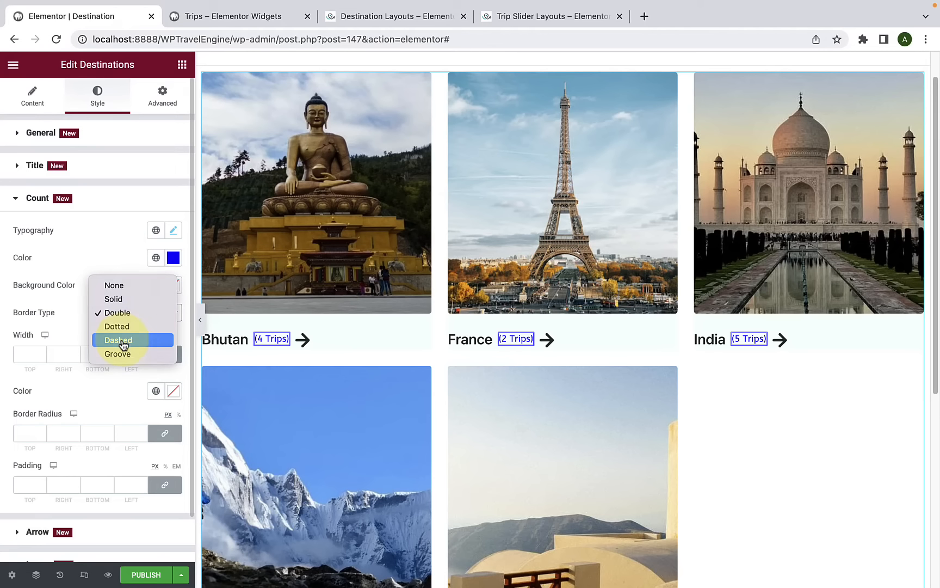
pyautogui.click(123, 341)
pyautogui.click(145, 312)
pyautogui.click(127, 335)
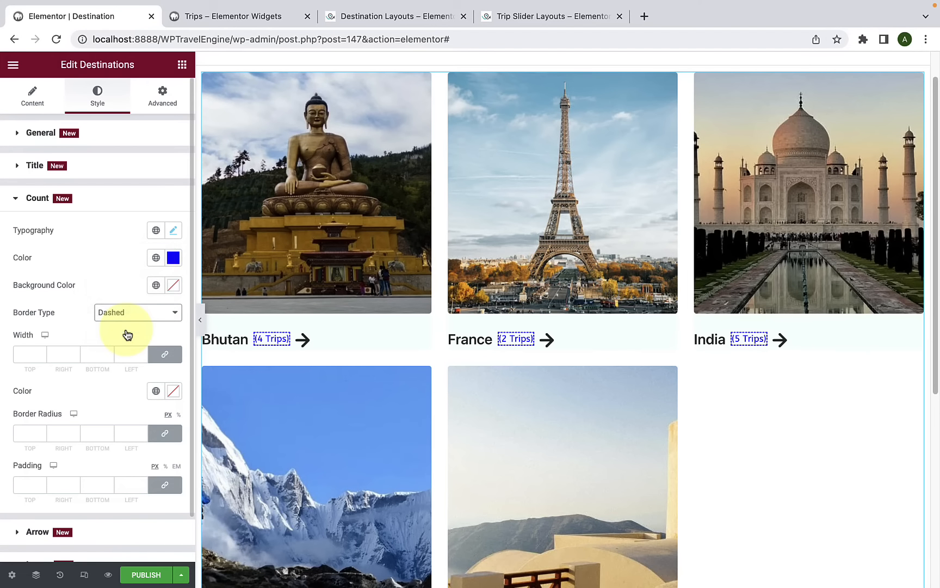
pyautogui.click(130, 313)
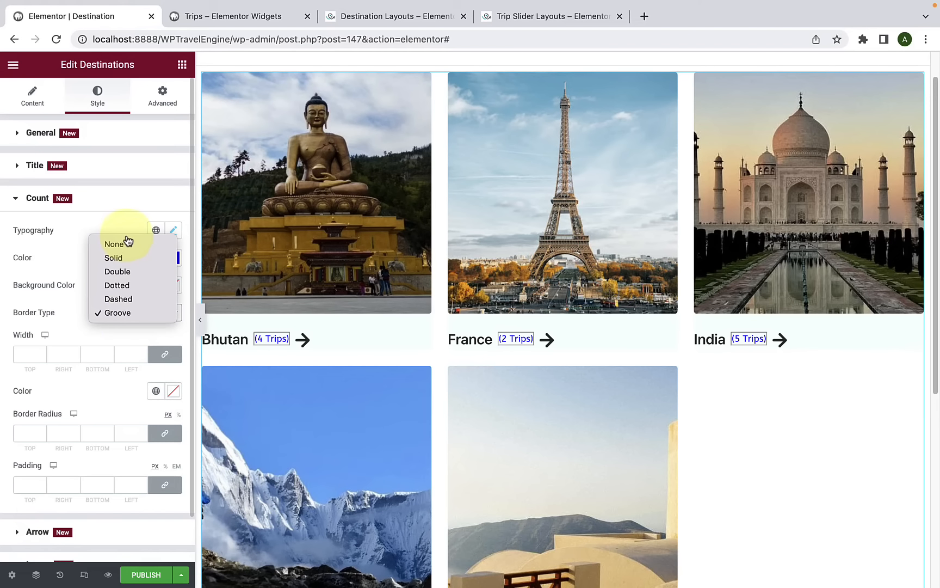
pyautogui.click(126, 247)
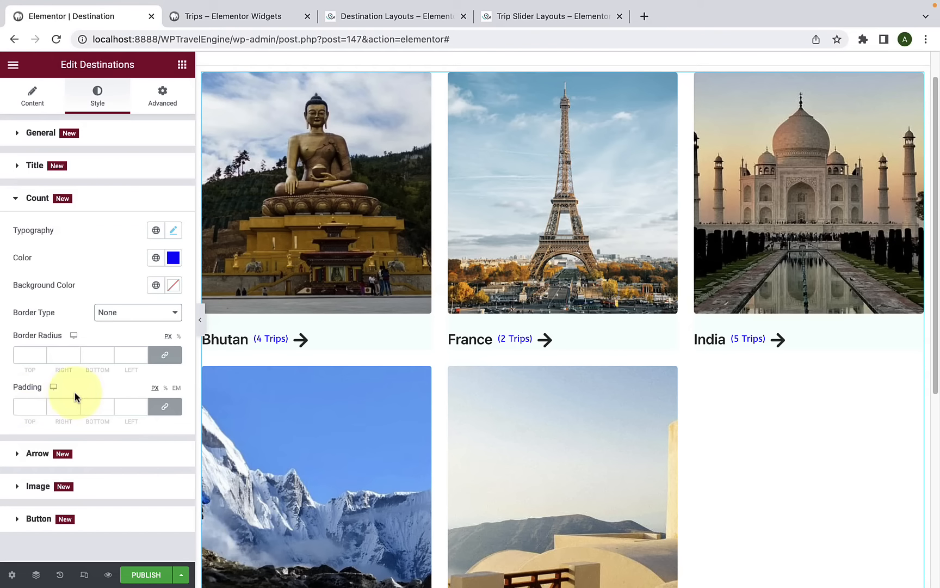
# Step: Disable the arrows beside the destination titles and enable them again
pyautogui.click(37, 453)
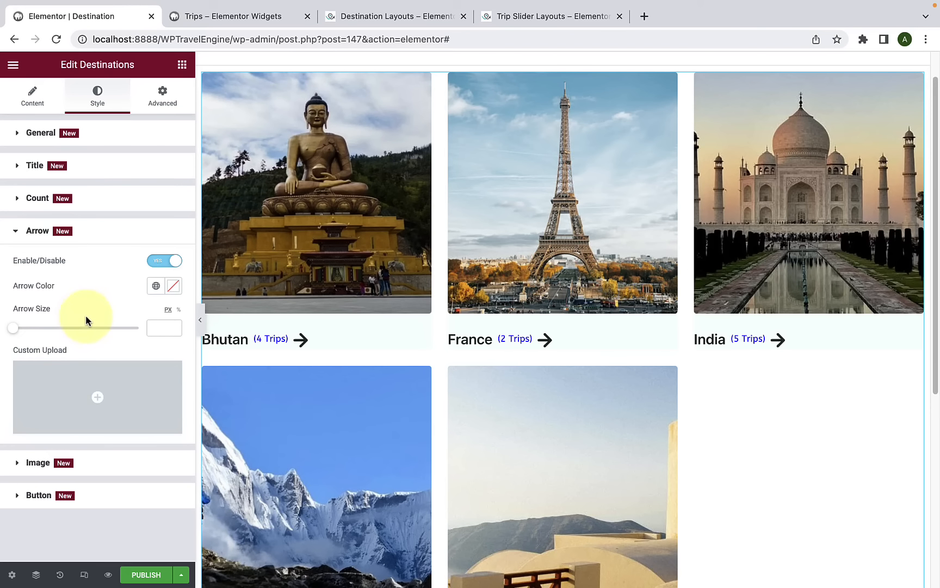
pyautogui.click(167, 265)
pyautogui.click(170, 264)
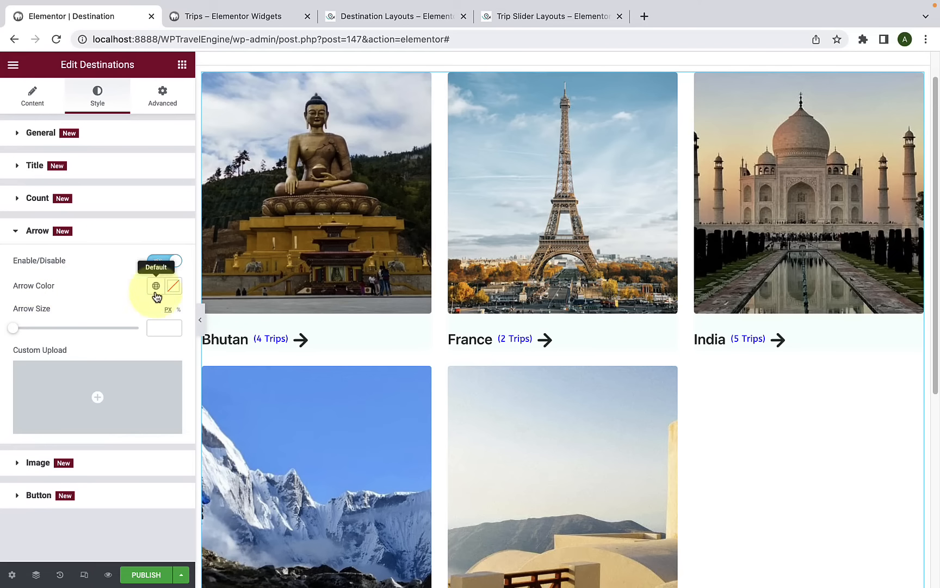
# Step: Try red and green as the arrow color, and reset the arrow color to its default
pyautogui.click(173, 287)
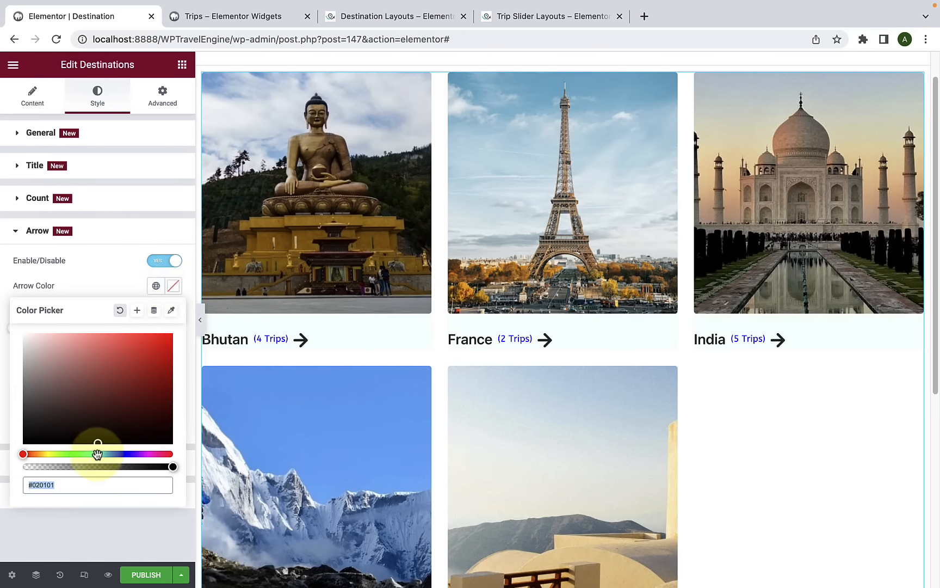
pyautogui.click(158, 357)
pyautogui.moveTo(115, 453); pyautogui.dragTo(172, 440)
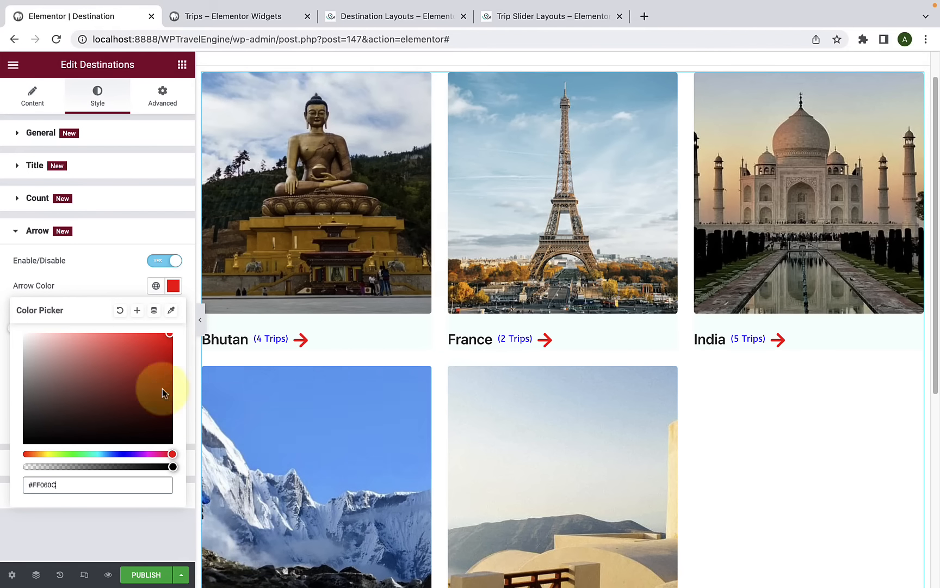
pyautogui.moveTo(172, 450); pyautogui.dragTo(82, 442)
pyautogui.click(120, 310)
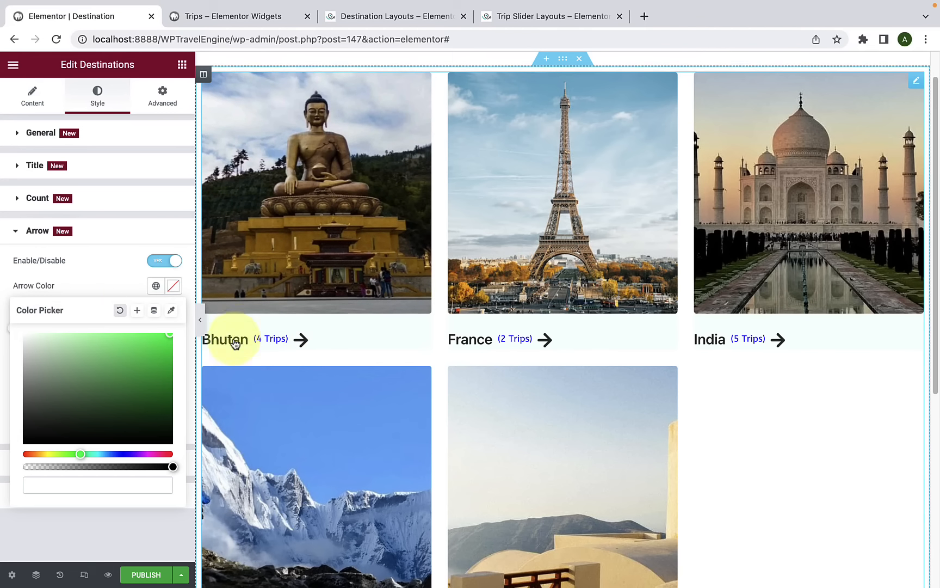
pyautogui.click(121, 288)
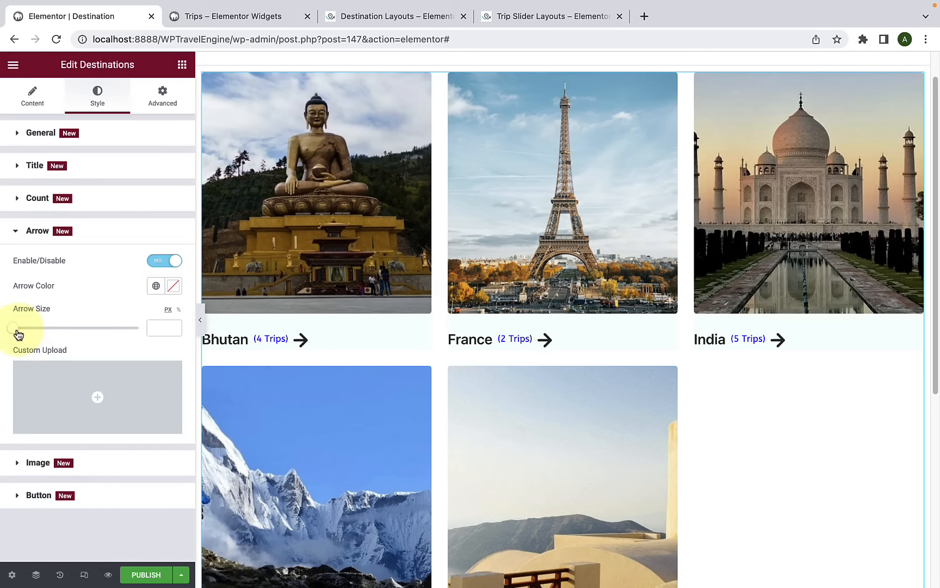
# Step: Set the size of the destination arrows to 20 px
pyautogui.moveTo(17, 330); pyautogui.dragTo(20, 329)
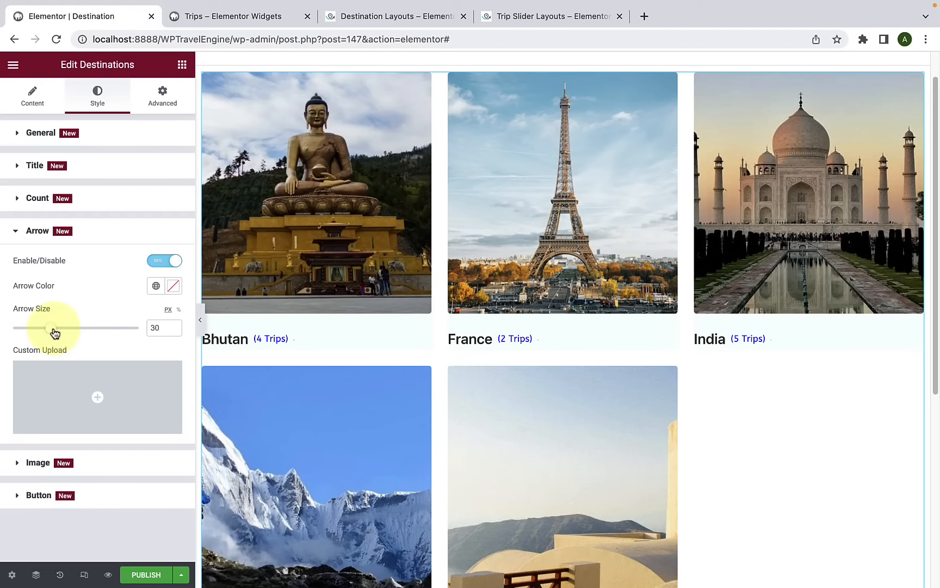
pyautogui.moveTo(54, 332); pyautogui.dragTo(42, 334)
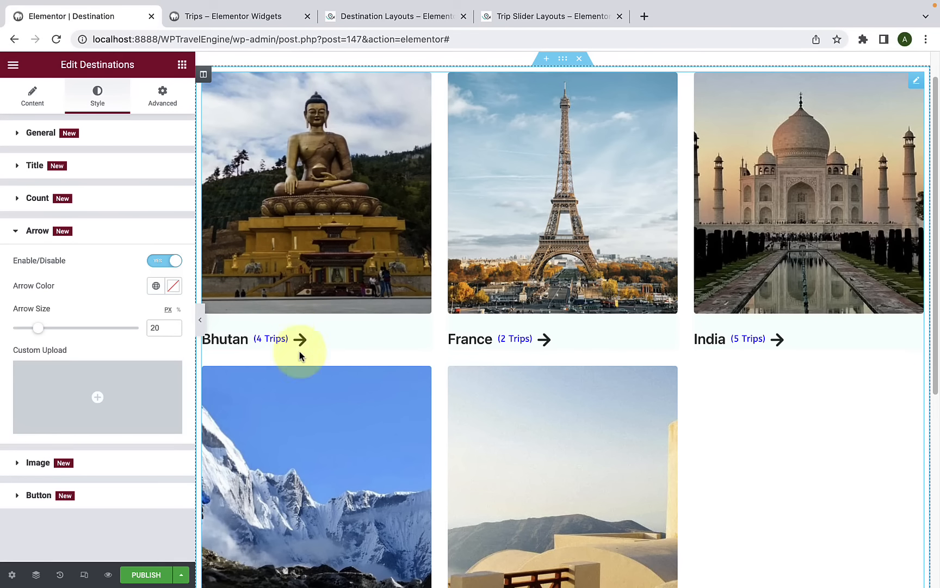
# Step: Try a circled right-arrow icon from the icon library as the custom arrow, and remove it again
pyautogui.moveTo(115, 405)
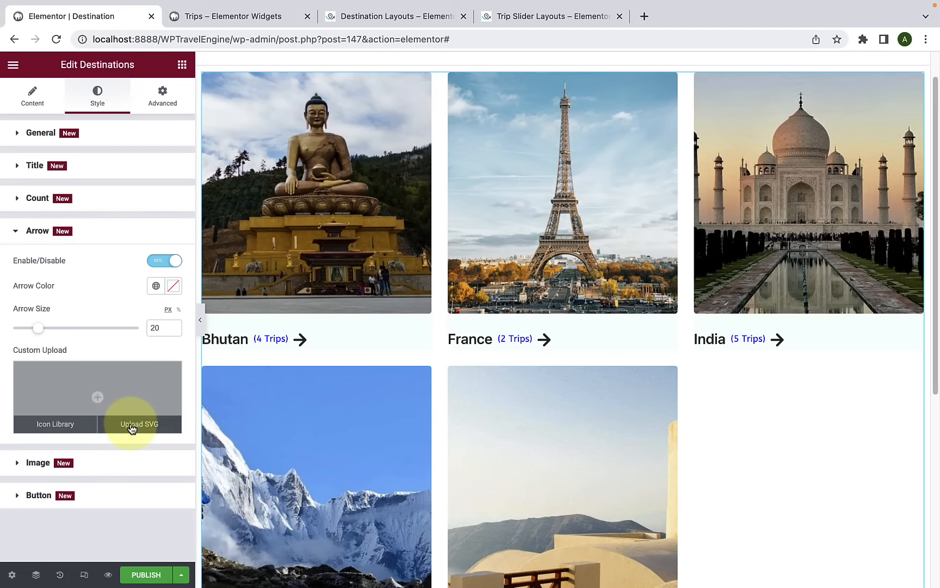
pyautogui.click(75, 424)
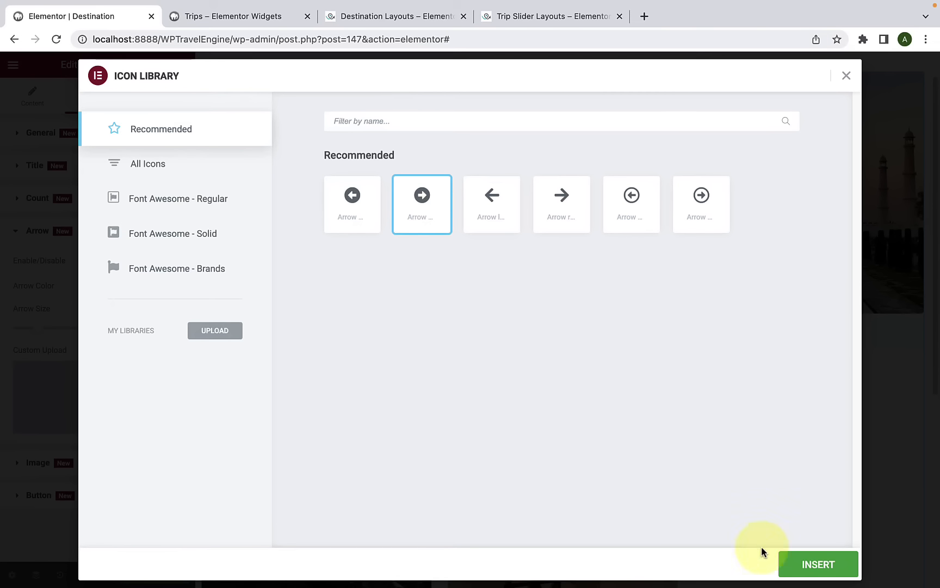
pyautogui.click(800, 566)
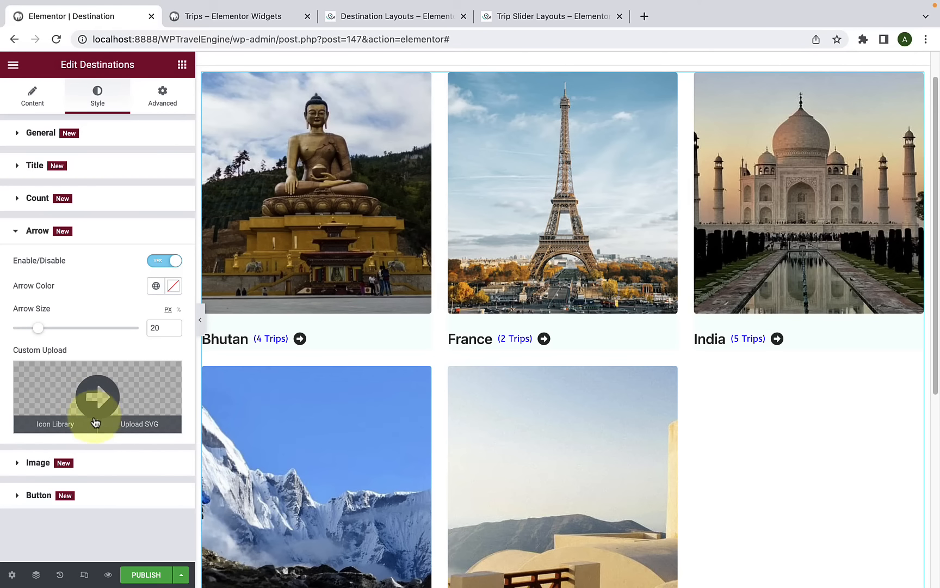
pyautogui.scroll(-2, 653, 376)
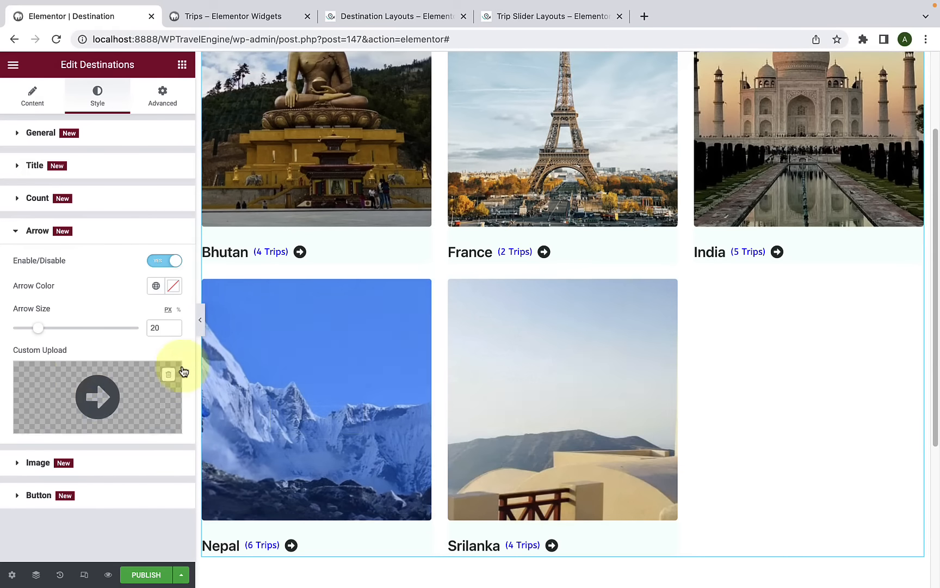
pyautogui.click(172, 376)
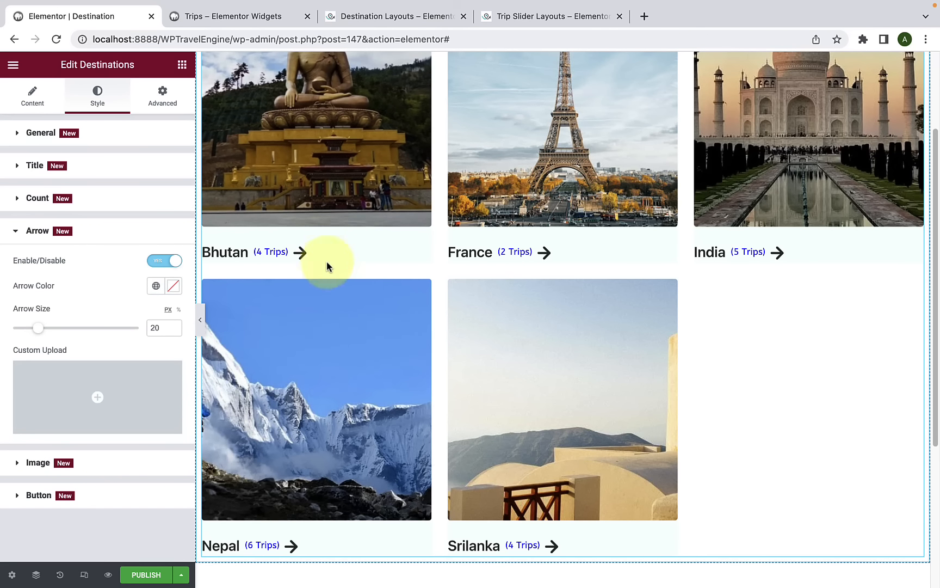
# Step: Preview the Contain and Cover object fits on the destination images, and set the object fit to Fill
pyautogui.click(104, 468)
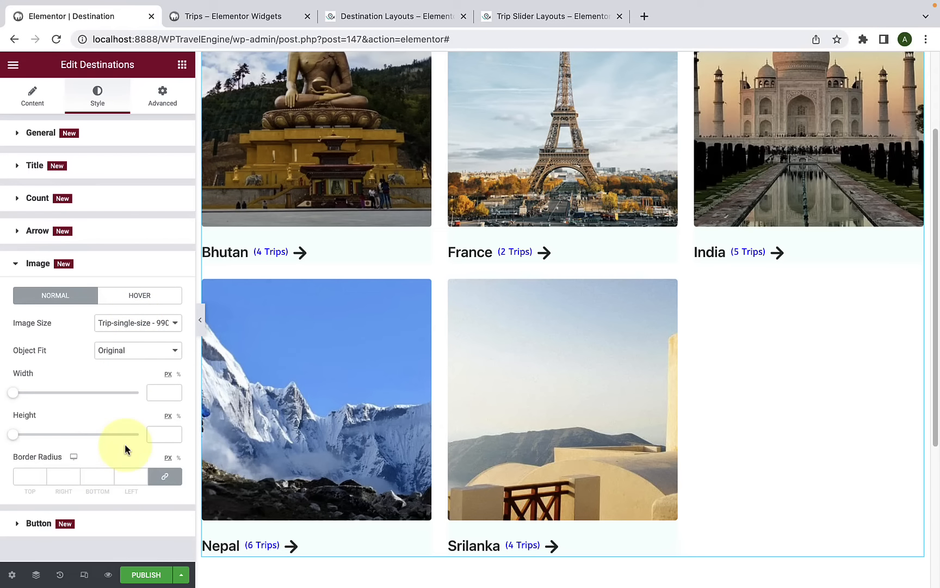
pyautogui.scroll(3, 281, 357)
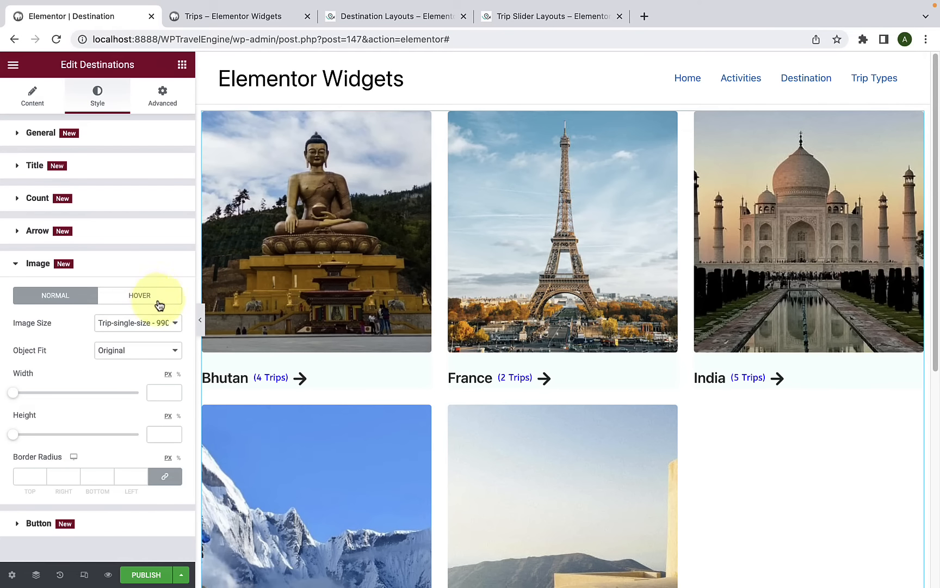
pyautogui.click(142, 326)
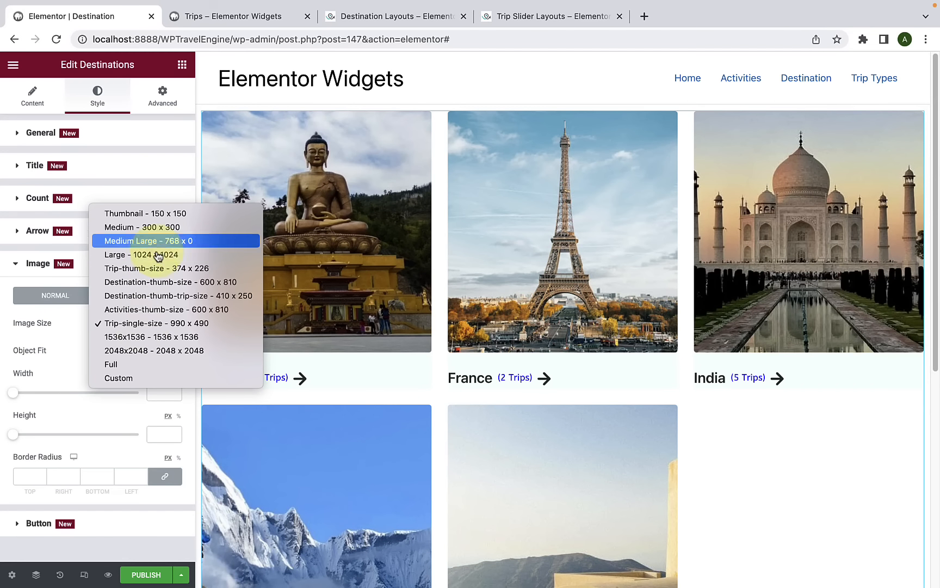
pyautogui.click(81, 370)
pyautogui.click(127, 353)
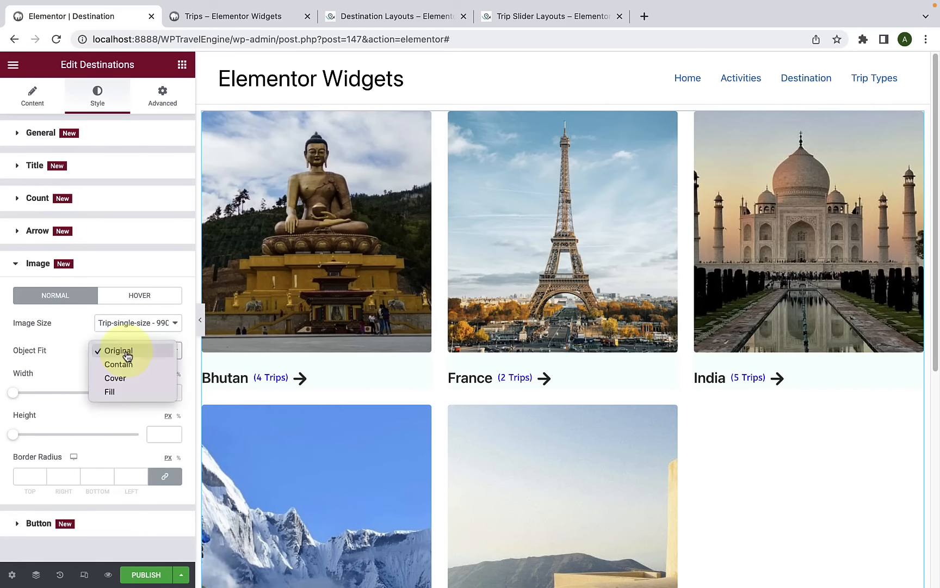
pyautogui.click(124, 364)
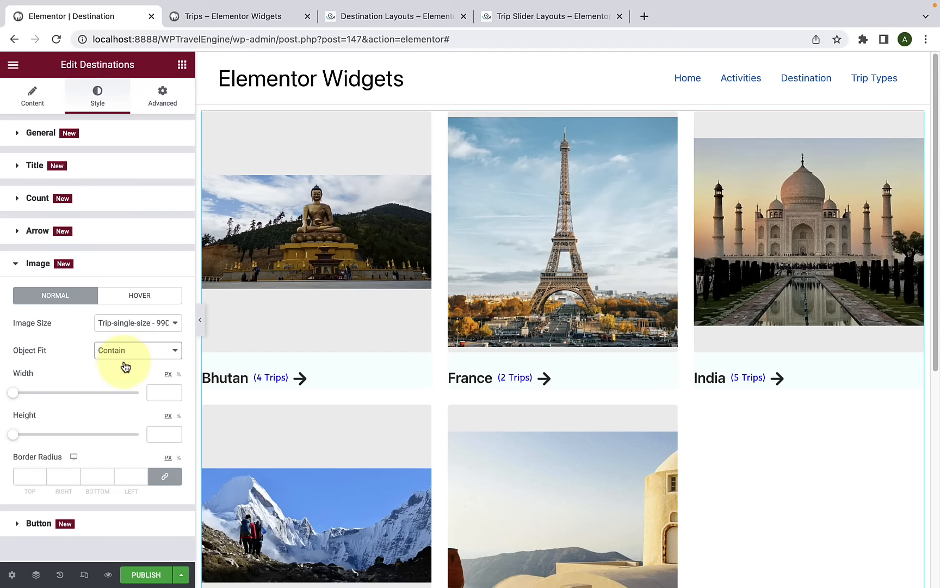
pyautogui.click(132, 352)
pyautogui.click(131, 363)
pyautogui.click(136, 354)
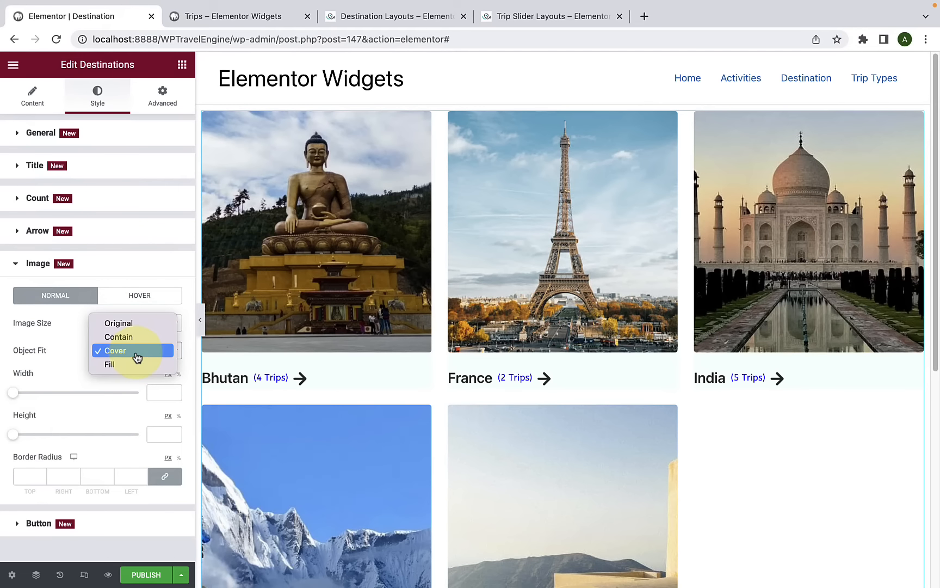
pyautogui.click(133, 365)
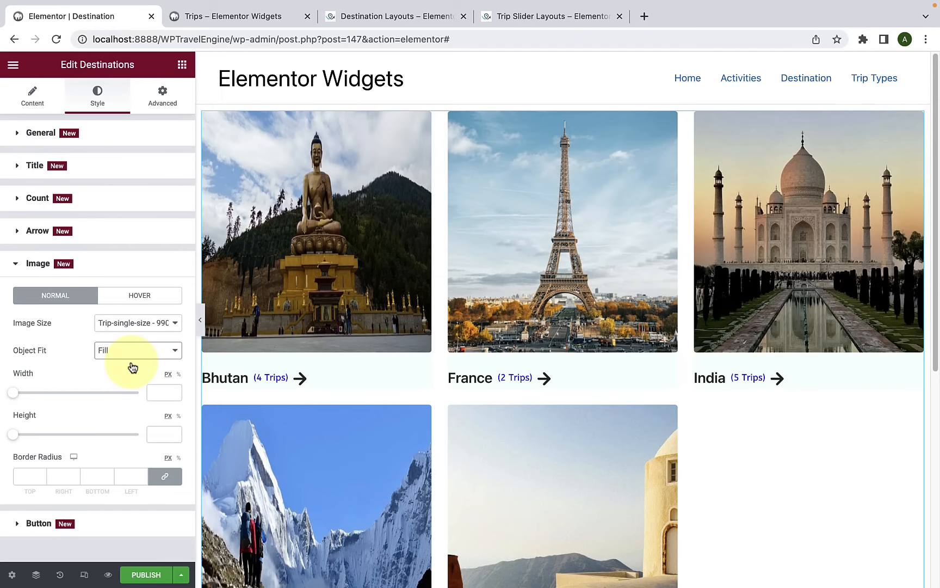
# Step: Set the object fit of the destination images to Original
pyautogui.click(135, 357)
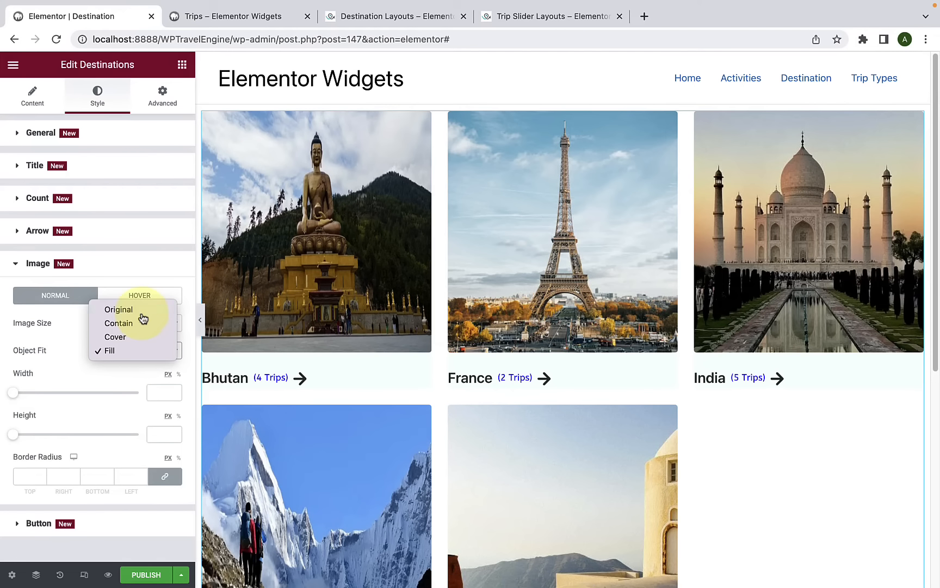
pyautogui.click(142, 316)
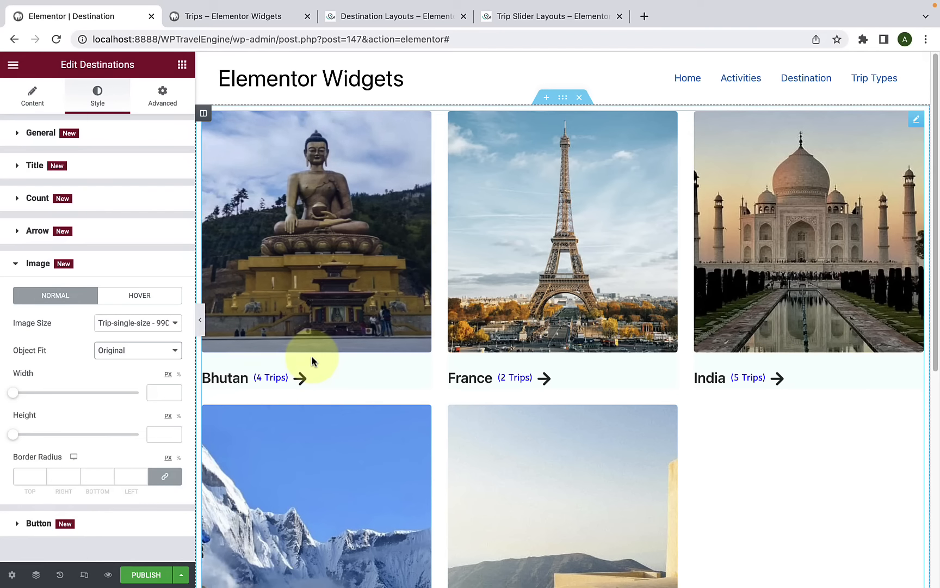
# Step: Look through the animation types and the duration setting for the destination images' hover effect
pyautogui.click(155, 298)
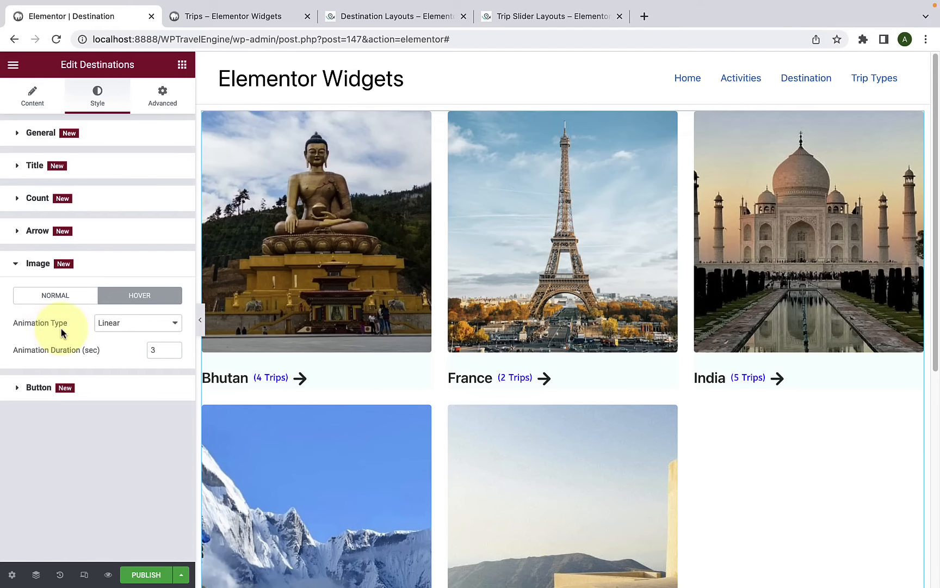
pyautogui.click(156, 330)
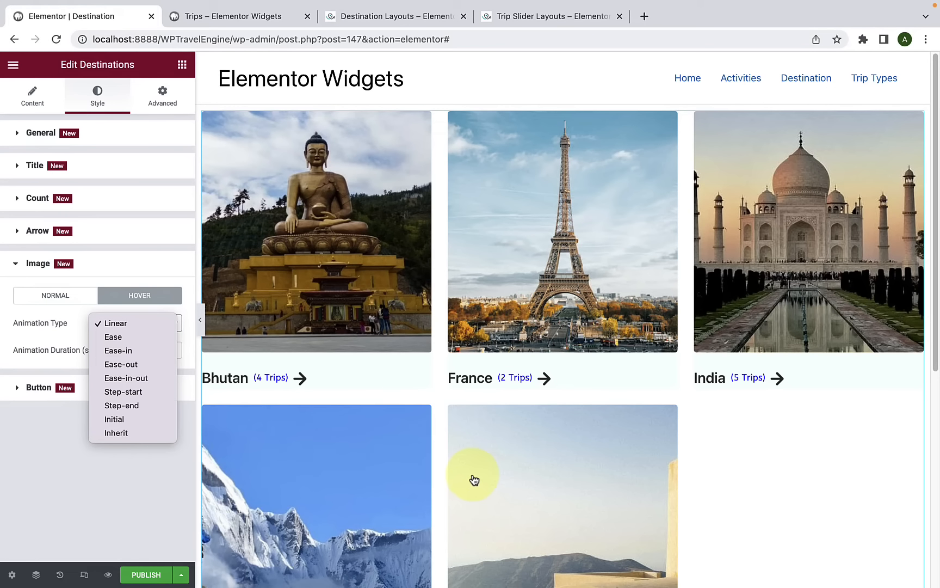
pyautogui.click(48, 455)
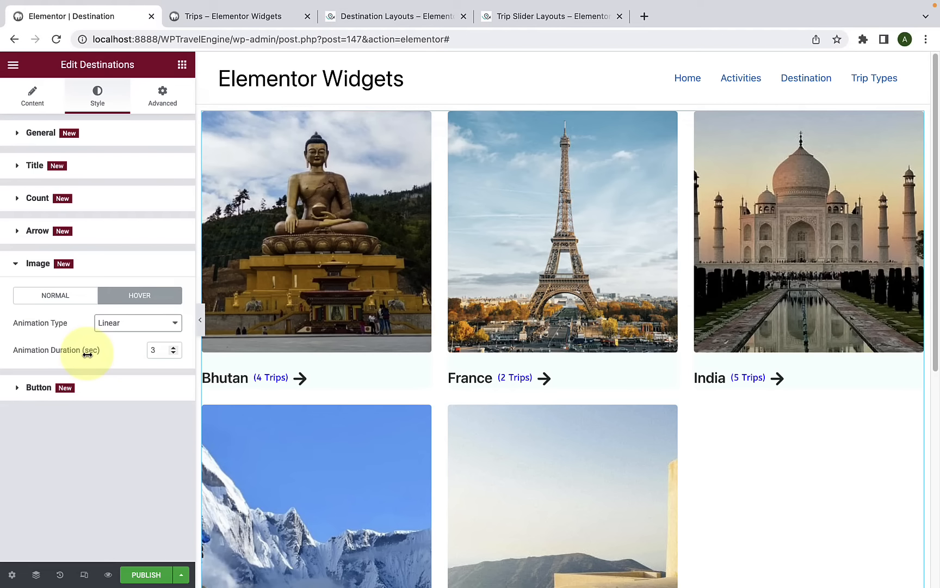
pyautogui.click(173, 348)
pyautogui.click(173, 348)
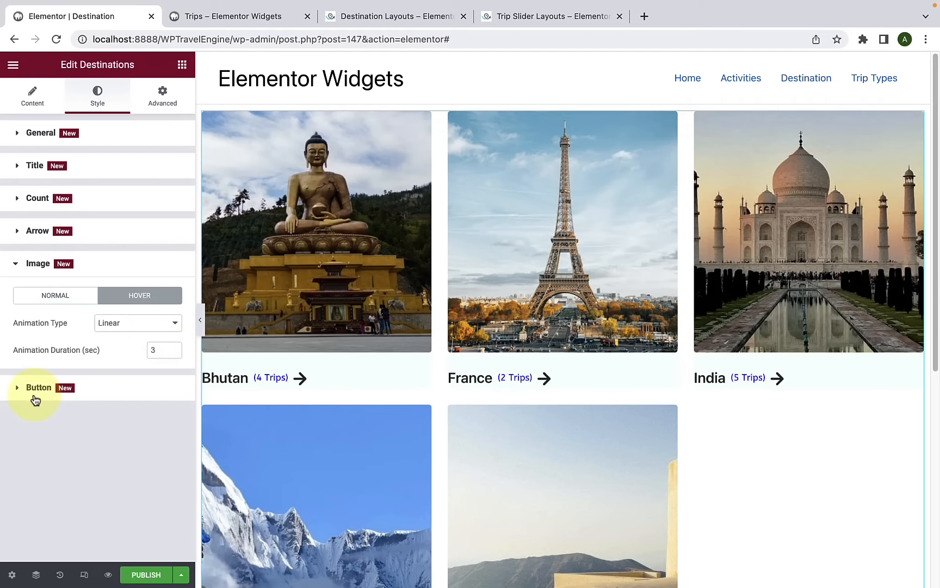
# Step: Try the Alike, Amarante and Amethysta font families on the View More button's text
pyautogui.click(84, 394)
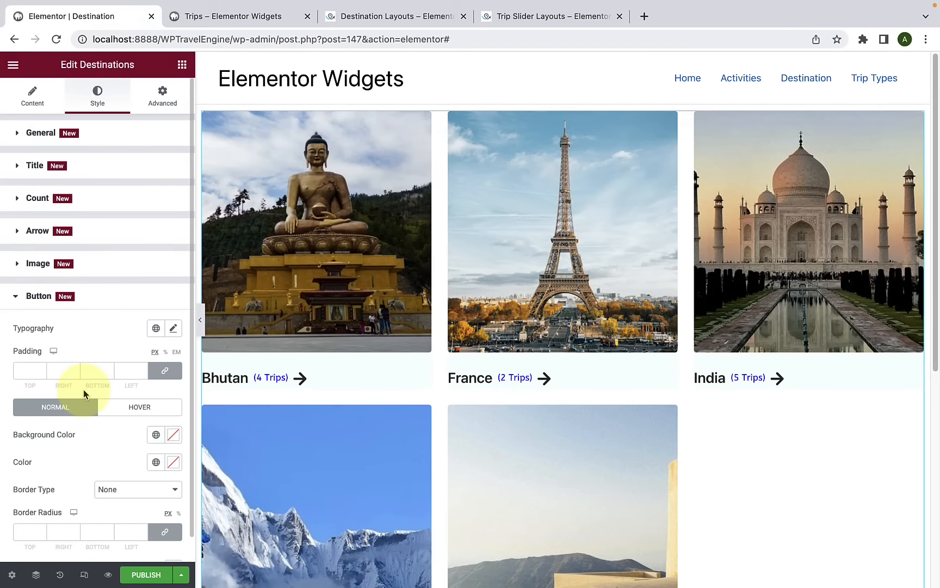
pyautogui.moveTo(332, 245)
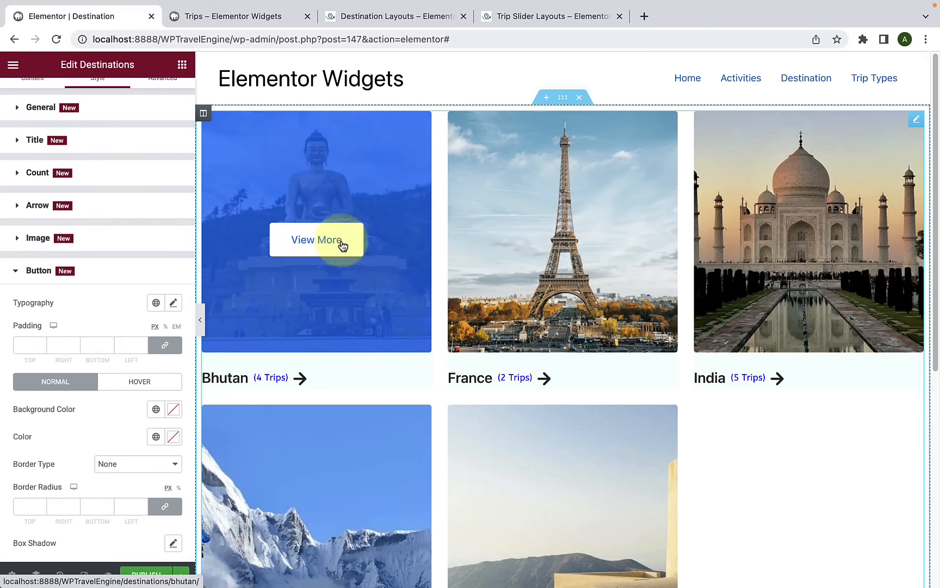
pyautogui.click(173, 303)
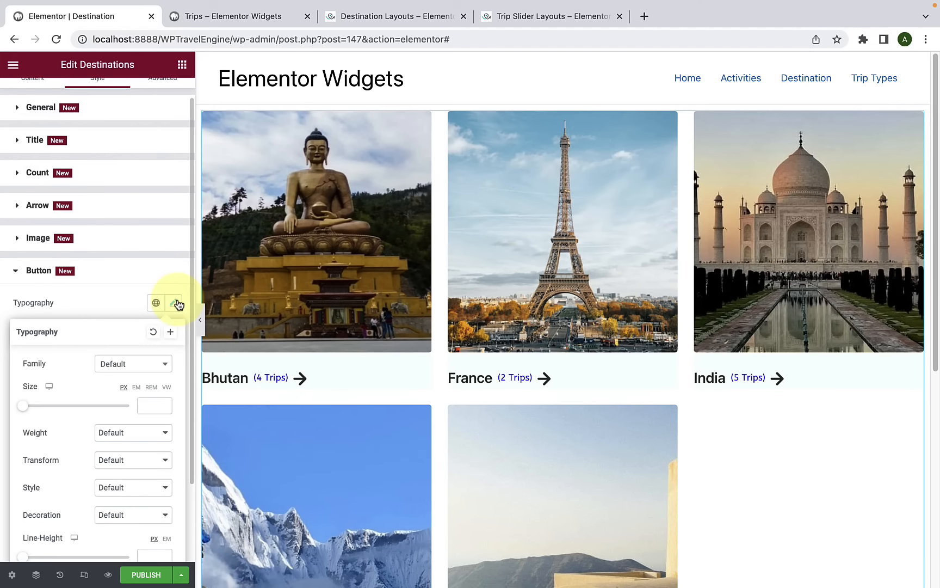
pyautogui.click(163, 339)
pyautogui.scroll(-6, 133, 418)
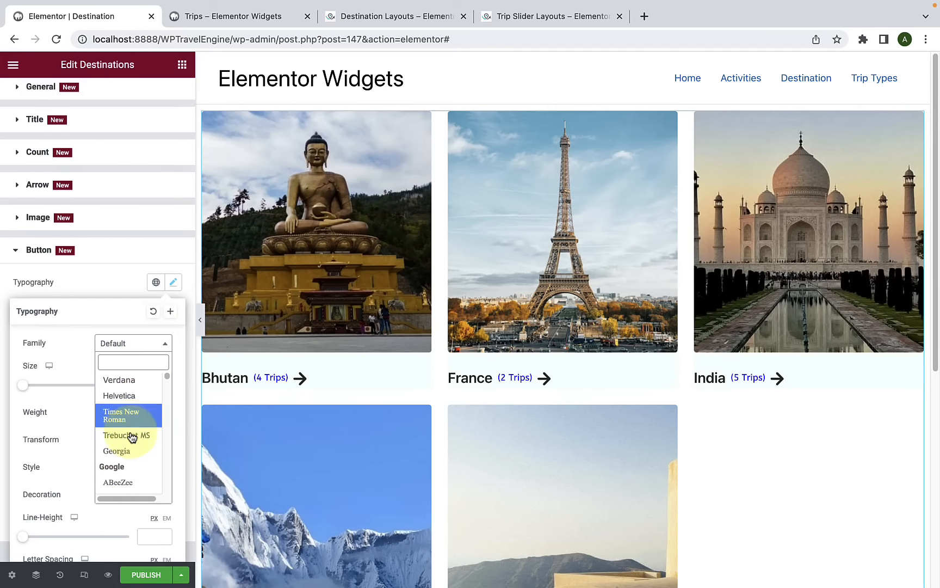
pyautogui.click(116, 455)
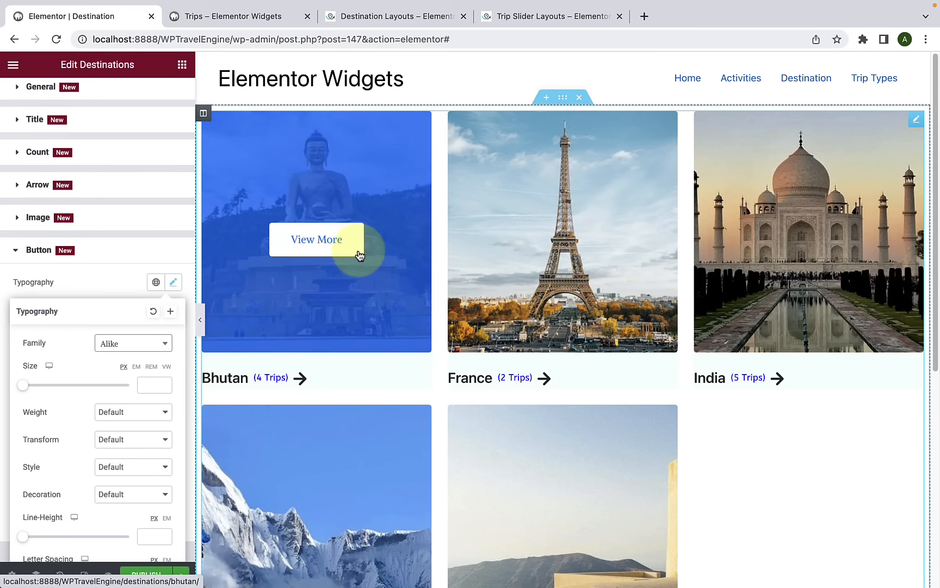
pyautogui.click(139, 347)
pyautogui.scroll(-3, 136, 405)
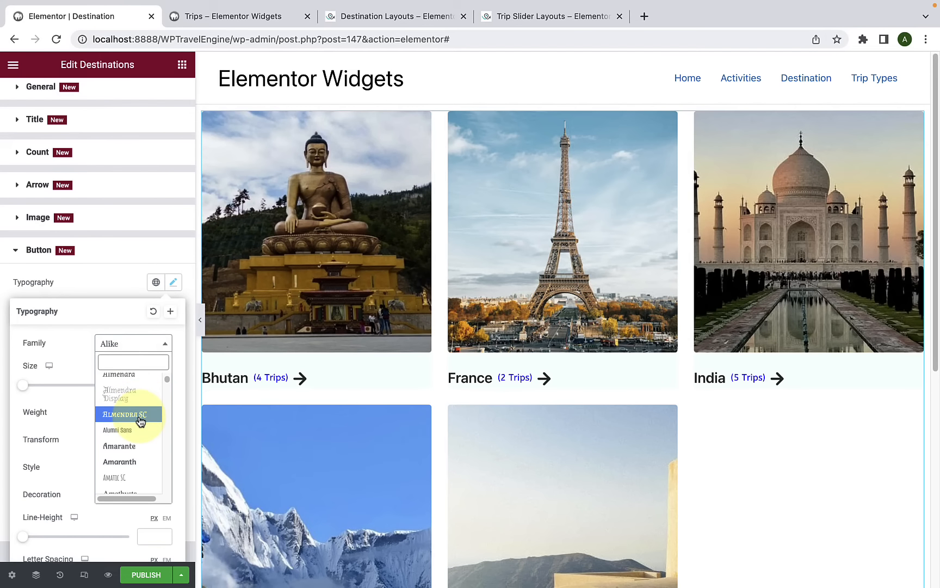
pyautogui.click(129, 448)
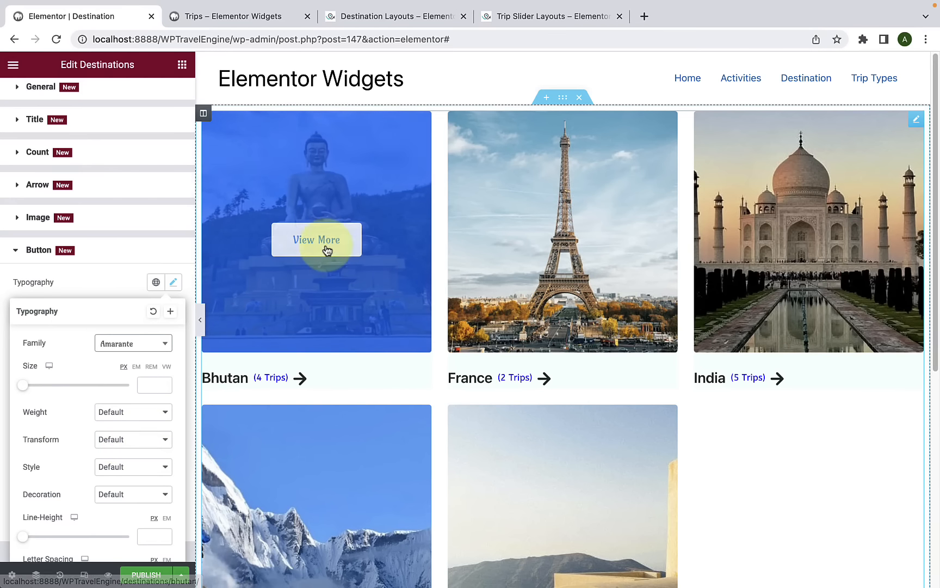
pyautogui.click(155, 348)
pyautogui.click(130, 458)
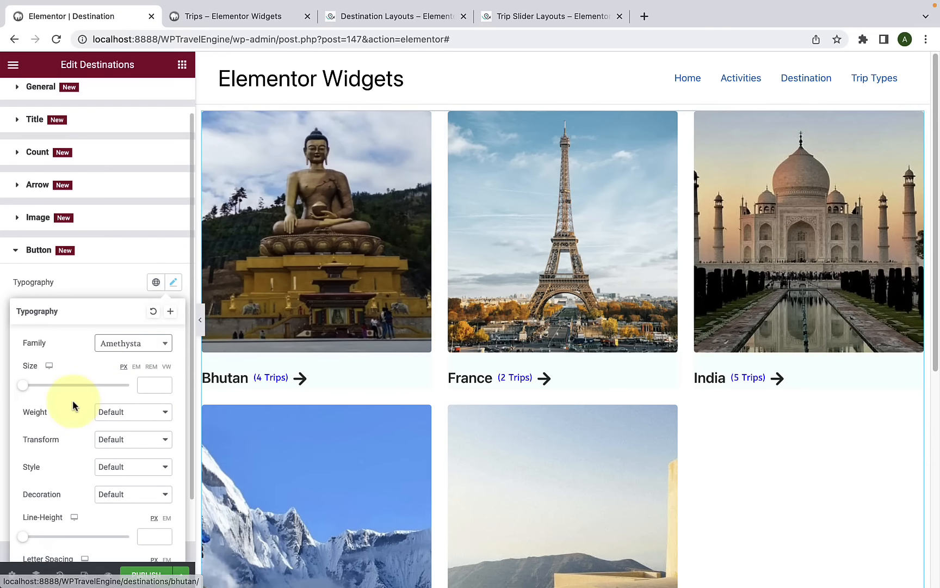
# Step: Try font sizes of 13, 64 and 15 px for the button text, and reset the button's typography to its default
pyautogui.scroll(-1, 72, 403)
pyautogui.moveTo(23, 382); pyautogui.dragTo(27, 382)
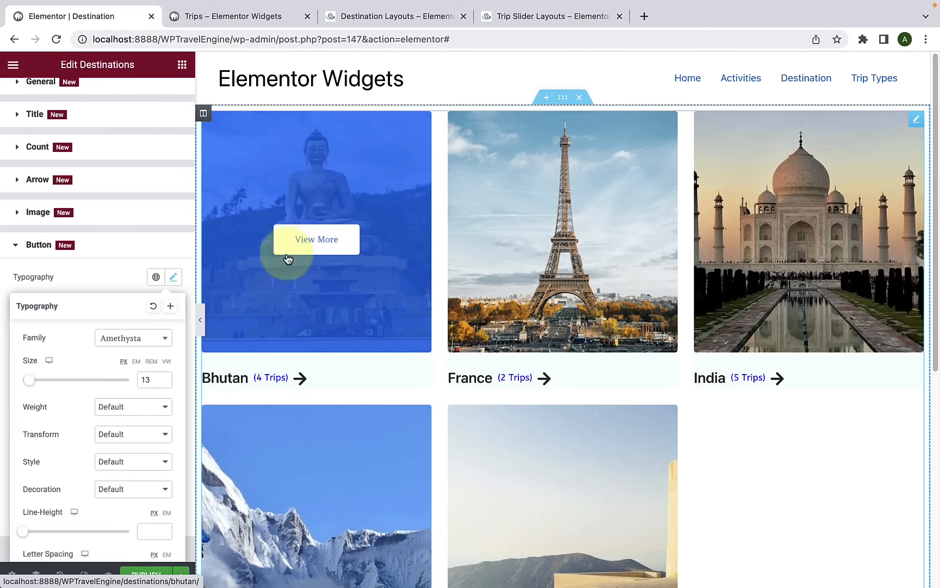
pyautogui.moveTo(32, 385); pyautogui.dragTo(61, 386)
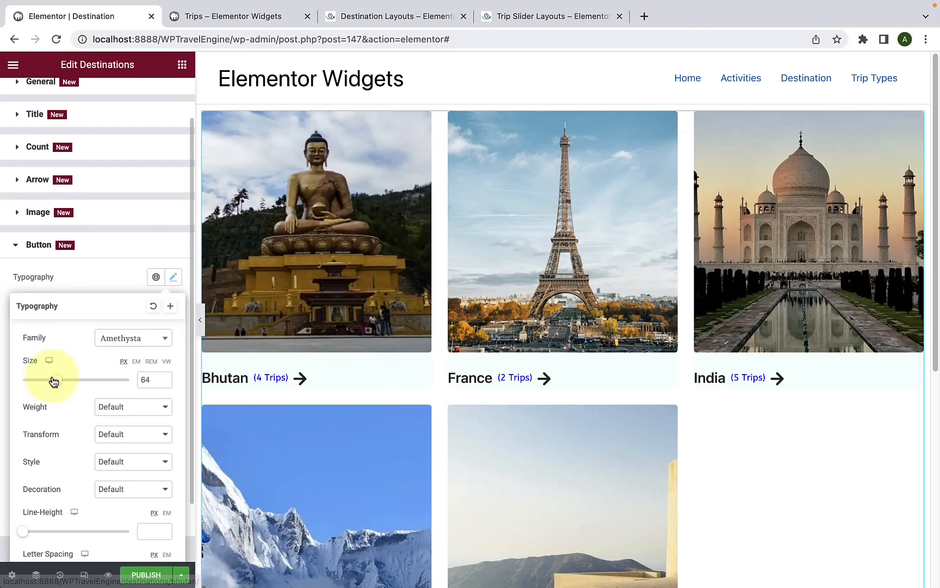
pyautogui.moveTo(50, 380); pyautogui.dragTo(32, 387)
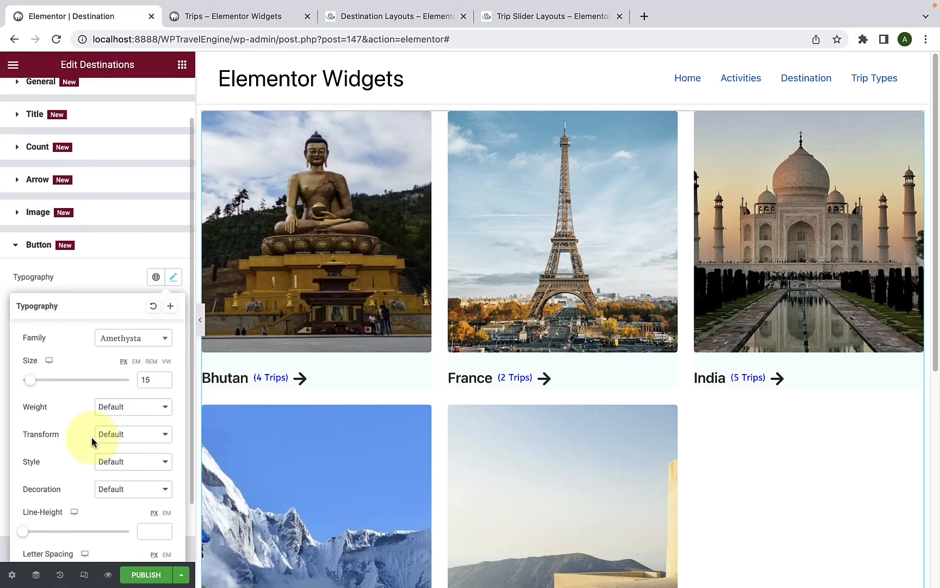
pyautogui.scroll(-2, 92, 442)
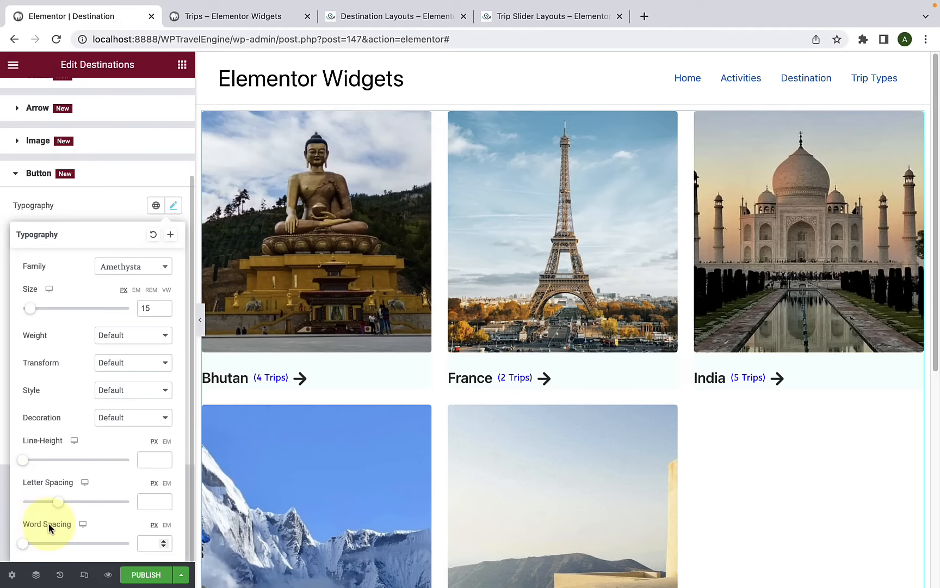
pyautogui.click(154, 236)
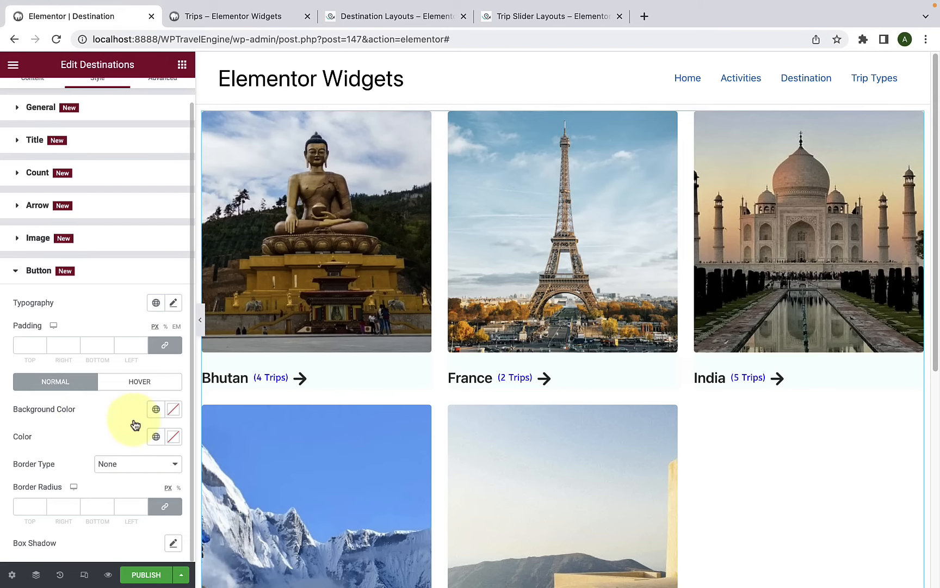
# Step: Try #E31313 as the normal background color and #B39393 as the text color of the View More button
pyautogui.moveTo(301, 246)
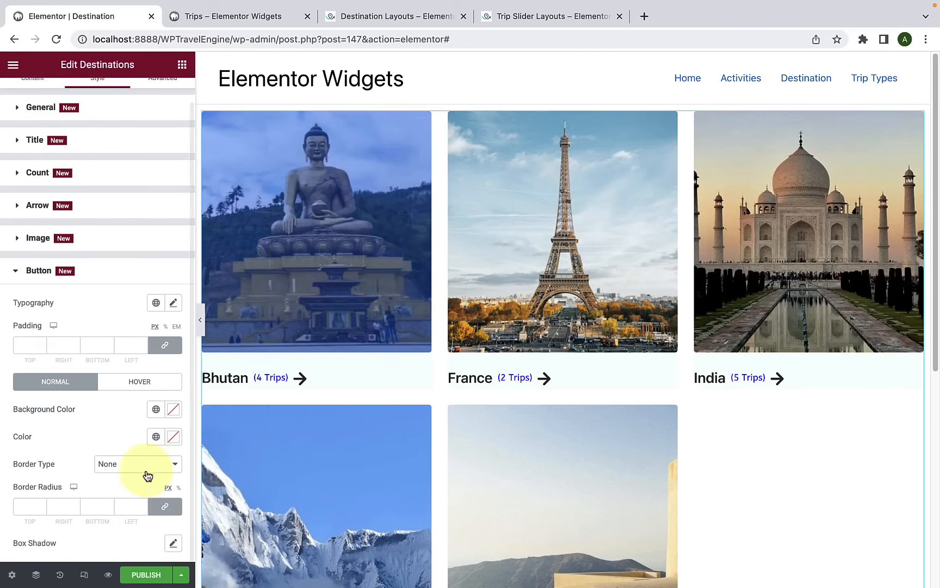
pyautogui.click(173, 412)
pyautogui.click(160, 236)
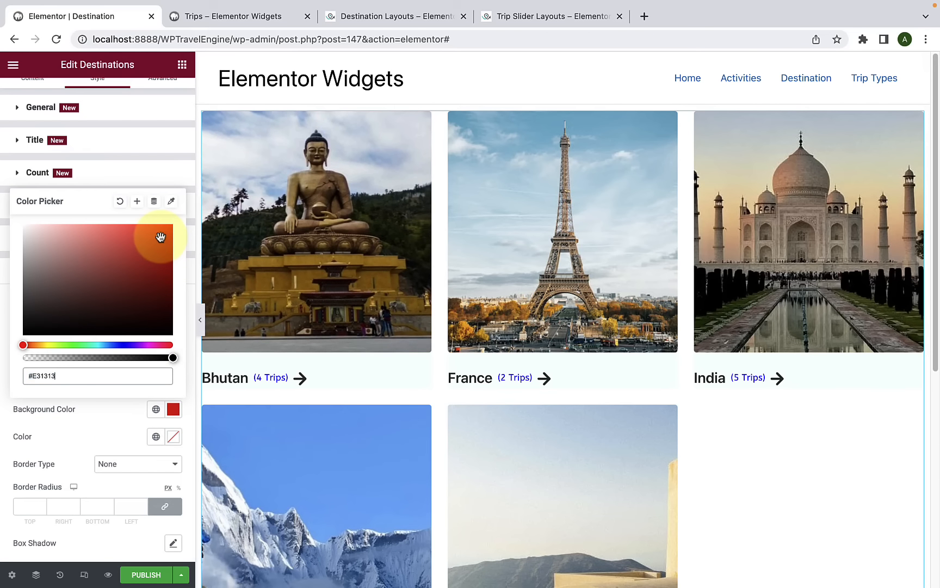
pyautogui.moveTo(348, 243)
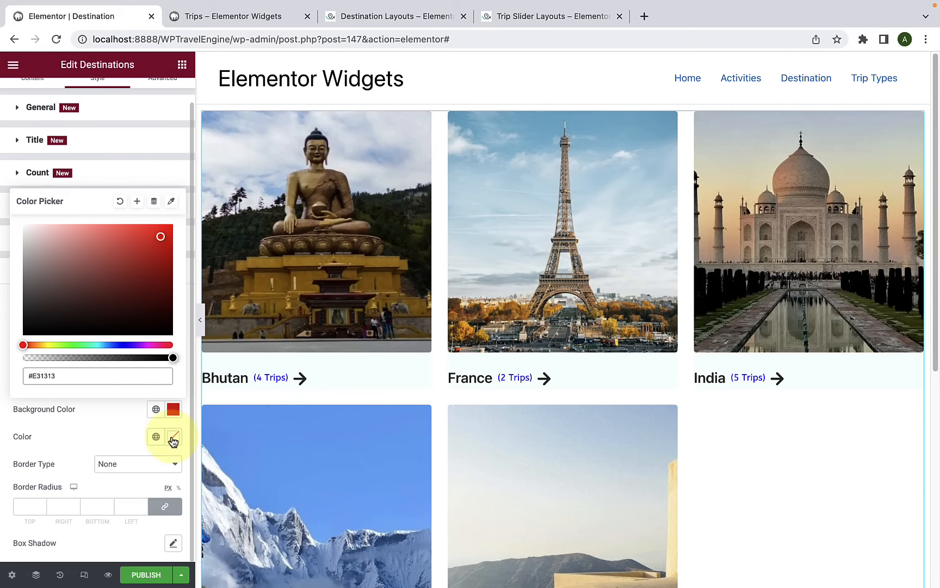
pyautogui.click(173, 438)
pyautogui.click(78, 330)
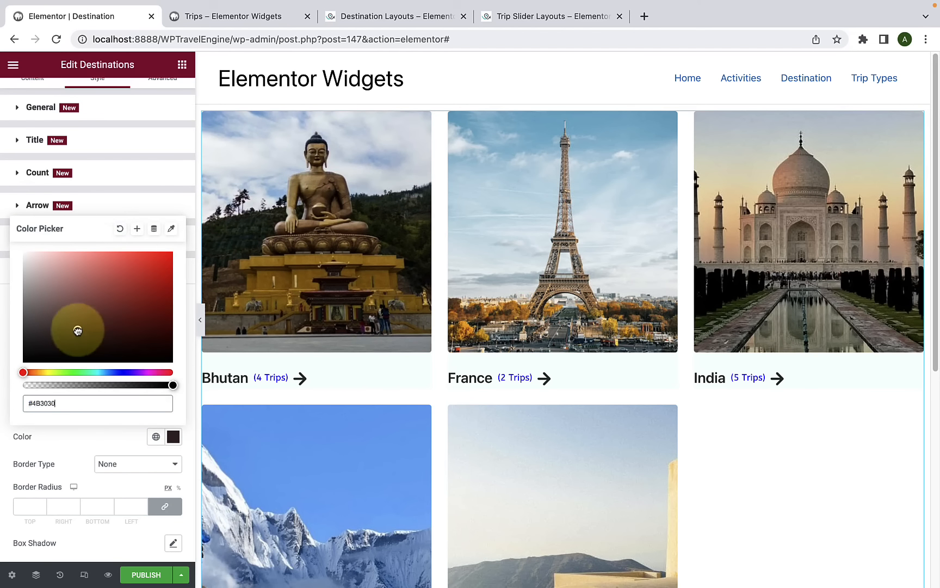
pyautogui.moveTo(78, 330); pyautogui.dragTo(52, 294)
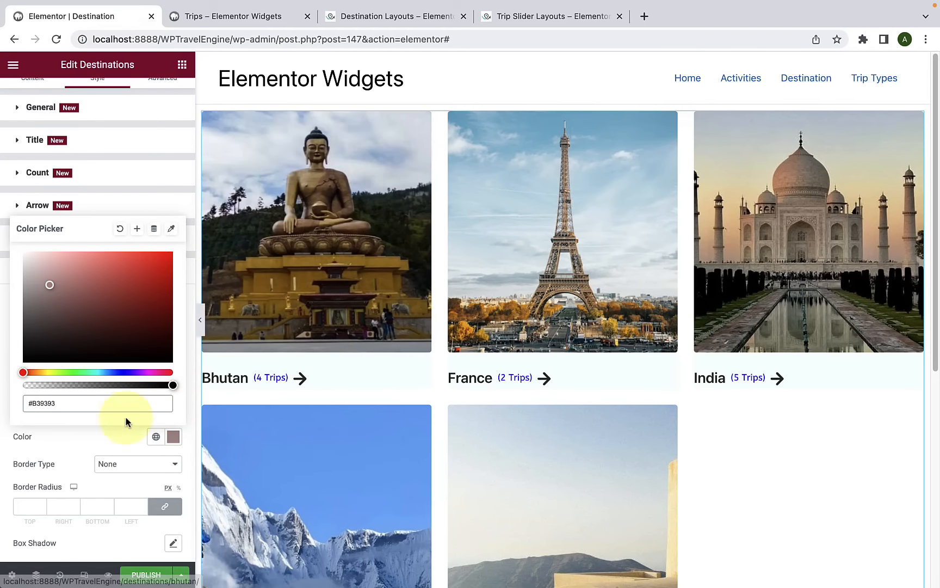
pyautogui.click(93, 438)
# Step: Set the button's border type to Dotted
pyautogui.click(154, 469)
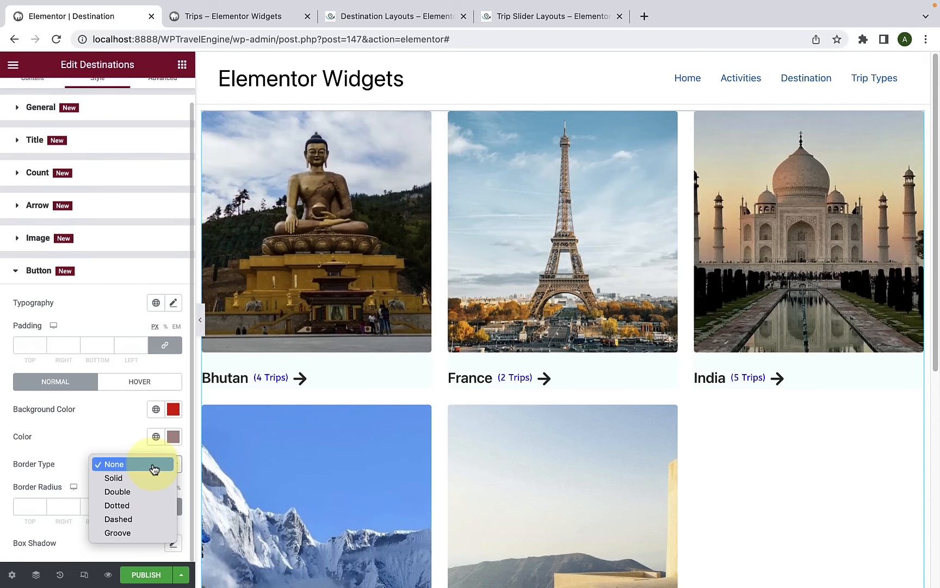
pyautogui.click(130, 503)
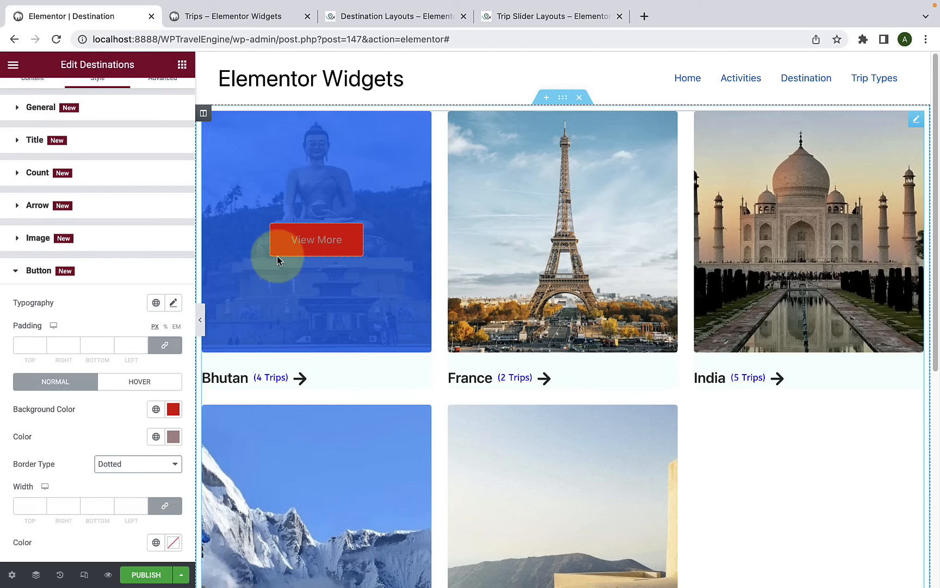
pyautogui.scroll(-2, 60, 489)
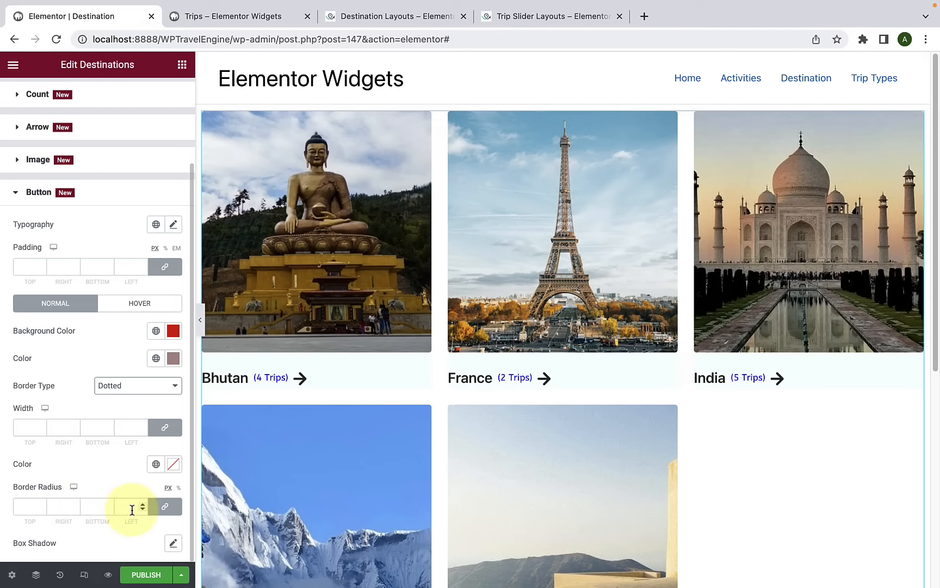
# Step: Reset the button's background color and text color to their defaults
pyautogui.click(156, 330)
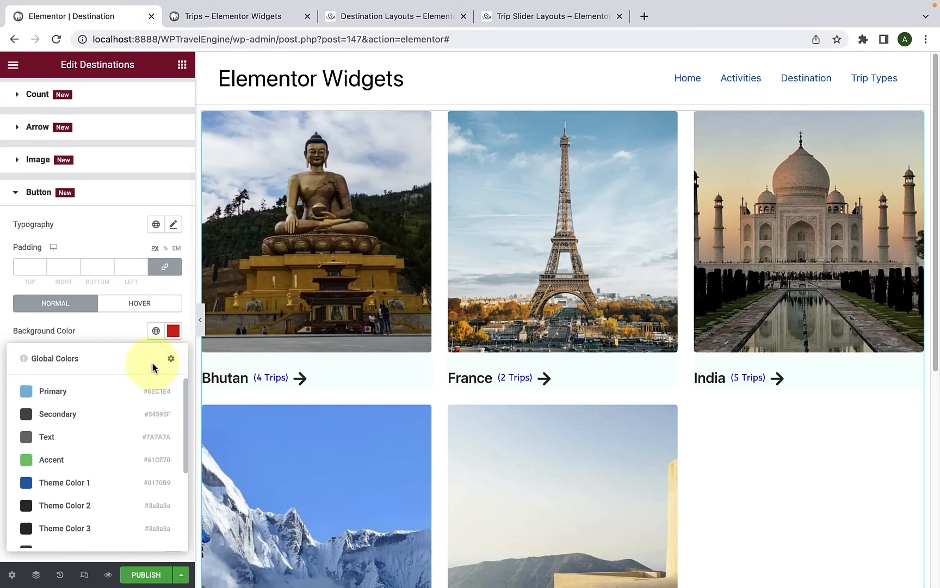
pyautogui.click(173, 330)
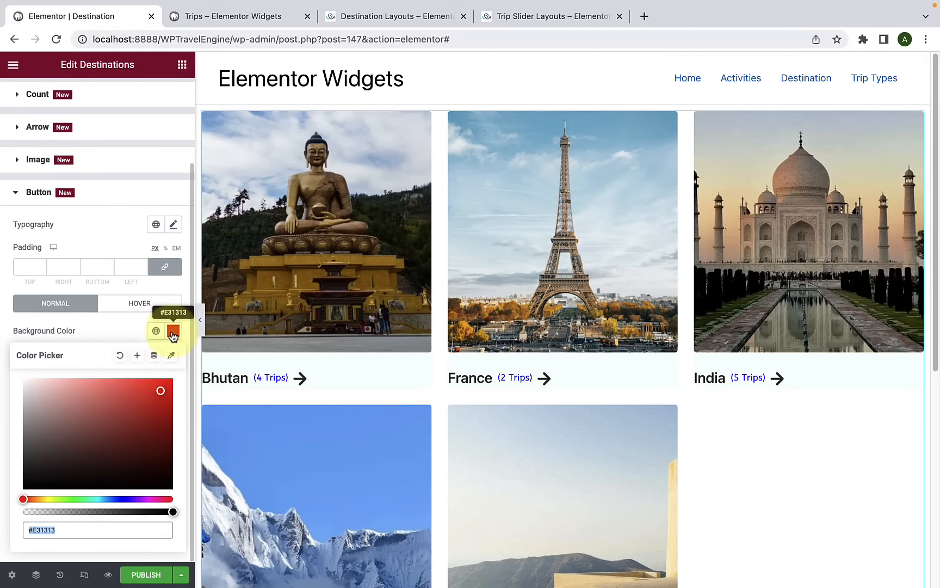
pyautogui.click(119, 359)
pyautogui.click(127, 326)
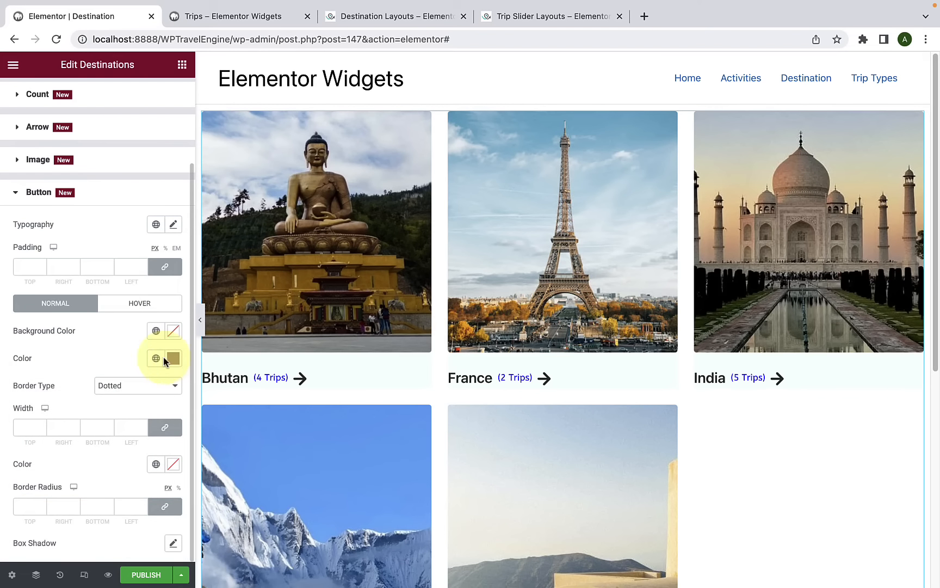
pyautogui.click(173, 357)
pyautogui.click(121, 382)
pyautogui.click(113, 340)
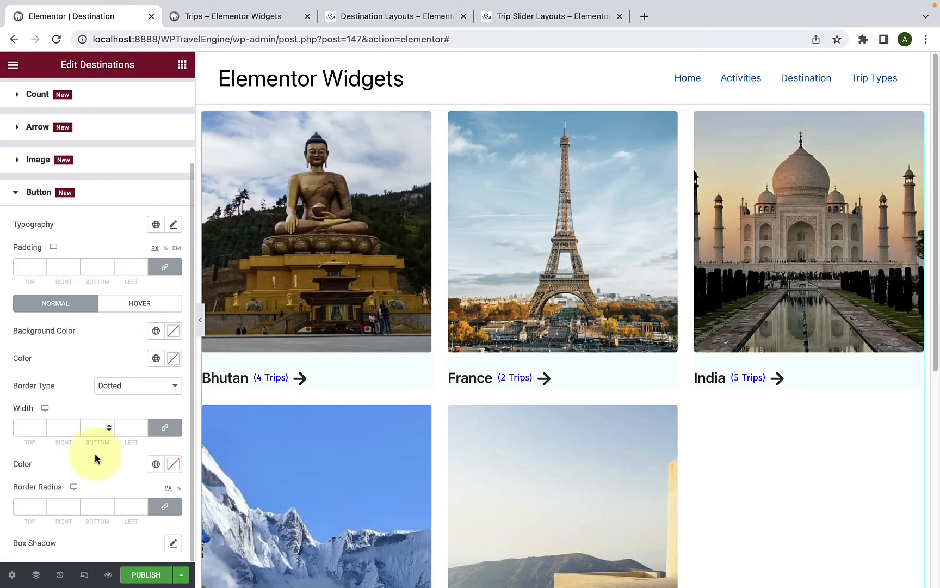
# Step: Look at the button's box shadow options and its color choices, and clear the box shadow again
pyautogui.click(172, 546)
pyautogui.click(163, 386)
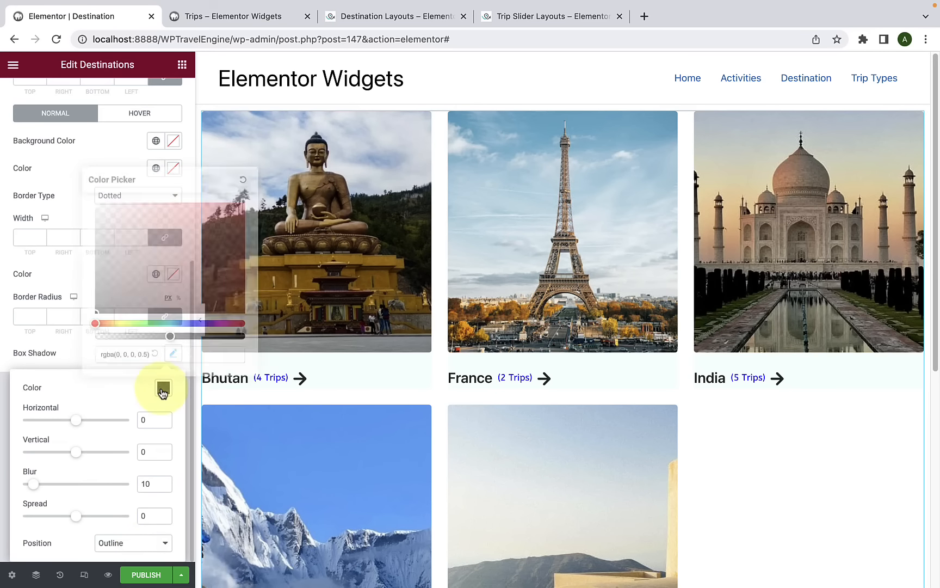
pyautogui.click(99, 395)
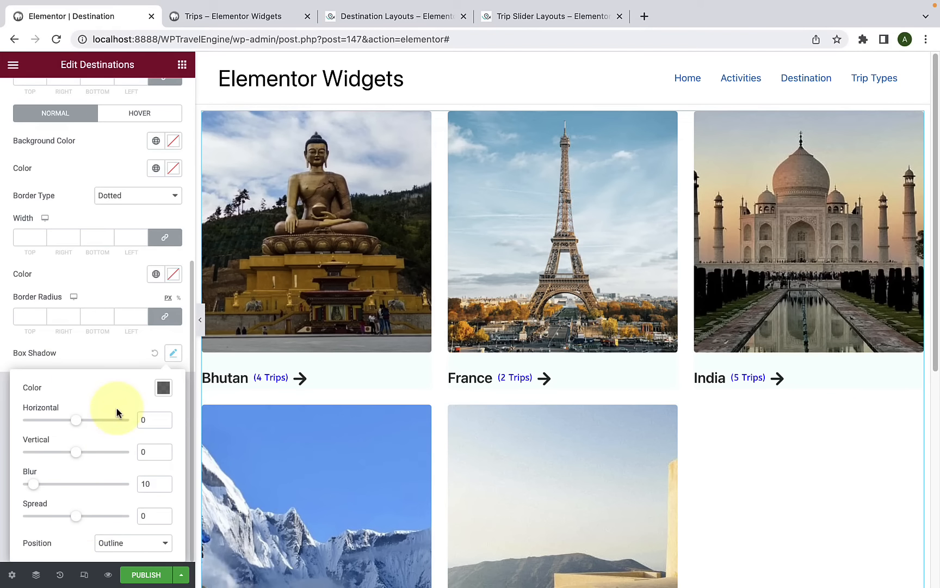
pyautogui.click(144, 356)
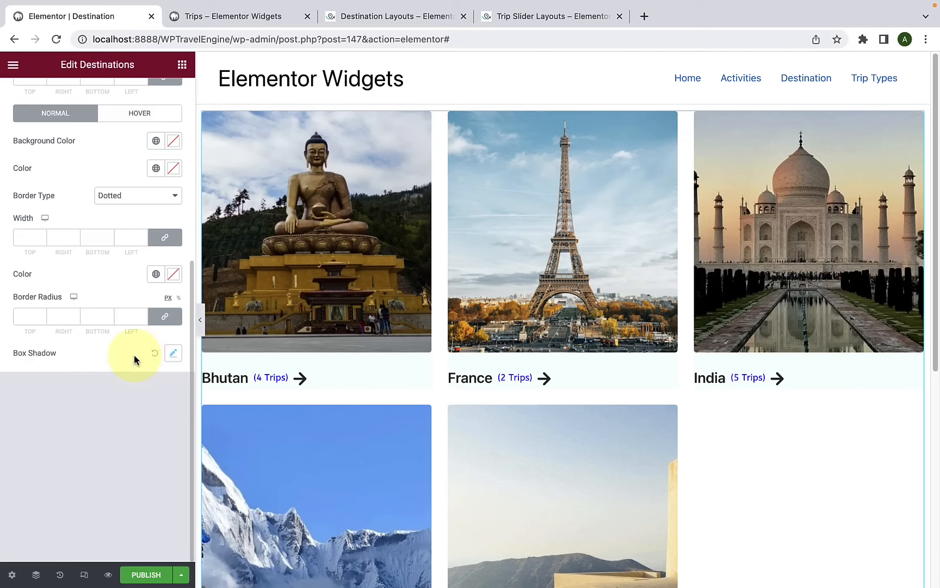
pyautogui.scroll(3, 152, 361)
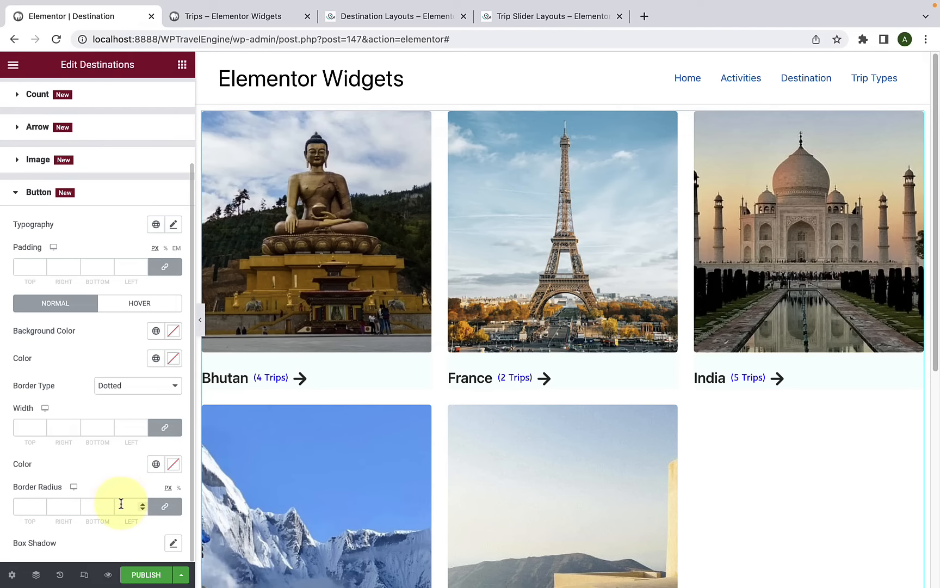
# Step: Try #B4A6A6 as the hover background color of the View More button and check it on the Bhutan card
pyautogui.click(154, 310)
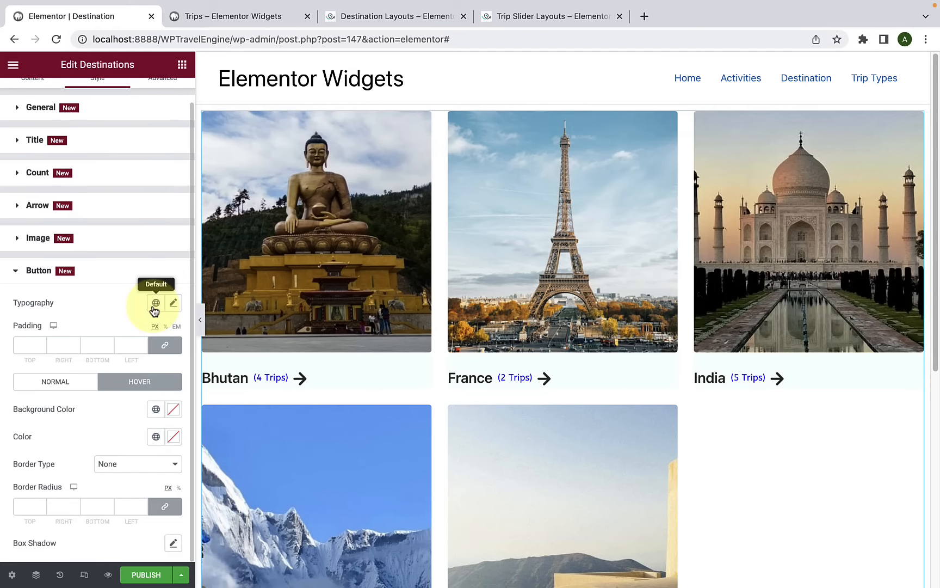
pyautogui.moveTo(297, 248)
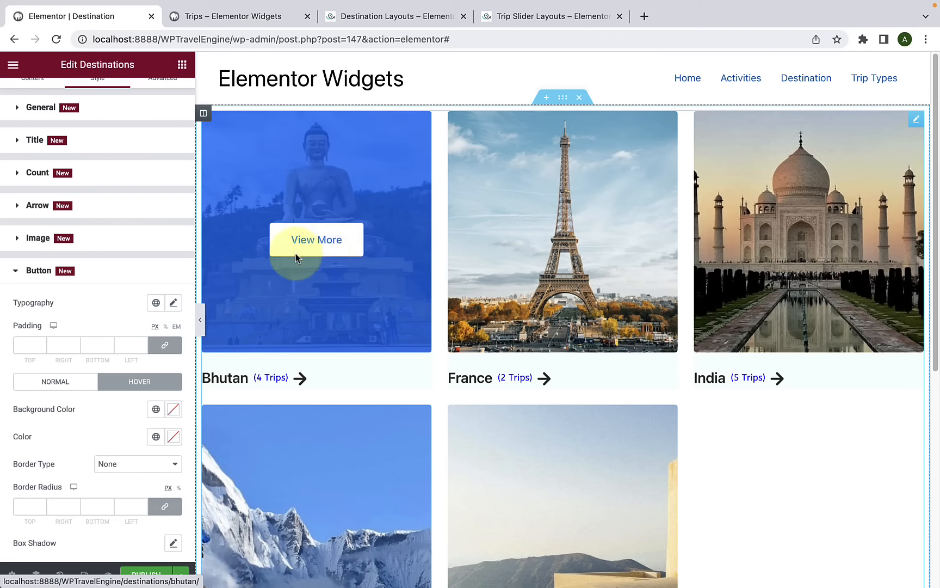
pyautogui.click(177, 412)
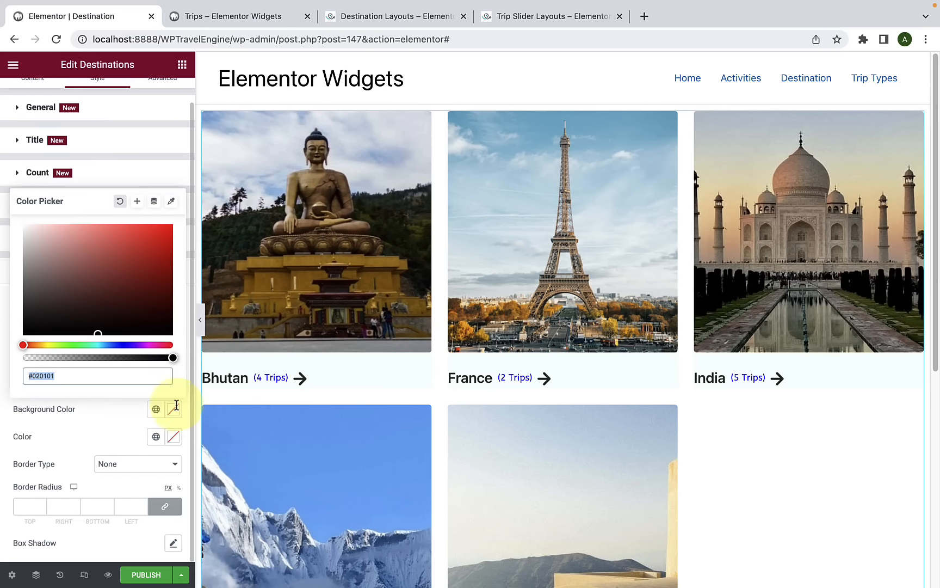
pyautogui.moveTo(61, 289); pyautogui.dragTo(34, 256)
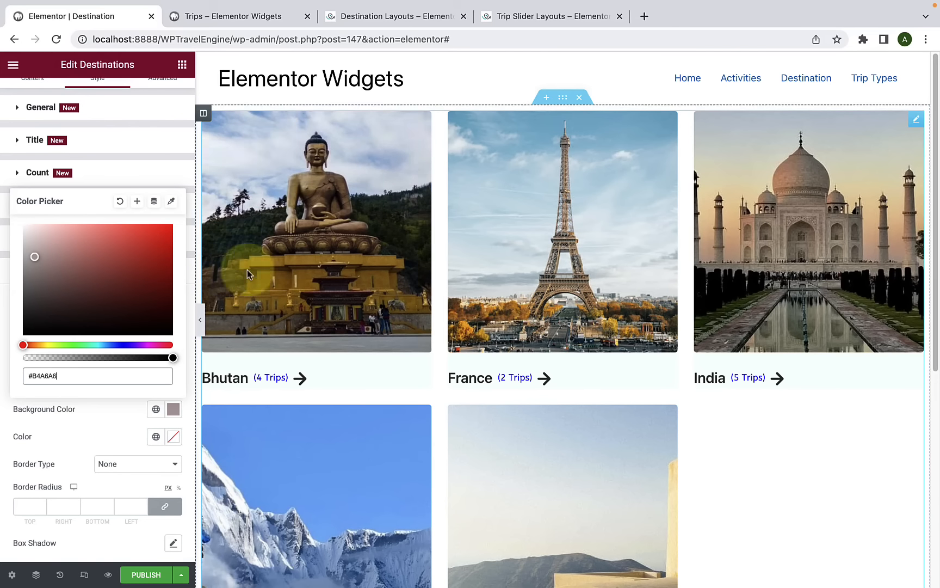
pyautogui.moveTo(308, 246)
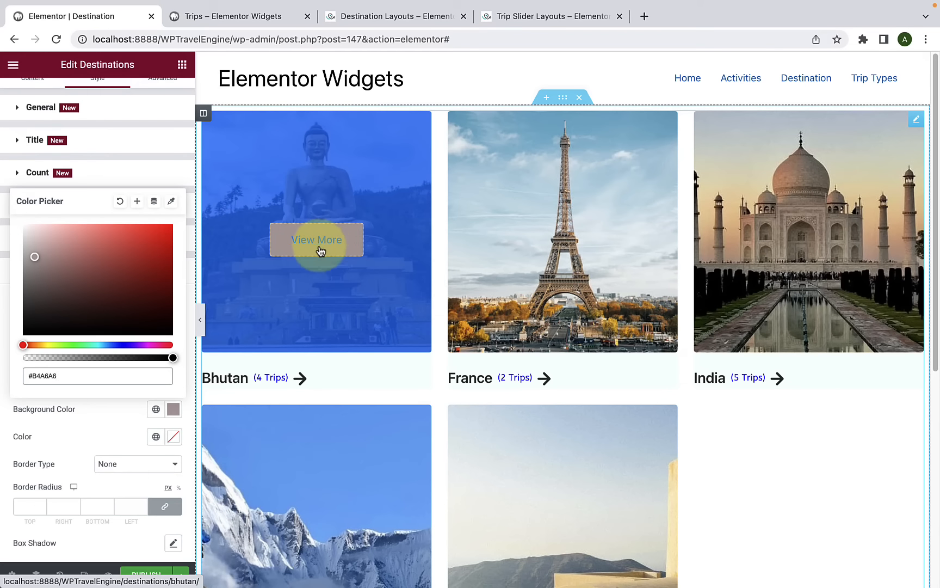
# Step: Set the View More button's hover text color to white, #FFFFFF
pyautogui.click(173, 436)
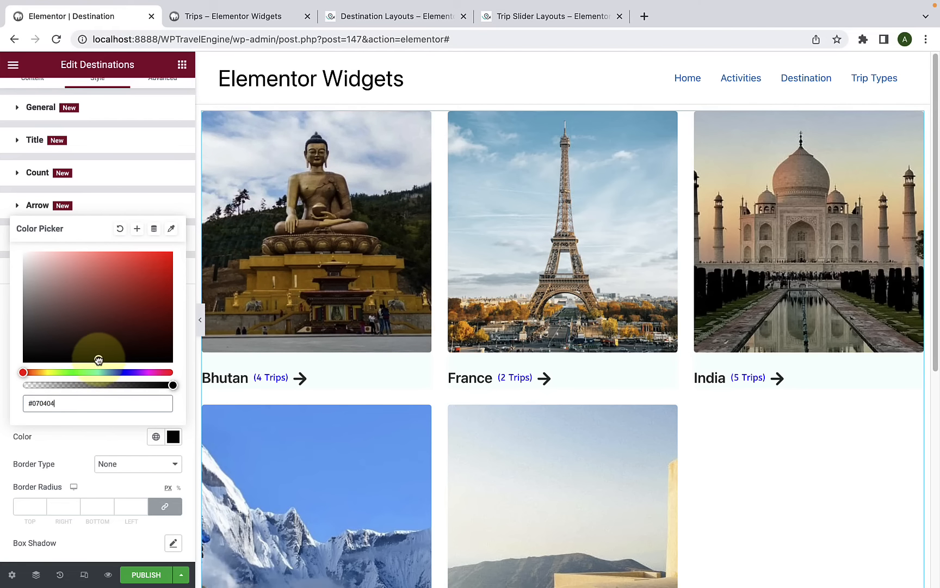
pyautogui.moveTo(98, 362); pyautogui.dragTo(27, 274)
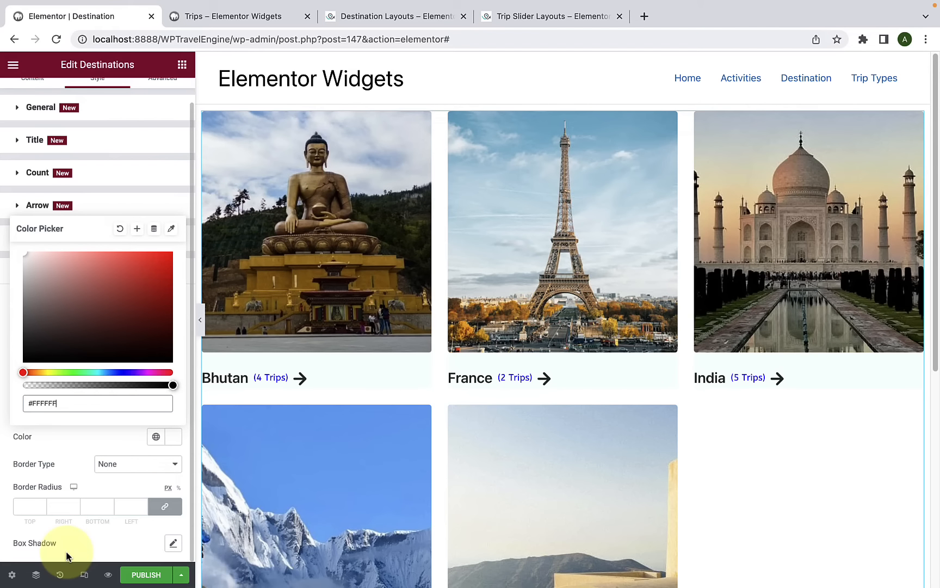
pyautogui.click(95, 426)
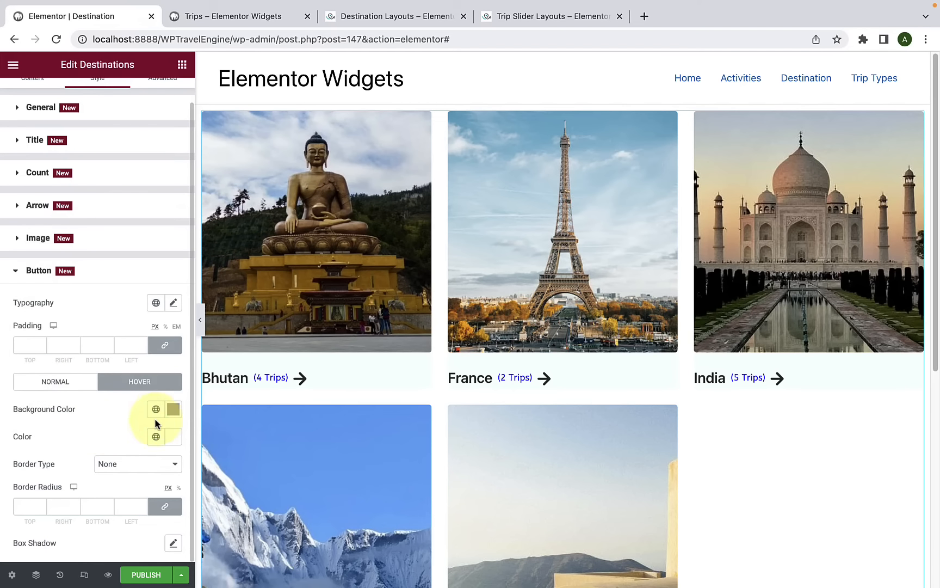
# Step: Reset the button's hover background color to its default and collapse the button style settings
pyautogui.click(174, 409)
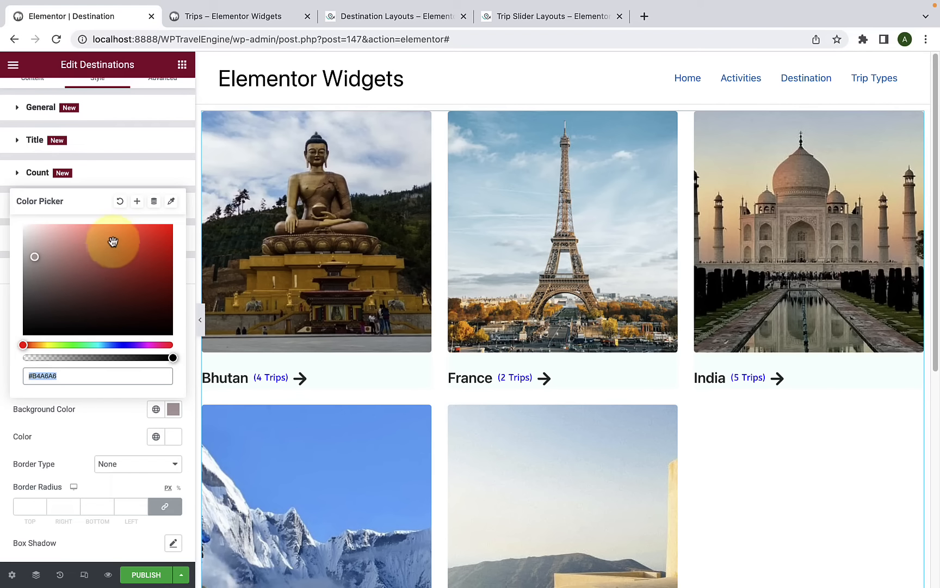
pyautogui.click(120, 202)
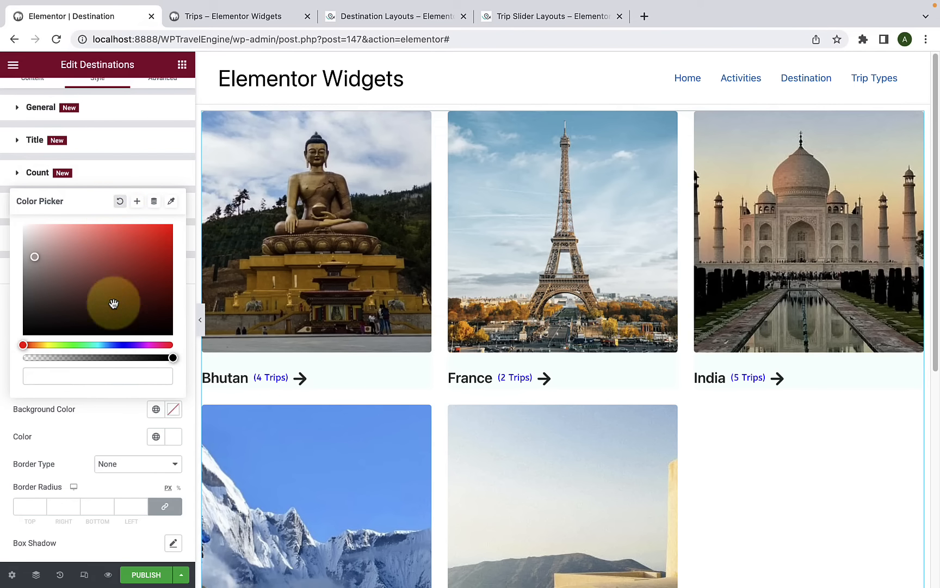
pyautogui.click(107, 429)
pyautogui.scroll(1, 108, 428)
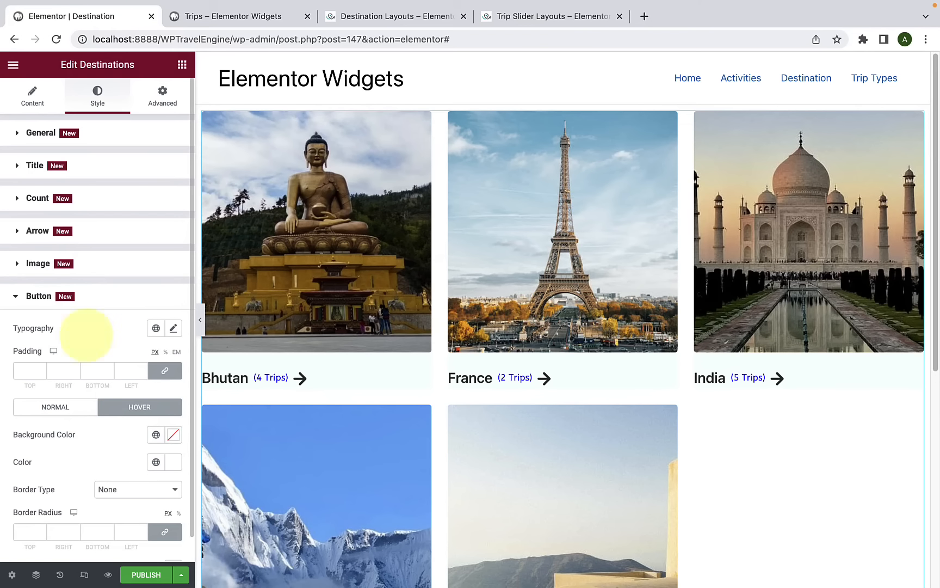
pyautogui.click(96, 296)
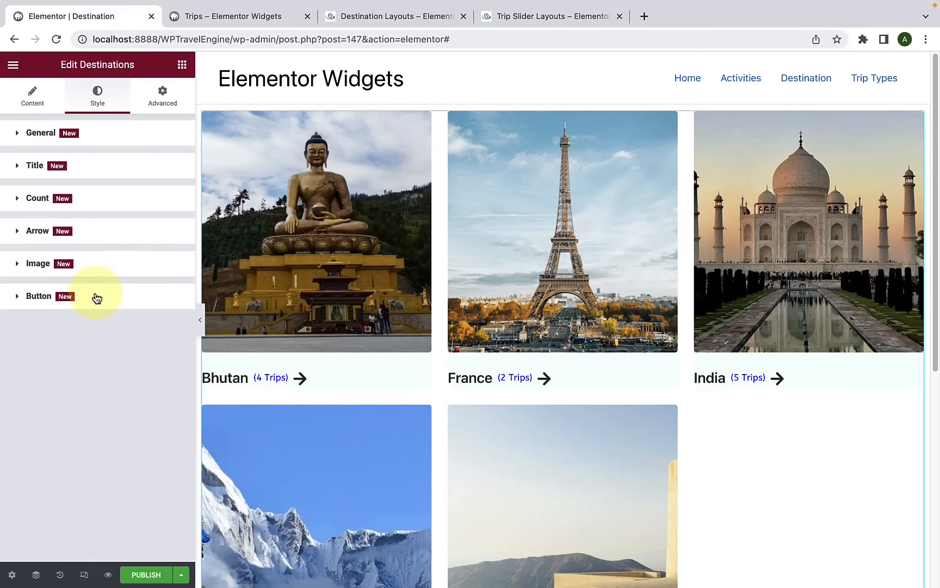
# Step: Add a second Destinations widget in the empty area below the first destinations grid
pyautogui.click(38, 105)
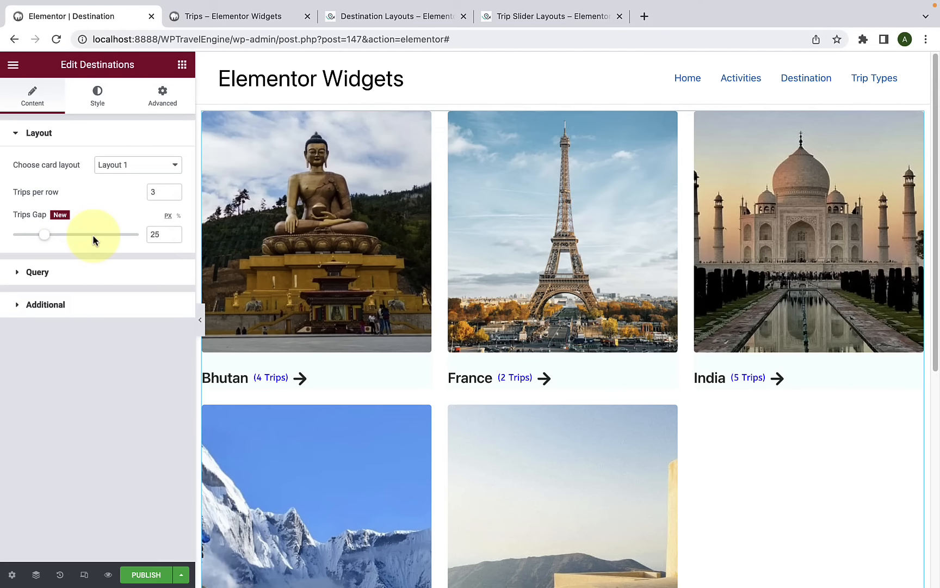
pyautogui.scroll(-4, 377, 337)
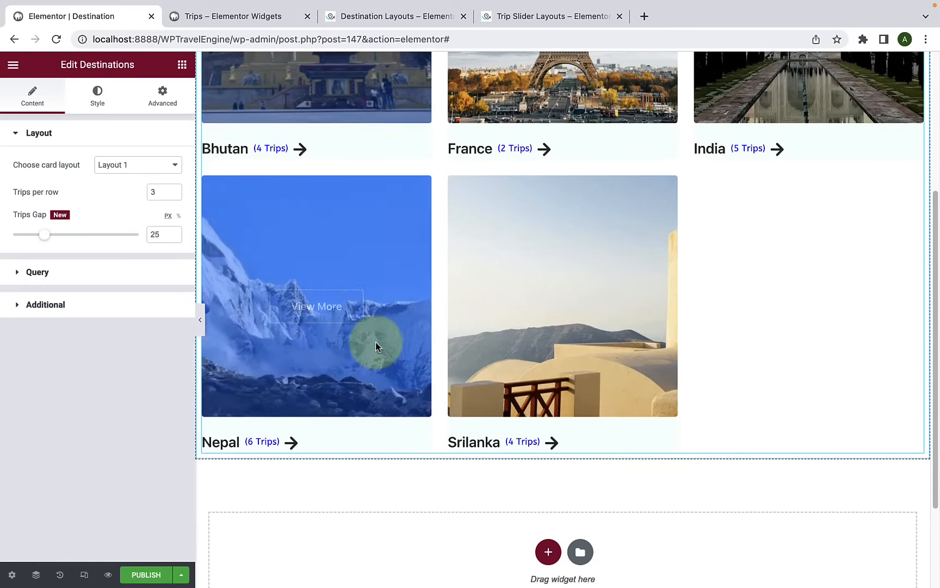
pyautogui.scroll(4, 374, 339)
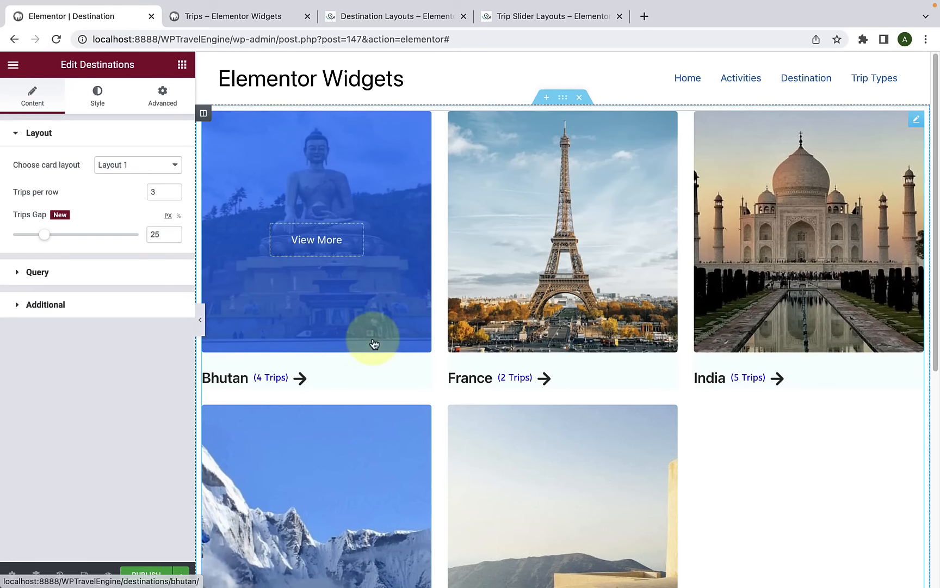
pyautogui.scroll(-6, 371, 367)
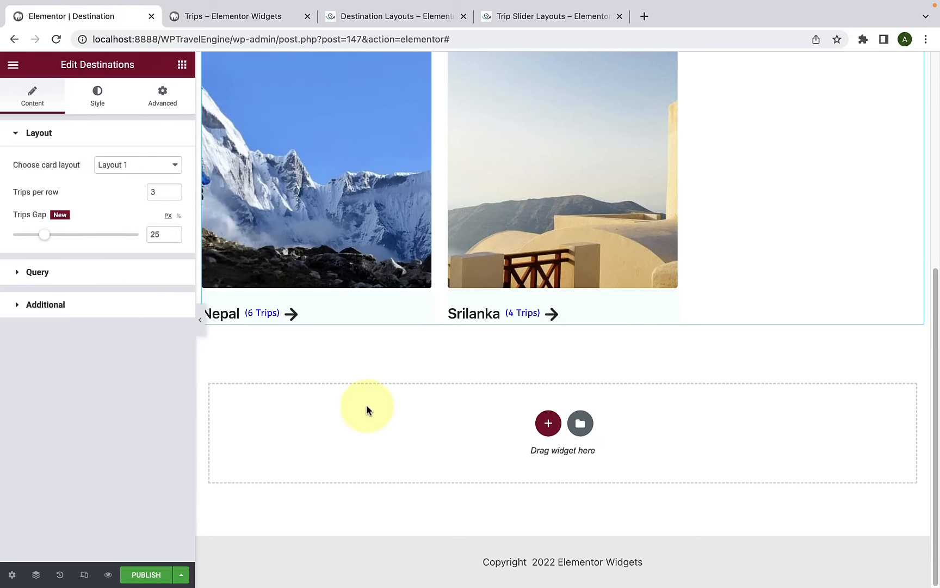
pyautogui.click(183, 74)
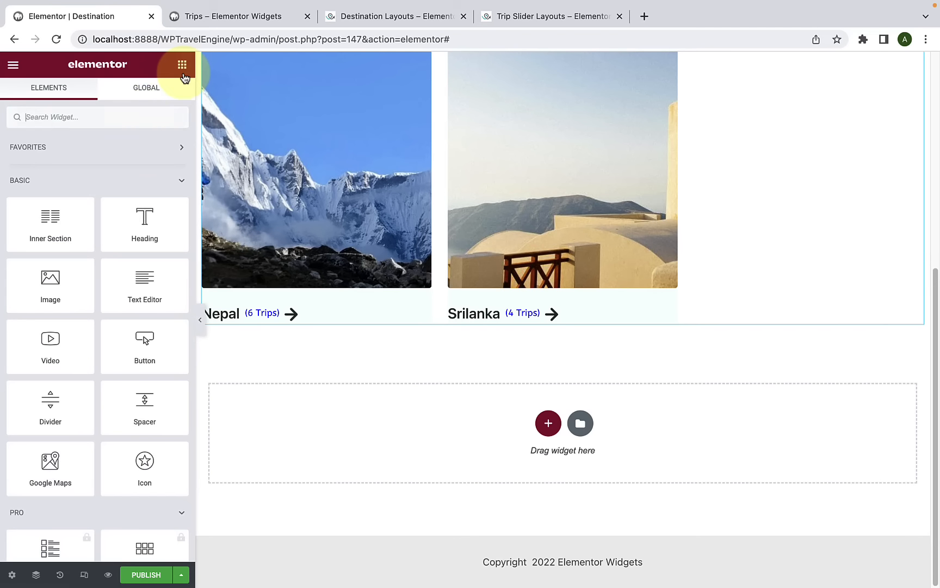
pyautogui.scroll(-15, 152, 348)
pyautogui.moveTo(145, 205); pyautogui.dragTo(290, 429)
pyautogui.scroll(-5, 289, 432)
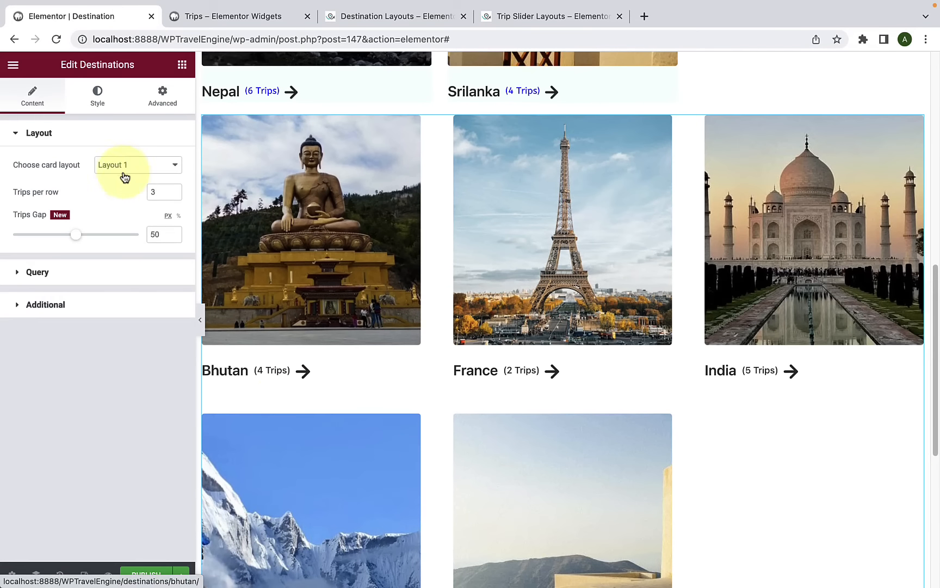
# Step: Set the second Destinations widget's card layout to Layout 2 and its trips gap to 0 px
pyautogui.click(154, 167)
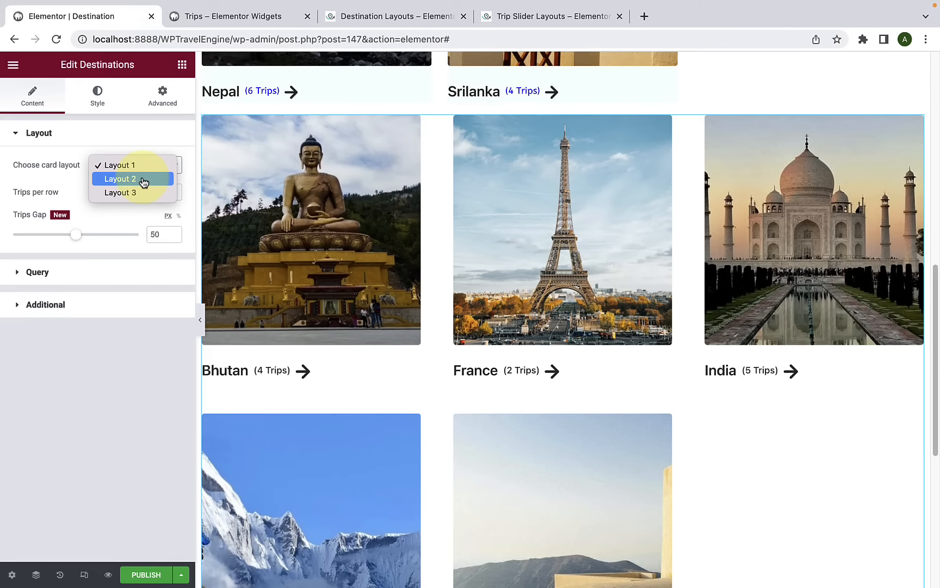
pyautogui.click(143, 183)
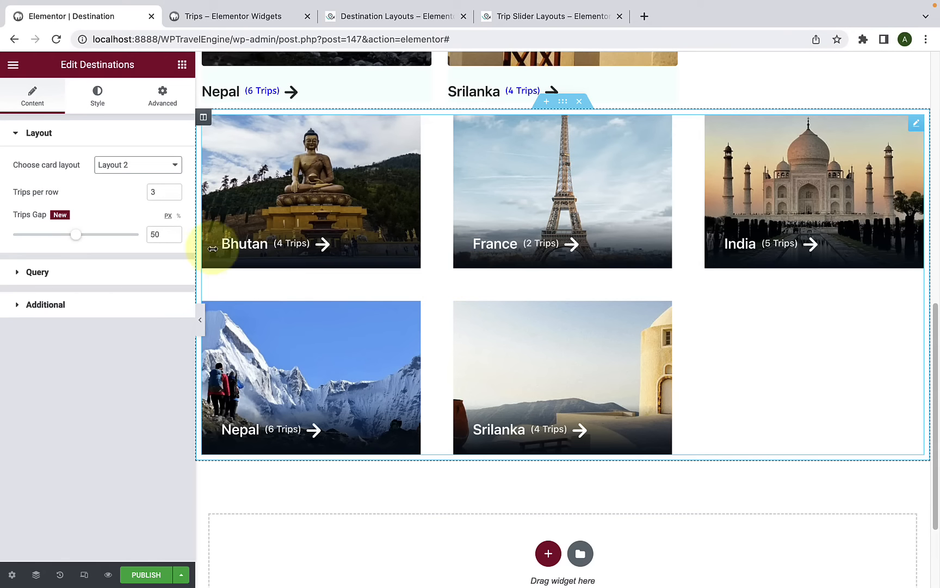
pyautogui.moveTo(69, 230); pyautogui.dragTo(19, 246)
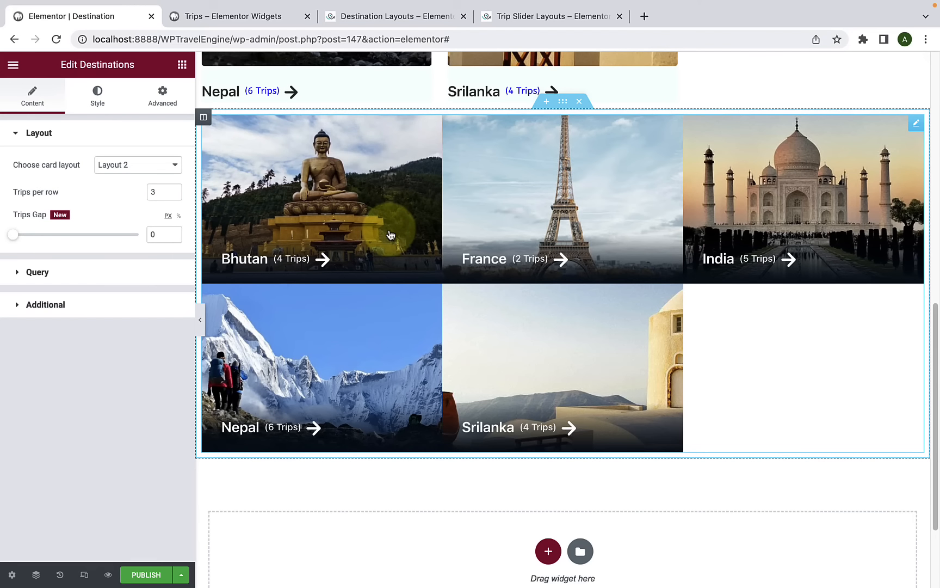
# Step: Look through the query, additional and style settings of the Layout 2 Destinations widget
pyautogui.click(101, 273)
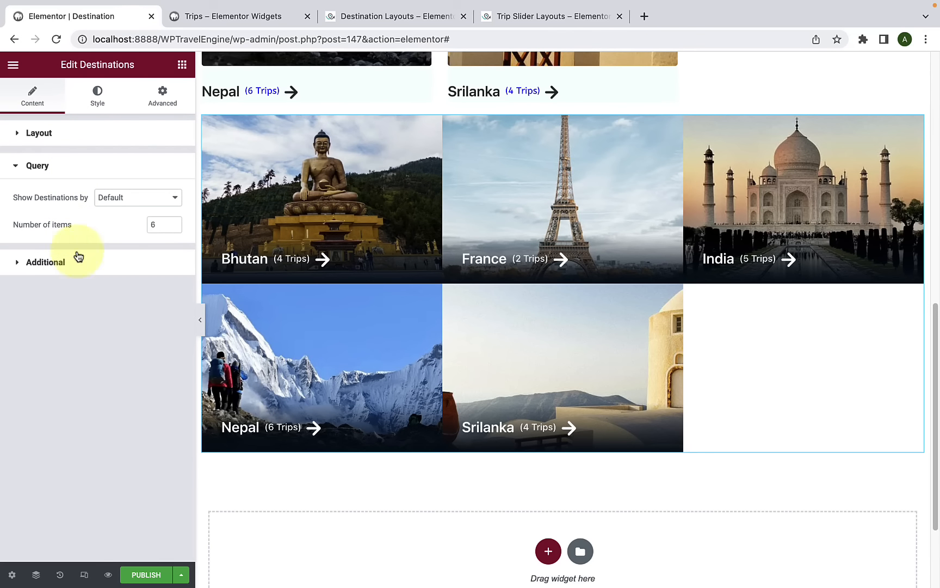
pyautogui.click(81, 267)
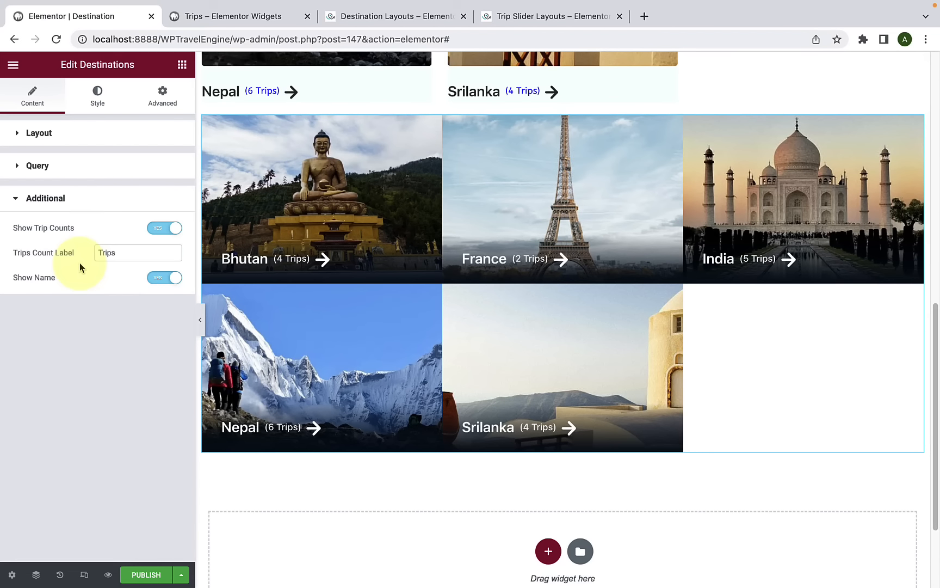
pyautogui.click(97, 110)
pyautogui.scroll(-2, 80, 327)
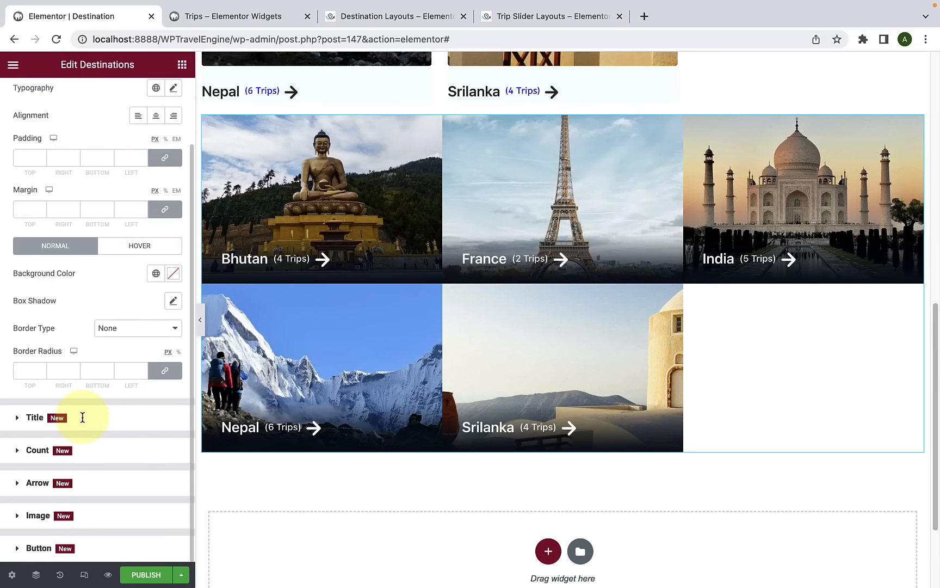
pyautogui.scroll(2, 85, 419)
pyautogui.click(20, 107)
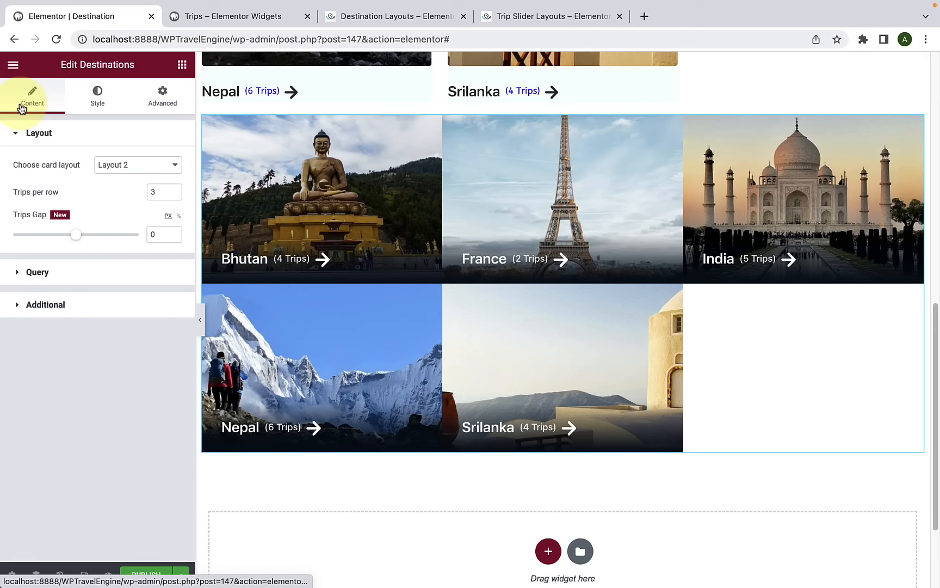
# Step: Add a third Destinations widget in the empty area below the Layout 2 grid
pyautogui.click(181, 64)
pyautogui.scroll(-7, 142, 304)
pyautogui.scroll(-10, 152, 329)
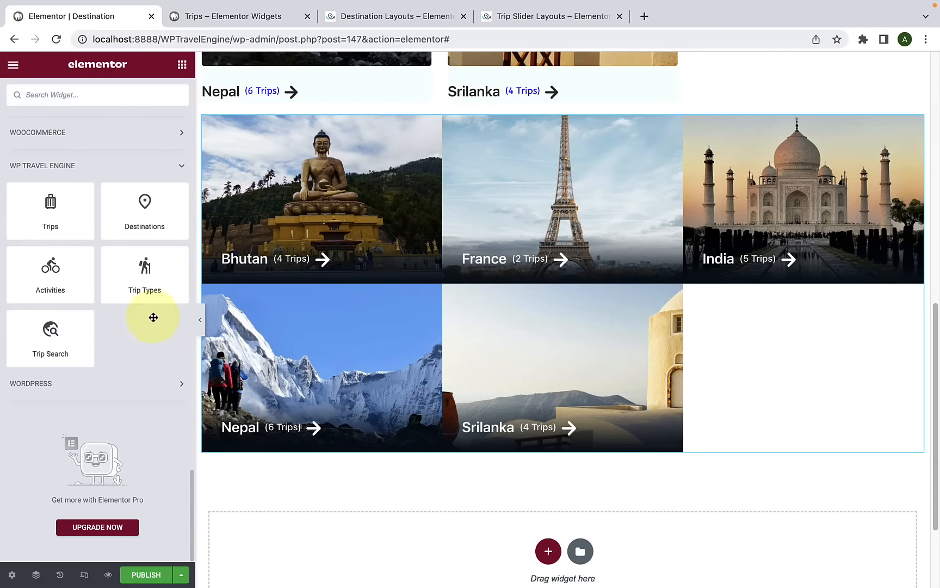
pyautogui.moveTo(156, 195); pyautogui.dragTo(428, 546)
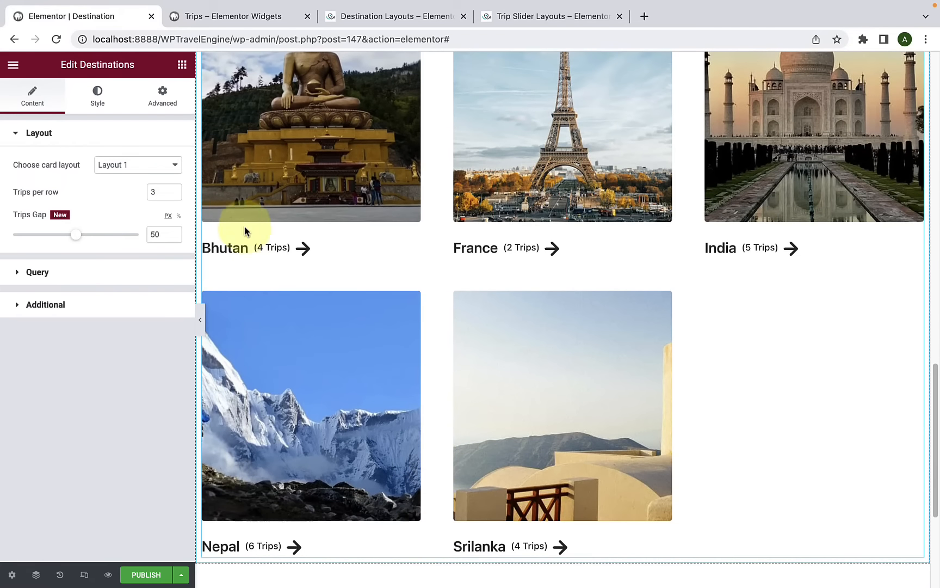
# Step: Set the third Destinations widget's card layout to Layout 3
pyautogui.click(150, 170)
pyautogui.click(143, 191)
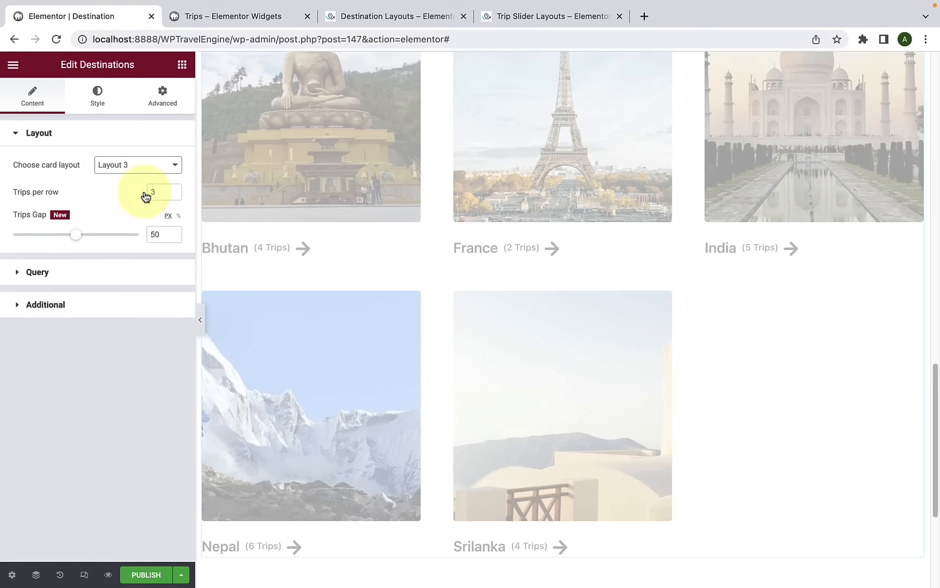
pyautogui.scroll(2, 402, 319)
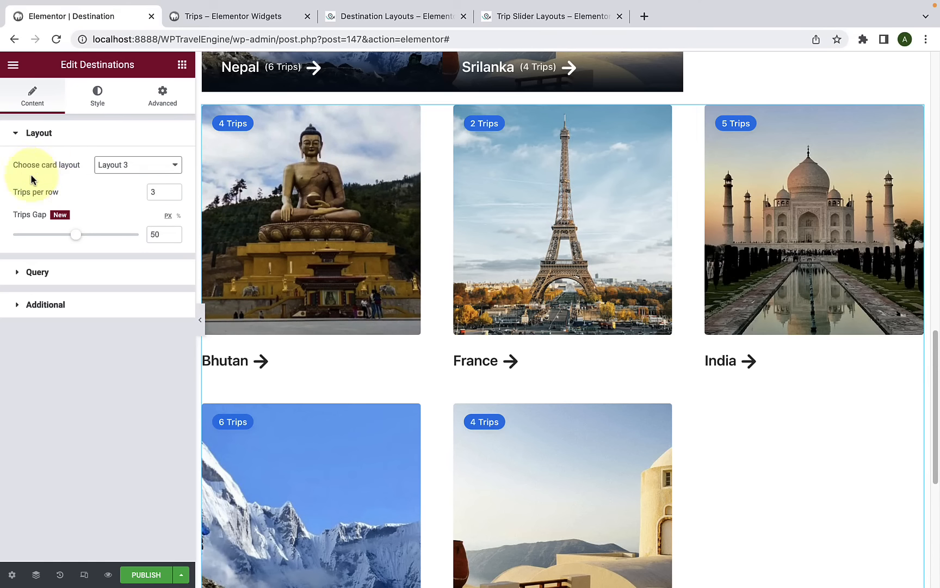
# Step: Publish the page and open its preview in a new browser tab
pyautogui.scroll(5, 414, 309)
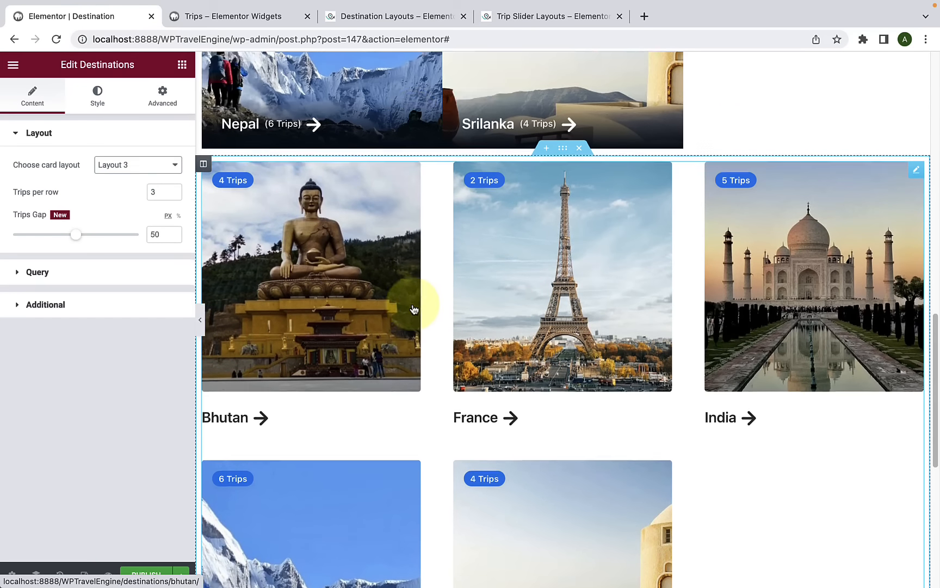
pyautogui.scroll(3, 414, 308)
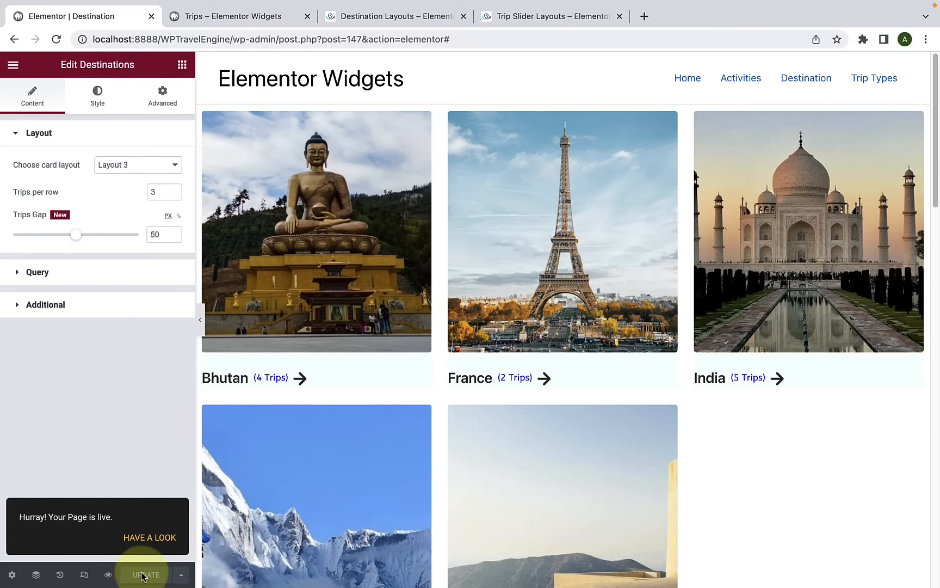
pyautogui.click(109, 577)
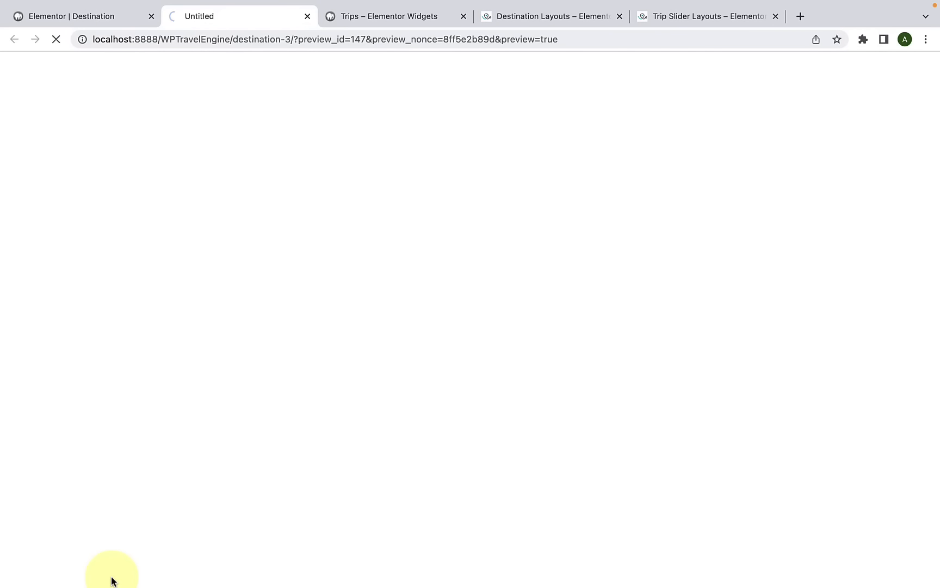
# Step: Review the three destination card layouts on the previewed page
pyautogui.scroll(-10, 341, 255)
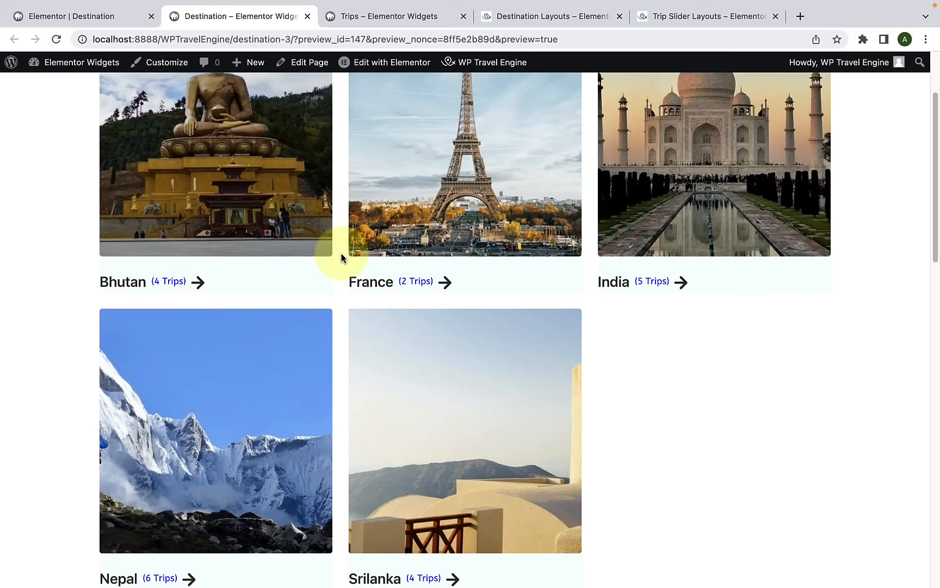
pyautogui.scroll(-9, 341, 259)
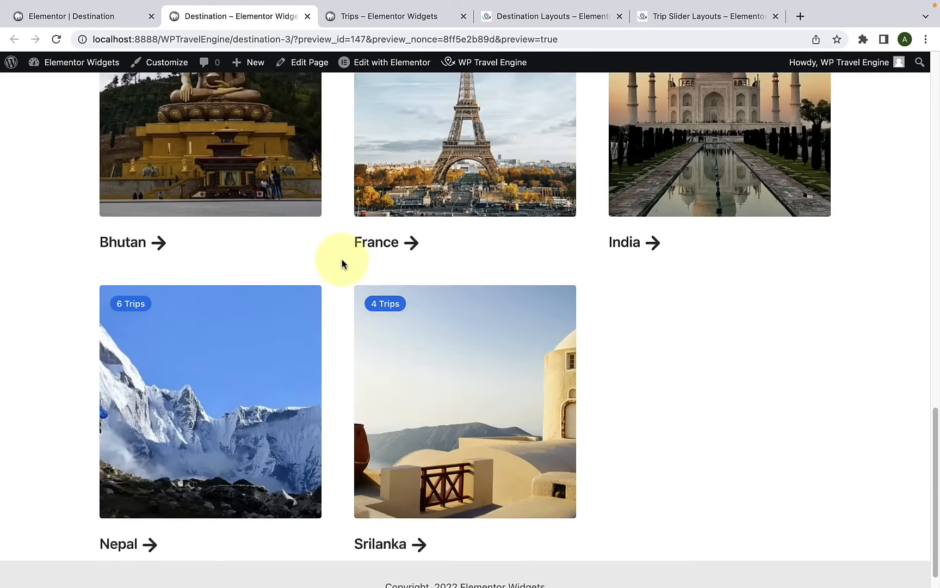
pyautogui.scroll(19, 341, 256)
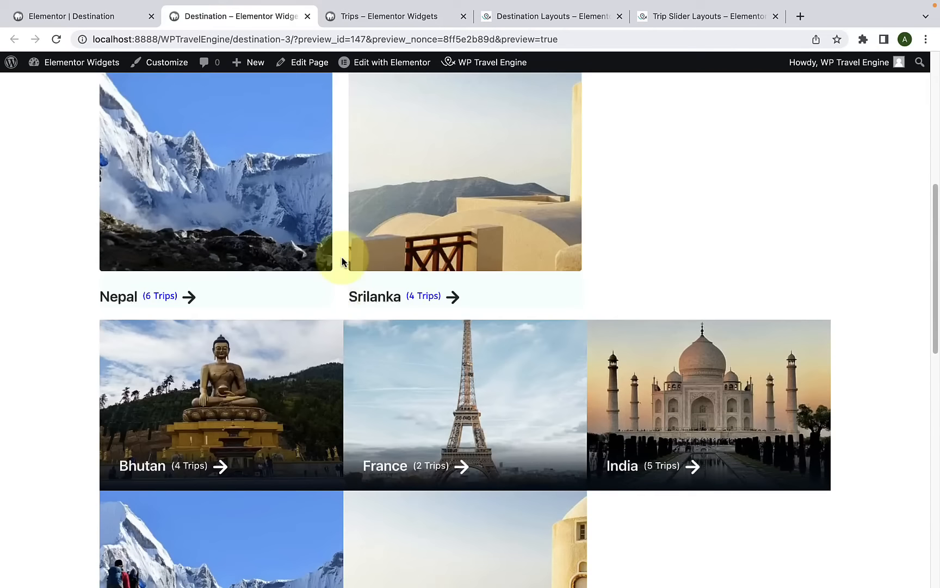
# Step: Compare the destination grids on the previewed page once more and close the preview
pyautogui.scroll(-14, 390, 275)
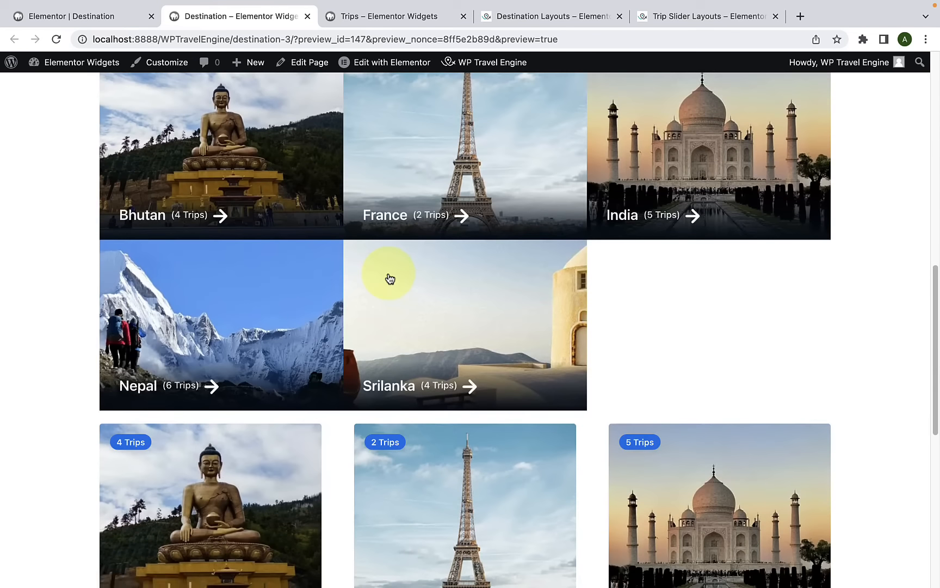
pyautogui.scroll(-4, 389, 278)
pyautogui.scroll(13, 389, 278)
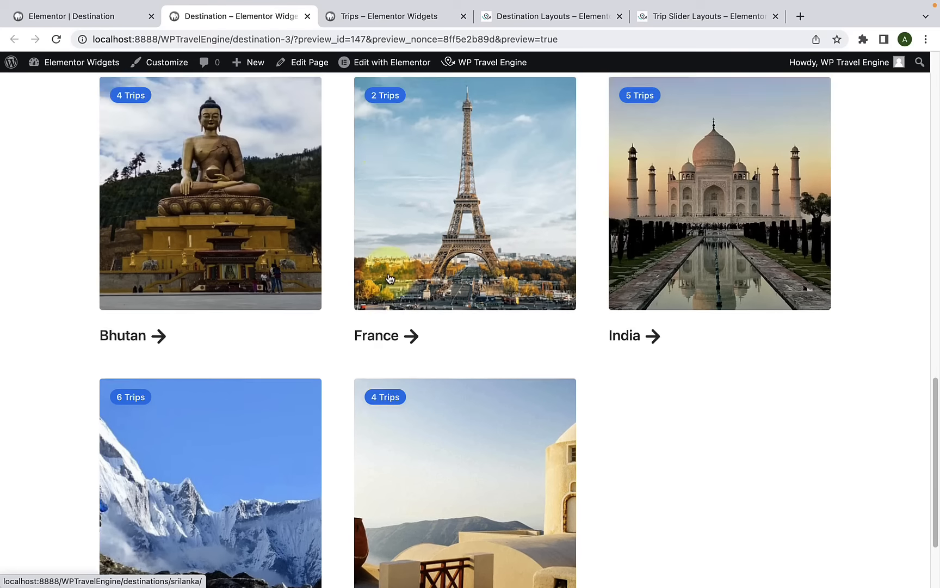
pyautogui.scroll(8, 389, 278)
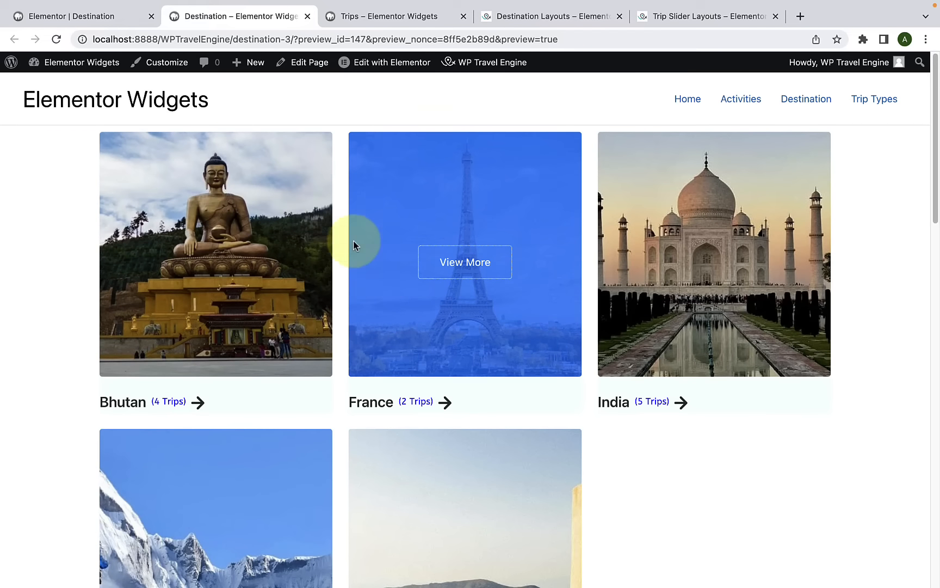
pyautogui.click(307, 17)
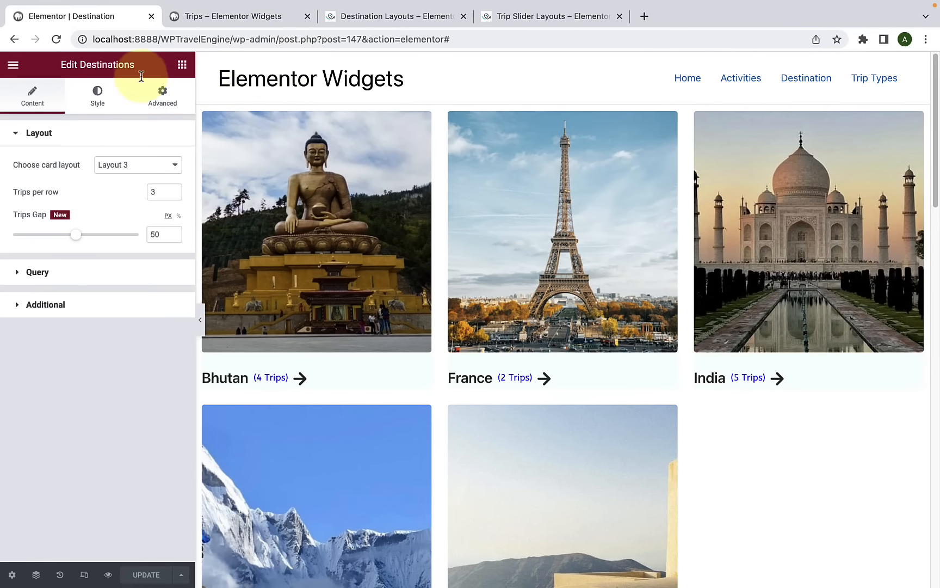
# Step: Open the Activities demo page on the WP Travel Engine demo site and examine its activity card layouts
pyautogui.click(371, 20)
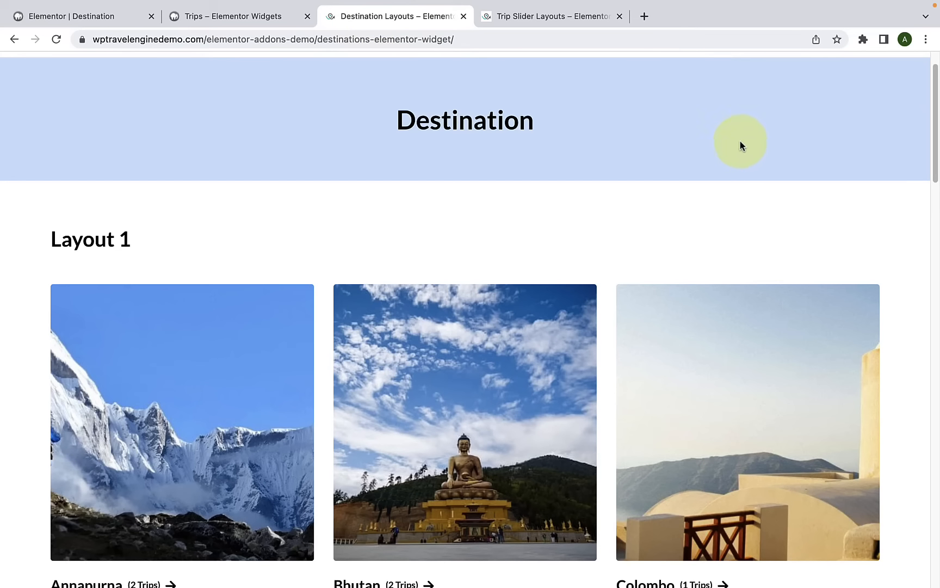
pyautogui.scroll(2, 739, 143)
pyautogui.moveTo(650, 91)
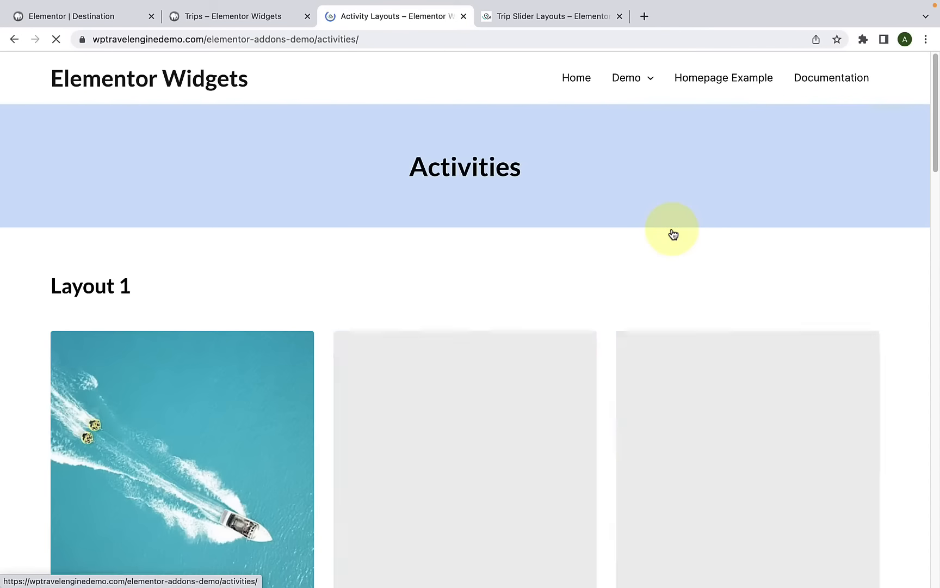
pyautogui.scroll(-15, 294, 294)
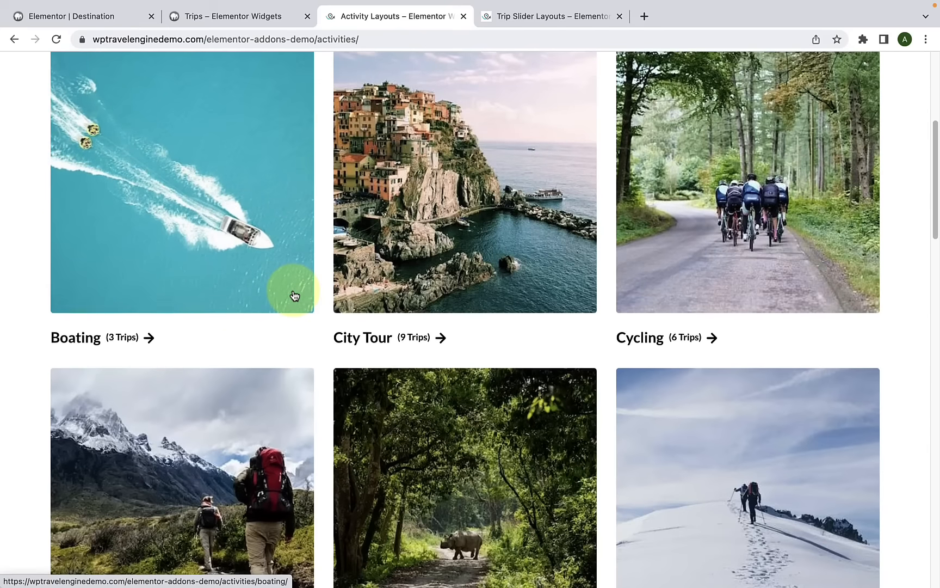
pyautogui.scroll(-17, 294, 295)
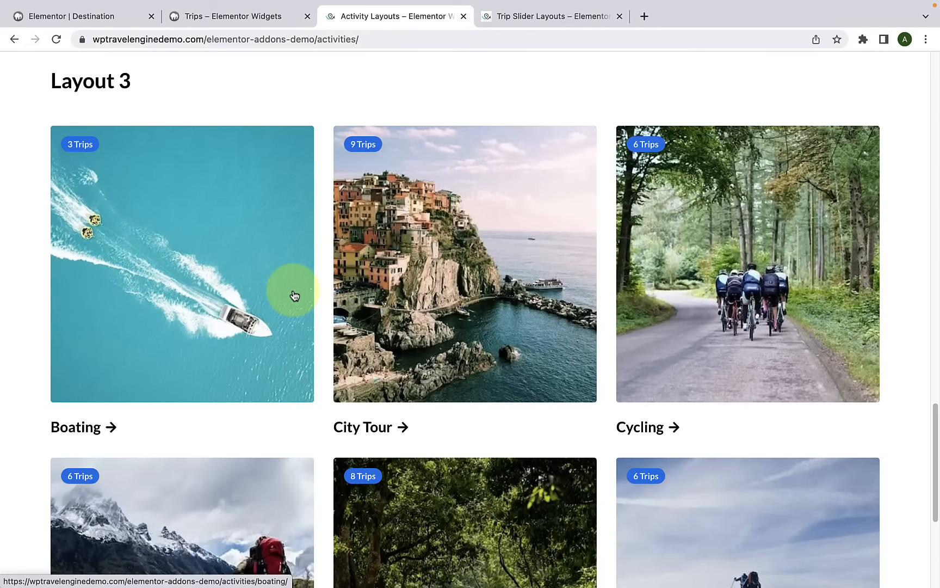
pyautogui.scroll(12, 294, 296)
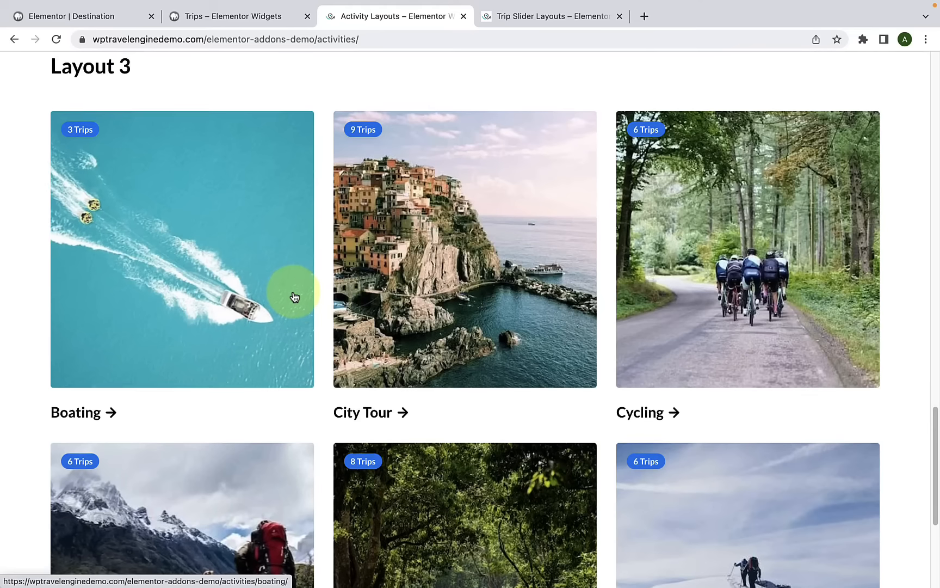
pyautogui.scroll(20, 294, 297)
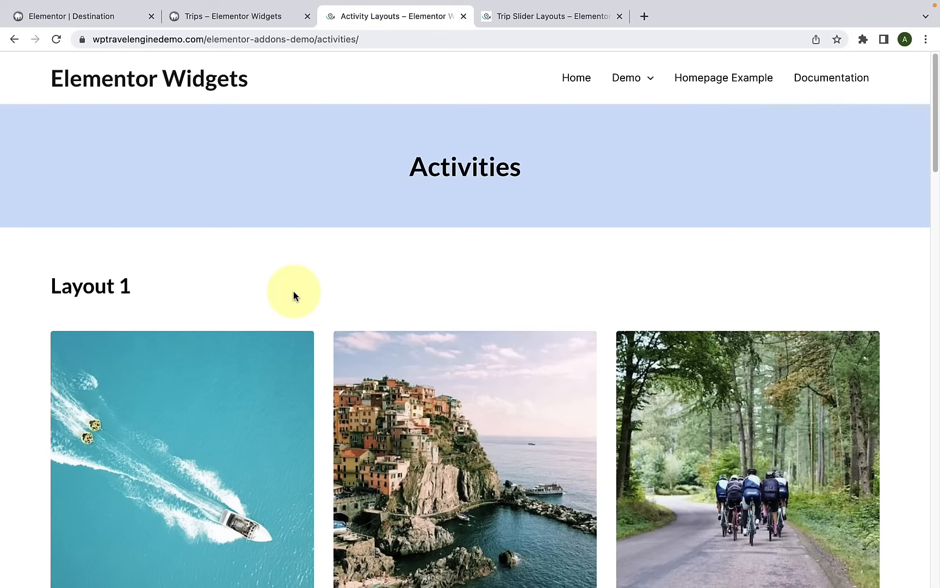
# Step: Return to the local WordPress admin, create a new page titled "Activities" and open it in Elementor
pyautogui.click(116, 19)
pyautogui.click(10, 40)
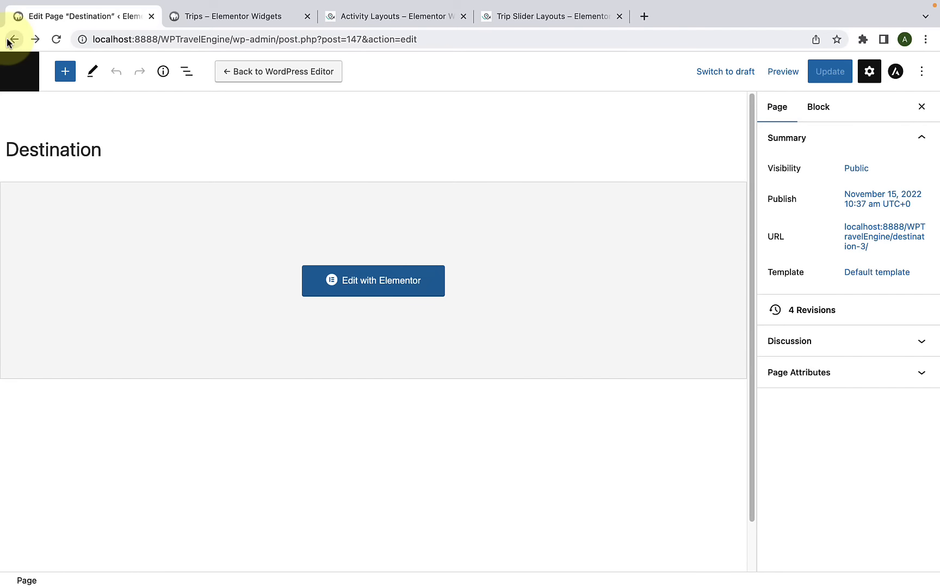
pyautogui.click(12, 39)
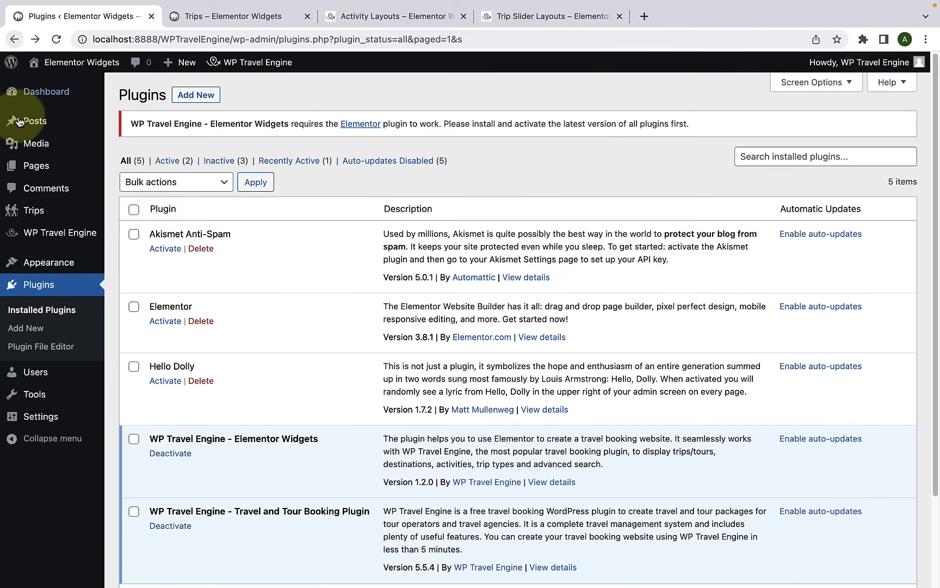
pyautogui.moveTo(33, 169)
pyautogui.click(140, 189)
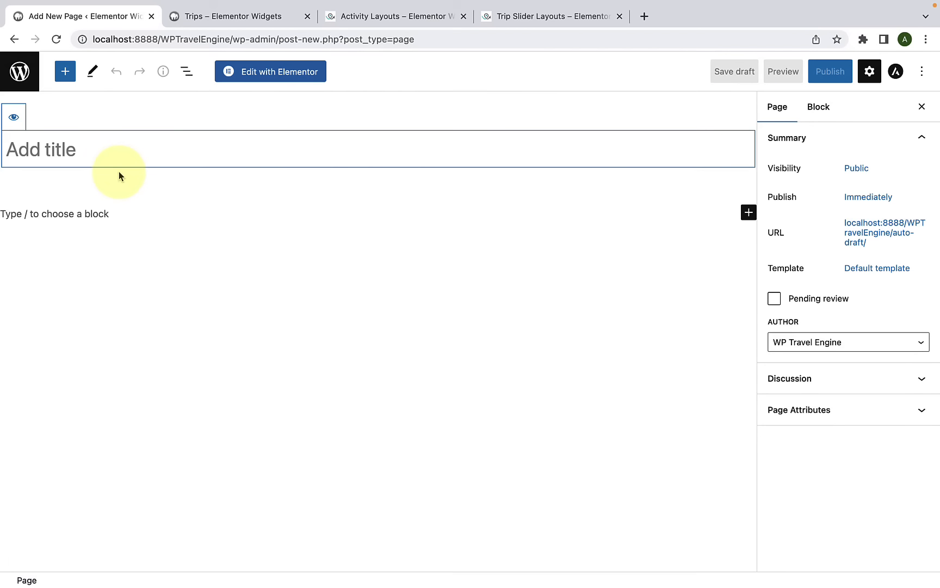
pyautogui.write('Activities')
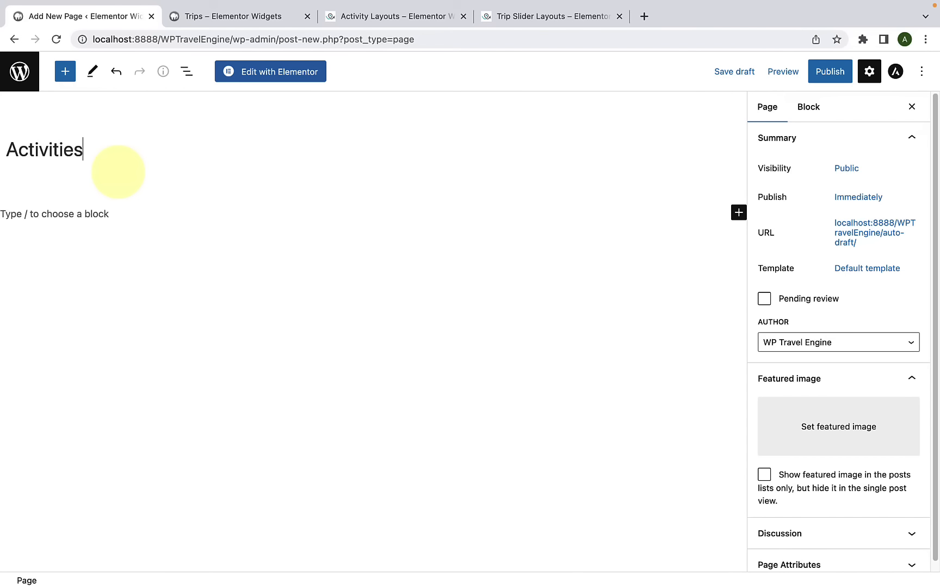
pyautogui.click(255, 82)
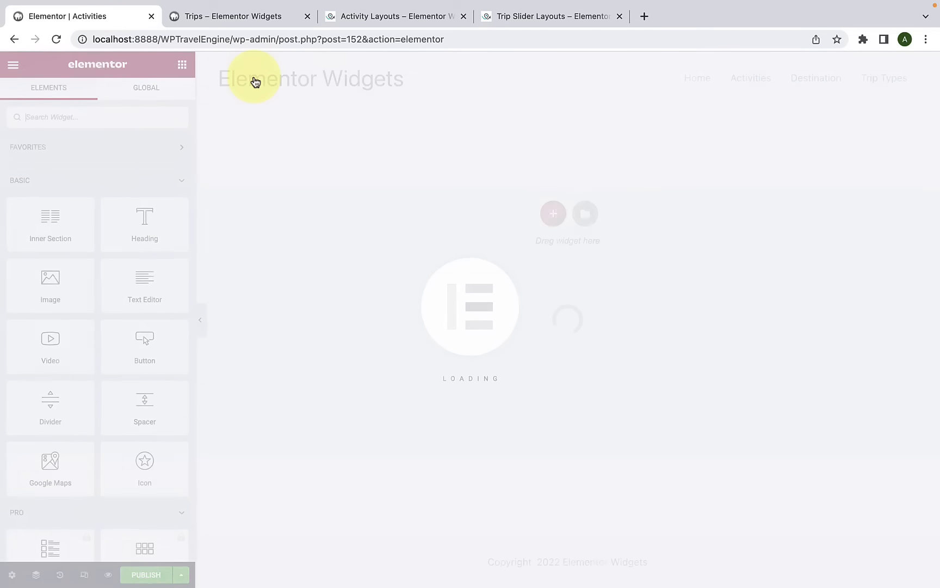
# Step: Add a Heading widget to the empty Activities page with the text "Layout 1"
pyautogui.scroll(-1, 113, 195)
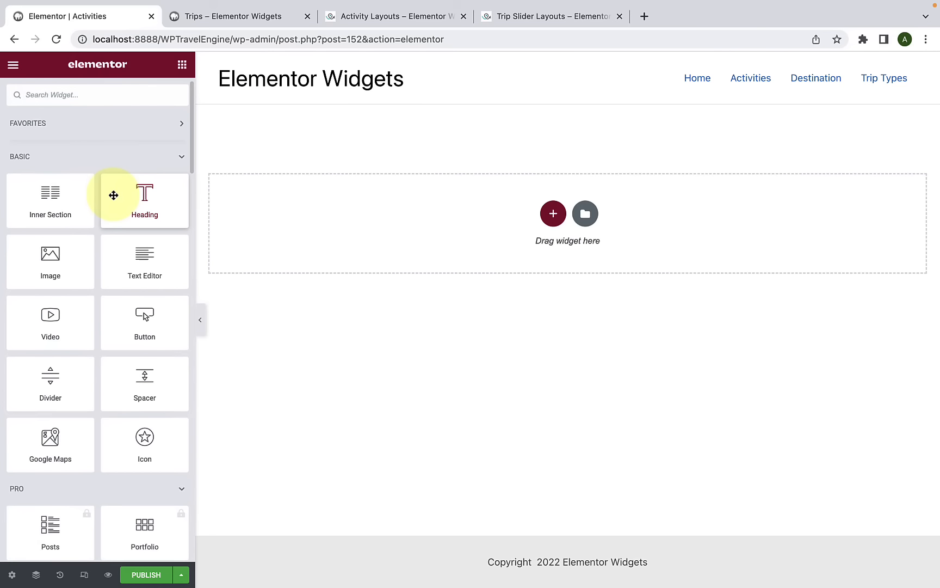
pyautogui.moveTo(113, 195); pyautogui.dragTo(291, 220)
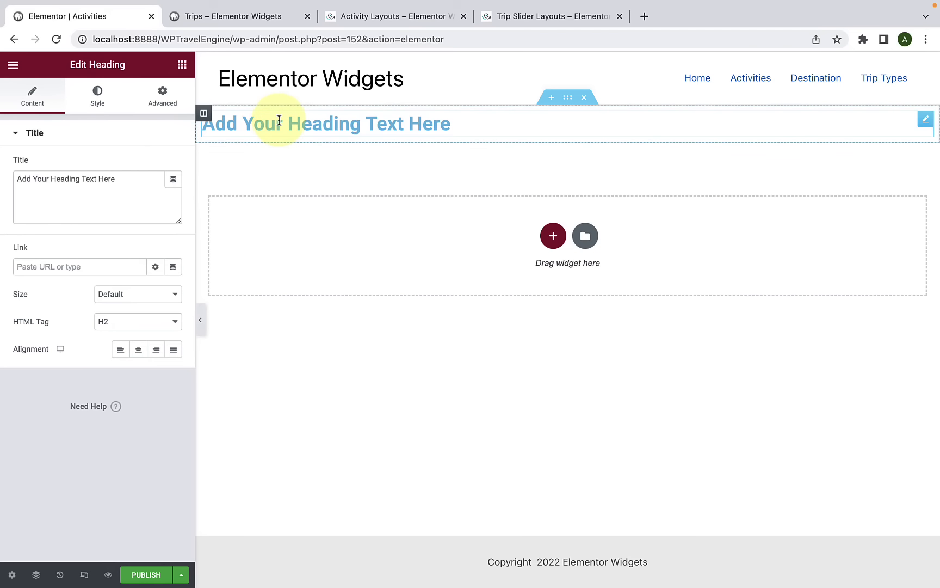
pyautogui.tripleClick(279, 120)
pyautogui.write('Layout 1')
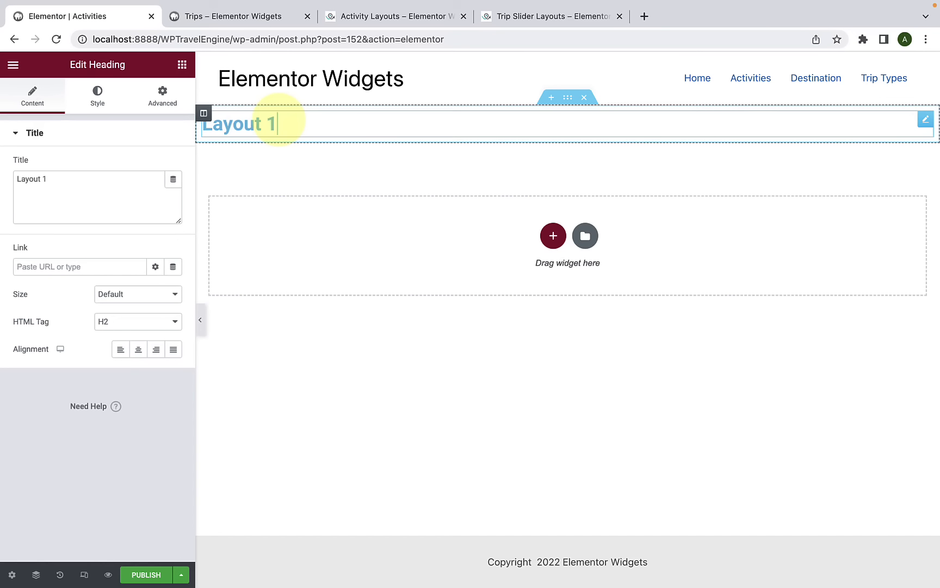
# Step: Set the Layout 1 heading's text color to near-black #070707
pyautogui.click(98, 95)
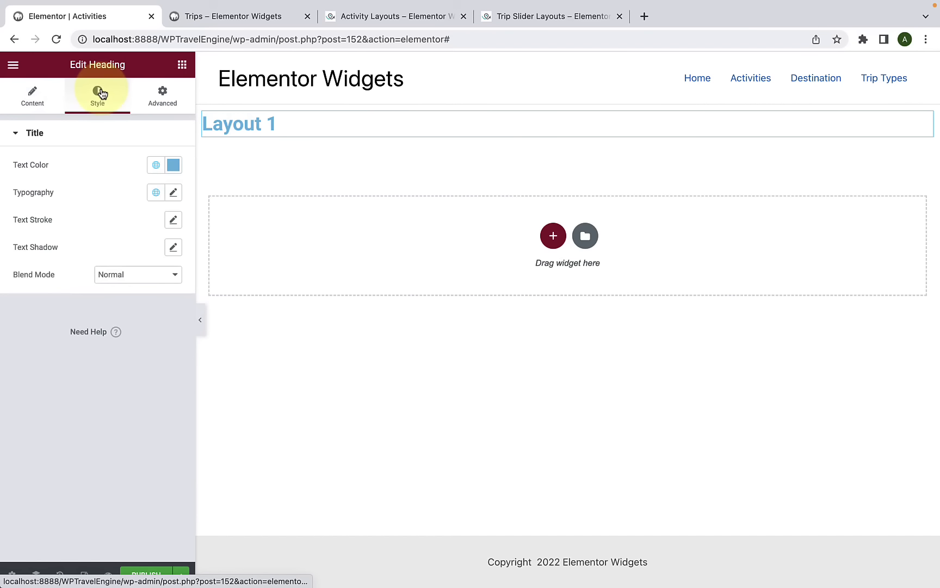
pyautogui.click(173, 165)
pyautogui.moveTo(69, 287); pyautogui.dragTo(20, 324)
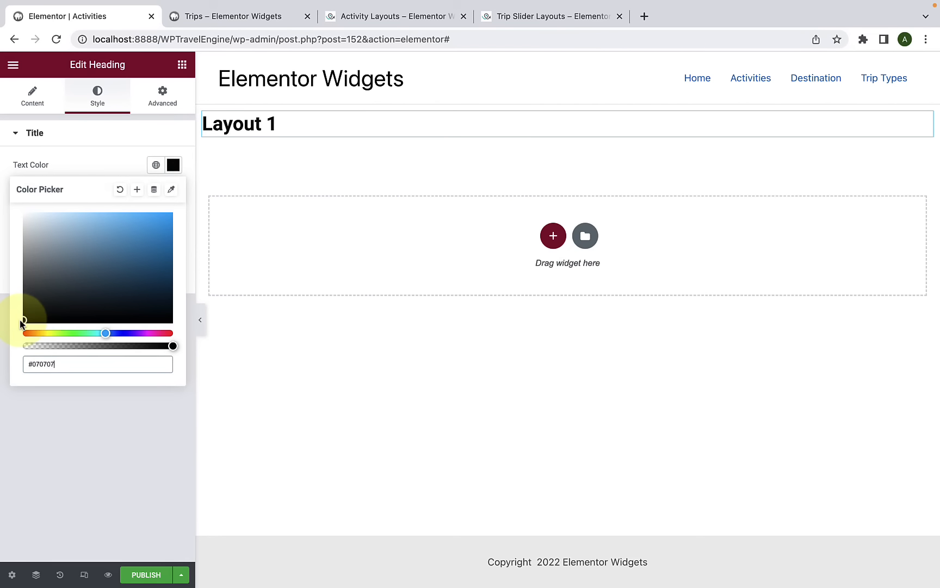
pyautogui.click(74, 426)
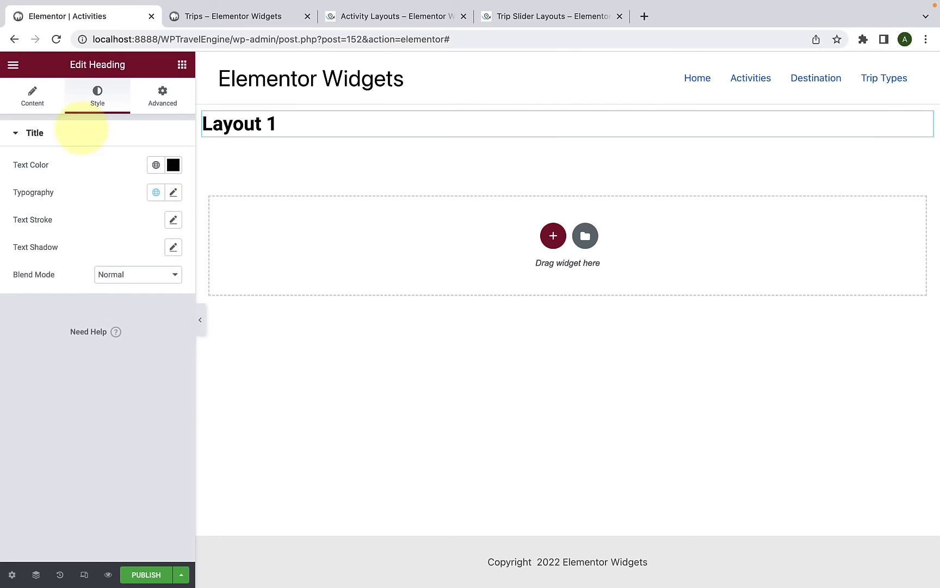
# Step: Find the Activities widget, add it below the Layout 1 heading and look over its card grid
pyautogui.click(181, 65)
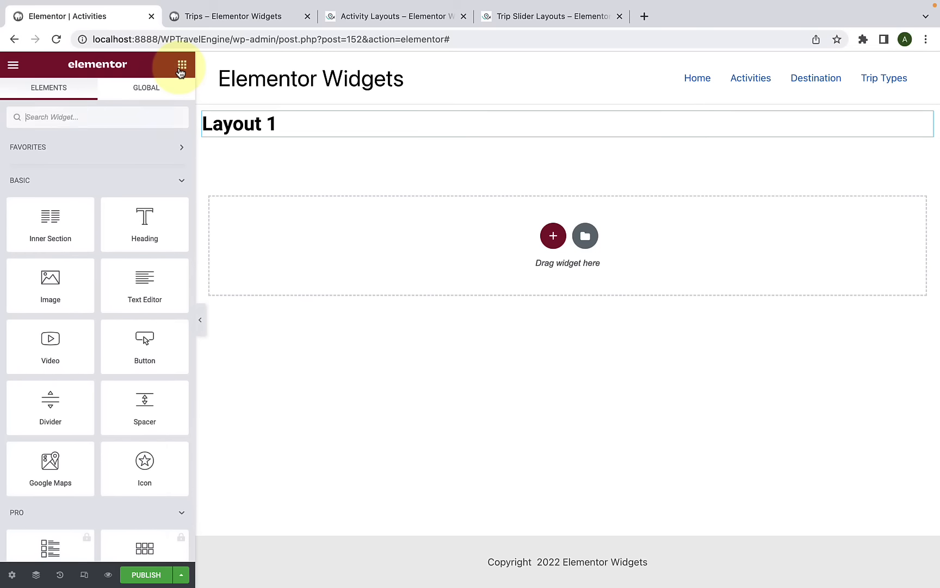
pyautogui.write('activ')
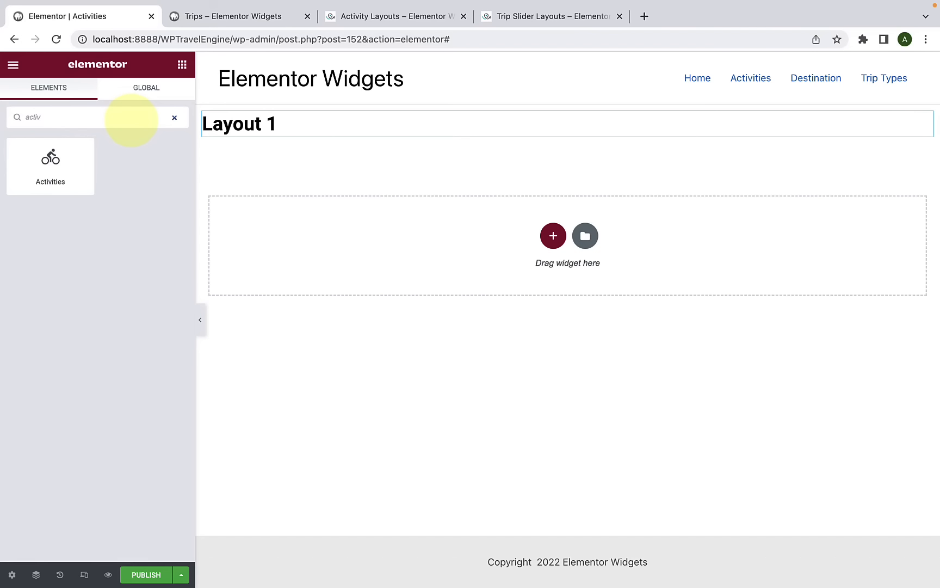
pyautogui.moveTo(46, 174); pyautogui.dragTo(388, 241)
pyautogui.scroll(-3, 391, 249)
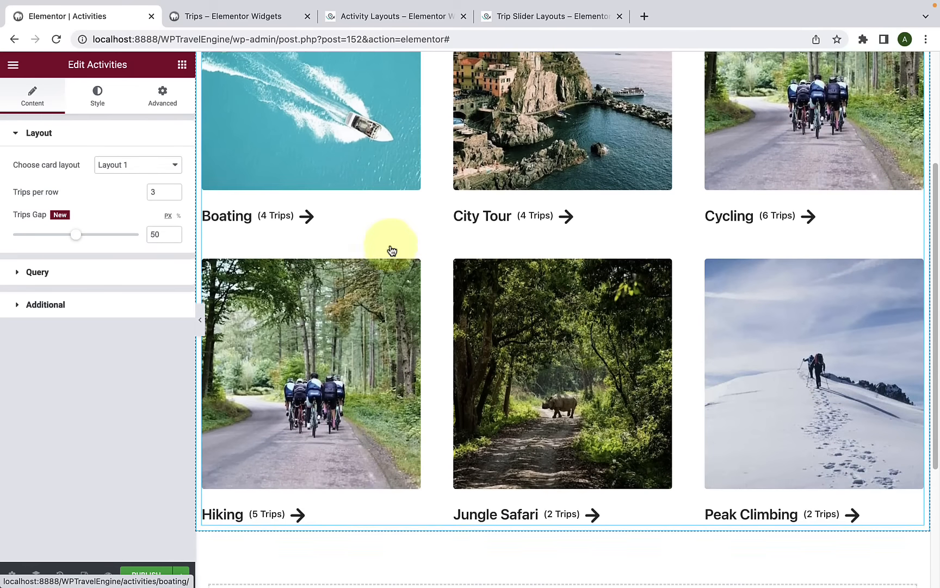
pyautogui.scroll(4, 393, 252)
pyautogui.scroll(-2, 395, 255)
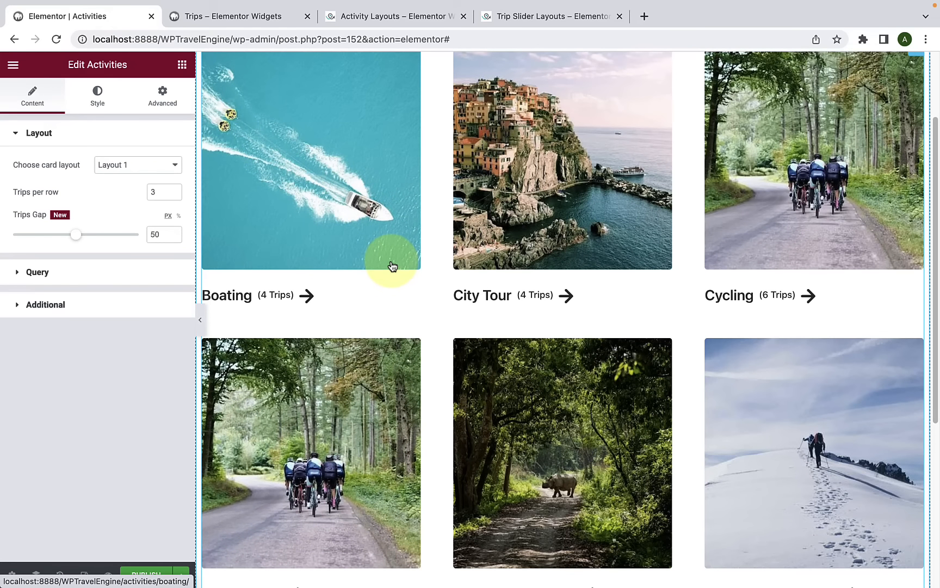
pyautogui.scroll(-1, 428, 311)
pyautogui.scroll(2, 429, 310)
pyautogui.scroll(1, 429, 310)
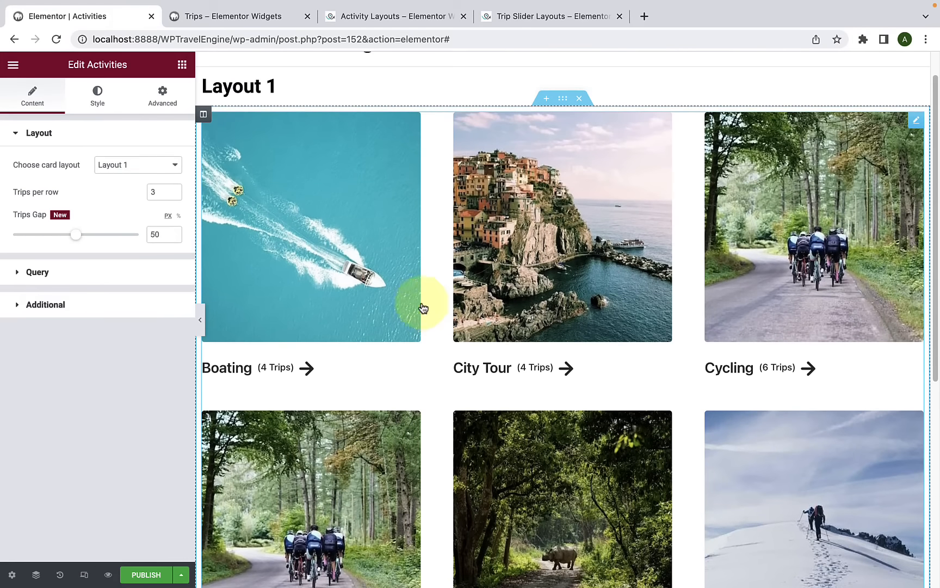
# Step: Try Layout 2 as the Activities widget's card layout and switch it to Layout 3
pyautogui.click(146, 167)
pyautogui.click(140, 179)
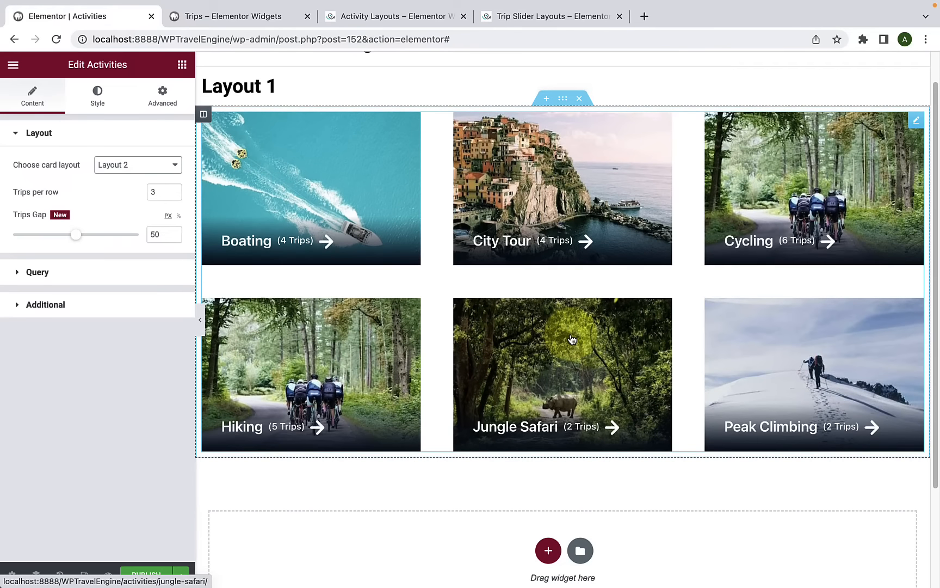
pyautogui.click(139, 166)
pyautogui.click(142, 179)
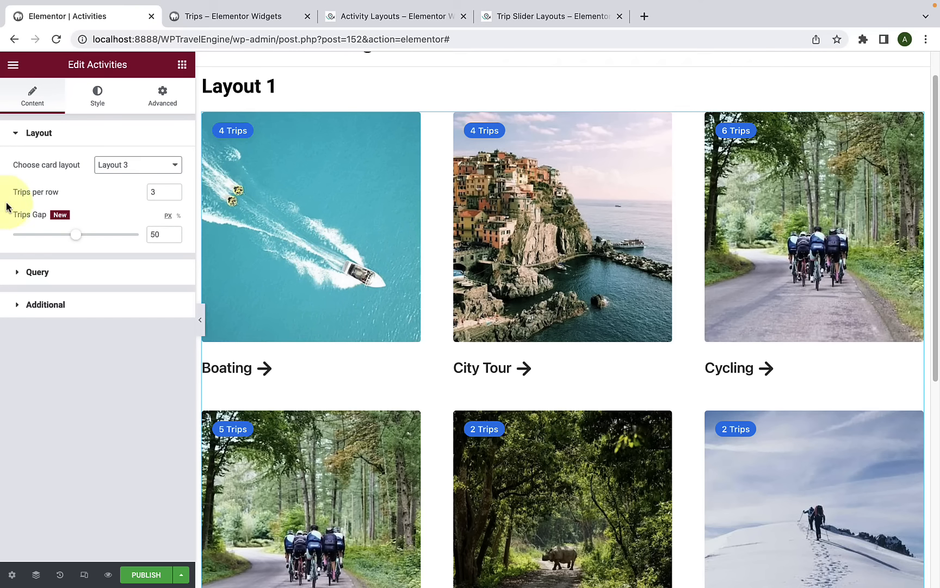
pyautogui.scroll(2, 332, 242)
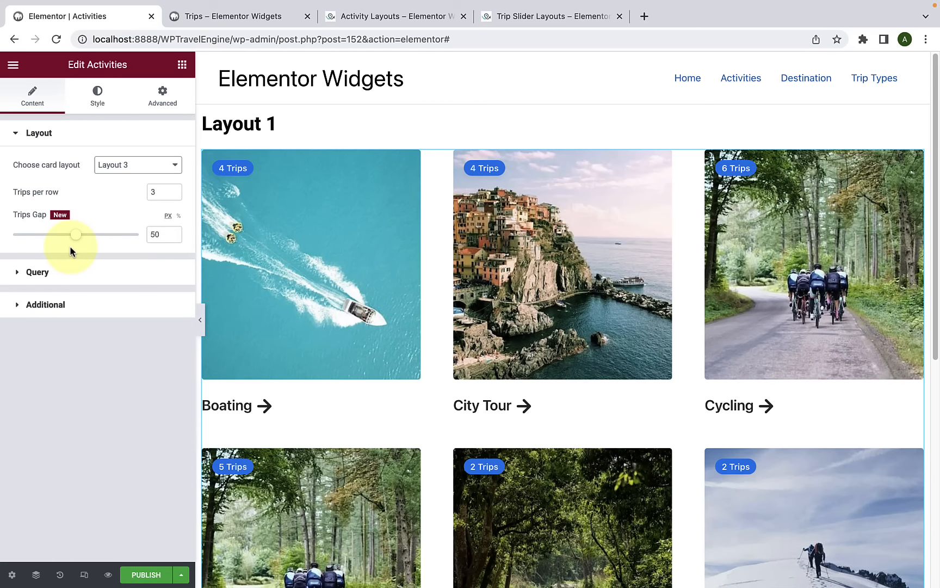
# Step: Try showing activities by "Choose from the list" in the widget's query and set it back to Default
pyautogui.click(67, 272)
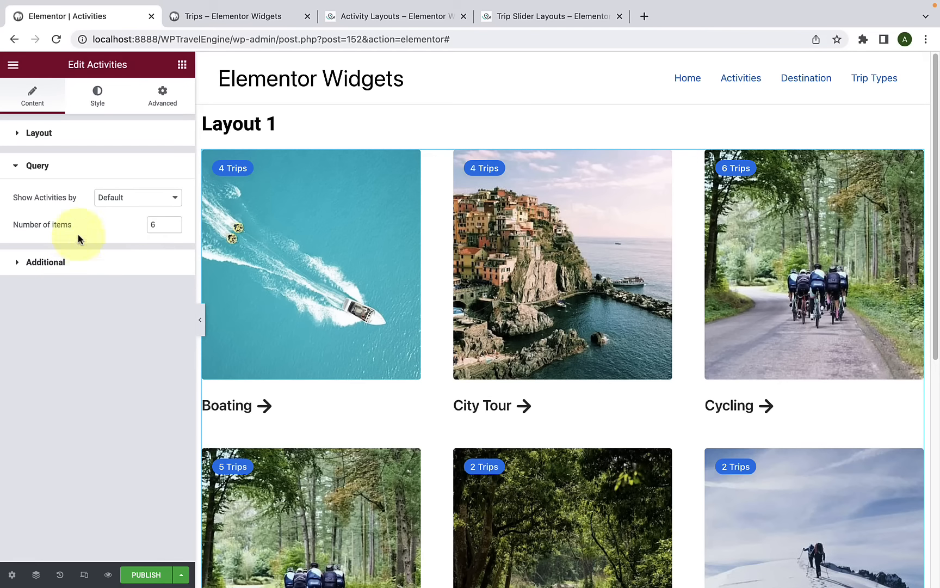
pyautogui.click(132, 206)
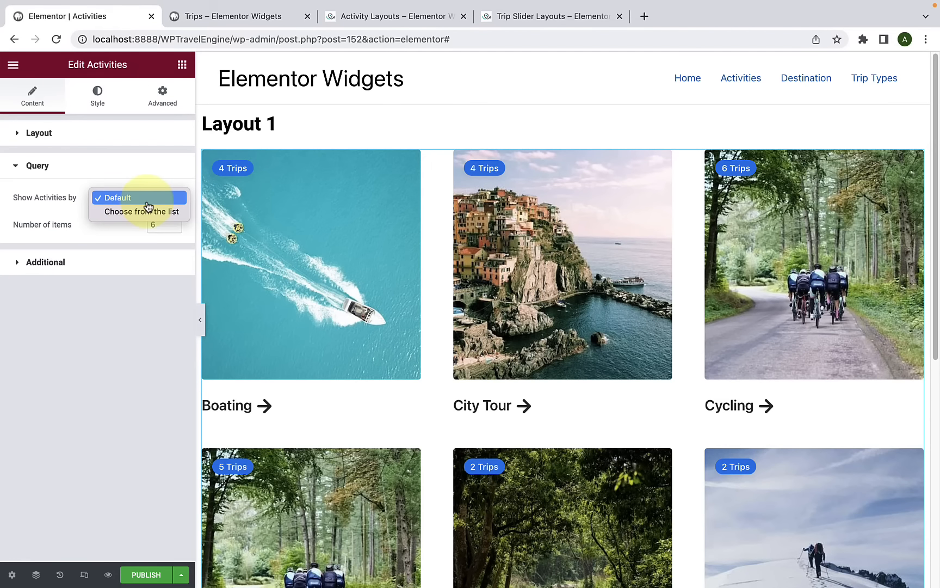
pyautogui.click(135, 217)
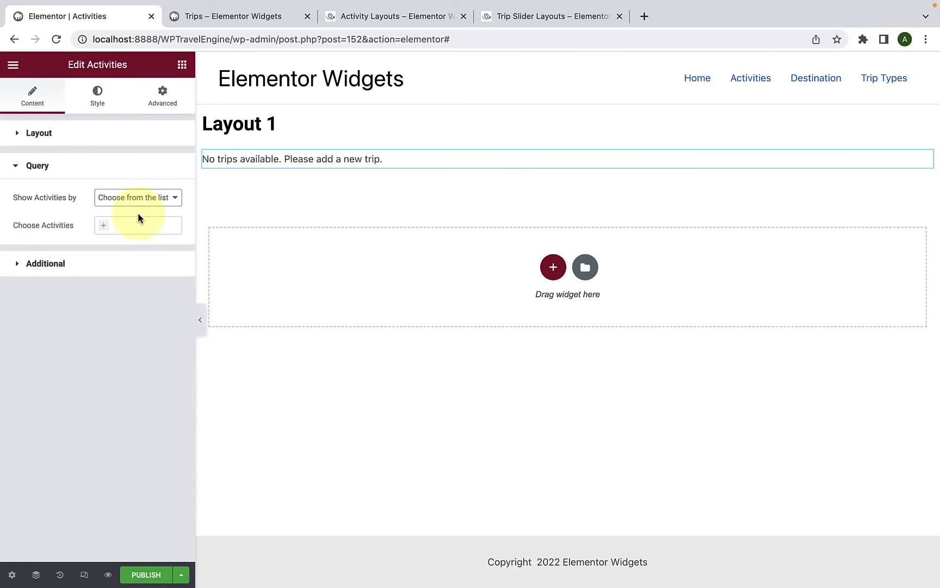
pyautogui.click(144, 204)
pyautogui.click(139, 187)
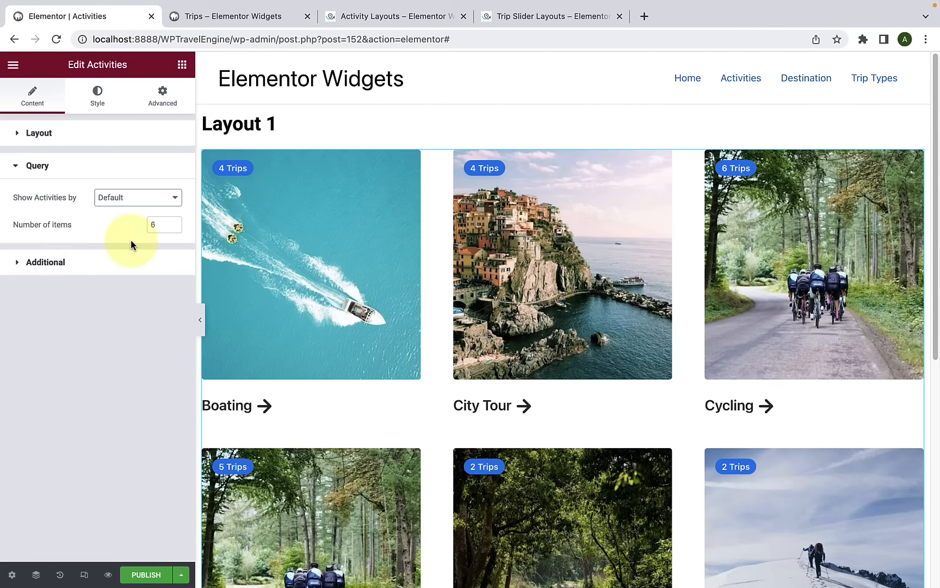
# Step: Try hiding the trip counts and the activity names in the Activities widget's Additional settings, turning each back on
pyautogui.scroll(-2, 262, 301)
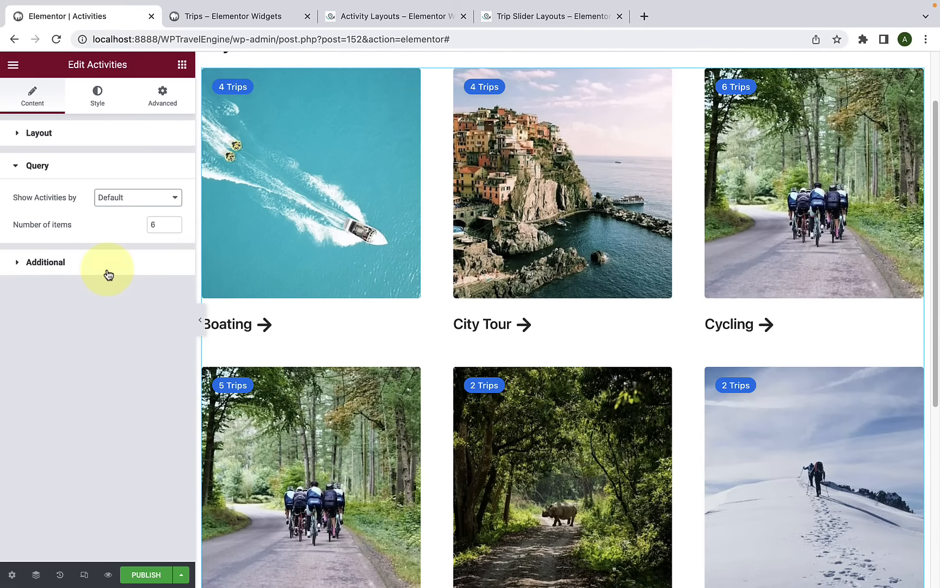
pyautogui.click(108, 273)
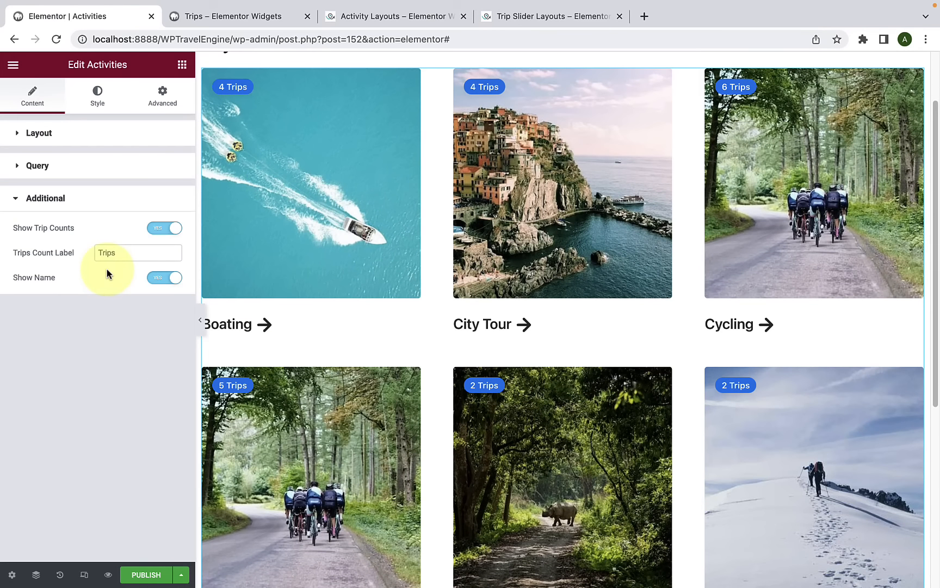
pyautogui.click(160, 228)
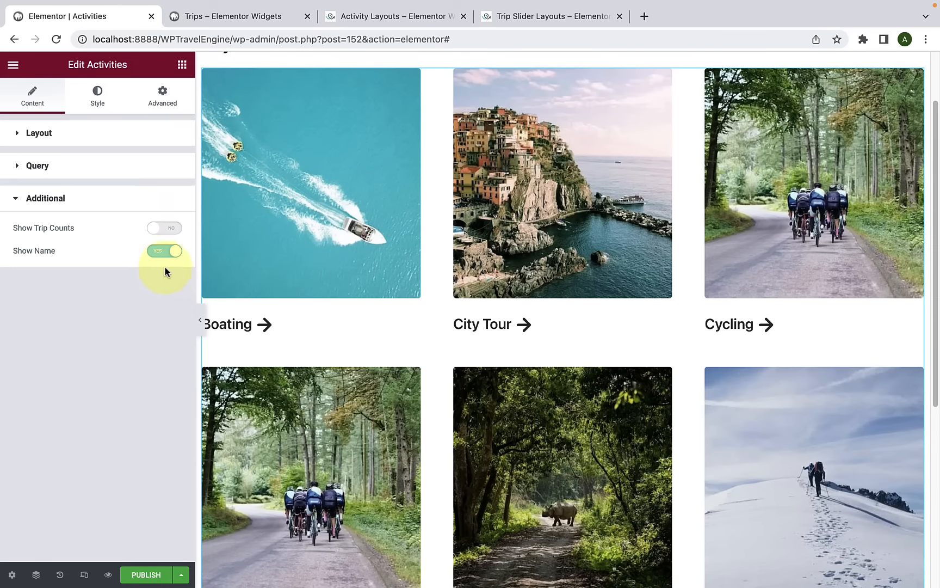
pyautogui.click(167, 234)
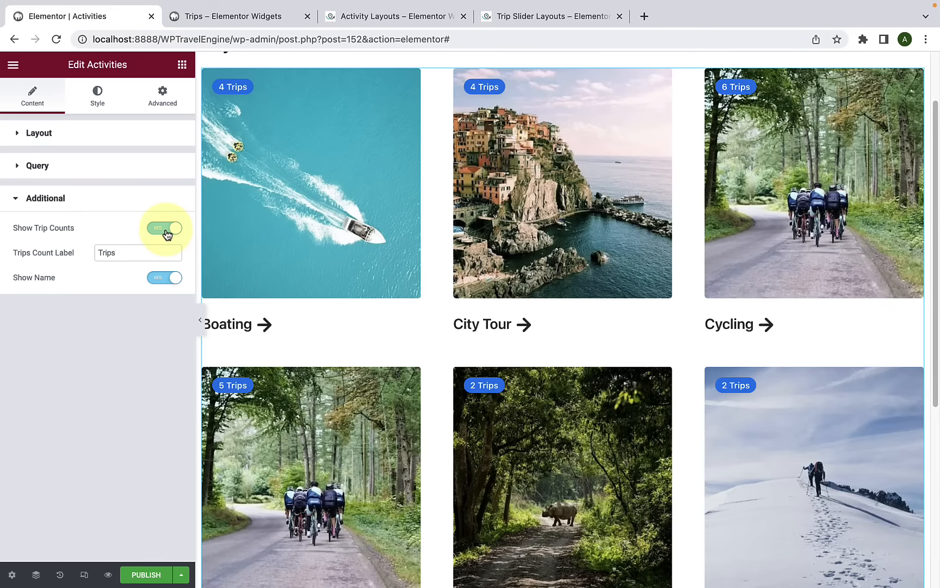
pyautogui.click(122, 251)
pyautogui.hotkey('ctrl', 'a')
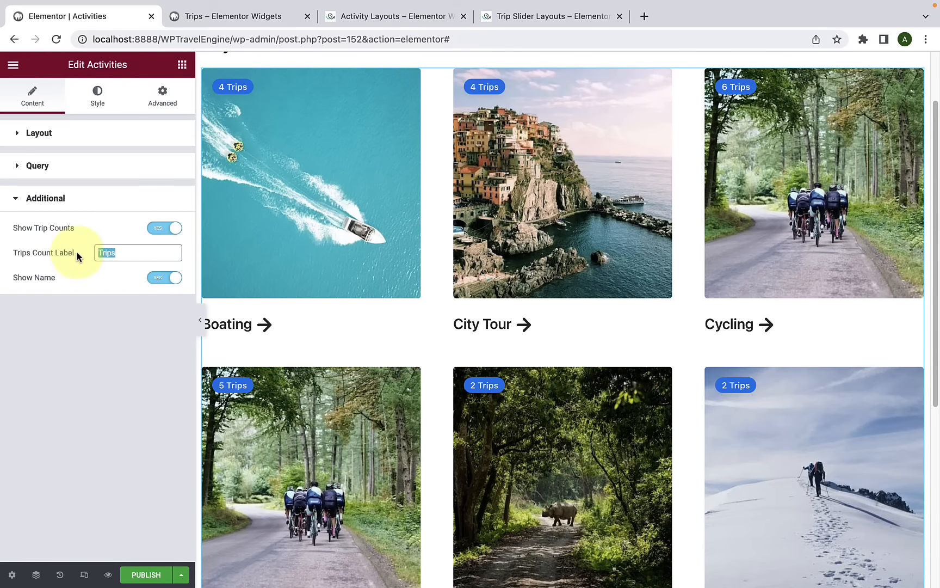
pyautogui.click(97, 278)
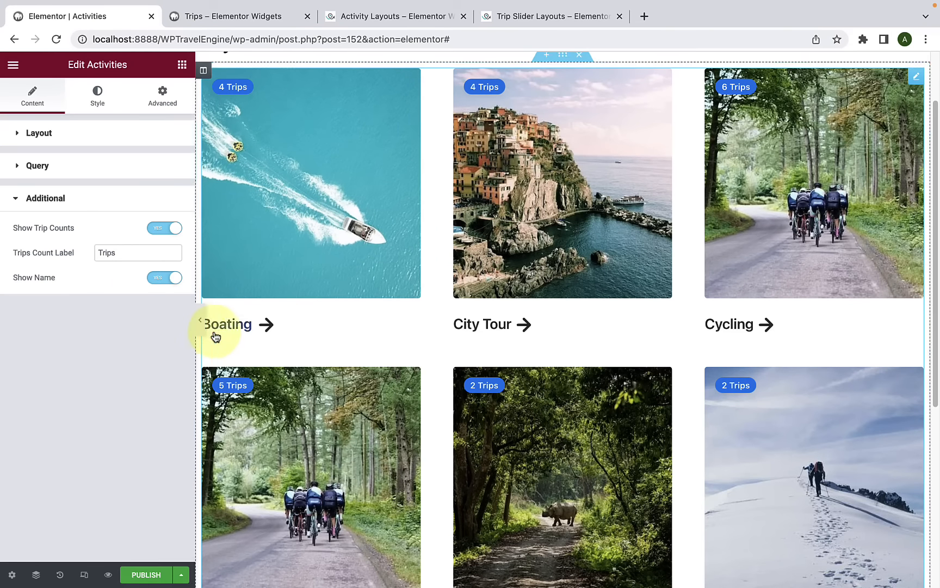
pyautogui.click(167, 279)
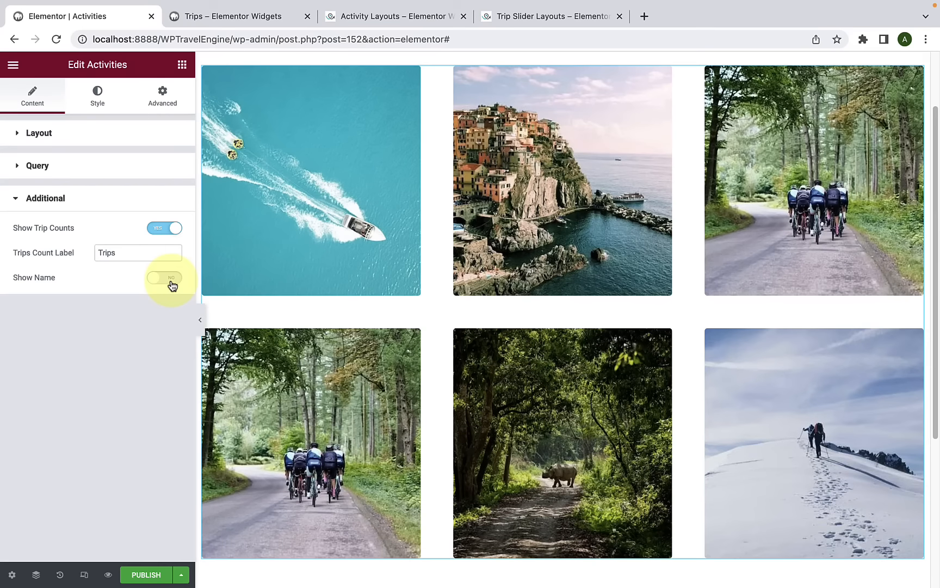
pyautogui.click(171, 280)
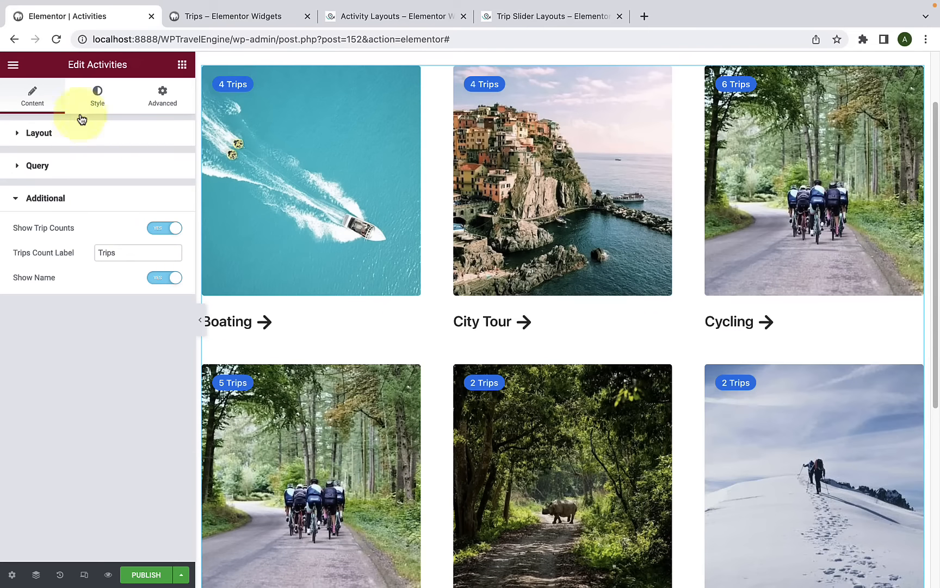
# Step: Examine the Activities widget's style options, looking through the General and Button settings
pyautogui.click(97, 97)
pyautogui.scroll(-3, 94, 272)
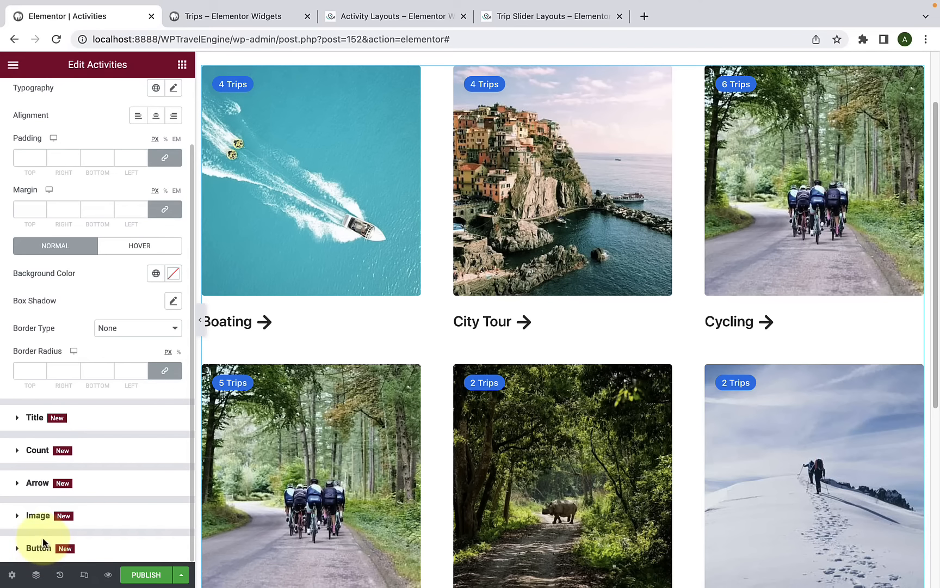
pyautogui.scroll(2, 43, 541)
pyautogui.click(50, 135)
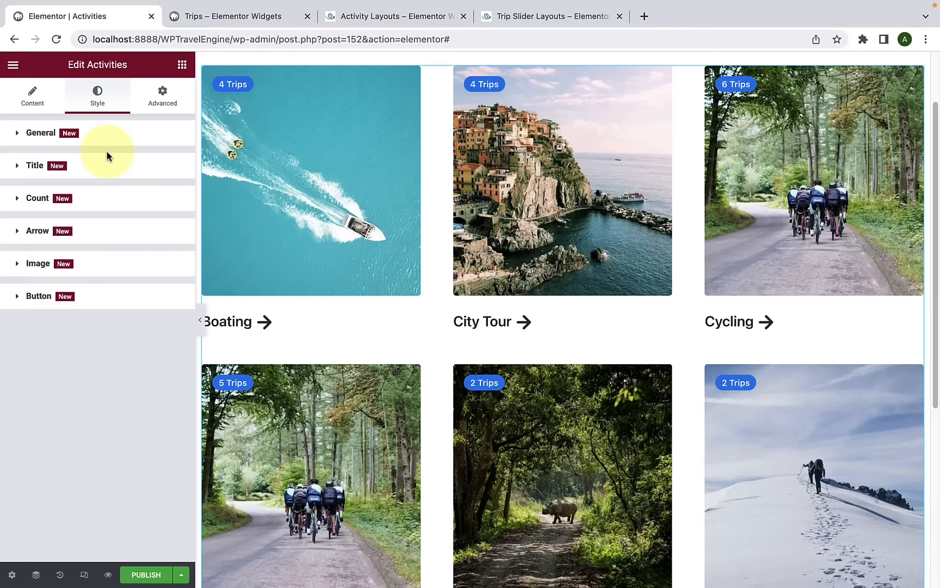
pyautogui.click(94, 296)
pyautogui.scroll(-1, 88, 348)
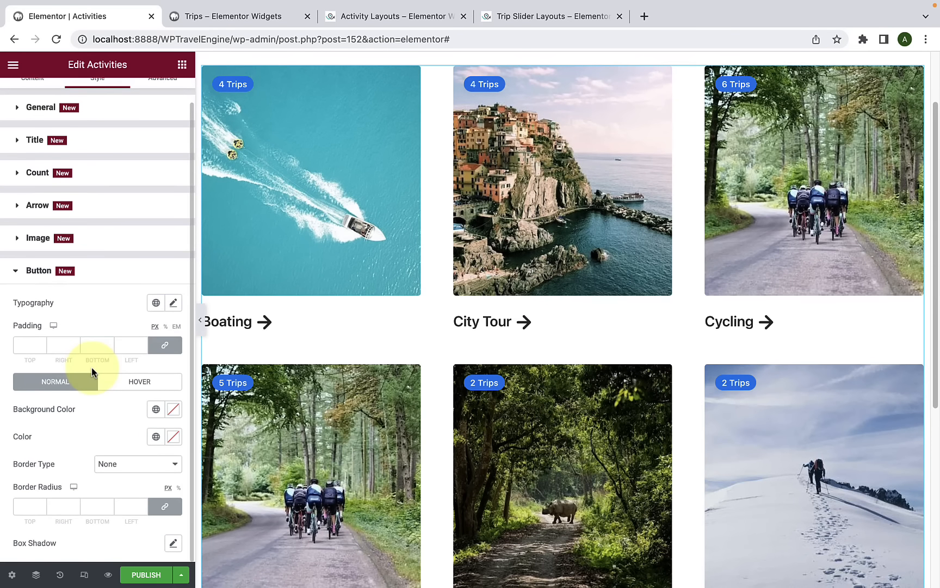
pyautogui.scroll(2, 437, 260)
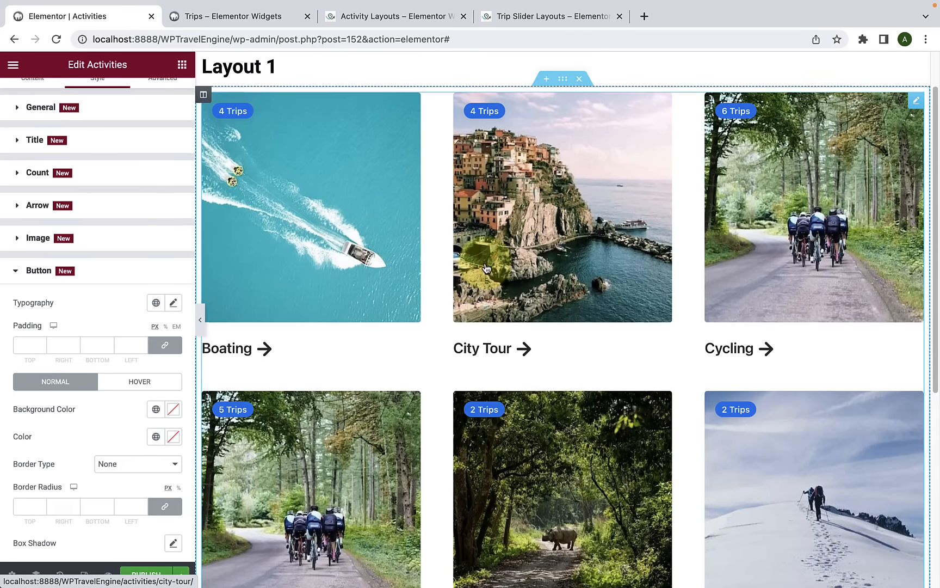
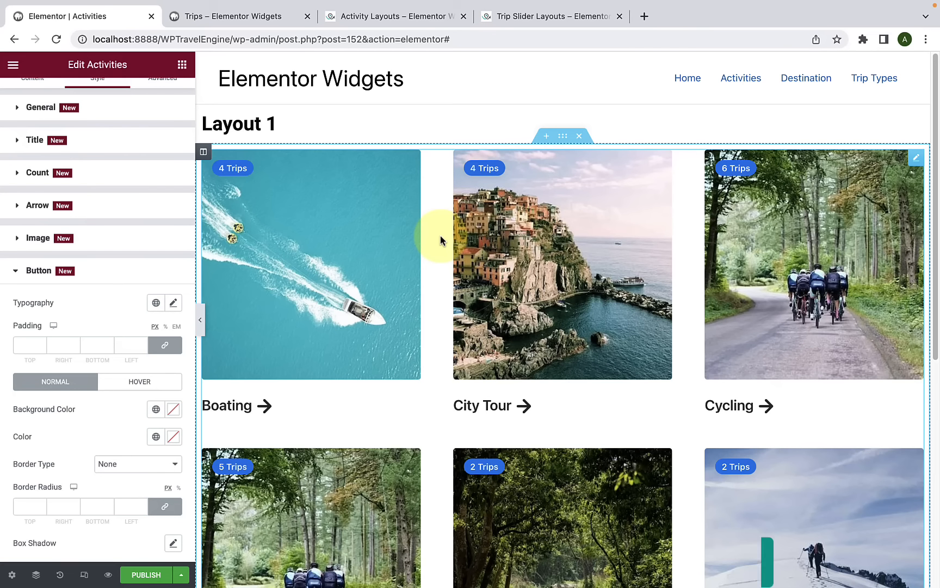
pyautogui.click(108, 270)
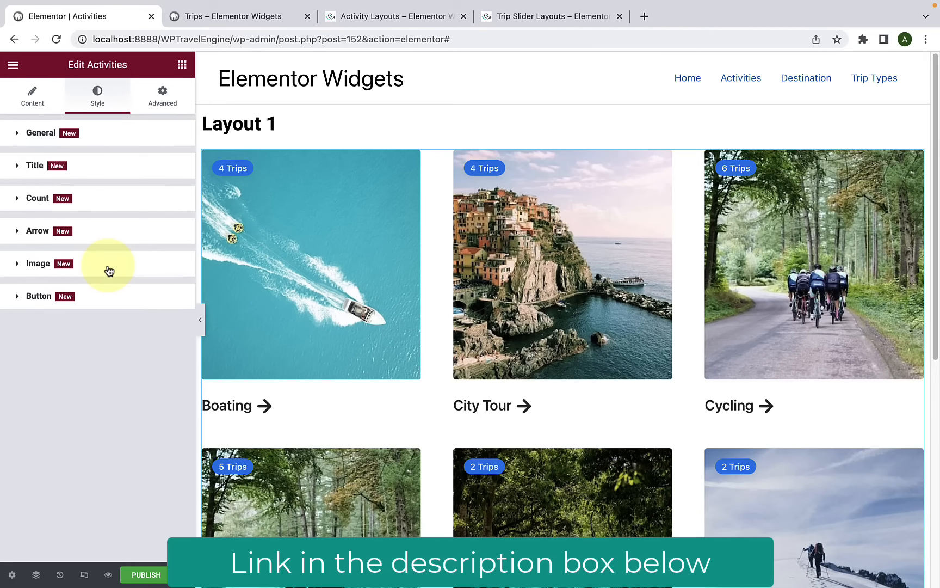
# Step: Switch to the online widgets demo, open its Trip Types layouts page and look over the layouts shown there
pyautogui.click(433, 18)
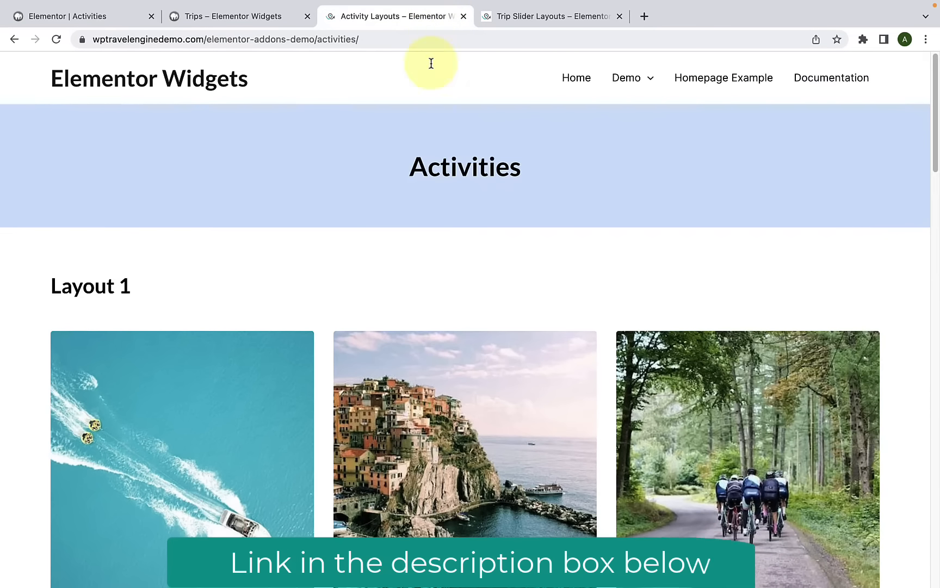
pyautogui.moveTo(635, 79)
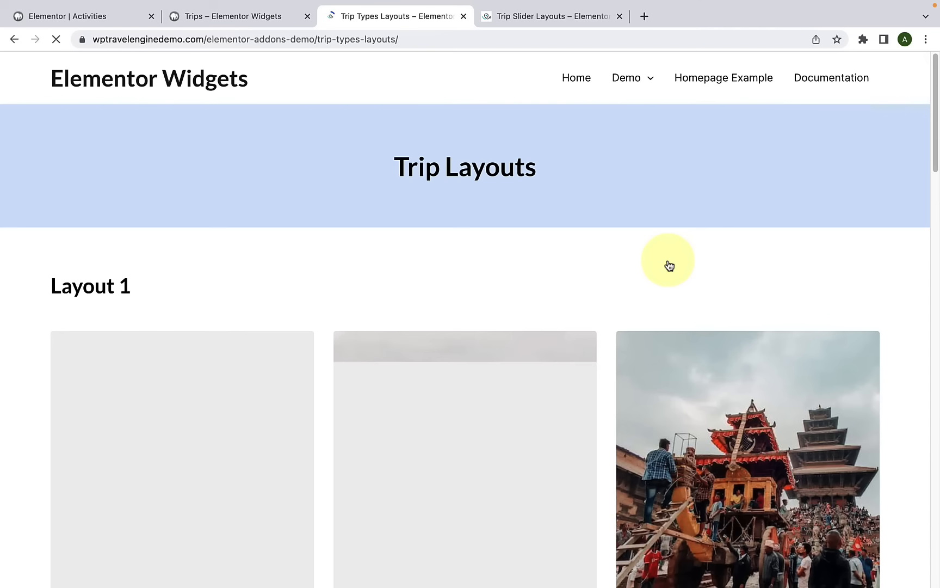
pyautogui.scroll(-10, 663, 283)
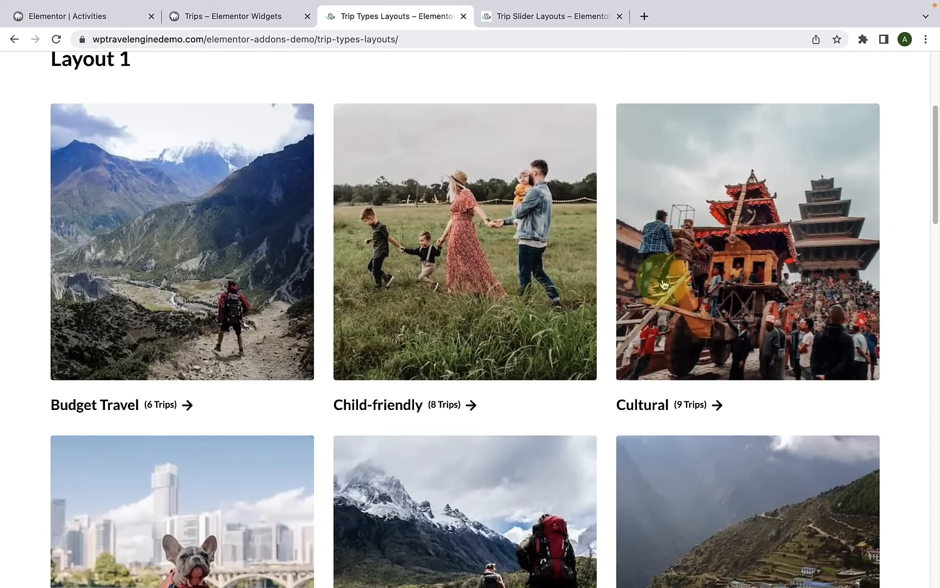
pyautogui.scroll(-15, 664, 284)
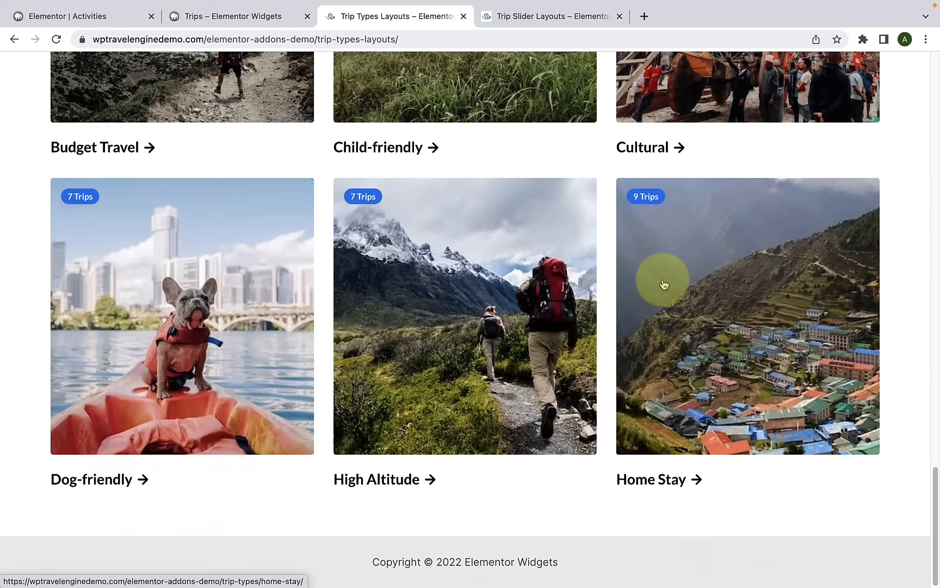
pyautogui.scroll(10, 664, 283)
pyautogui.scroll(12, 663, 283)
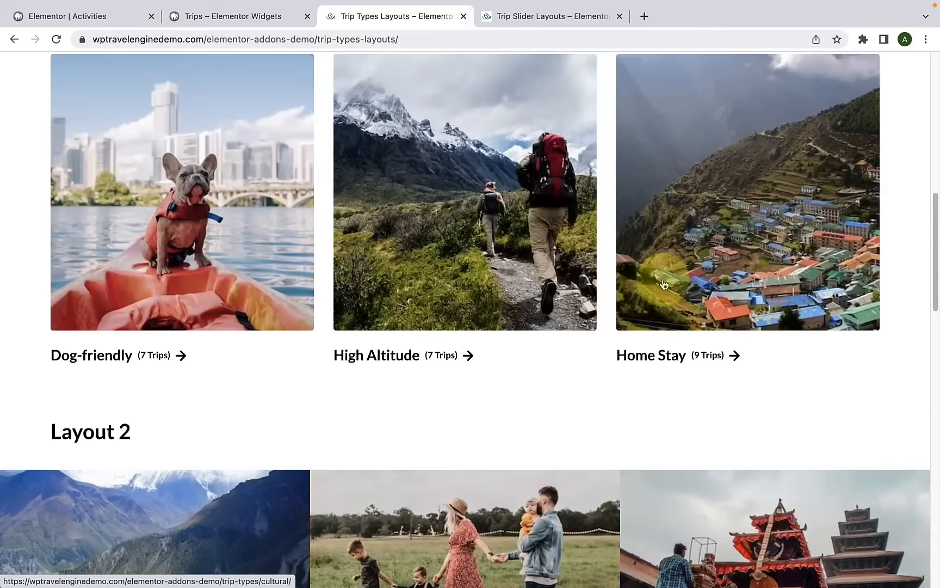
pyautogui.scroll(1, 663, 285)
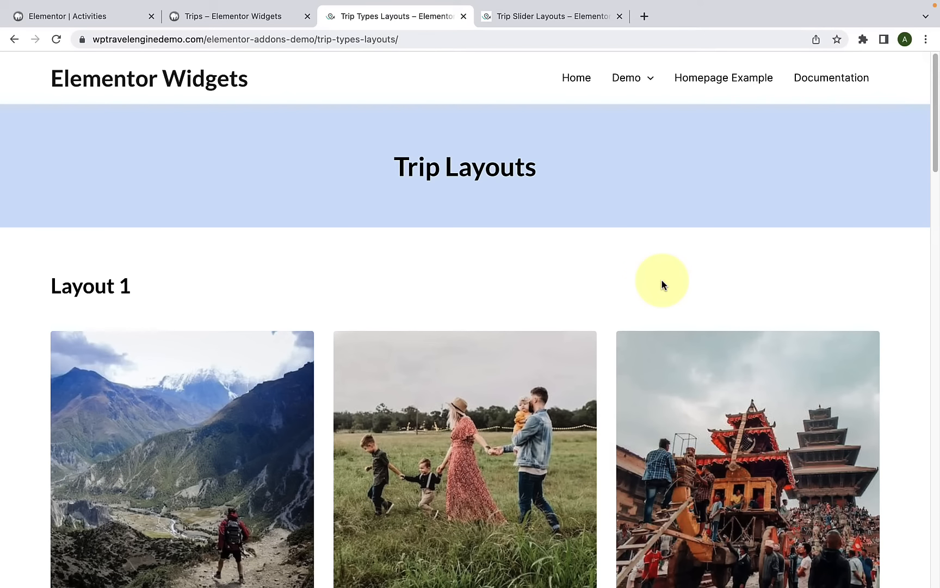
# Step: Return to the Activities page editor and change the Layout 1 heading's text to "Activities"
pyautogui.click(87, 16)
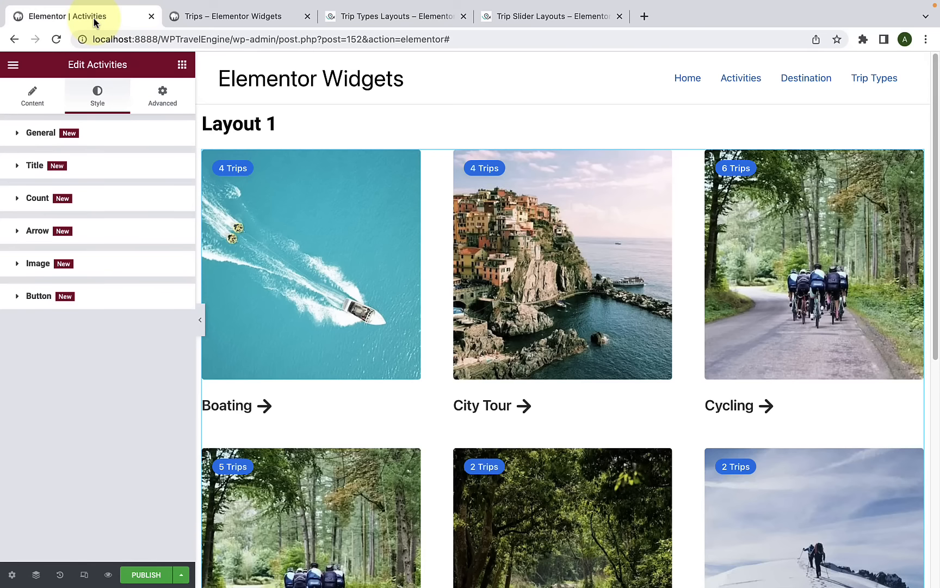
pyautogui.scroll(-7, 355, 235)
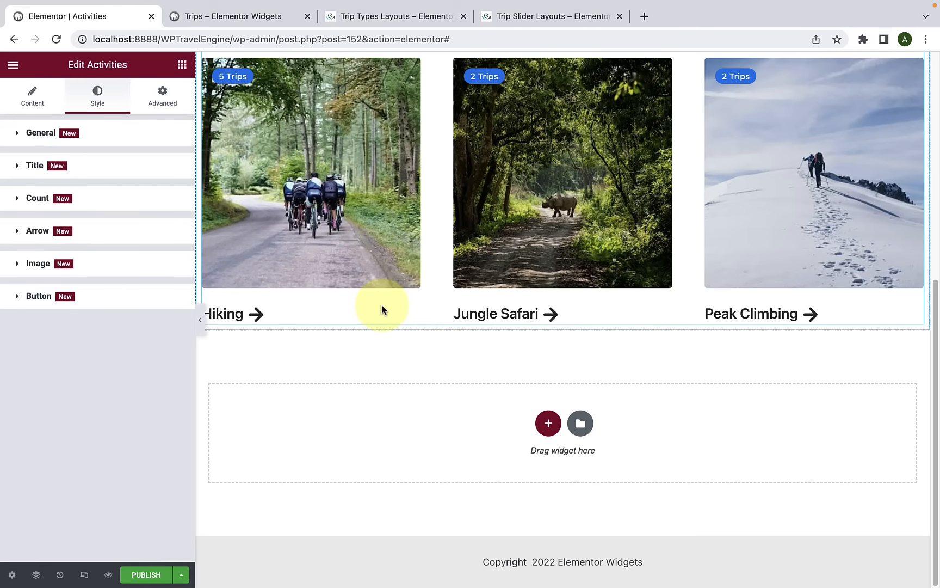
pyautogui.scroll(5, 381, 305)
pyautogui.scroll(2, 380, 310)
pyautogui.tripleClick(241, 121)
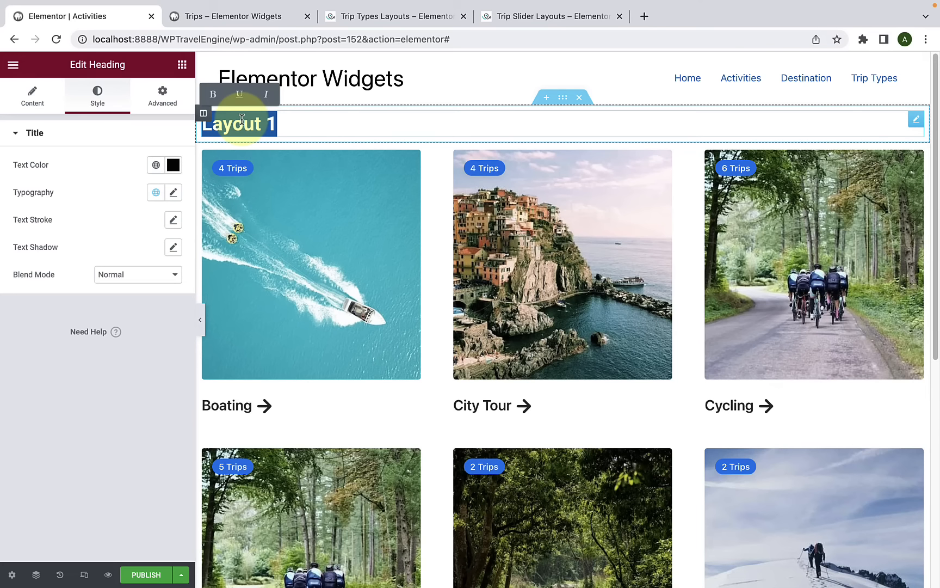
pyautogui.write('Activities')
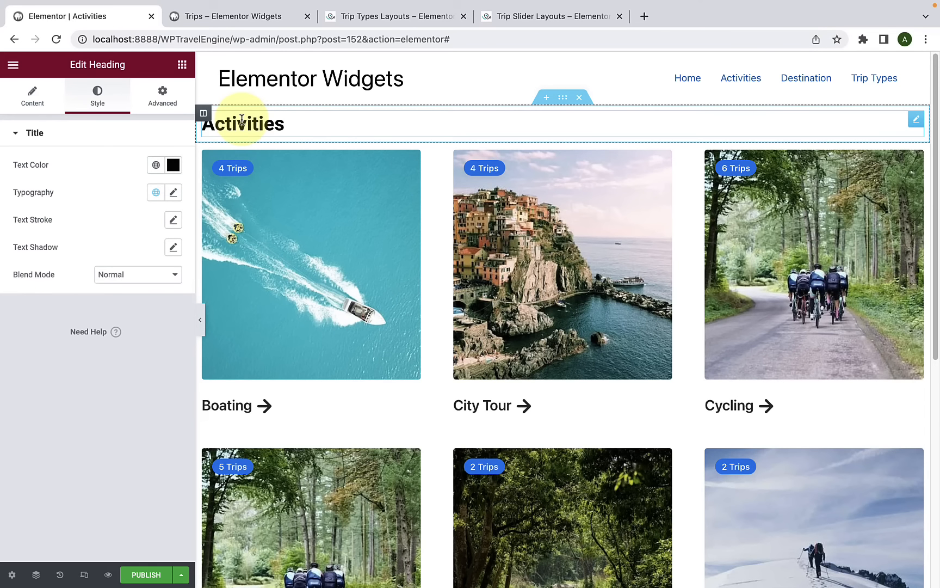
# Step: Add a heading below the activities grid with the text "Trip Types"
pyautogui.scroll(-7, 306, 243)
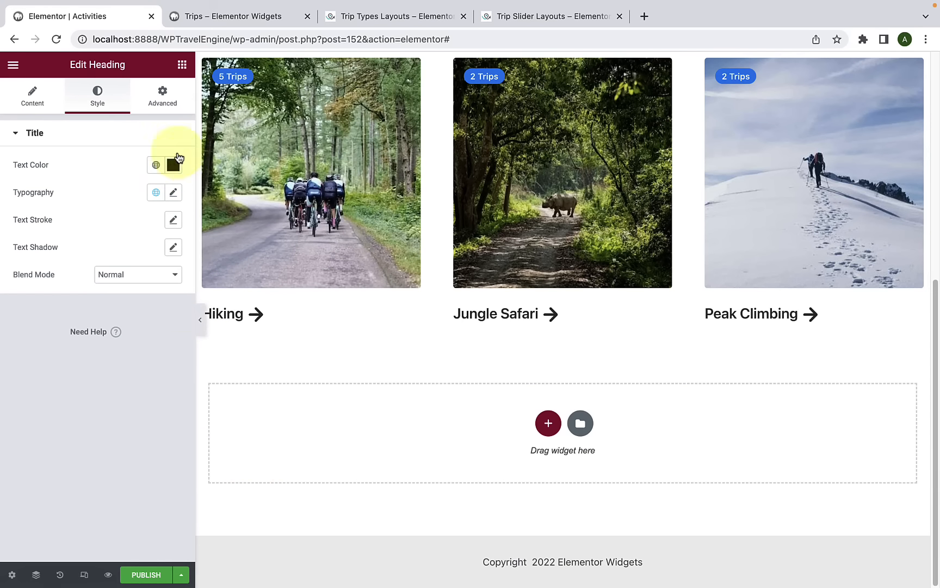
pyautogui.click(183, 71)
pyautogui.moveTo(145, 220); pyautogui.dragTo(291, 403)
pyautogui.tripleClick(288, 351)
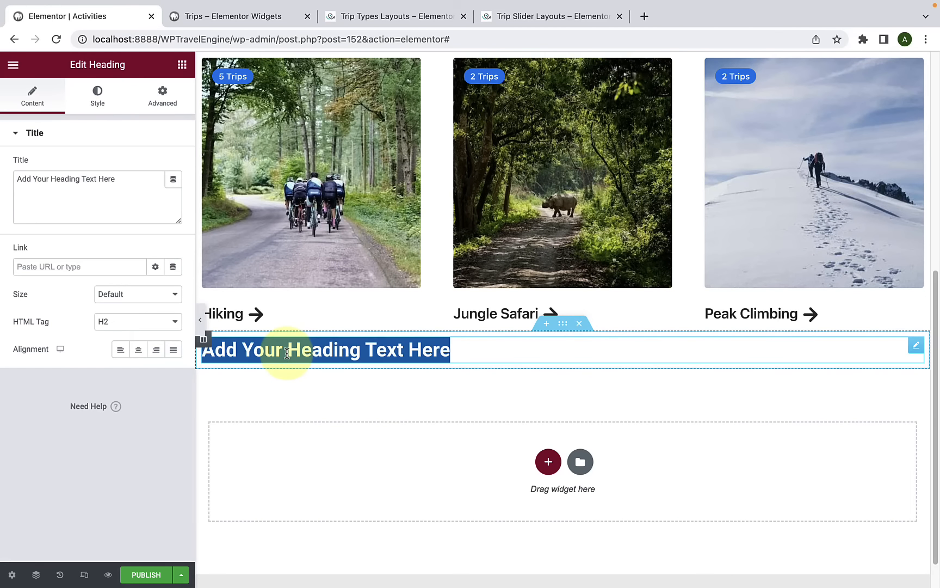
pyautogui.write('Tr')
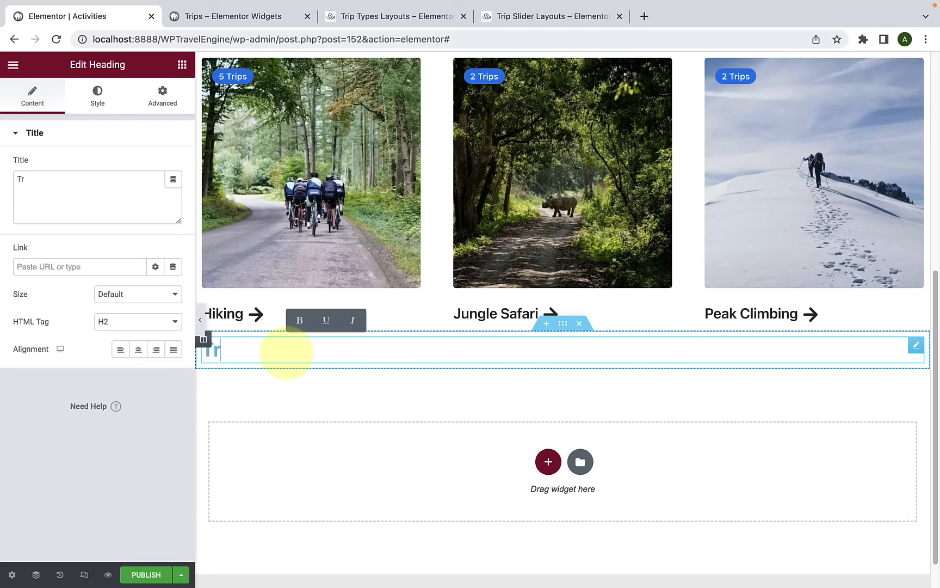
pyautogui.write('ip Types')
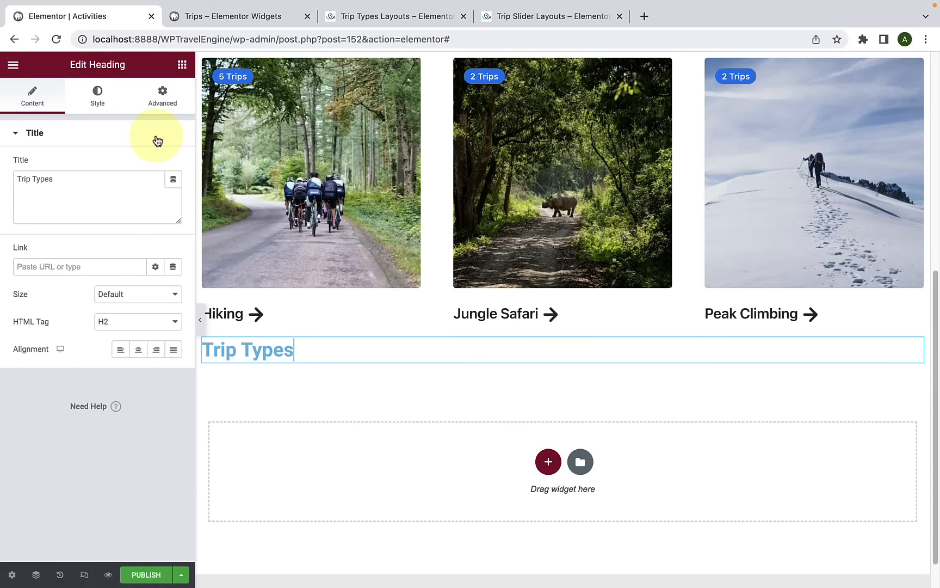
# Step: Set the Trip Types heading's text color to near-black #080909
pyautogui.click(97, 98)
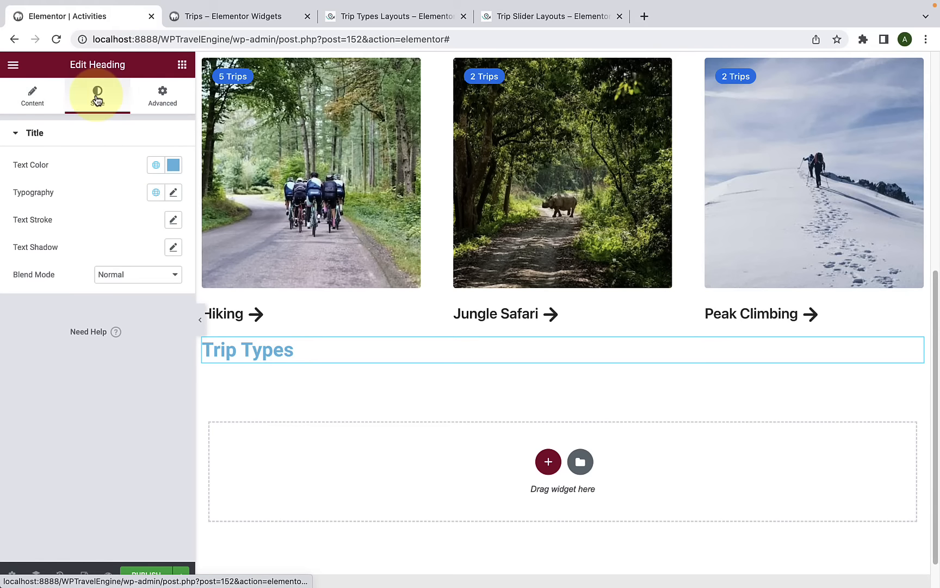
pyautogui.click(173, 164)
pyautogui.moveTo(41, 307); pyautogui.dragTo(31, 321)
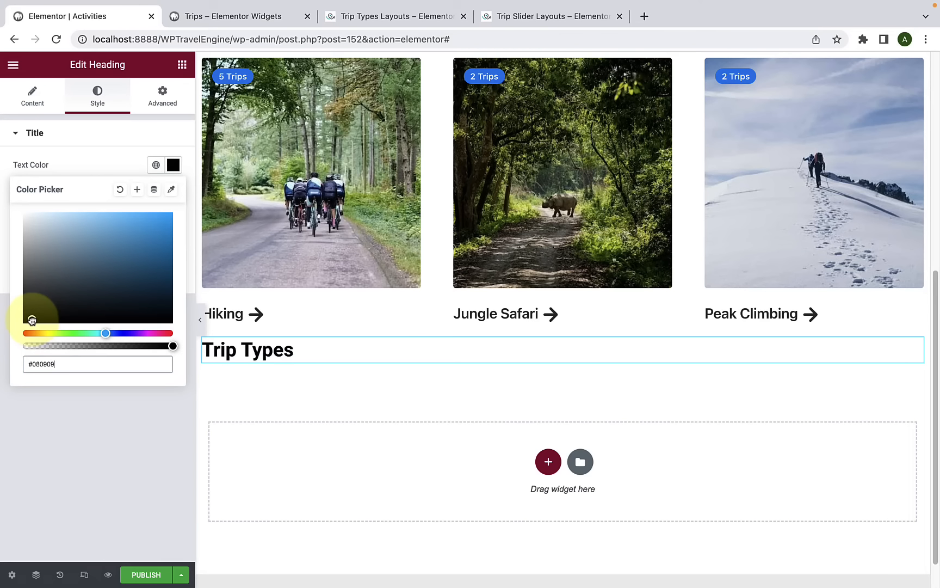
pyautogui.click(103, 412)
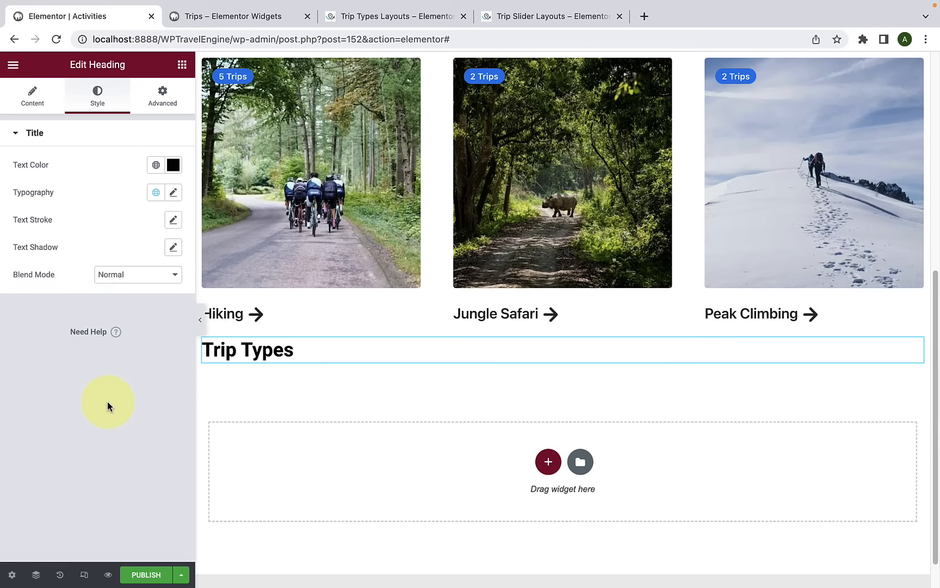
# Step: Add the WP Travel Engine Trip Types widget below the Trip Types heading and look over its card grid
pyautogui.click(182, 66)
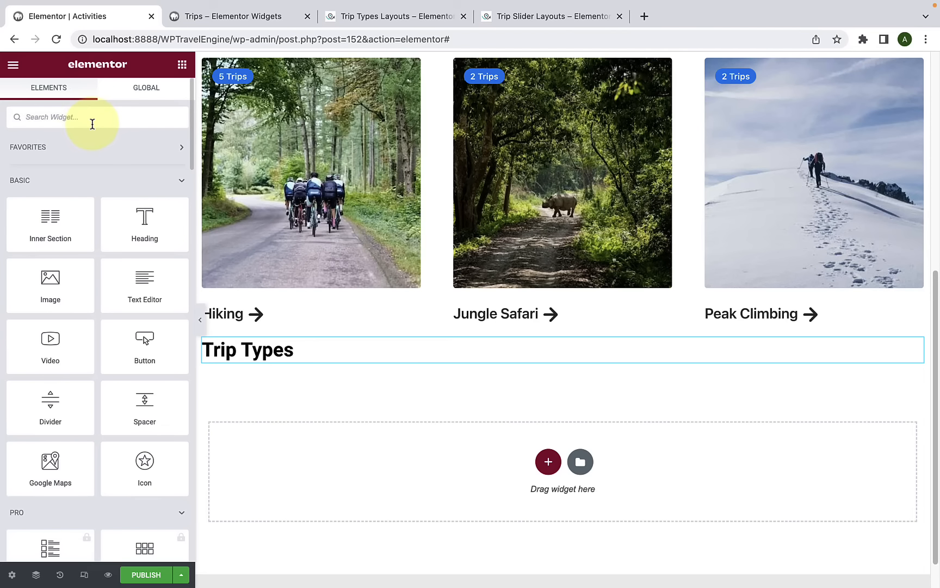
pyautogui.scroll(-15, 157, 284)
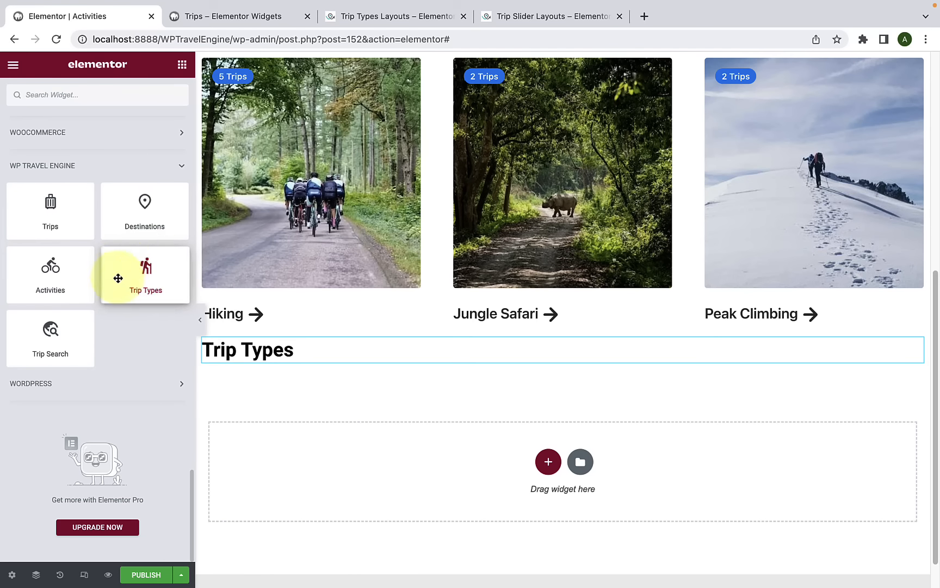
pyautogui.moveTo(131, 269); pyautogui.dragTo(384, 482)
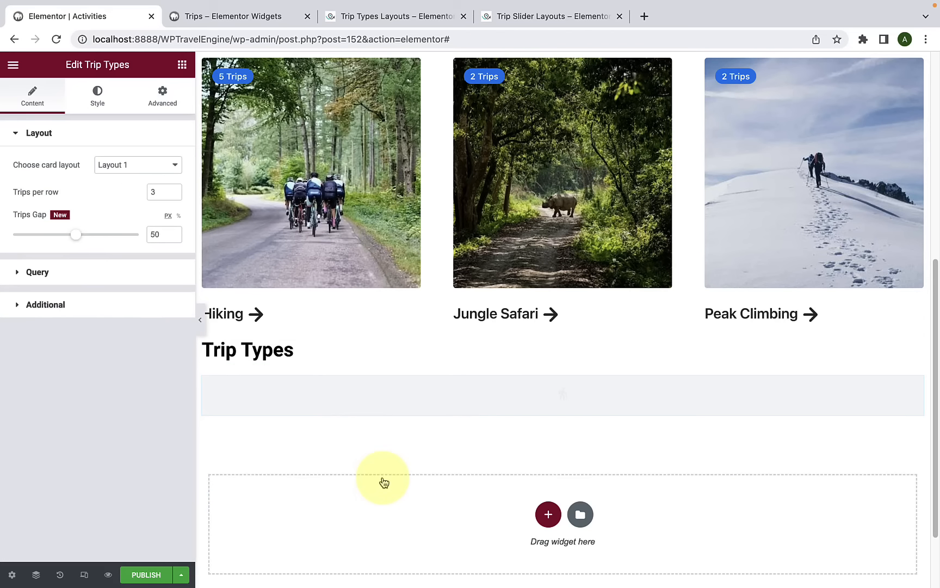
pyautogui.scroll(-7, 384, 481)
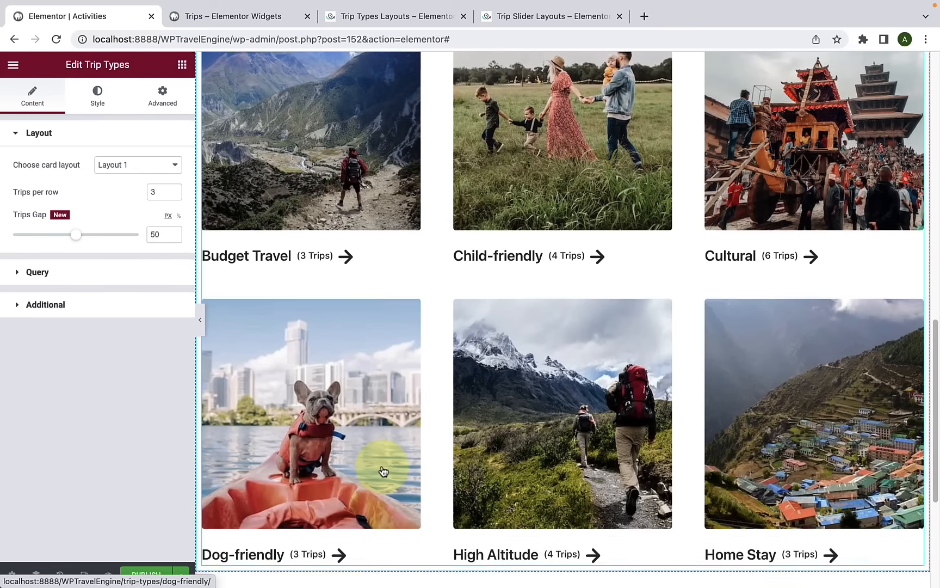
# Step: Try Layout 2 and Layout 3 as the card layout of the Trip Types widget
pyautogui.scroll(2, 353, 406)
pyautogui.scroll(-2, 777, 403)
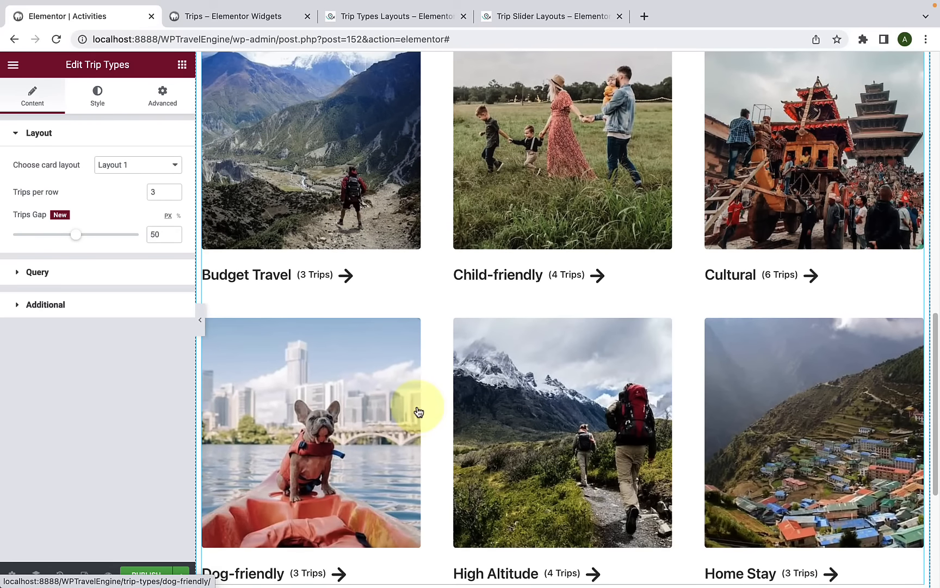
pyautogui.scroll(1, 365, 269)
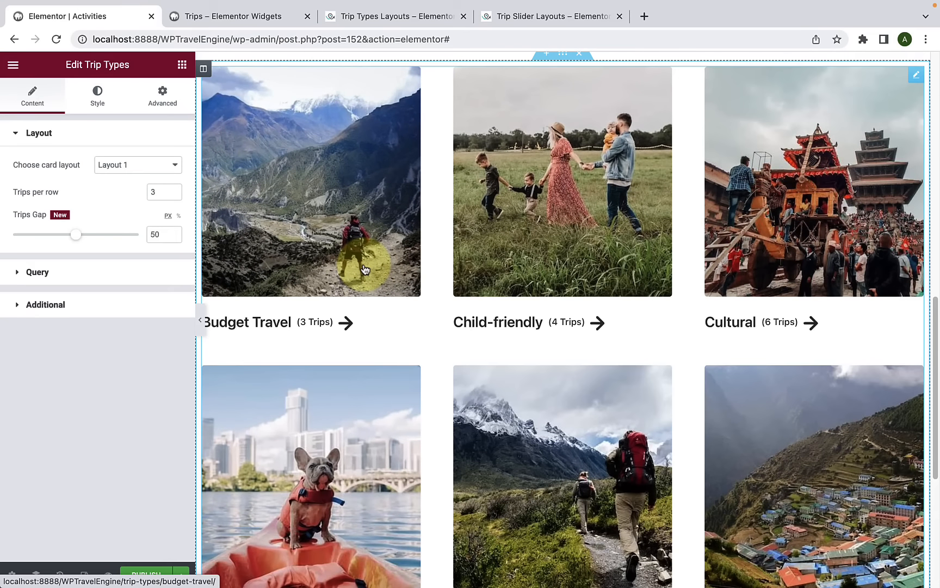
pyautogui.scroll(1, 365, 269)
pyautogui.click(125, 164)
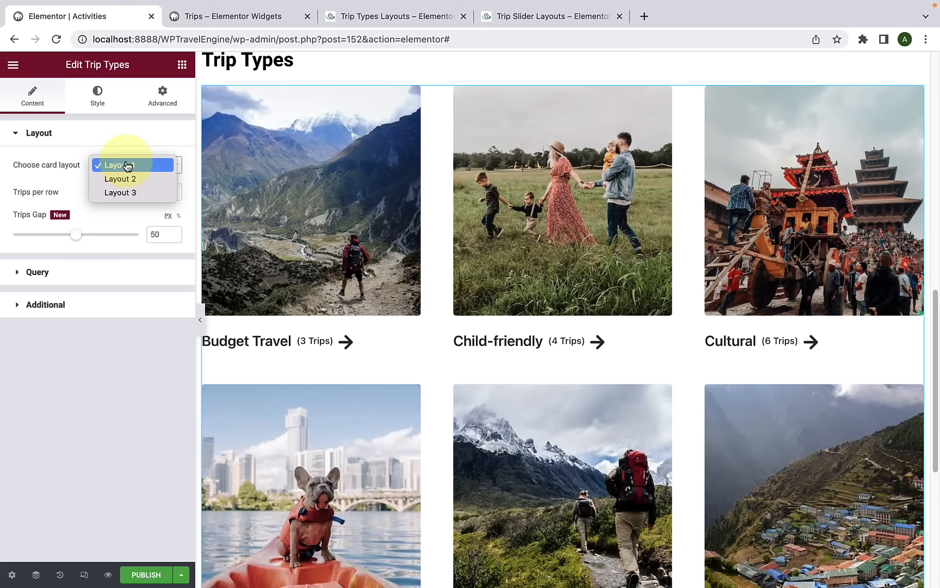
pyautogui.click(127, 179)
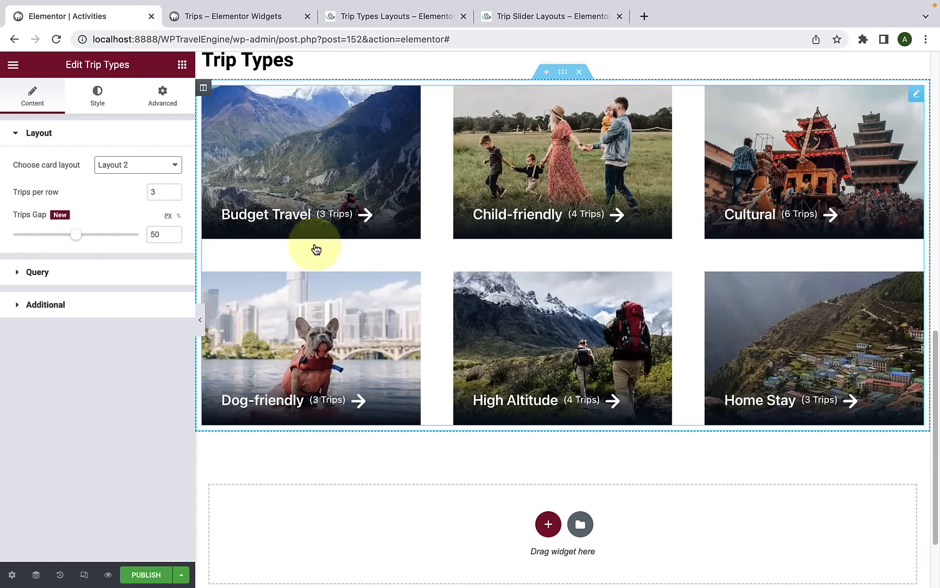
pyautogui.click(126, 165)
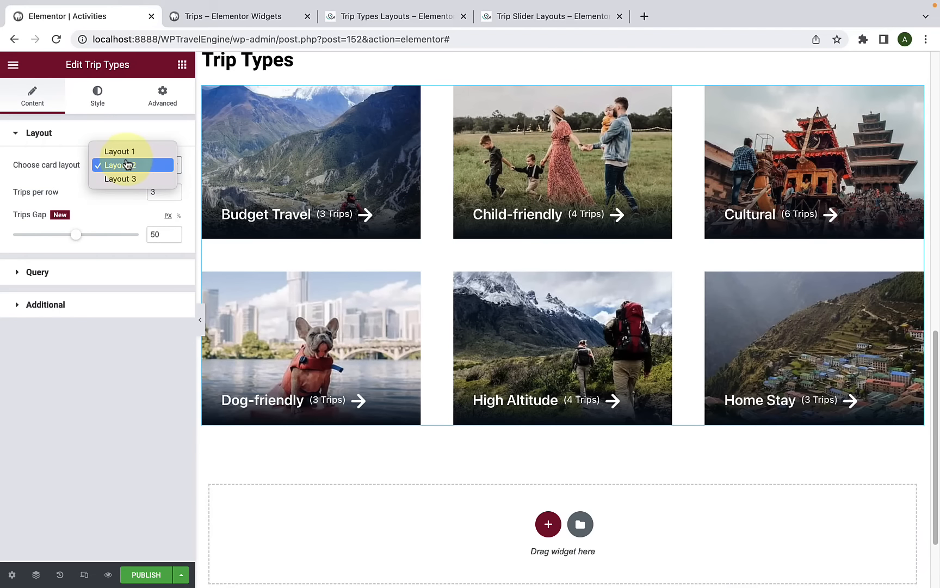
pyautogui.click(128, 180)
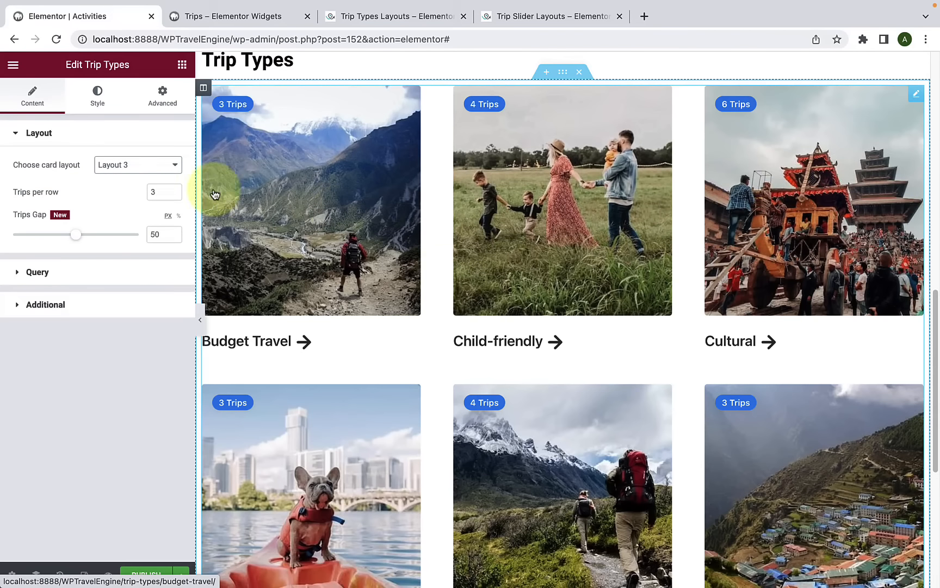
# Step: Set the Trip Types widget's card layout to Layout 2 and its trips gap to 0 px
pyautogui.click(155, 172)
pyautogui.click(156, 153)
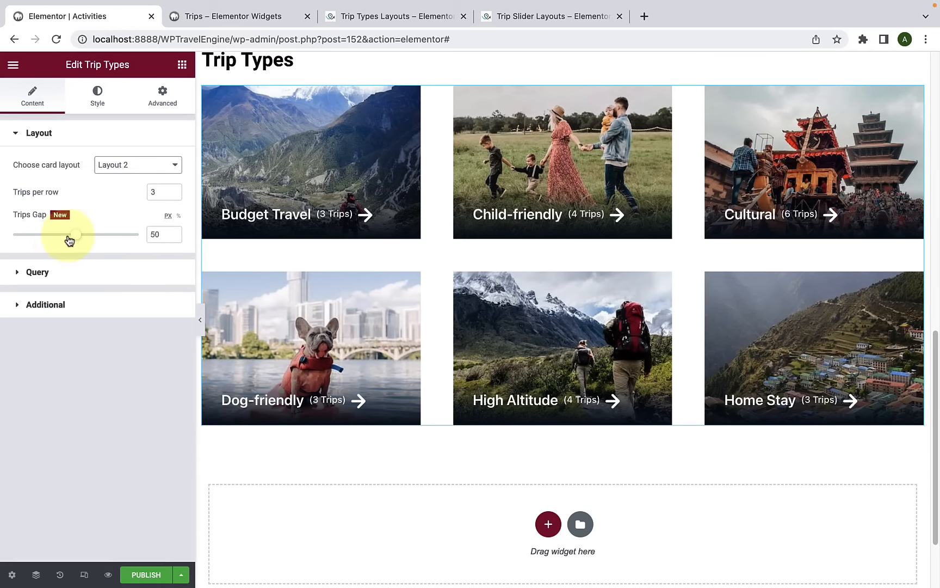
pyautogui.moveTo(76, 238); pyautogui.dragTo(23, 235)
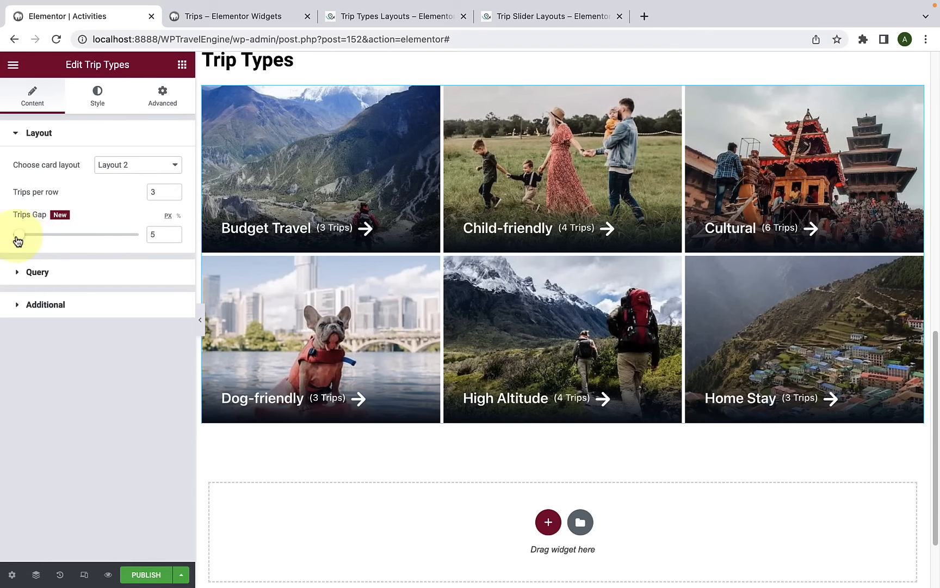
pyautogui.moveTo(18, 236); pyautogui.dragTo(15, 240)
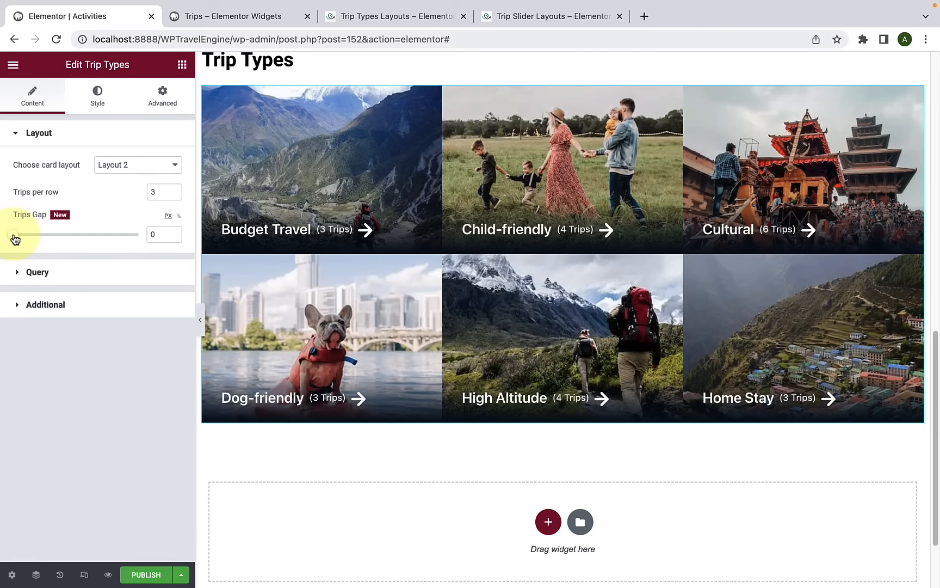
# Step: Set the query to choose trip types from the list and add Child-friendly, Cultural and Dog-friendly
pyautogui.click(64, 273)
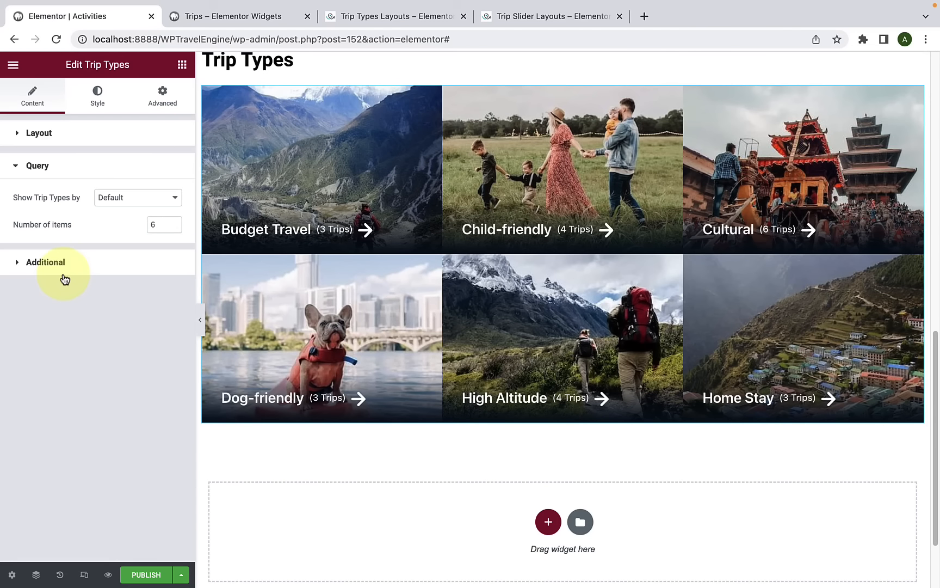
pyautogui.click(127, 205)
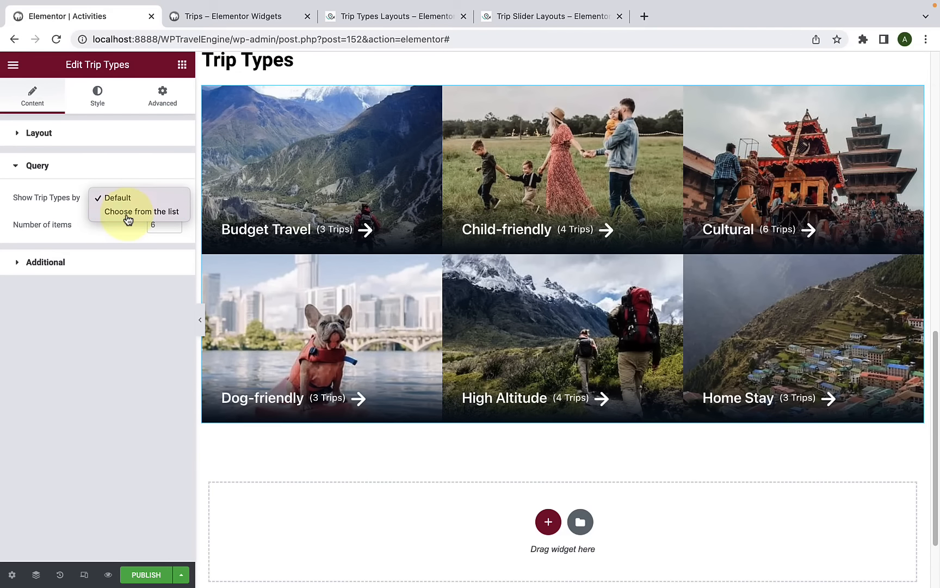
pyautogui.click(128, 212)
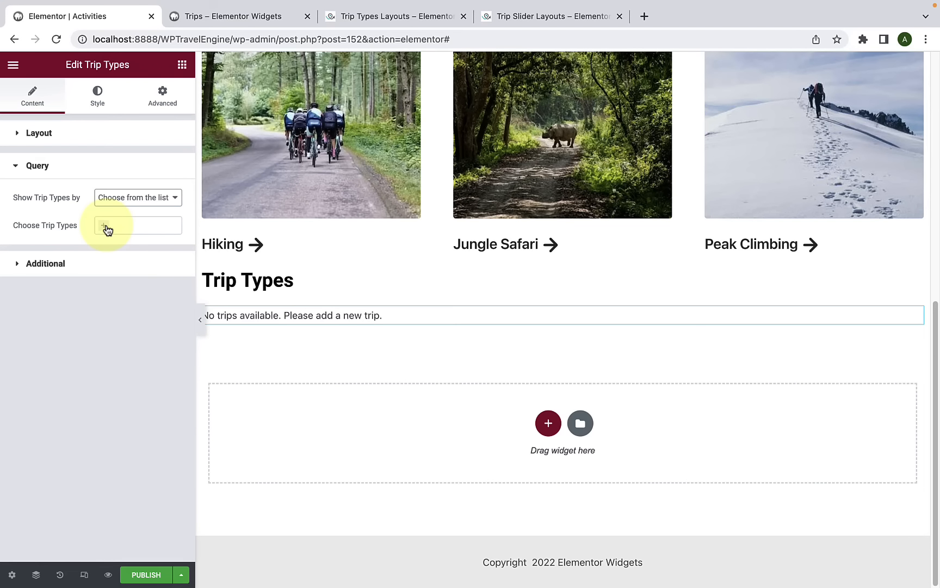
pyautogui.click(107, 229)
pyautogui.click(119, 261)
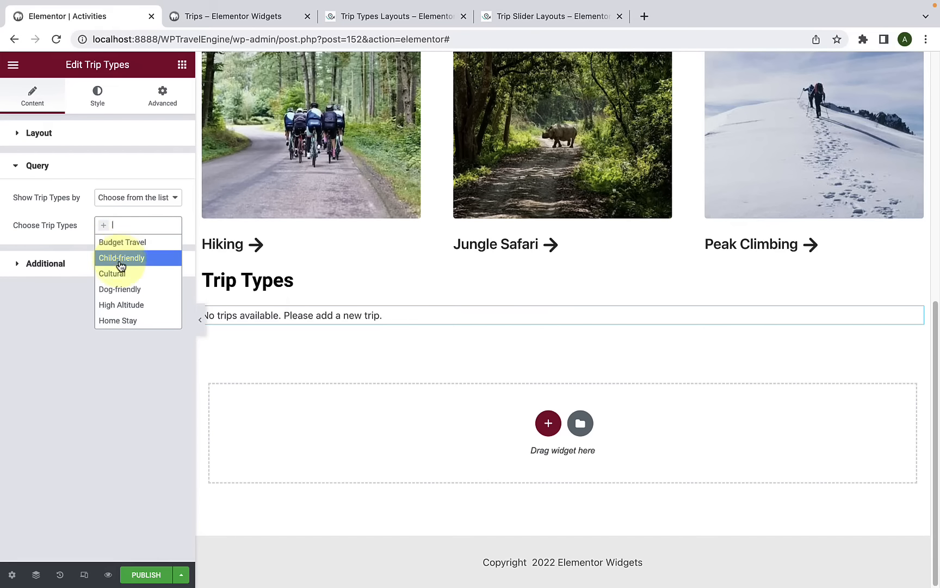
pyautogui.click(156, 228)
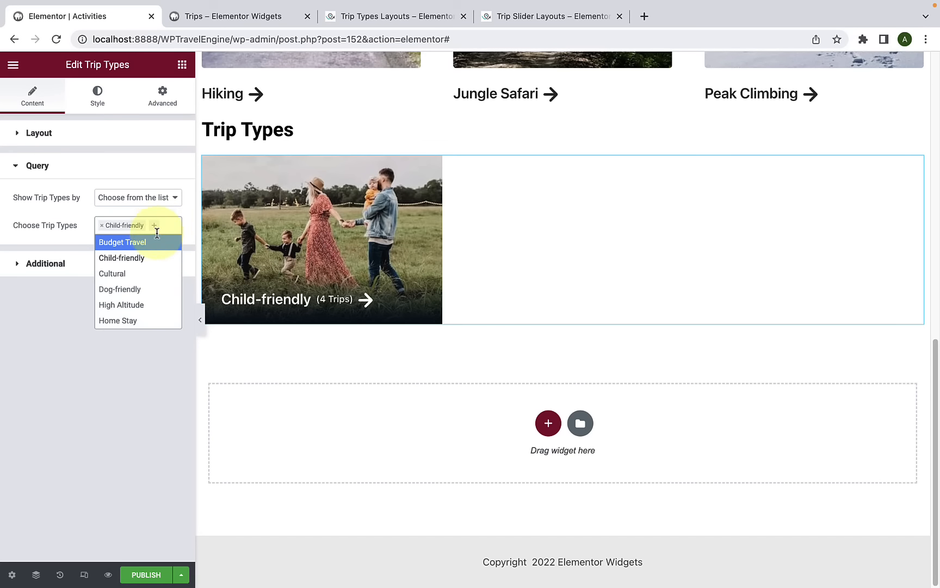
pyautogui.click(130, 282)
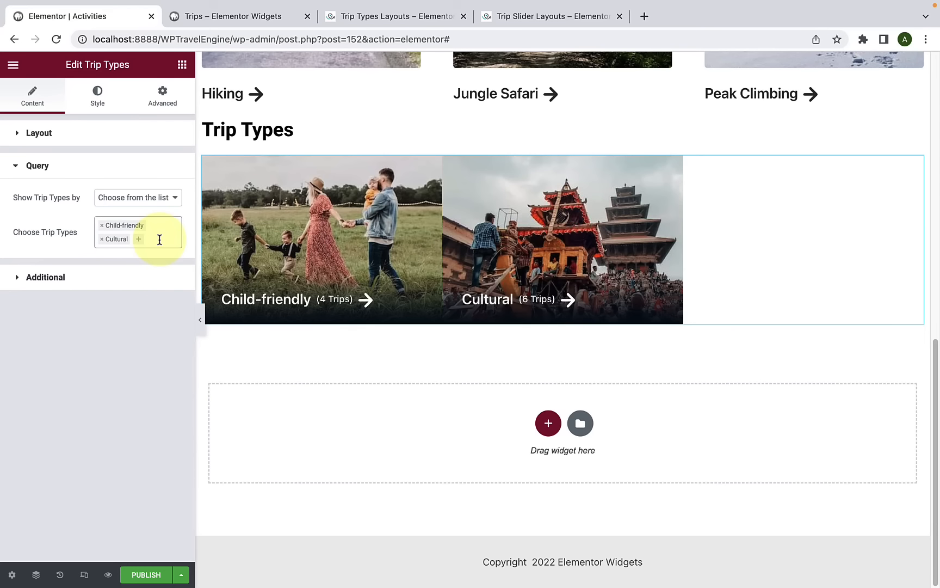
pyautogui.click(156, 241)
pyautogui.click(131, 308)
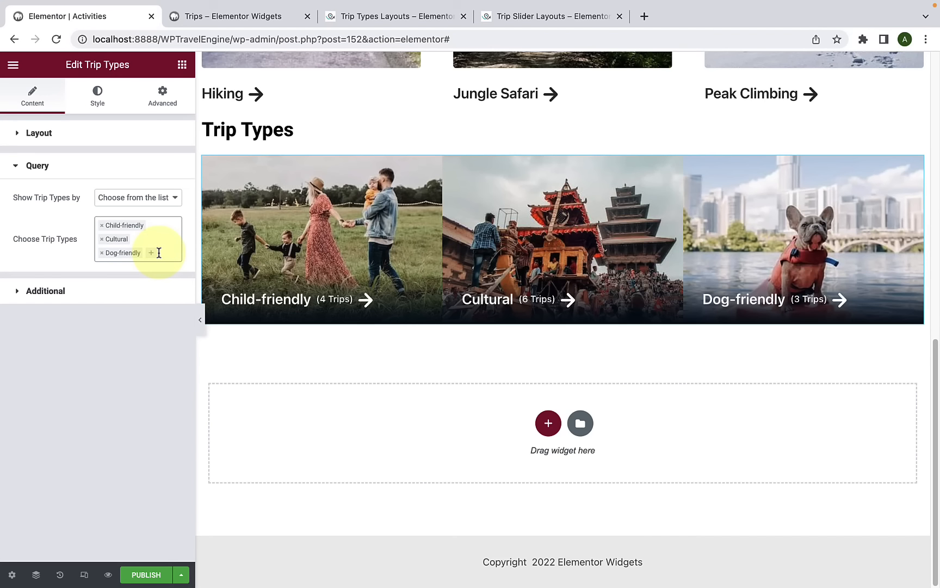
# Step: Add High Altitude and the remaining trip types to the chosen list, and return the query to Default
pyautogui.click(159, 252)
pyautogui.click(161, 278)
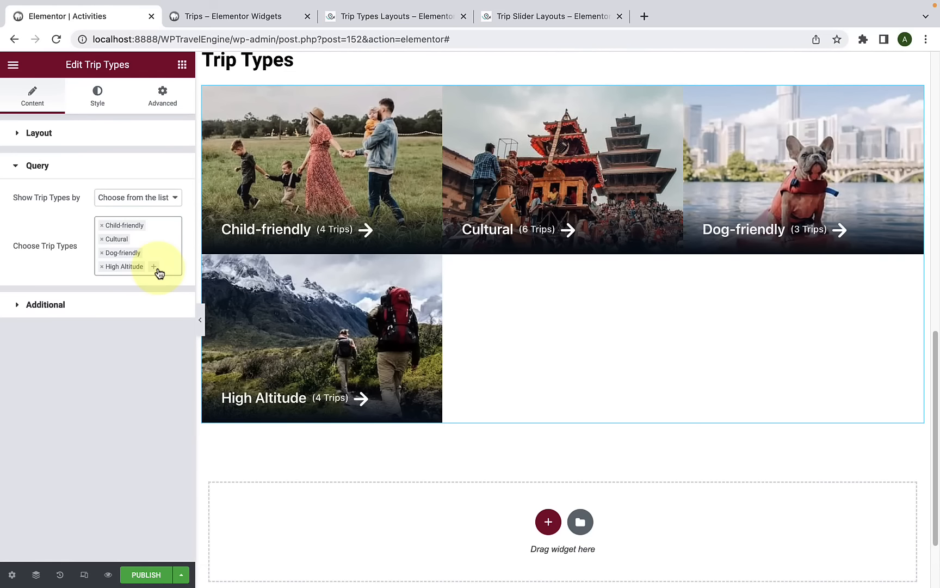
pyautogui.click(166, 281)
pyautogui.click(164, 321)
pyautogui.click(158, 283)
pyautogui.click(142, 296)
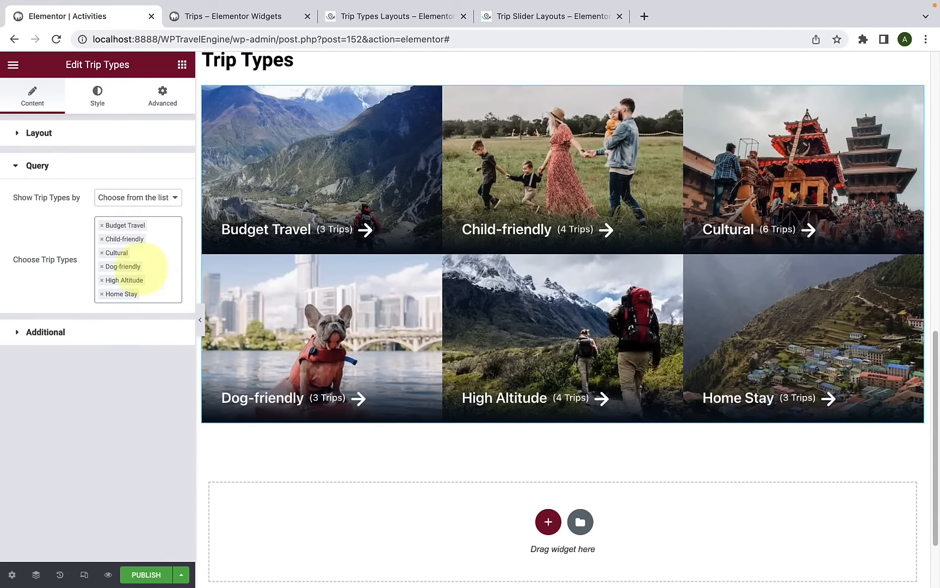
pyautogui.click(151, 197)
pyautogui.click(145, 189)
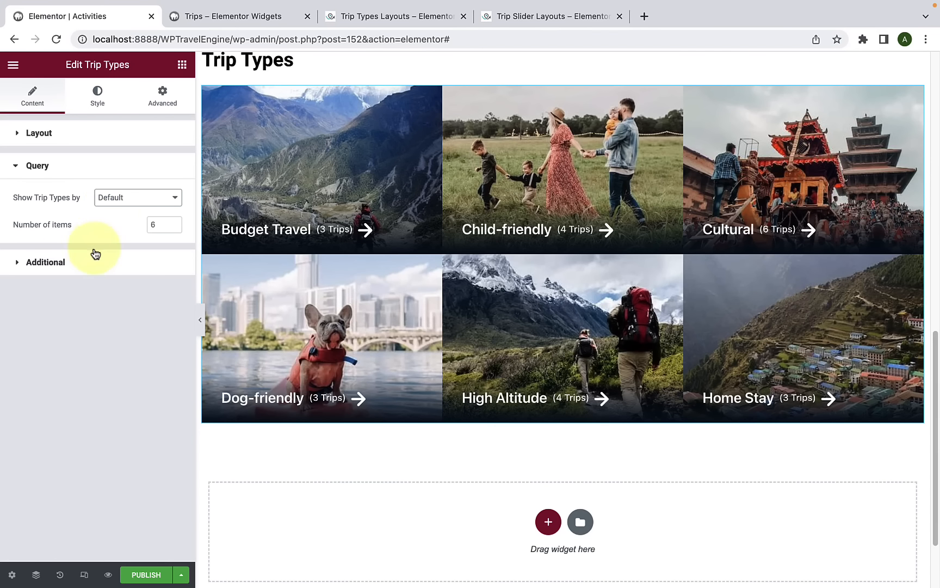
# Step: Switch the widget's trip counts off and back on, and do the same for the trip type names
pyautogui.click(85, 269)
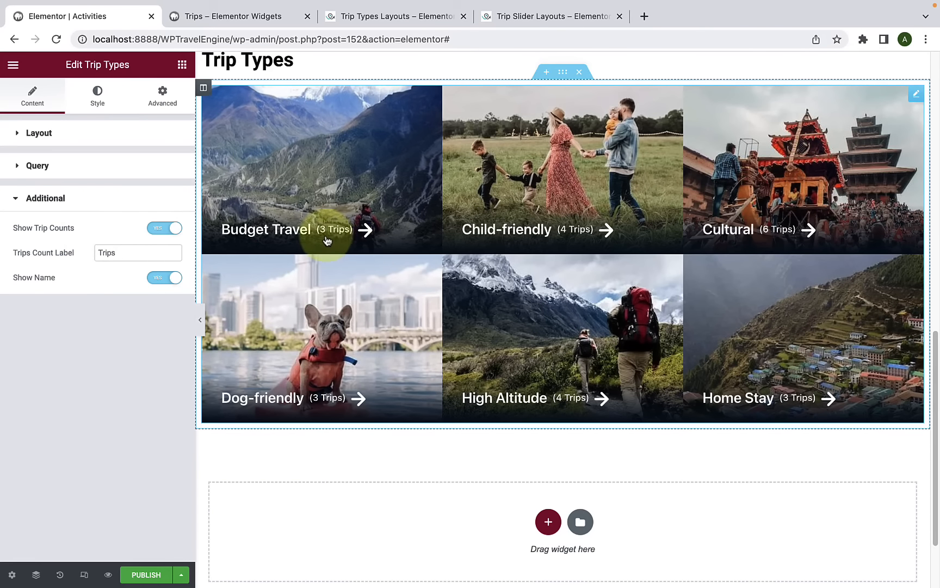
pyautogui.click(164, 228)
pyautogui.click(166, 231)
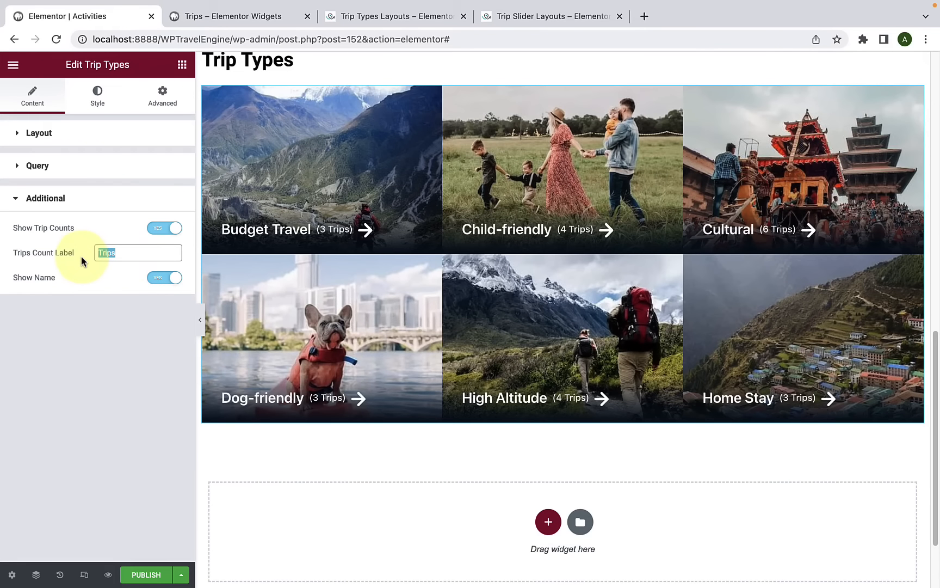
pyautogui.click(161, 277)
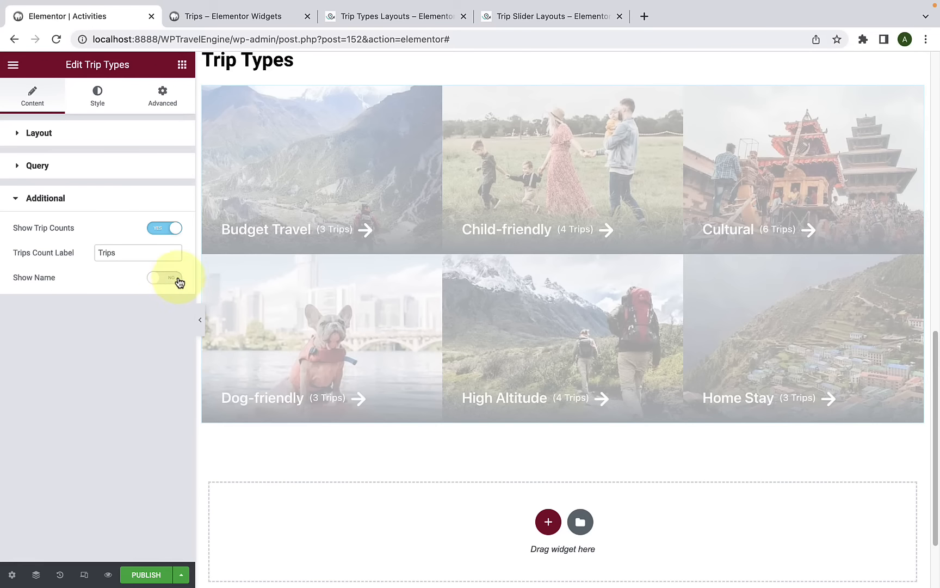
pyautogui.click(176, 279)
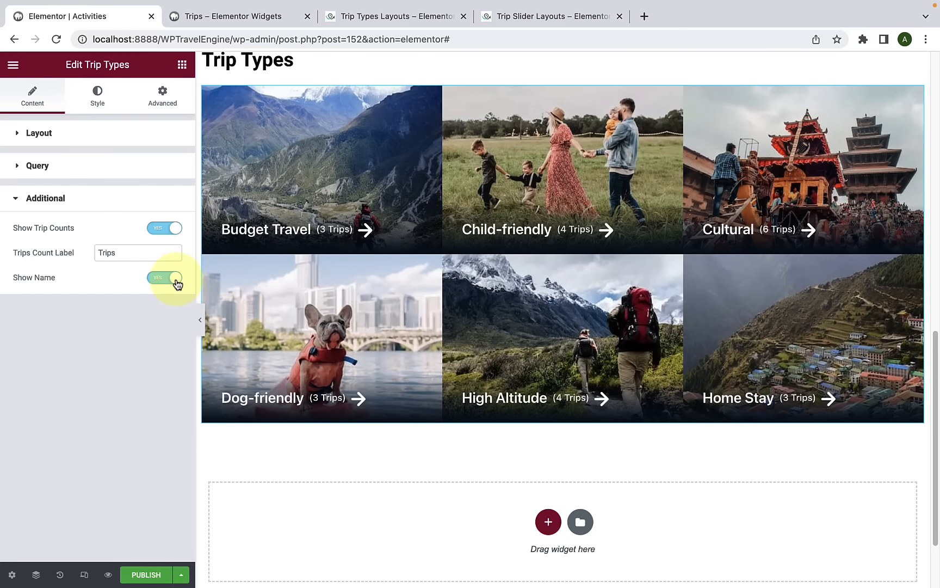
# Step: Review the Trip Types widget's style options for General, Title, Count, Arrow, Image and Button
pyautogui.click(107, 106)
pyautogui.scroll(-2, 106, 375)
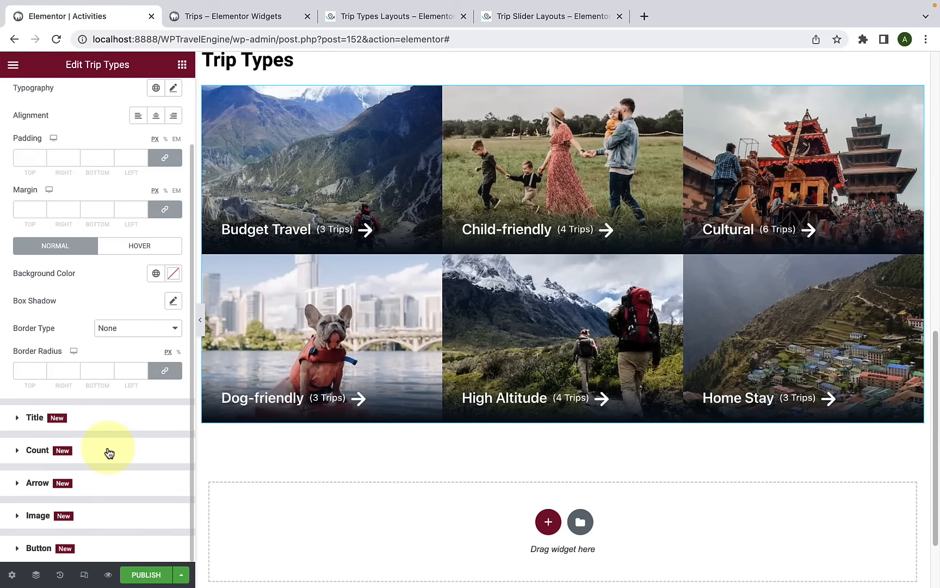
pyautogui.scroll(2, 107, 449)
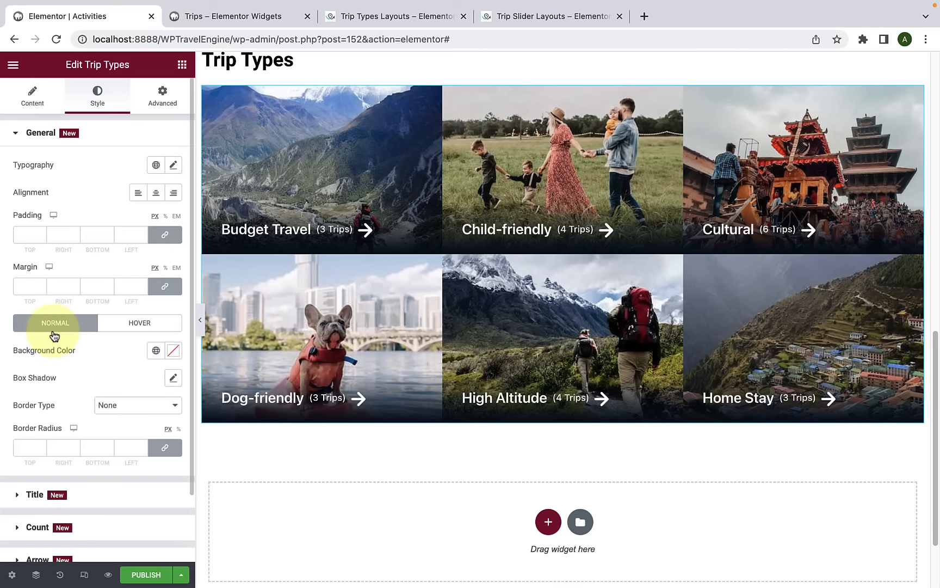
pyautogui.click(122, 325)
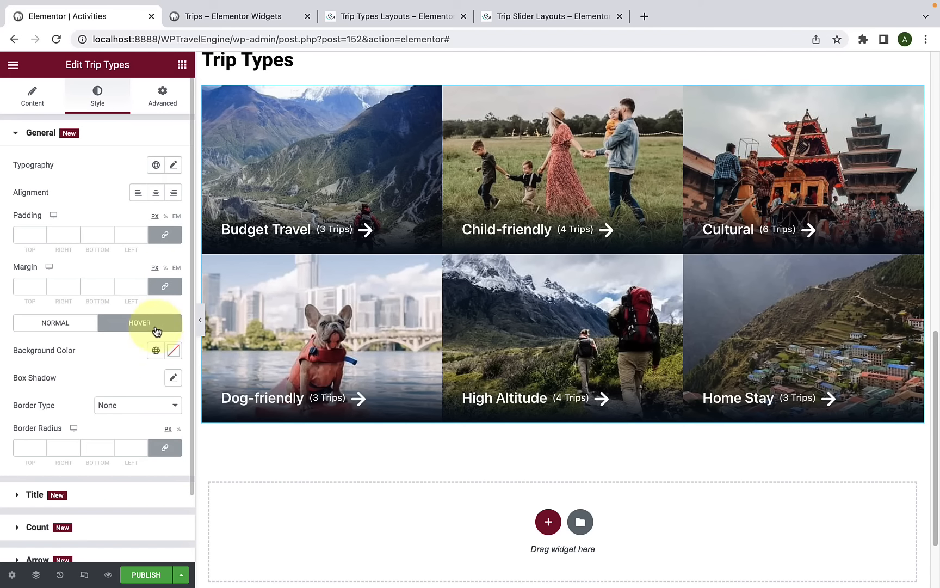
pyautogui.scroll(-2, 95, 430)
pyautogui.click(95, 416)
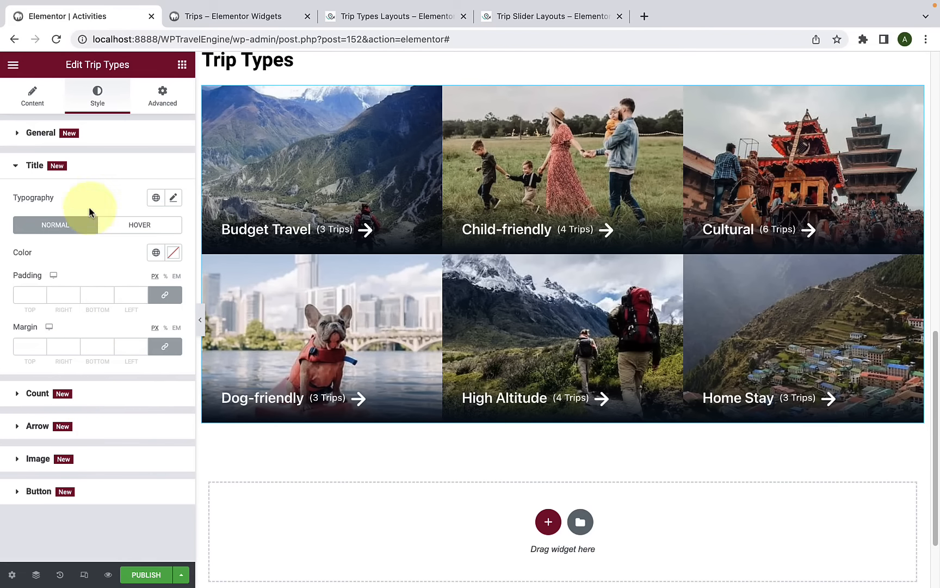
pyautogui.click(86, 401)
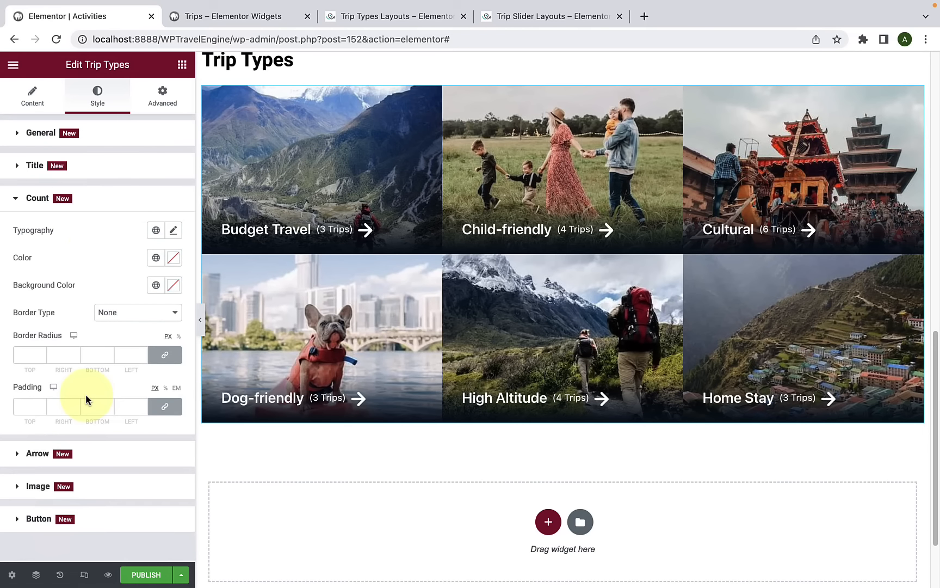
pyautogui.click(90, 463)
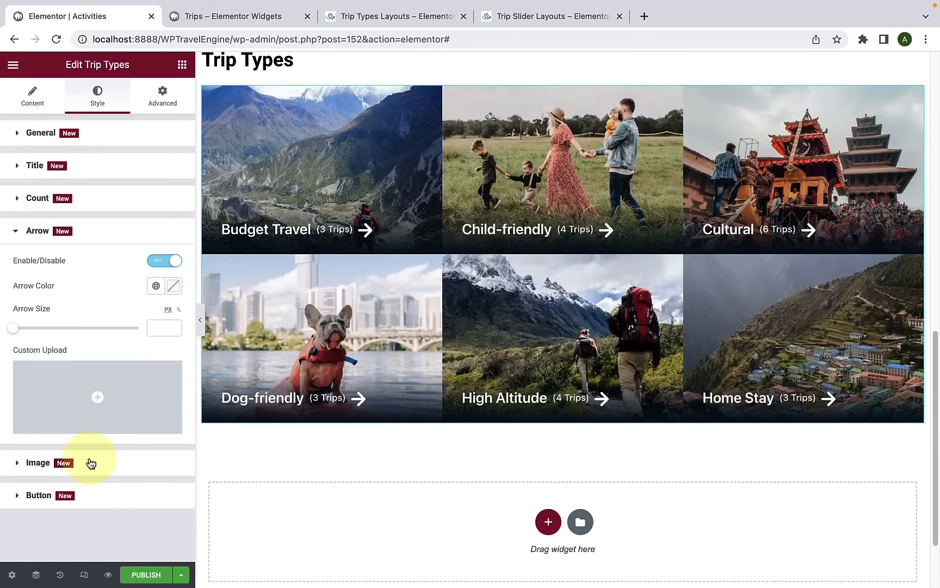
pyautogui.click(99, 464)
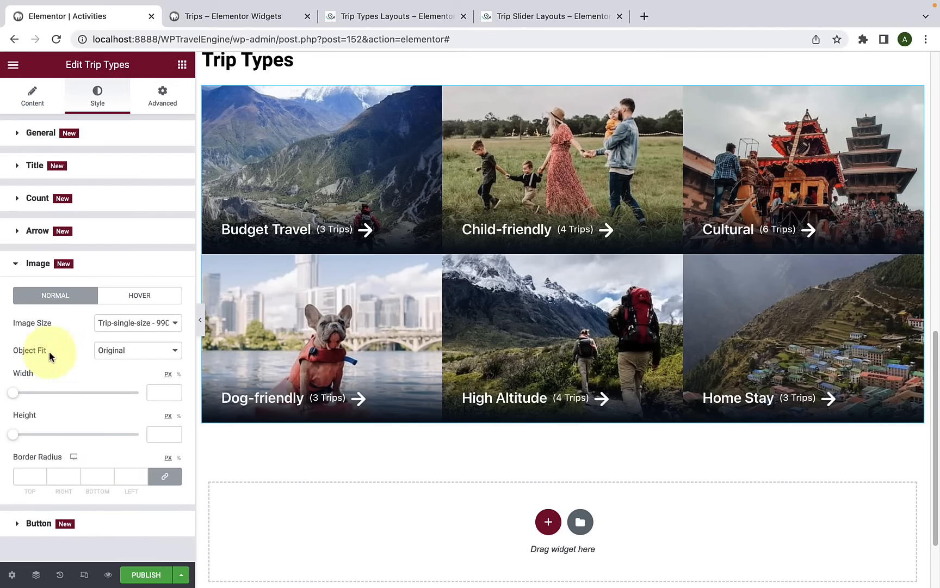
pyautogui.click(95, 517)
pyautogui.scroll(-1, 96, 510)
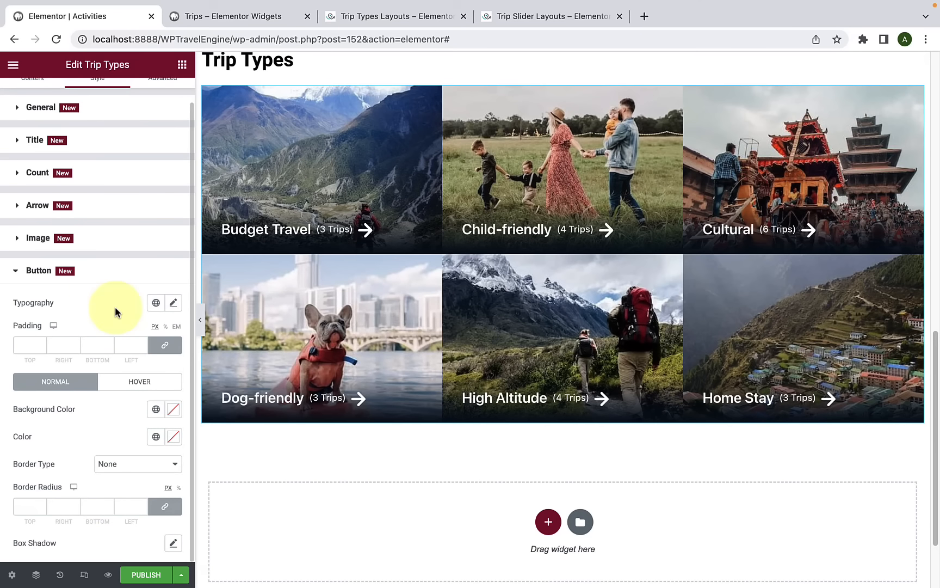
# Step: Publish the Activities page and look over its Activities and Trip Types grids in the preview
pyautogui.click(115, 276)
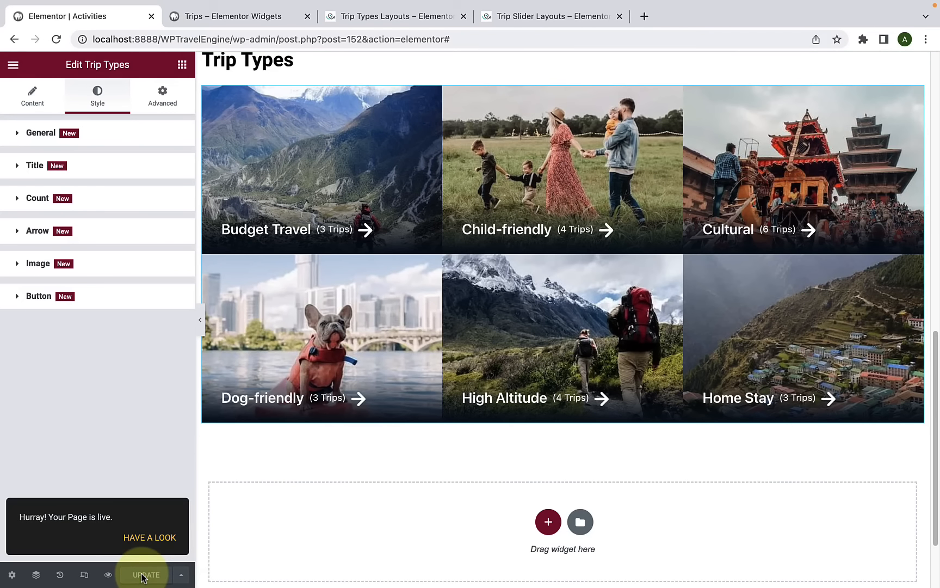
pyautogui.click(109, 574)
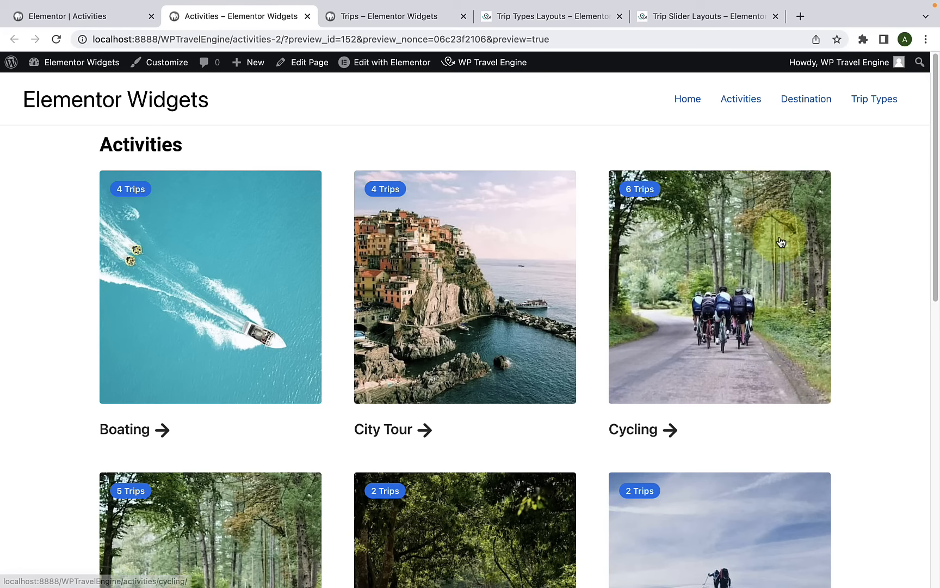
pyautogui.scroll(-10, 779, 242)
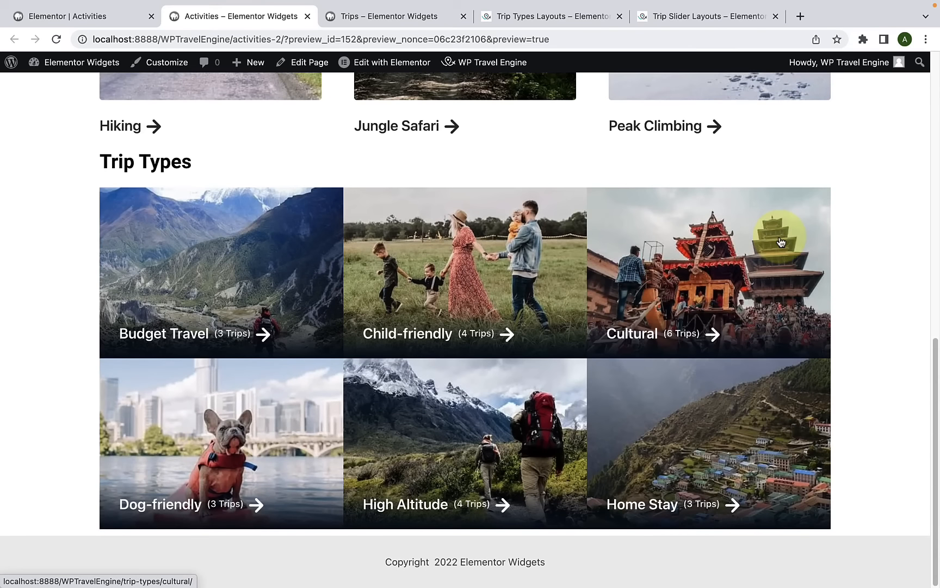
pyautogui.scroll(10, 781, 242)
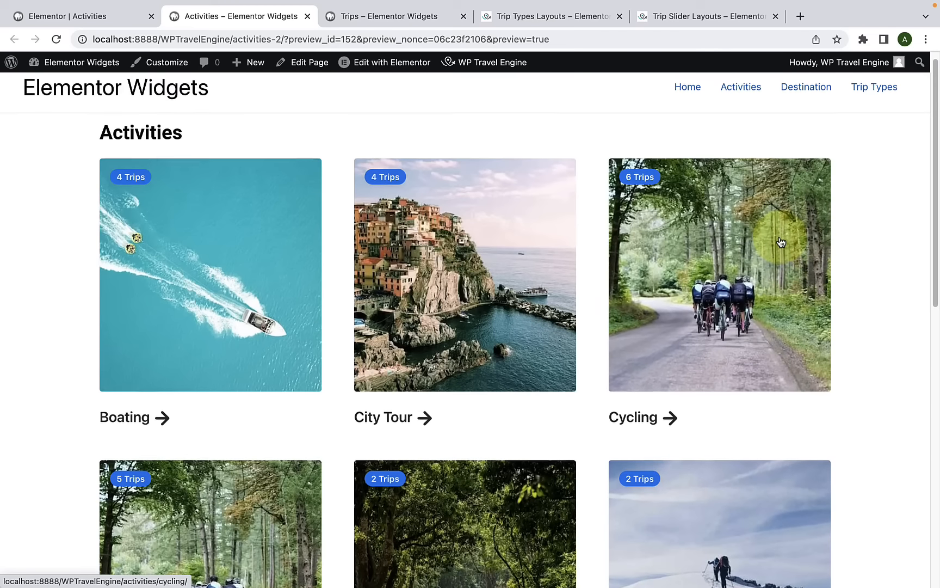
# Step: Close the Activities preview and look over the horizontal, vertical and banner examples on the Trip Search Layouts demo page
pyautogui.scroll(1, 708, 185)
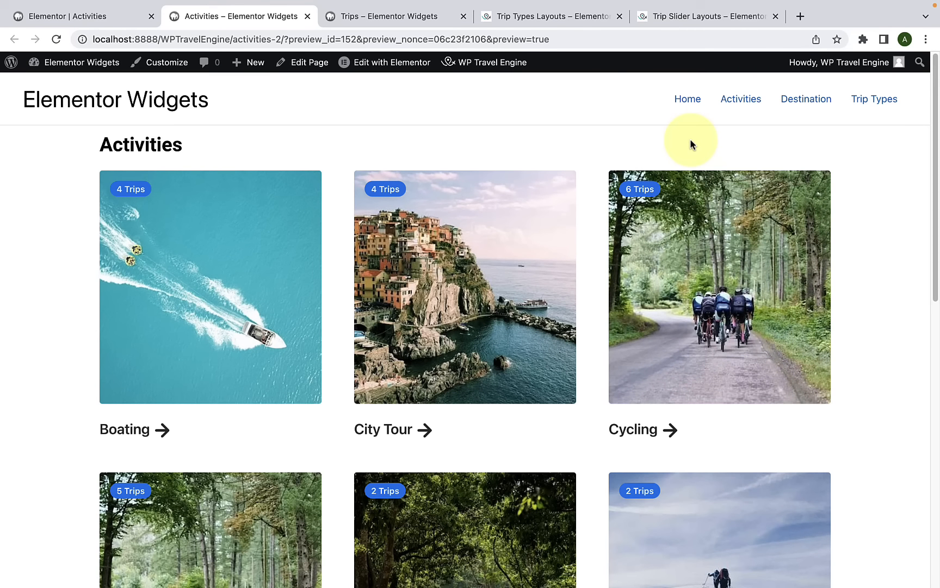
pyautogui.click(308, 17)
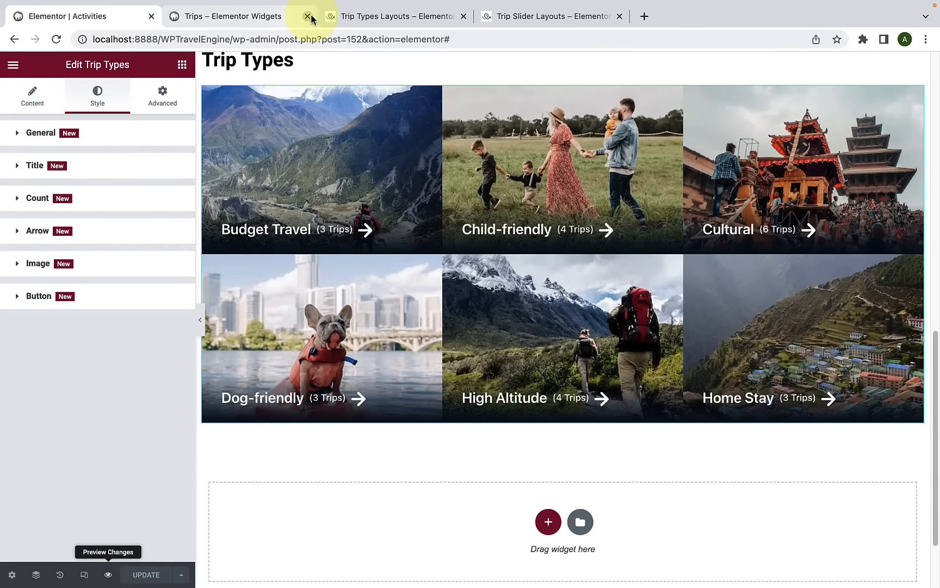
pyautogui.click(400, 18)
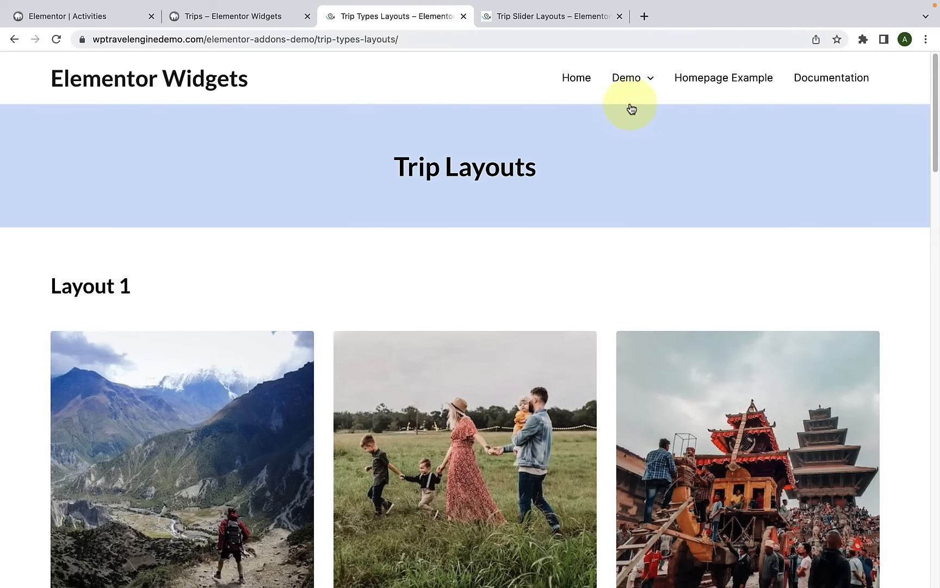
pyautogui.moveTo(627, 78)
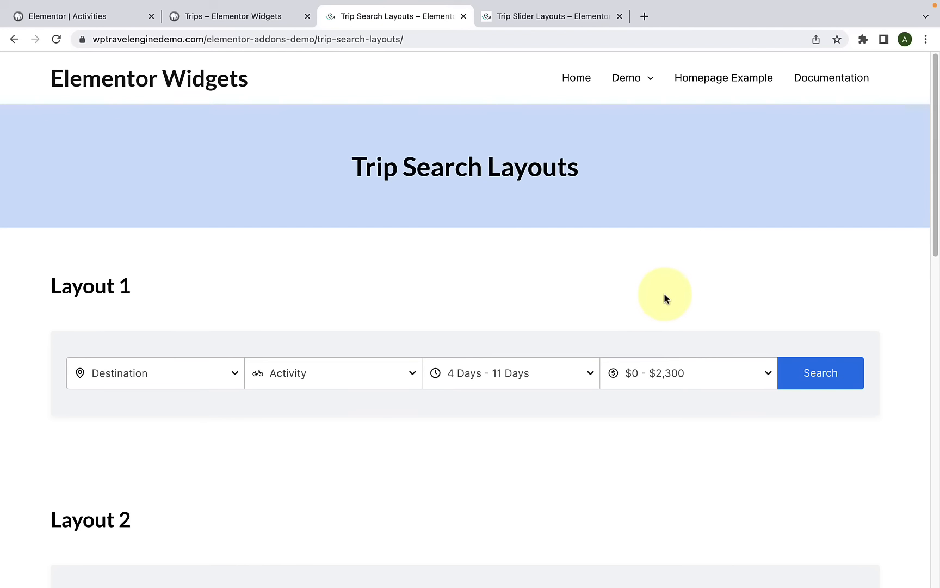
pyautogui.scroll(-10, 661, 310)
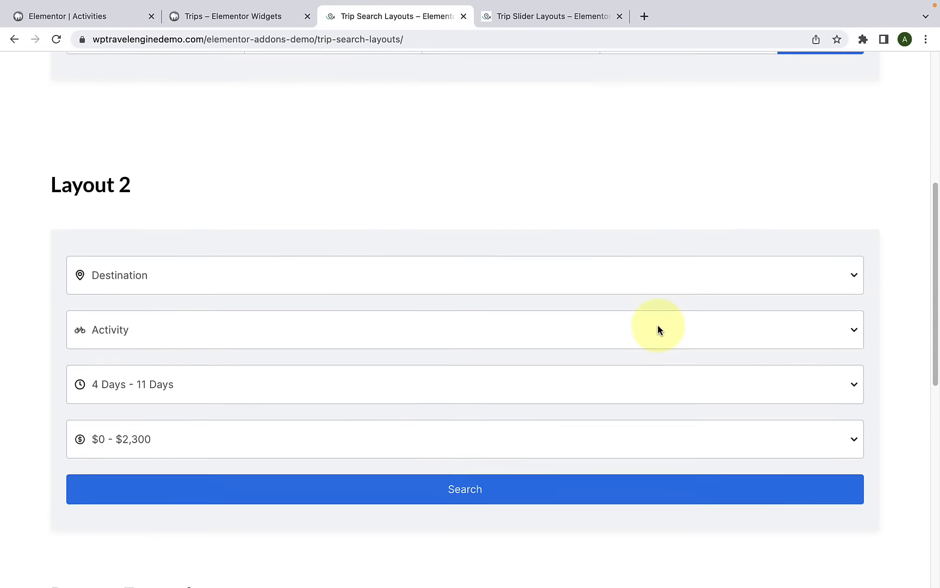
pyautogui.scroll(-5, 658, 326)
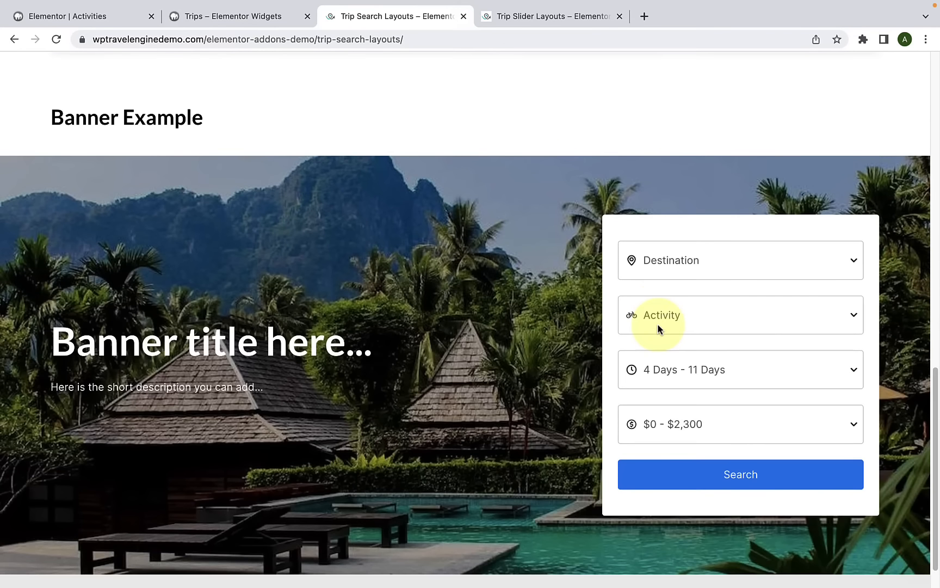
pyautogui.scroll(9, 405, 343)
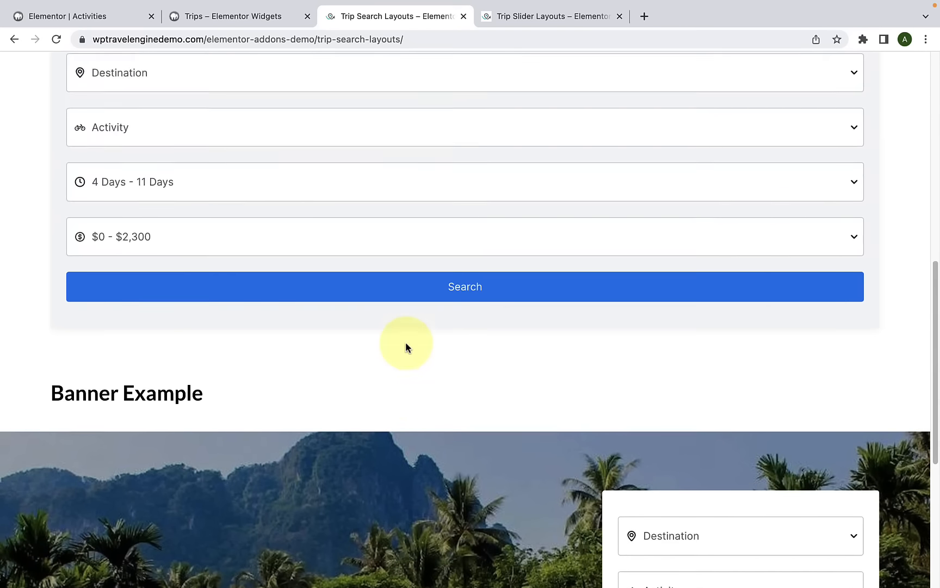
pyautogui.scroll(7, 302, 242)
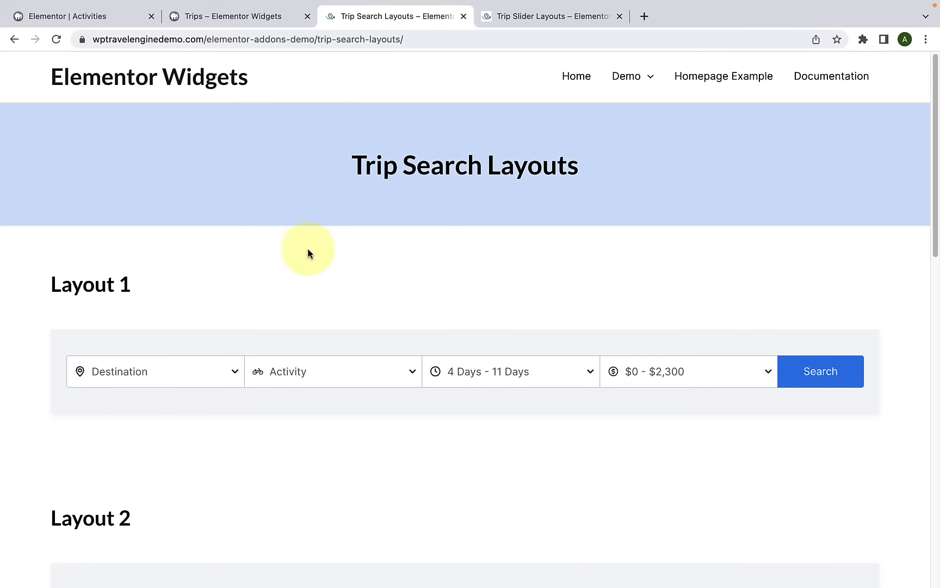
# Step: Return to the WordPress dashboard's list of all pages, dismiss the Elementor notice, and open the Home page in the Elementor editor
pyautogui.click(116, 27)
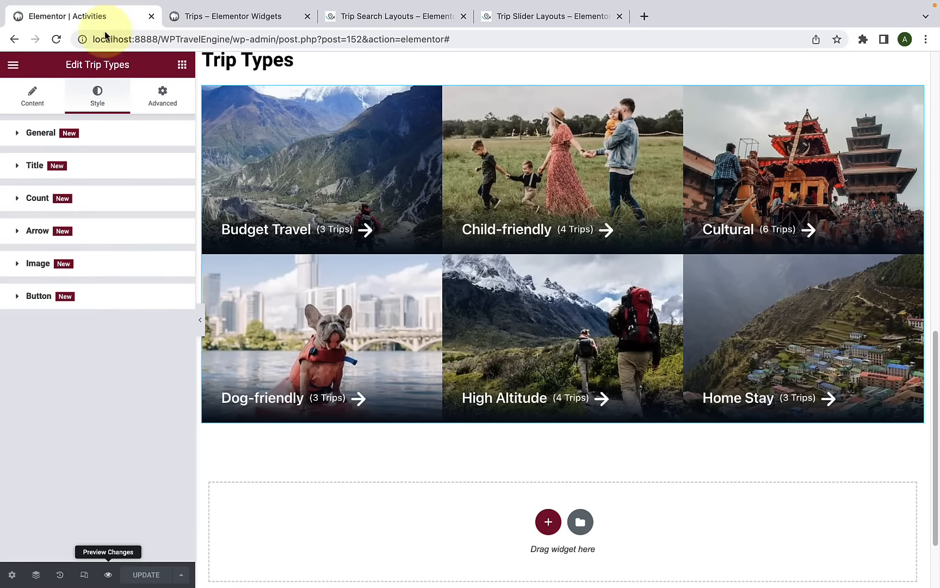
pyautogui.click(13, 38)
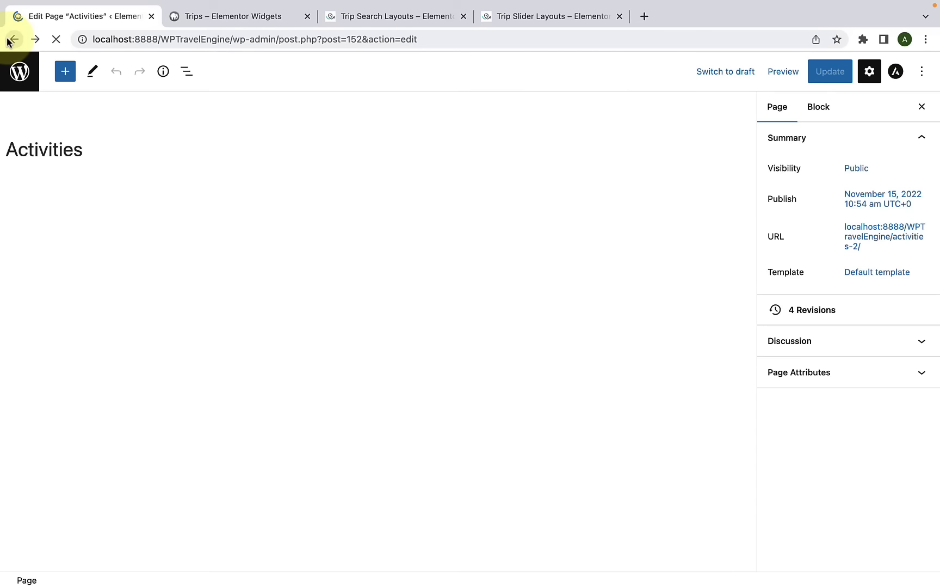
pyautogui.click(12, 39)
pyautogui.moveTo(98, 167)
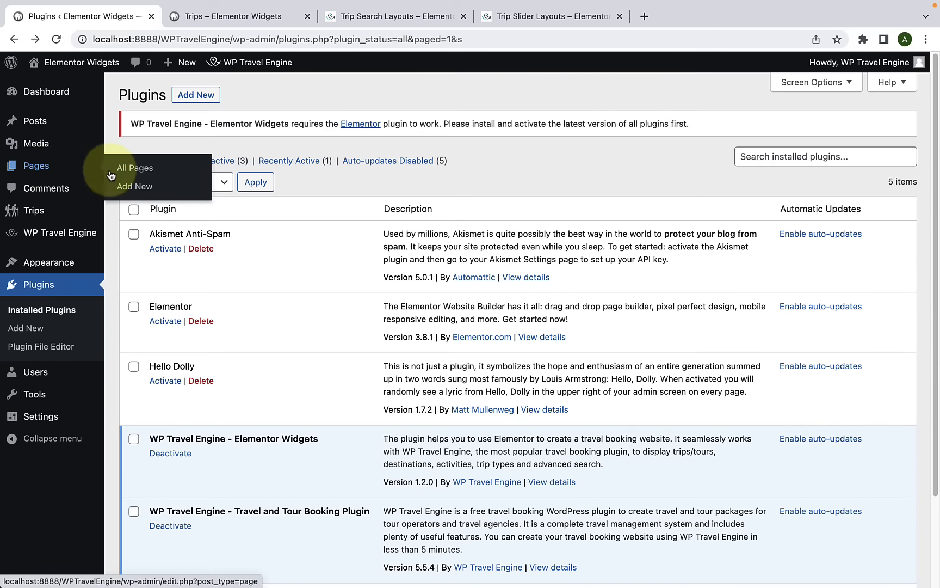
pyautogui.click(135, 172)
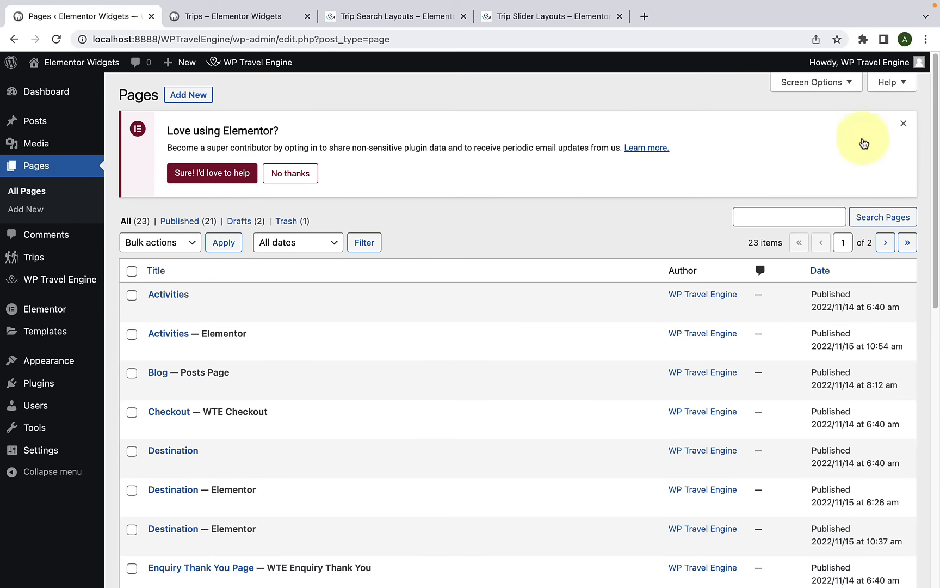
pyautogui.click(901, 124)
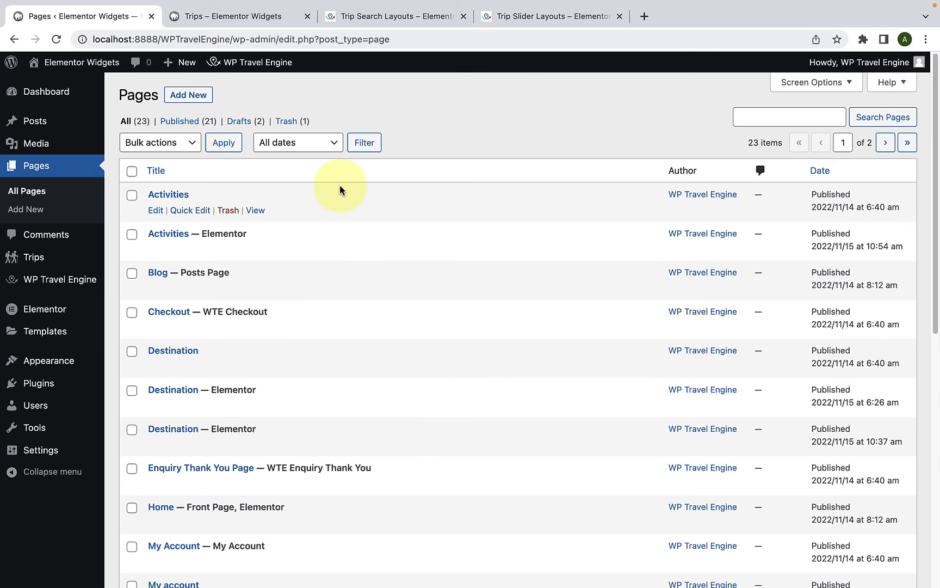
pyautogui.scroll(-5, 321, 235)
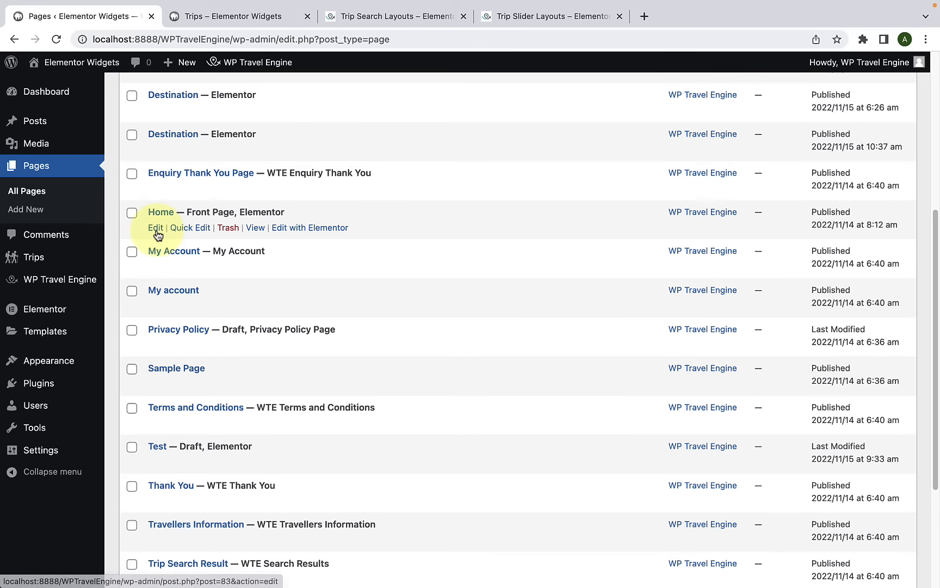
pyautogui.click(157, 231)
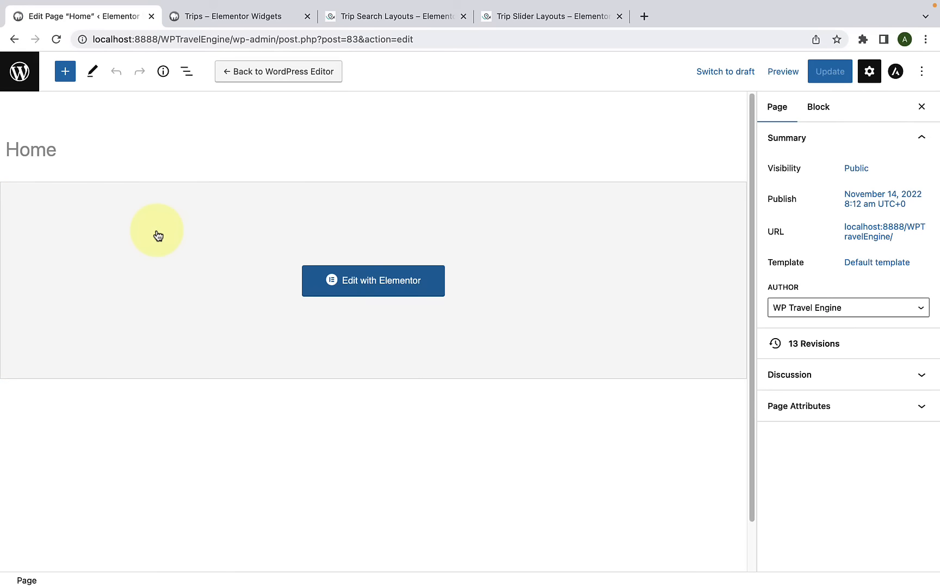
pyautogui.click(355, 289)
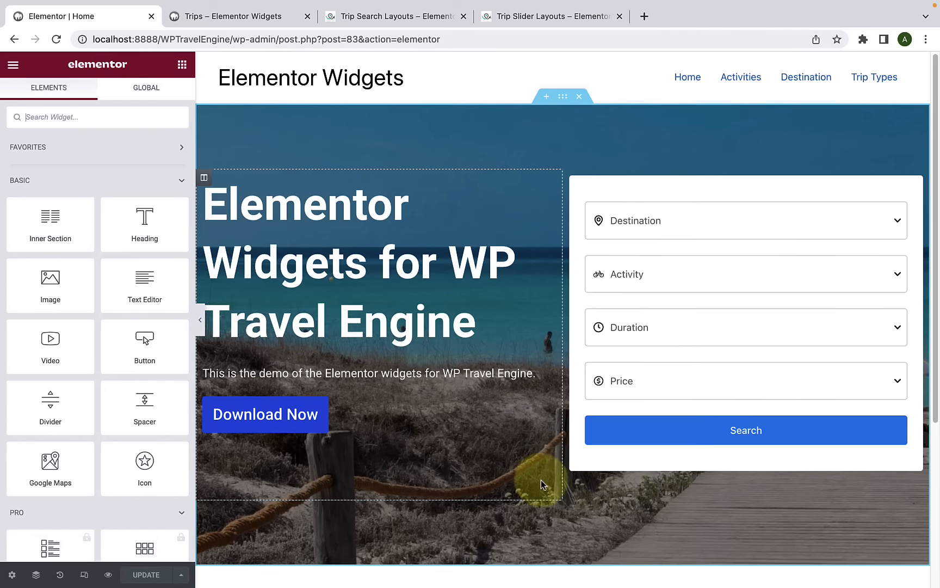
# Step: Add WP Travel Engine's Trip Search widget to the empty section below the Home page banner
pyautogui.scroll(-5, 544, 485)
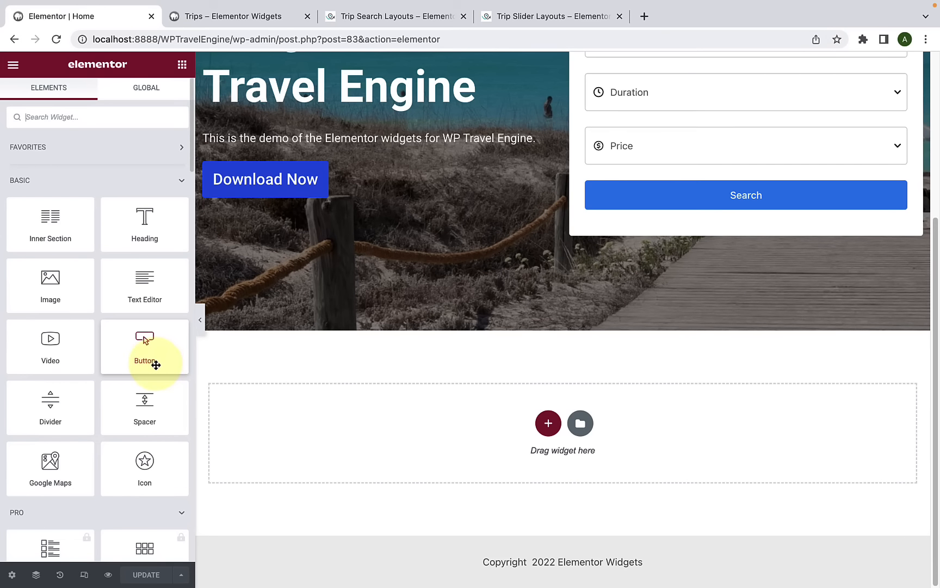
pyautogui.scroll(-15, 157, 370)
pyautogui.scroll(-15, 158, 372)
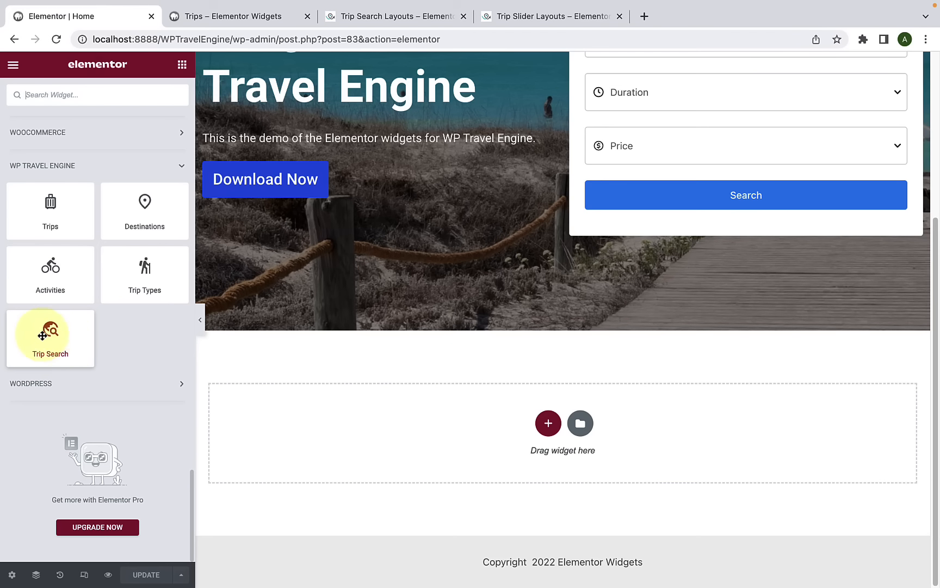
pyautogui.moveTo(44, 342); pyautogui.dragTo(409, 409)
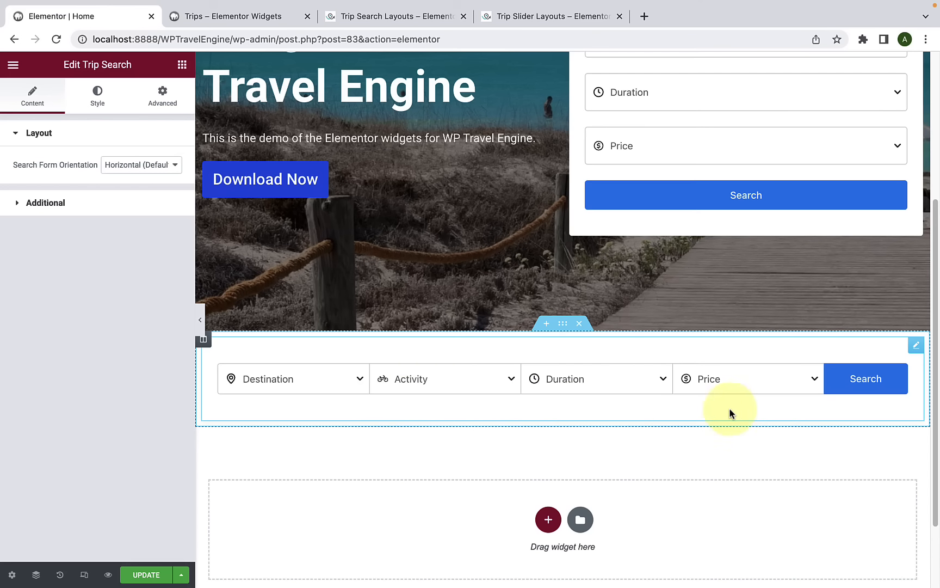
# Step: Set the Trip Search widget's search form orientation to Vertical
pyautogui.click(140, 166)
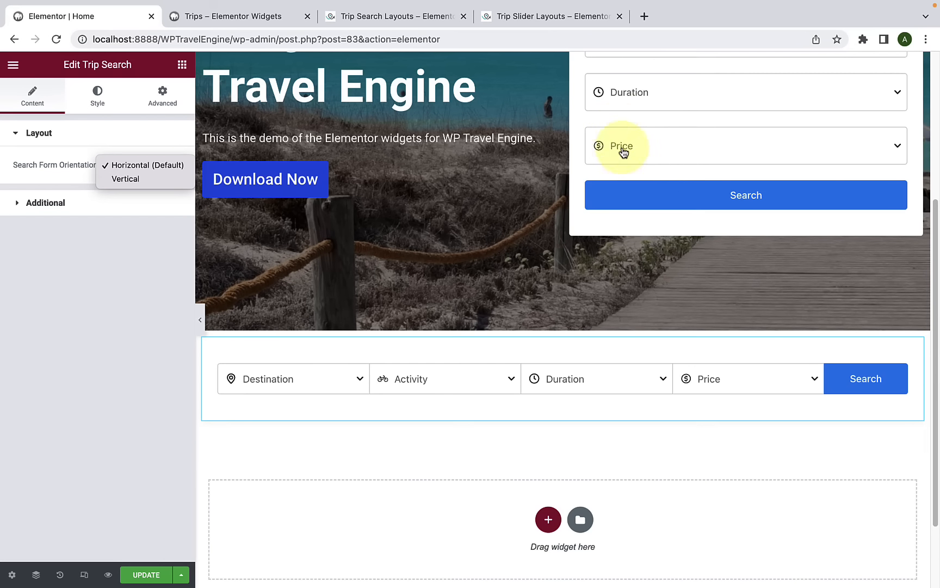
pyautogui.click(141, 179)
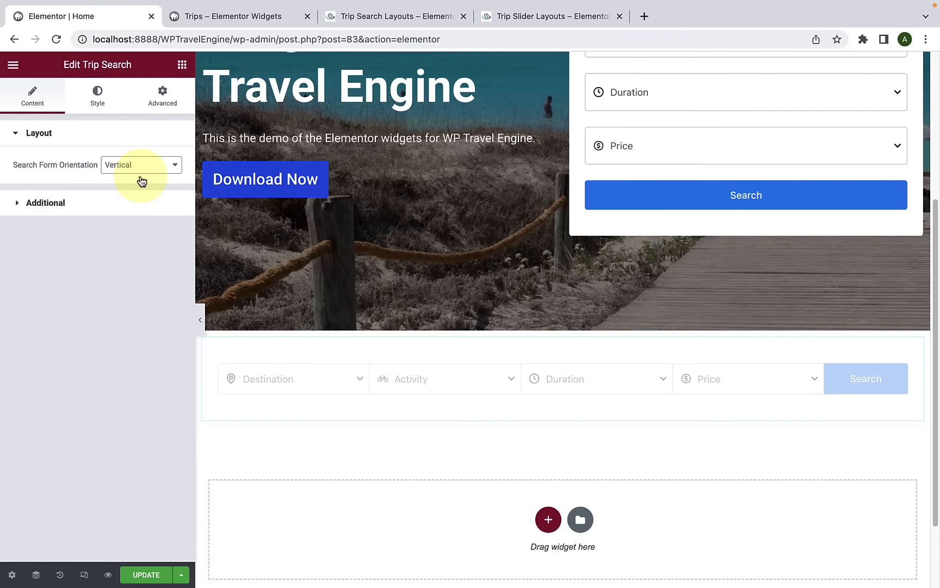
pyautogui.scroll(-3, 414, 425)
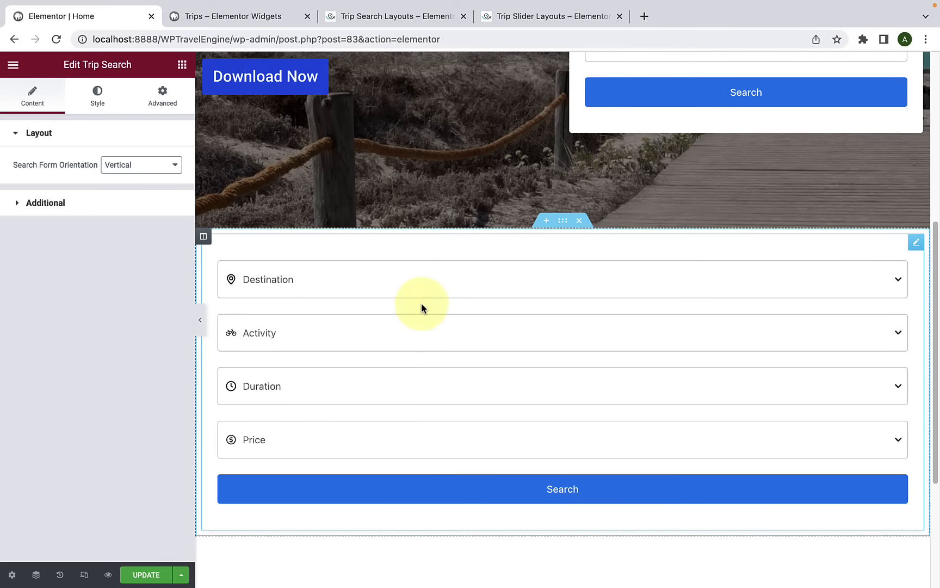
# Step: Change the Trip Search widget's search button label to Results
pyautogui.click(78, 204)
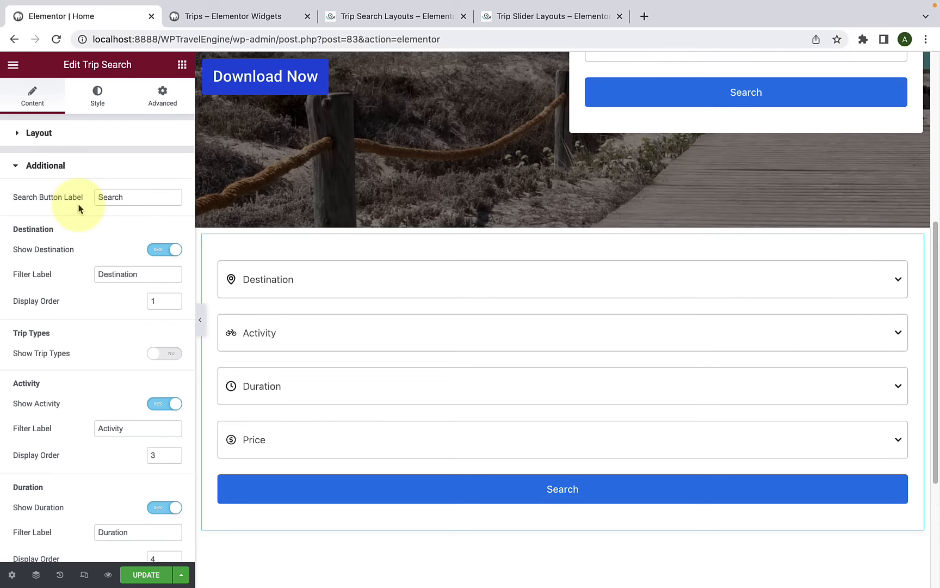
pyautogui.scroll(-3, 87, 245)
pyautogui.scroll(3, 98, 294)
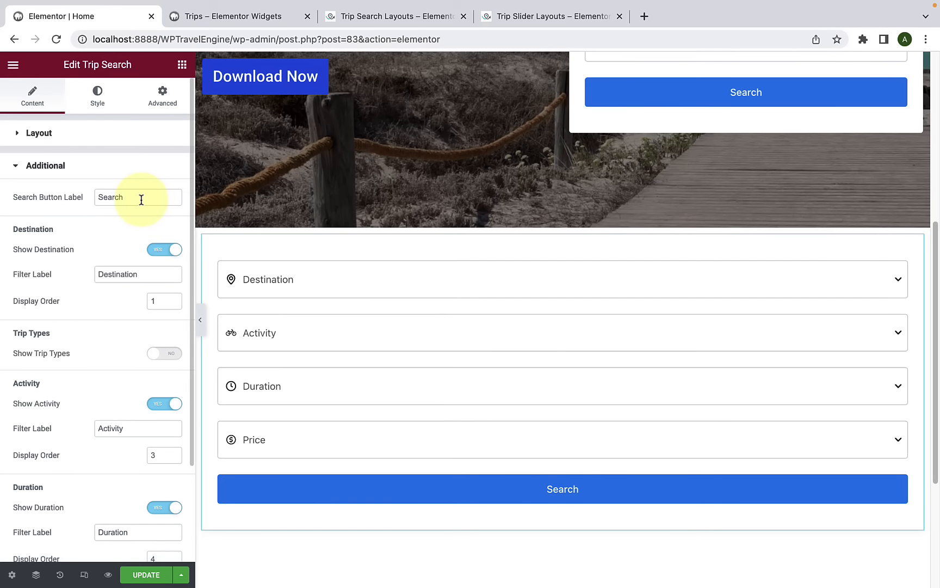
pyautogui.moveTo(141, 199); pyautogui.dragTo(97, 199)
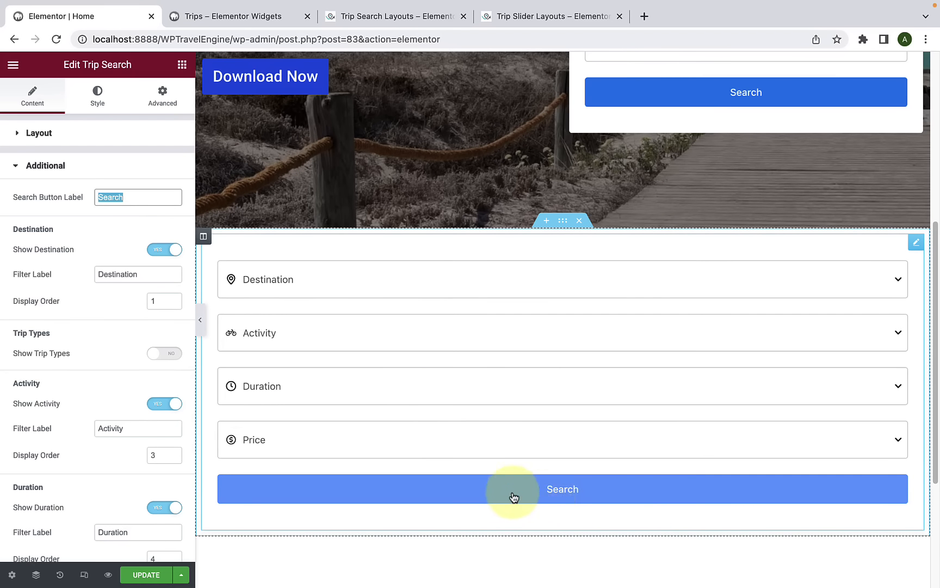
pyautogui.write('Results')
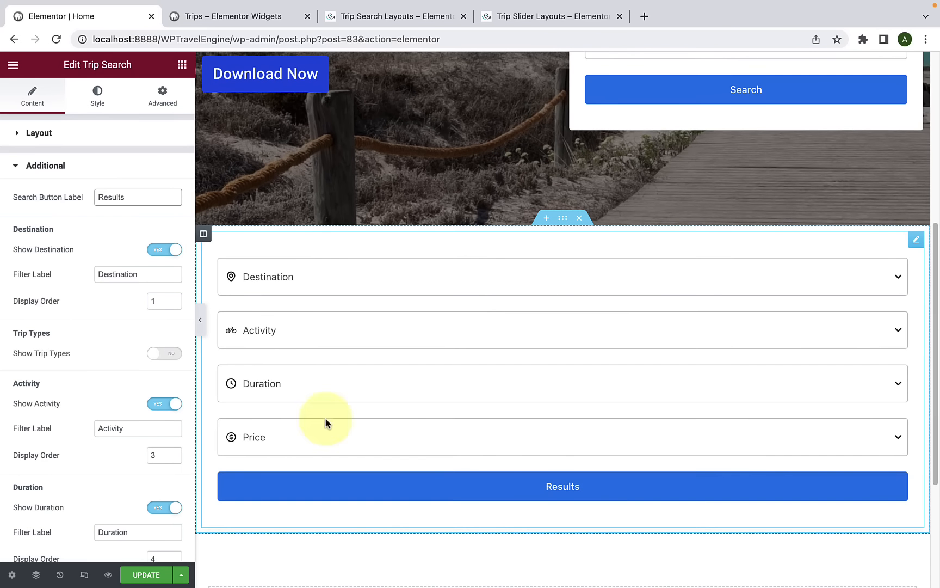
# Step: Hide the Destination, Activity, Duration and Price filters in the Trip Search form
pyautogui.scroll(-3, 63, 271)
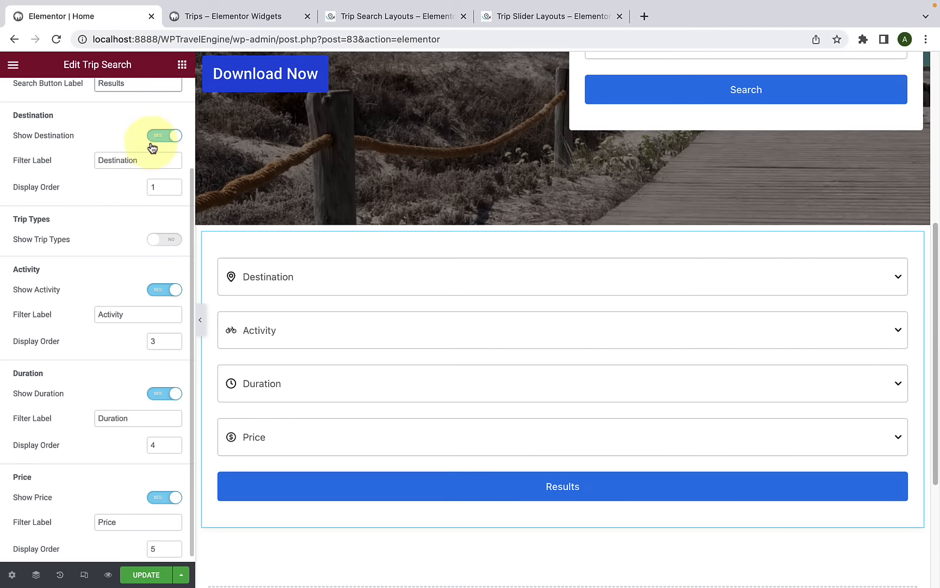
pyautogui.click(155, 130)
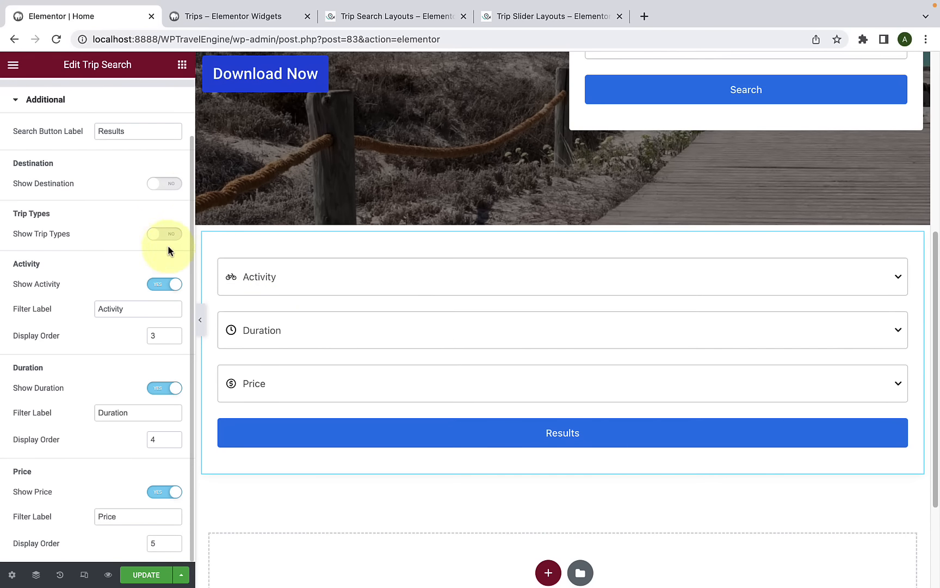
pyautogui.click(158, 284)
pyautogui.click(162, 388)
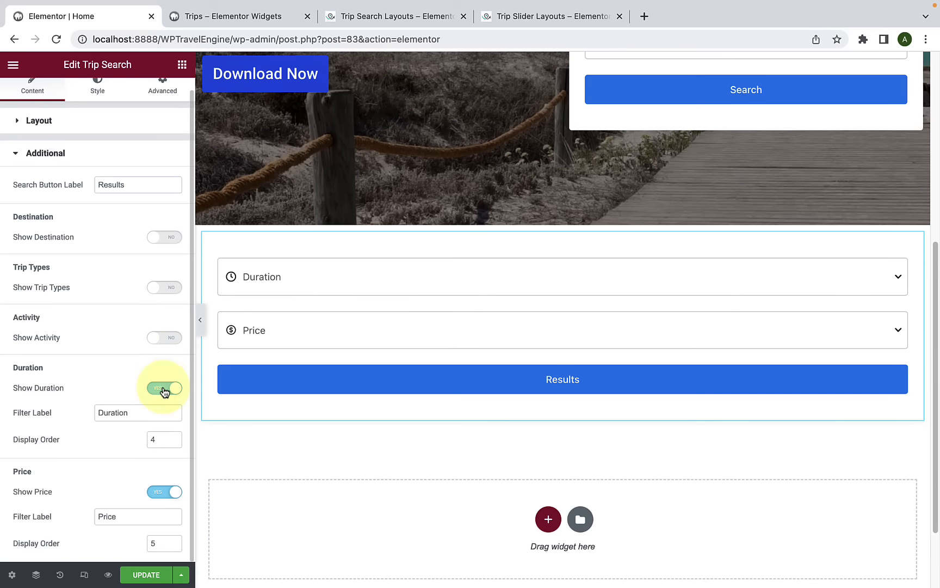
pyautogui.click(162, 452)
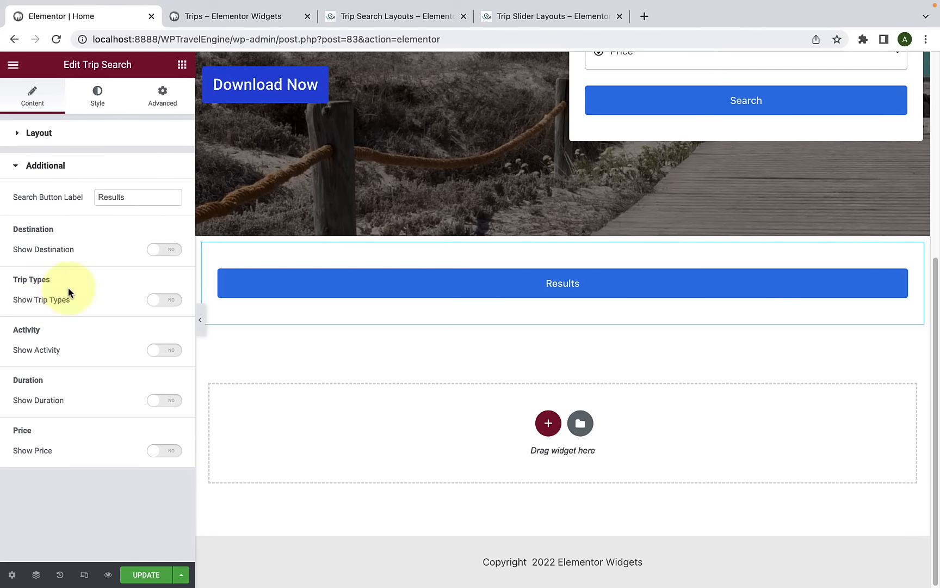
# Step: Show the Price, Duration, Activity and Destination filters in the Trip Search form again
pyautogui.click(165, 451)
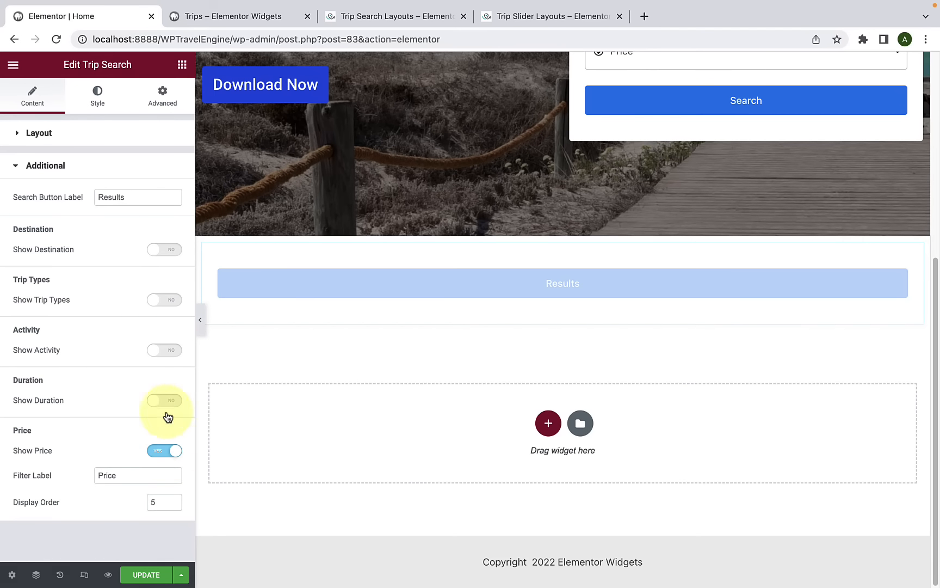
pyautogui.click(165, 401)
pyautogui.click(163, 351)
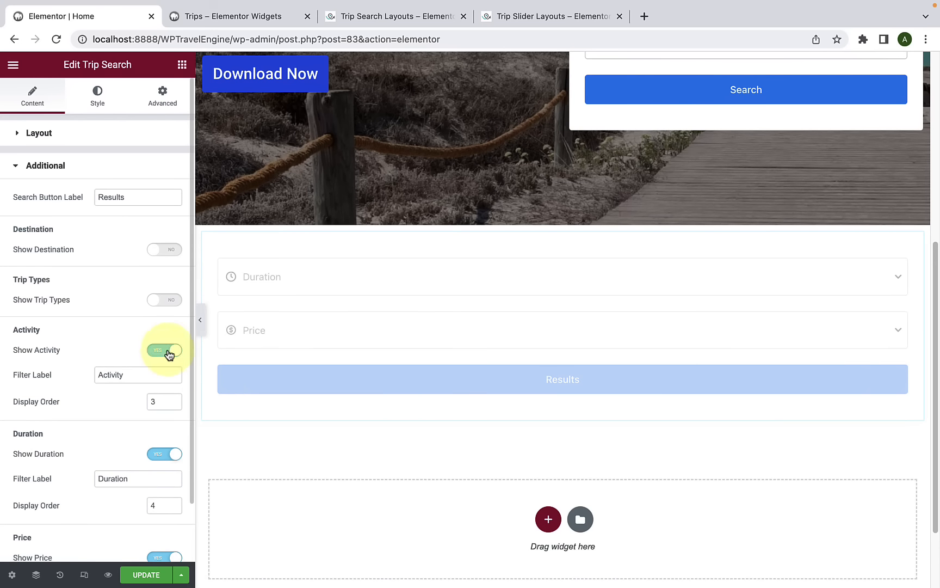
pyautogui.click(169, 249)
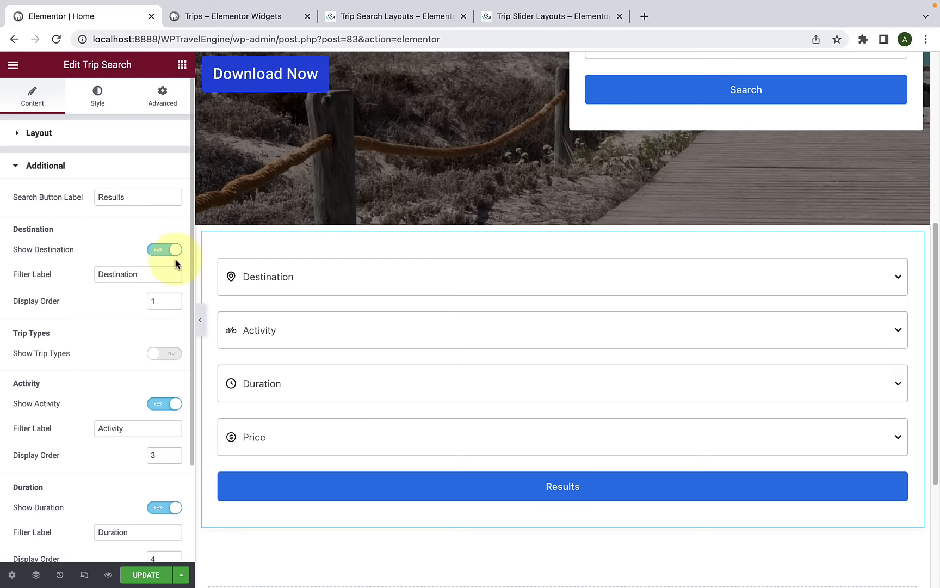
# Step: Review the filter label and display order settings of the Trip Search filters, from Destination through Price
pyautogui.moveTo(99, 274); pyautogui.dragTo(142, 274)
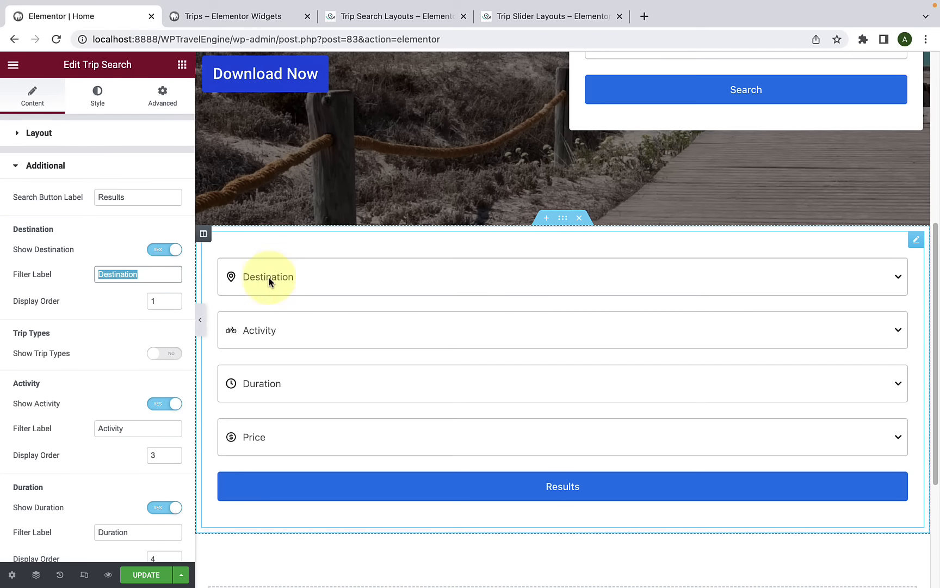
pyautogui.click(152, 301)
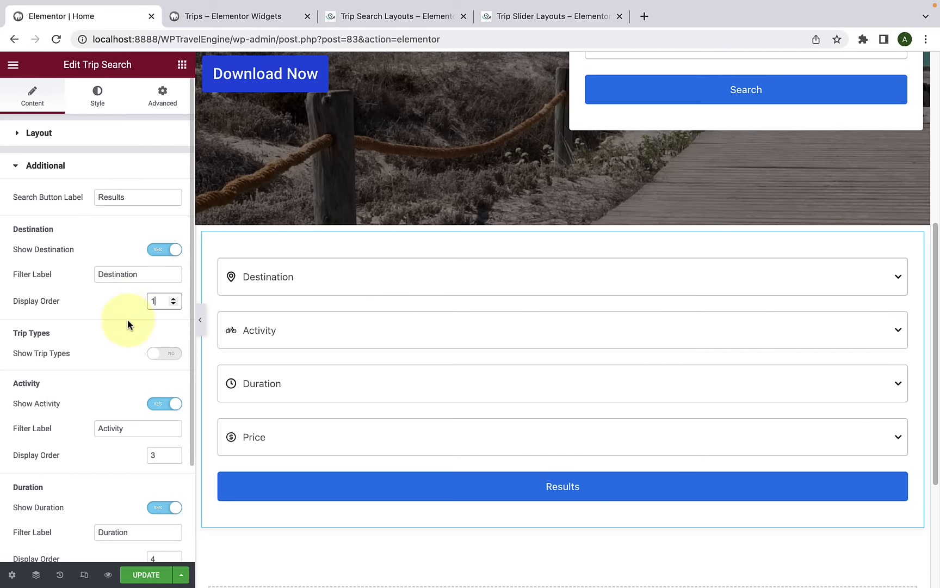
pyautogui.scroll(-1, 117, 409)
pyautogui.scroll(-2, 56, 411)
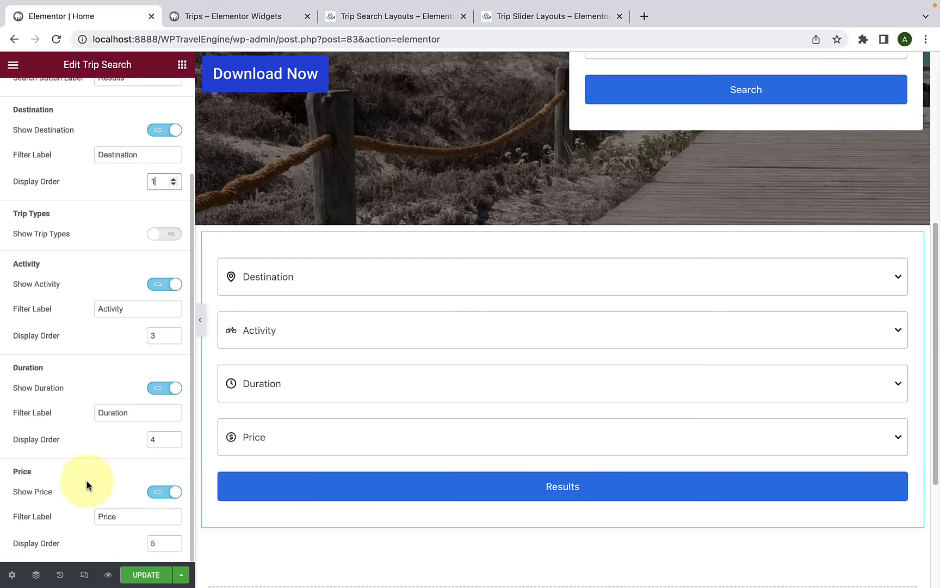
pyautogui.scroll(3, 86, 479)
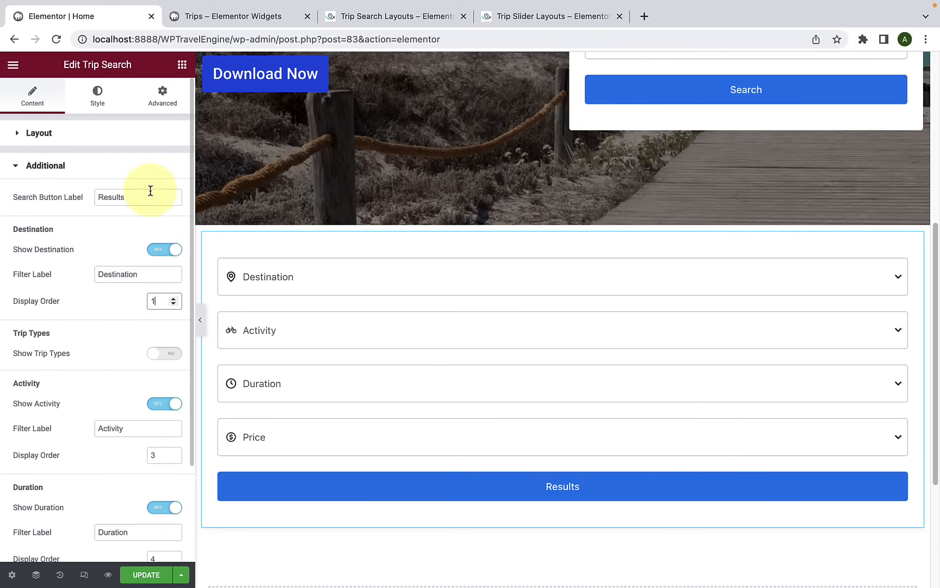
# Step: Set the Trip Search widget's general primary color to orange, #EF9B2B
pyautogui.click(100, 103)
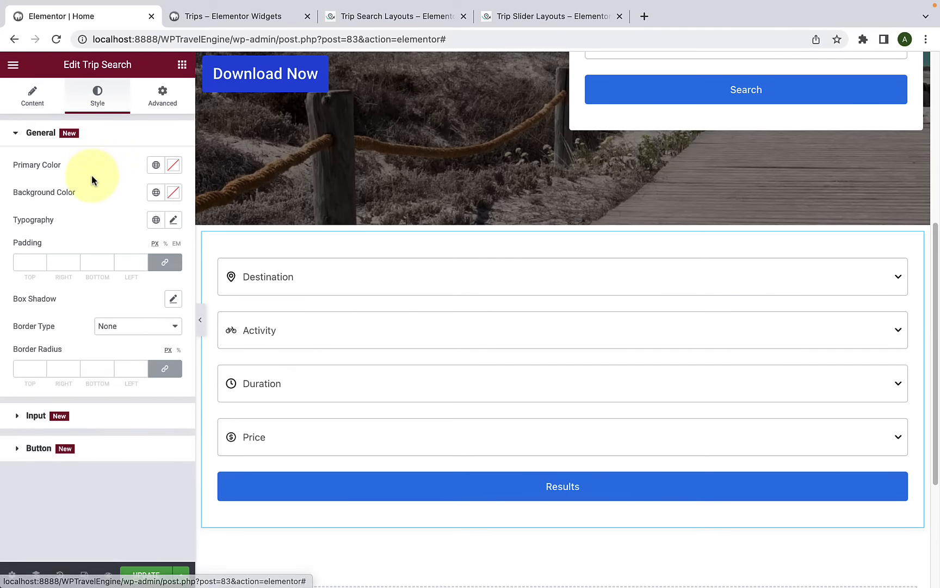
pyautogui.click(174, 165)
pyautogui.moveTo(112, 240); pyautogui.dragTo(146, 221)
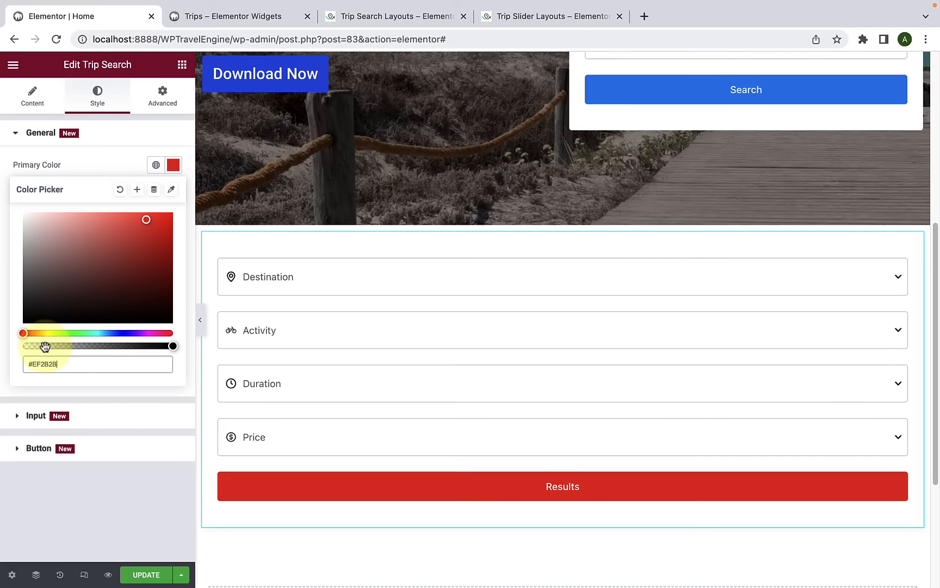
pyautogui.moveTo(33, 331); pyautogui.dragTo(36, 331)
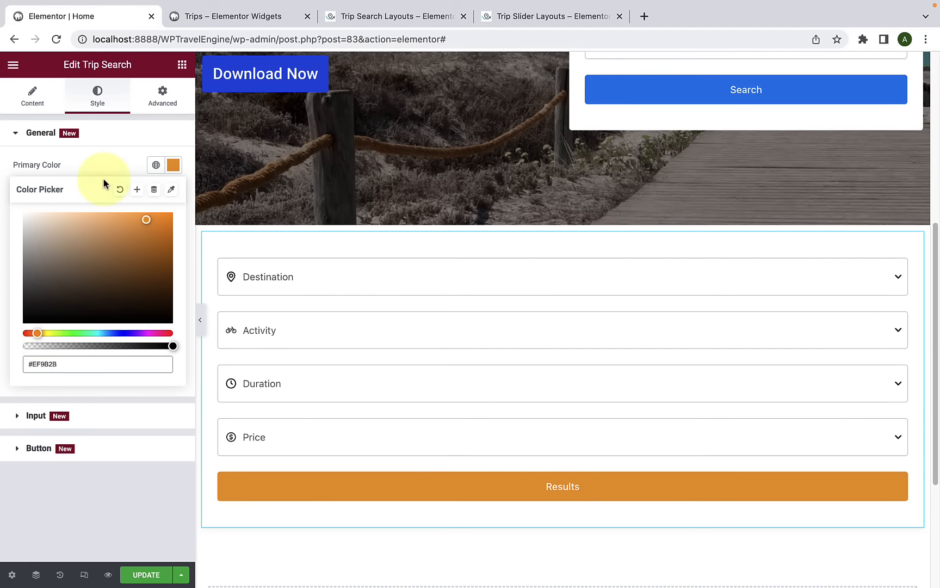
pyautogui.click(107, 161)
# Step: Set the Trip Search widget's general background color to a pale pink
pyautogui.click(173, 194)
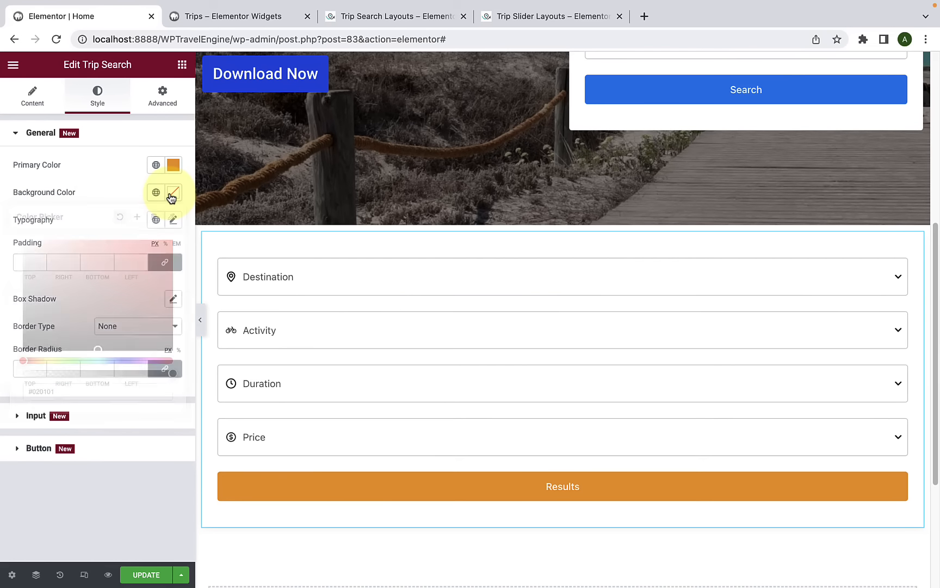
pyautogui.click(79, 243)
pyautogui.moveTo(79, 243); pyautogui.dragTo(29, 231)
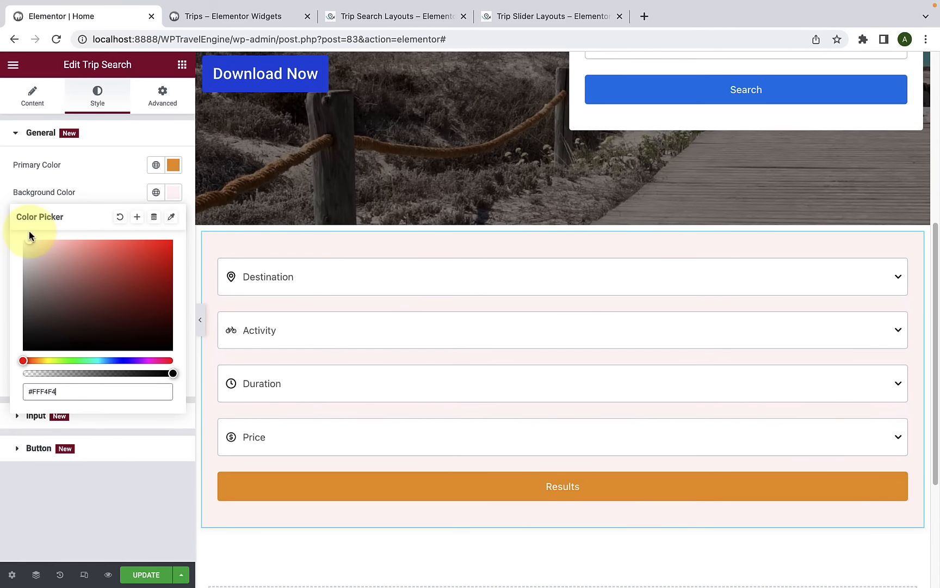
pyautogui.click(103, 161)
# Step: Try the Advent Pro and IBM Plex Sans fonts and a 16 px text size on the search form, and reset its typography
pyautogui.click(173, 220)
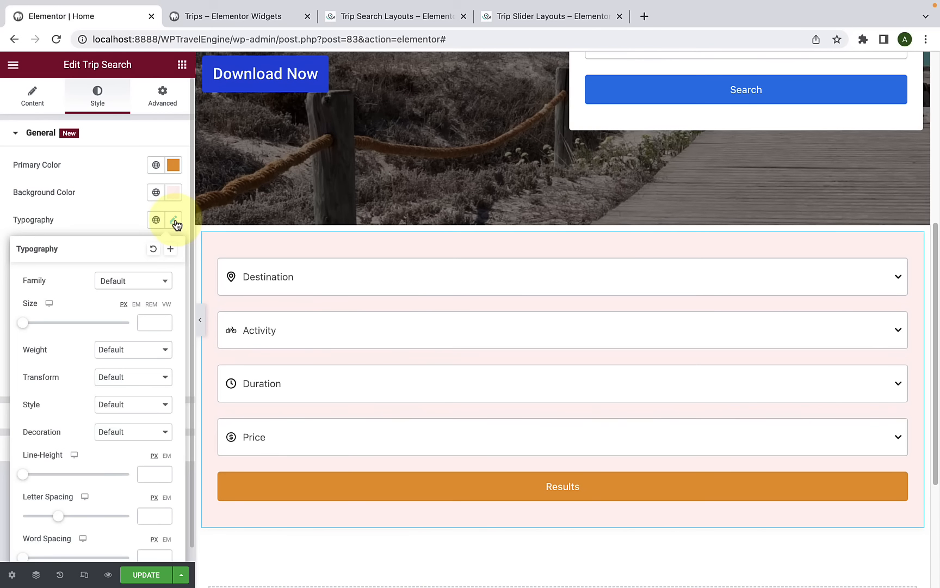
pyautogui.scroll(-1, 78, 302)
pyautogui.click(126, 268)
pyautogui.scroll(-5, 125, 382)
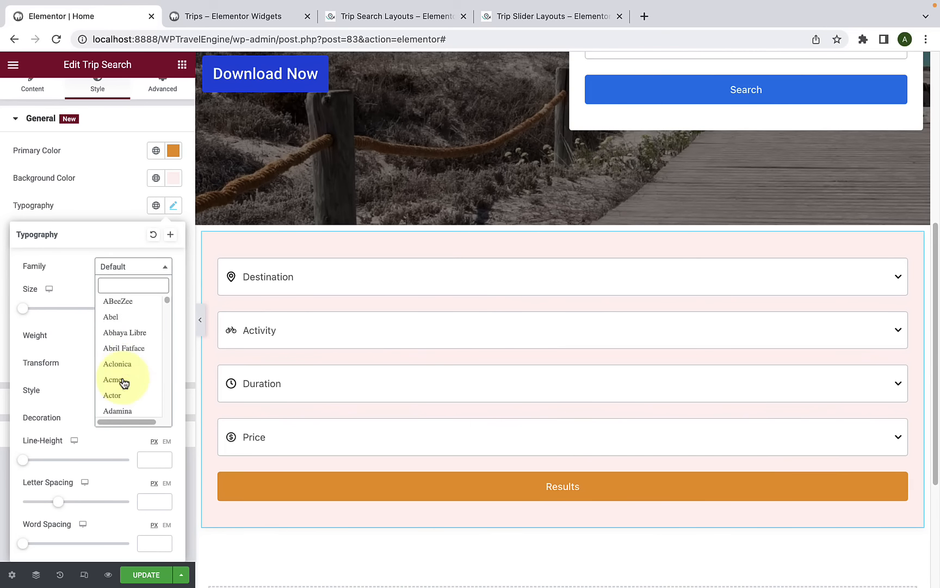
pyautogui.click(138, 370)
pyautogui.click(134, 266)
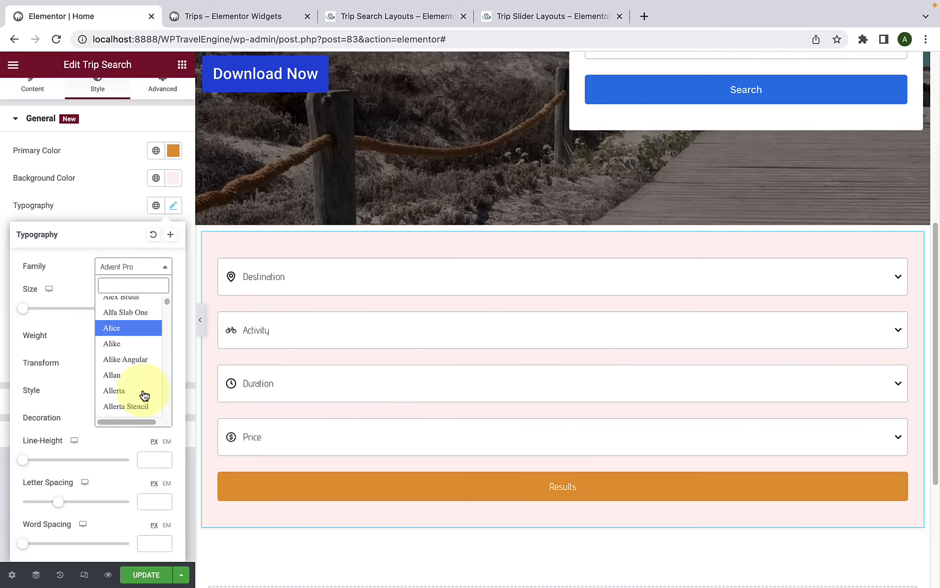
pyautogui.scroll(-15, 143, 393)
pyautogui.scroll(-20, 146, 397)
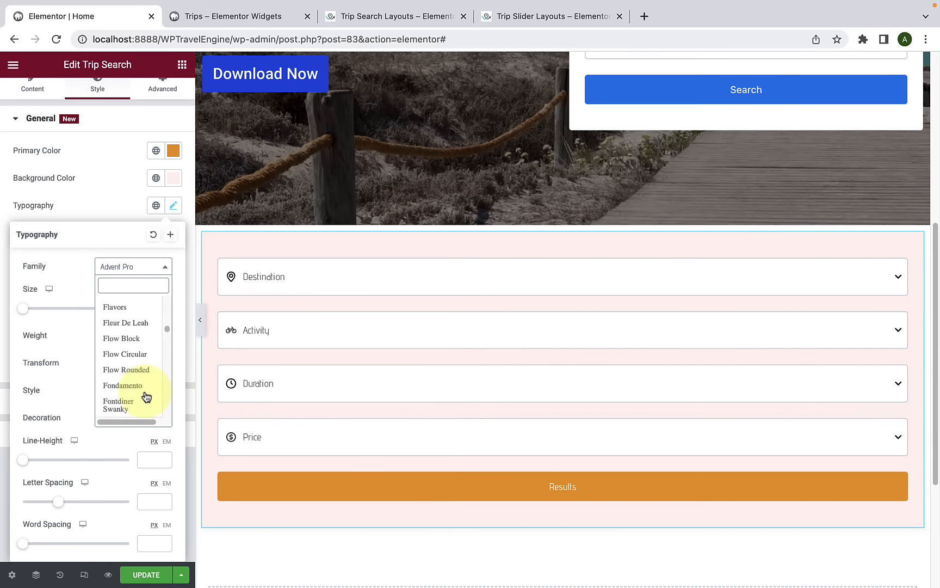
pyautogui.click(139, 388)
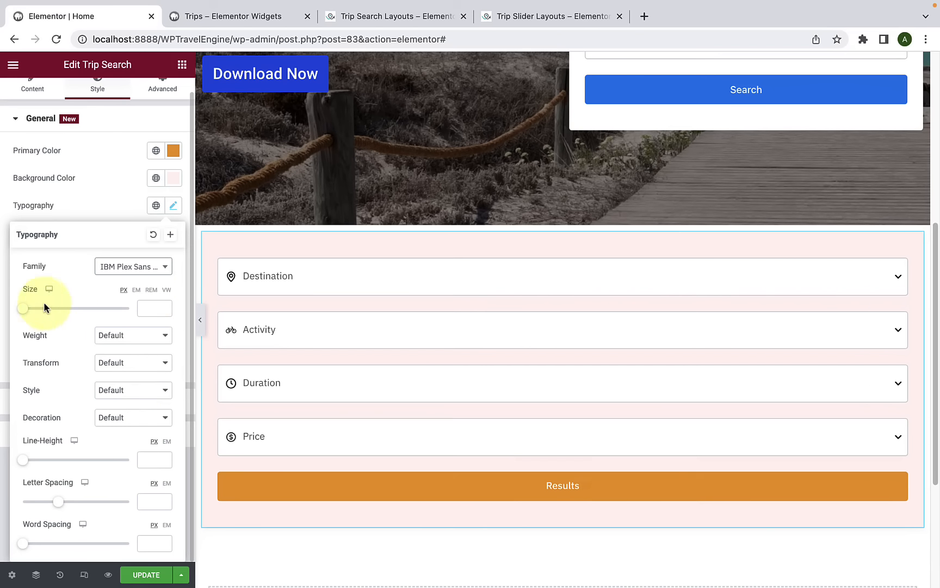
pyautogui.moveTo(25, 310); pyautogui.dragTo(33, 313)
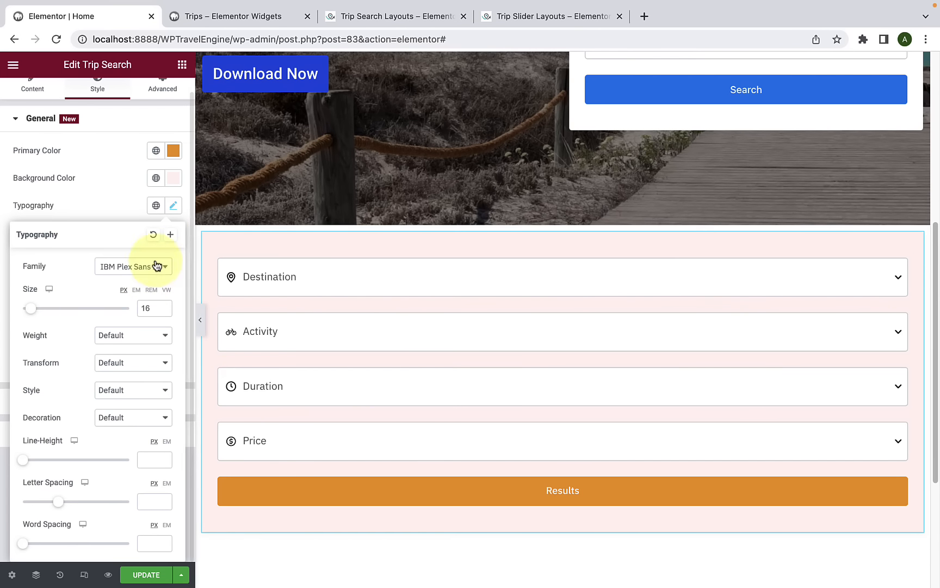
pyautogui.click(153, 234)
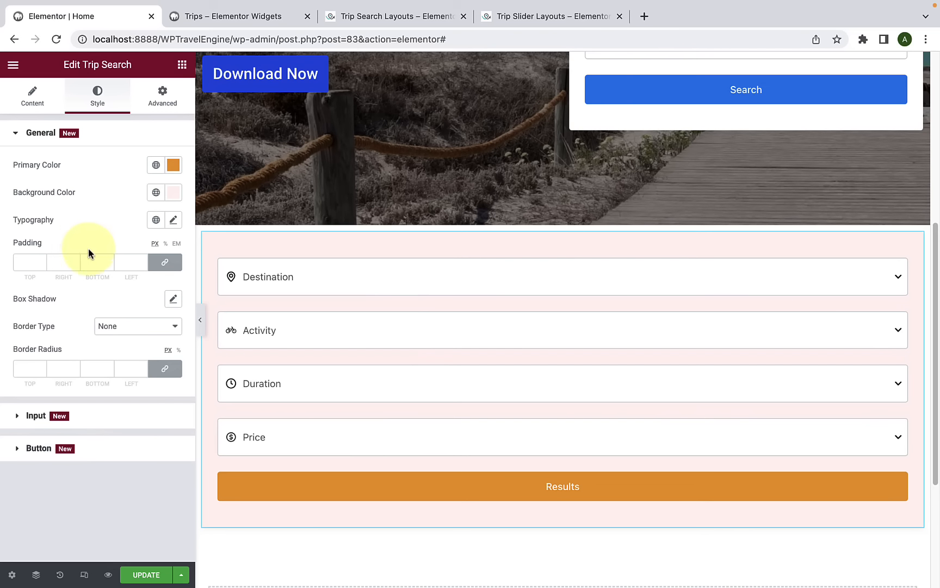
# Step: Add a red box shadow to the search form with its position set to Inset
pyautogui.click(174, 300)
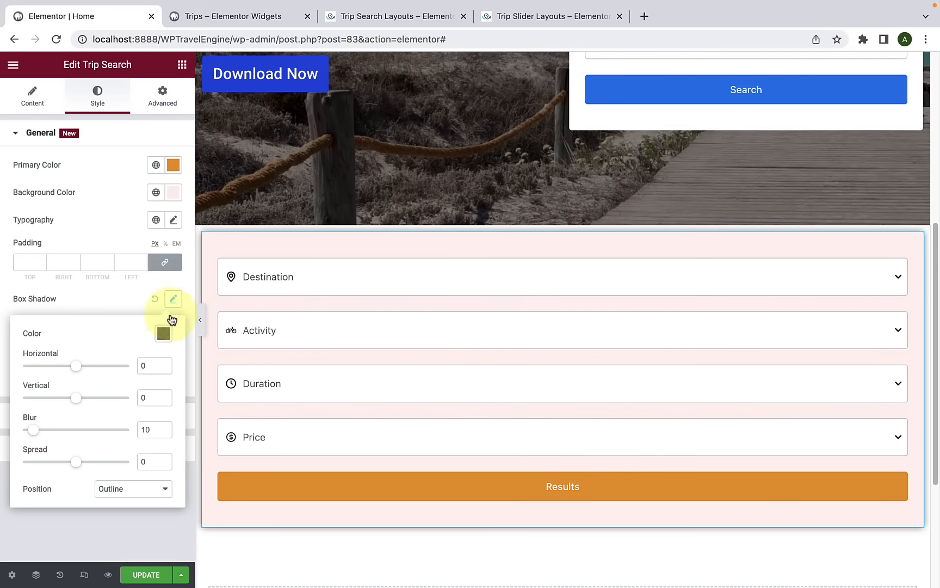
pyautogui.click(163, 333)
pyautogui.moveTo(161, 396); pyautogui.dragTo(208, 386)
pyautogui.click(121, 319)
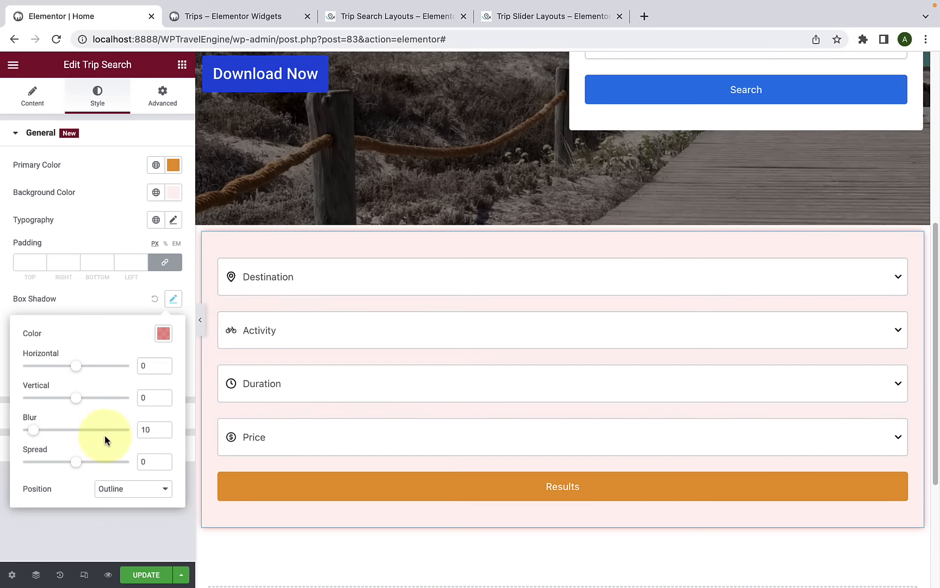
pyautogui.click(147, 493)
pyautogui.click(130, 504)
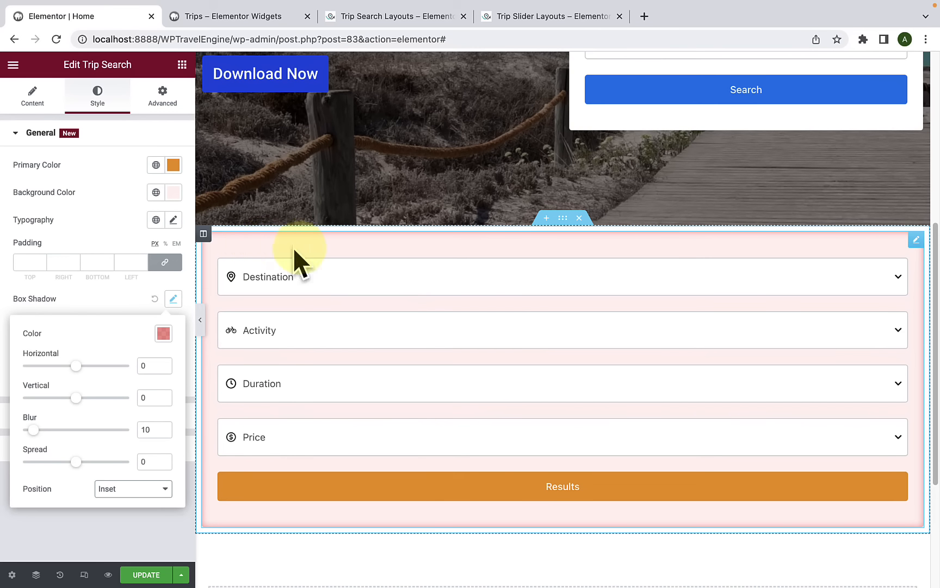
pyautogui.click(123, 298)
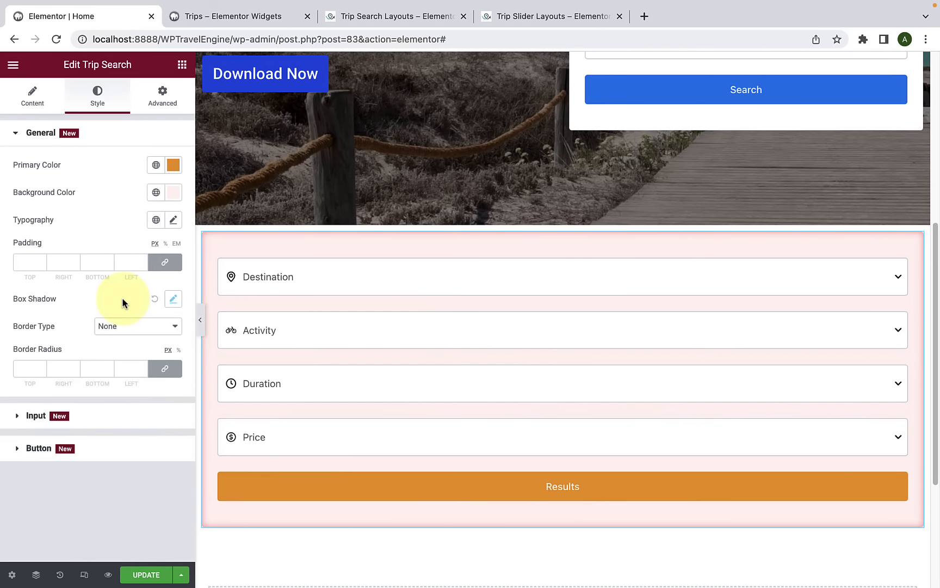
# Step: Try the Solid, Dotted, Double, Dashed and Groove border types on the search form and return it to None
pyautogui.click(115, 328)
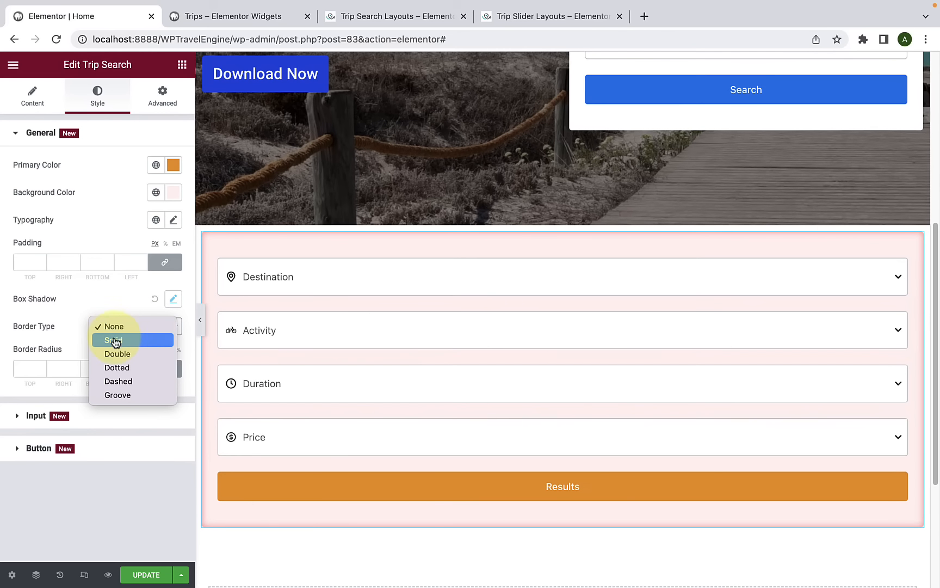
pyautogui.click(115, 345)
pyautogui.click(129, 336)
pyautogui.click(131, 352)
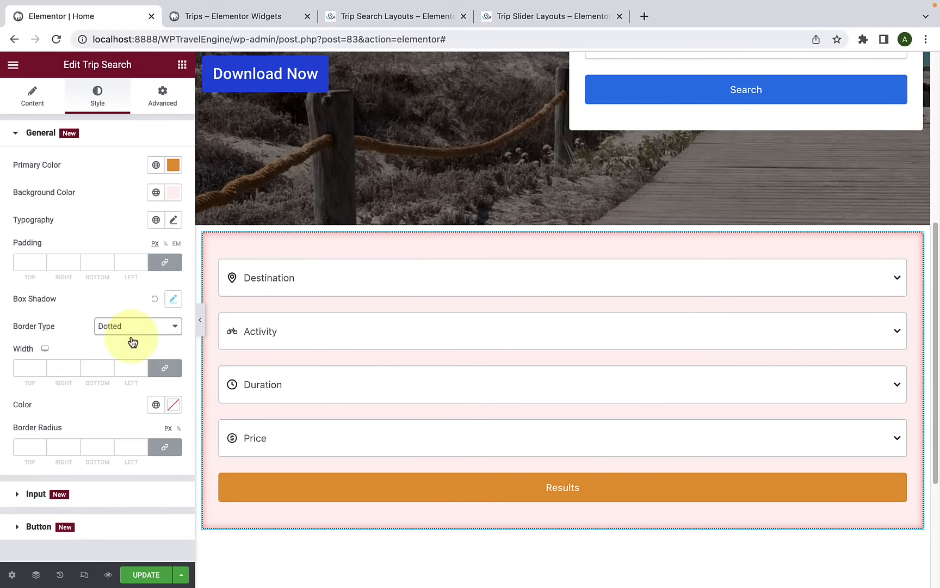
pyautogui.click(132, 338)
pyautogui.click(131, 312)
pyautogui.click(132, 331)
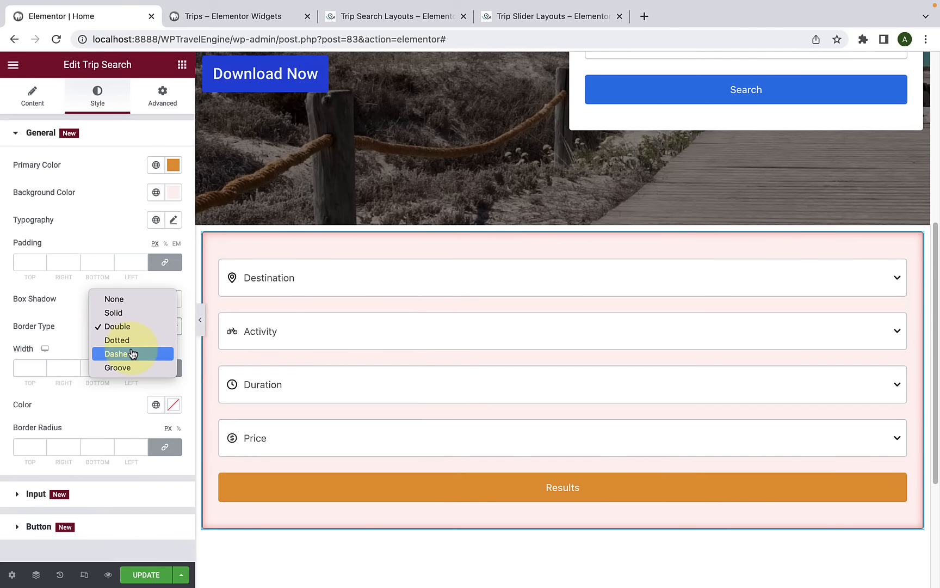
pyautogui.click(132, 350)
pyautogui.click(141, 327)
pyautogui.click(136, 342)
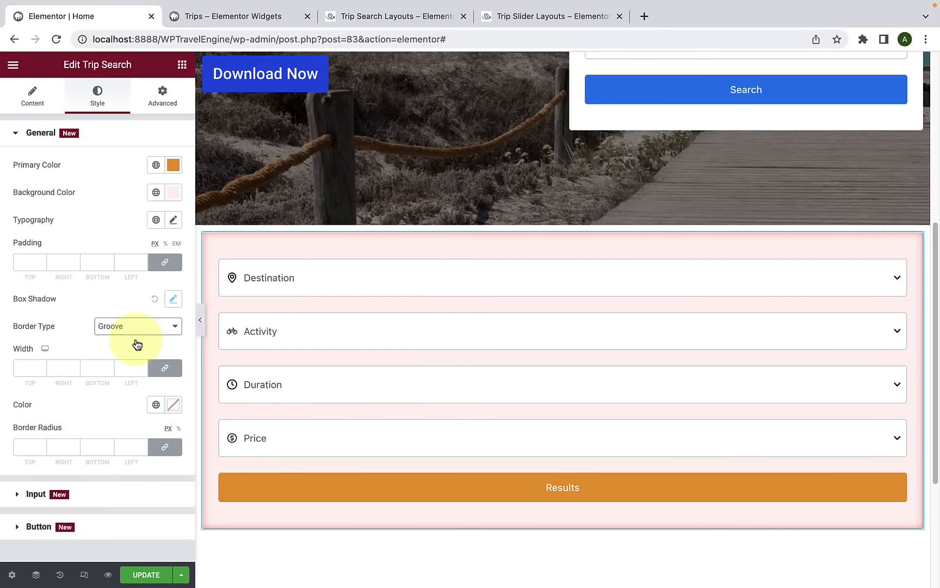
pyautogui.click(137, 327)
pyautogui.click(125, 260)
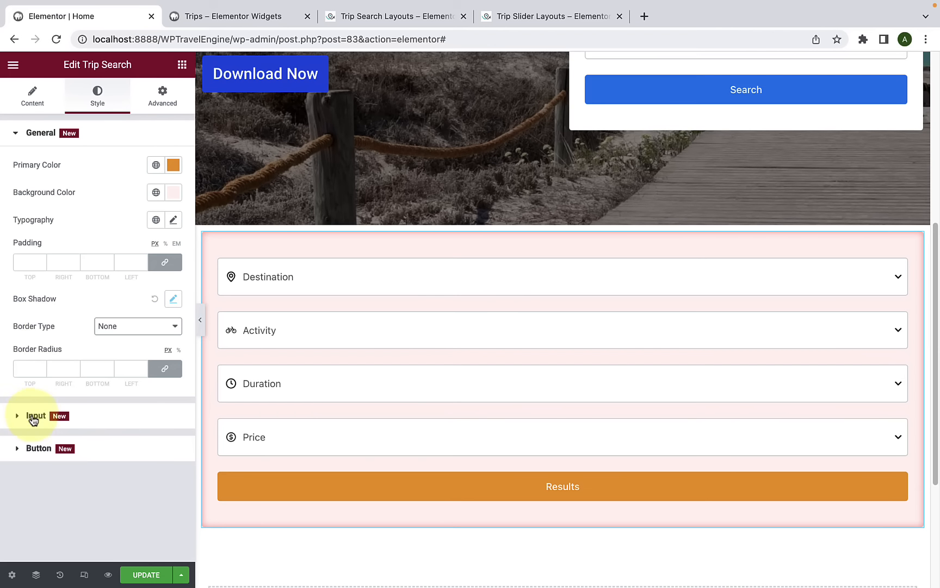
# Step: Try a red text color on the search form's input fields and settle on a near-black shade
pyautogui.click(36, 416)
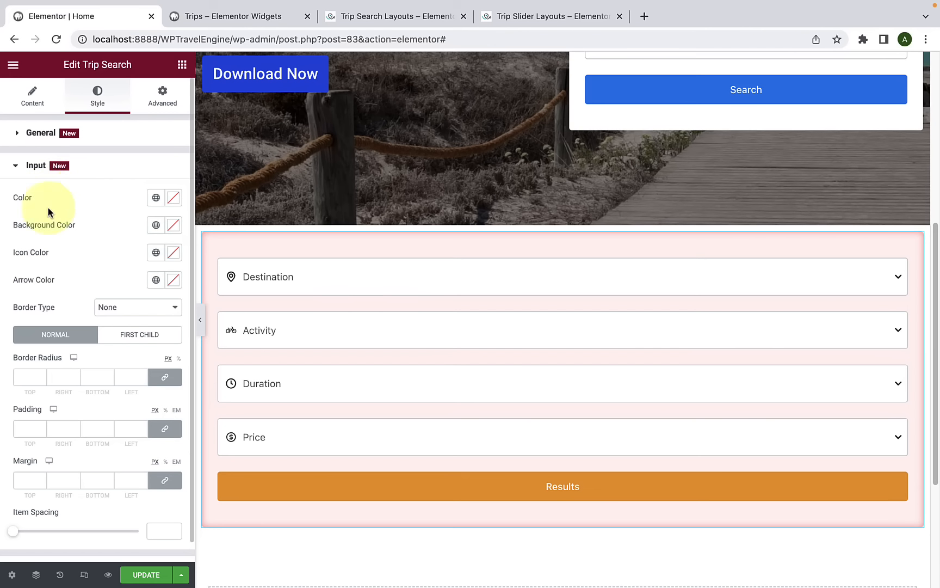
pyautogui.click(303, 276)
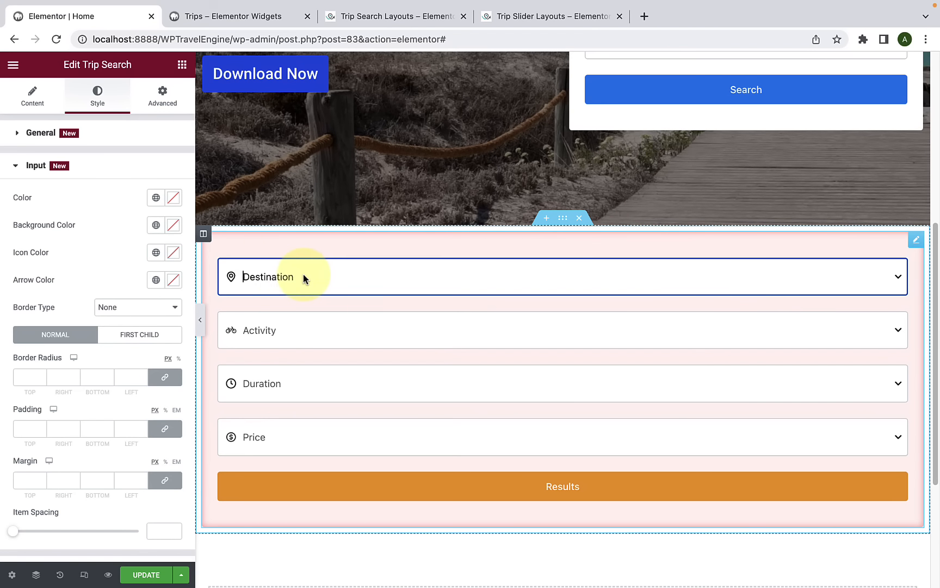
pyautogui.click(173, 197)
pyautogui.click(150, 262)
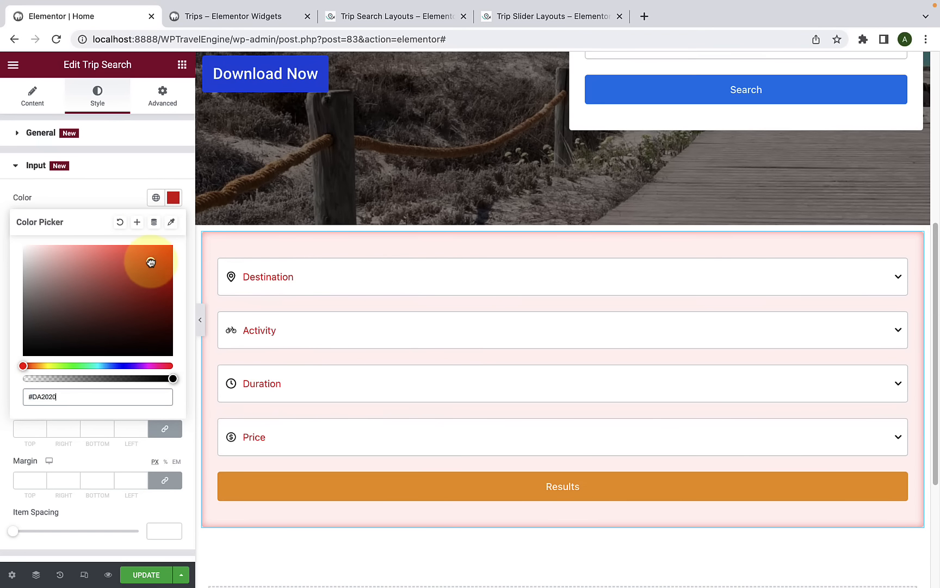
pyautogui.moveTo(150, 262); pyautogui.dragTo(156, 258)
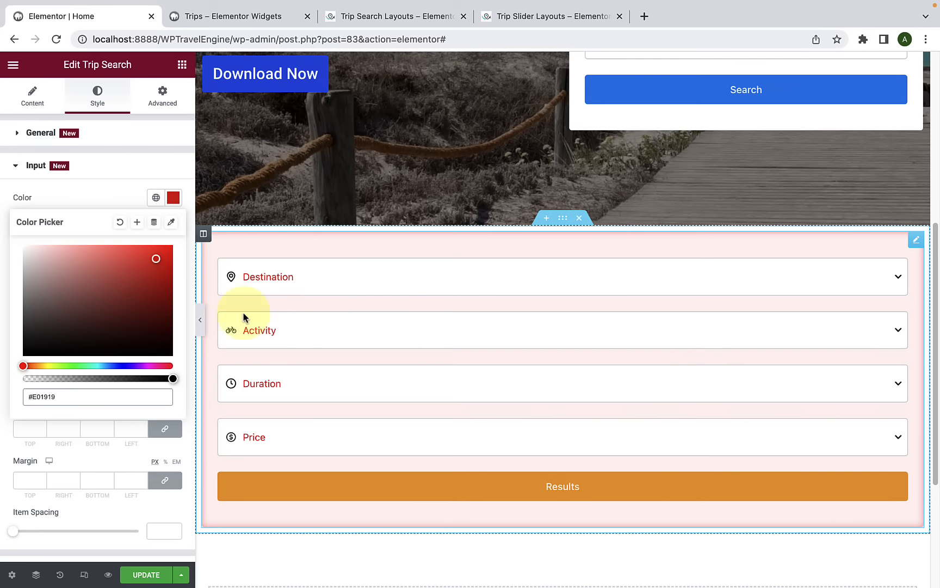
pyautogui.moveTo(103, 342); pyautogui.dragTo(95, 325)
pyautogui.click(107, 179)
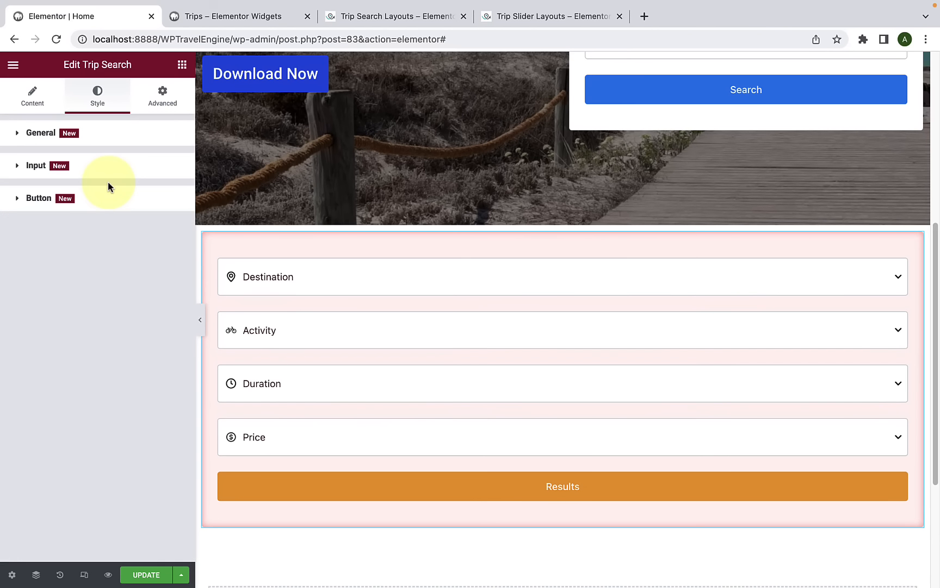
# Step: Set the input fields' background color to a near-white blue tint, #FCFDFF
pyautogui.click(128, 176)
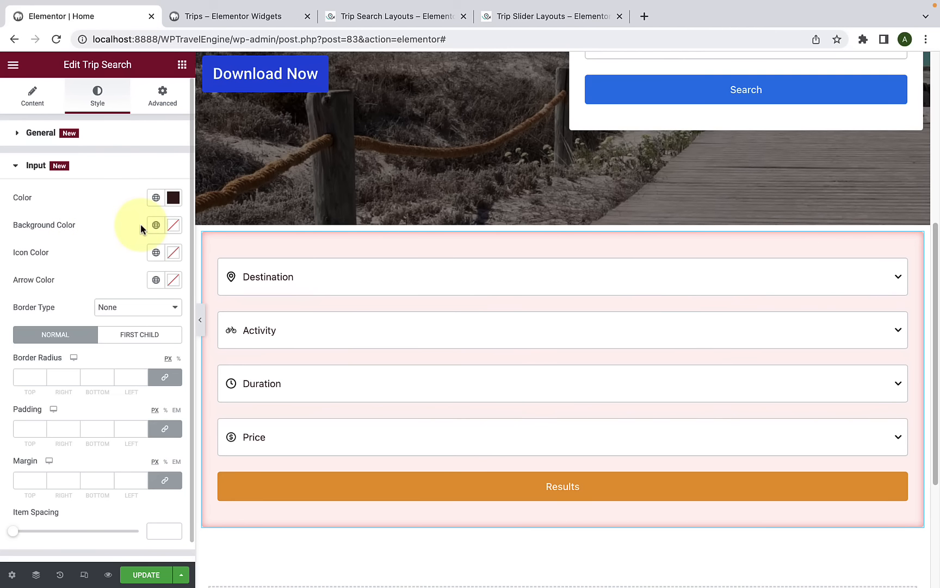
pyautogui.click(173, 225)
pyautogui.click(49, 289)
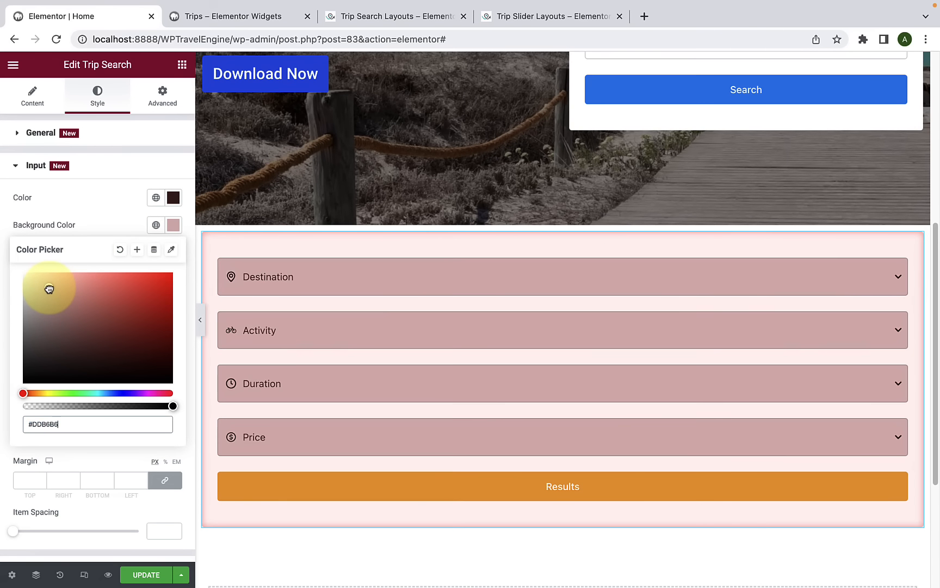
pyautogui.click(31, 273)
pyautogui.click(114, 393)
pyautogui.click(25, 272)
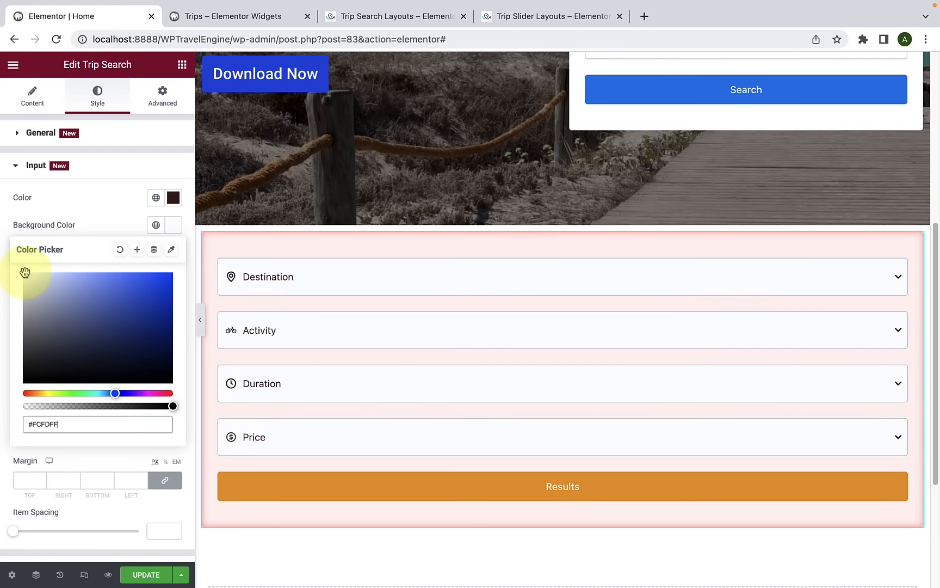
pyautogui.click(95, 208)
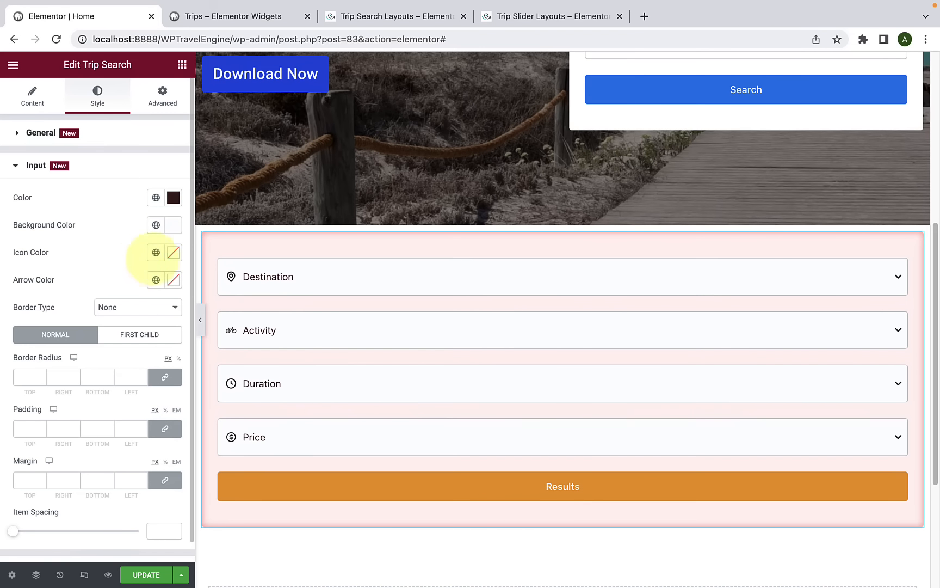
# Step: Set the input fields' icon color to red, #FF1414
pyautogui.click(173, 252)
pyautogui.moveTo(133, 333)
pyautogui.mouseDown()
pyautogui.moveTo(139, 299)
pyautogui.moveTo(161, 282)
pyautogui.mouseUp()
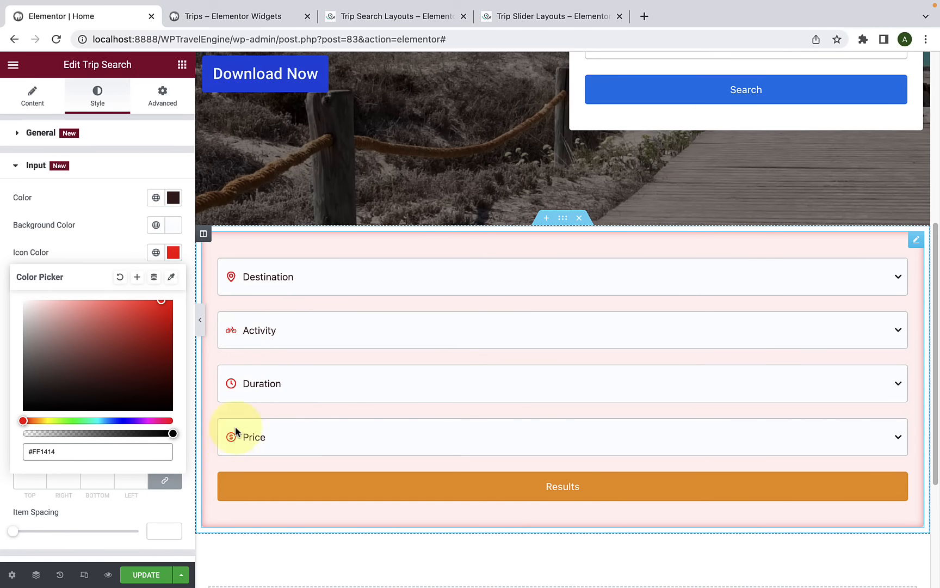
# Step: Set the input fields' arrow color to red, #ED1313
pyautogui.click(100, 237)
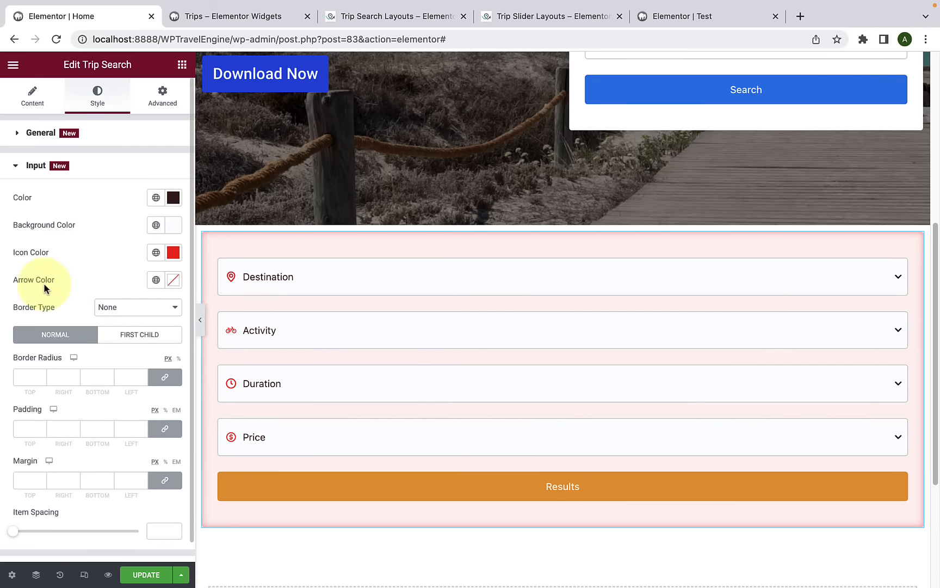
pyautogui.click(173, 279)
pyautogui.click(160, 337)
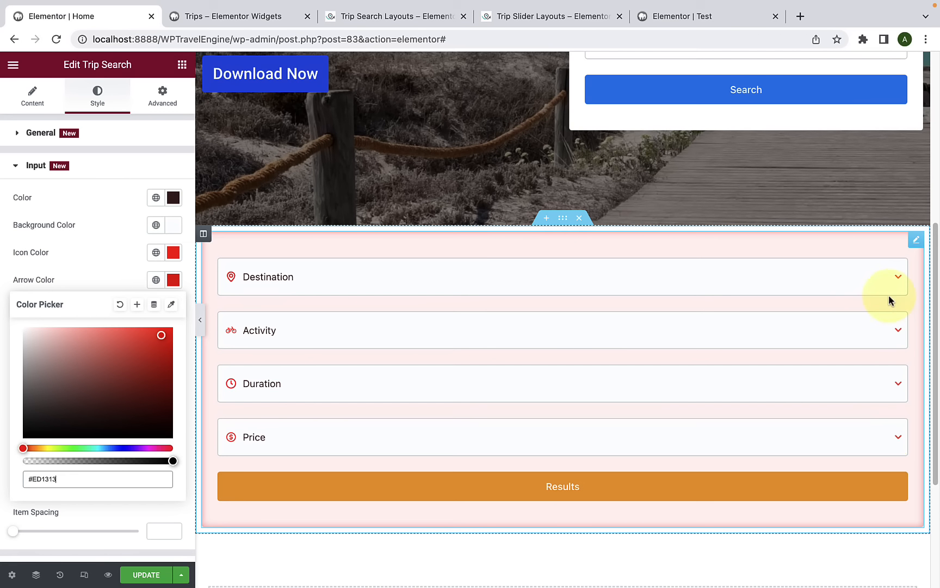
pyautogui.click(120, 267)
# Step: Look over the input fields' First Child and Normal spacing options and open the Button style settings
pyautogui.scroll(-1, 120, 267)
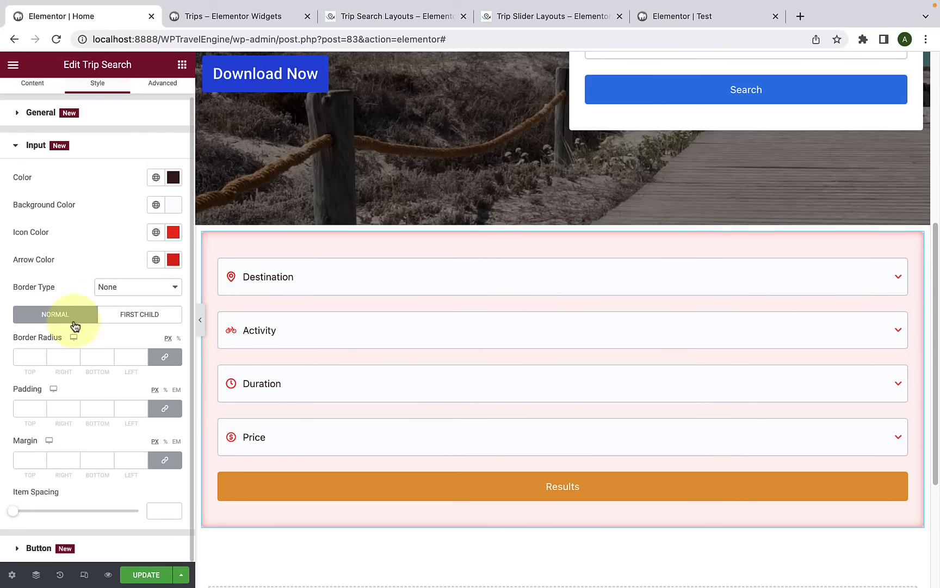
pyautogui.click(122, 321)
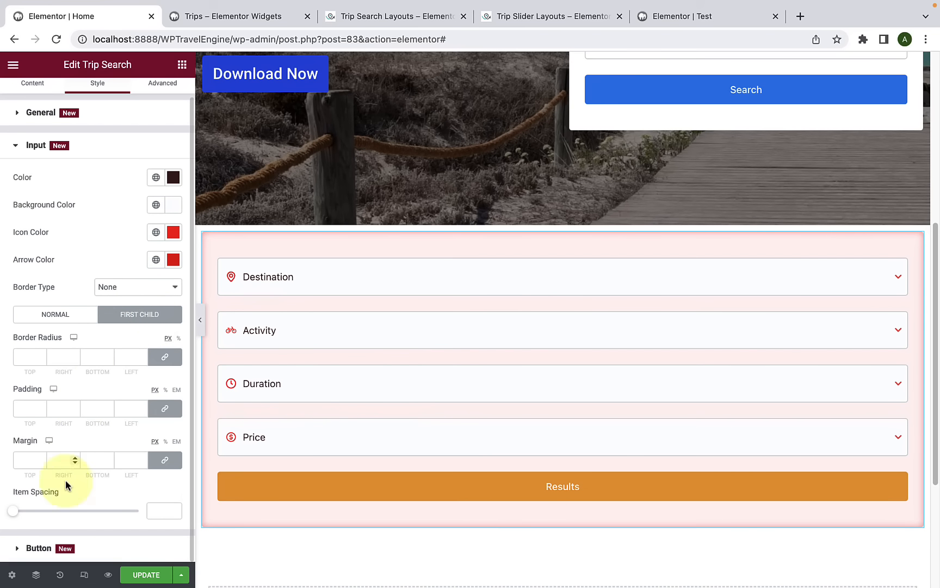
pyautogui.click(62, 318)
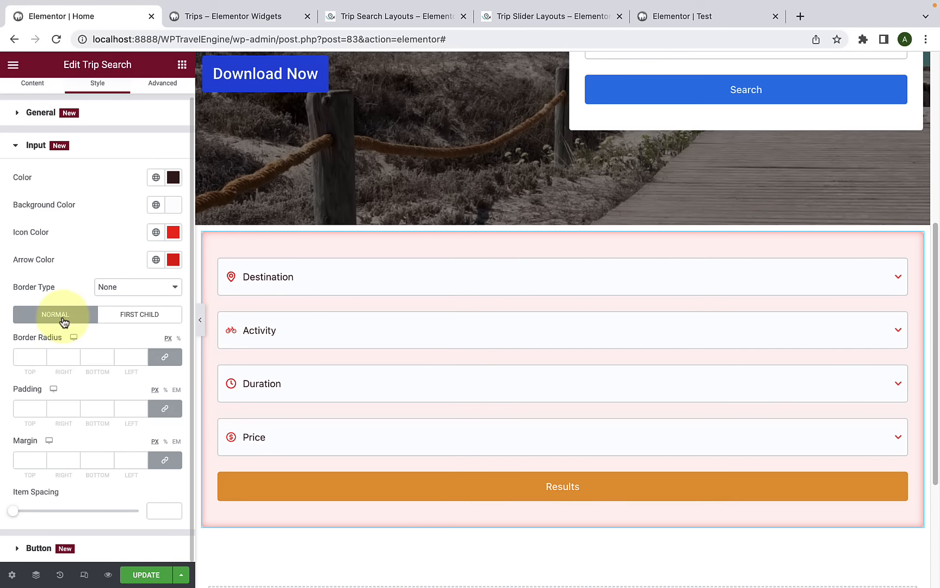
pyautogui.click(38, 550)
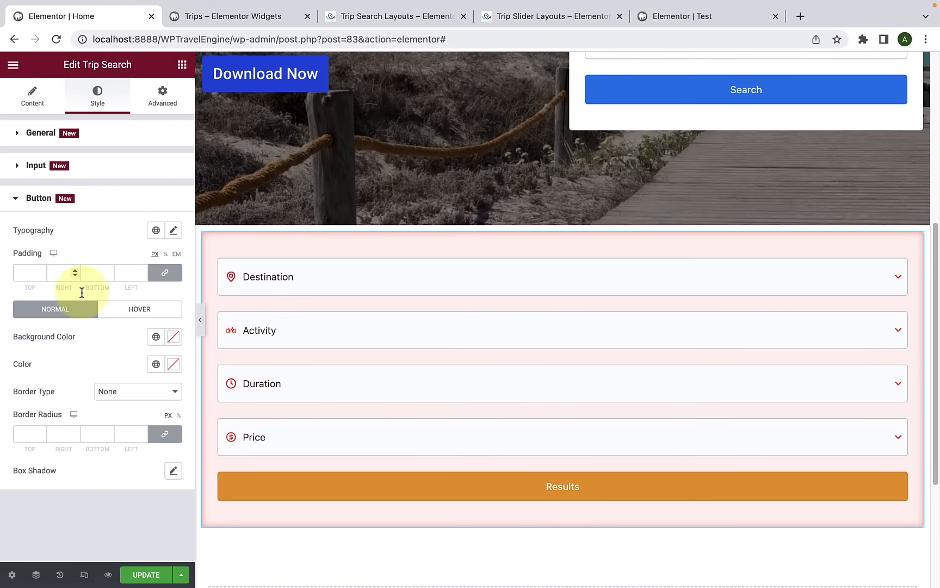
# Step: Try the Amiri font family on the Results button's text
pyautogui.click(173, 232)
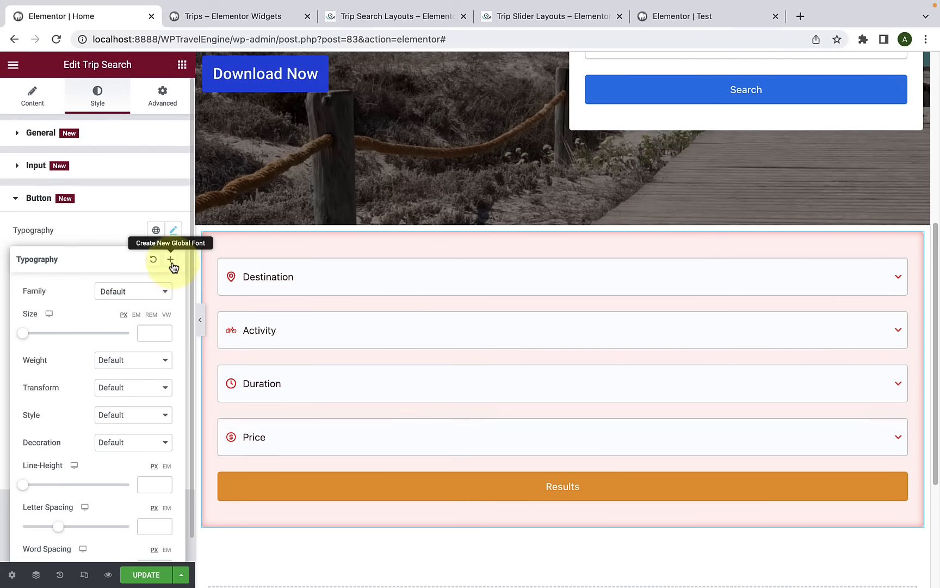
pyautogui.click(147, 291)
pyautogui.scroll(-10, 136, 390)
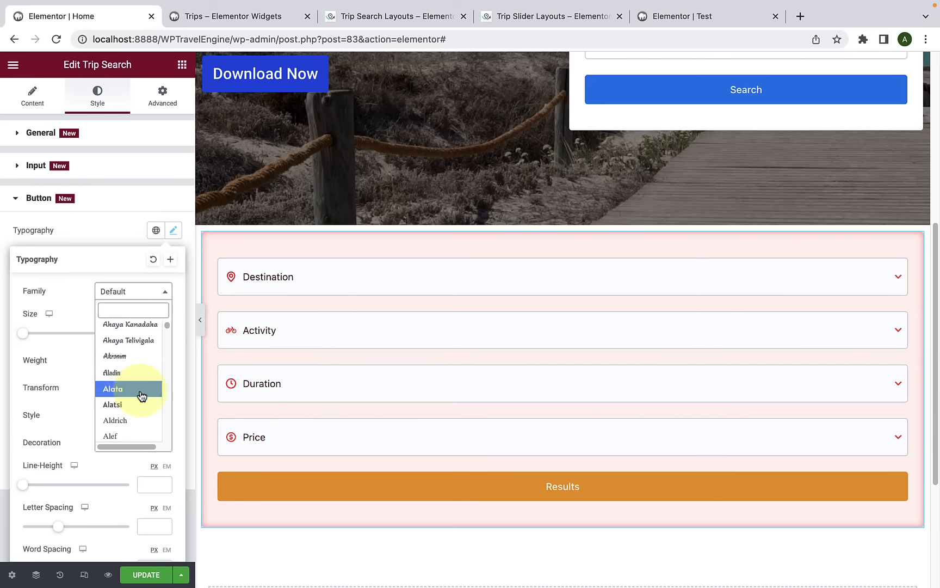
pyautogui.scroll(-3, 144, 422)
pyautogui.click(145, 424)
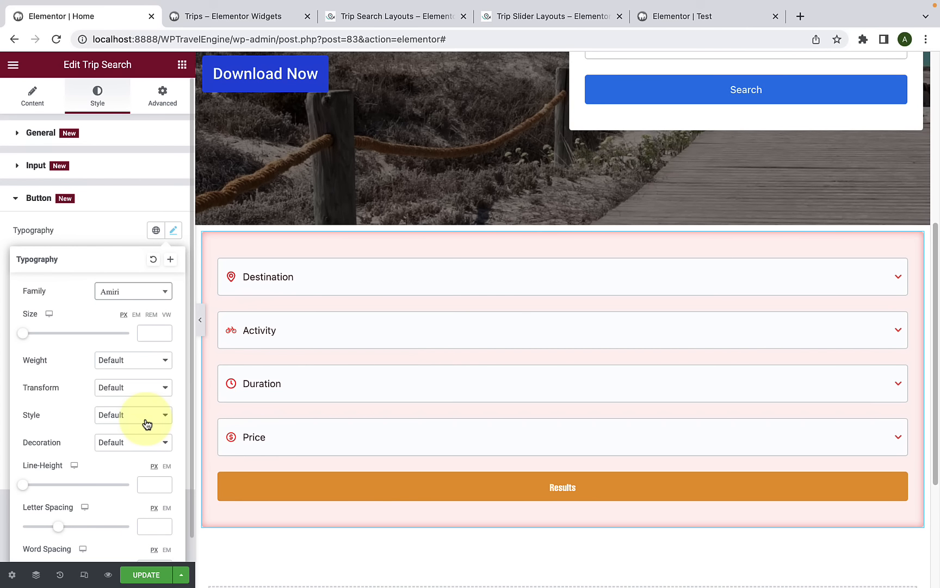
pyautogui.click(155, 261)
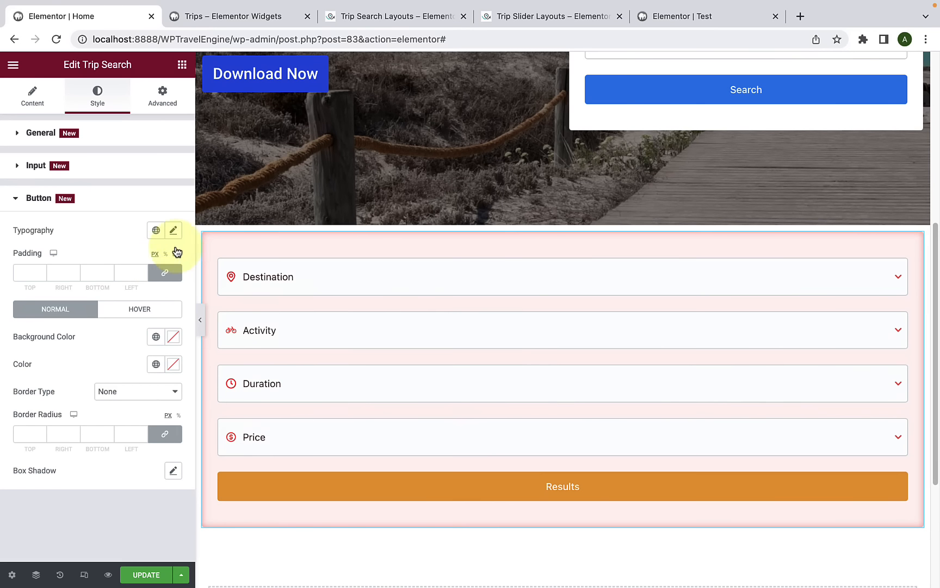
pyautogui.click(171, 231)
pyautogui.scroll(-1, 107, 359)
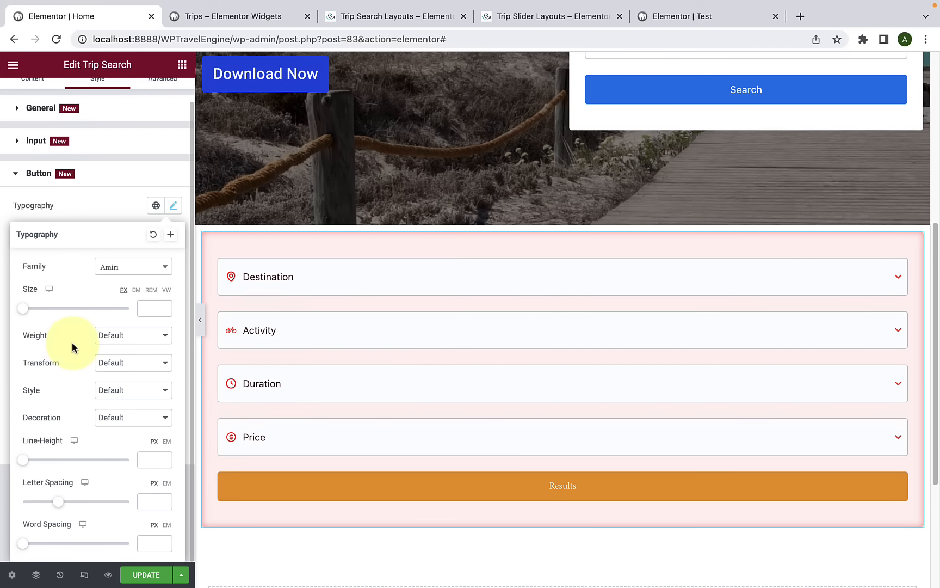
pyautogui.click(118, 210)
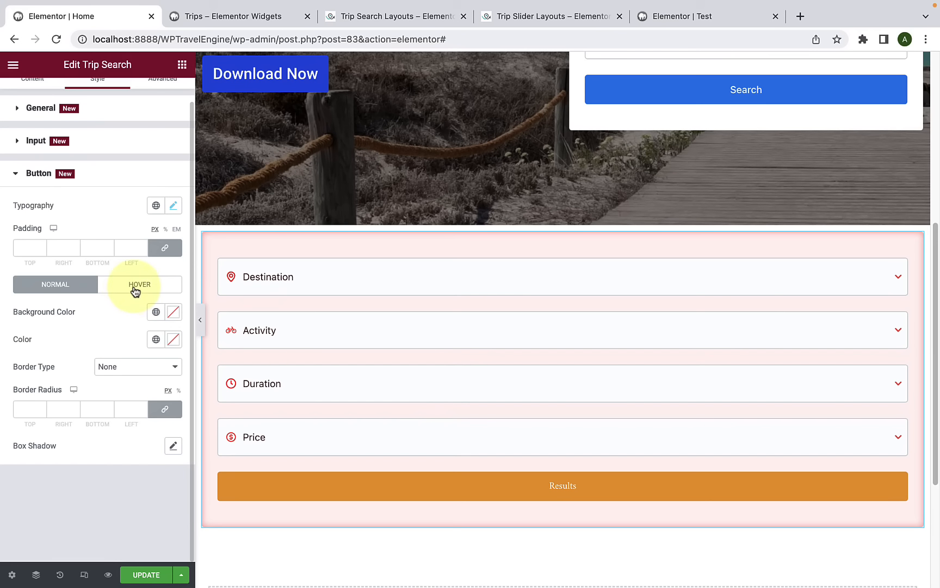
# Step: Set the Results button's normal background color to red, #FF4B4B, and reset its typography to default
pyautogui.click(173, 311)
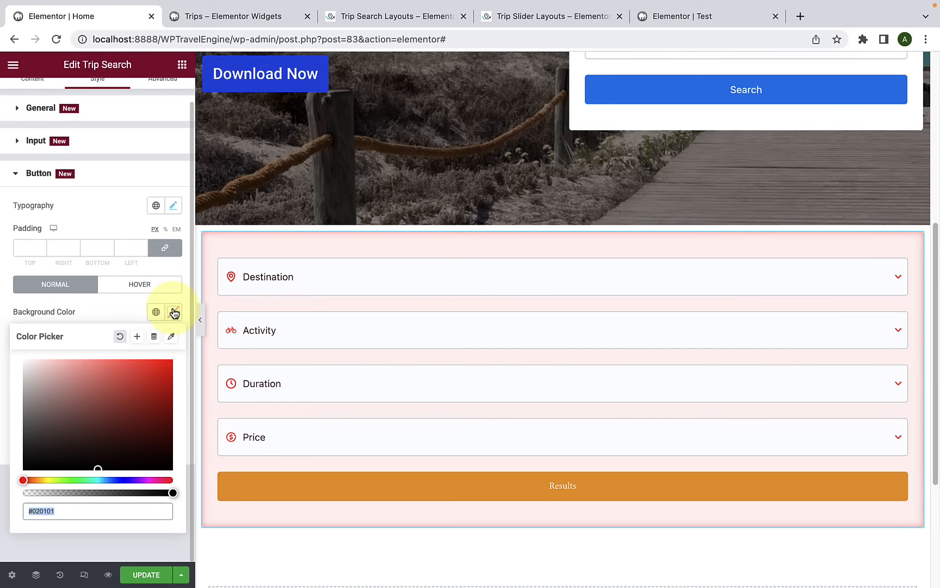
pyautogui.moveTo(134, 388); pyautogui.dragTo(130, 383)
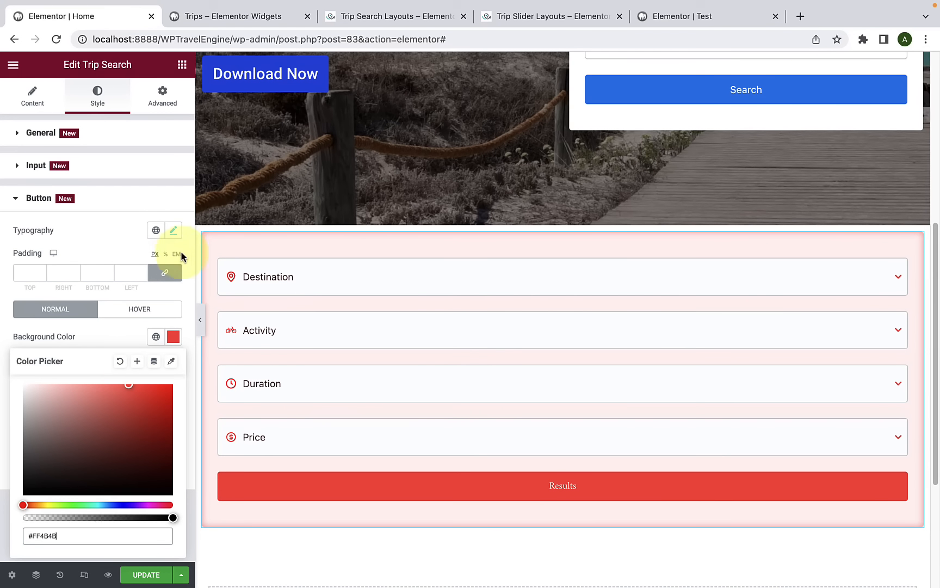
pyautogui.click(173, 230)
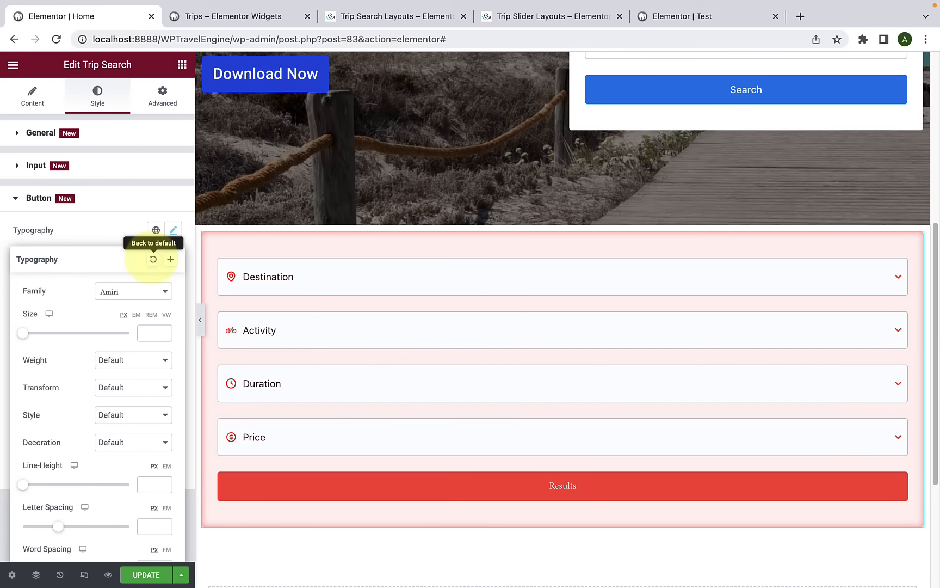
pyautogui.click(153, 259)
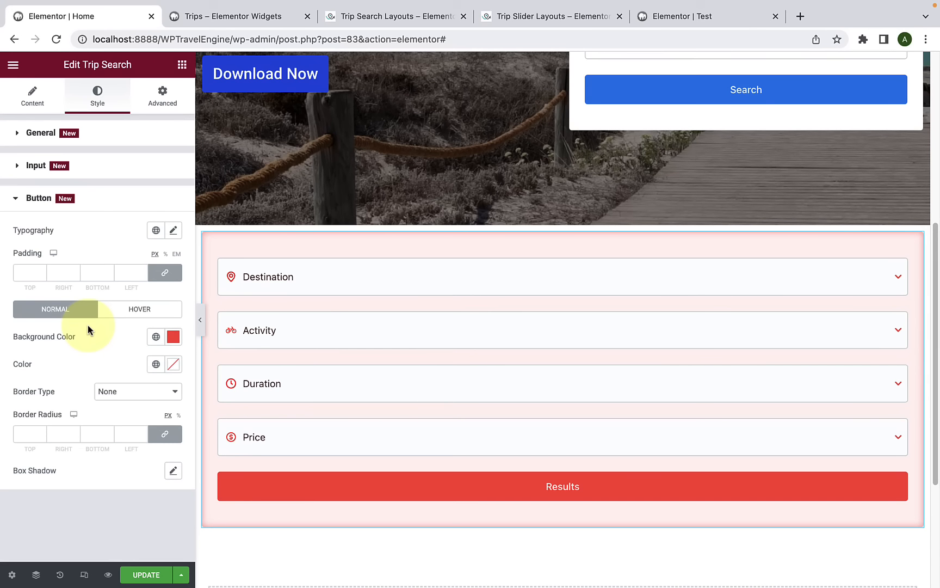
# Step: Set the Results button's hover background color to orange, #DA7E35
pyautogui.click(137, 313)
pyautogui.click(174, 340)
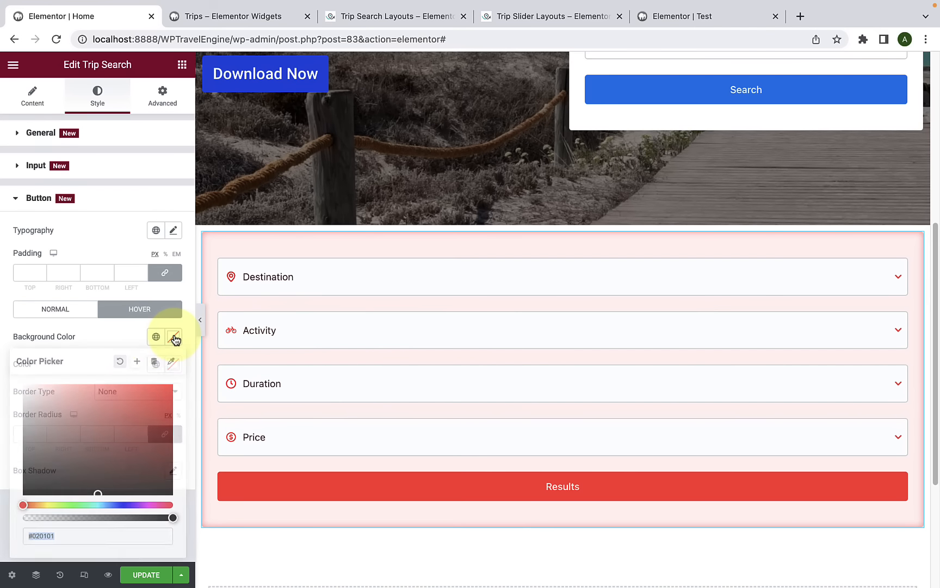
pyautogui.moveTo(126, 417)
pyautogui.mouseDown()
pyautogui.moveTo(71, 400)
pyautogui.moveTo(136, 402)
pyautogui.mouseUp()
pyautogui.click(34, 504)
pyautogui.click(63, 396)
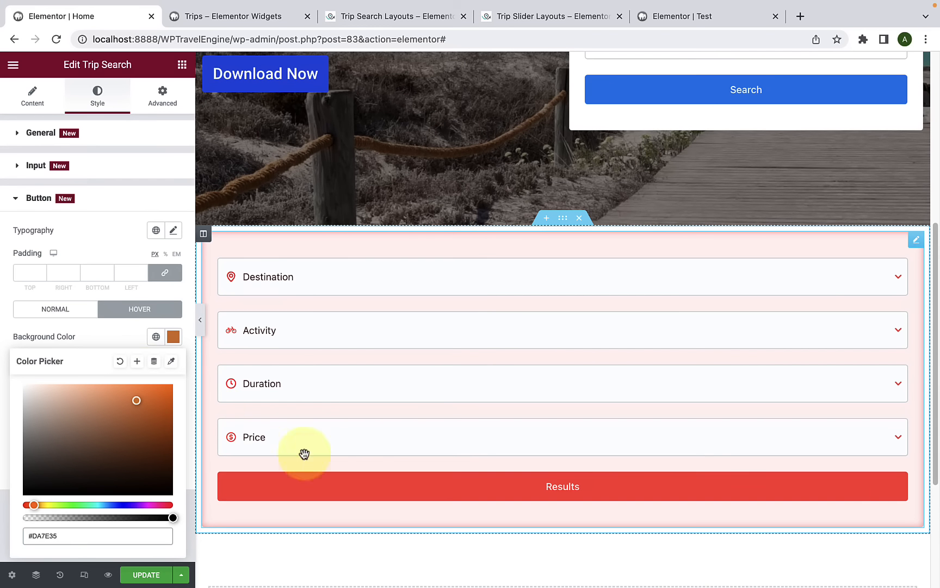
pyautogui.click(125, 335)
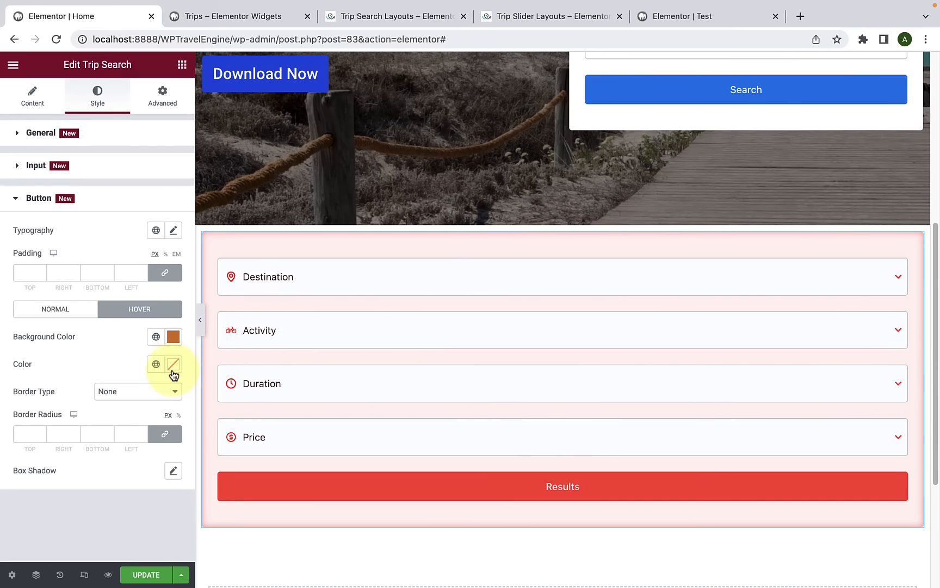
# Step: Check the button's hover text color option and compare its Normal and Hover settings, ending on Normal
pyautogui.click(173, 374)
pyautogui.click(111, 357)
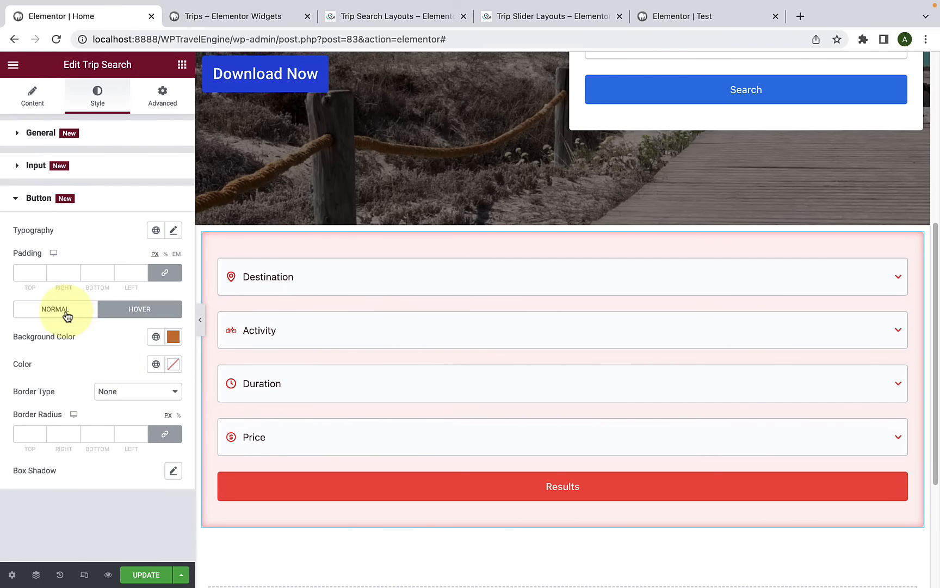
pyautogui.click(67, 315)
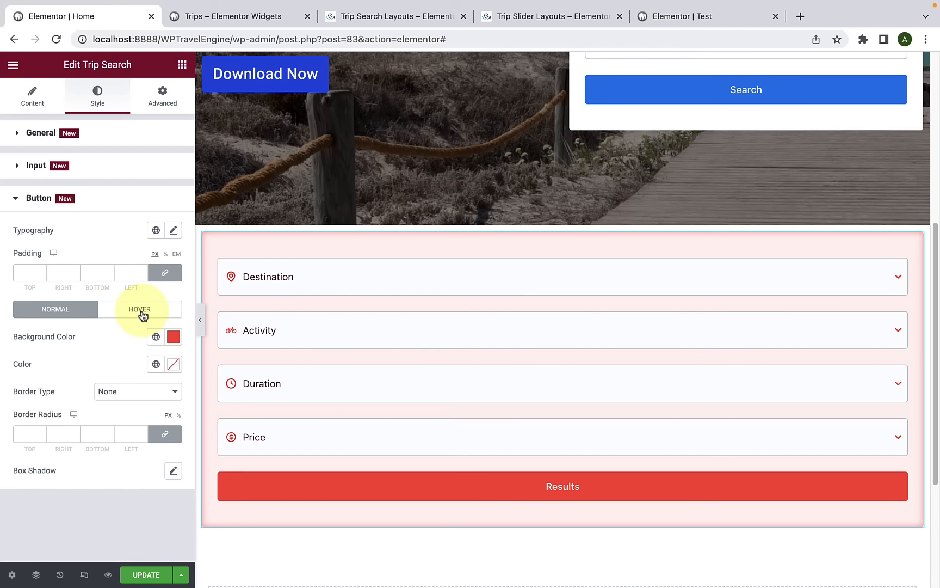
pyautogui.click(143, 315)
pyautogui.click(65, 312)
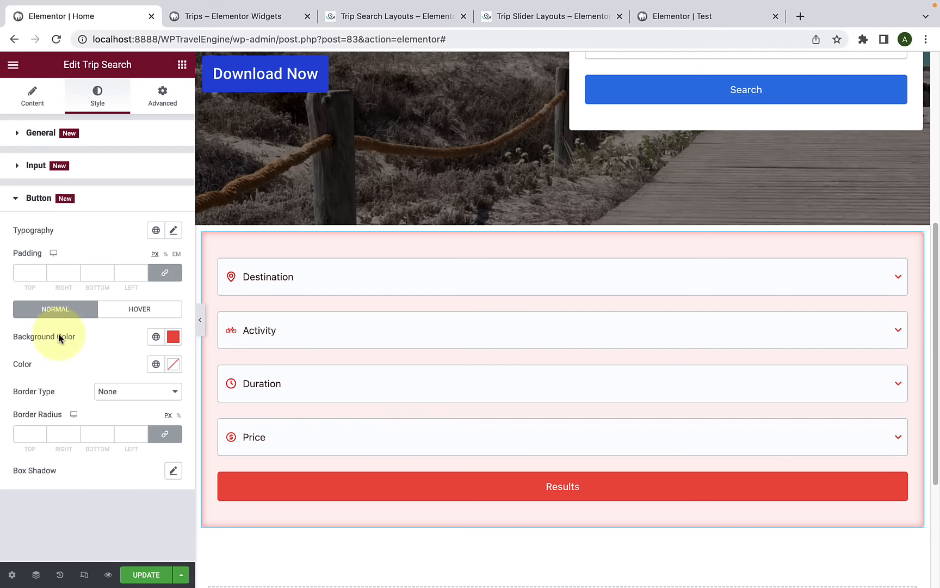
# Step: Try the Solid, Double and Dotted border types on the Results button and return it to None
pyautogui.click(130, 397)
pyautogui.click(131, 405)
pyautogui.scroll(-1, 135, 396)
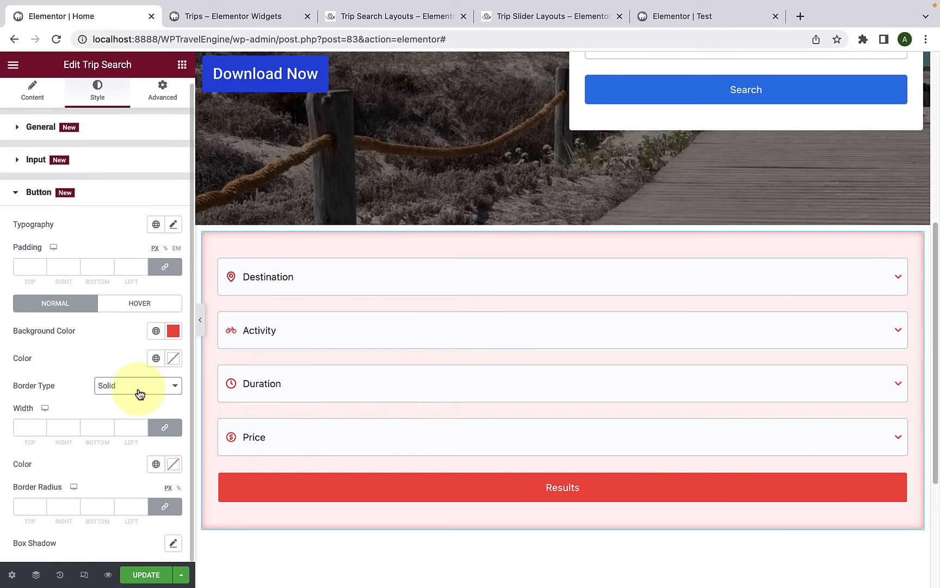
pyautogui.click(140, 391)
pyautogui.click(139, 400)
pyautogui.click(138, 391)
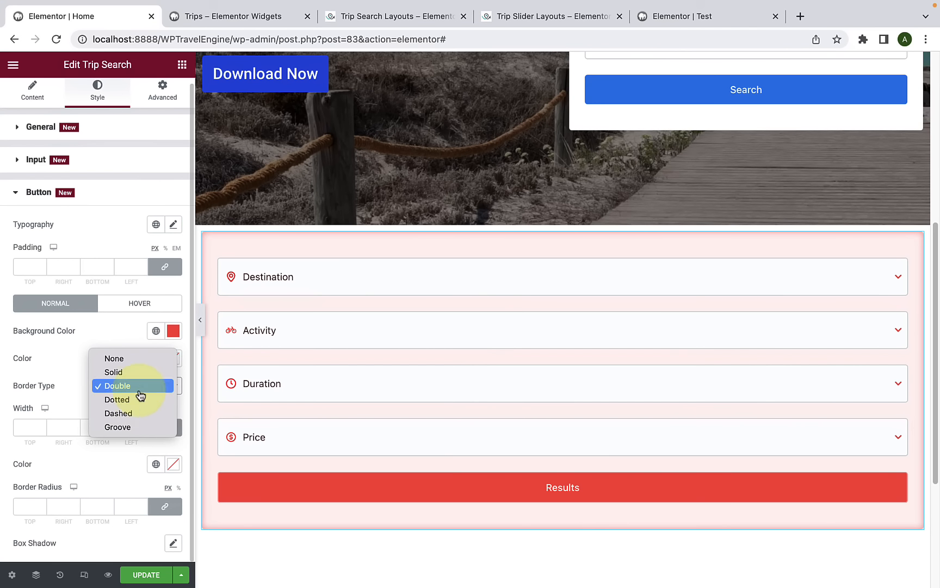
pyautogui.click(136, 403)
pyautogui.click(136, 391)
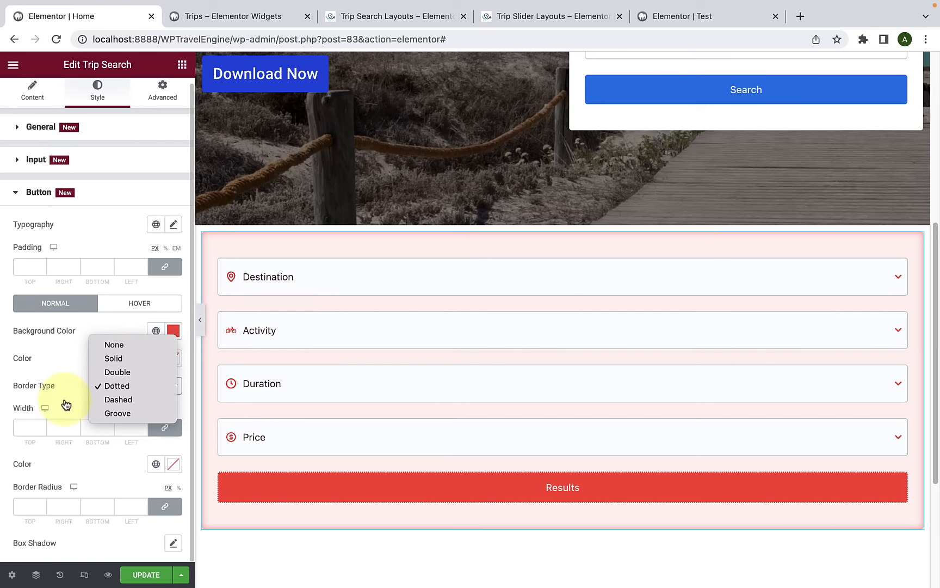
pyautogui.click(66, 404)
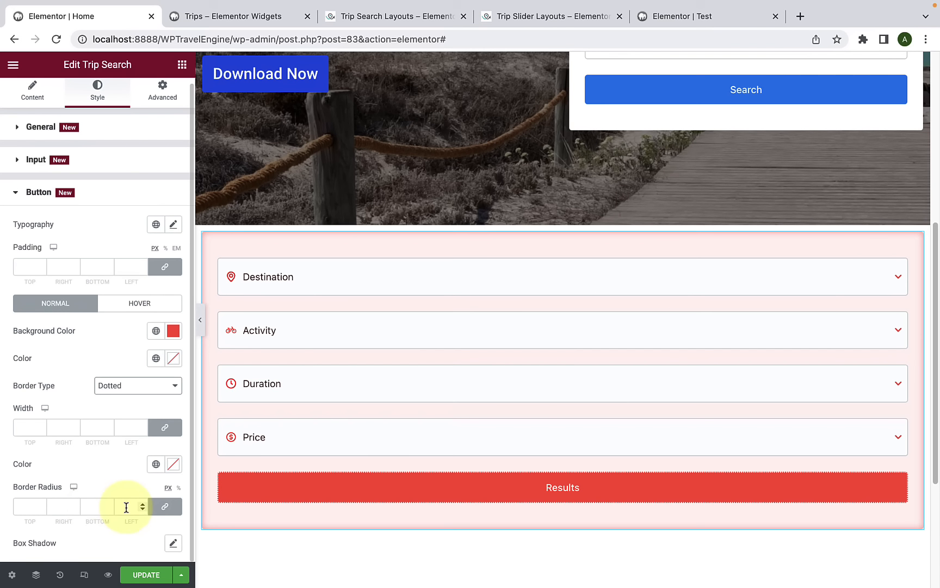
pyautogui.click(158, 385)
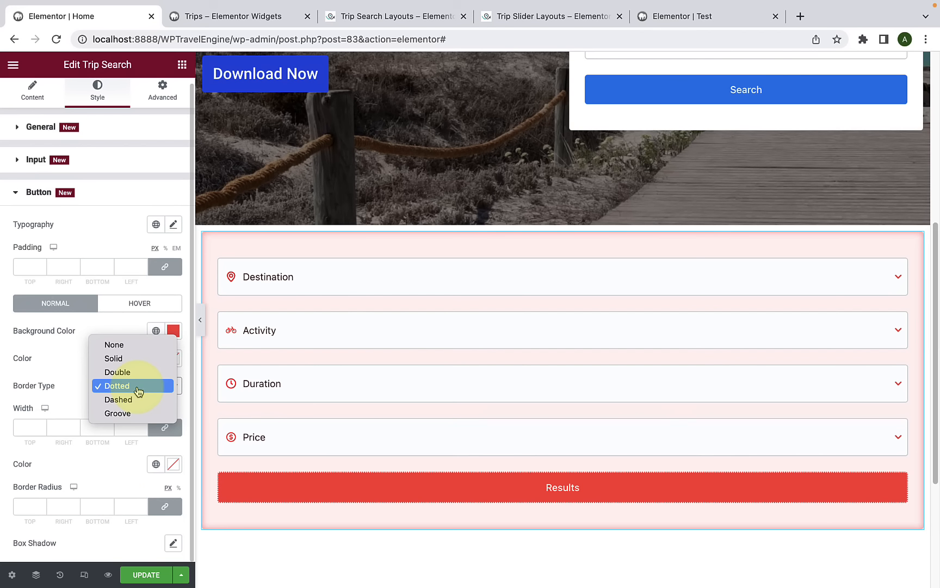
pyautogui.click(132, 349)
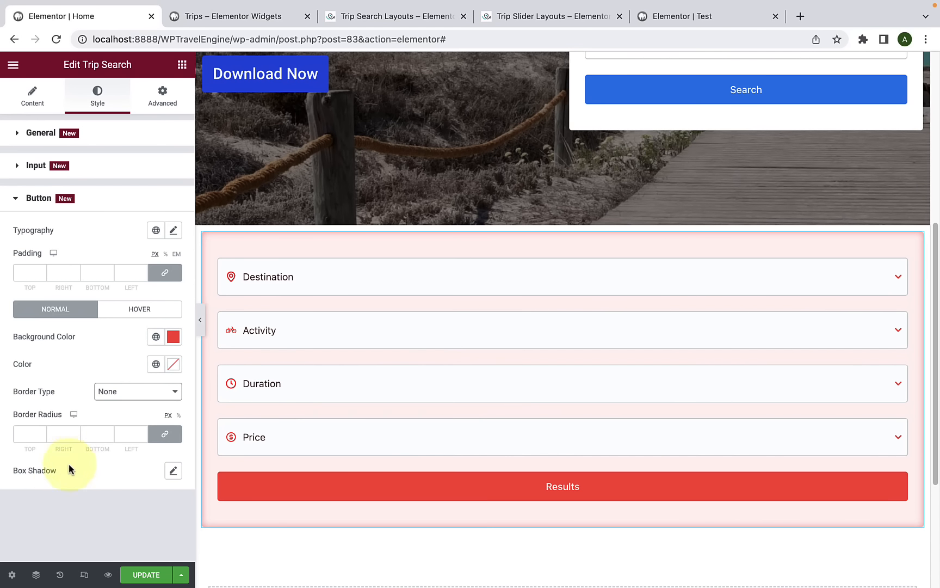
# Step: Try a box shadow in dark red, rgba(158, 23, 23, 0.5), on the Results button and reset the shadow
pyautogui.click(171, 471)
pyautogui.scroll(-2, 90, 516)
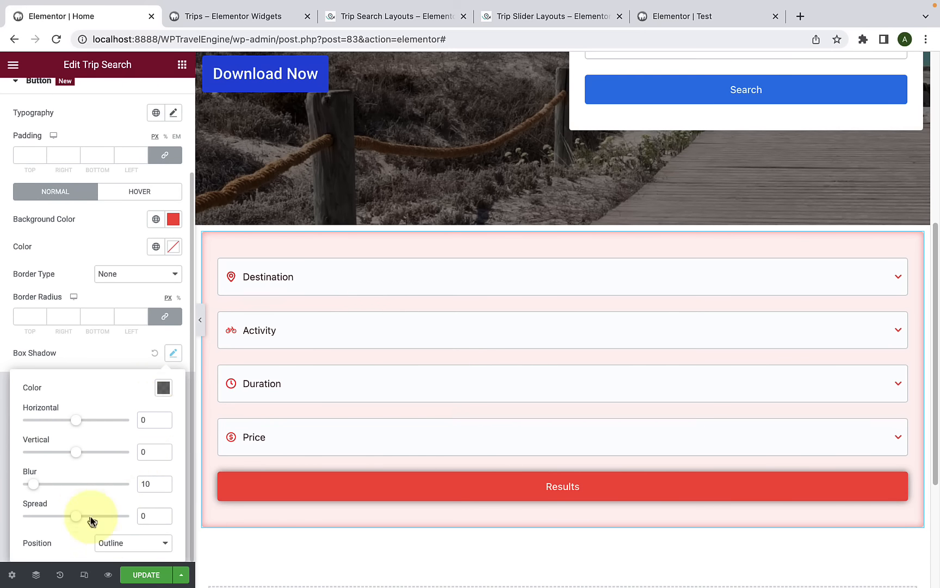
pyautogui.click(162, 389)
pyautogui.moveTo(218, 280); pyautogui.dragTo(224, 245)
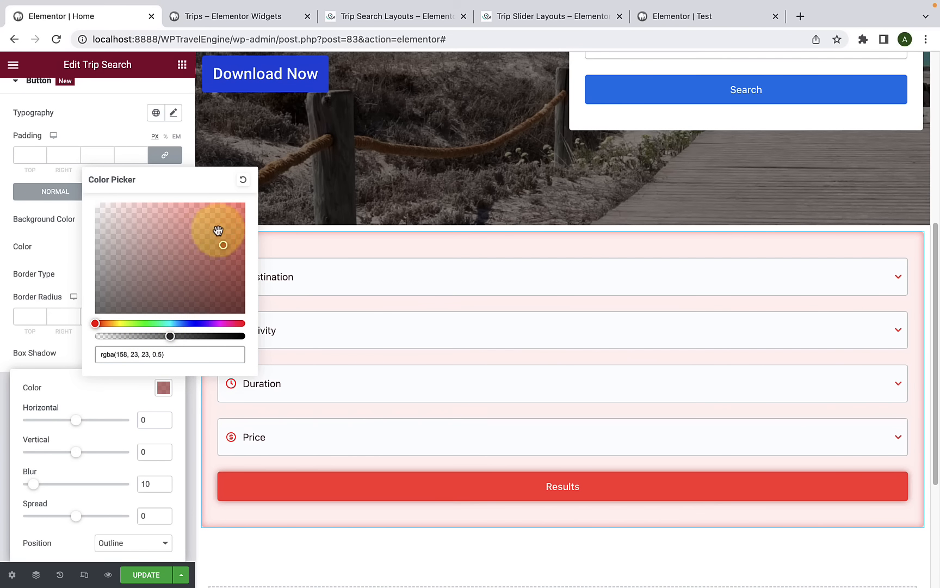
pyautogui.click(243, 180)
pyautogui.click(107, 387)
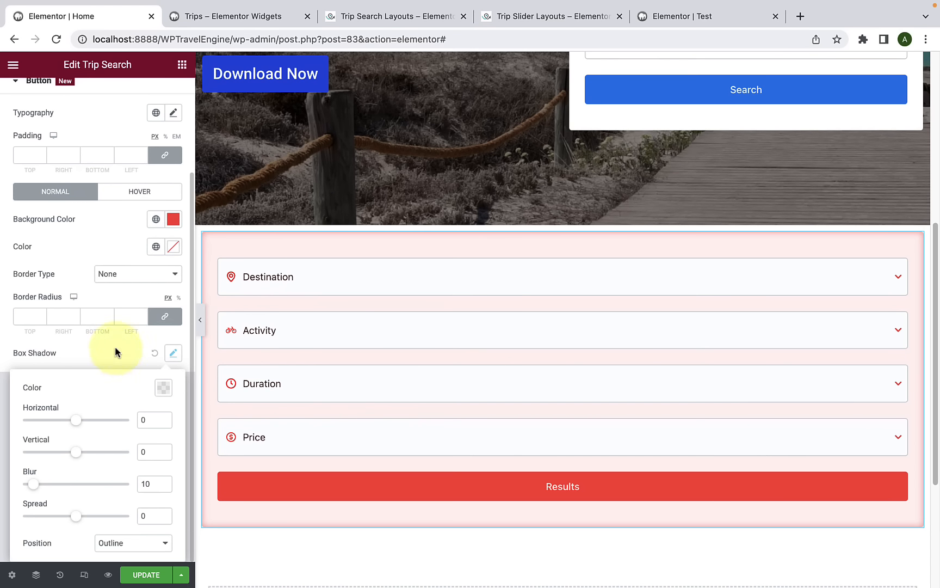
pyautogui.click(156, 355)
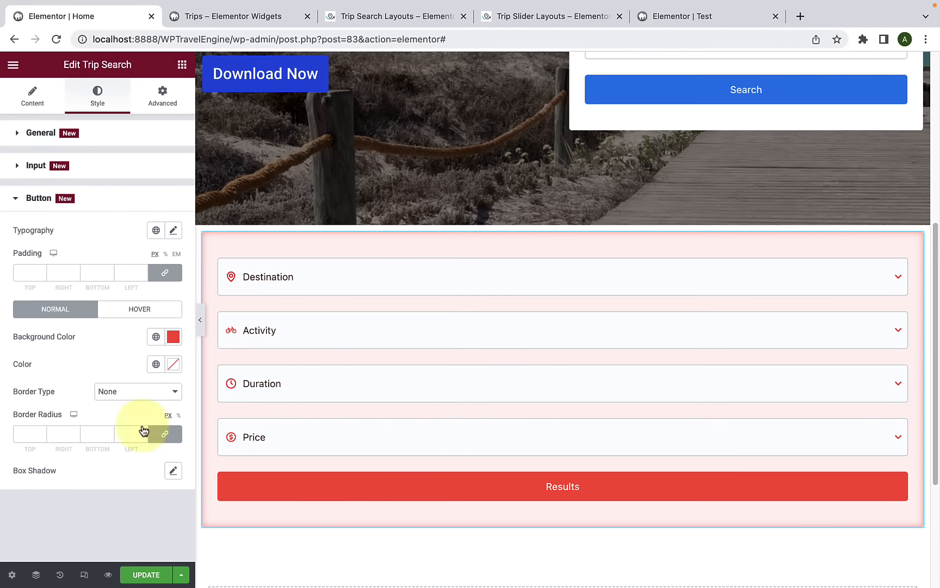
# Step: Collapse the Button settings and compare the restyled search form with the original one in the hero section
pyautogui.click(119, 208)
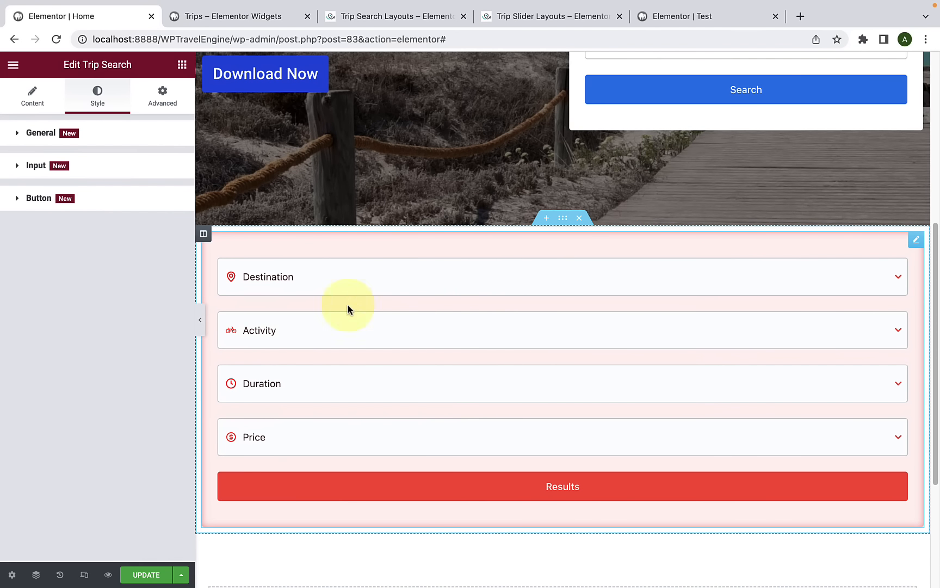
pyautogui.scroll(5, 491, 340)
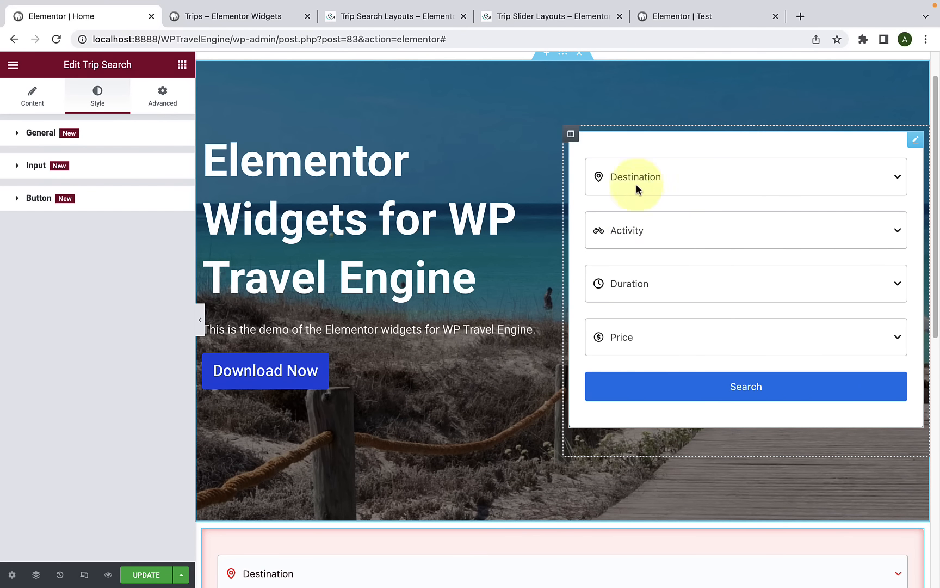
pyautogui.scroll(-5, 509, 403)
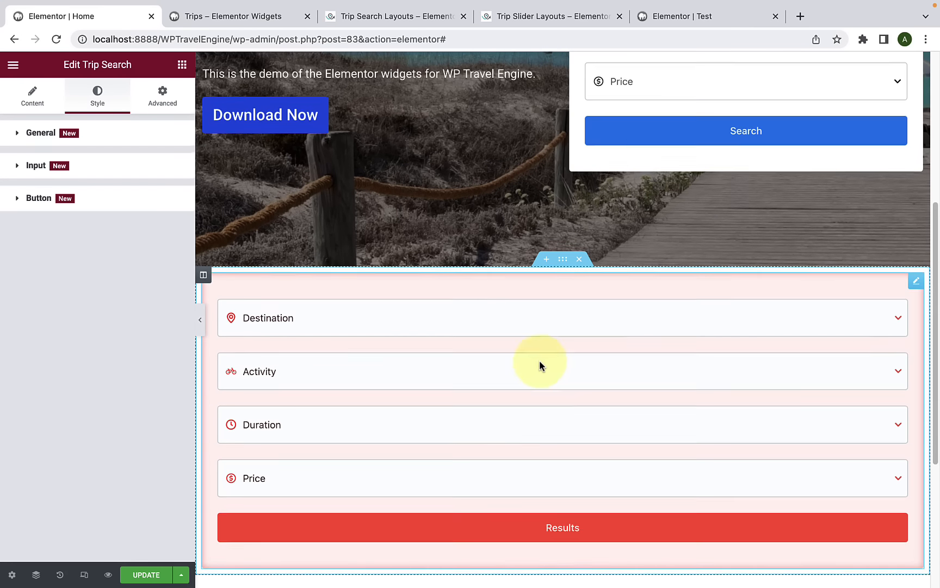
# Step: Delete the section holding the red search form below the hero, and remove the original Trip Search widget from the hero's second column
pyautogui.scroll(-1, 539, 364)
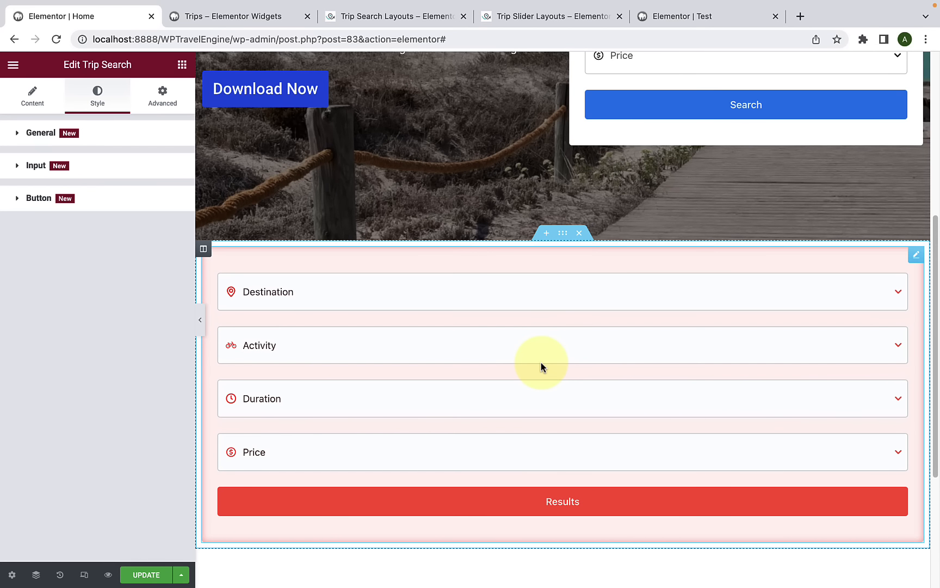
pyautogui.click(579, 233)
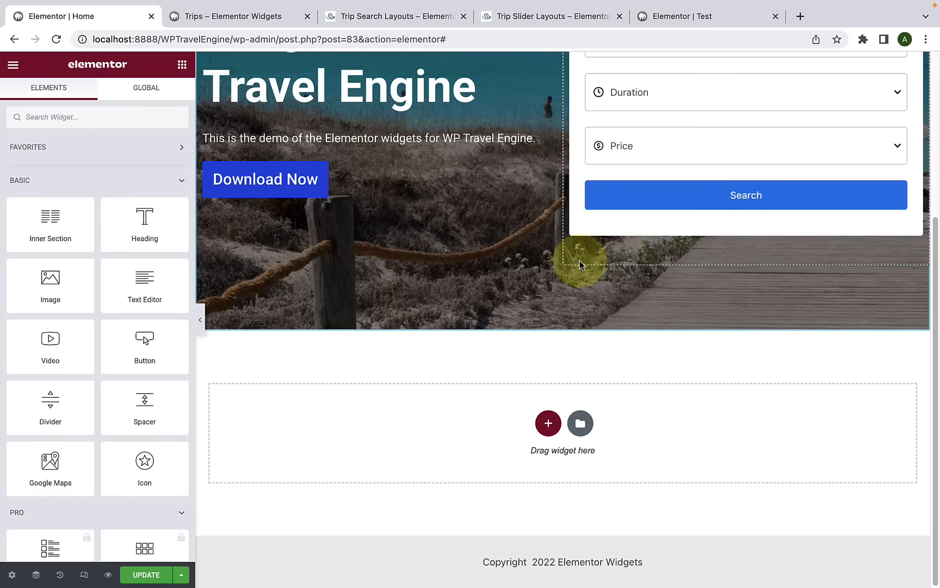
pyautogui.scroll(5, 580, 258)
pyautogui.click(650, 216)
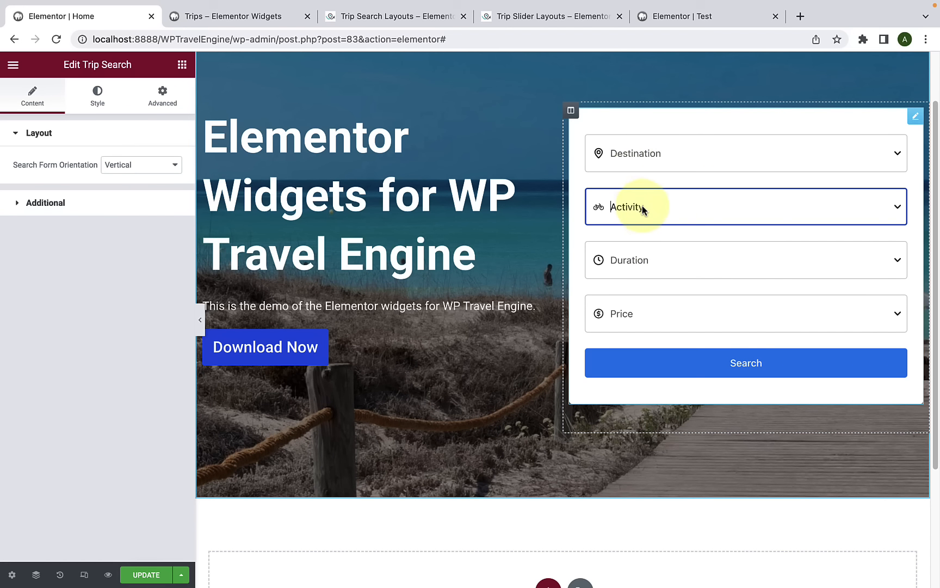
pyautogui.click(34, 581)
pyautogui.rightClick(833, 209)
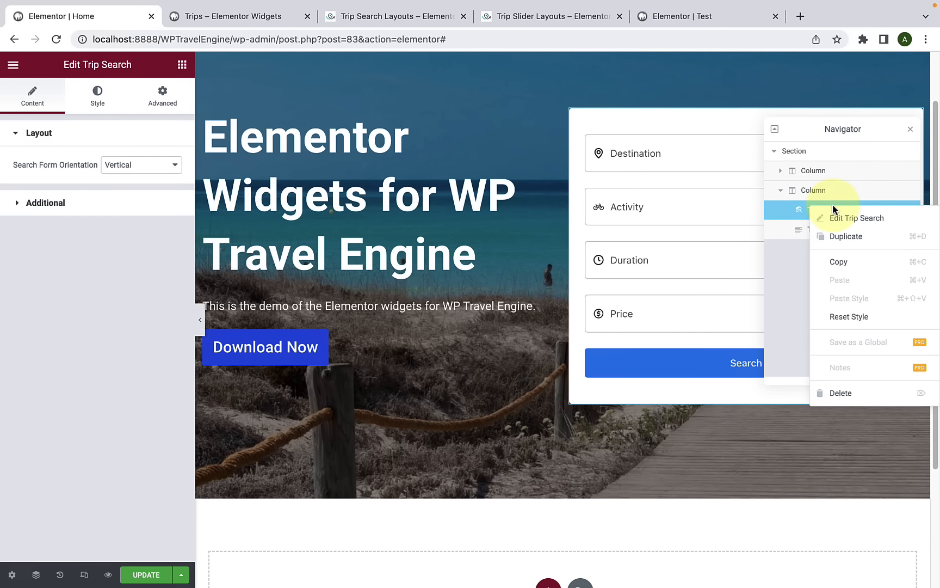
pyautogui.click(840, 392)
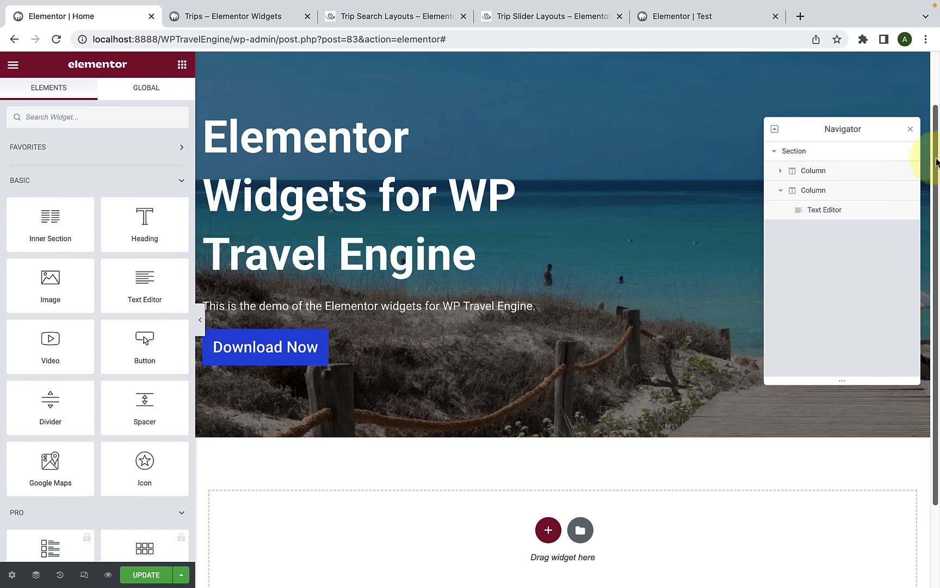
pyautogui.click(910, 129)
# Step: Add a new WP Travel Engine Trip Search widget to the hero's second column and set its search form orientation to Vertical
pyautogui.scroll(1, 899, 164)
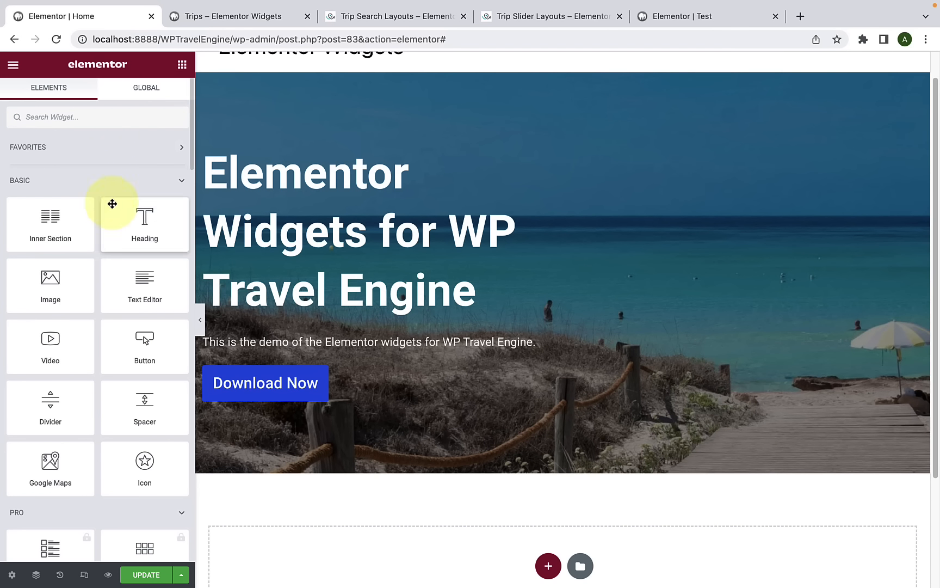
pyautogui.scroll(-15, 117, 210)
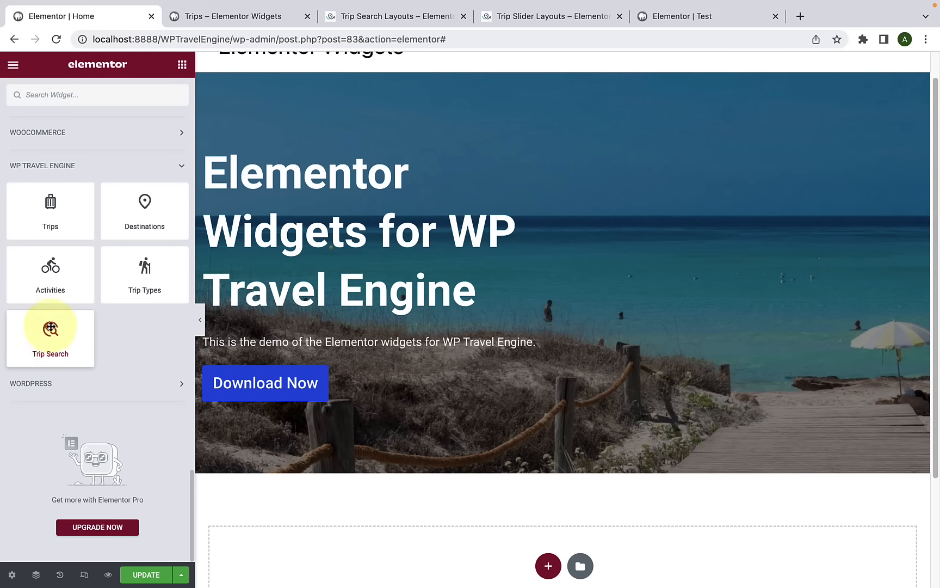
pyautogui.moveTo(37, 340); pyautogui.dragTo(665, 155)
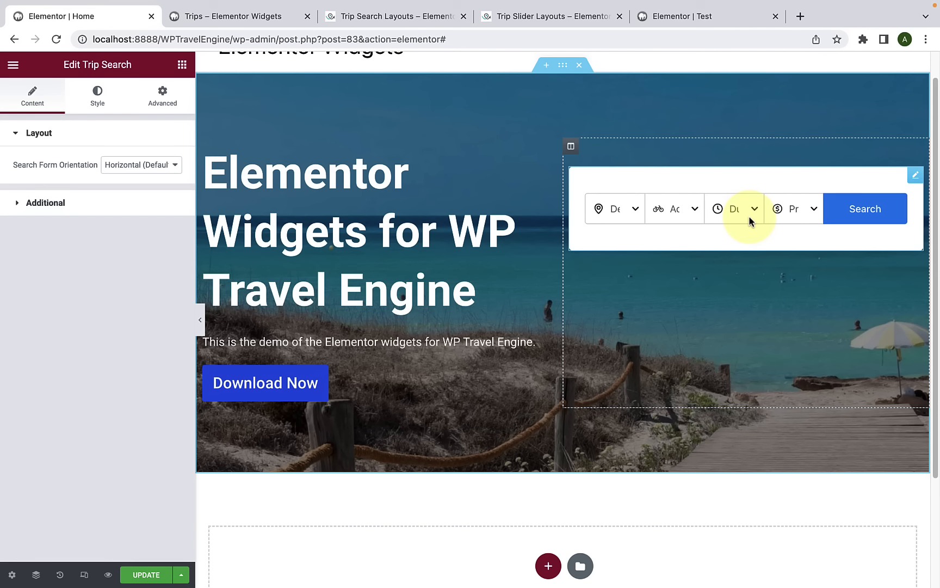
pyautogui.click(149, 166)
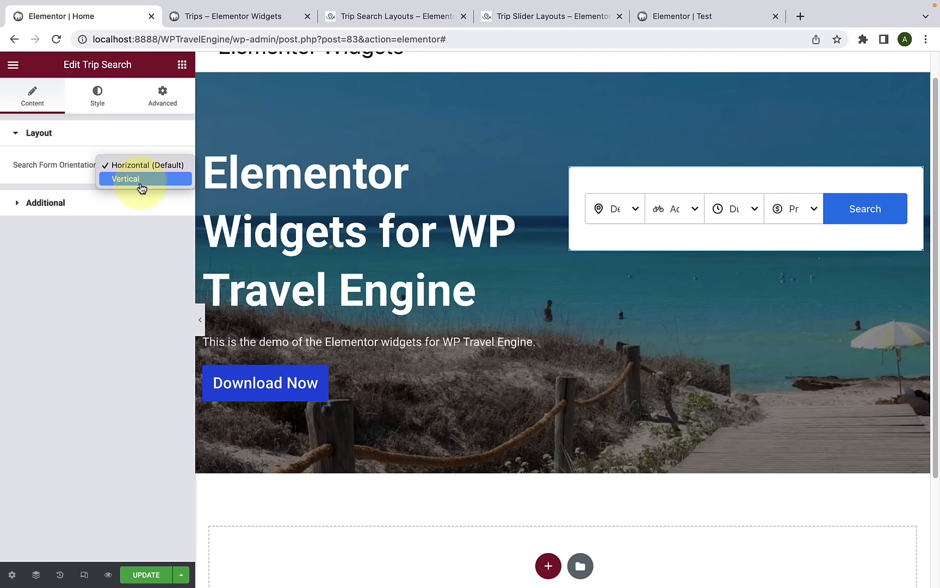
pyautogui.click(141, 179)
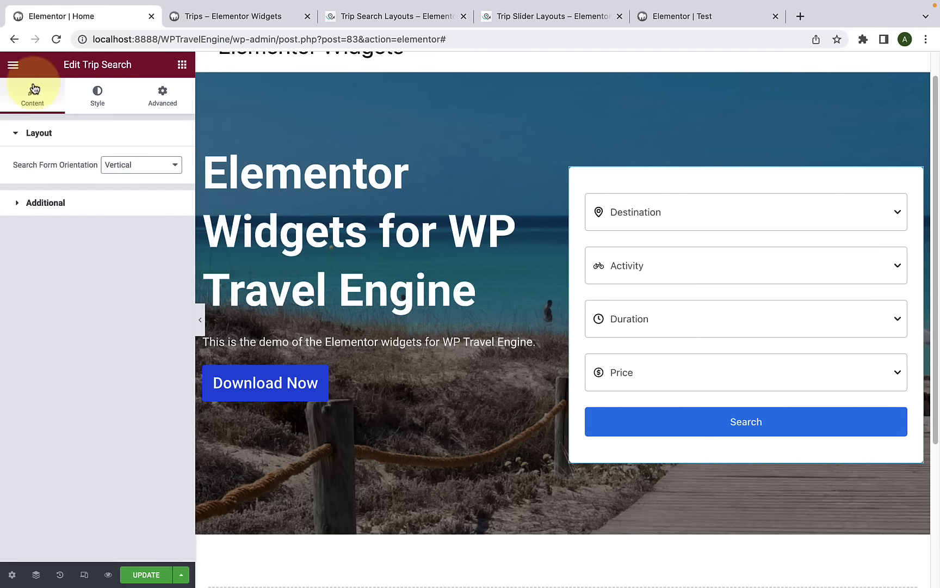
# Step: Review the new Trip Search widget's Additional content options, including the button label and filter settings, and collapse them
pyautogui.click(98, 96)
pyautogui.click(36, 98)
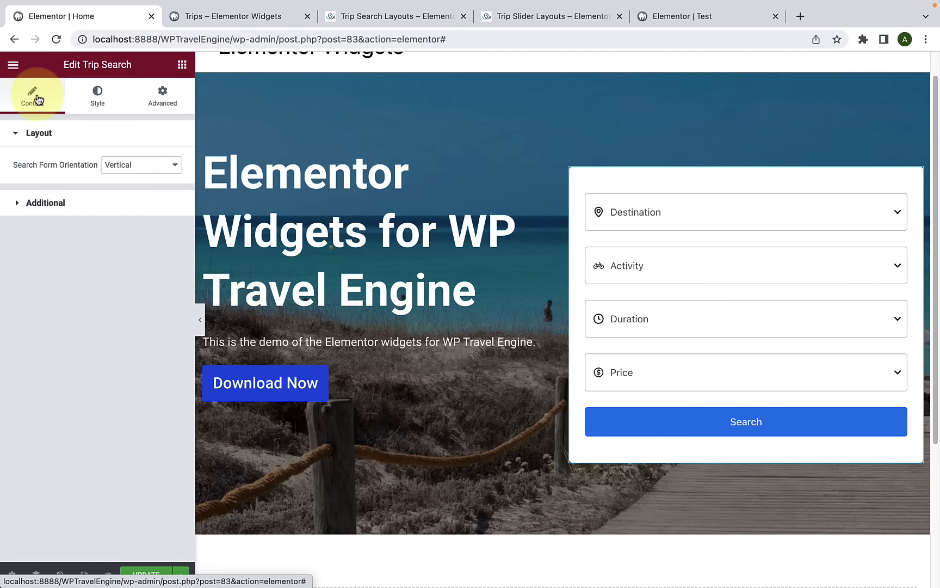
pyautogui.click(67, 210)
pyautogui.scroll(-3, 67, 409)
pyautogui.scroll(3, 66, 409)
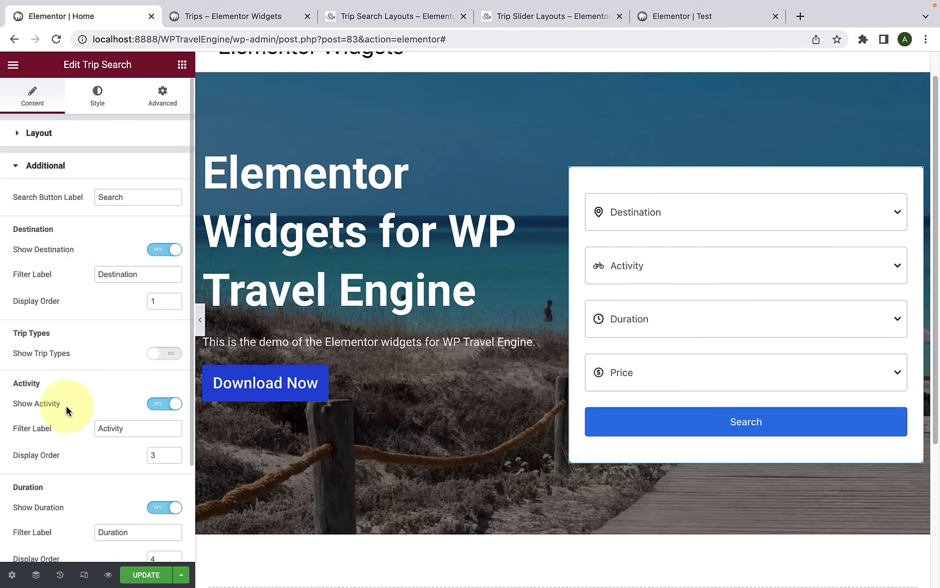
pyautogui.click(72, 166)
# Step: Update the Home page and preview it to examine the vertical search form in the hero section
pyautogui.click(148, 576)
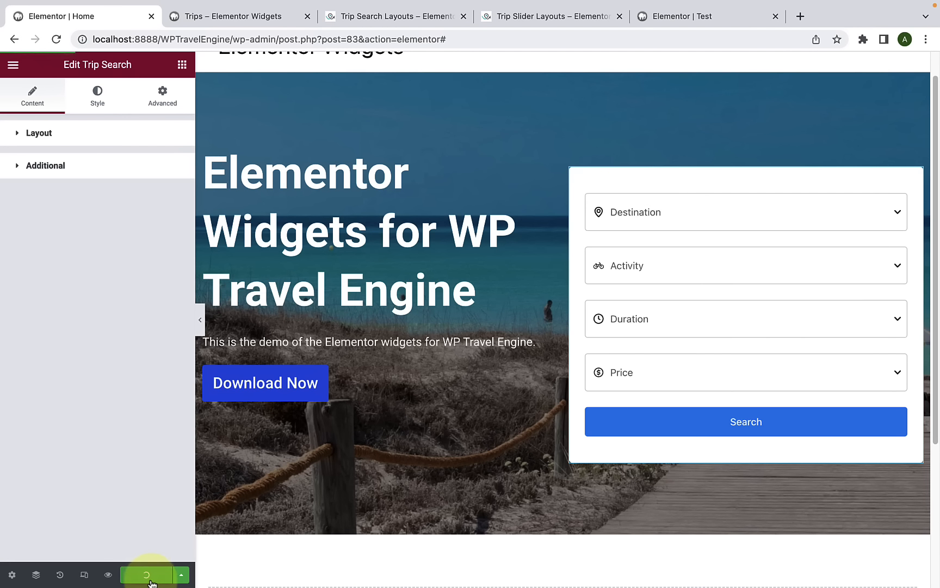
pyautogui.click(107, 576)
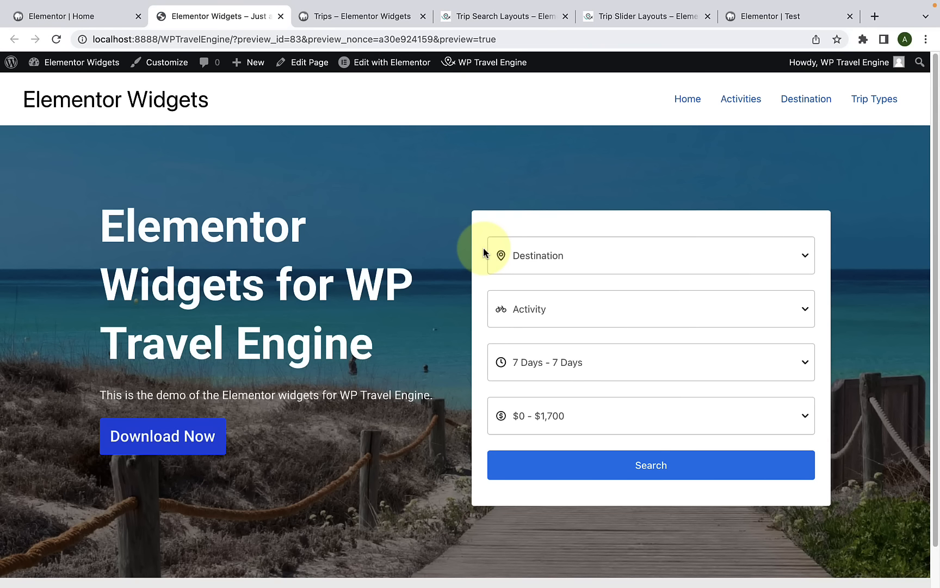
pyautogui.scroll(1, 707, 359)
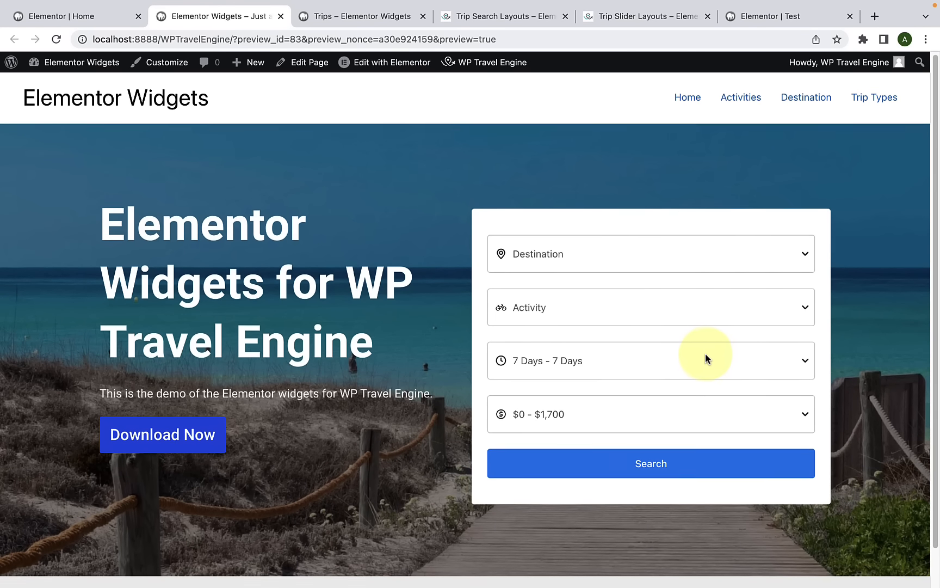